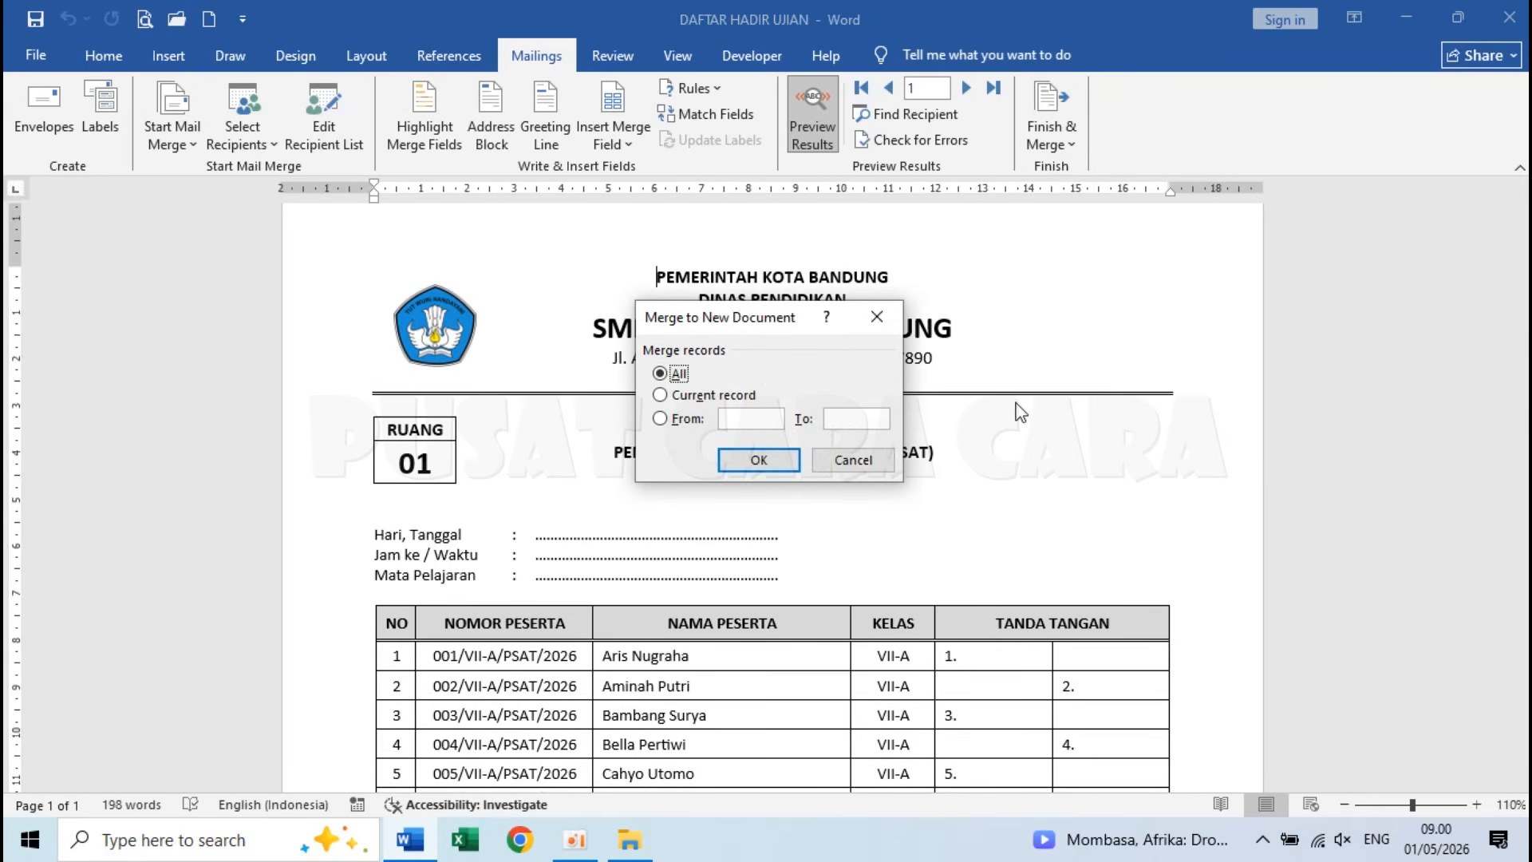
Step: Merge all records into a new document and examine the attendance sheets generated for each exam room
key(Return)
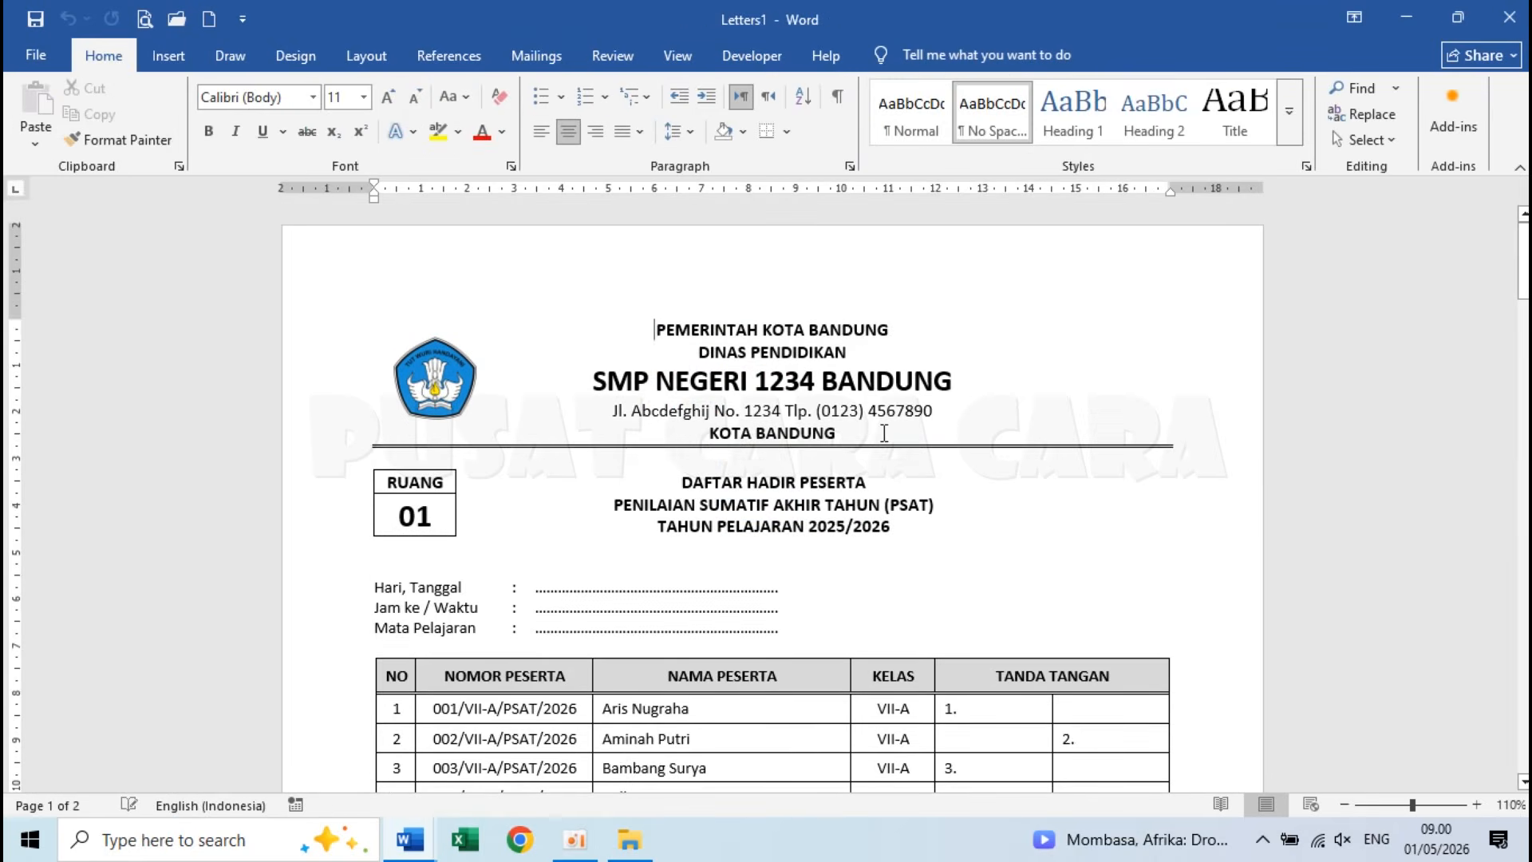
ctrl+scroll(882, 432, down, 5)
scroll(885, 432, down, 10)
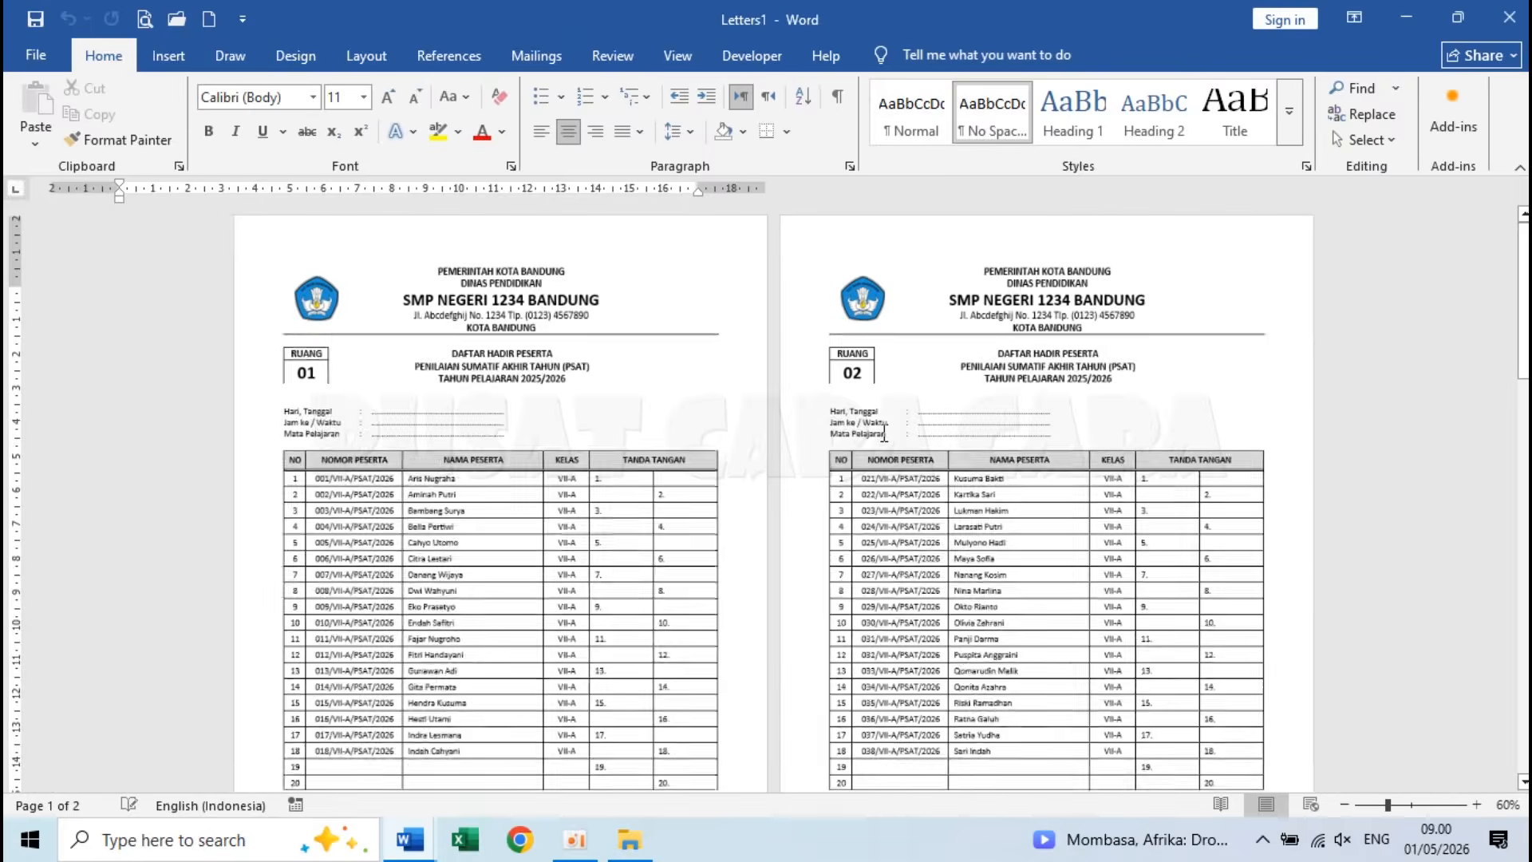
scroll(885, 432, down, 10)
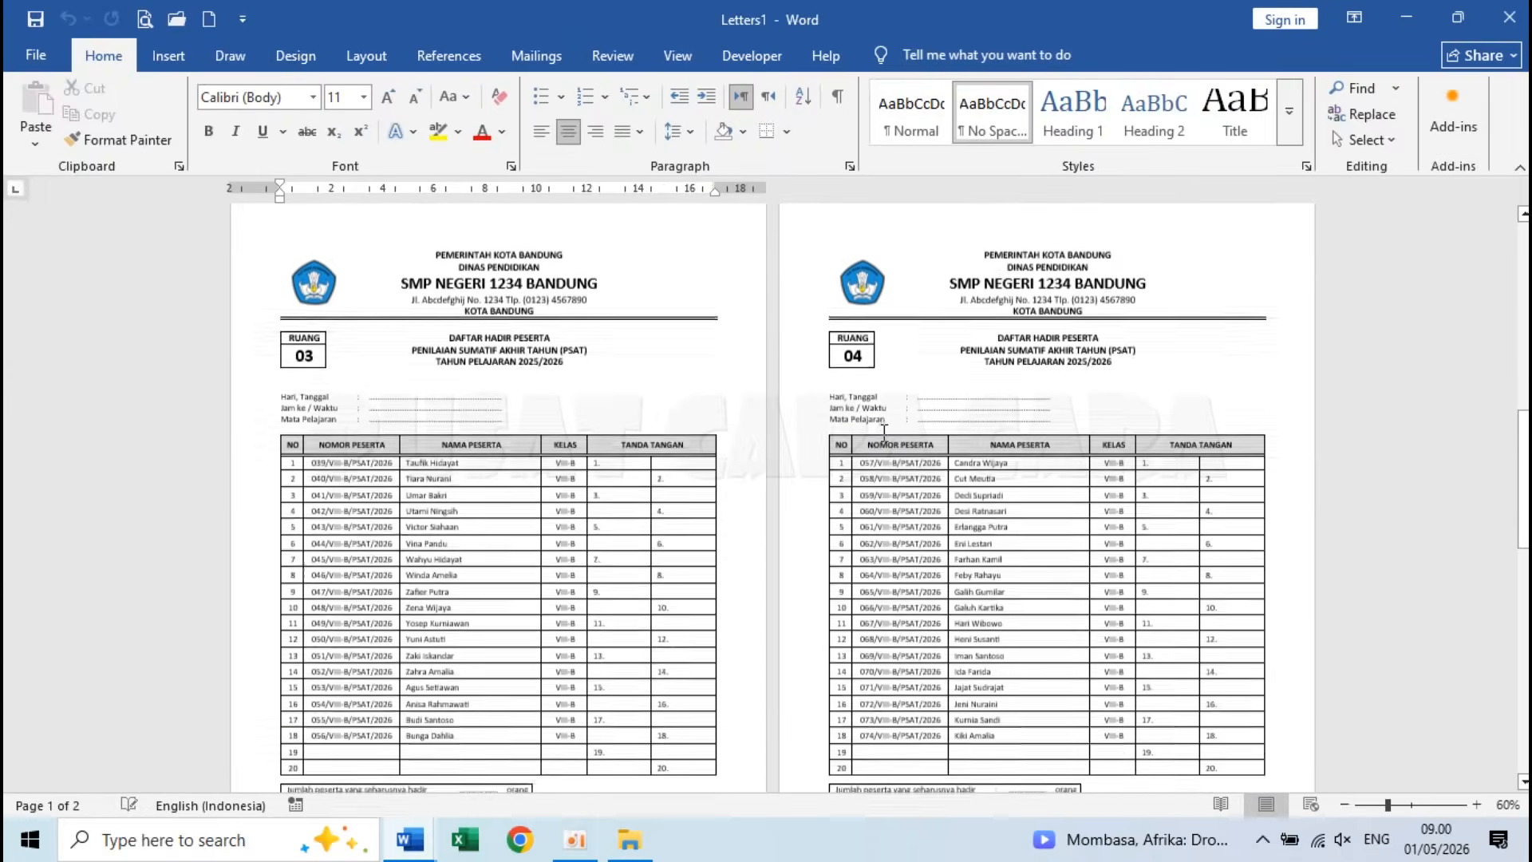
scroll(885, 432, down, 8)
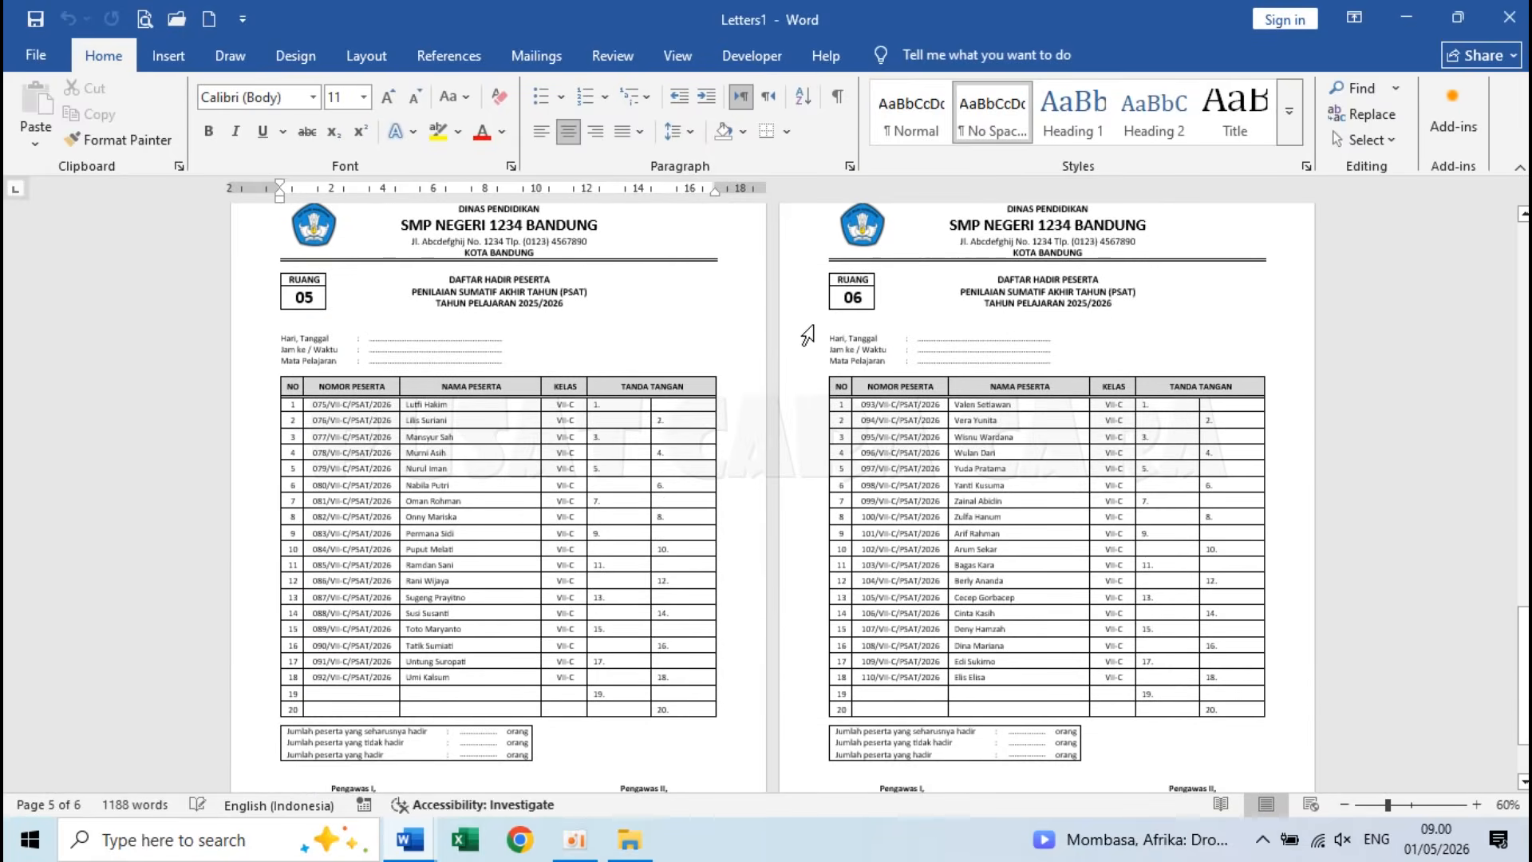
scroll(798, 340, up, 3)
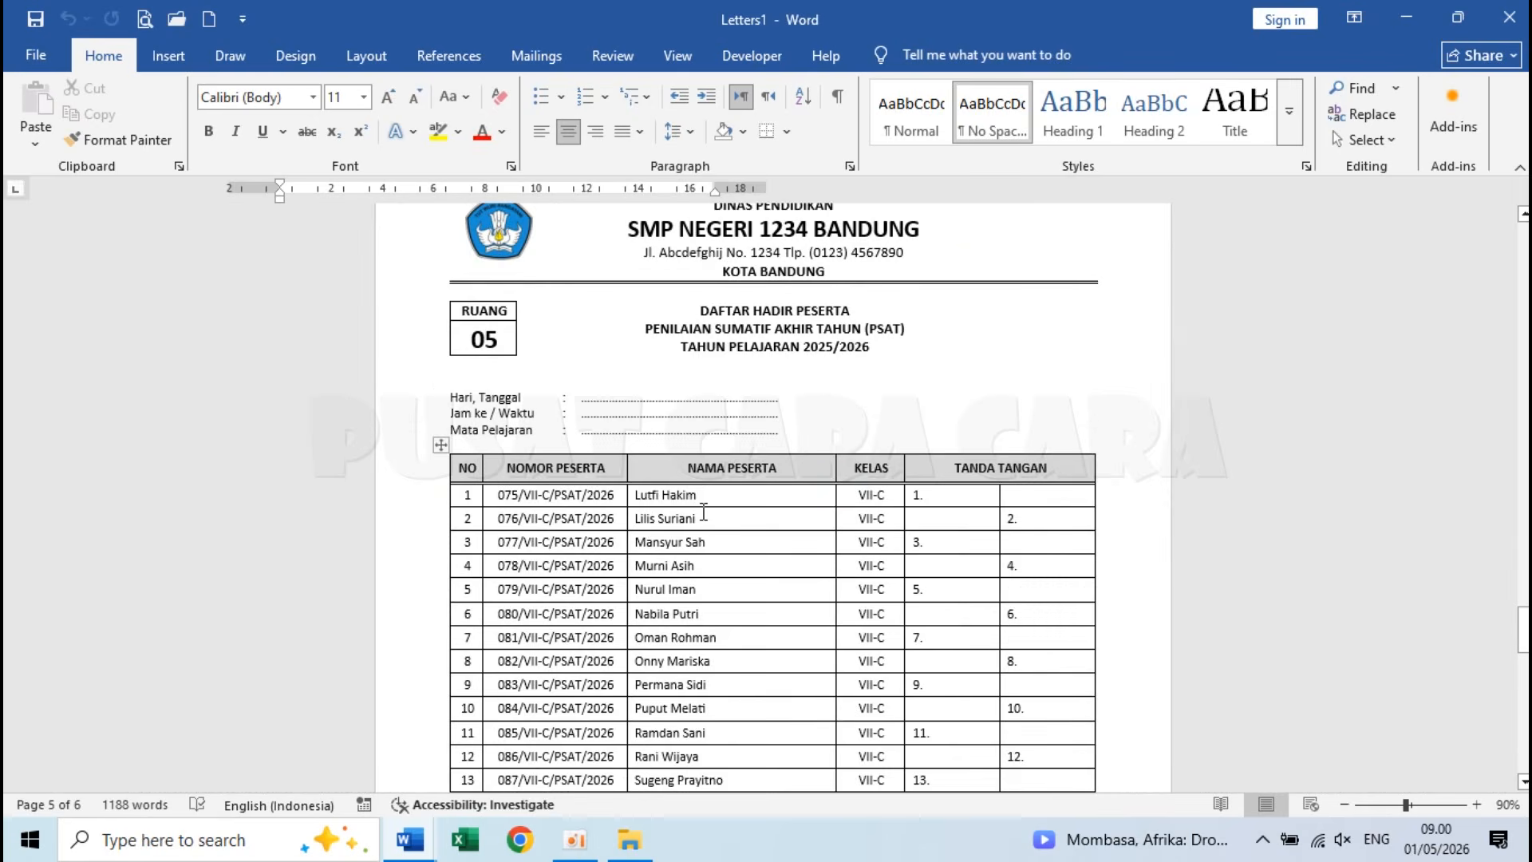
scroll(704, 512, down, 10)
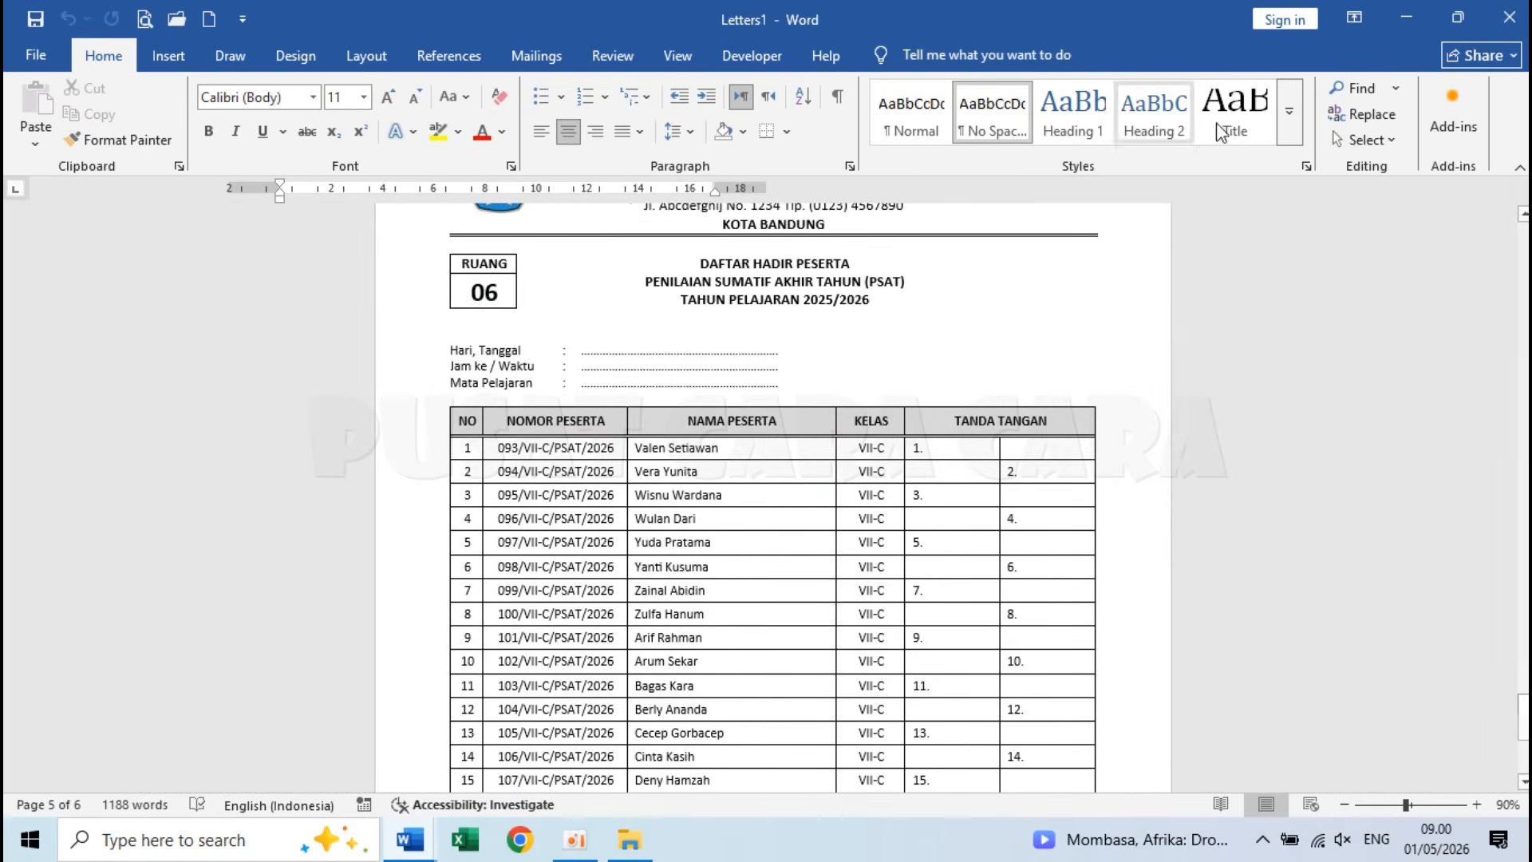
Step: Close the merged document and the DAFTAR HADIR UJIAN document without saving changes to either
key(alt+F4)
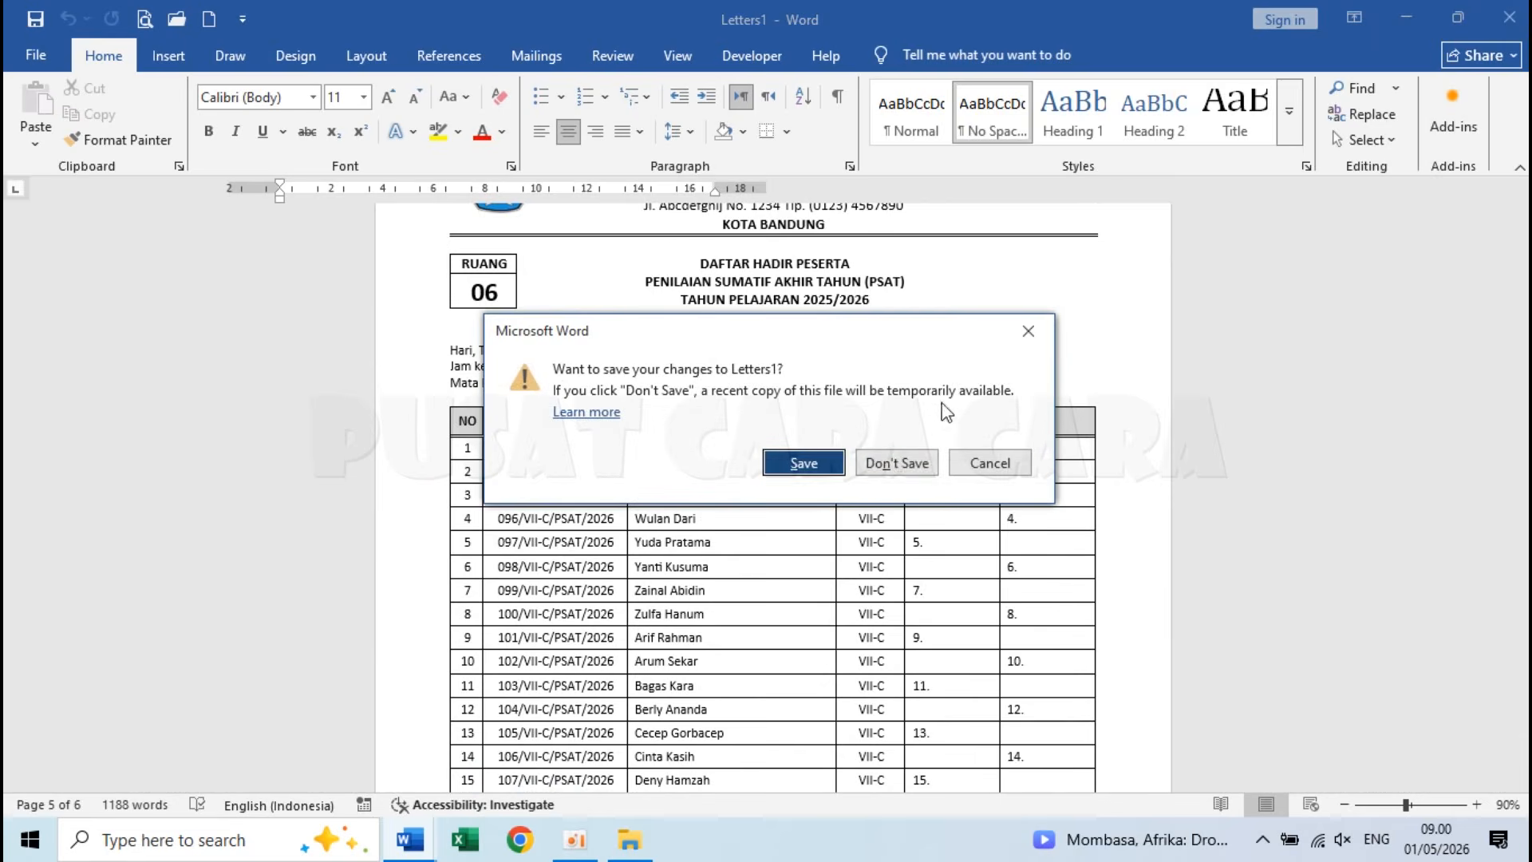
click(895, 462)
key(alt+F4)
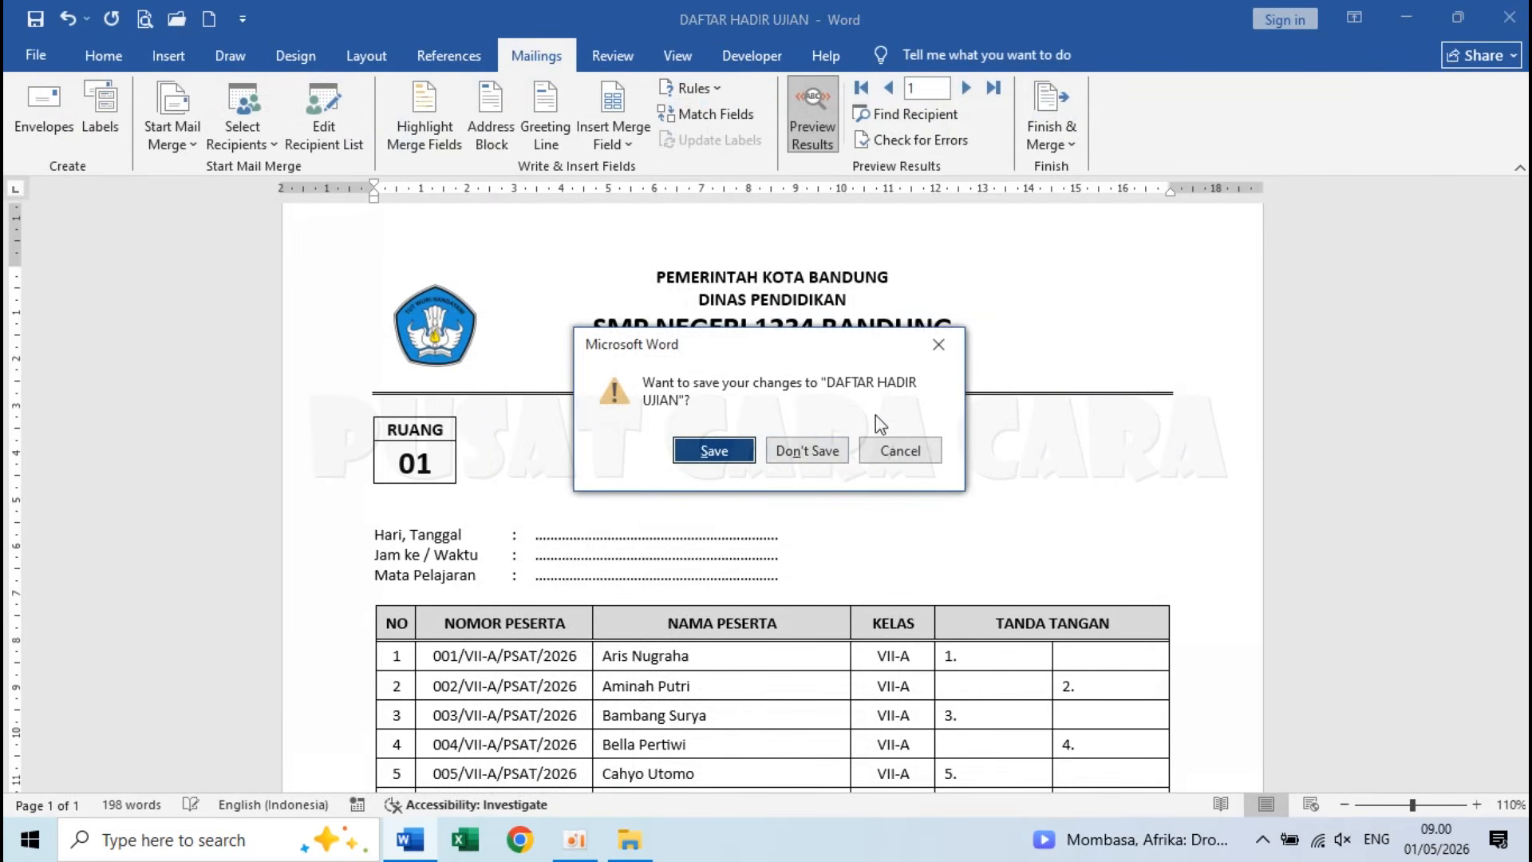
click(804, 453)
click(1121, 17)
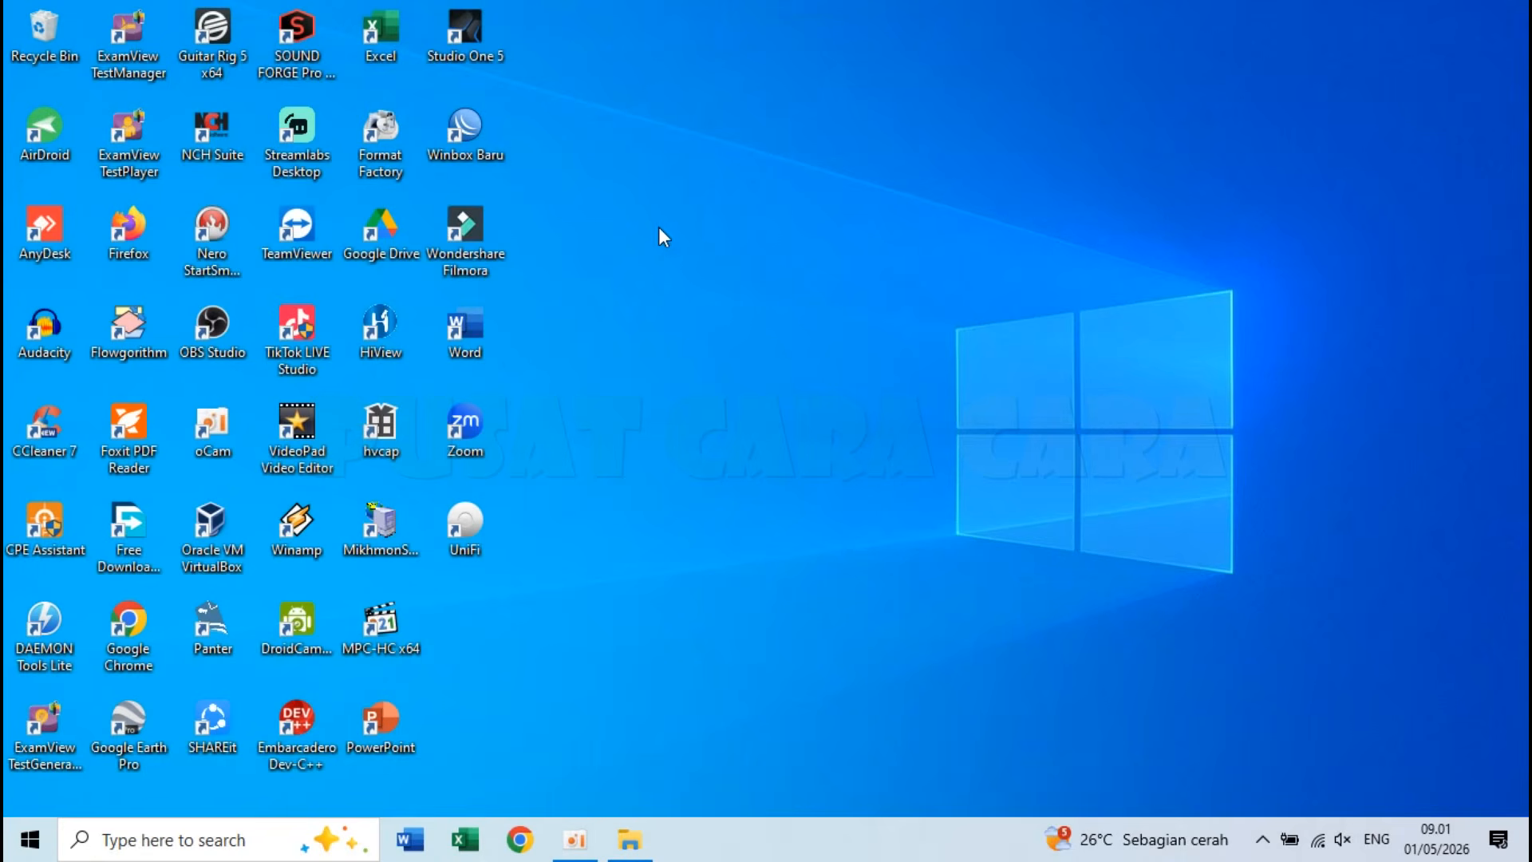
Step: Start Excel from the desktop and create a blank workbook
double_click(383, 30)
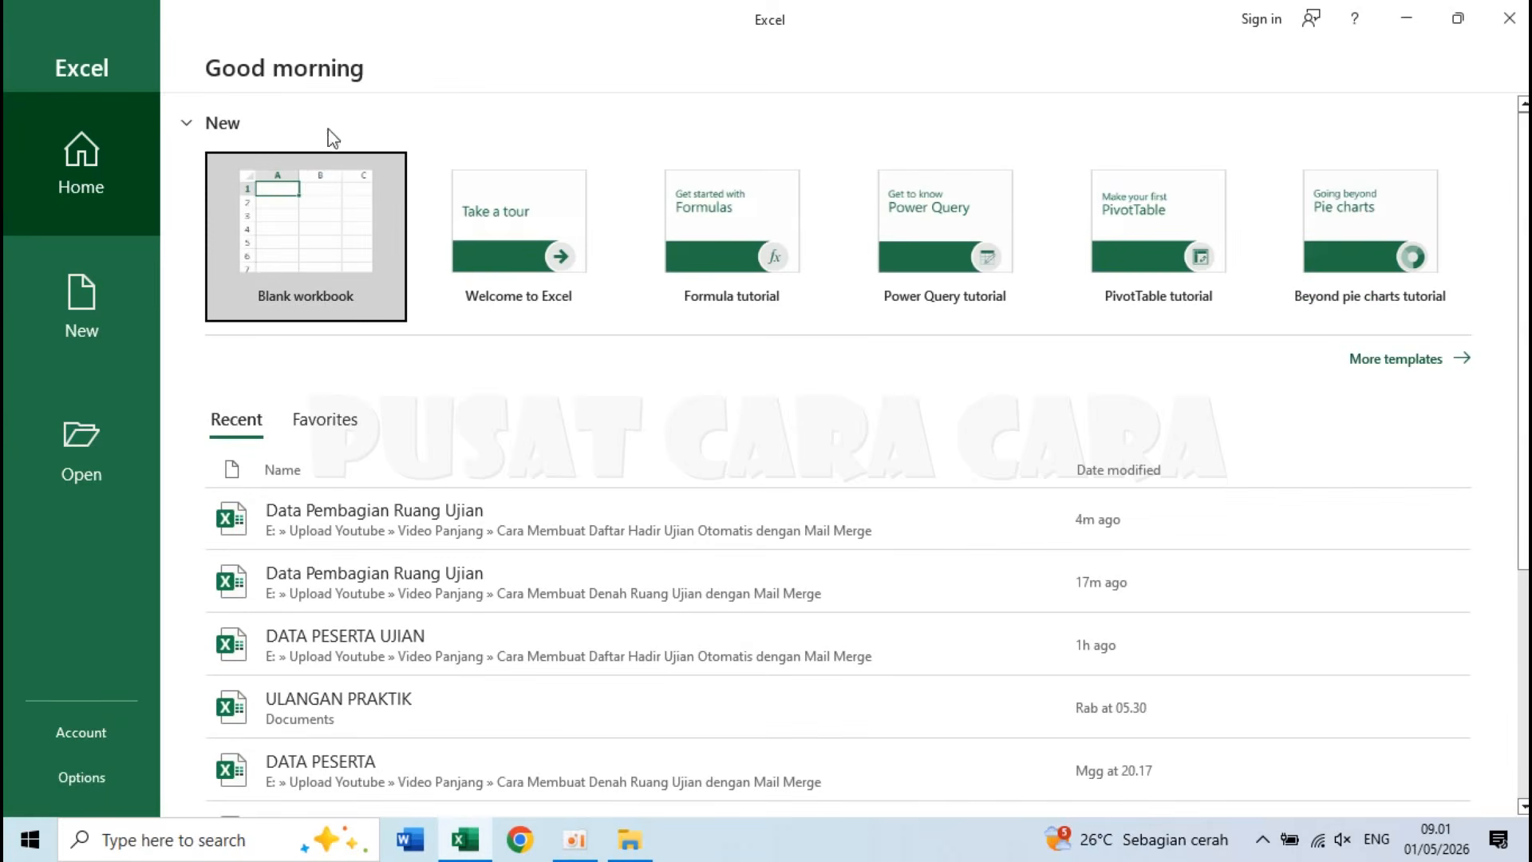
click(303, 227)
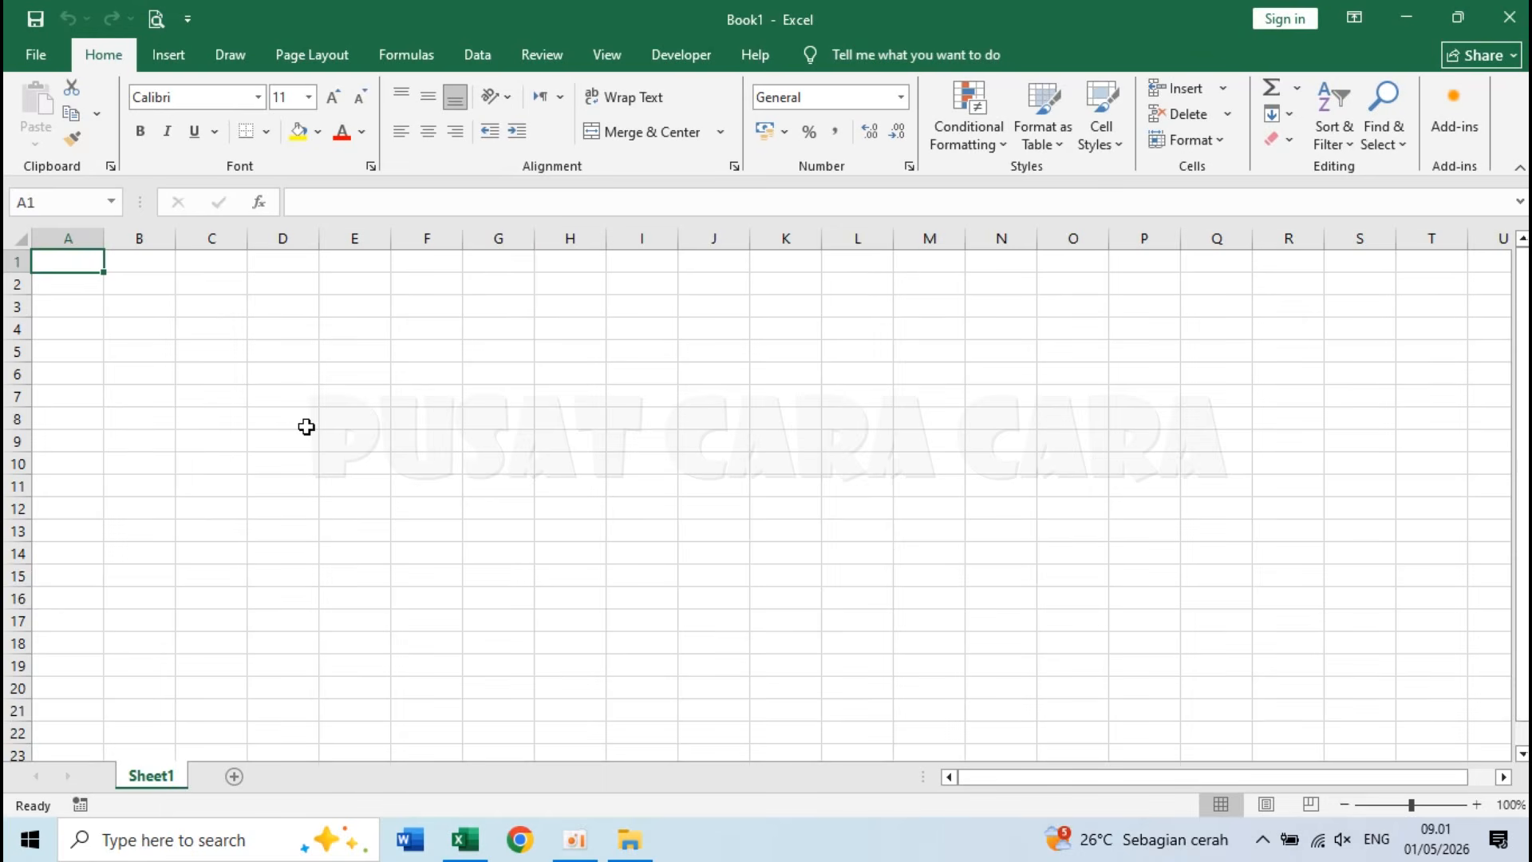
Step: Enter the headers NO, NOMOR PESERTA, NAMA, KELAS and RUANG in A1:E1 and adjust the widths of columns A to C
text(NO)
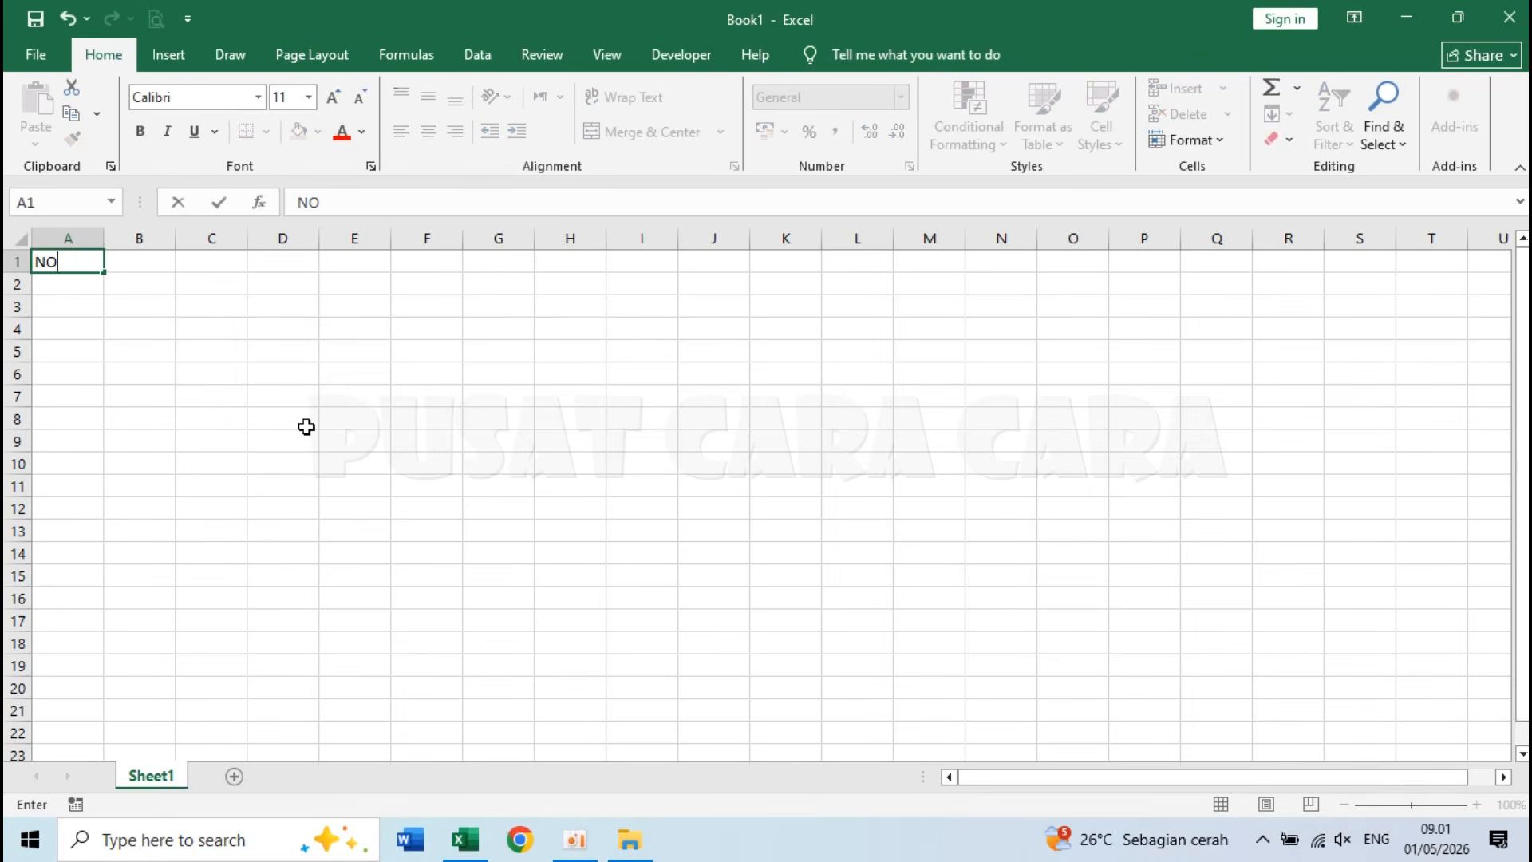
key(Tab)
text(NO)
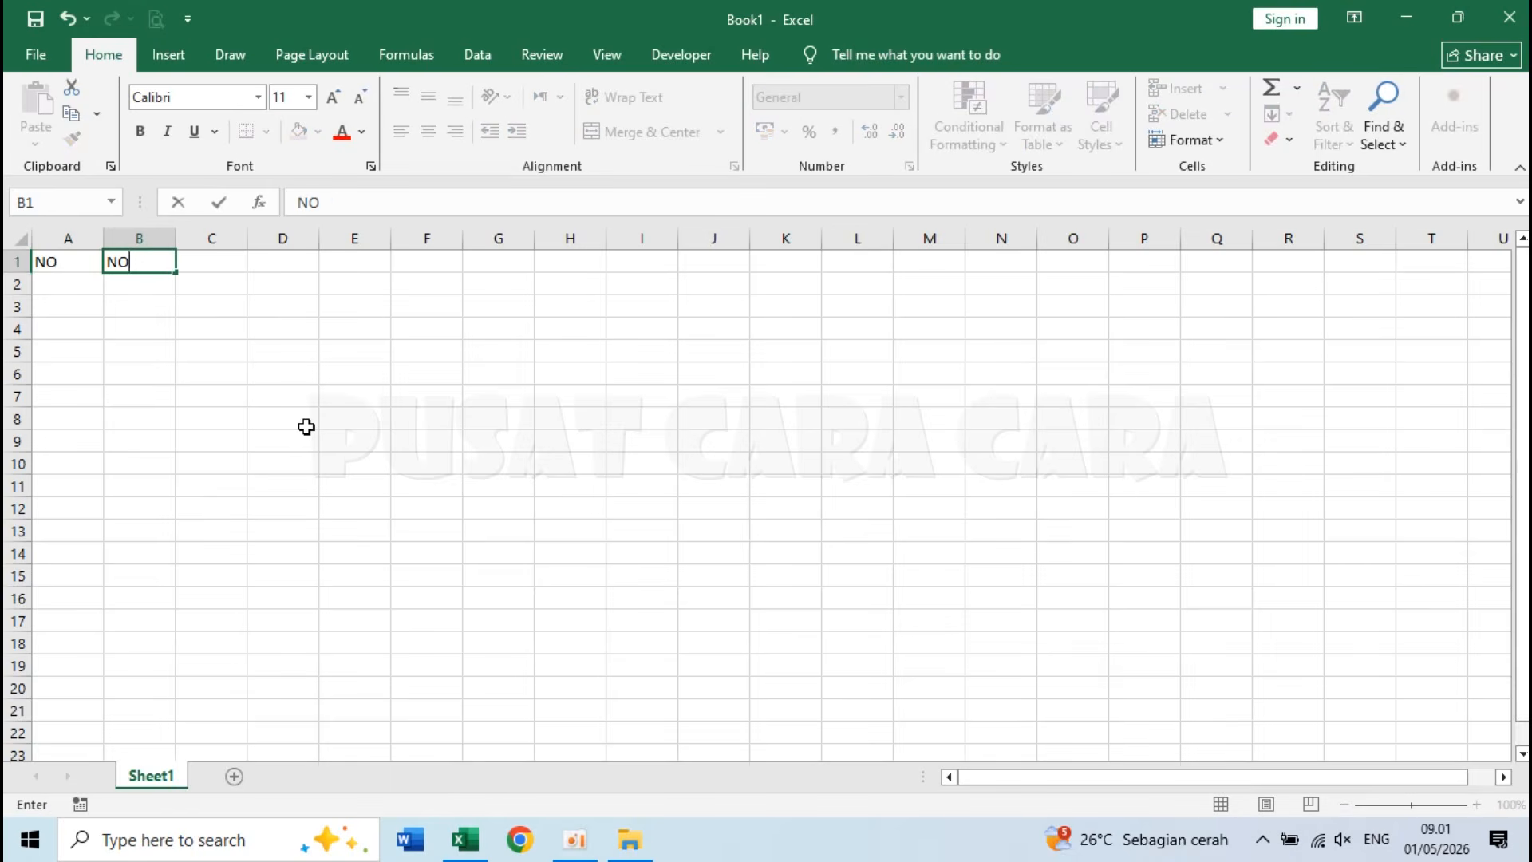
text(MOR PESERTA)
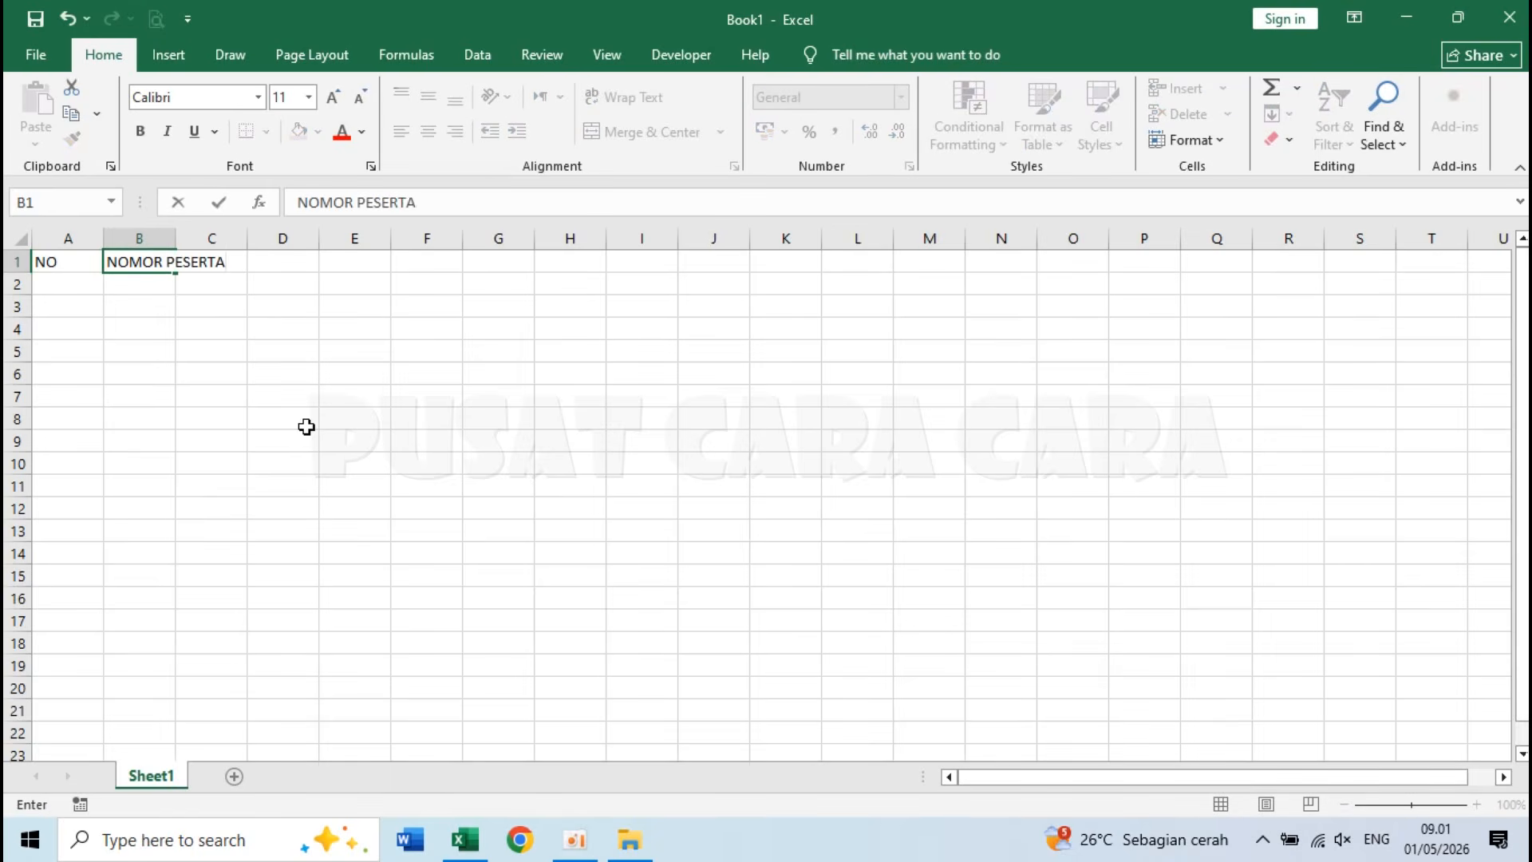
key(Tab)
text(NAMA)
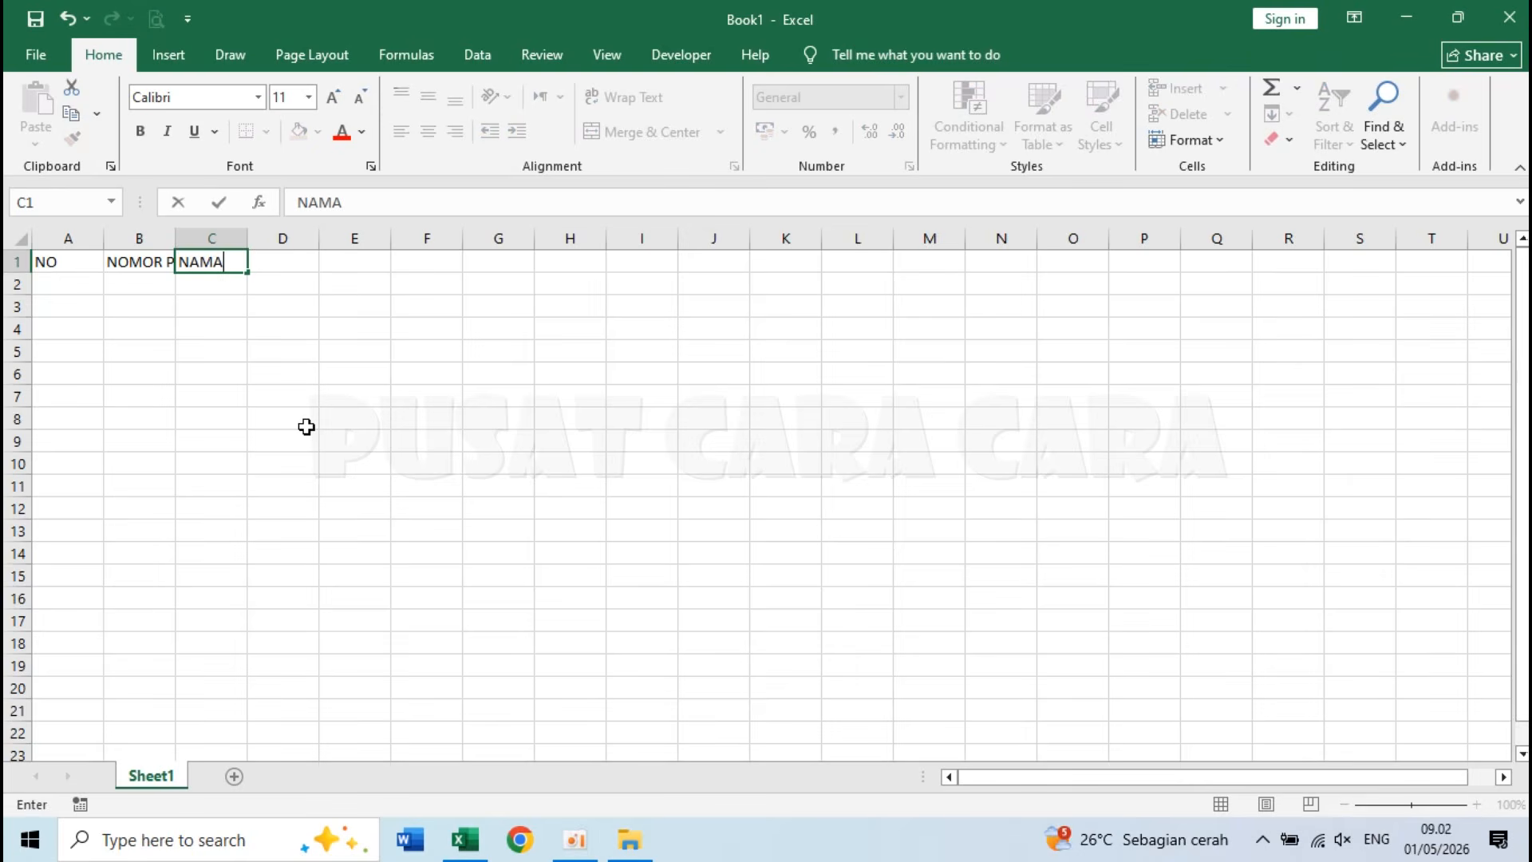
key(Tab)
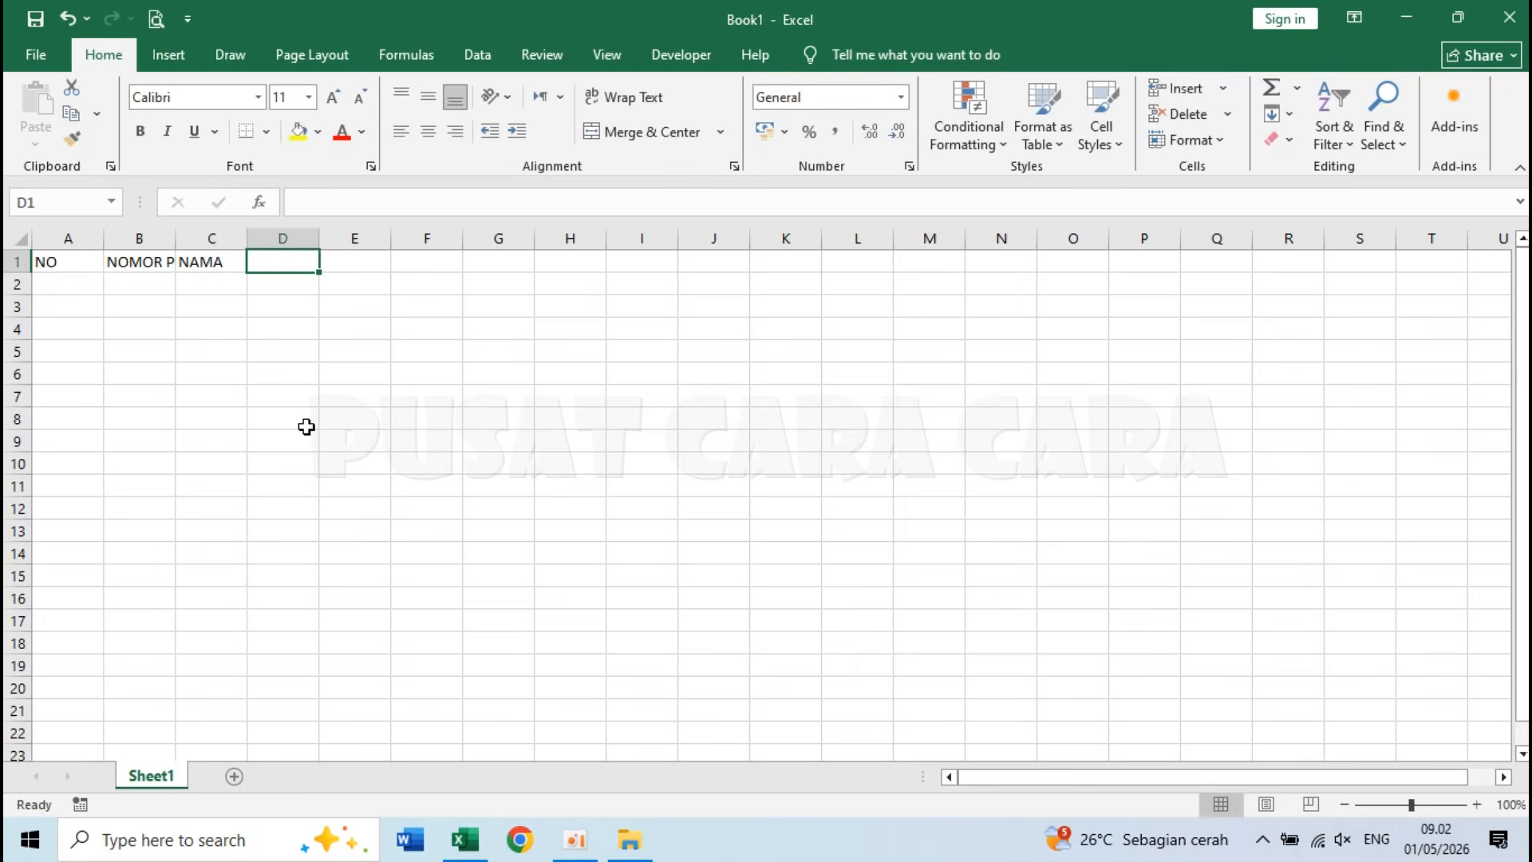
text(KELAS)
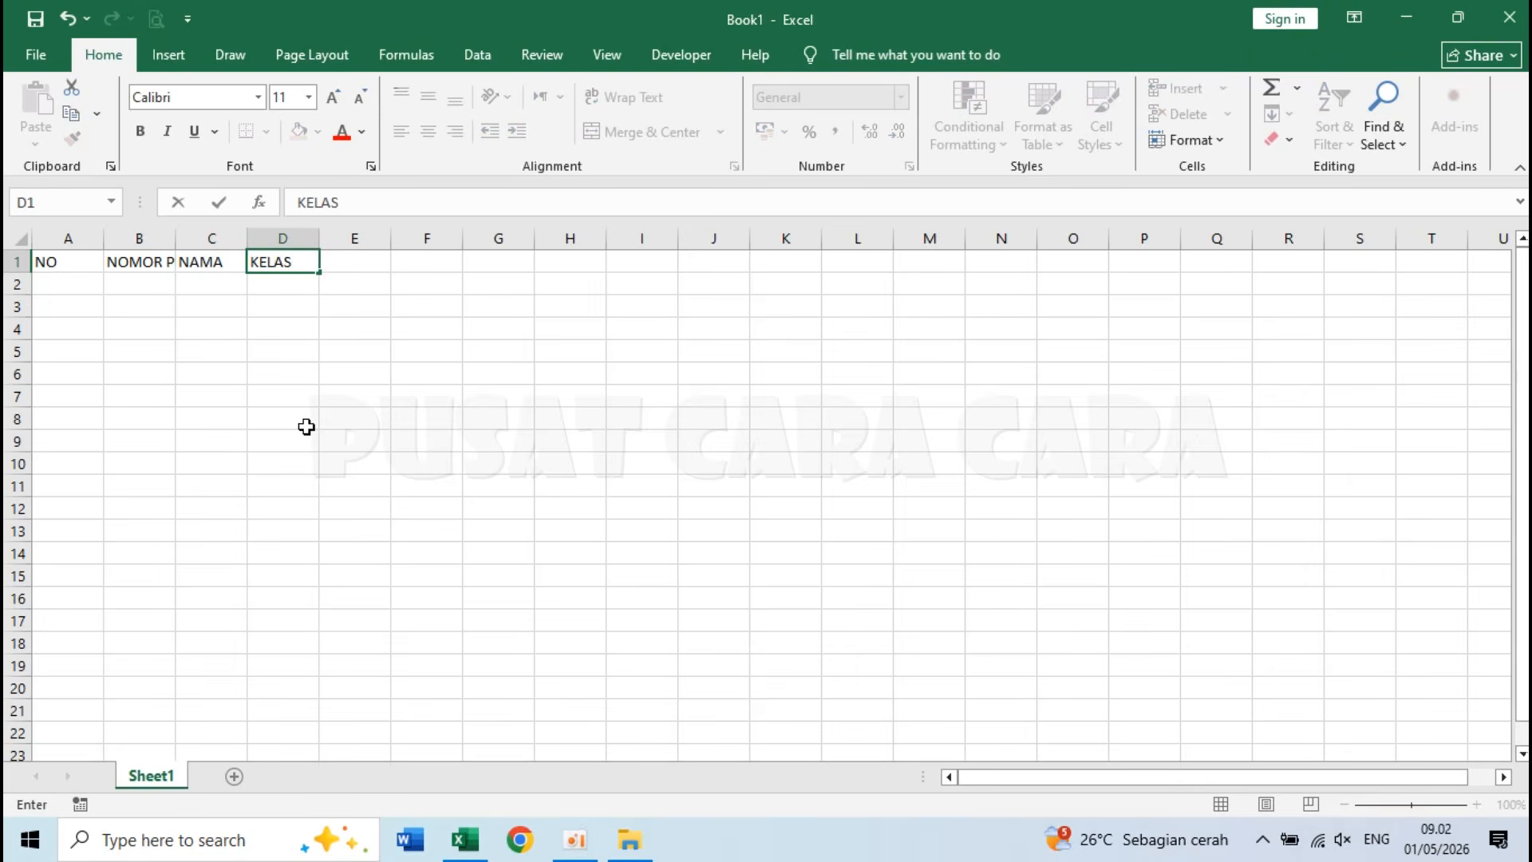
key(Tab)
text(RUA)
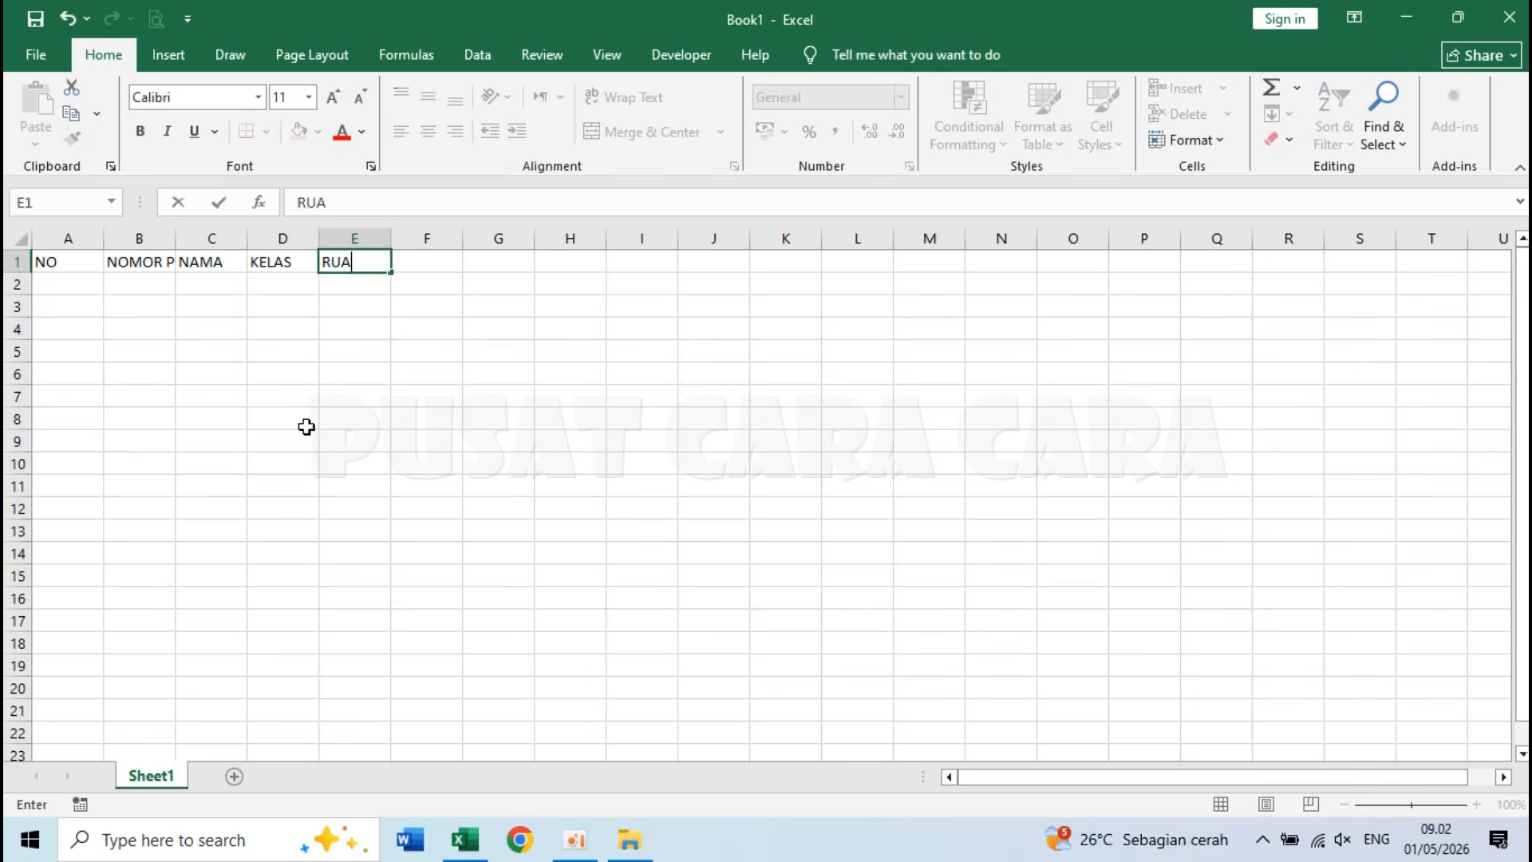
key(Return)
drag(92, 237, 400, 239)
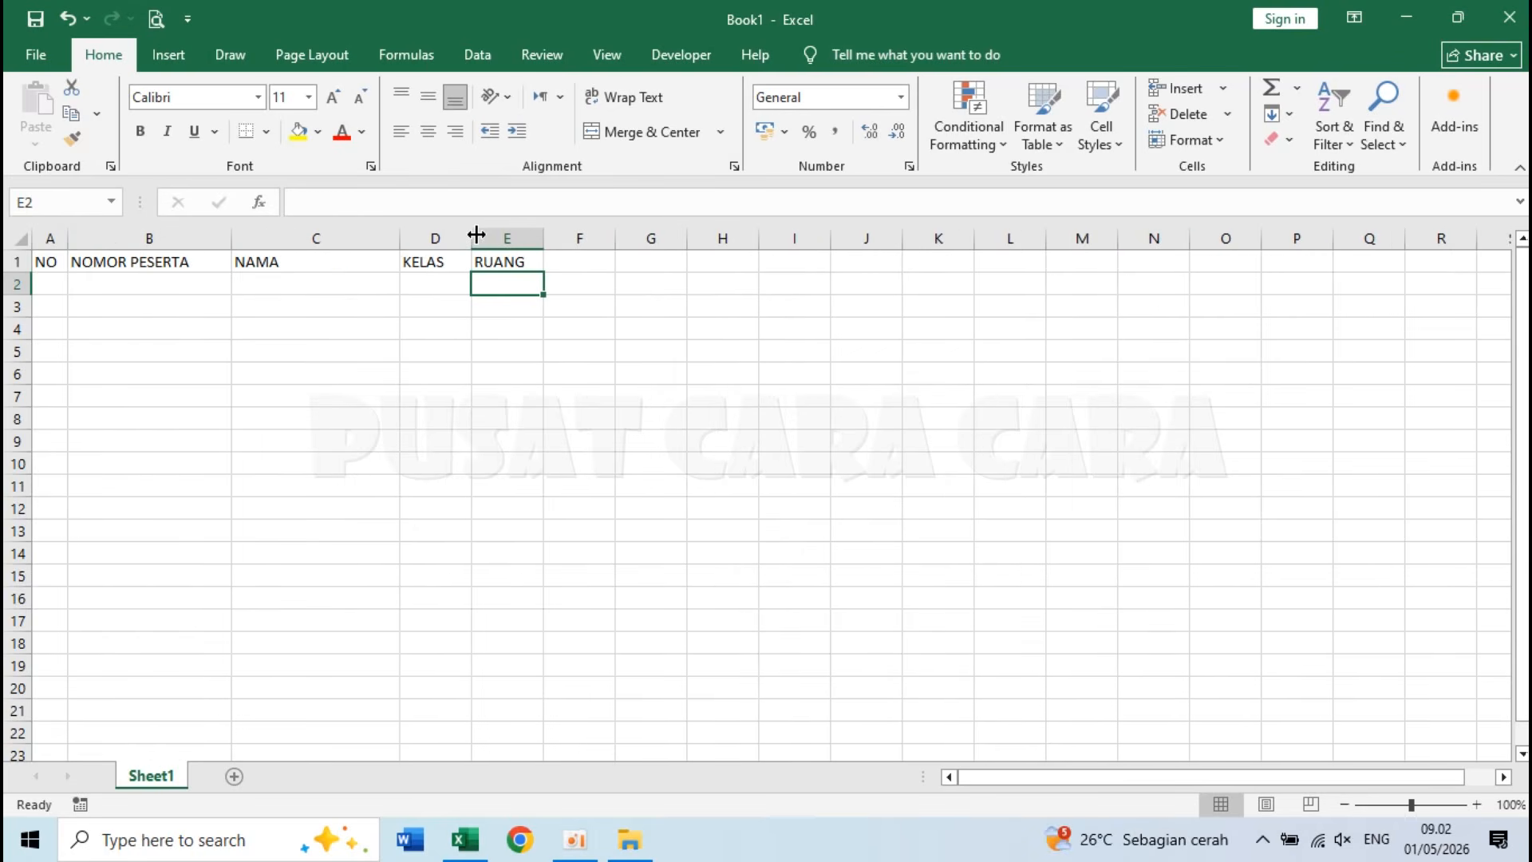
Step: Number the NO column from 1 to 120 in A2:A121, filling the series down from the starting values 1 and 2
click(57, 281)
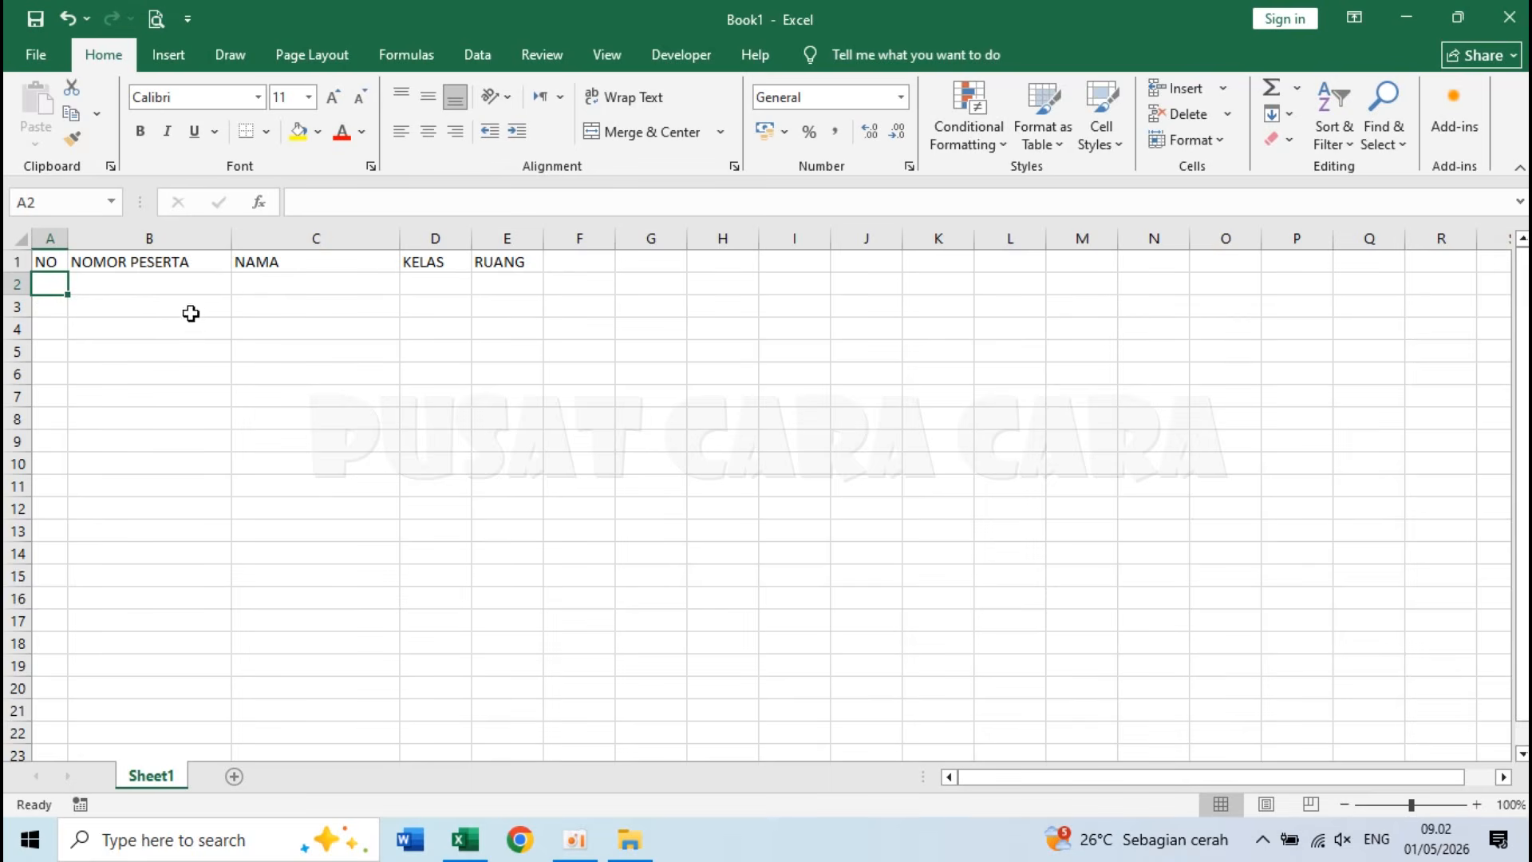
text(1)
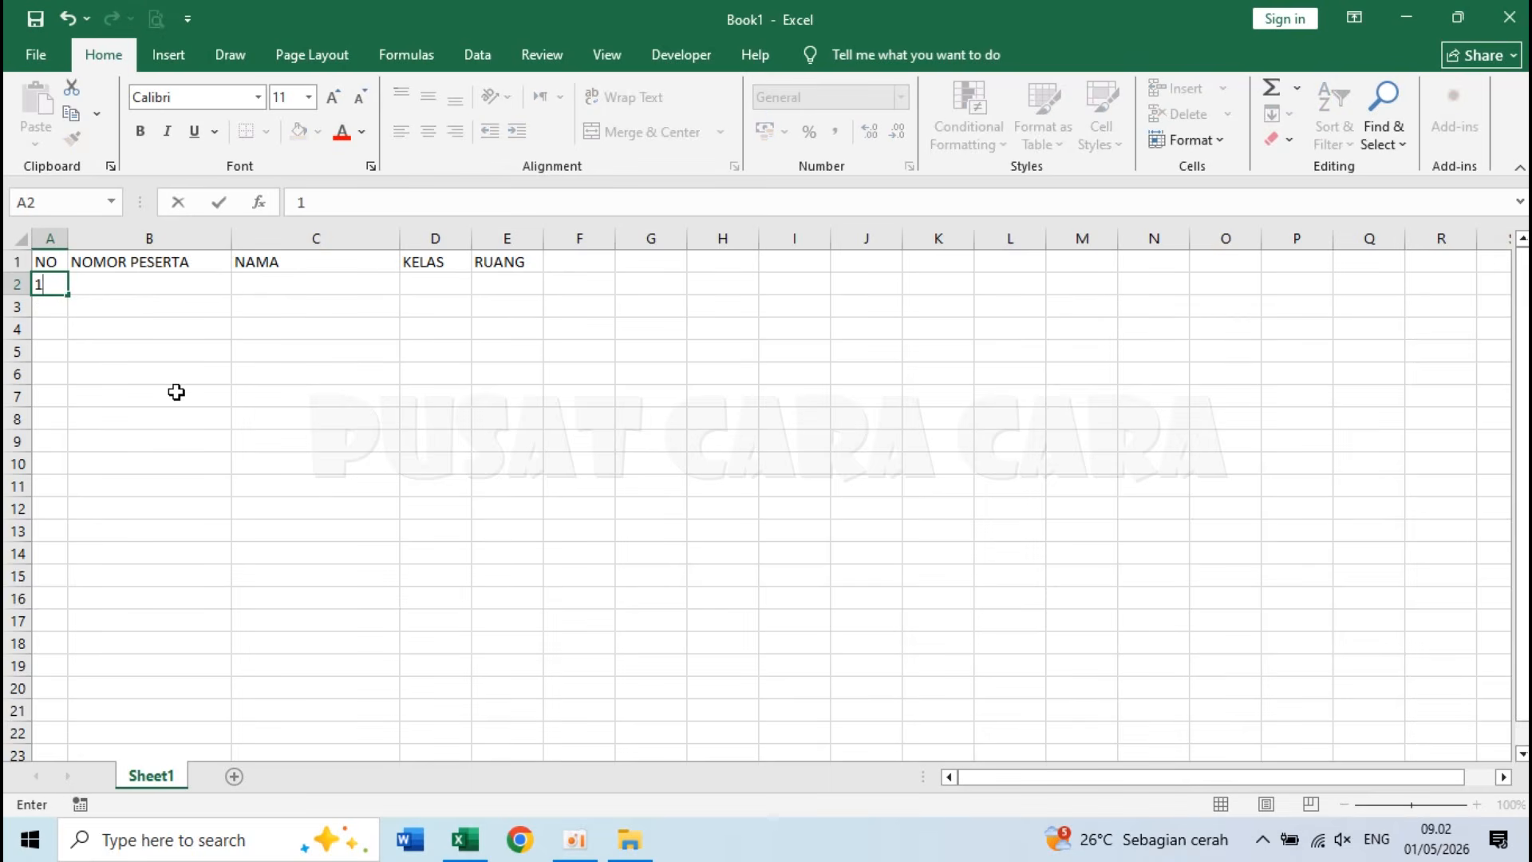
key(Return)
key(Up)
key(Down)
text(2)
key(Return)
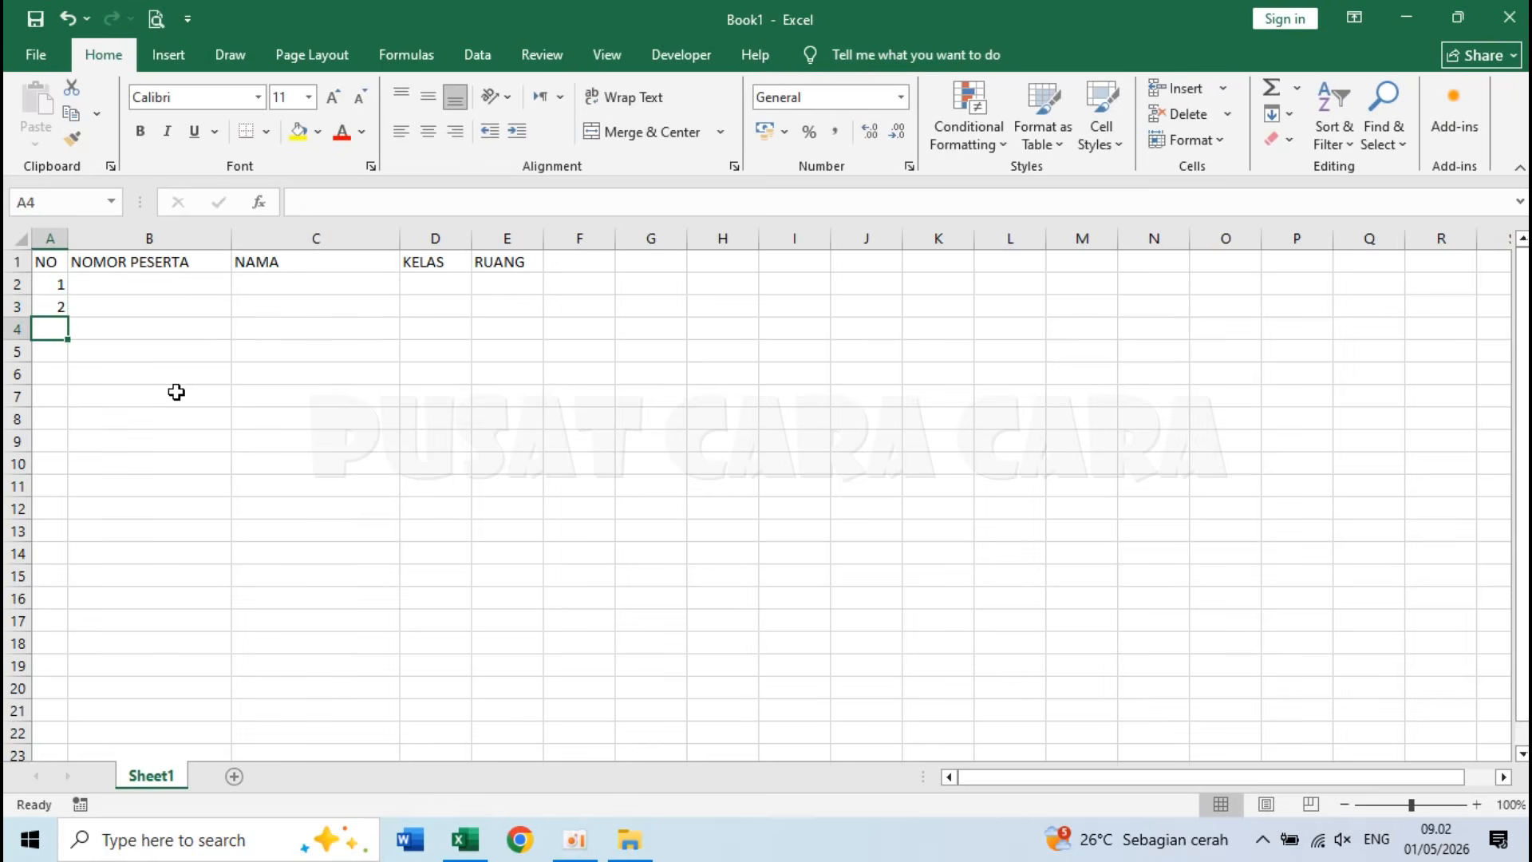
click(53, 284)
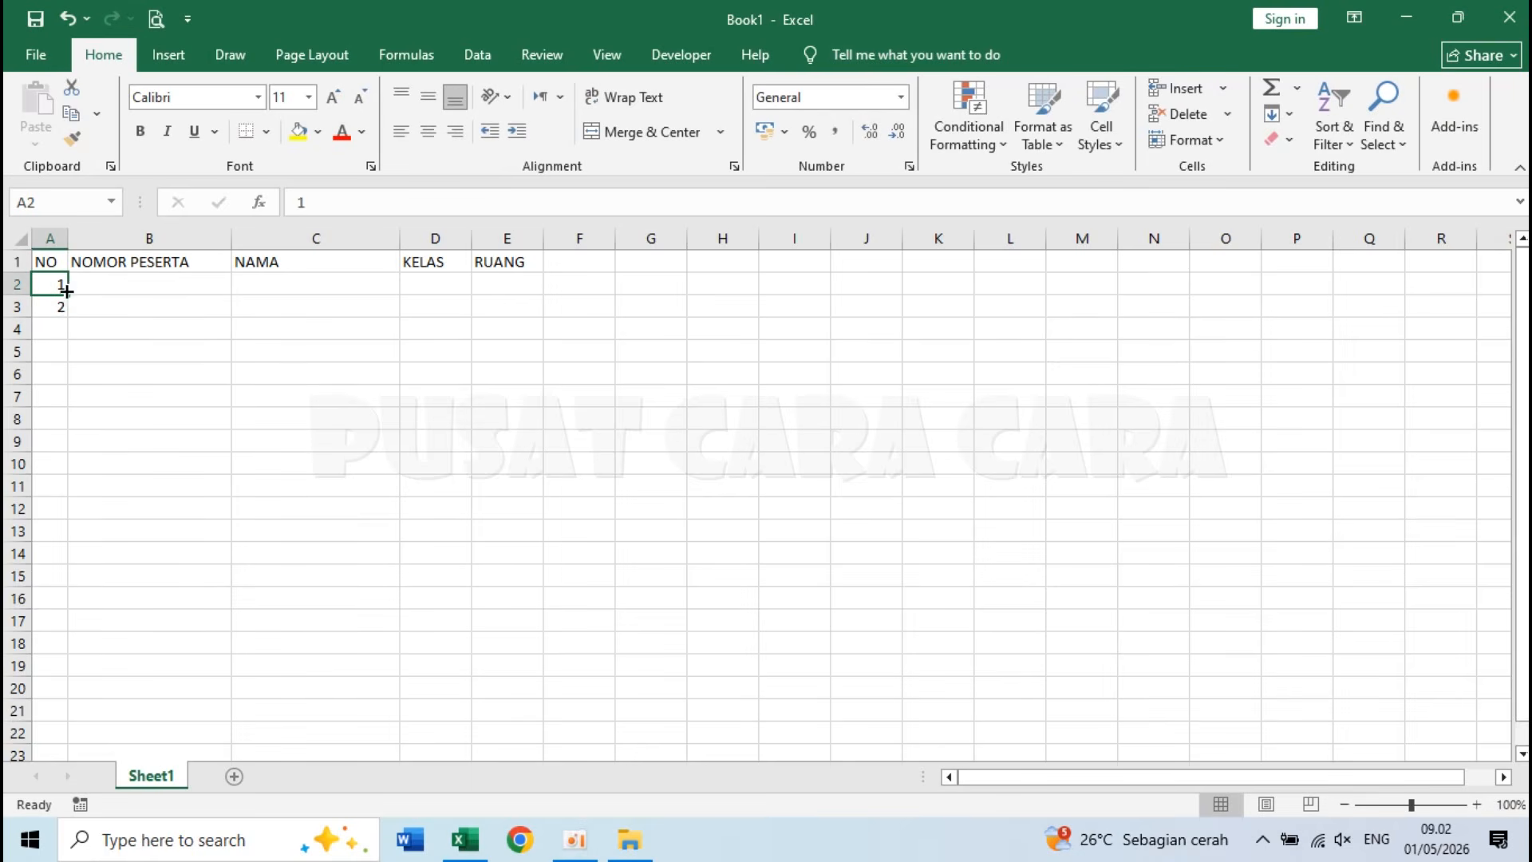
drag(47, 281, 55, 307)
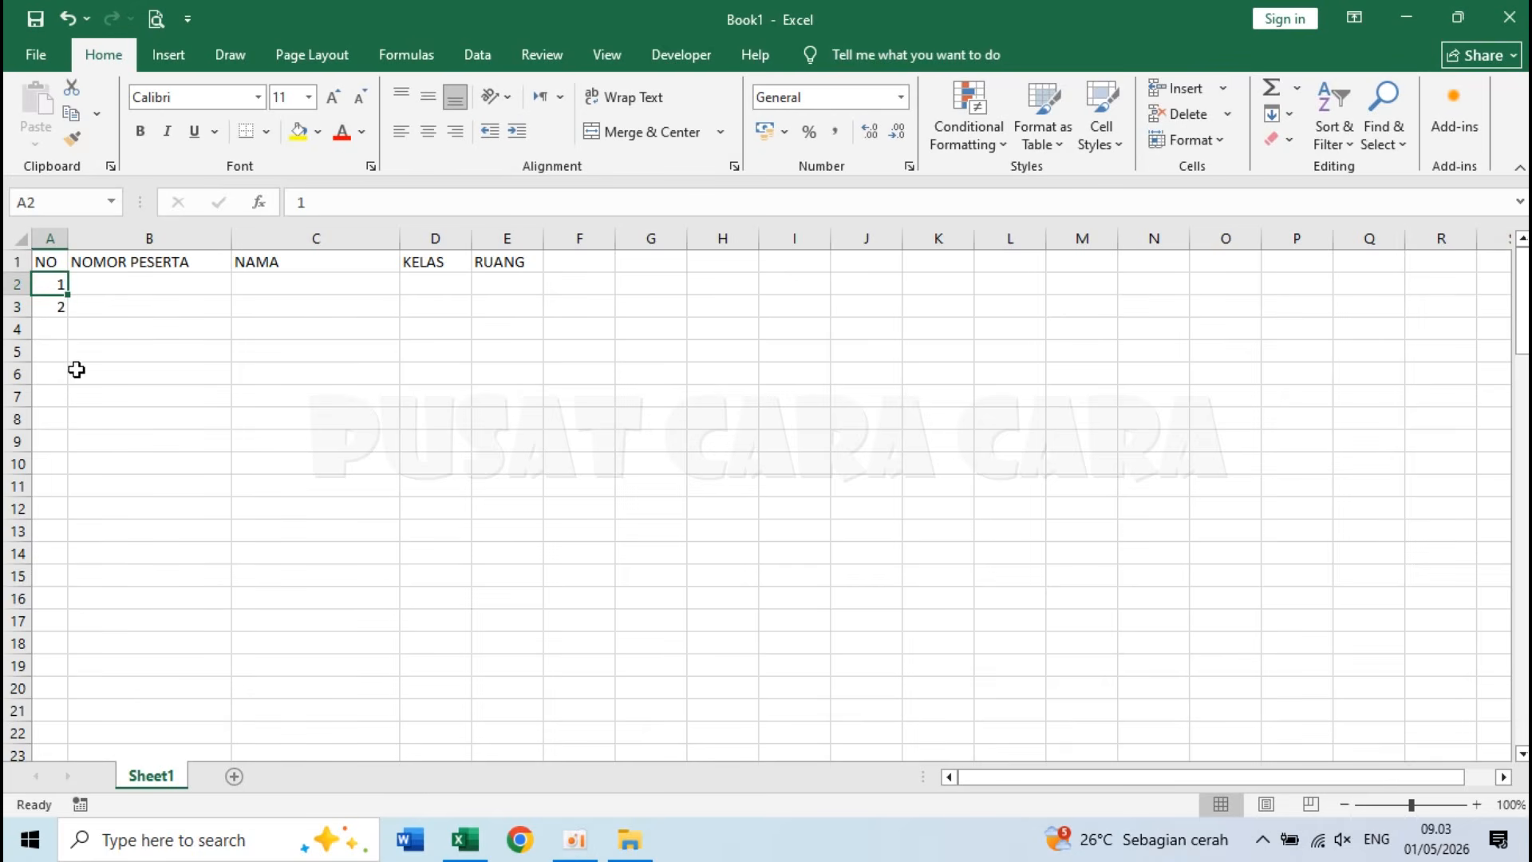
drag(47, 284, 63, 583)
click(116, 581)
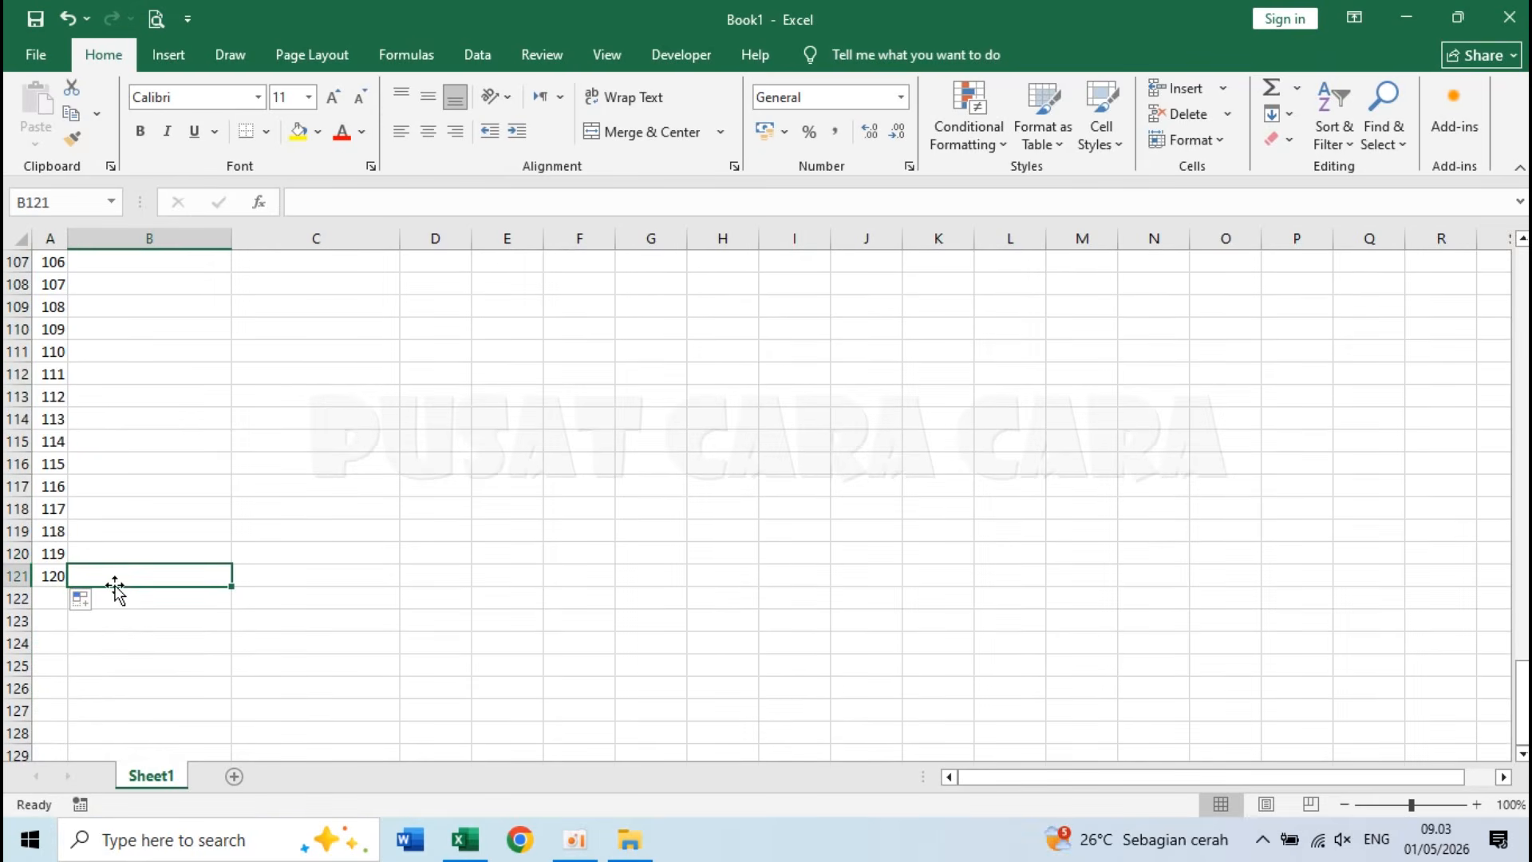
key(ctrl+Home)
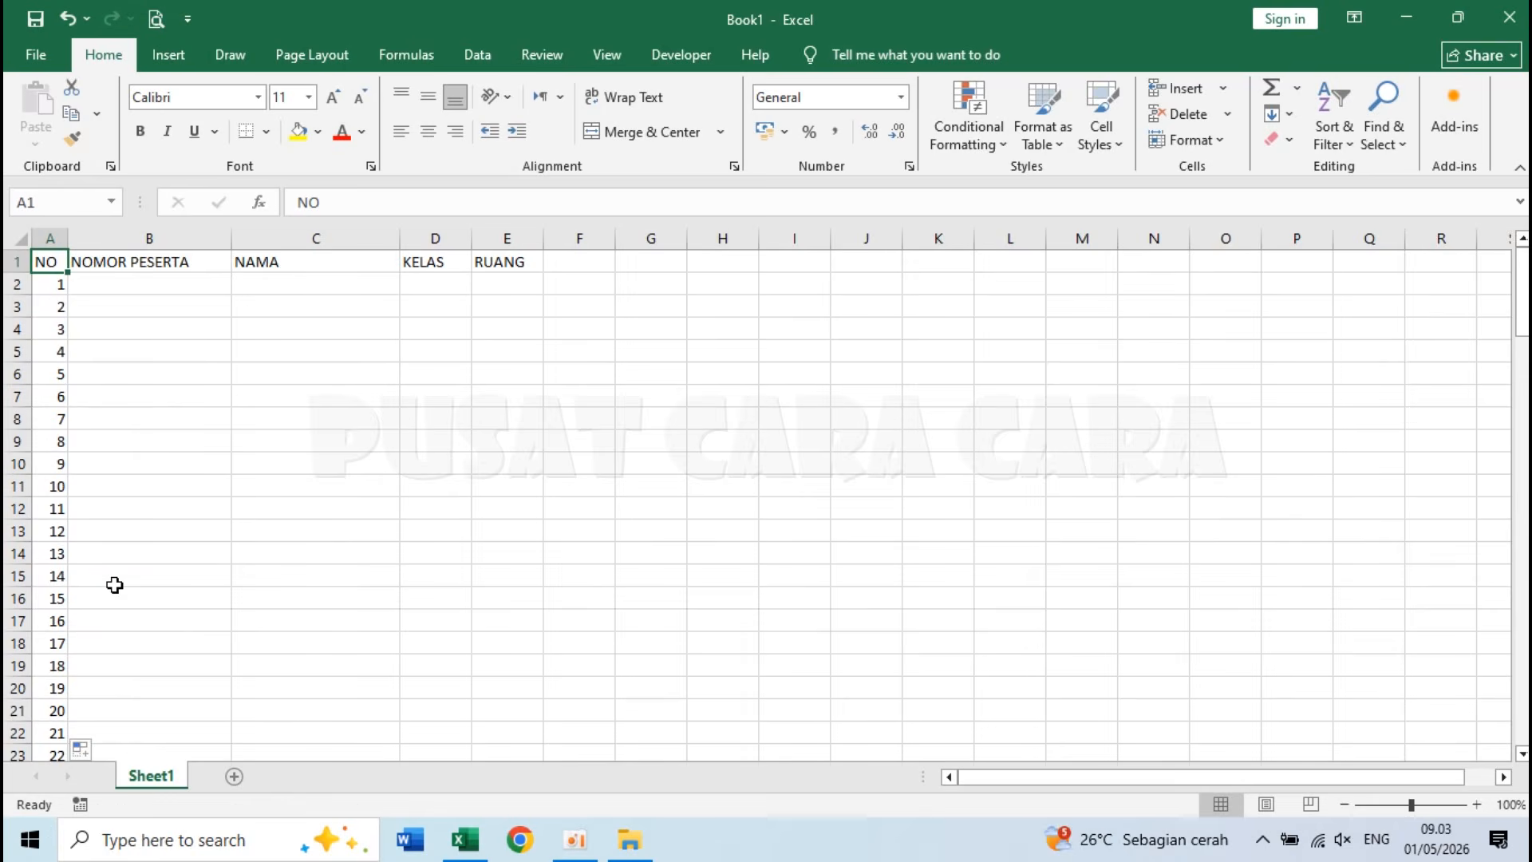
click(120, 284)
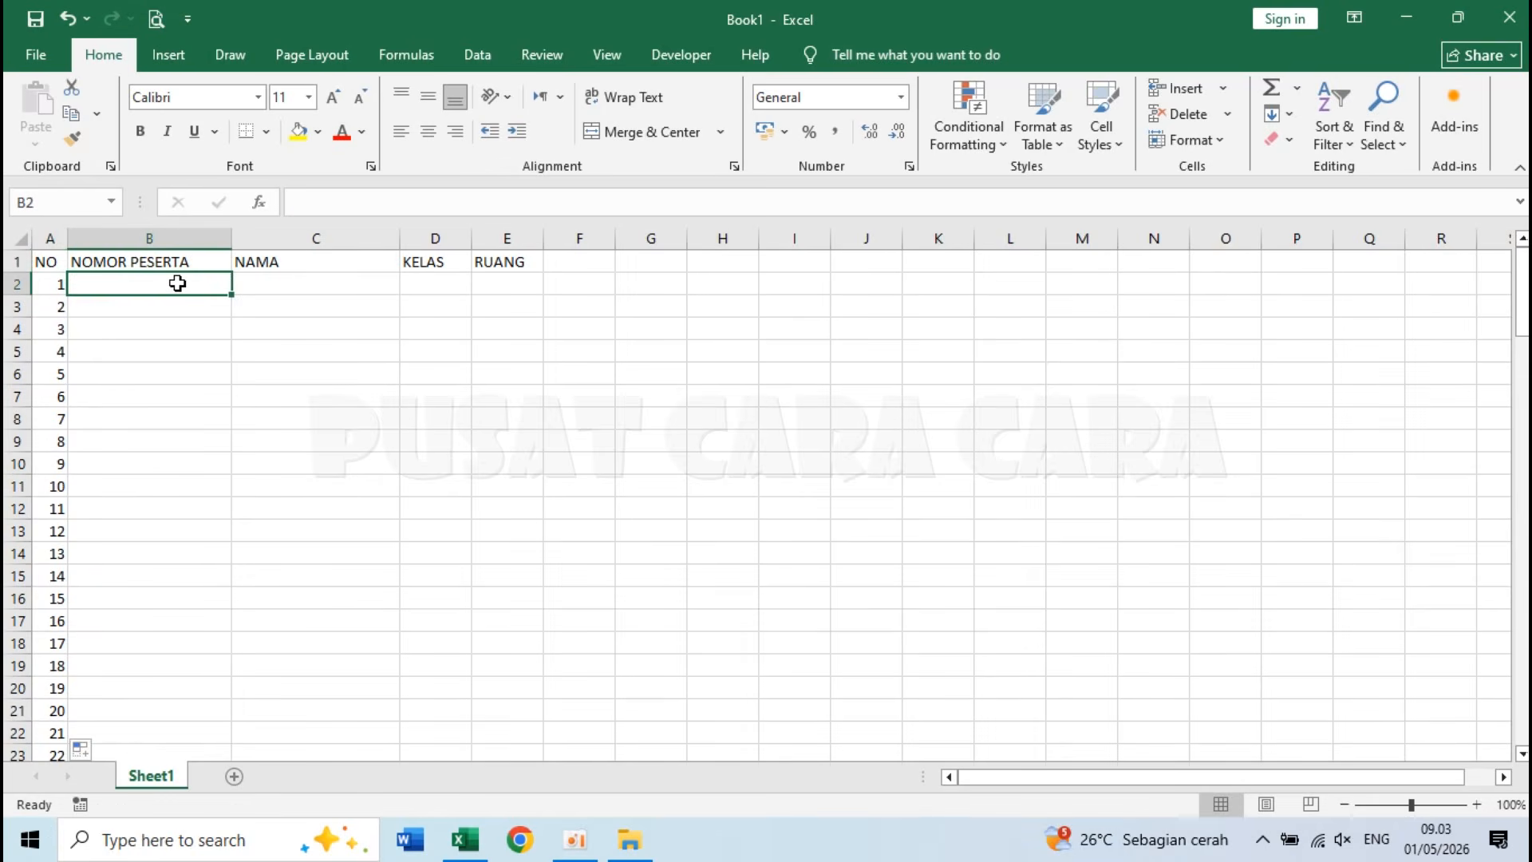
key(Tab)
key(Tab)
key(Tab)
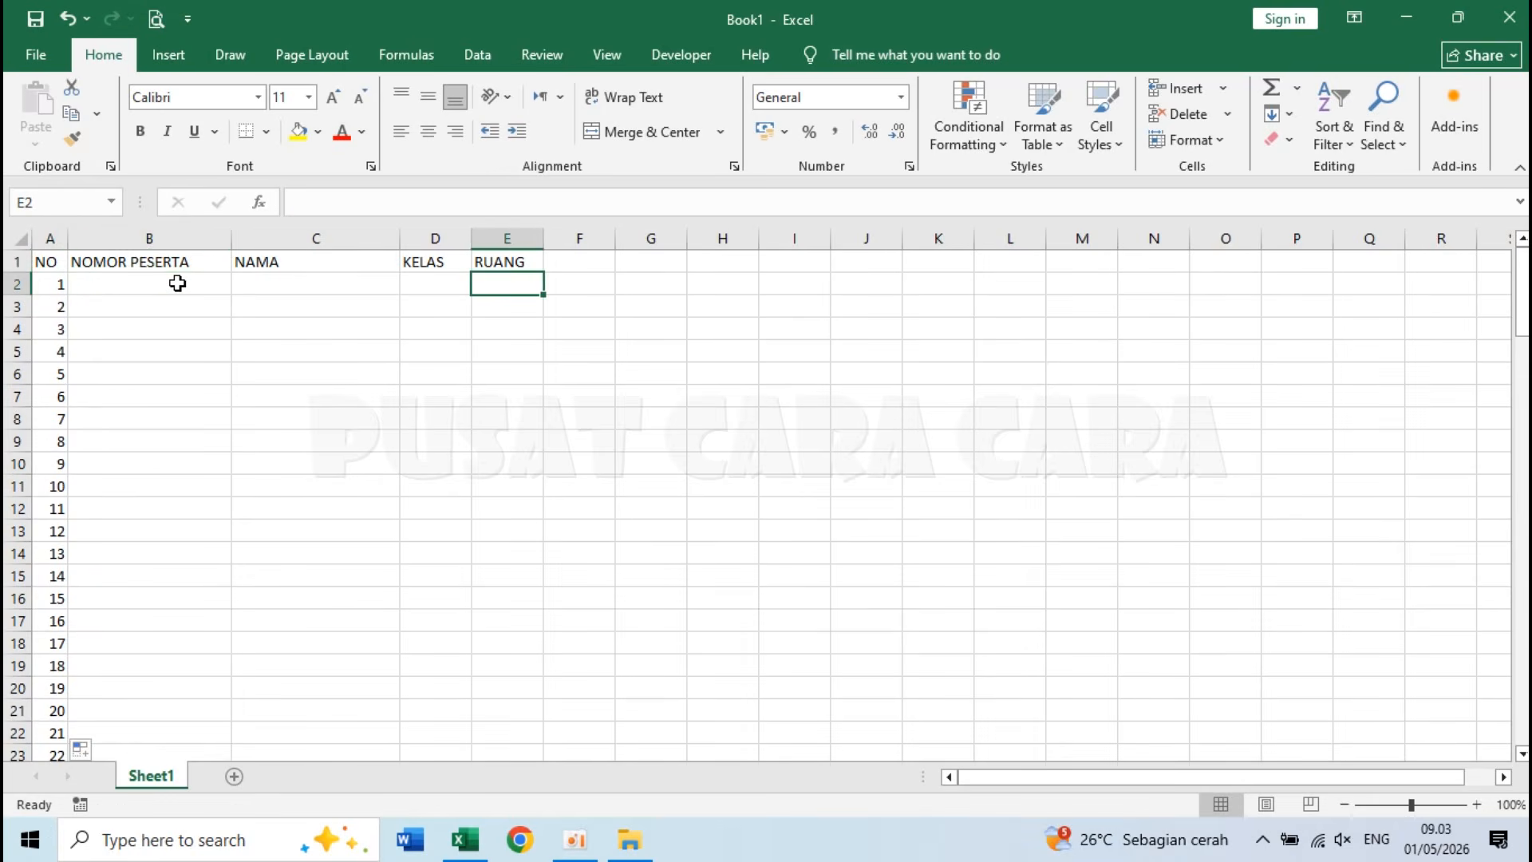
click(177, 284)
text(DFG454564)
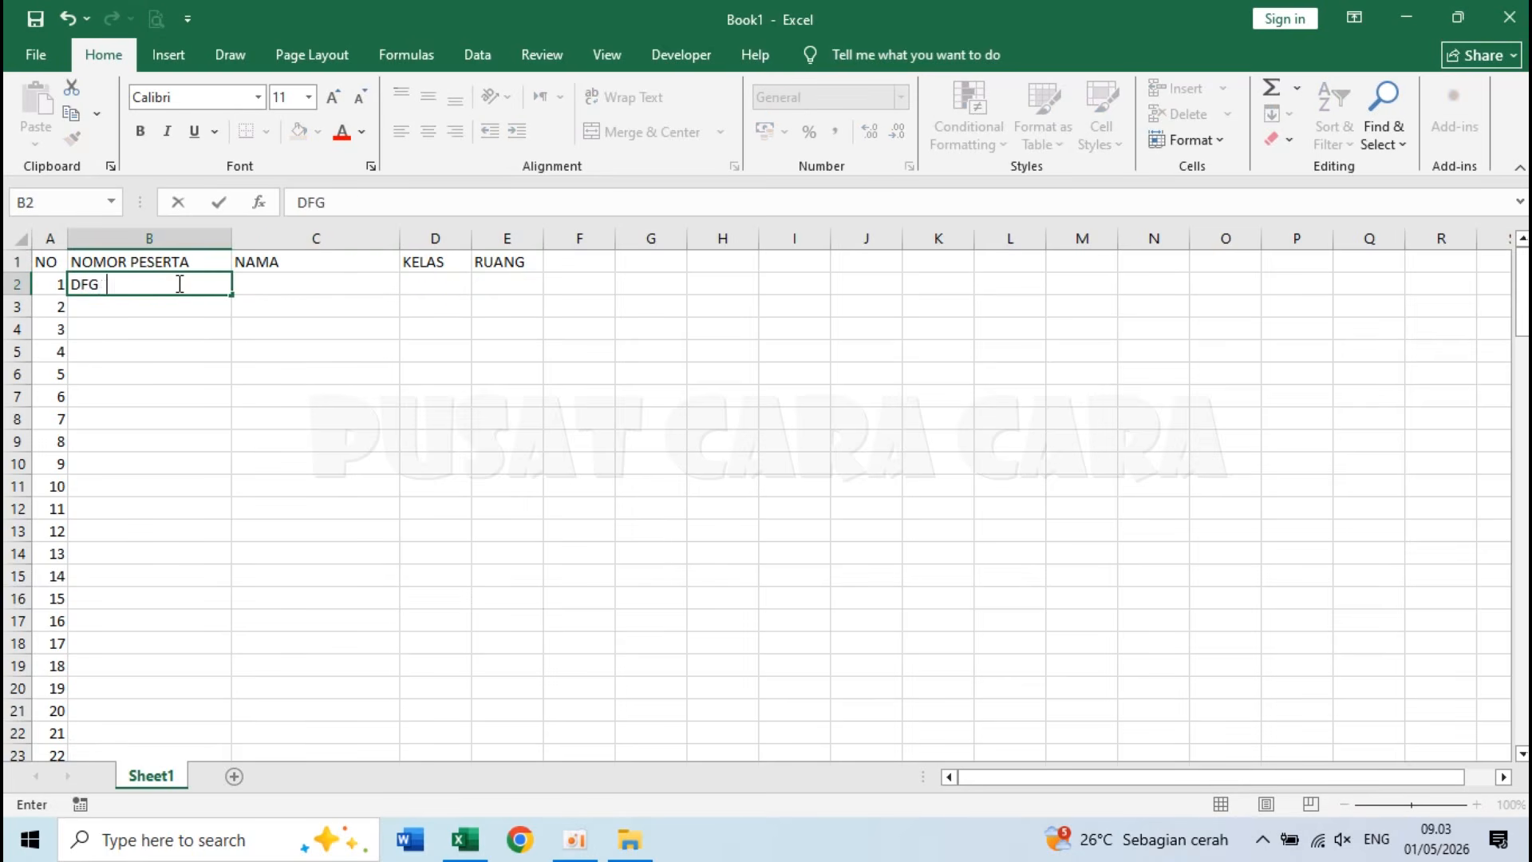
key(Escape)
key(Right)
key(Left)
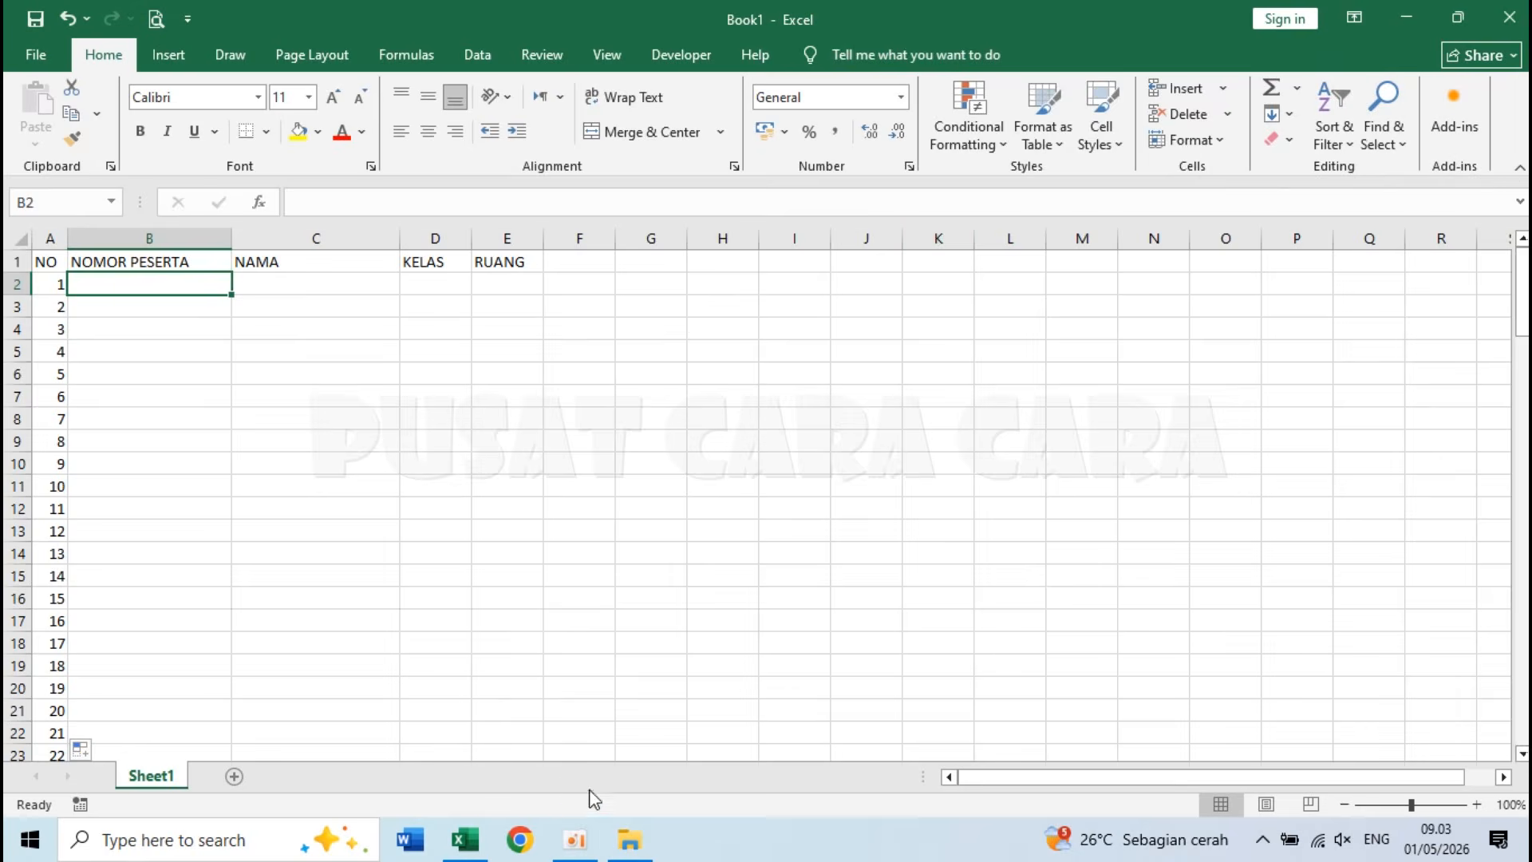
Step: Open the Data Pembagian Ruang Ujian workbook from File Explorer and look over its participant data
click(630, 840)
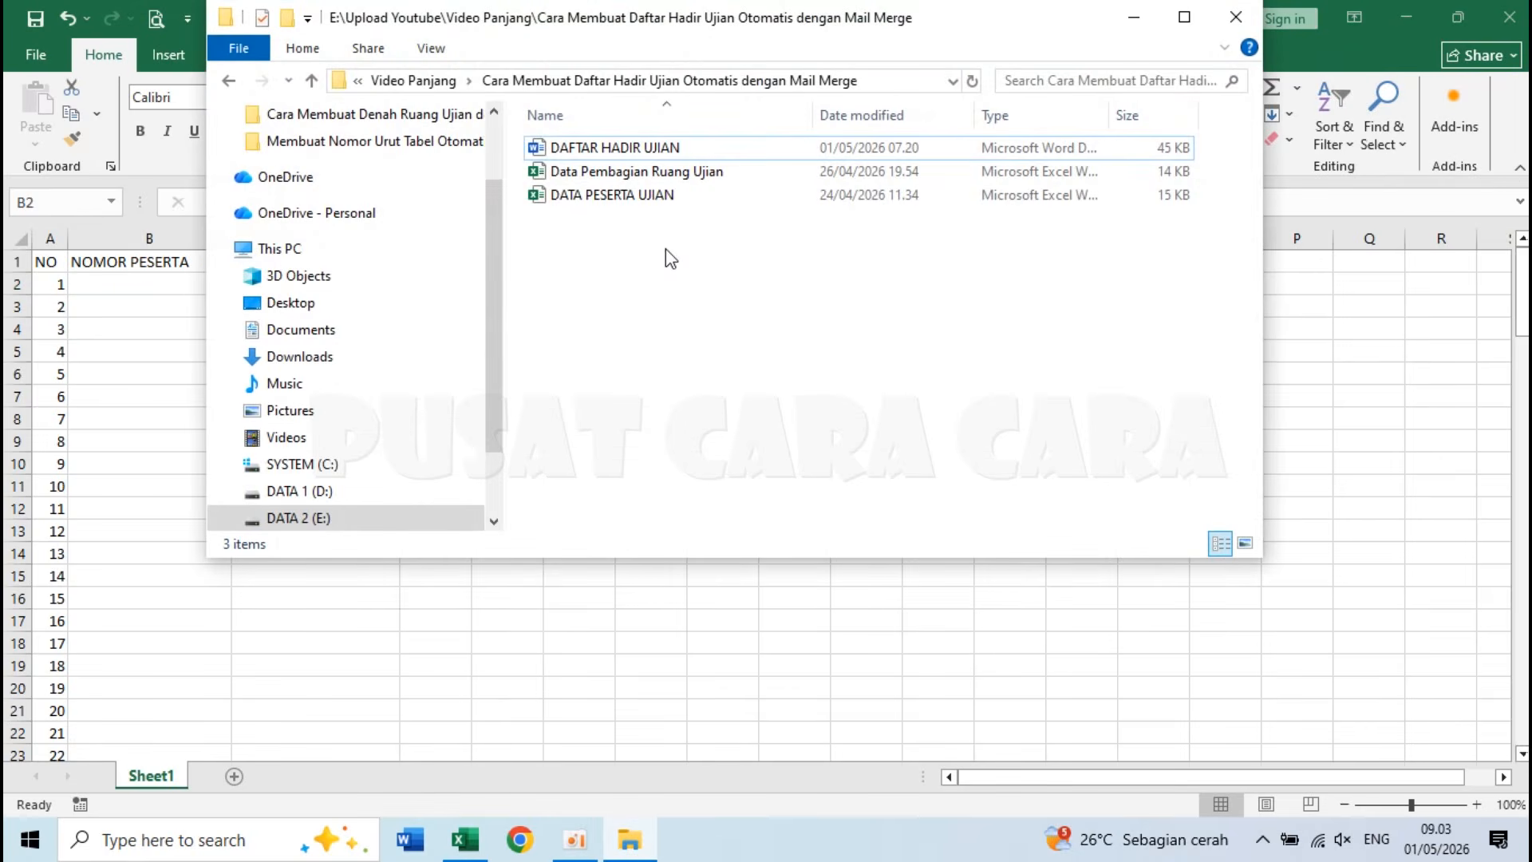
click(668, 174)
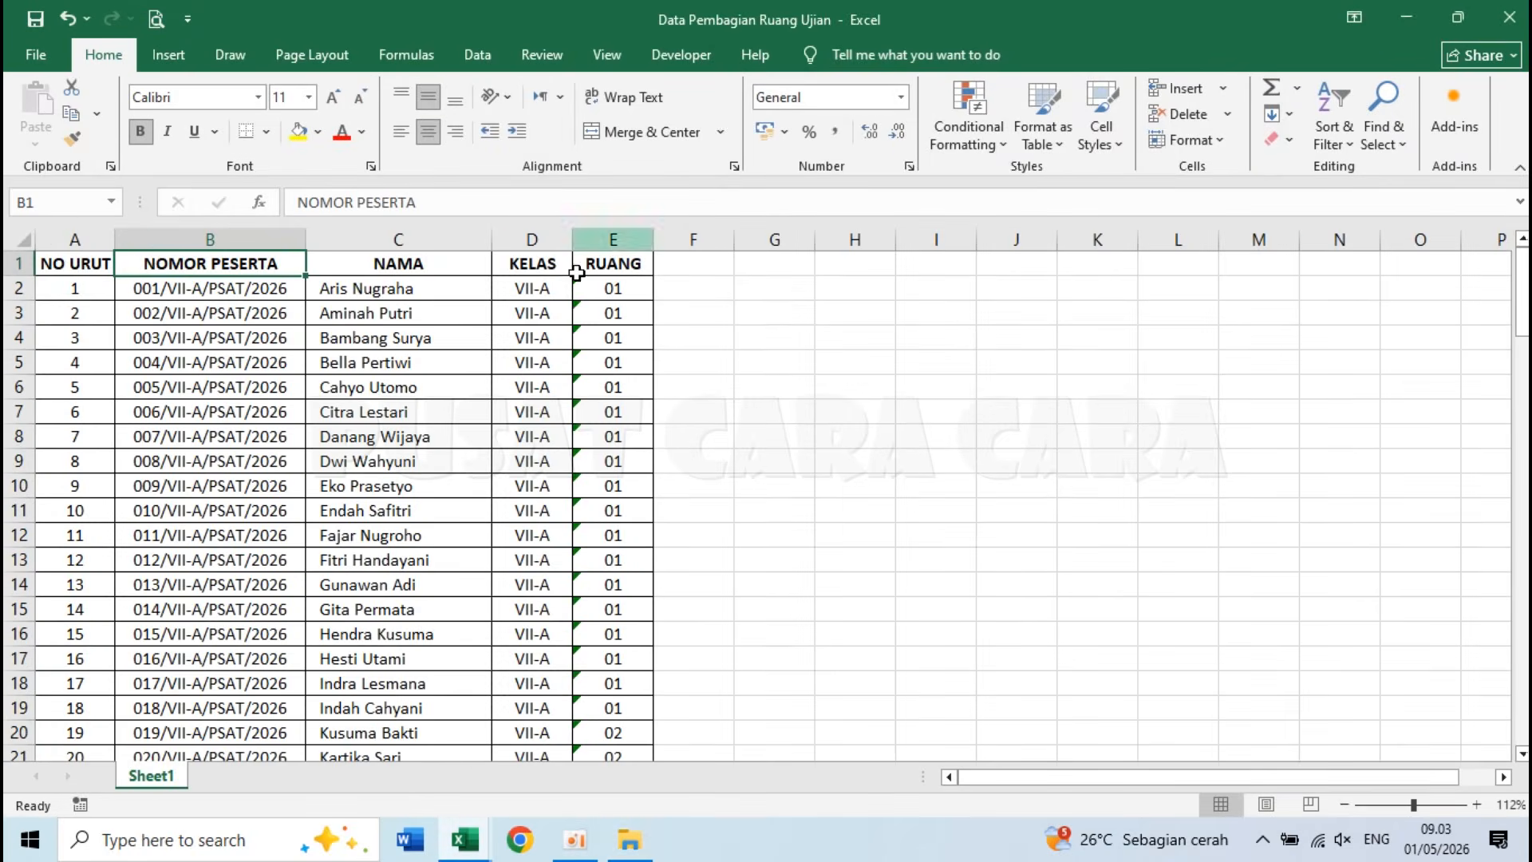
click(230, 413)
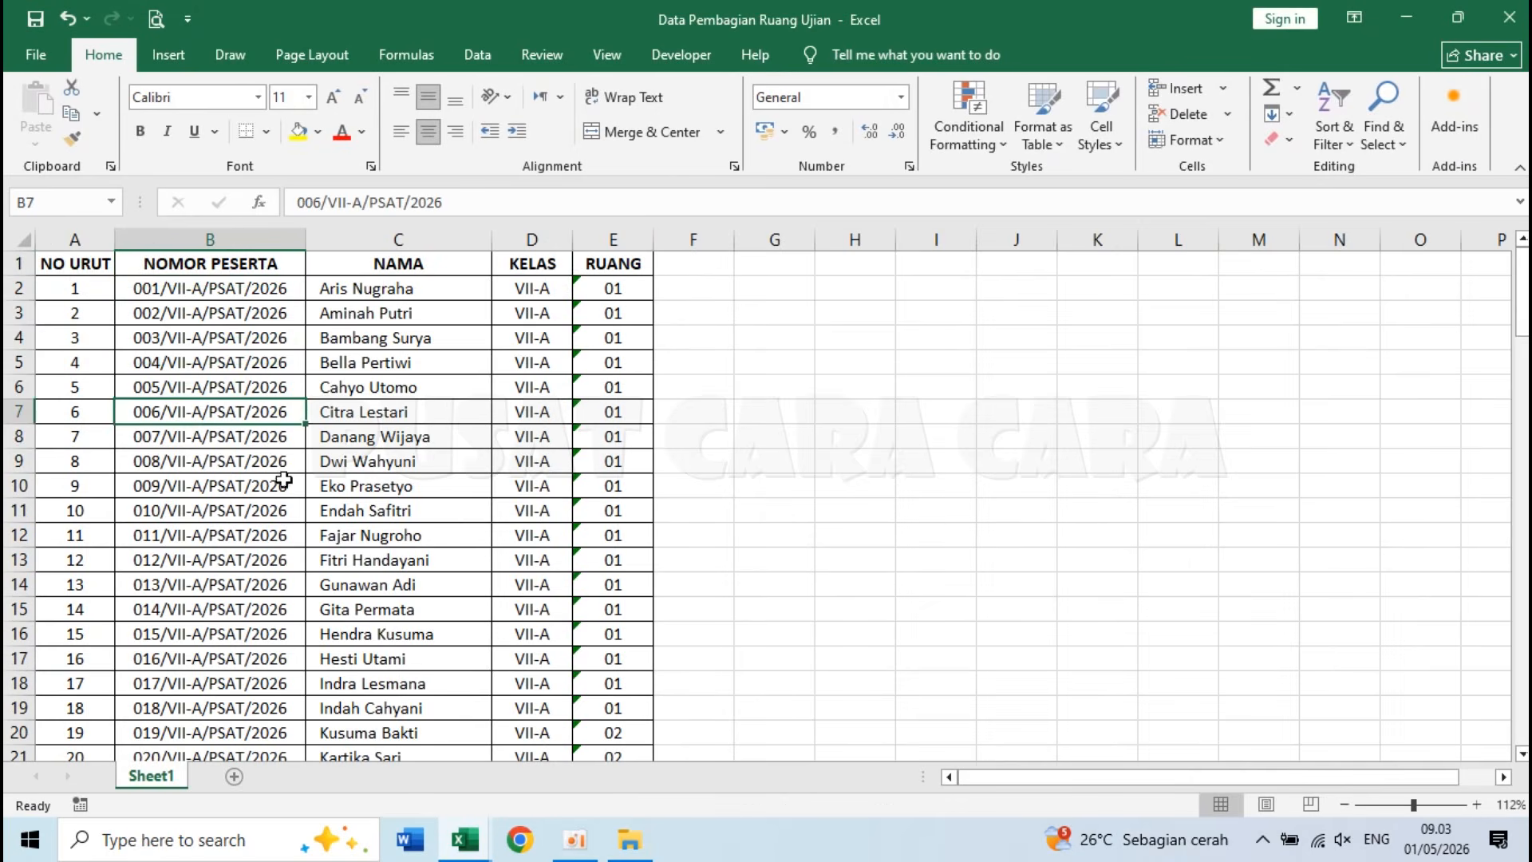
click(386, 697)
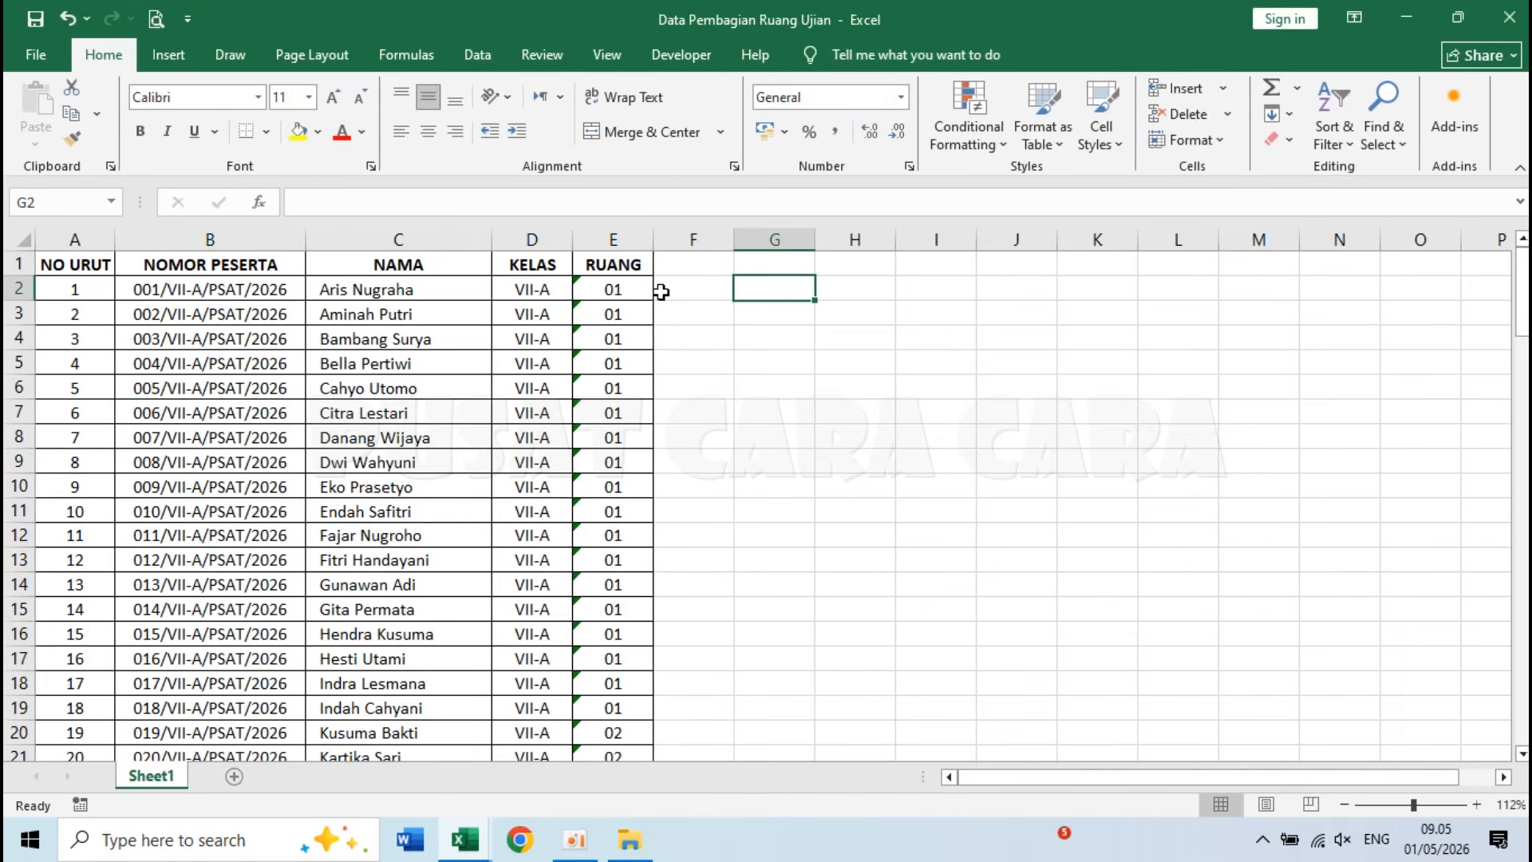
Step: Examine the room numbers entered in the first rows of the RUANG column
click(631, 290)
click(627, 313)
click(626, 290)
click(625, 313)
click(624, 362)
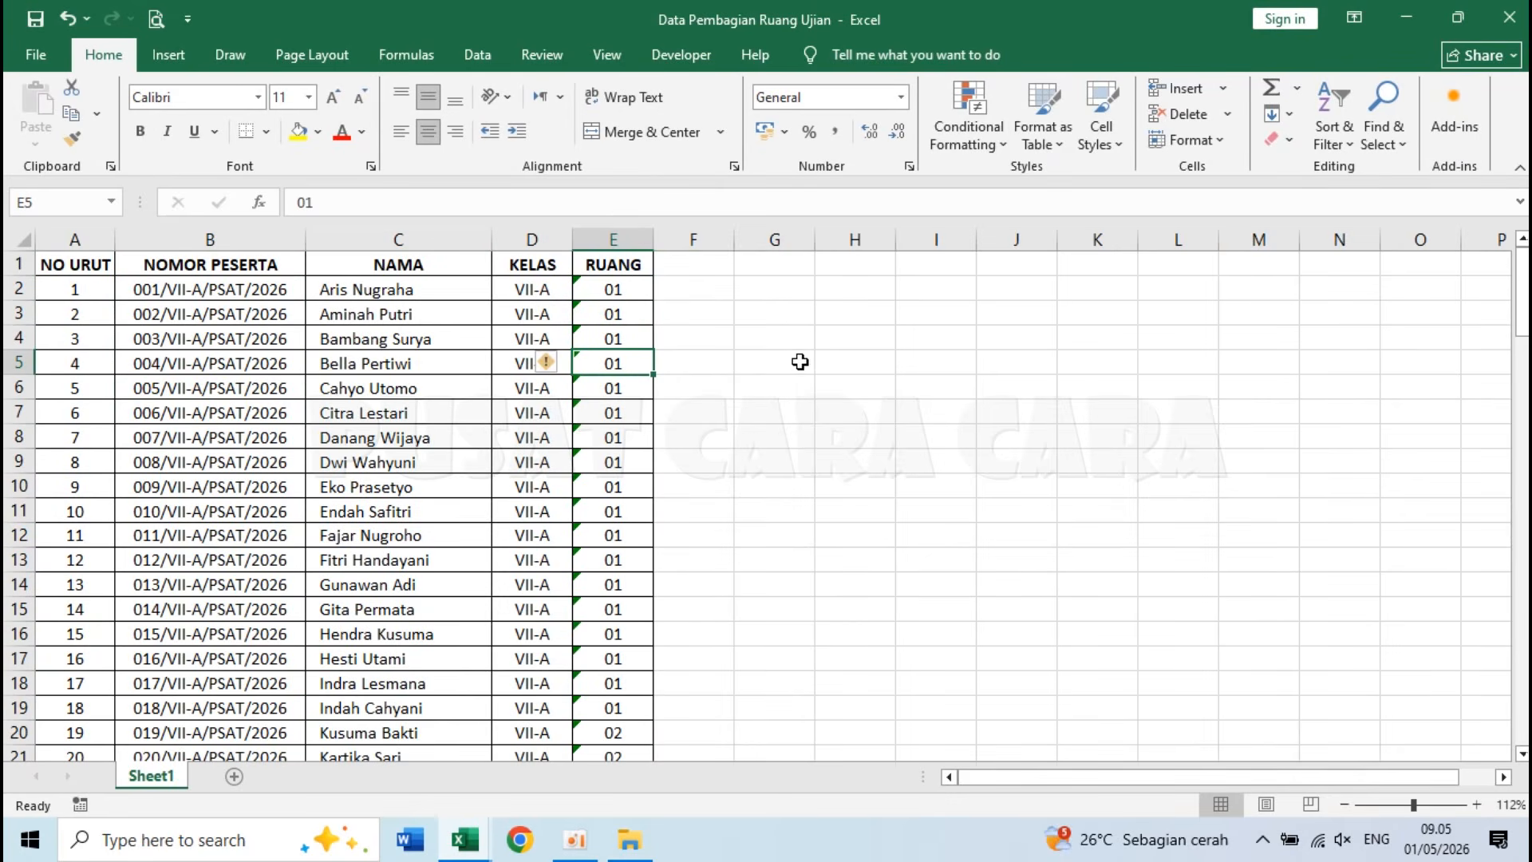
Step: Clear the room number in E2 and try to enter 01 as a plain value
click(633, 290)
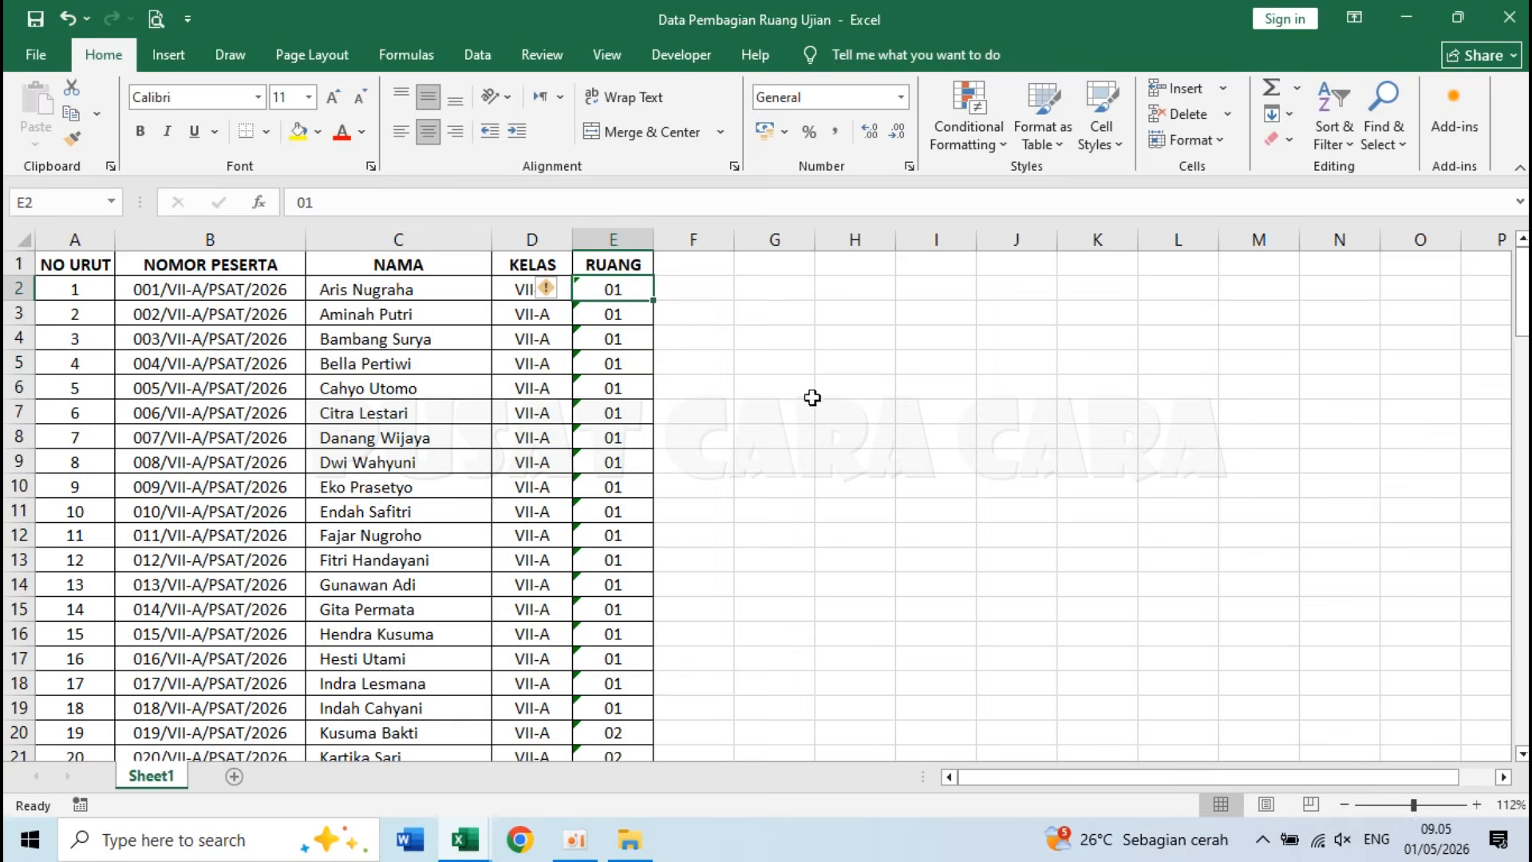
key(Delete)
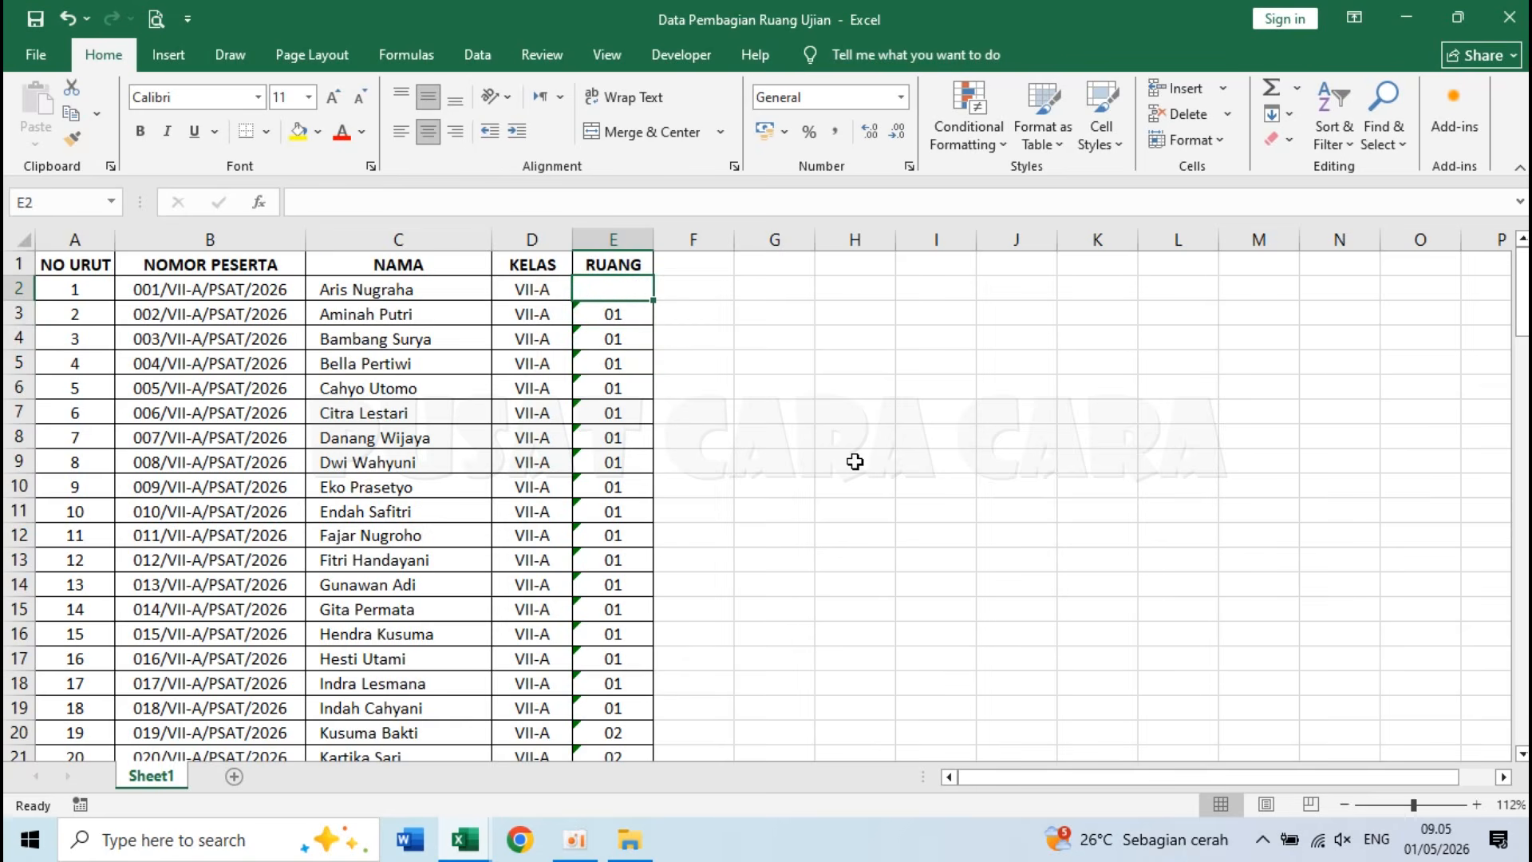
text(0)
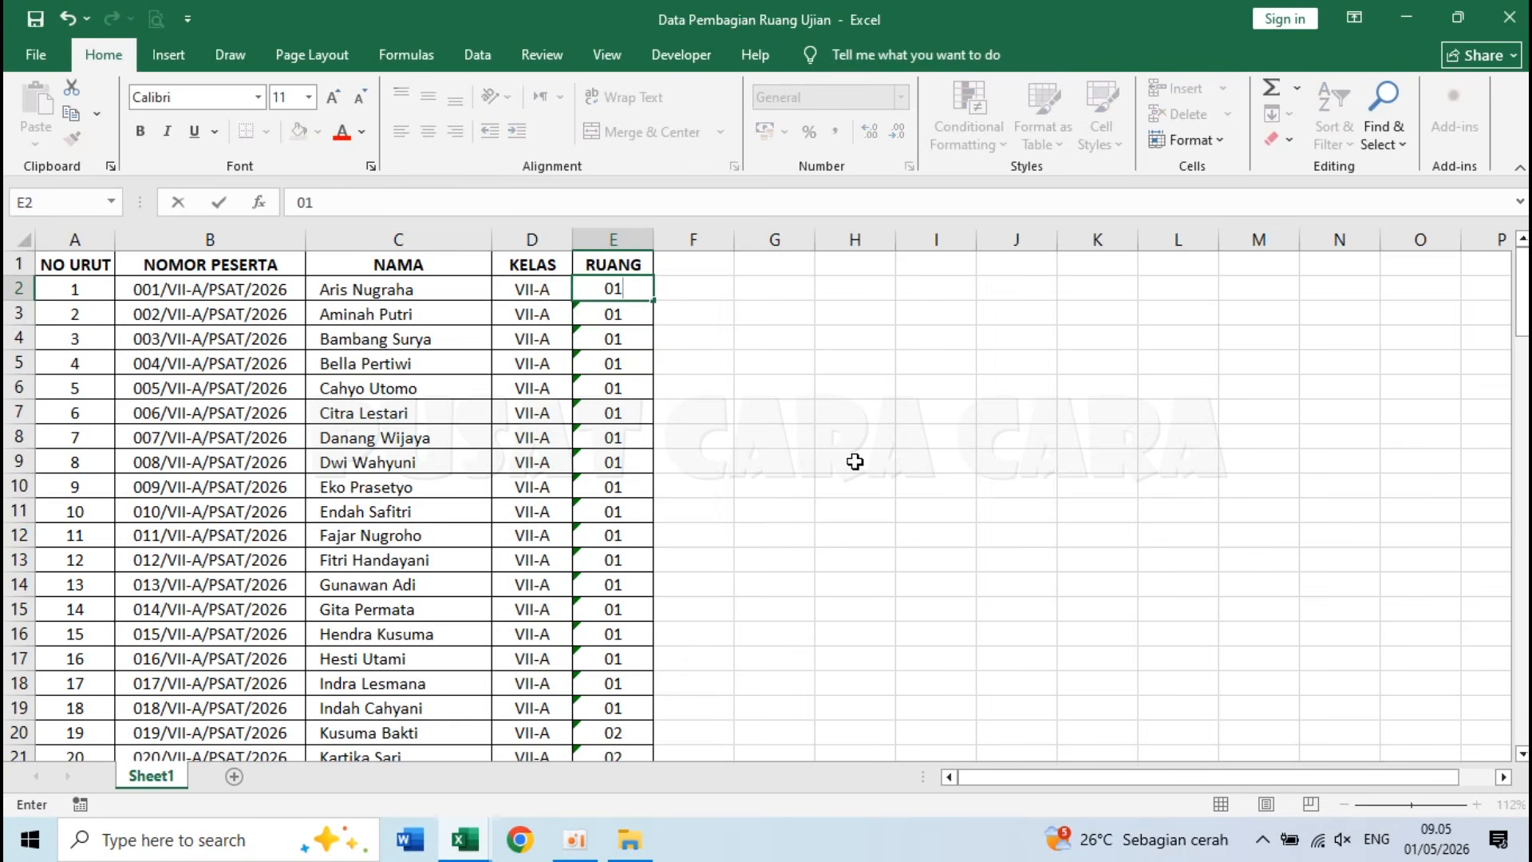
text(1)
key(Return)
Step: Enter '01 in E2 with a leading apostrophe to store the room number as text, and check the cell
click(627, 291)
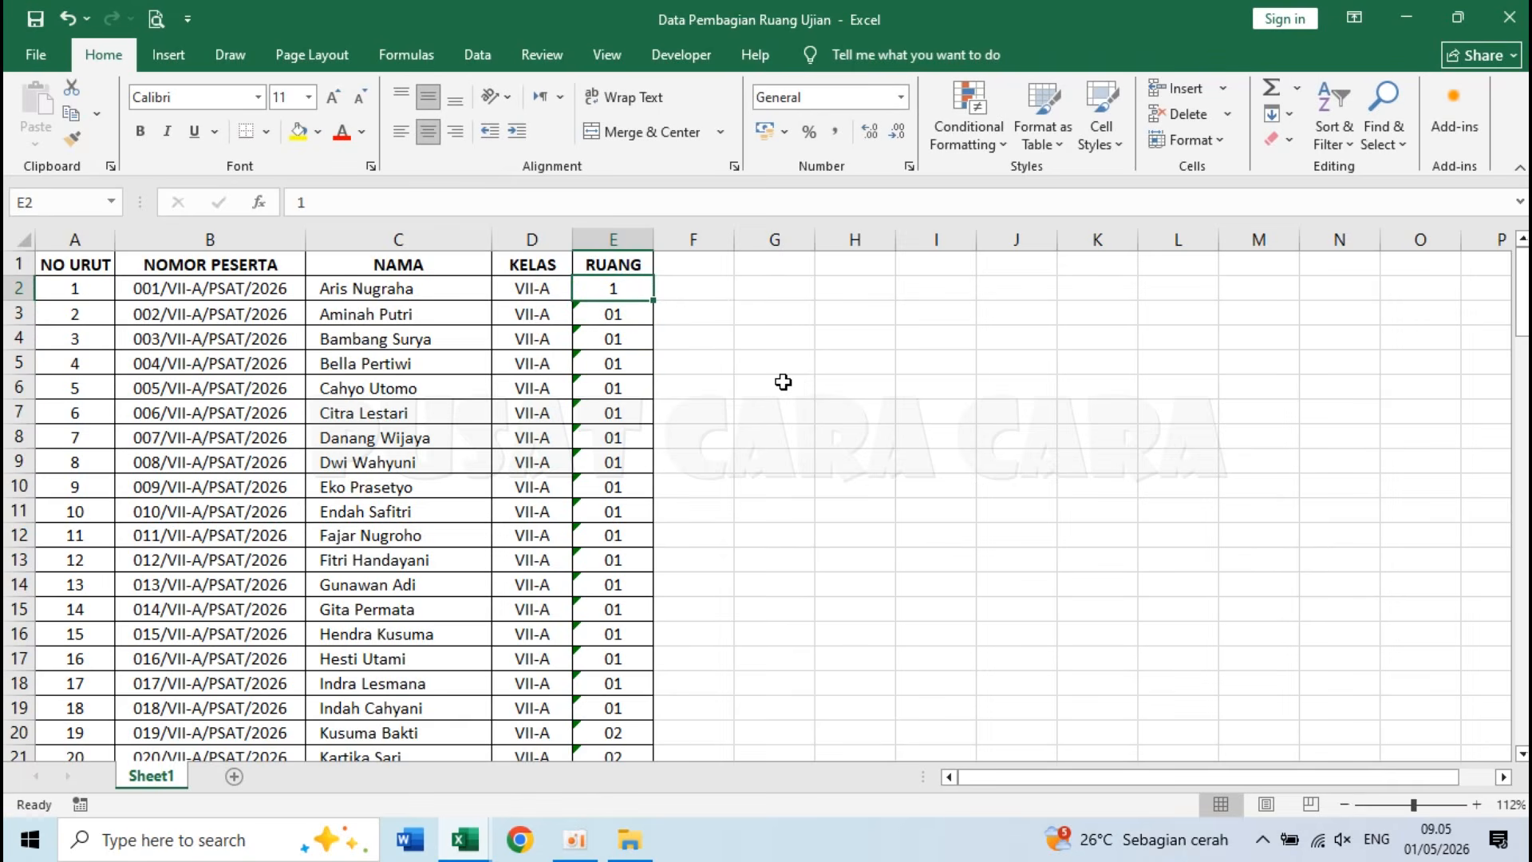
key(BackSpace)
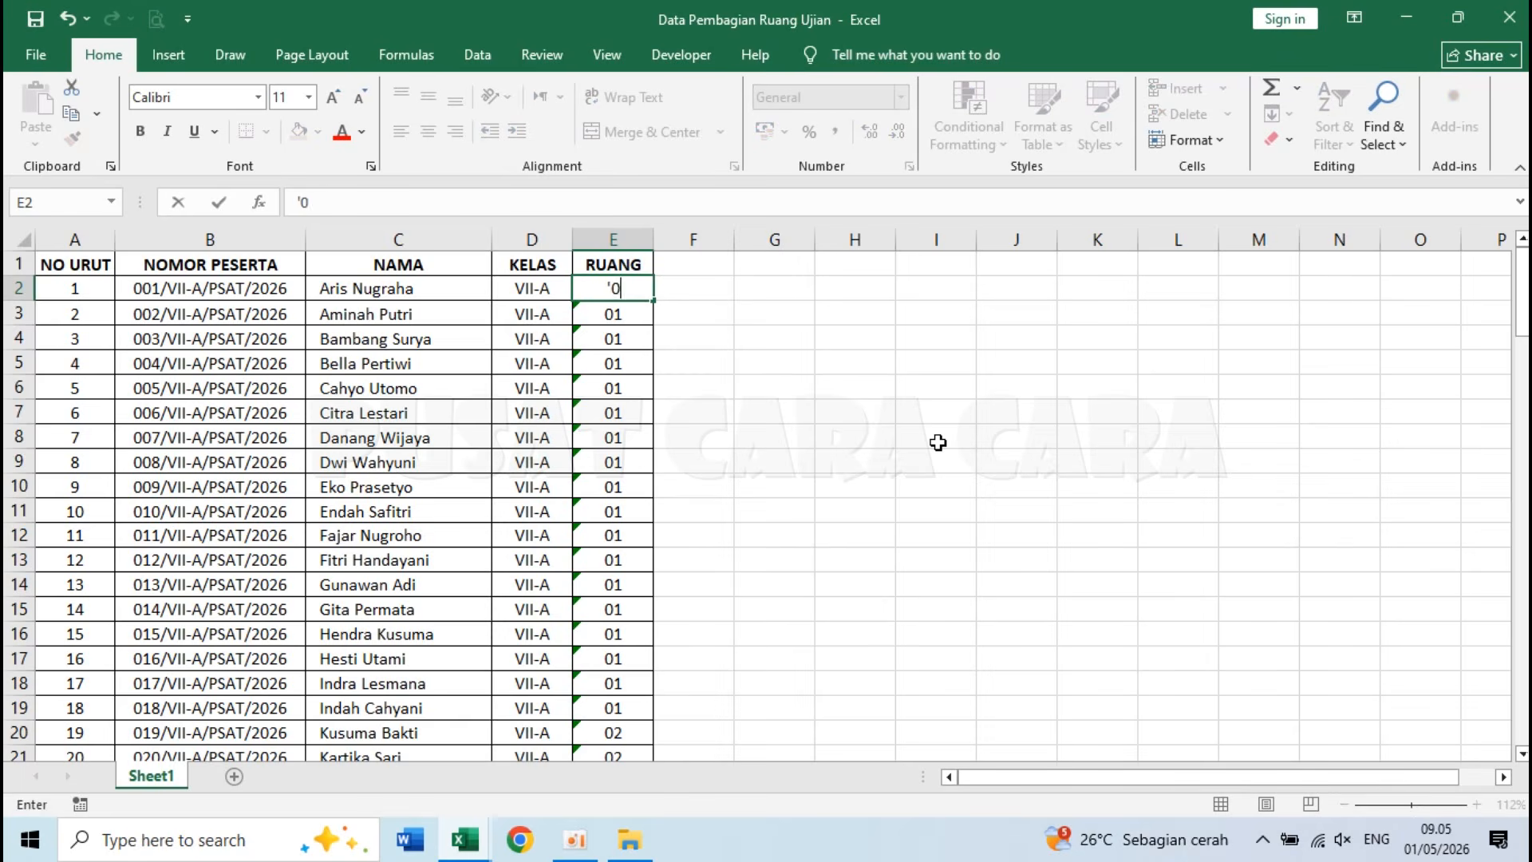
text('01)
key(Return)
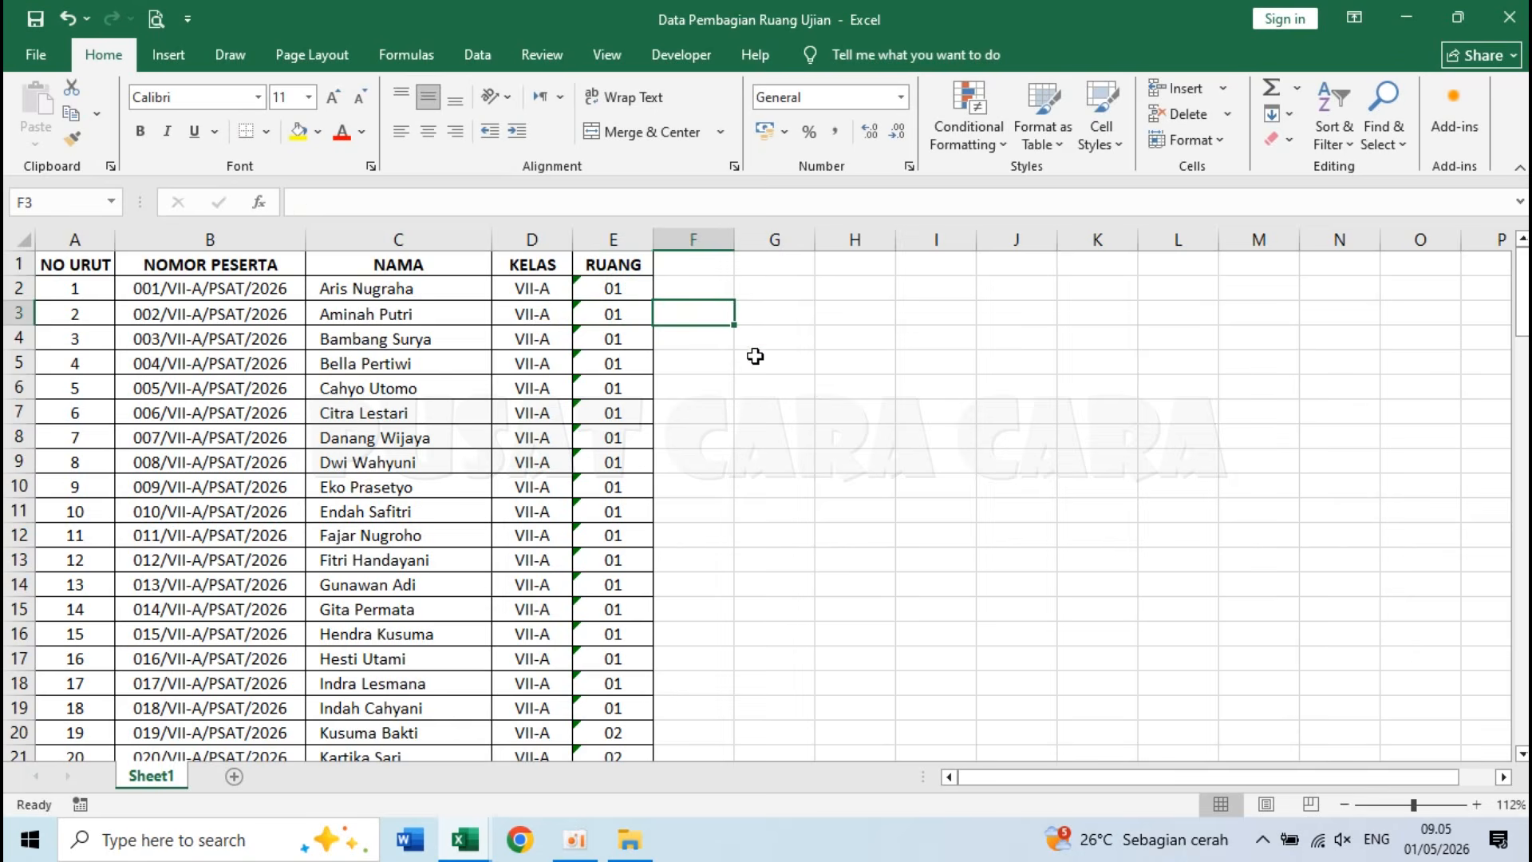
click(631, 284)
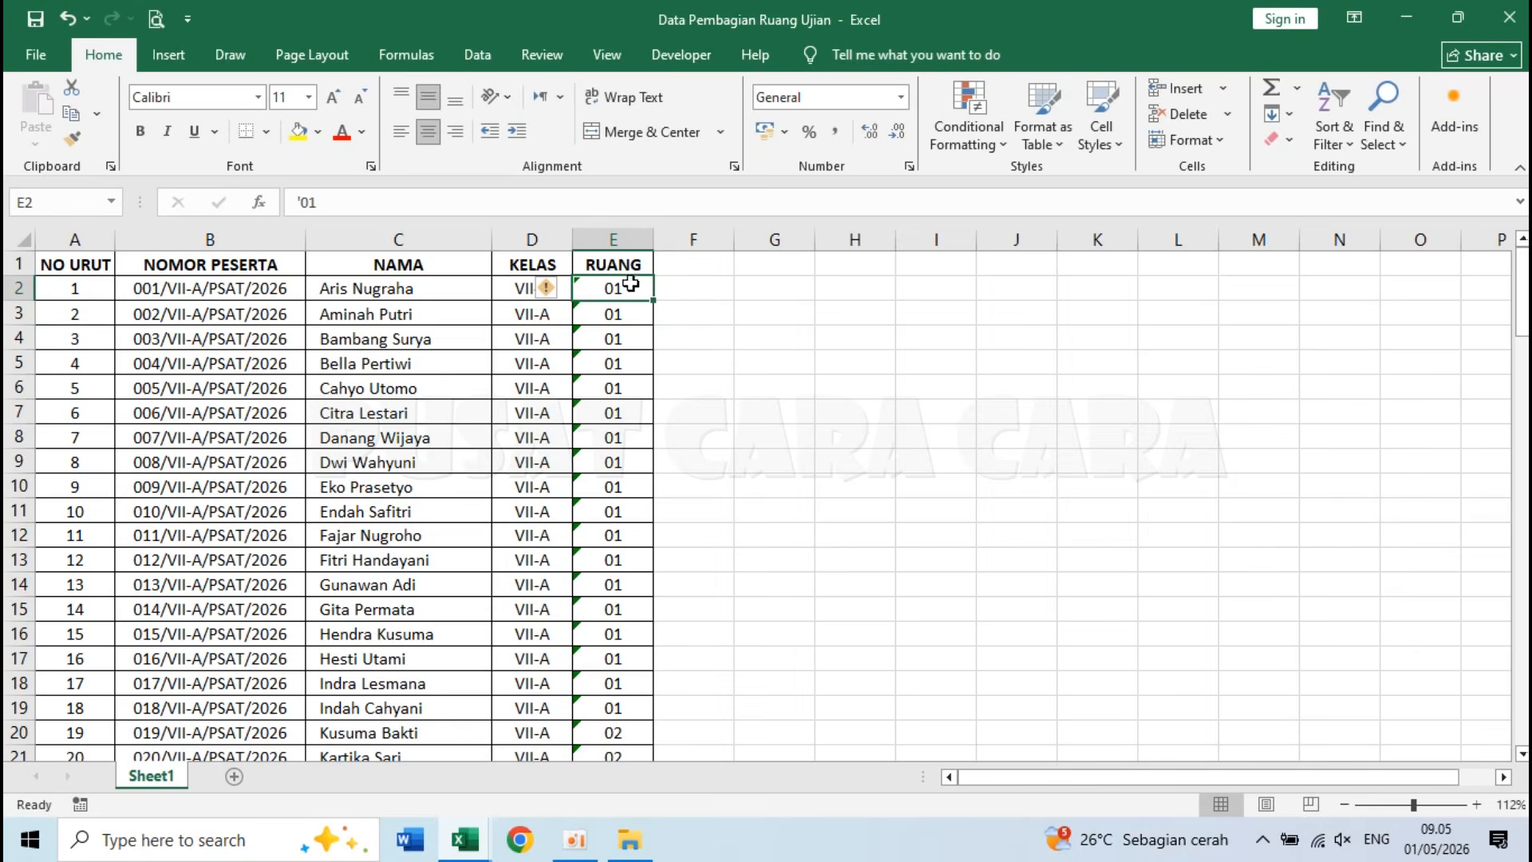
click(794, 390)
click(788, 331)
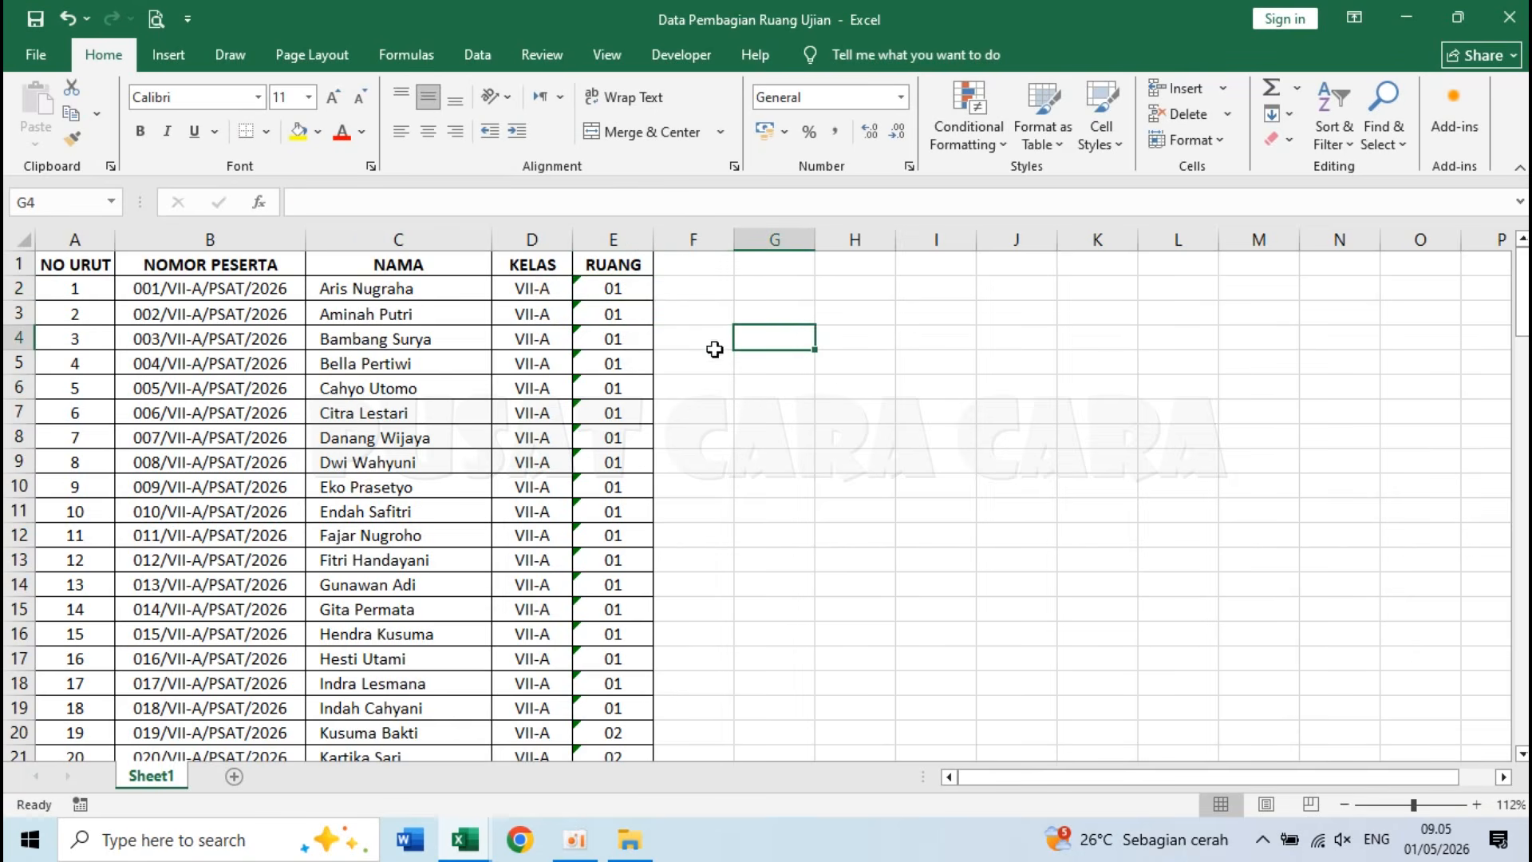
Step: Check the numbered list in Book1 against the source workbook and examine the participants around row 19, between rooms 01 and 02
click(180, 288)
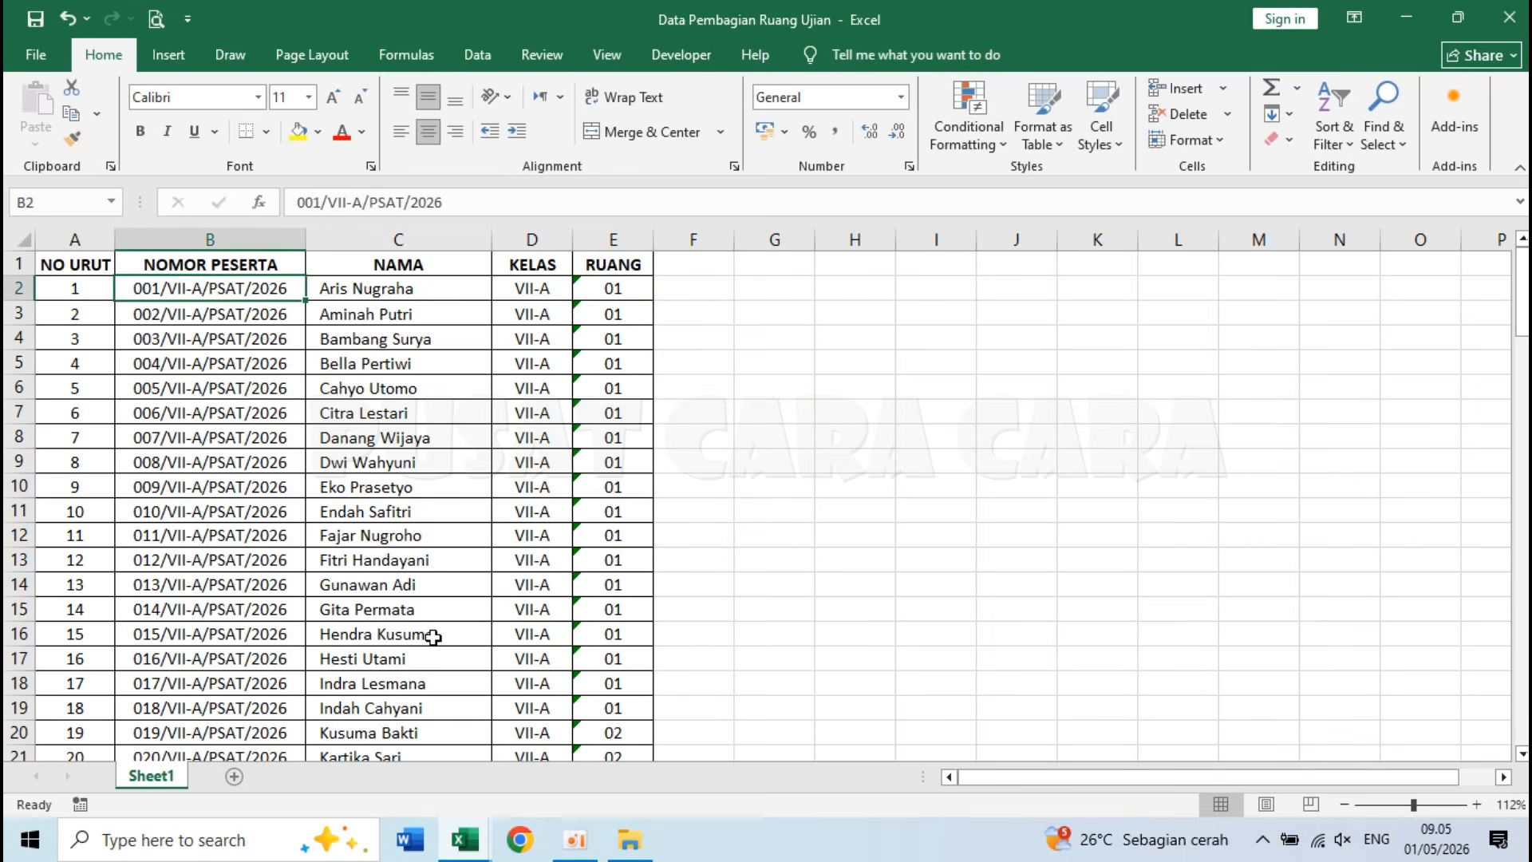
mouse_move(464, 839)
click(319, 738)
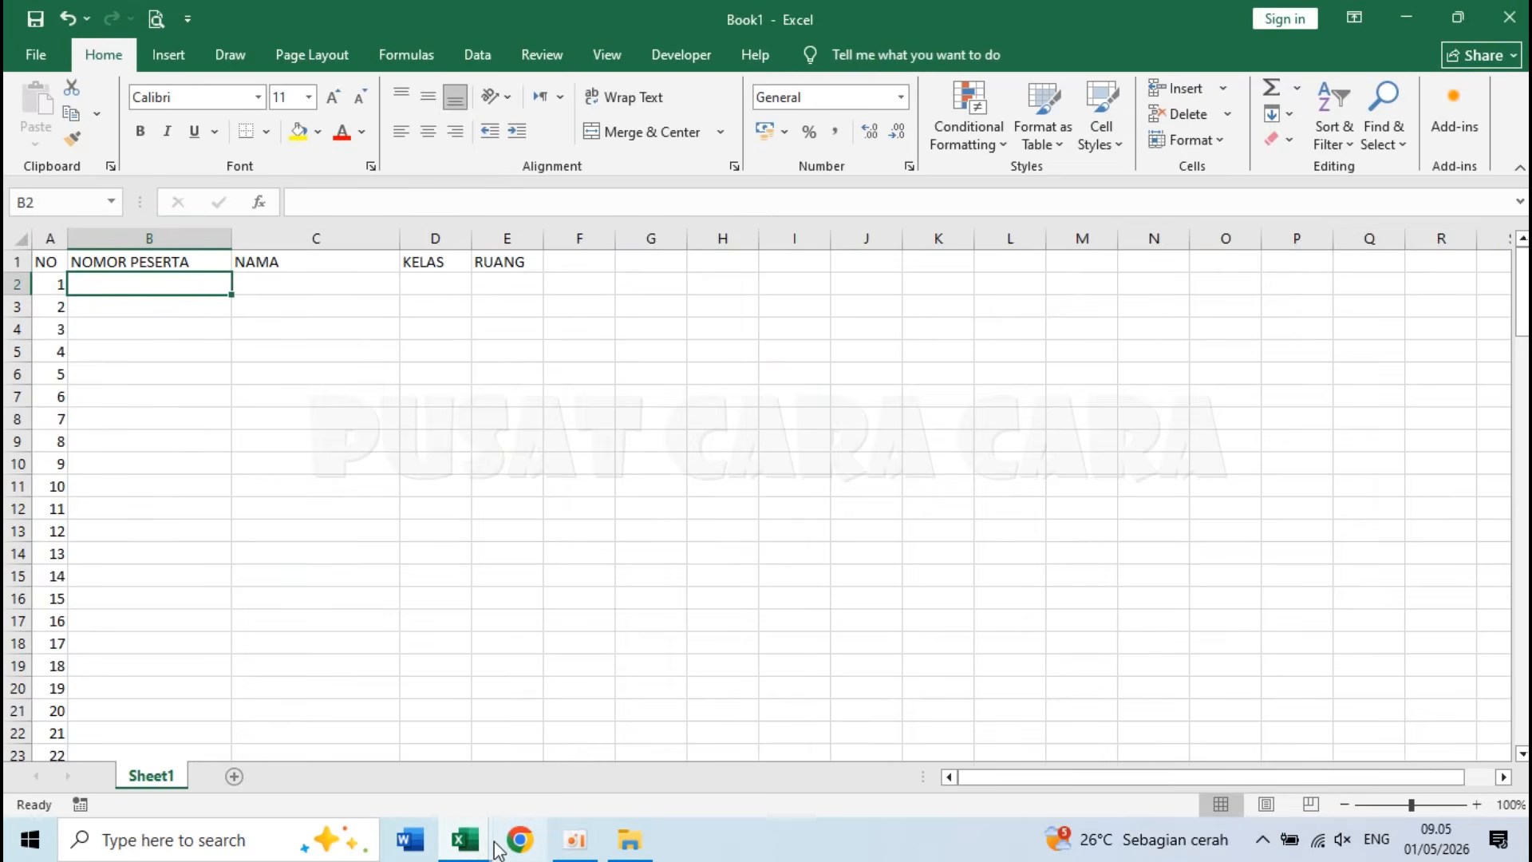
click(581, 726)
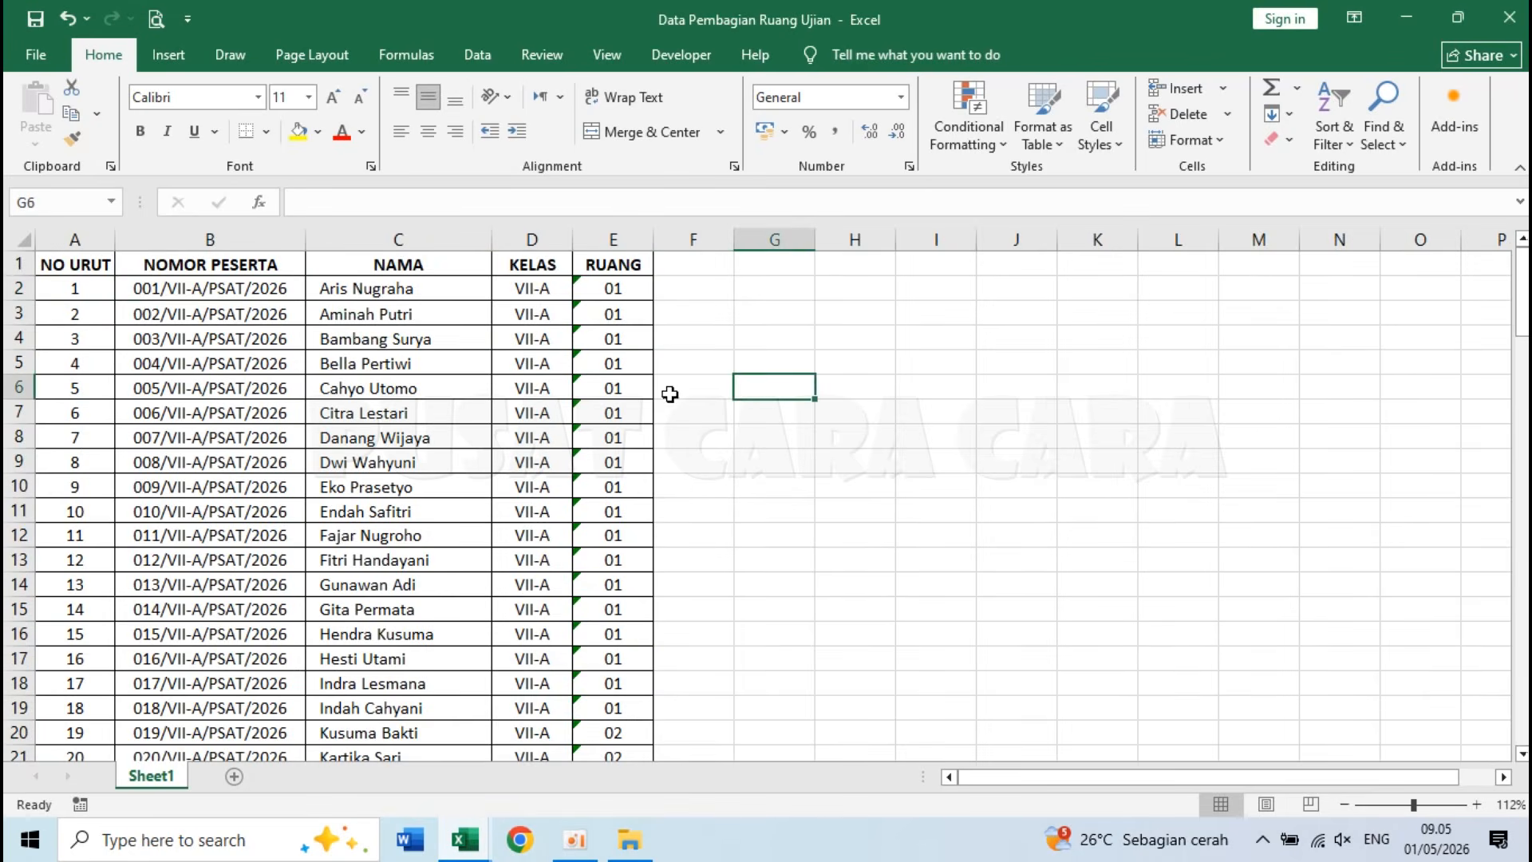
scroll(334, 410, down, 3)
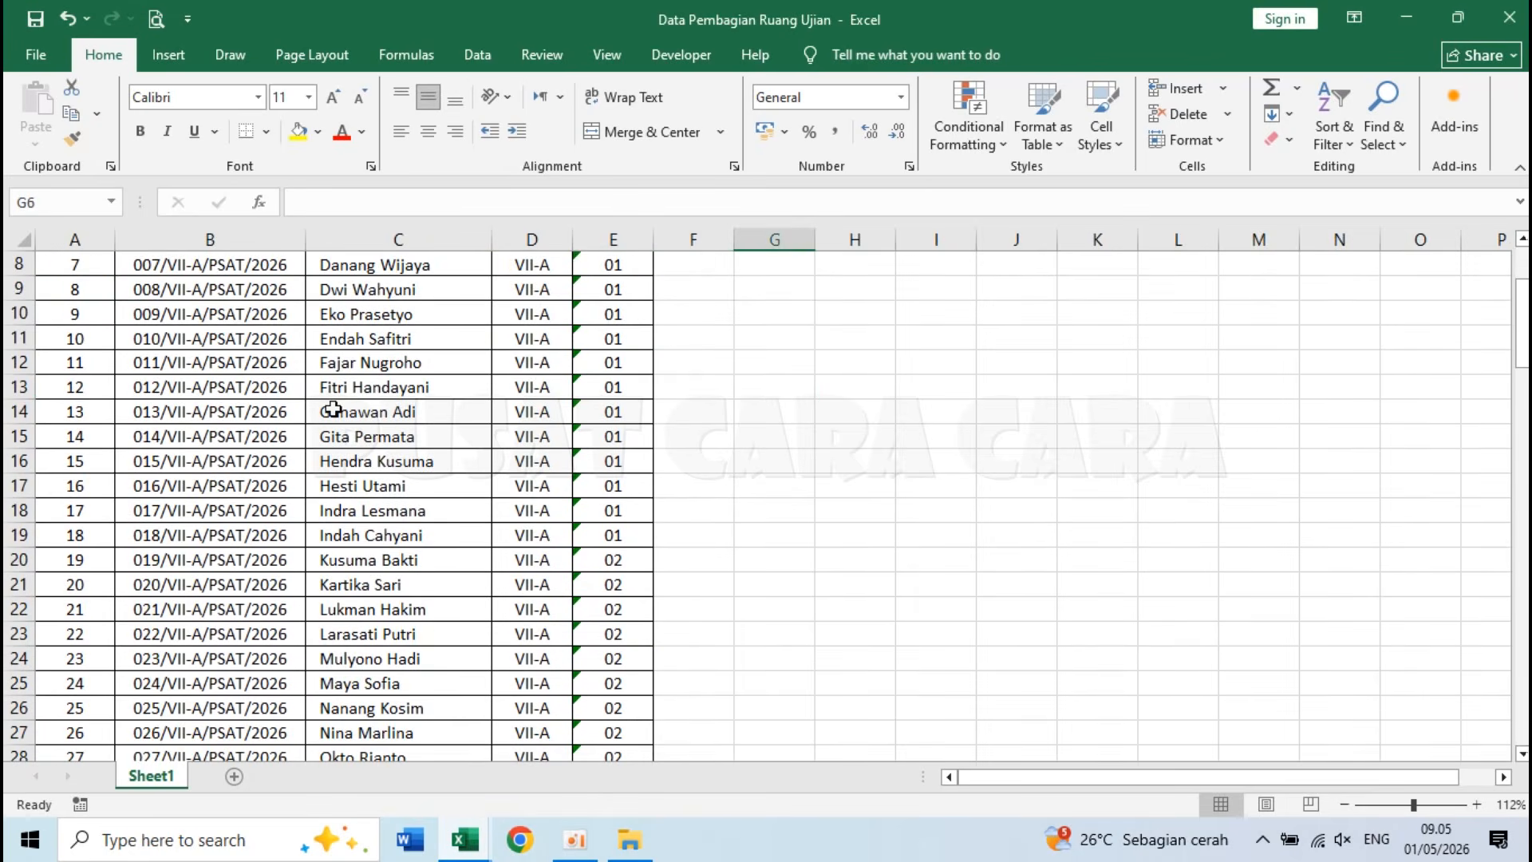
click(26, 534)
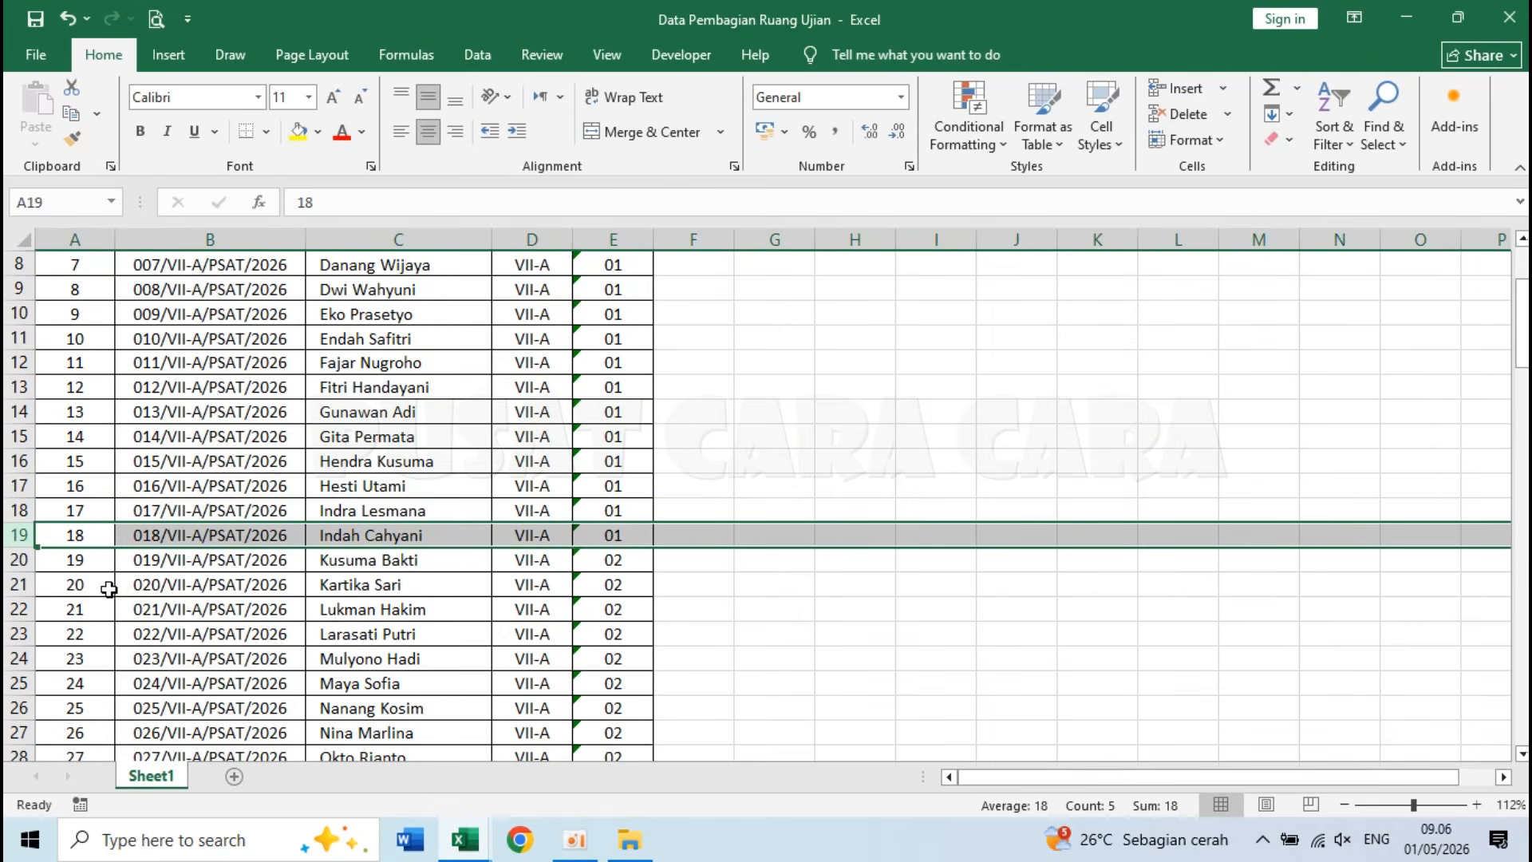
click(76, 586)
click(199, 586)
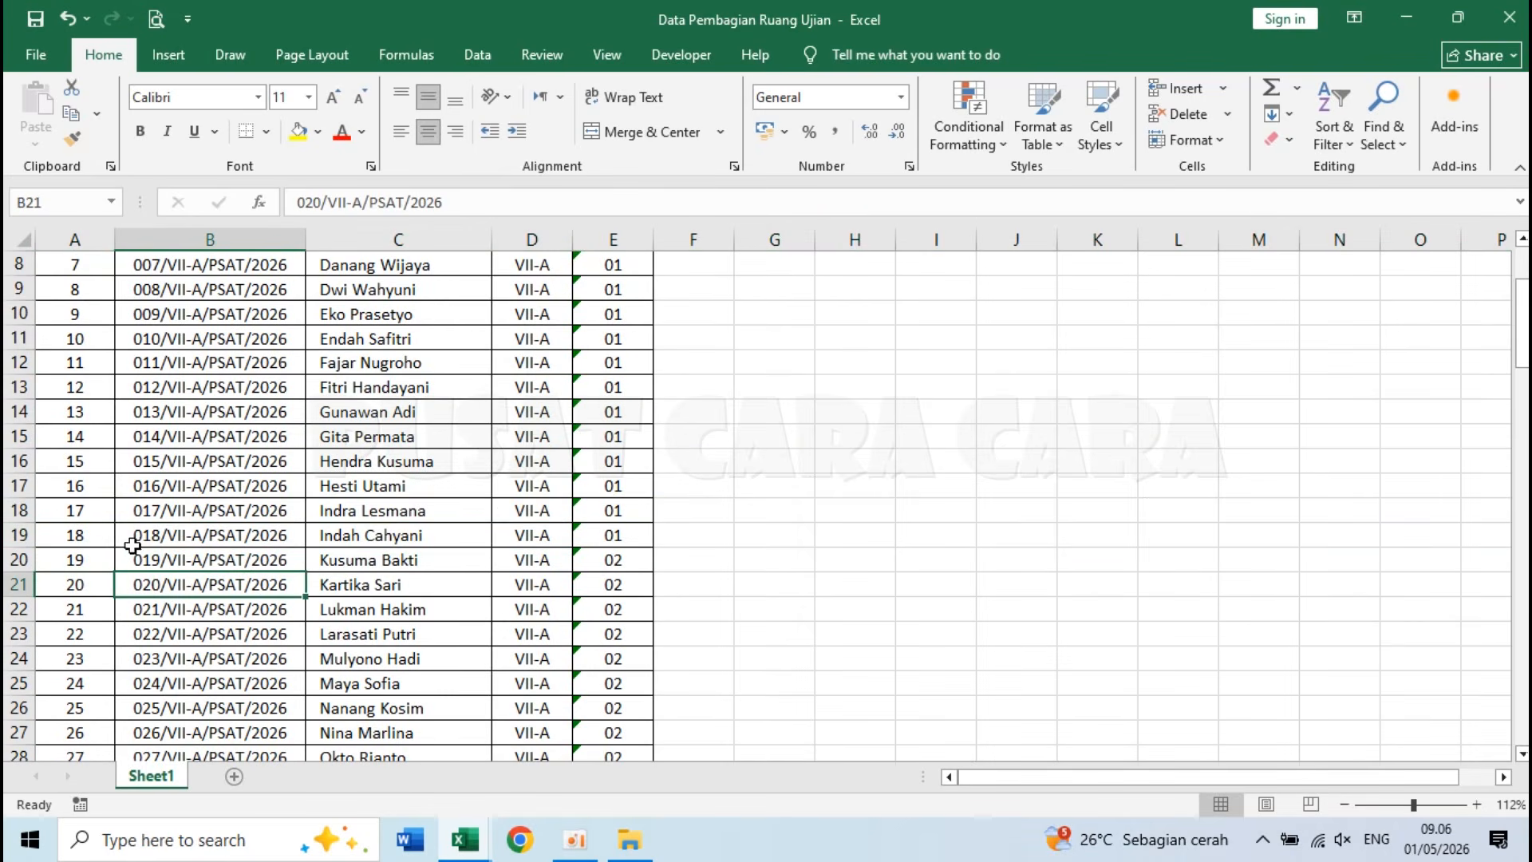
click(341, 532)
scroll(321, 539, up, 3)
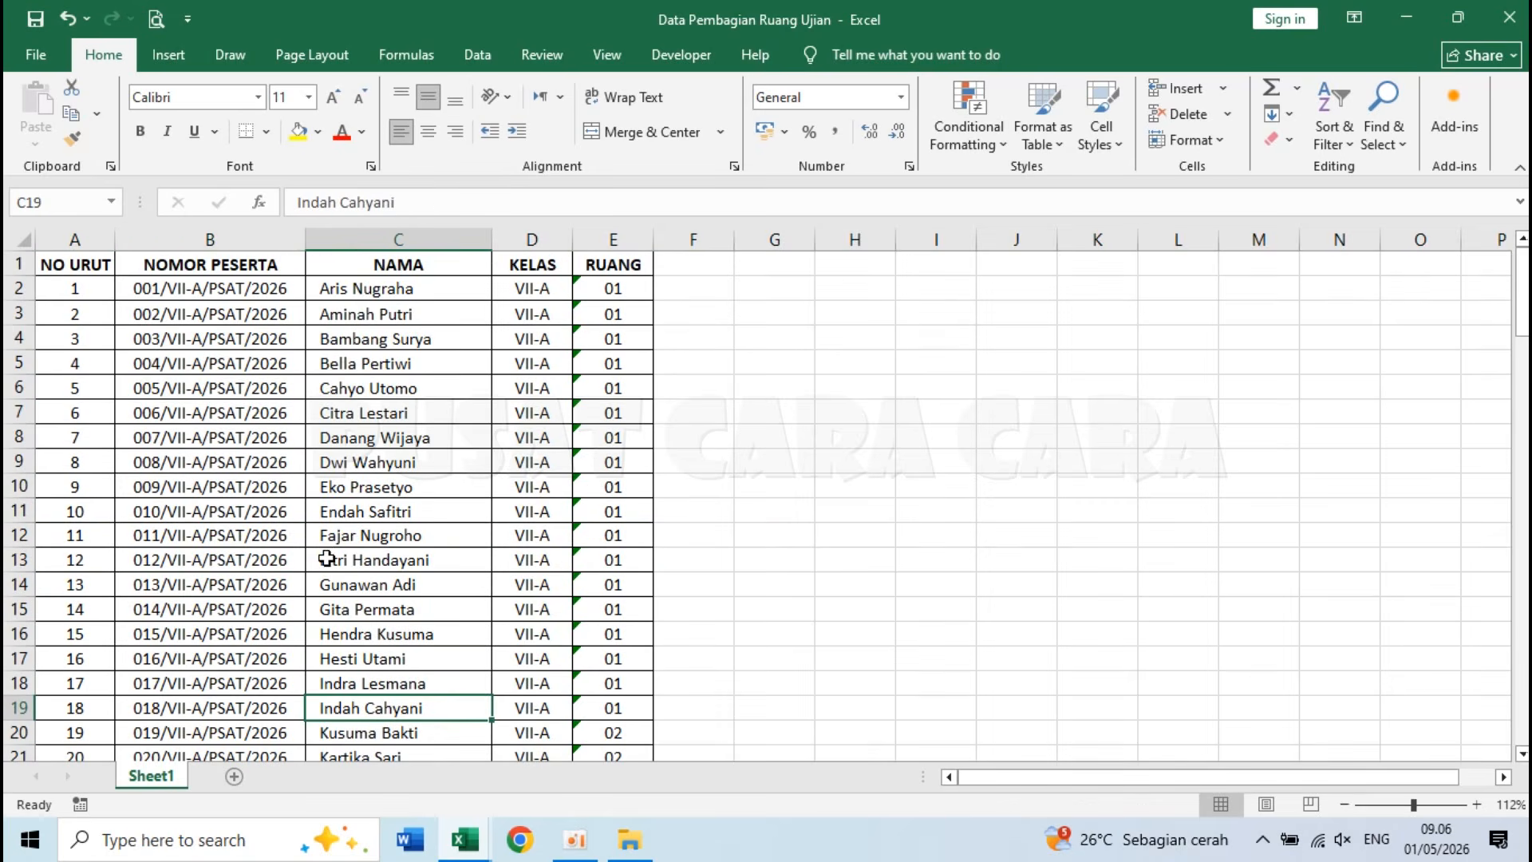
drag(171, 292, 612, 339)
scroll(320, 527, down, 2)
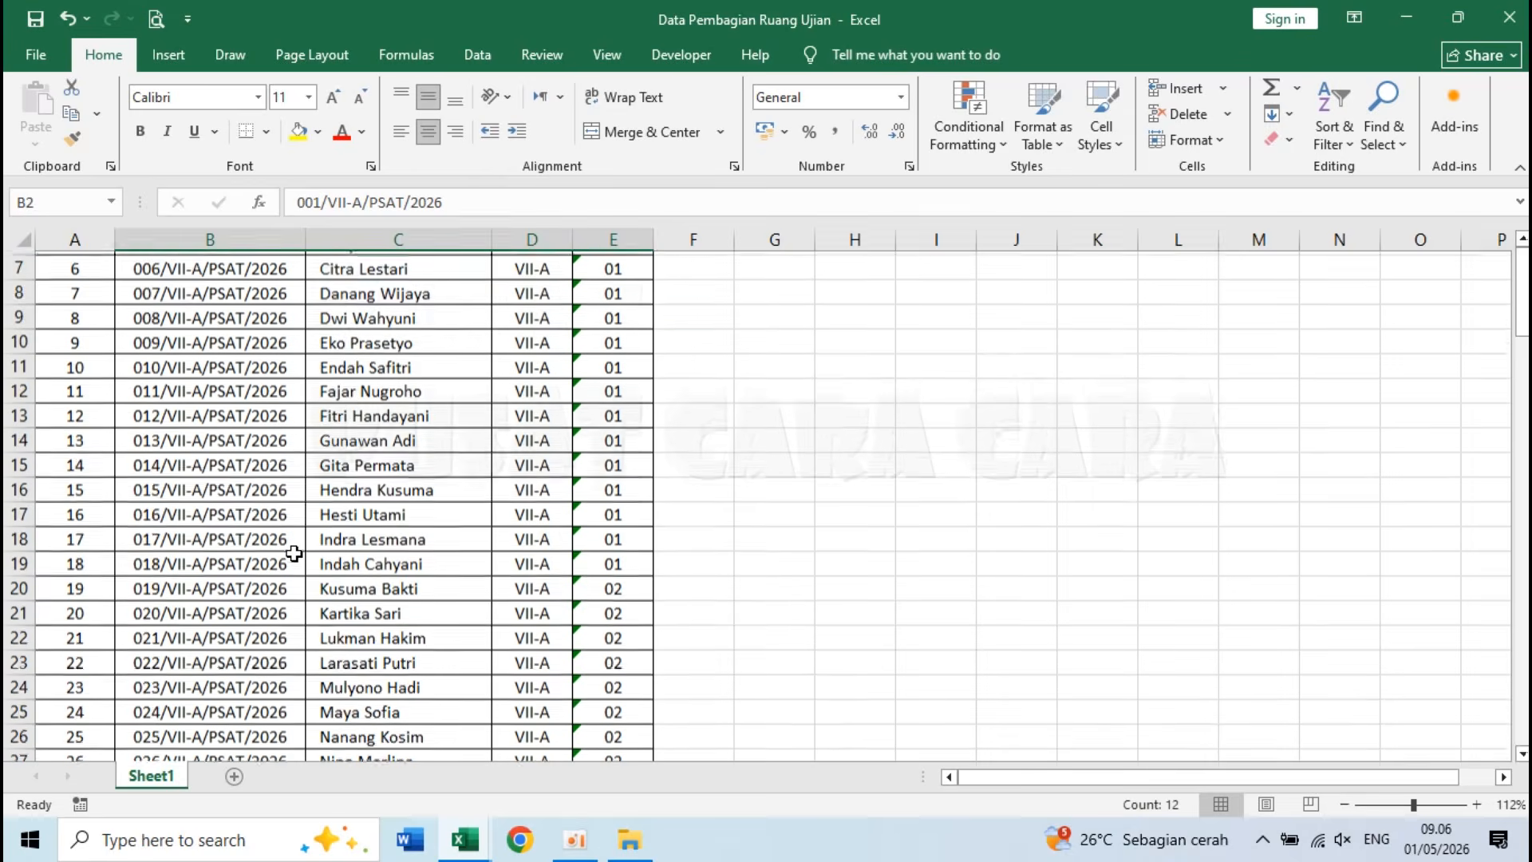
scroll(251, 559, up, 2)
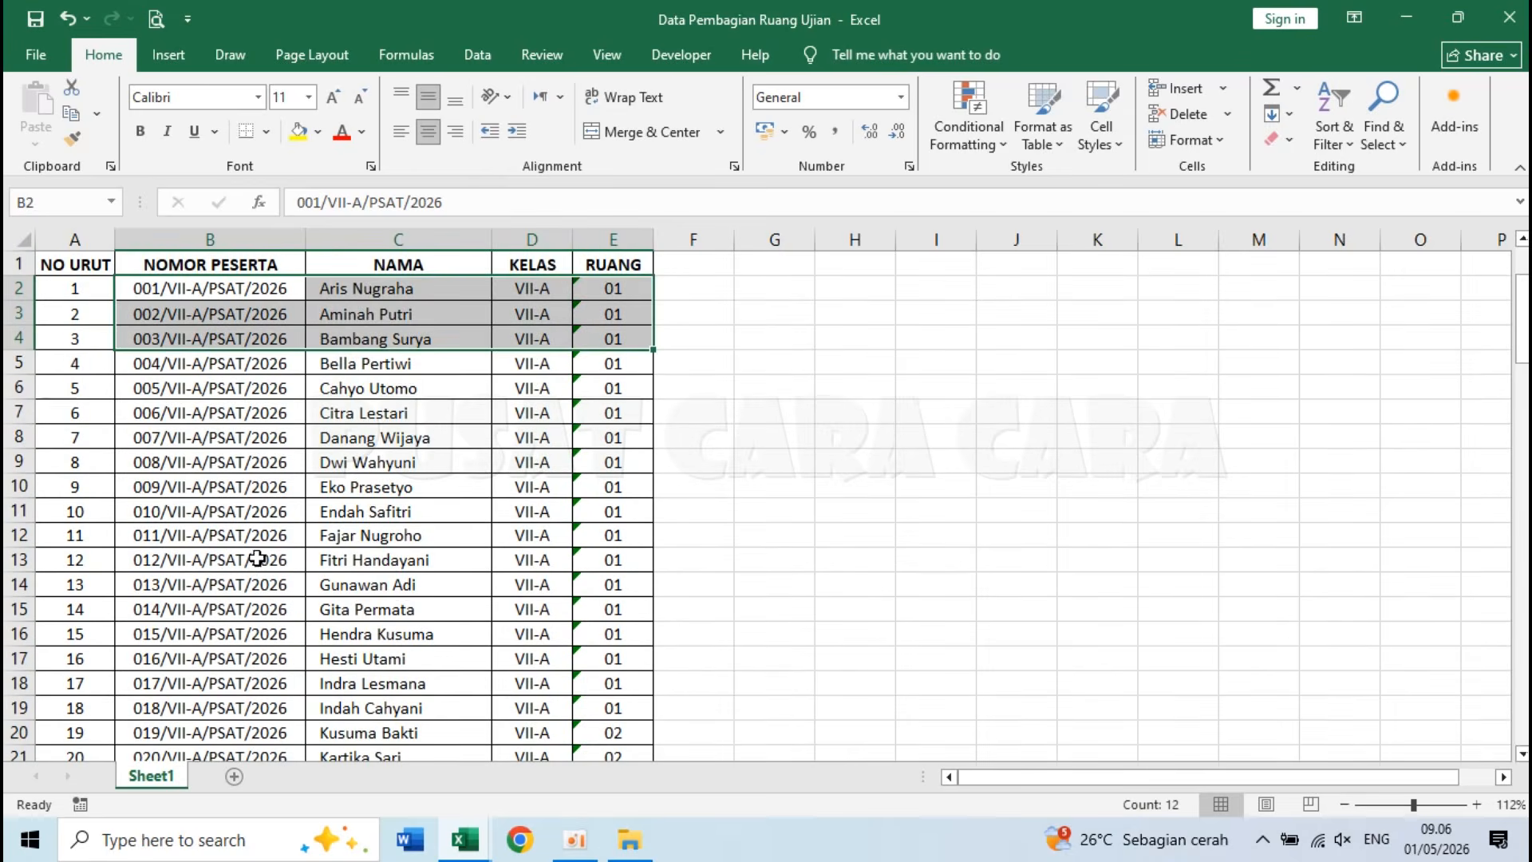
key(ctrl+shift+Down)
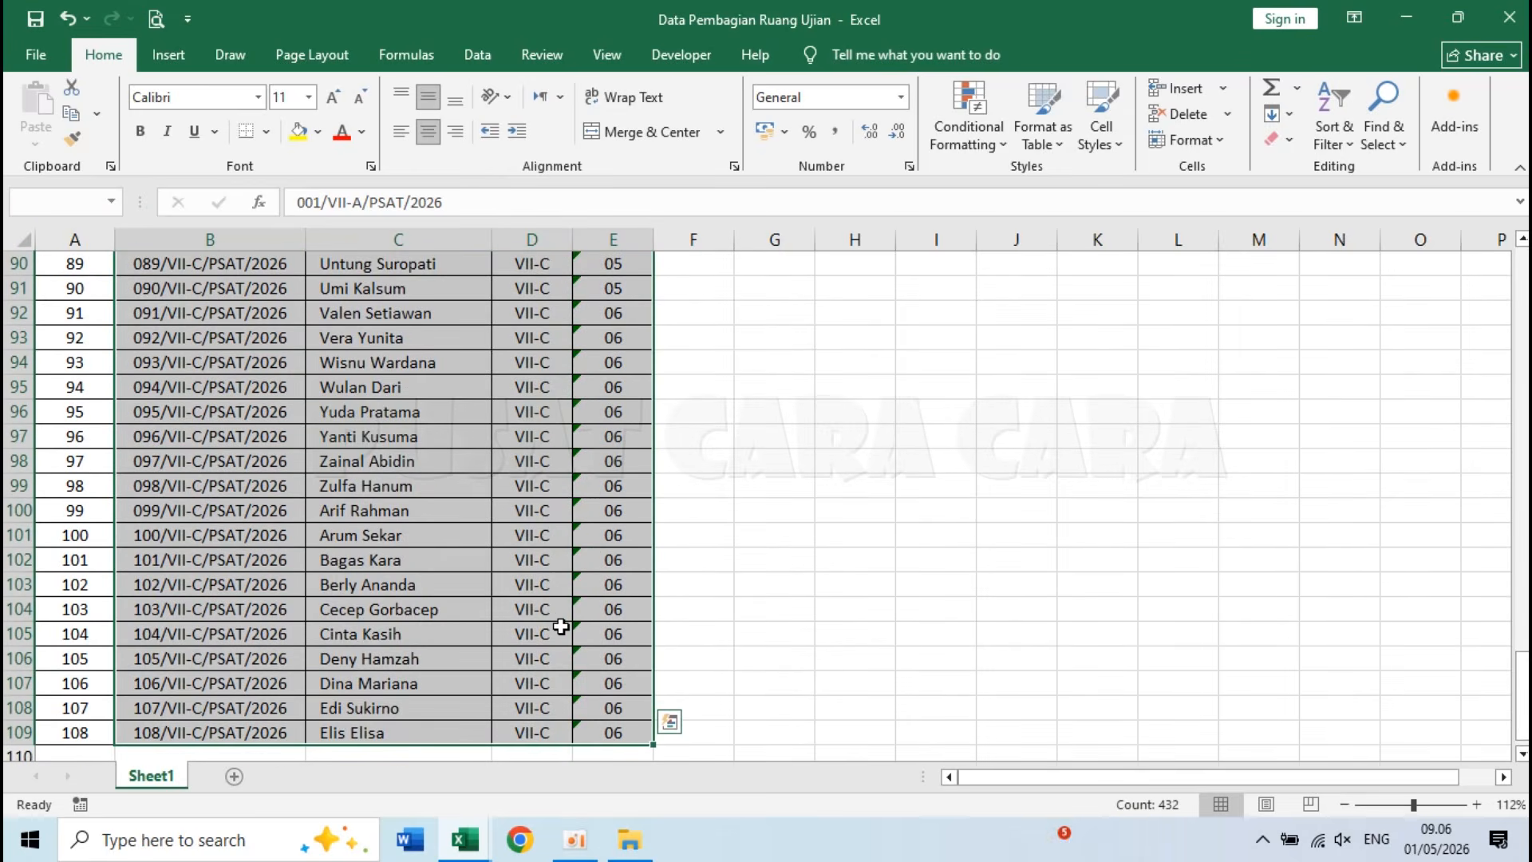
key(ctrl+Home)
scroll(561, 626, down, 3)
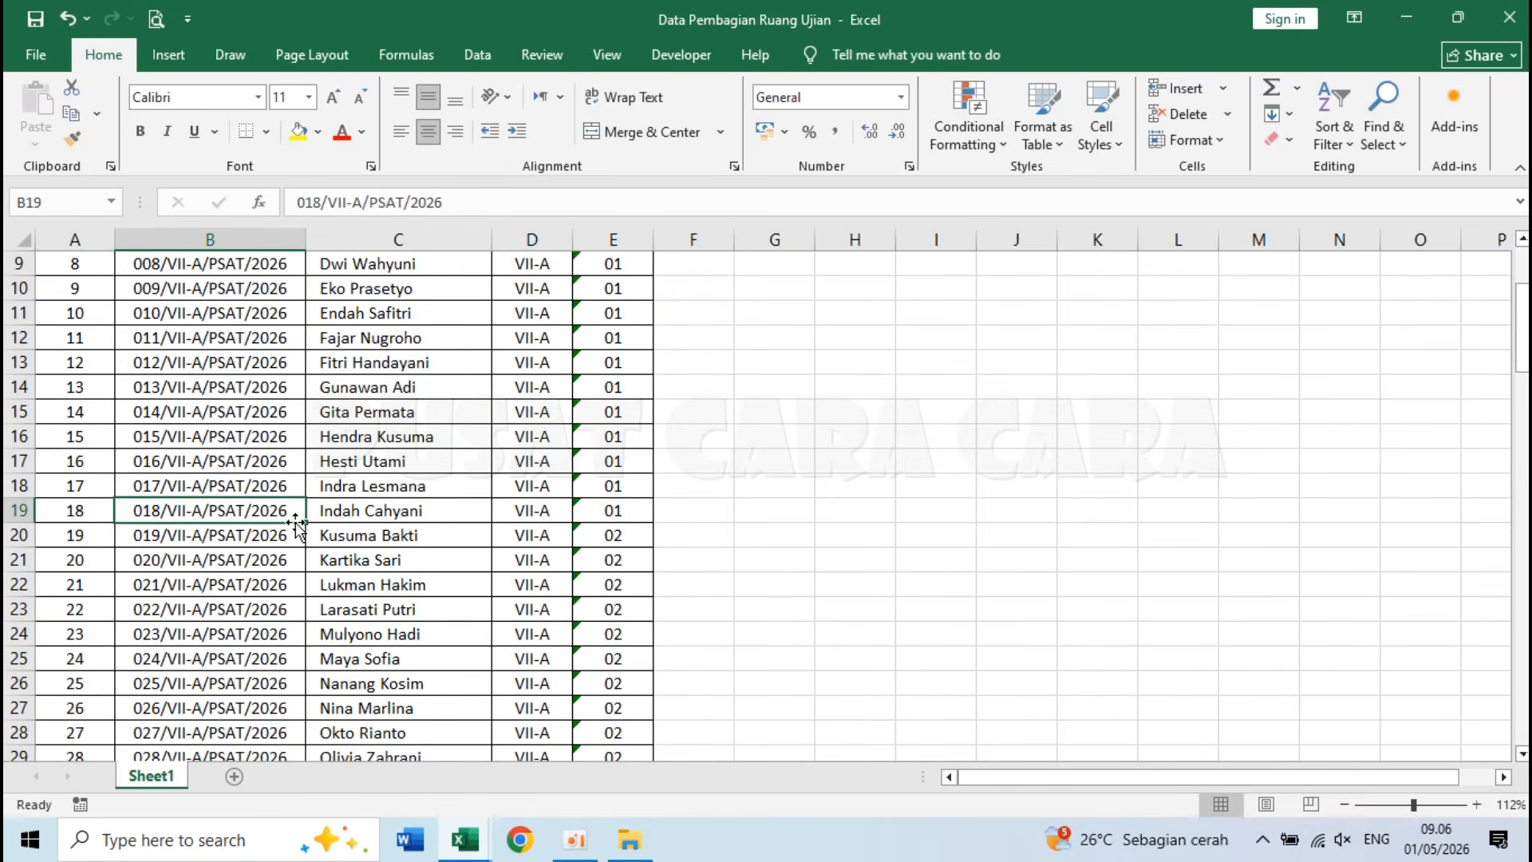
scroll(183, 505, up, 3)
Step: Copy the room 01 participants in B2:E19 of the source workbook and paste them as values into Book1 from B2
click(195, 296)
drag(195, 295, 629, 644)
scroll(739, 609, up, 1)
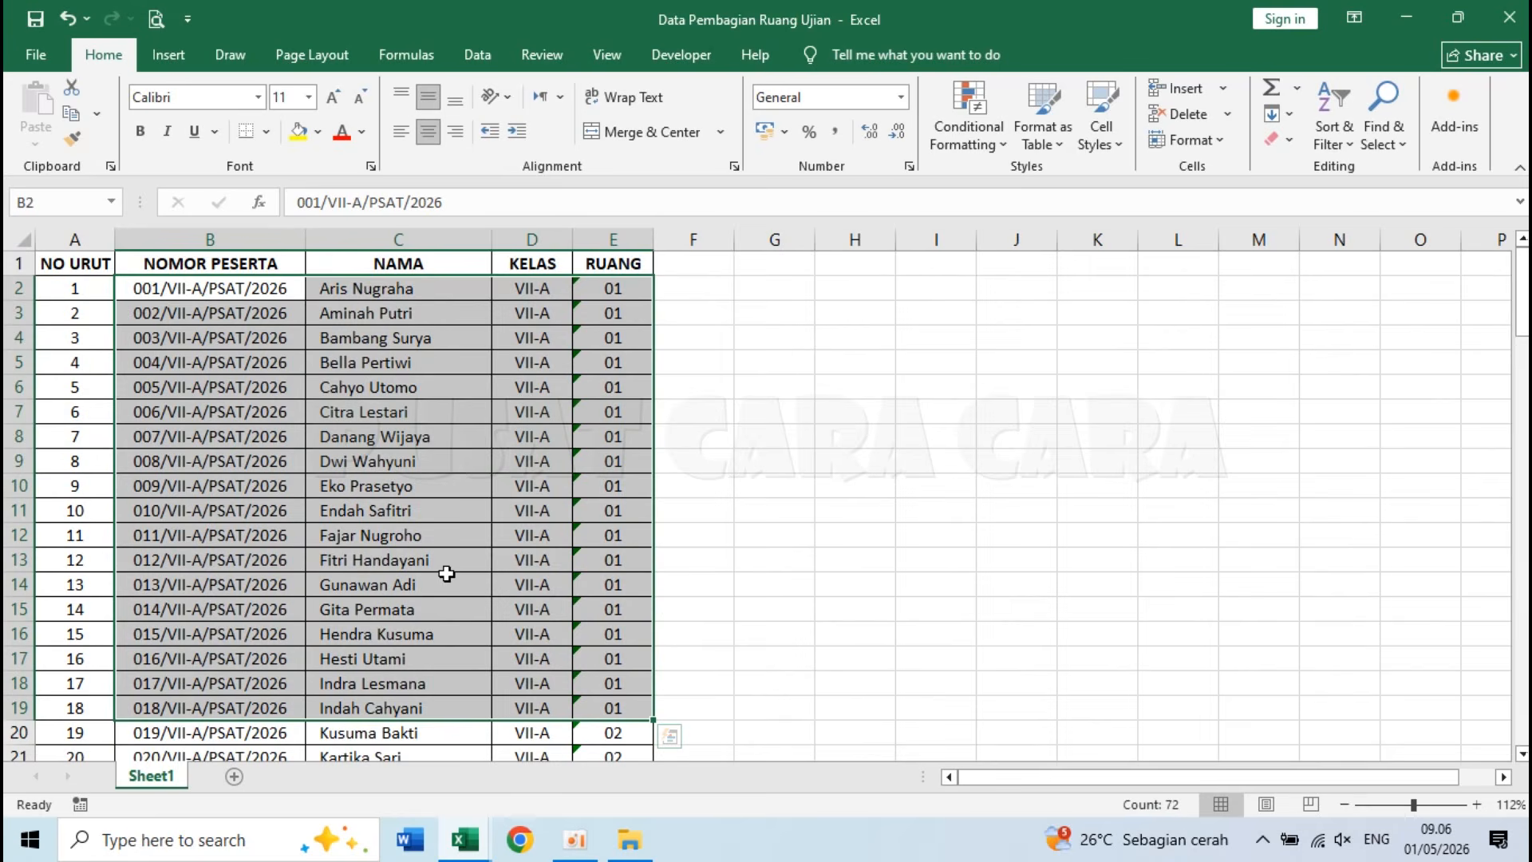
key(ctrl+c)
mouse_move(479, 840)
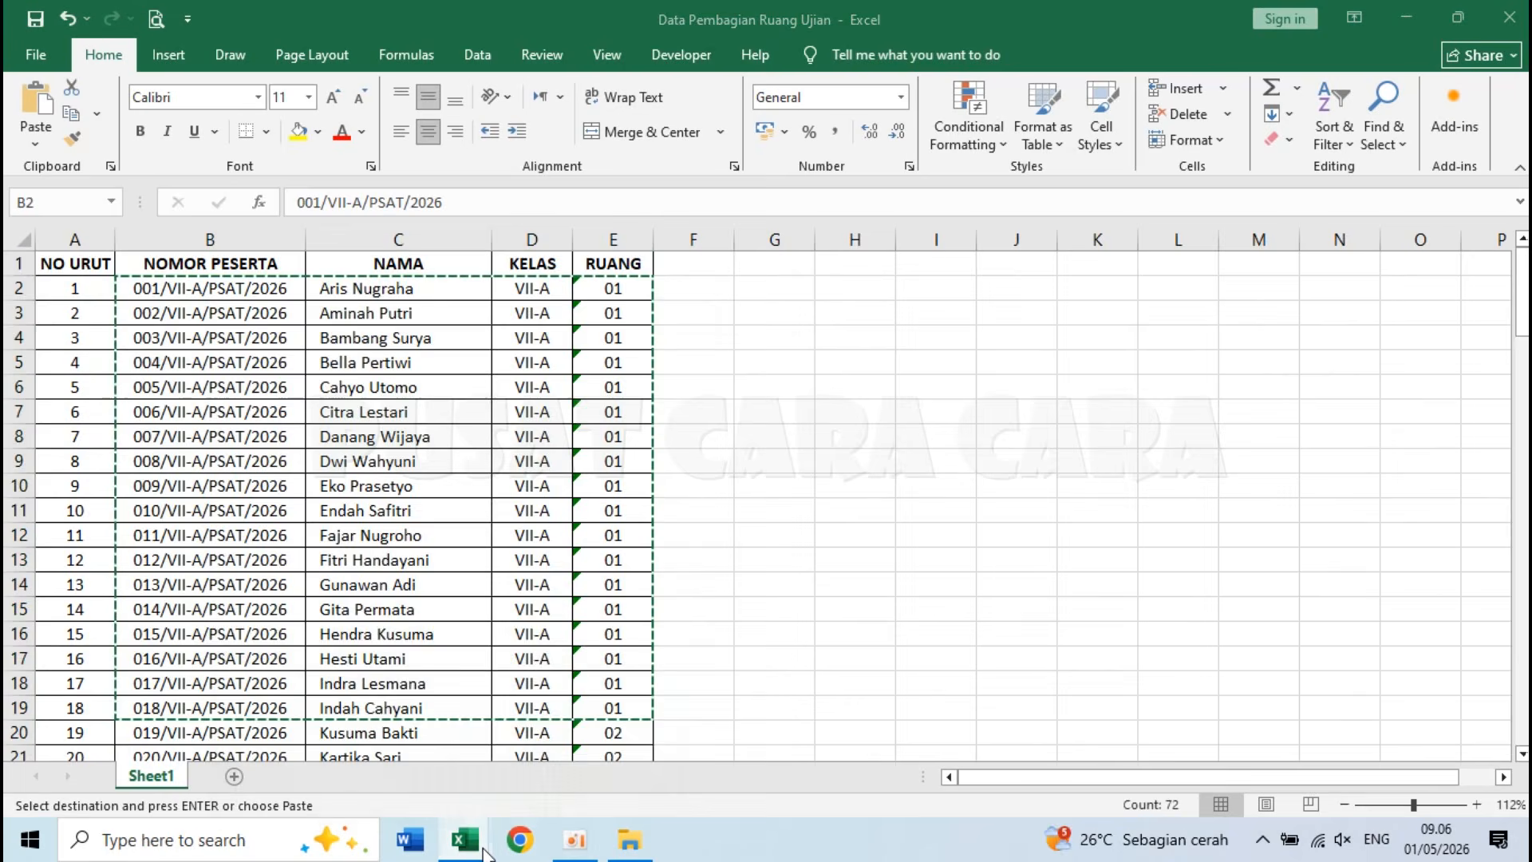
click(398, 761)
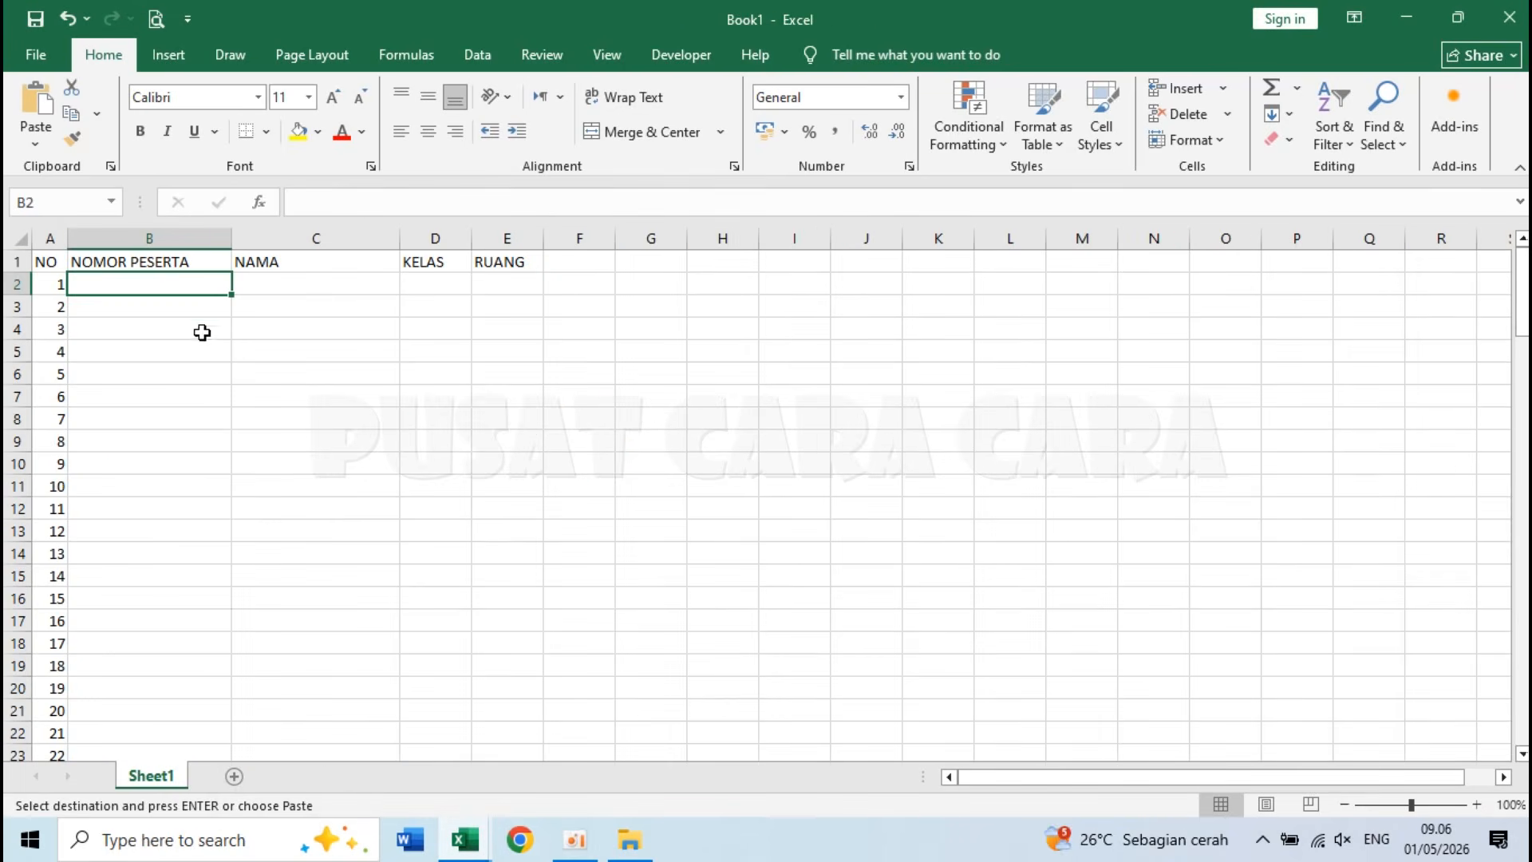
click(36, 138)
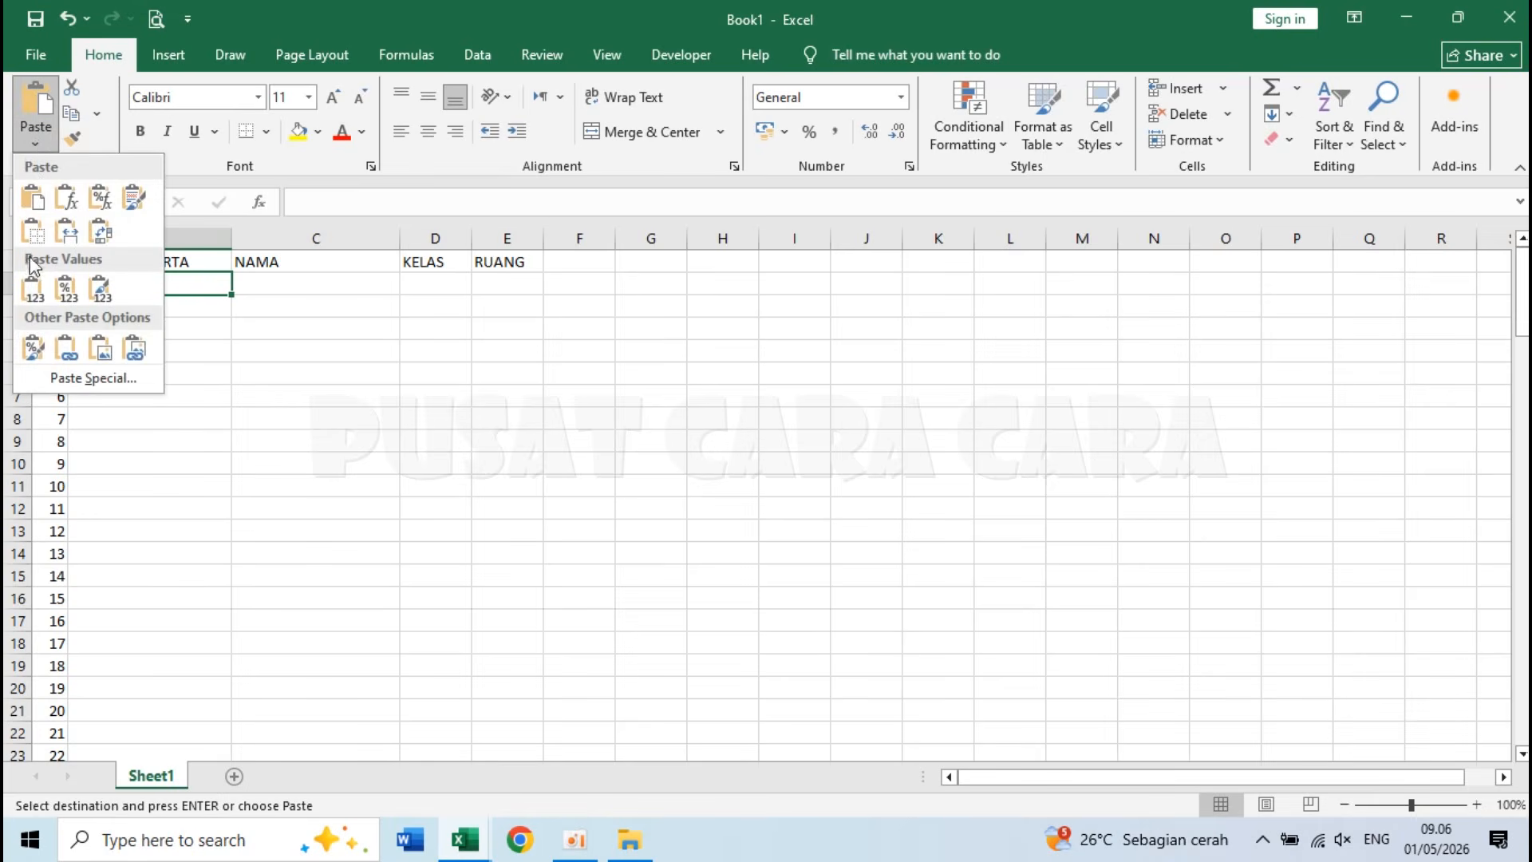
click(37, 296)
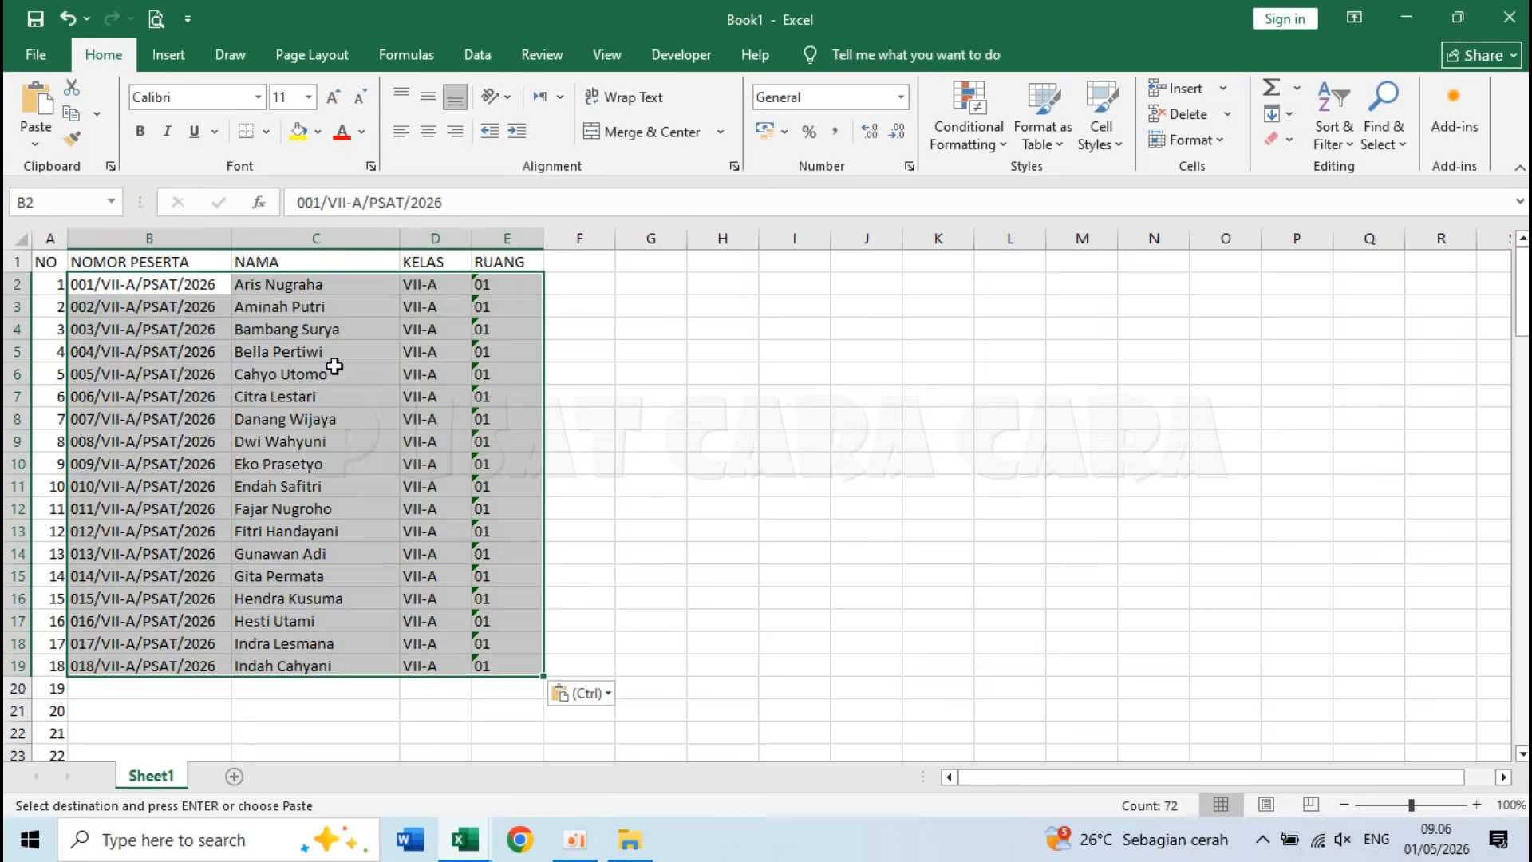
Step: Mark B22 in Book1 as the destination and copy the room 02 participants in B20:E37 of the source workbook
click(260, 704)
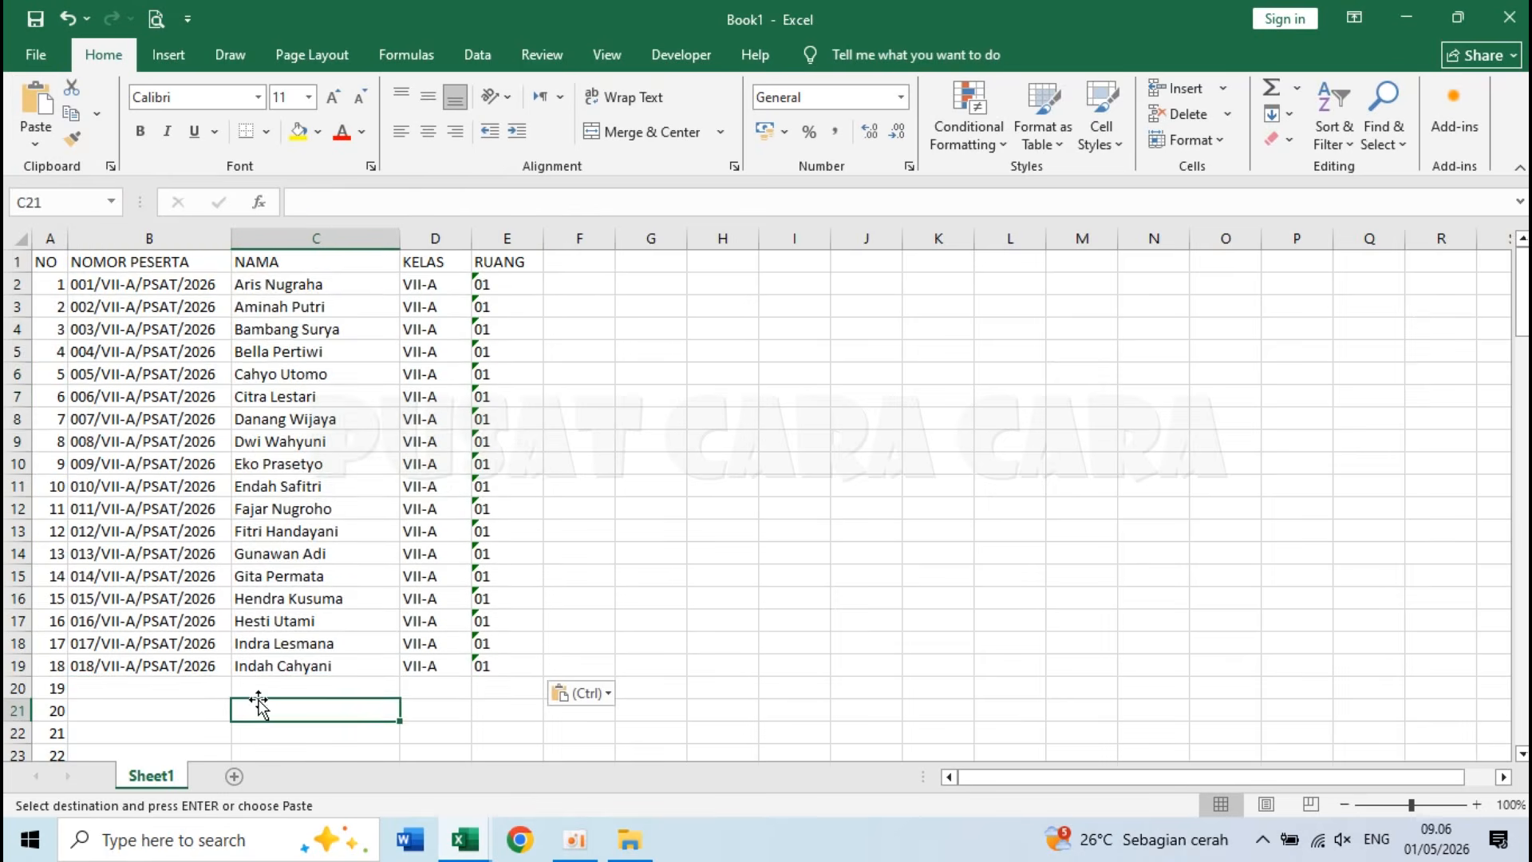
scroll(257, 704, down, 1)
click(113, 664)
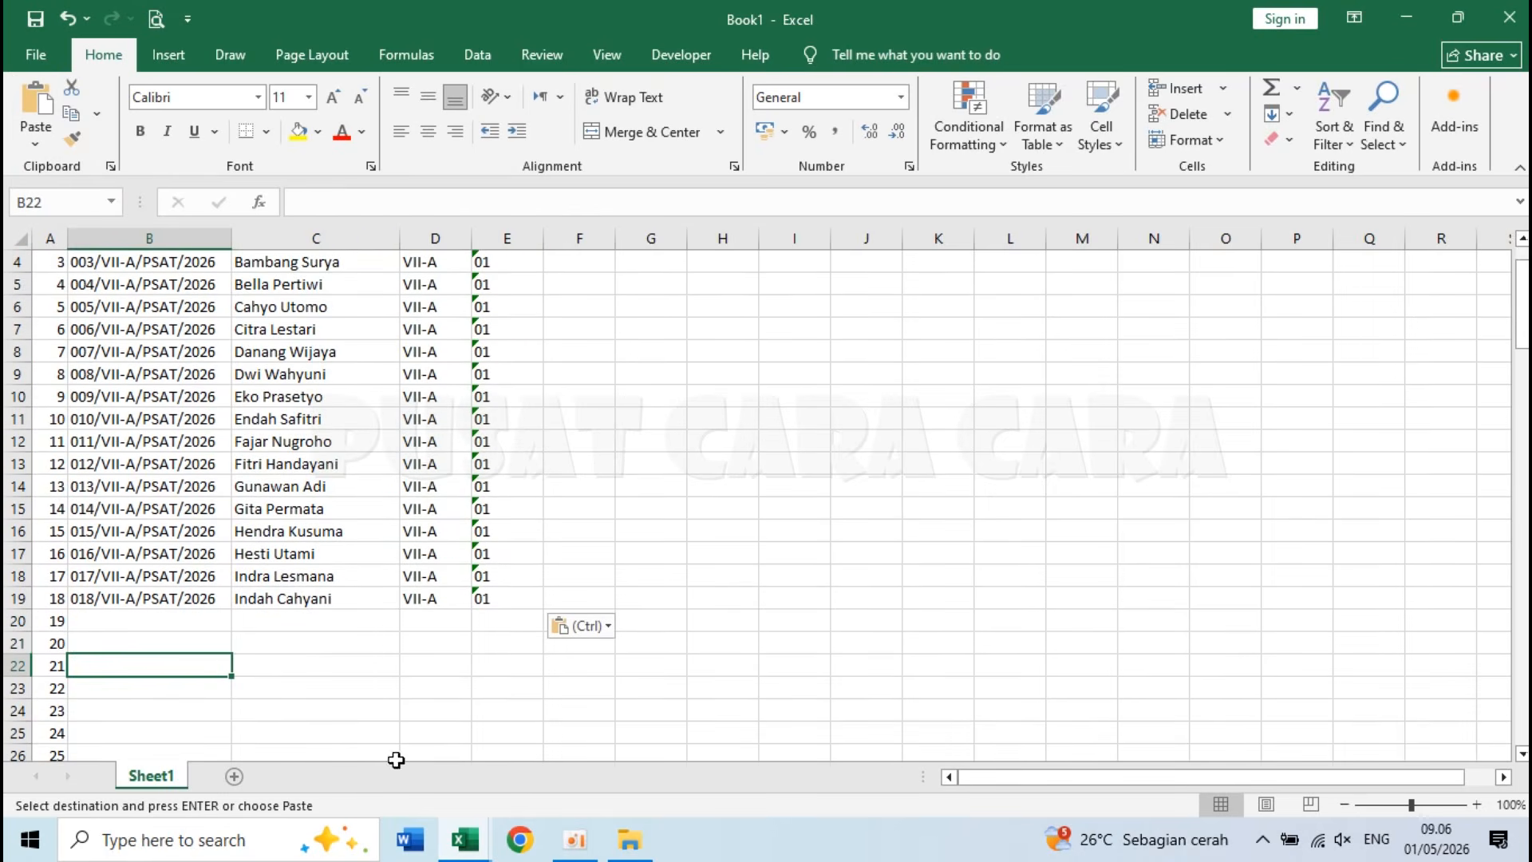
mouse_move(465, 839)
click(575, 674)
scroll(516, 550, down, 3)
drag(176, 512, 621, 569)
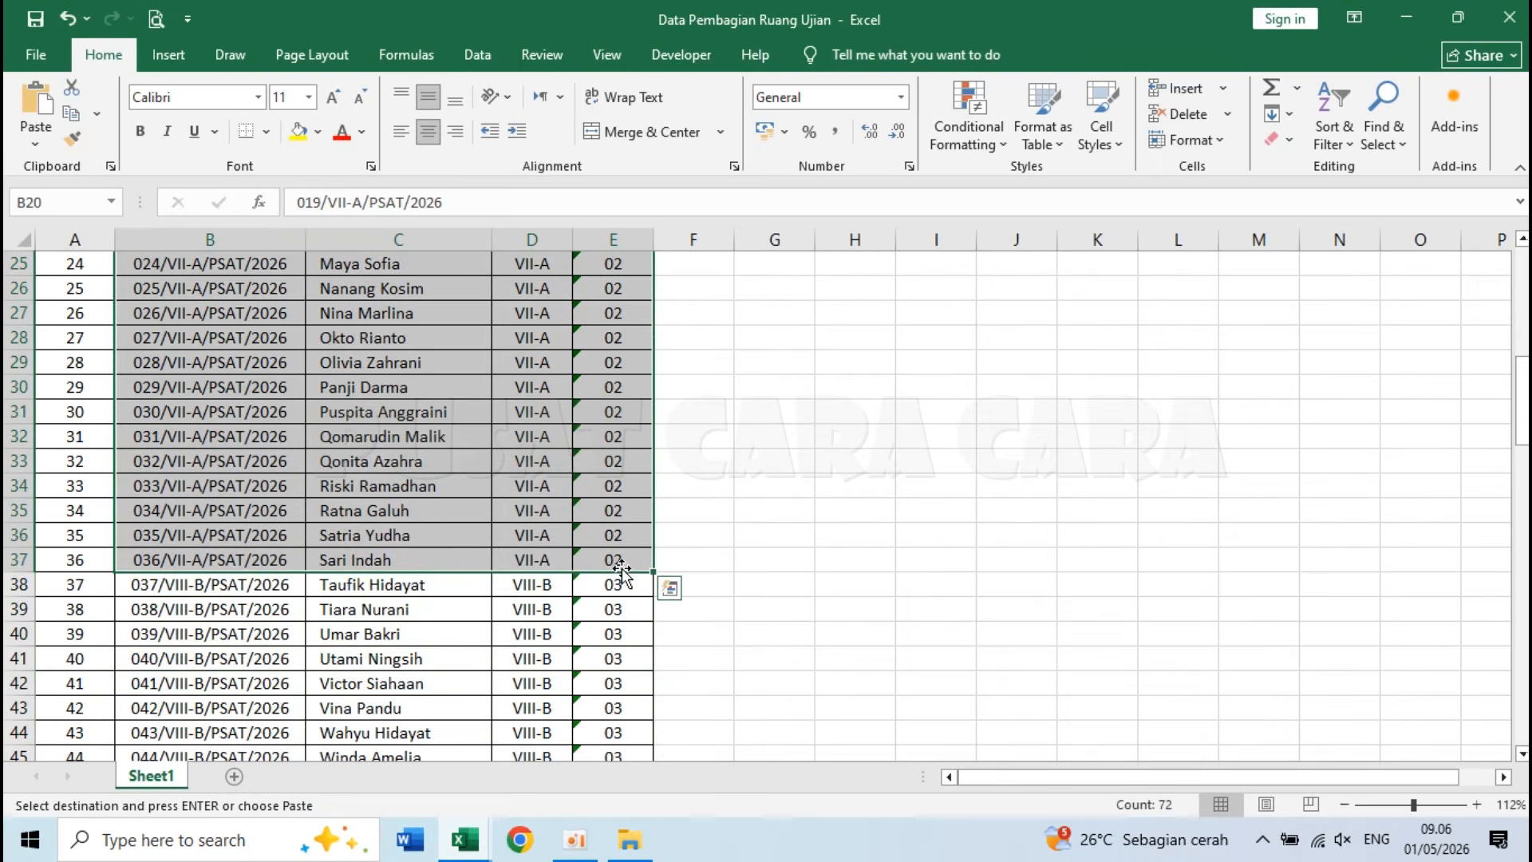
key(ctrl+c)
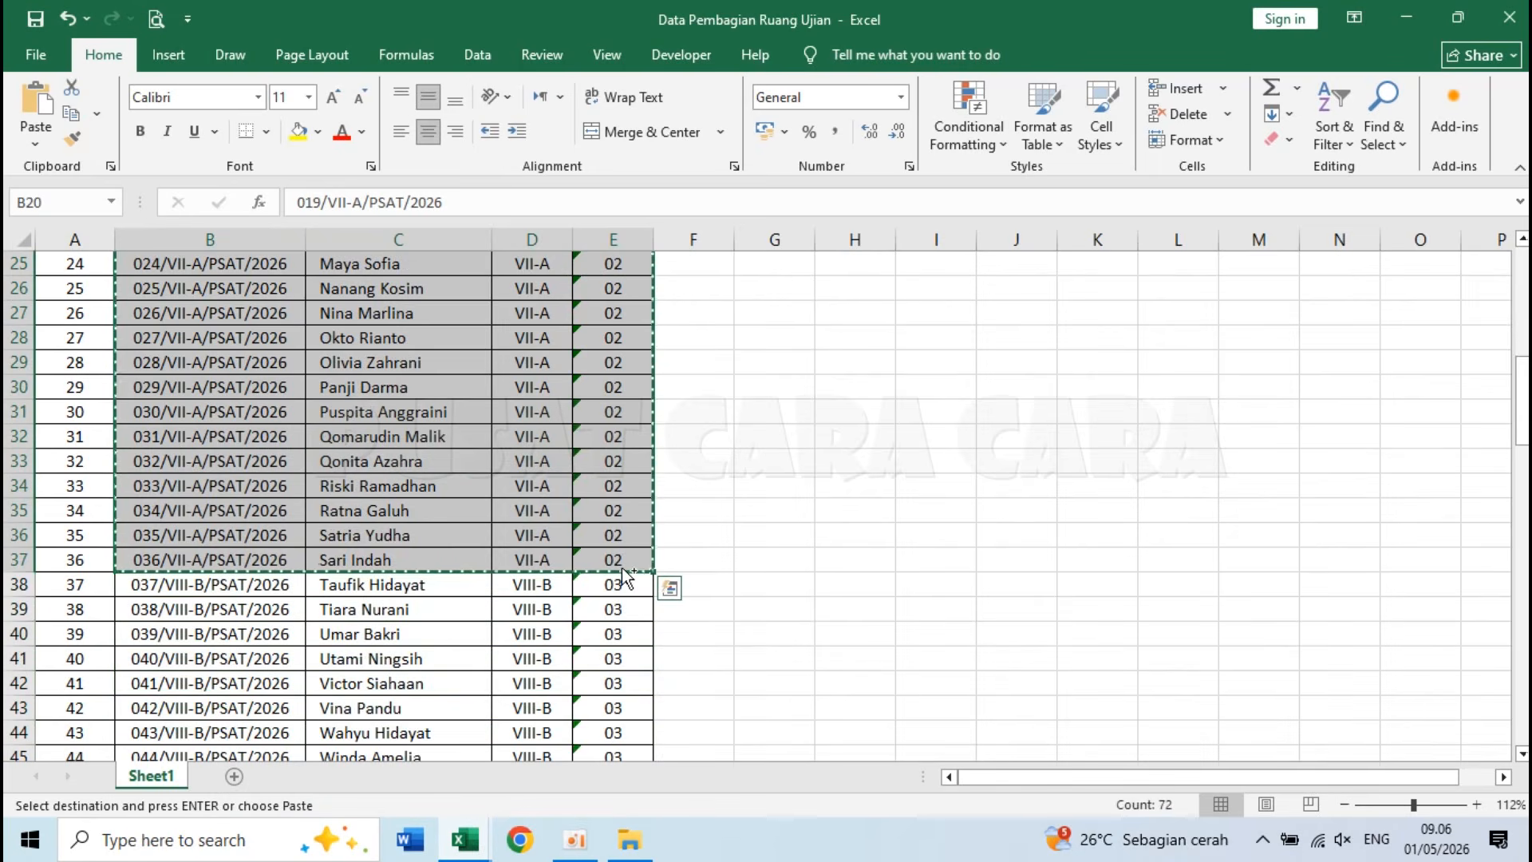
Step: Paste the copied room 02 participants as values into Book1 from B22, leaving rows 20 and 21 blank
click(477, 839)
click(393, 777)
scroll(257, 660, down, 2)
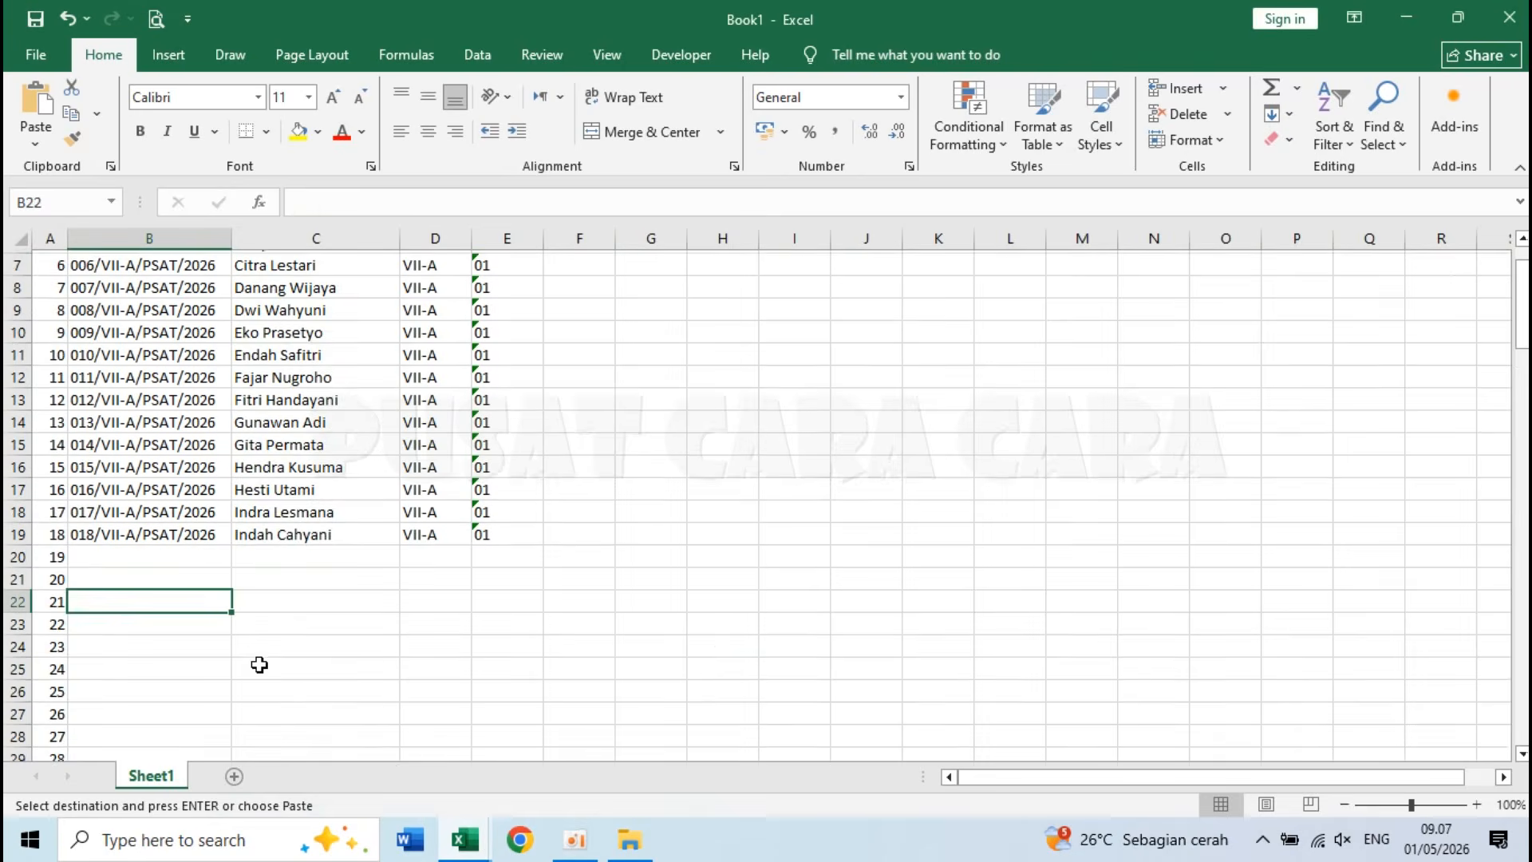
click(116, 528)
click(99, 576)
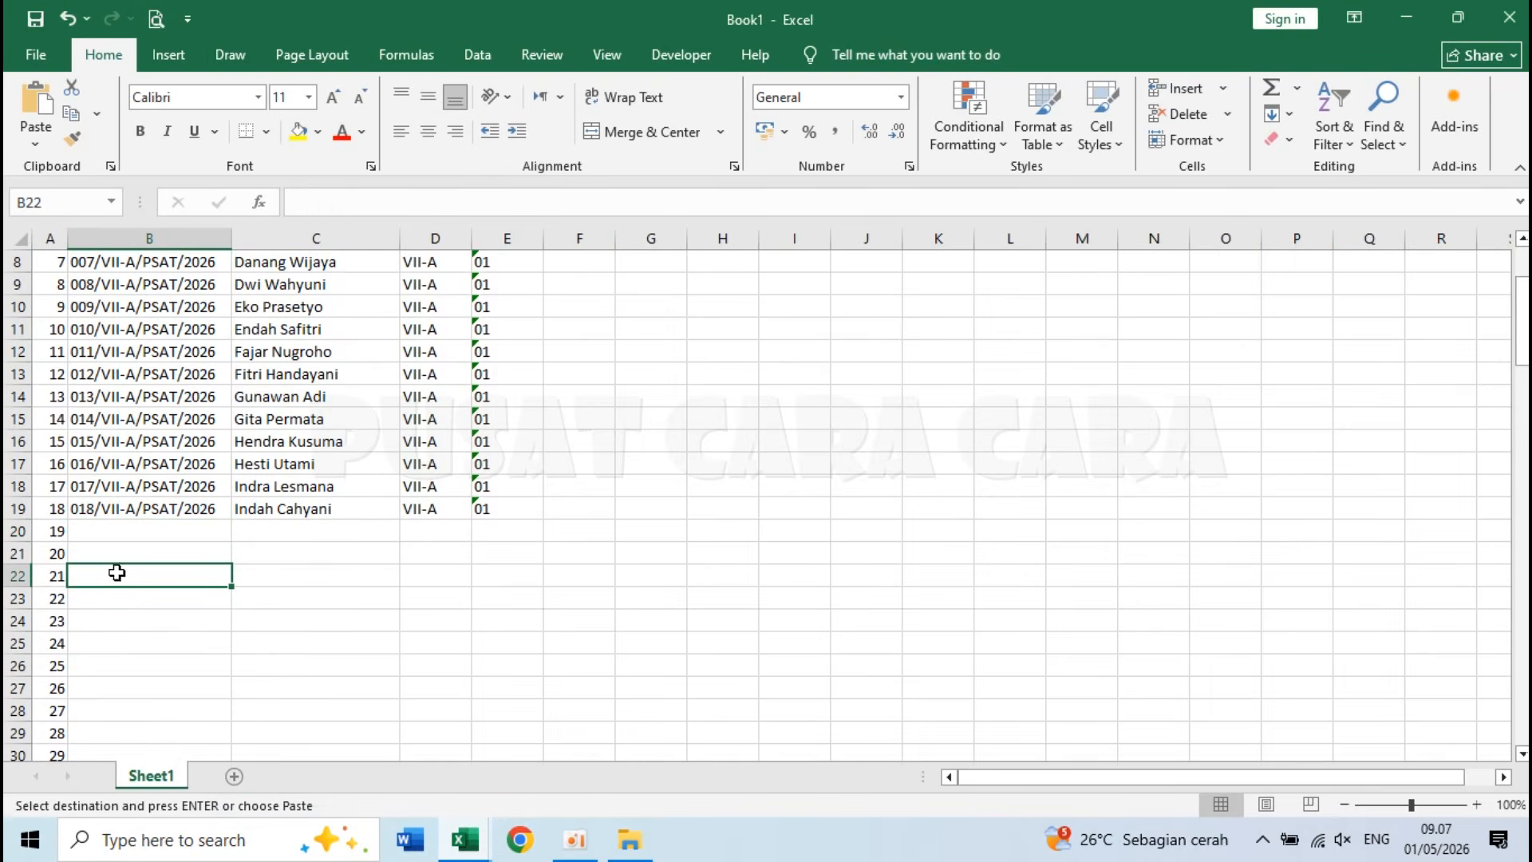
click(35, 144)
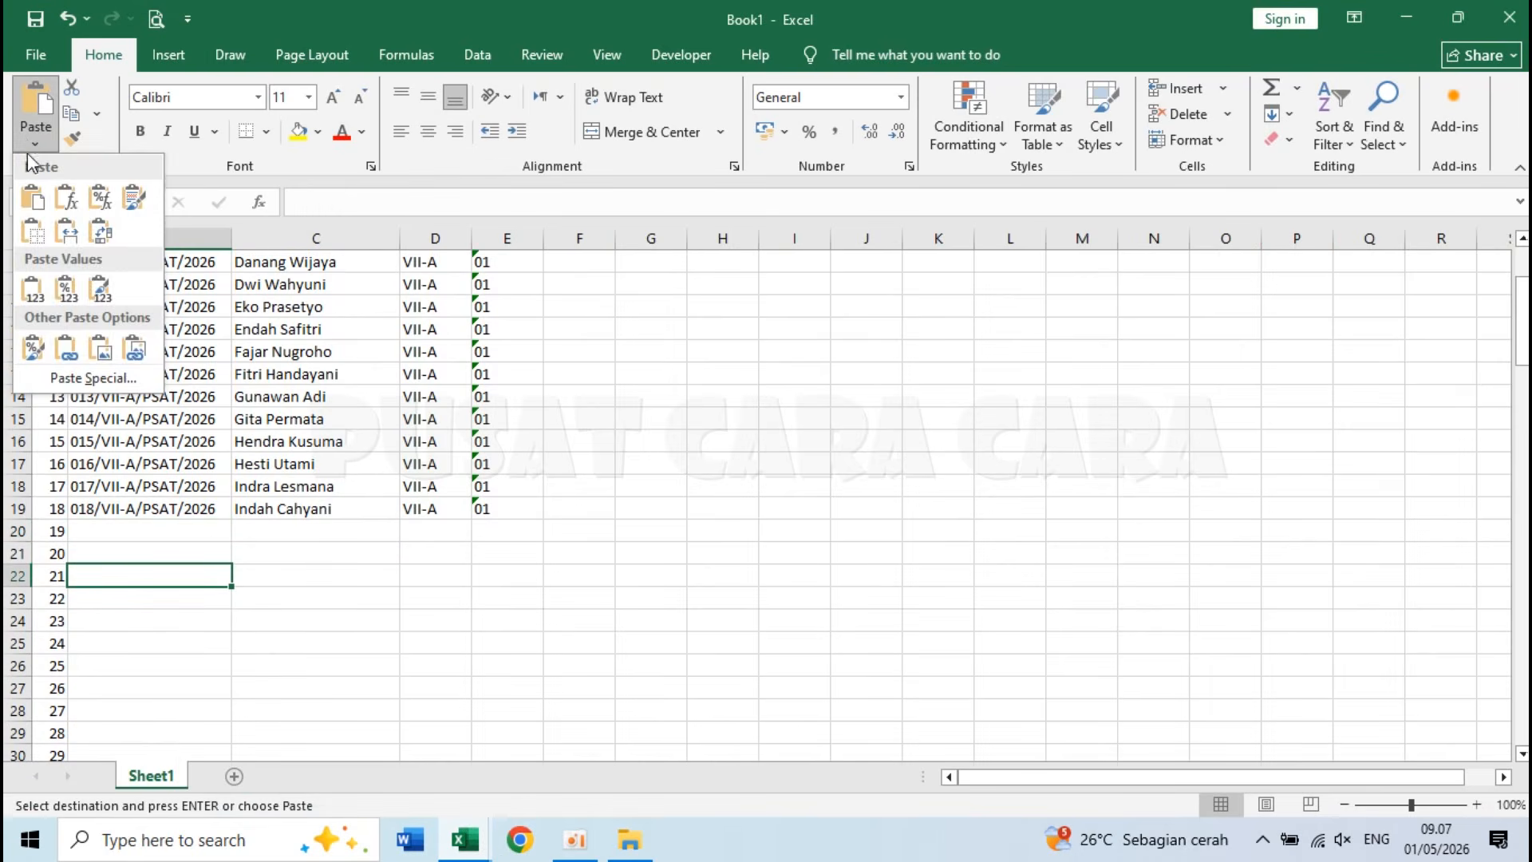
click(43, 305)
Step: Review the two blank rows between the room blocks and the rows following the room 02 block
scroll(297, 618, down, 2)
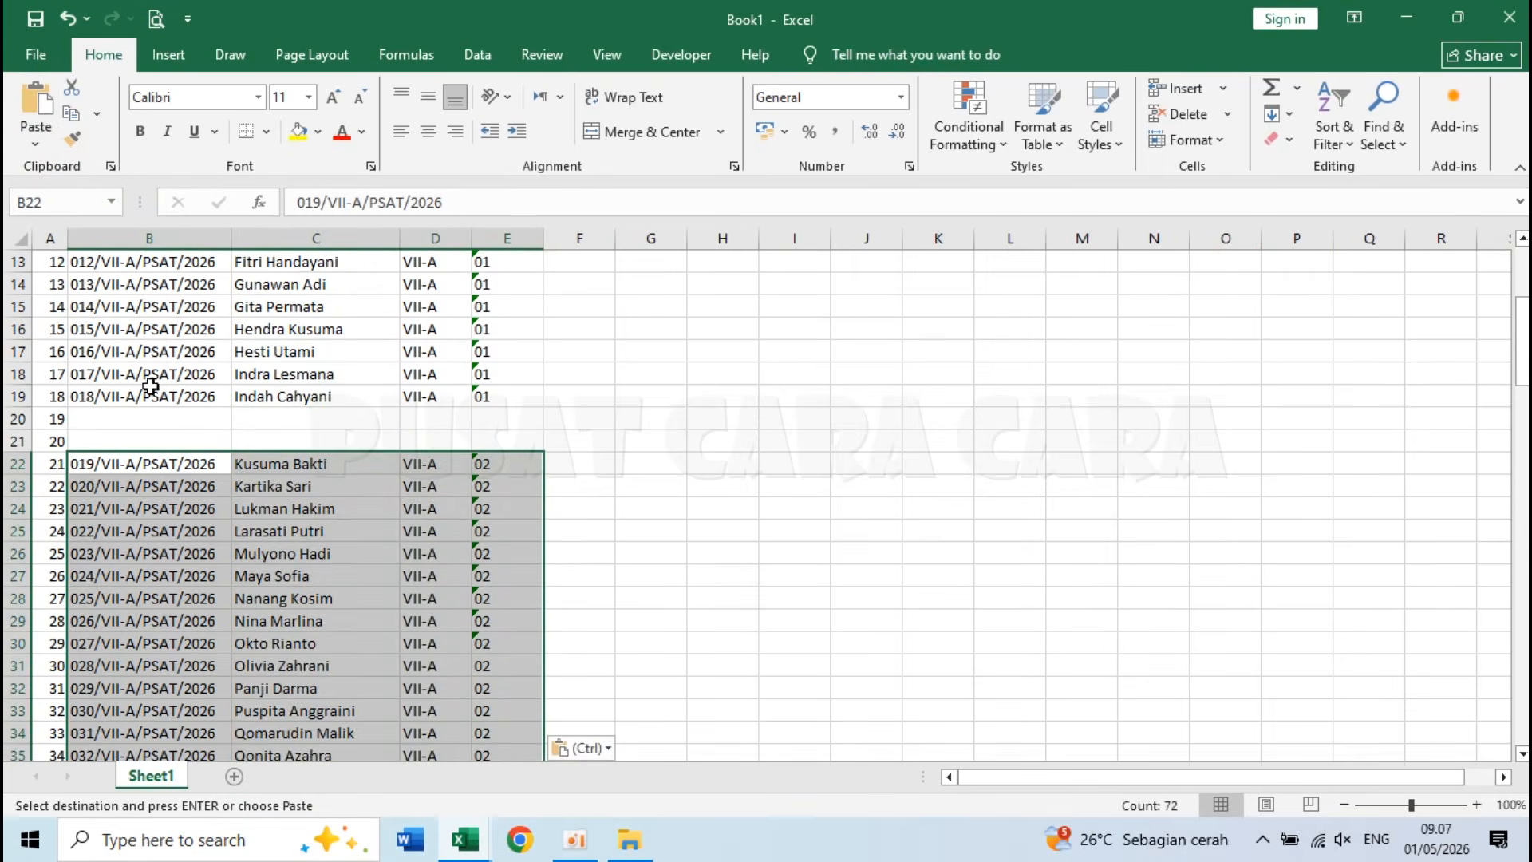
click(140, 420)
click(149, 435)
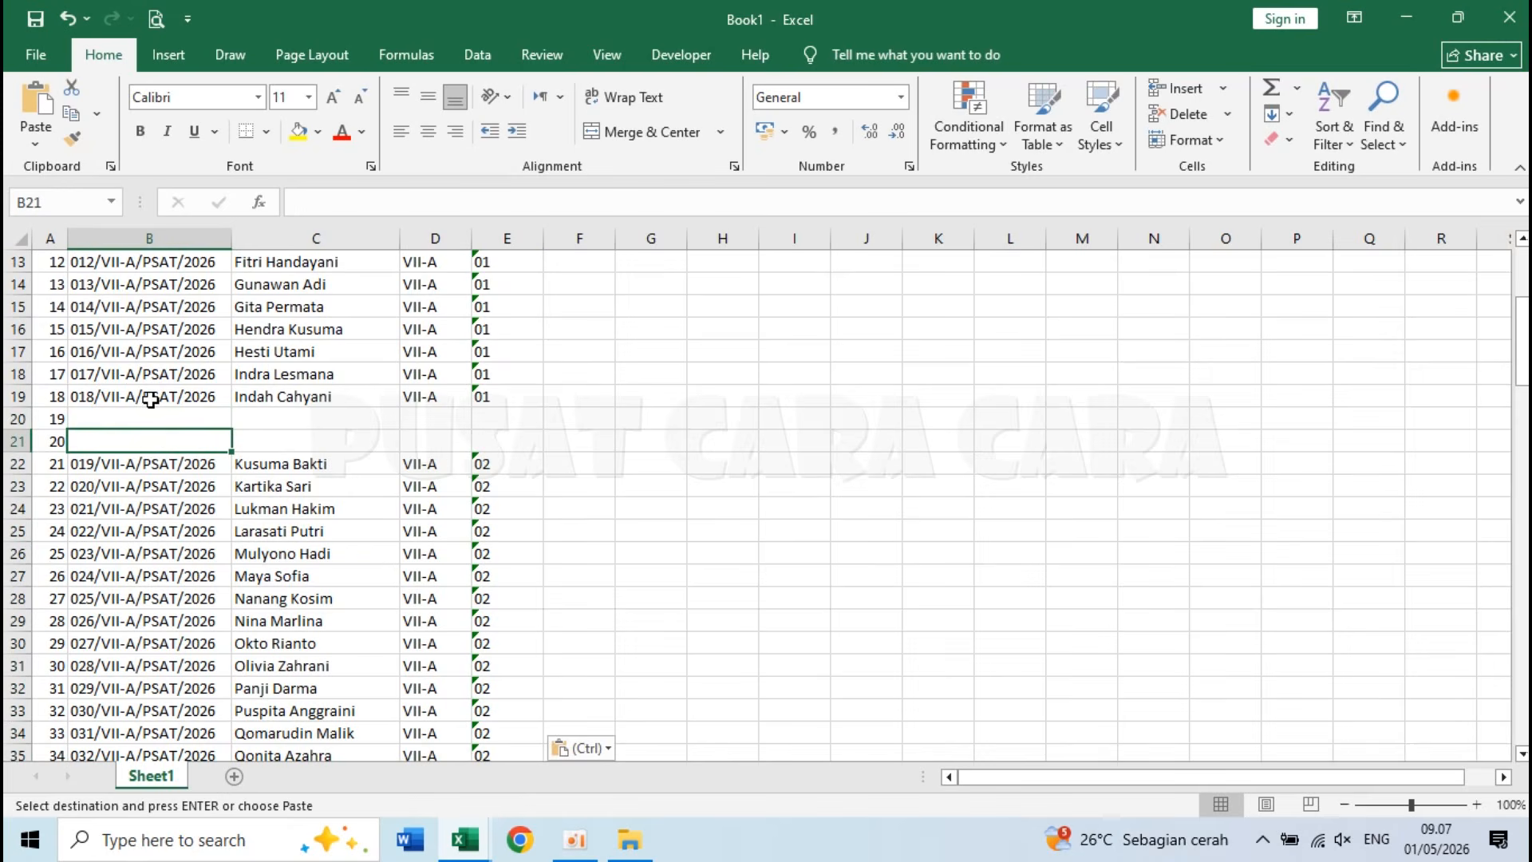
scroll(186, 533, down, 2)
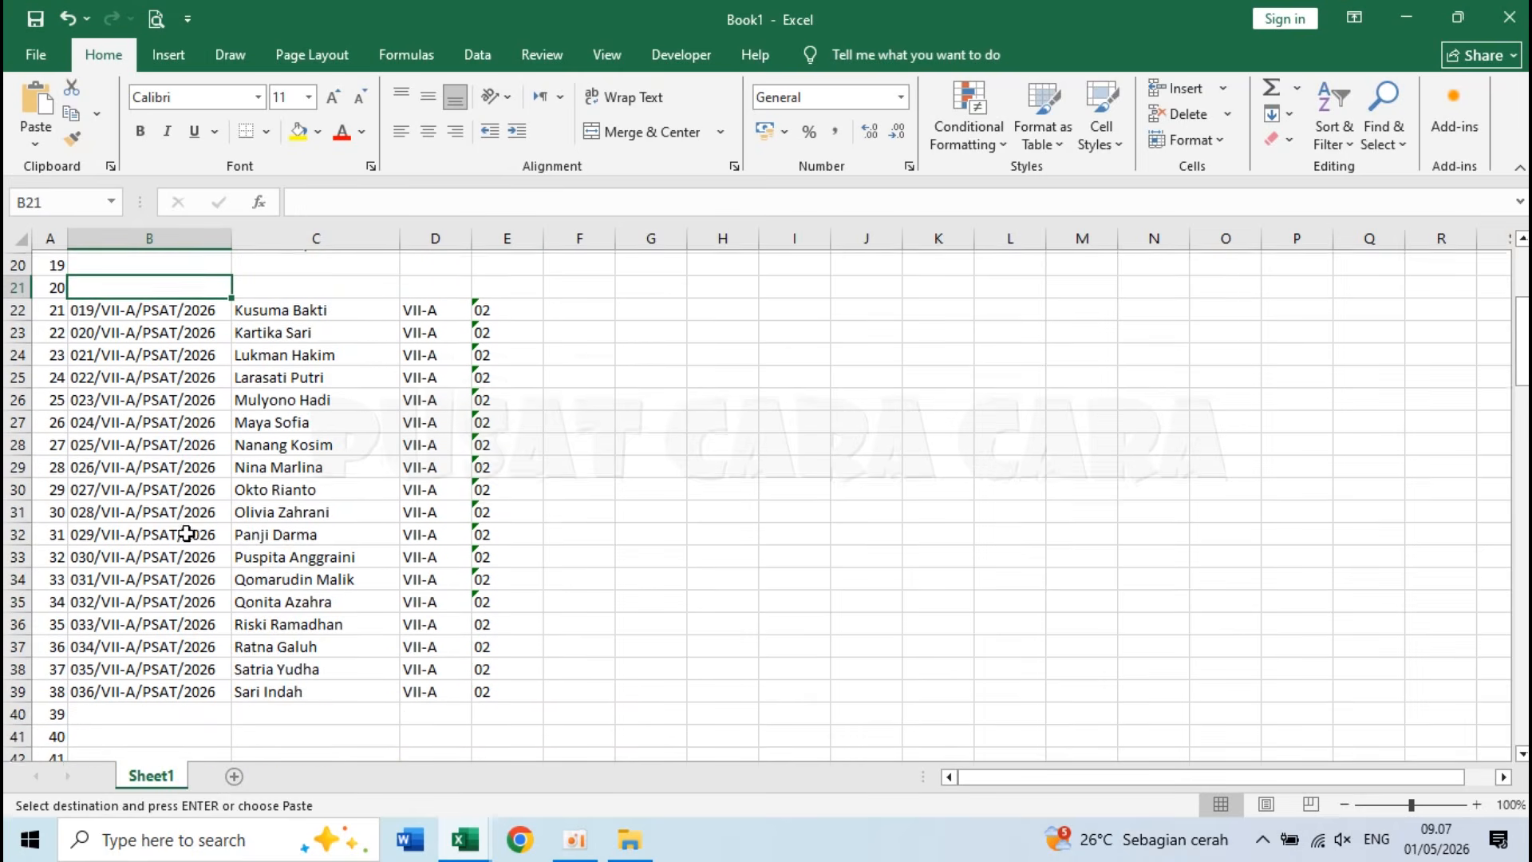
scroll(186, 534, down, 3)
scroll(186, 533, down, 1)
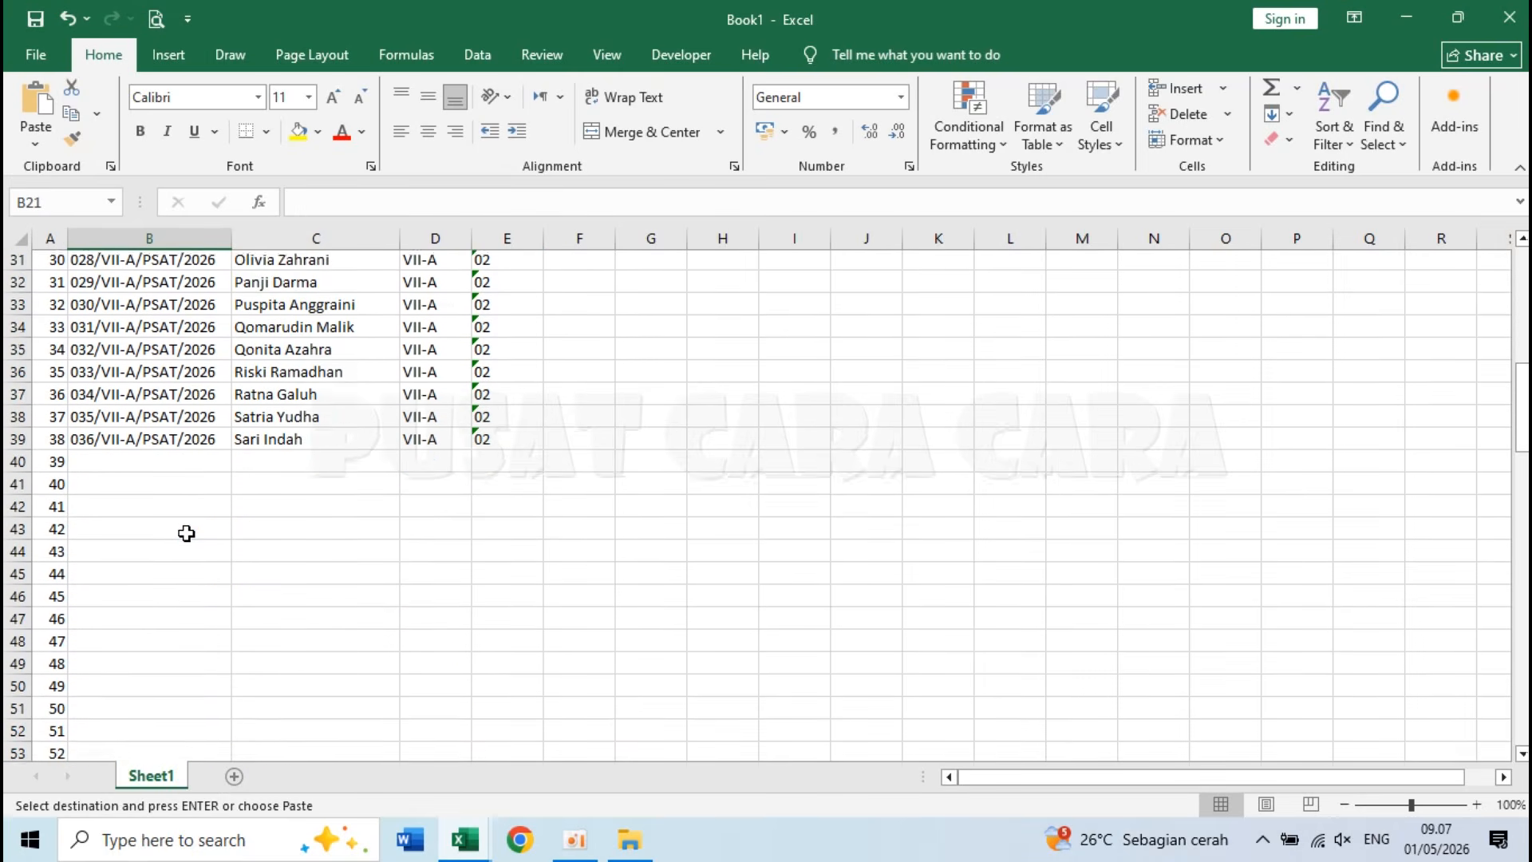
Step: Check the room 01 and room 02 participant blocks in Book1, including the two blank rows that close each block
scroll(186, 533, up, 1)
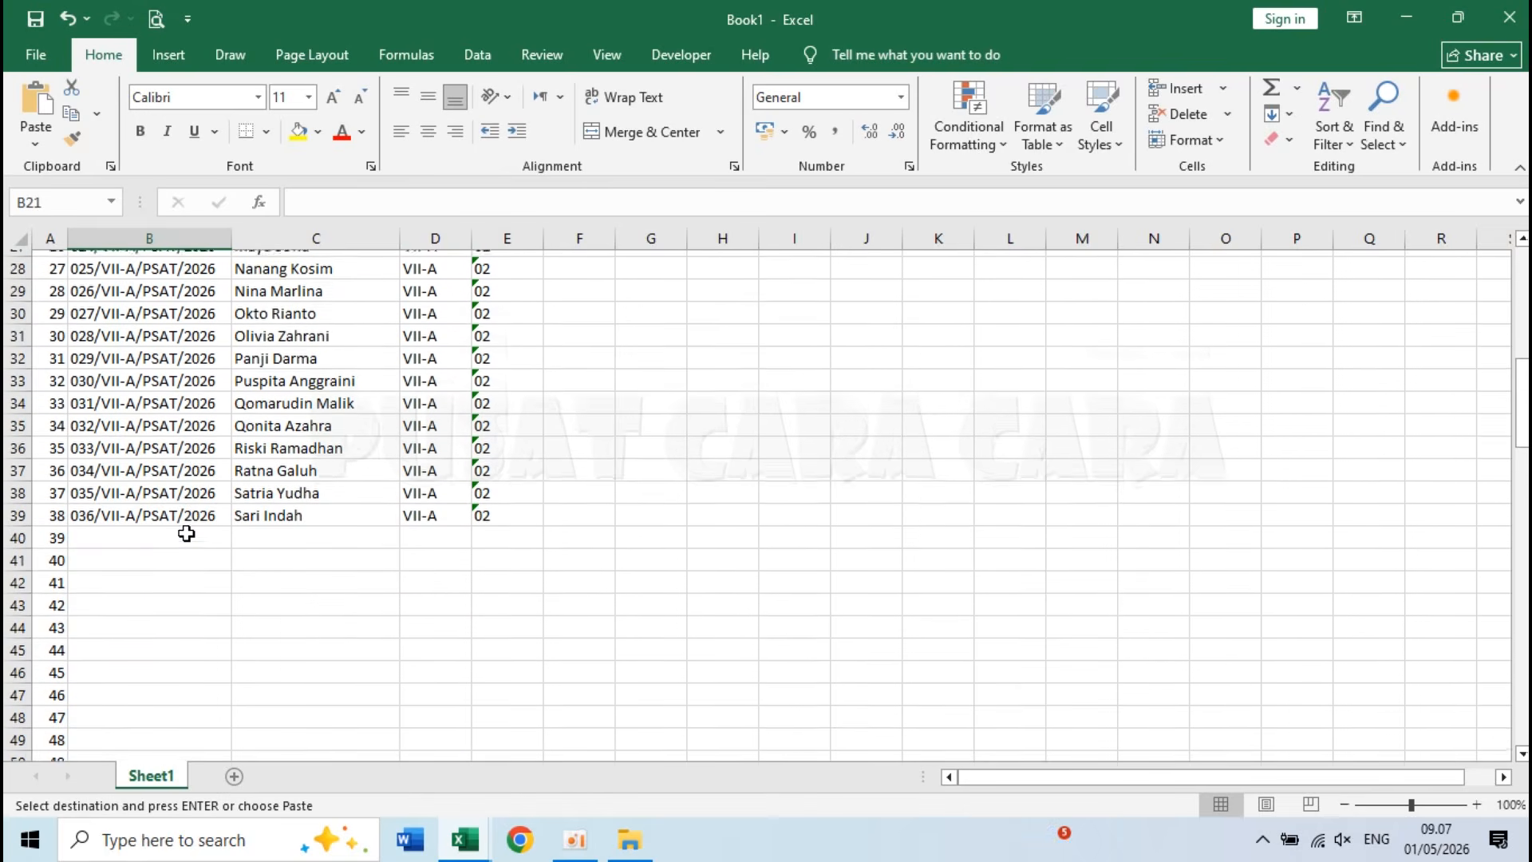
scroll(186, 534, up, 4)
click(142, 441)
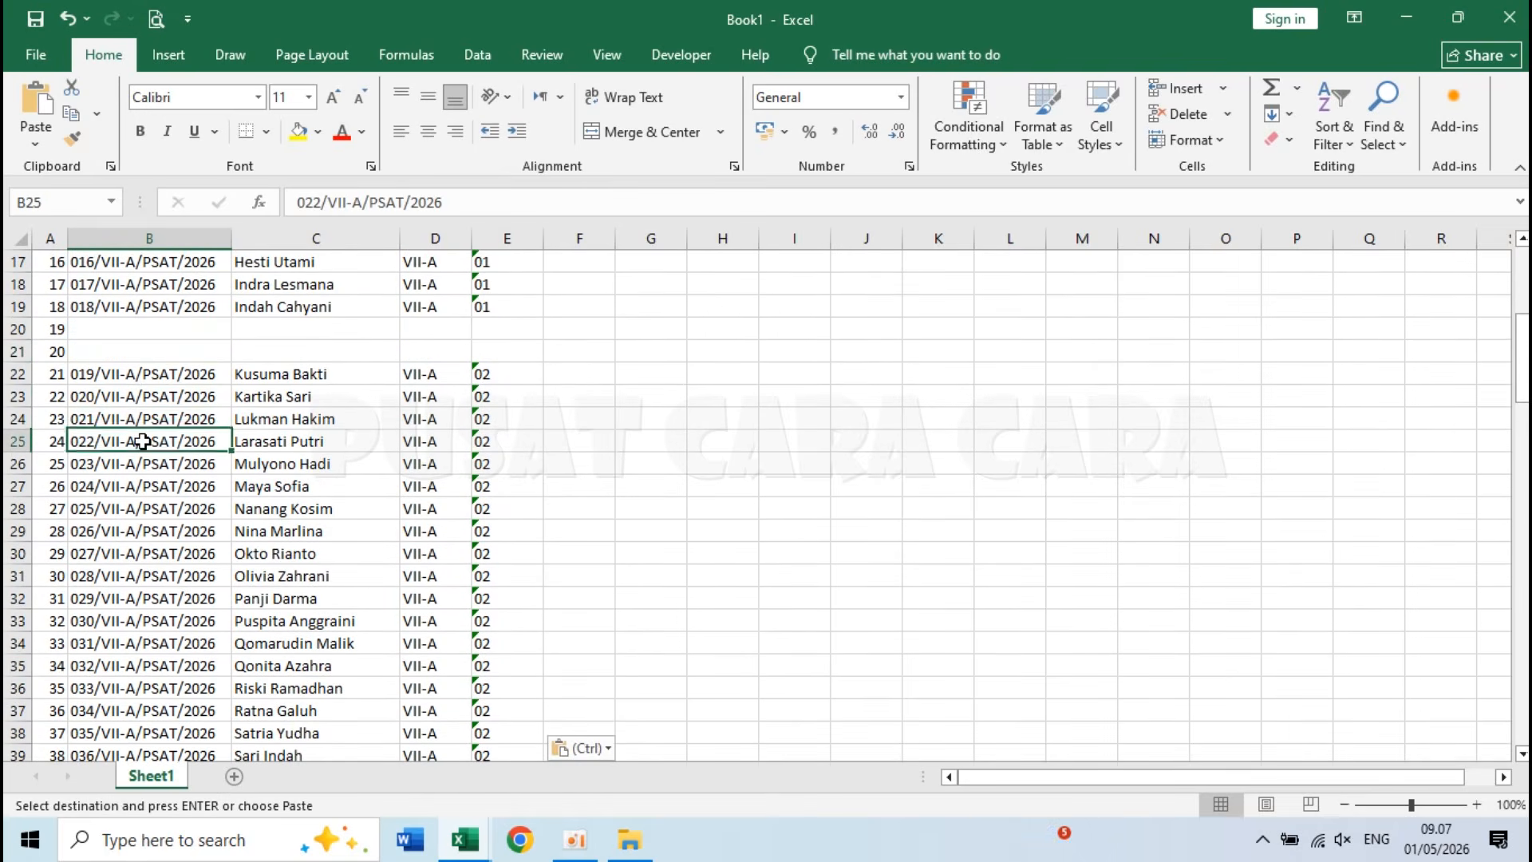
scroll(142, 442, down, 1)
scroll(142, 442, down, 1)
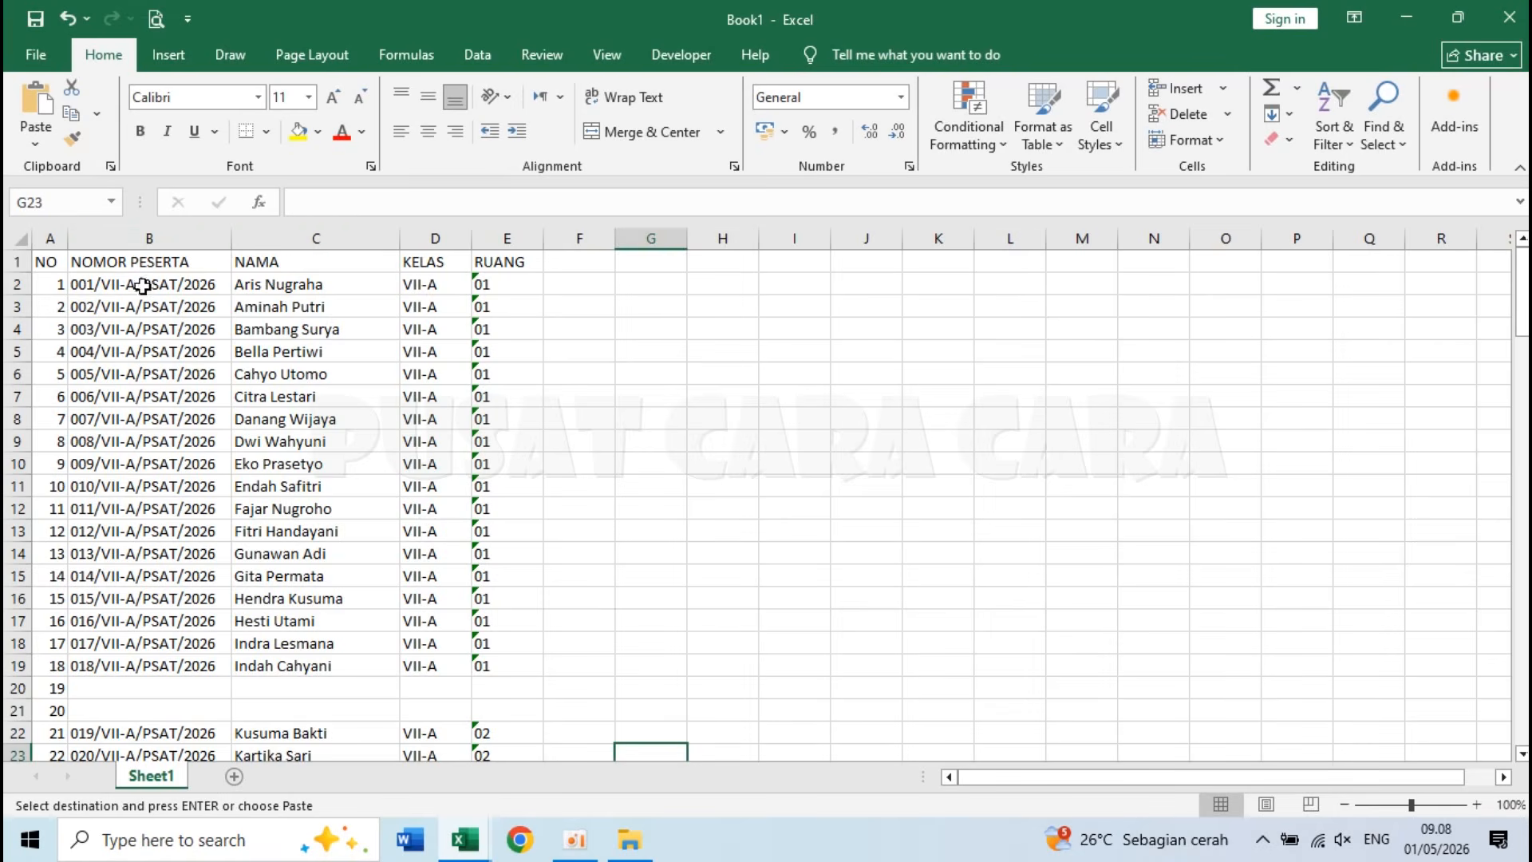
click(60, 643)
scroll(77, 464, down, 3)
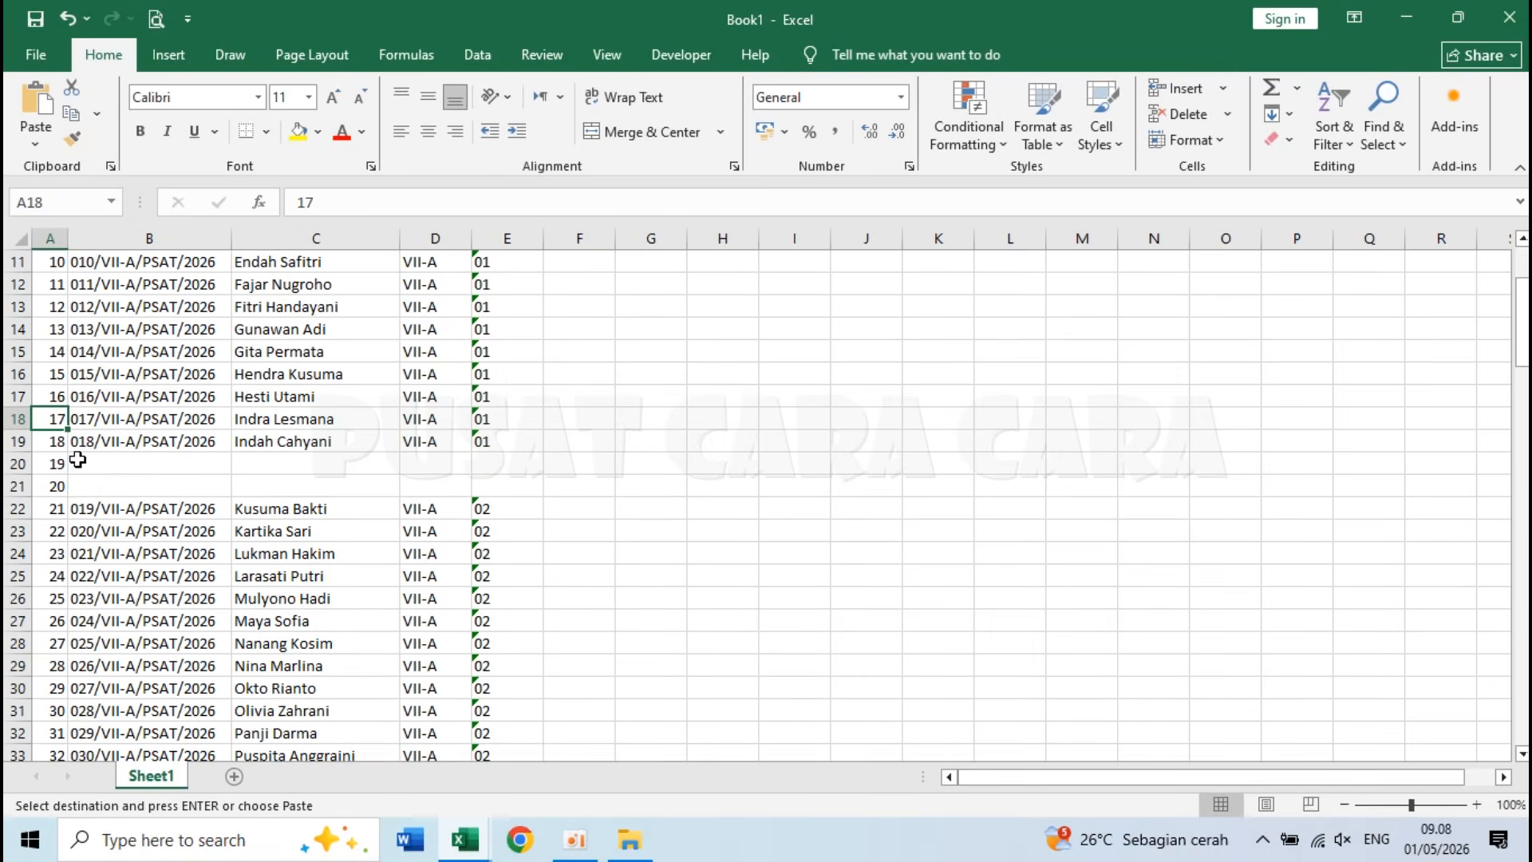
click(112, 509)
scroll(112, 508, down, 3)
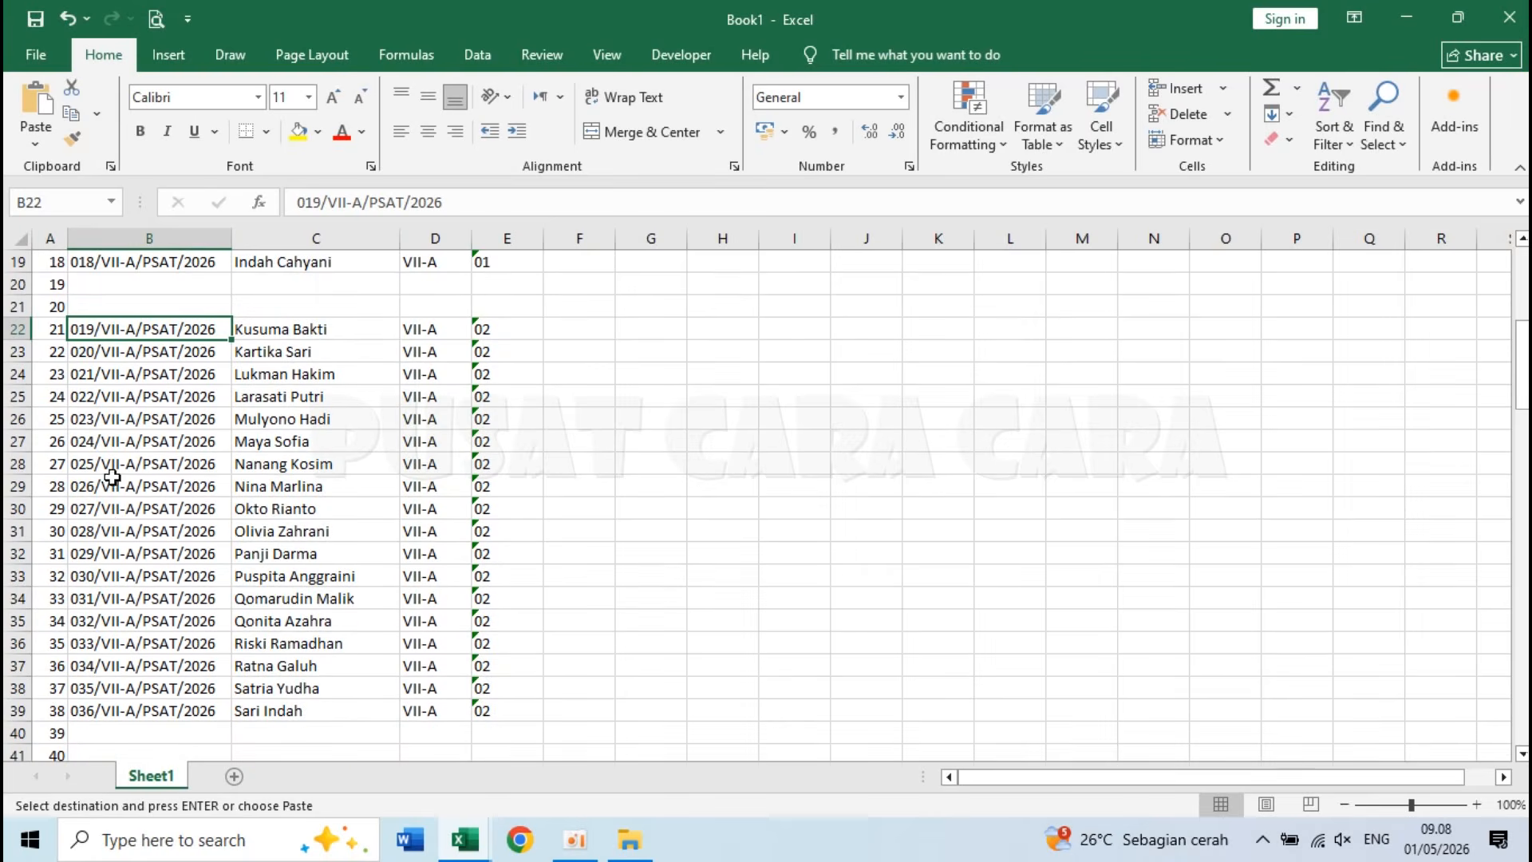
click(139, 710)
scroll(131, 678, down, 2)
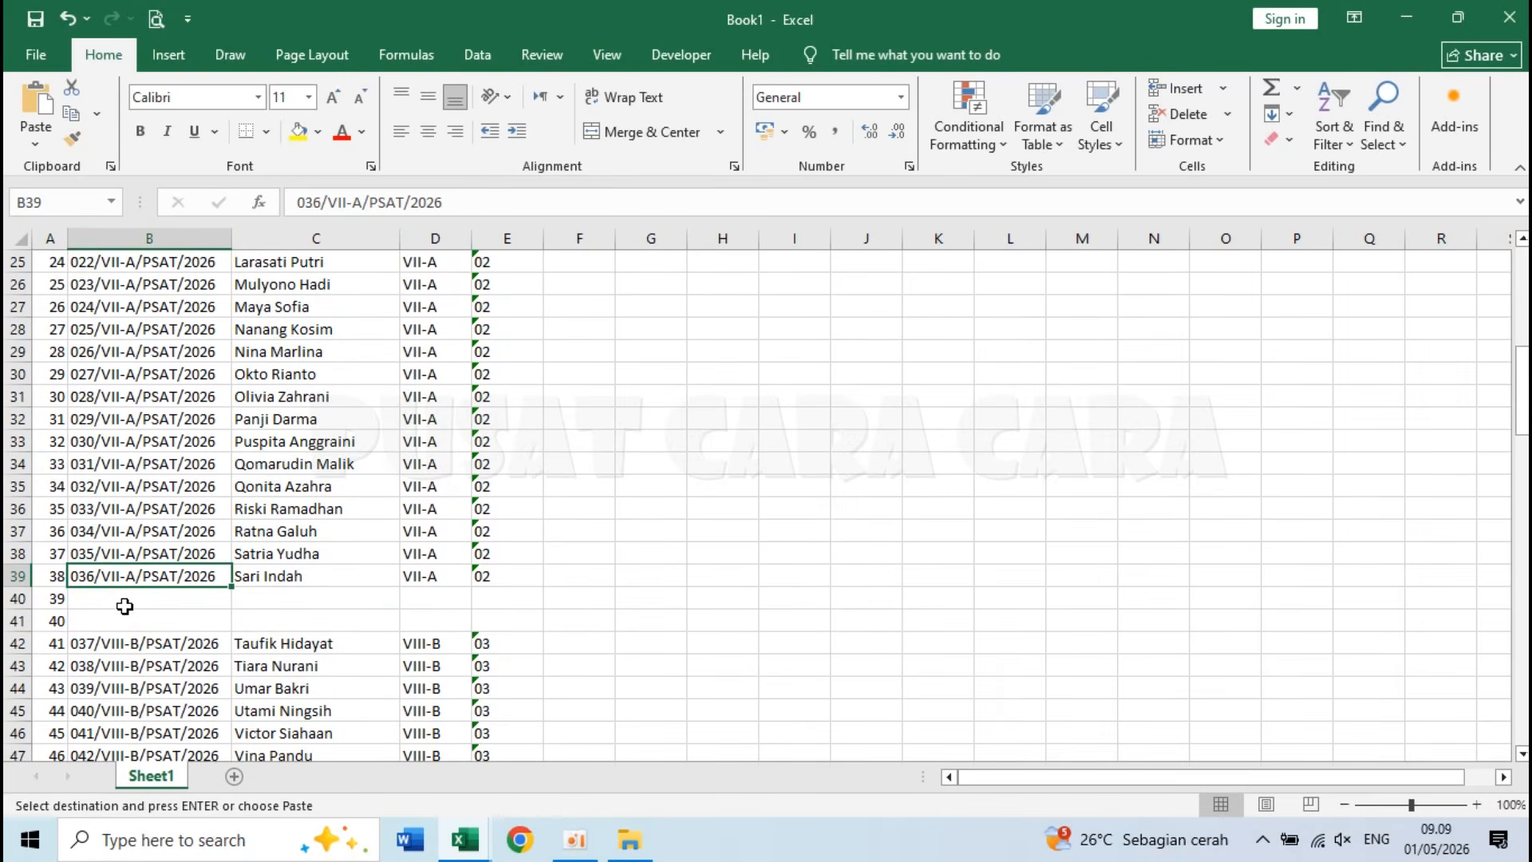
Step: Check the room 03 to room 06 blocks and their closing blank rows down to row 121, and return to A1
click(125, 626)
scroll(125, 626, down, 2)
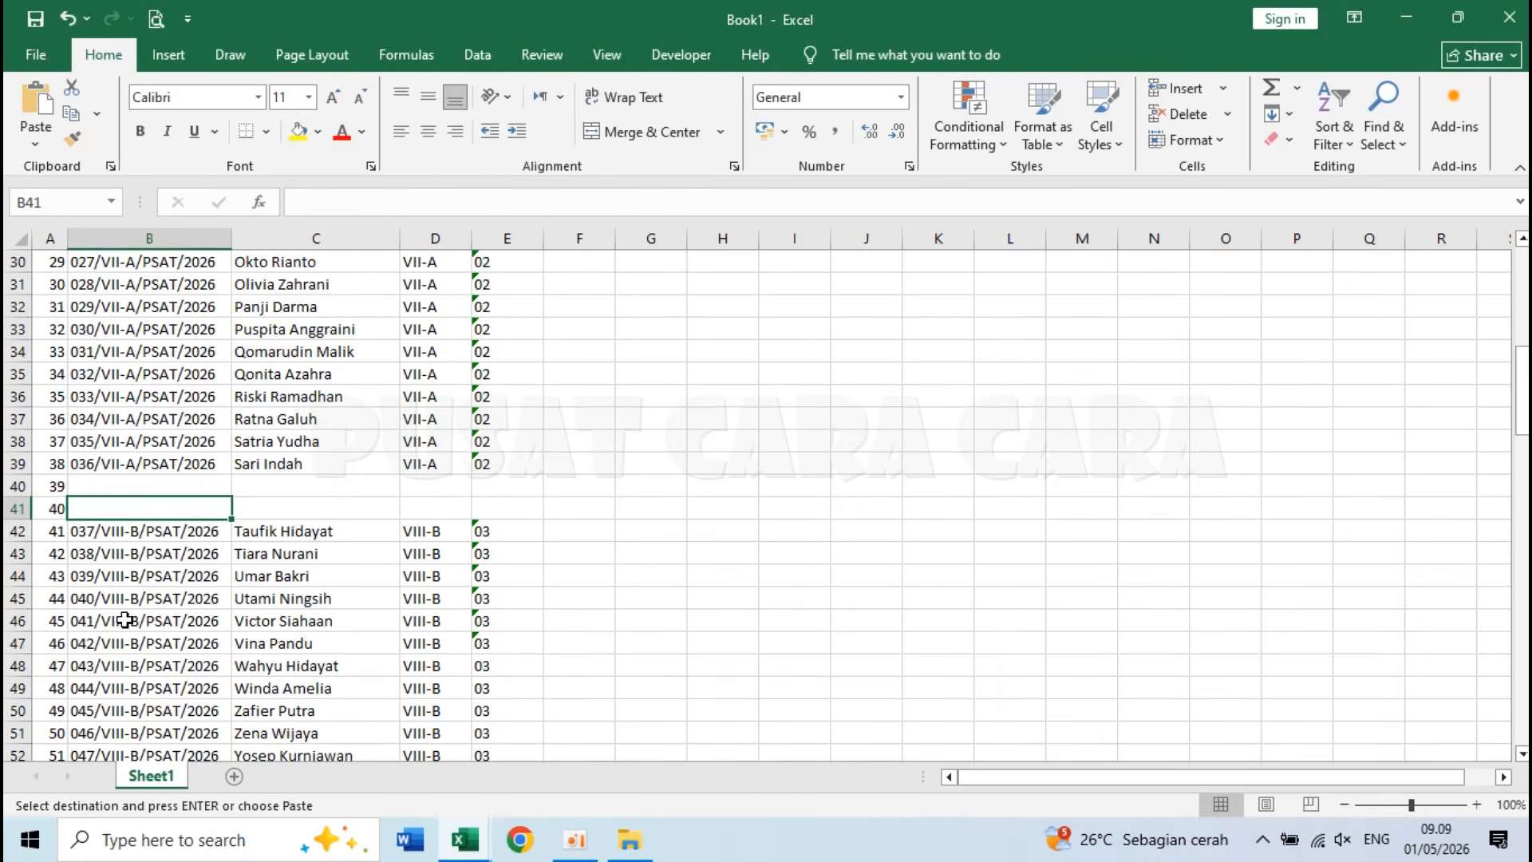
click(475, 540)
scroll(149, 535, down, 5)
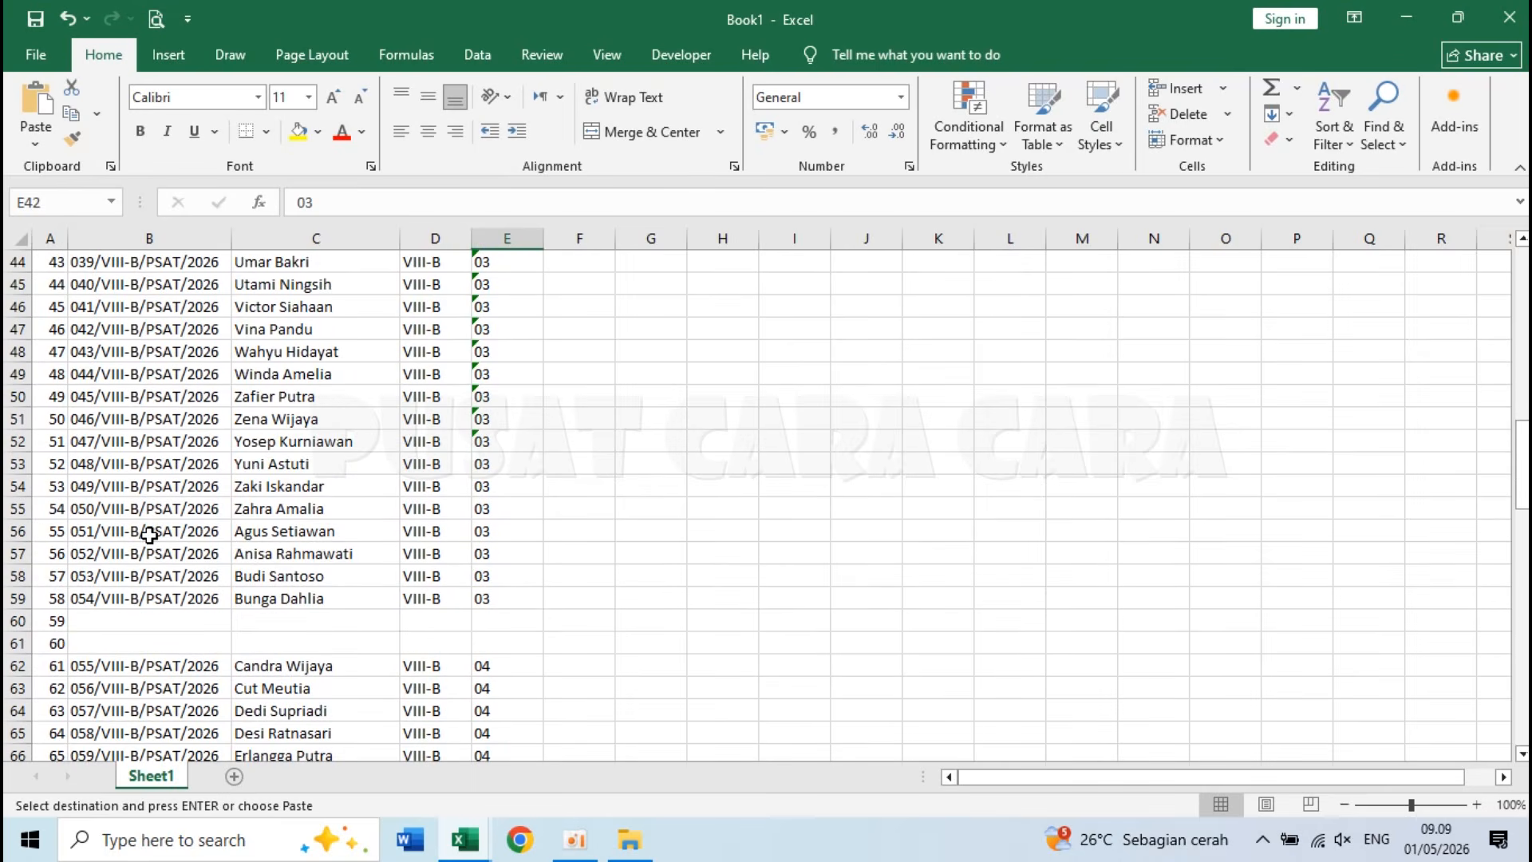
click(143, 599)
key(ctrl+c)
click(198, 625)
click(184, 644)
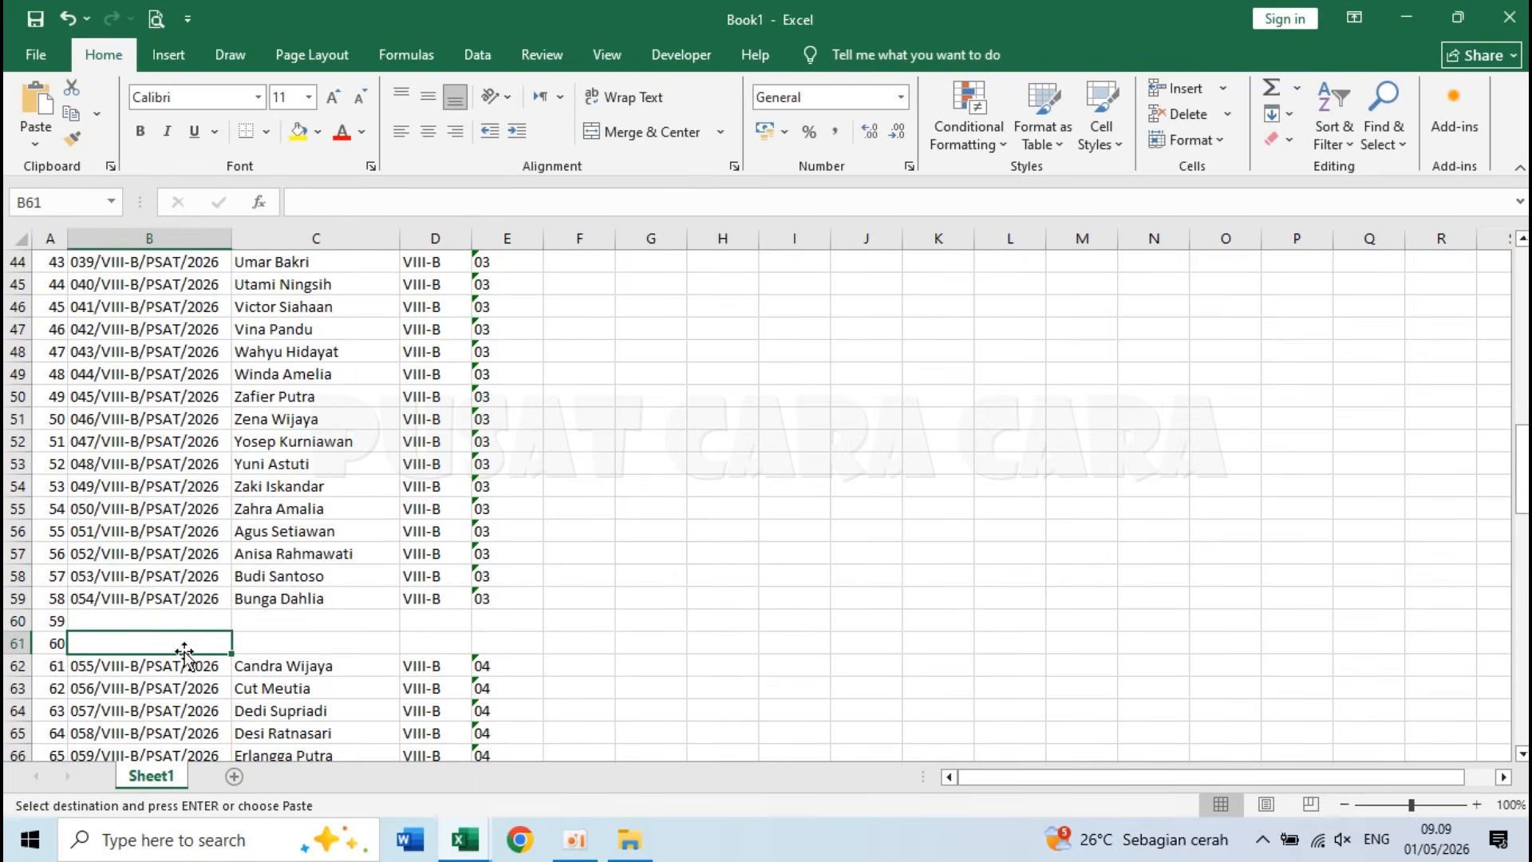
scroll(223, 658, down, 15)
scroll(240, 664, down, 6)
click(109, 569)
click(111, 571)
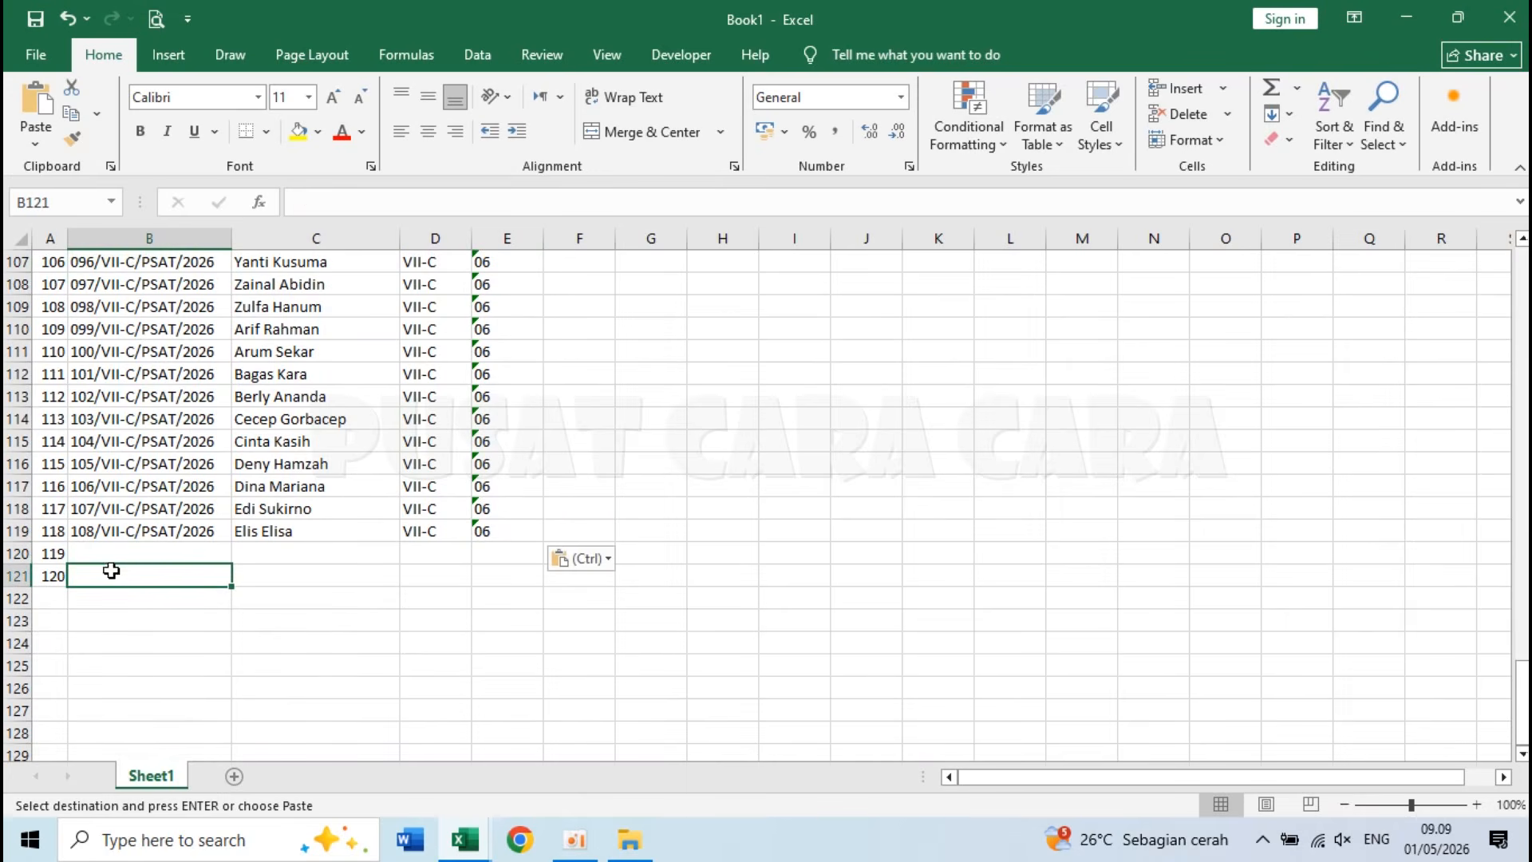
key(ctrl+Home)
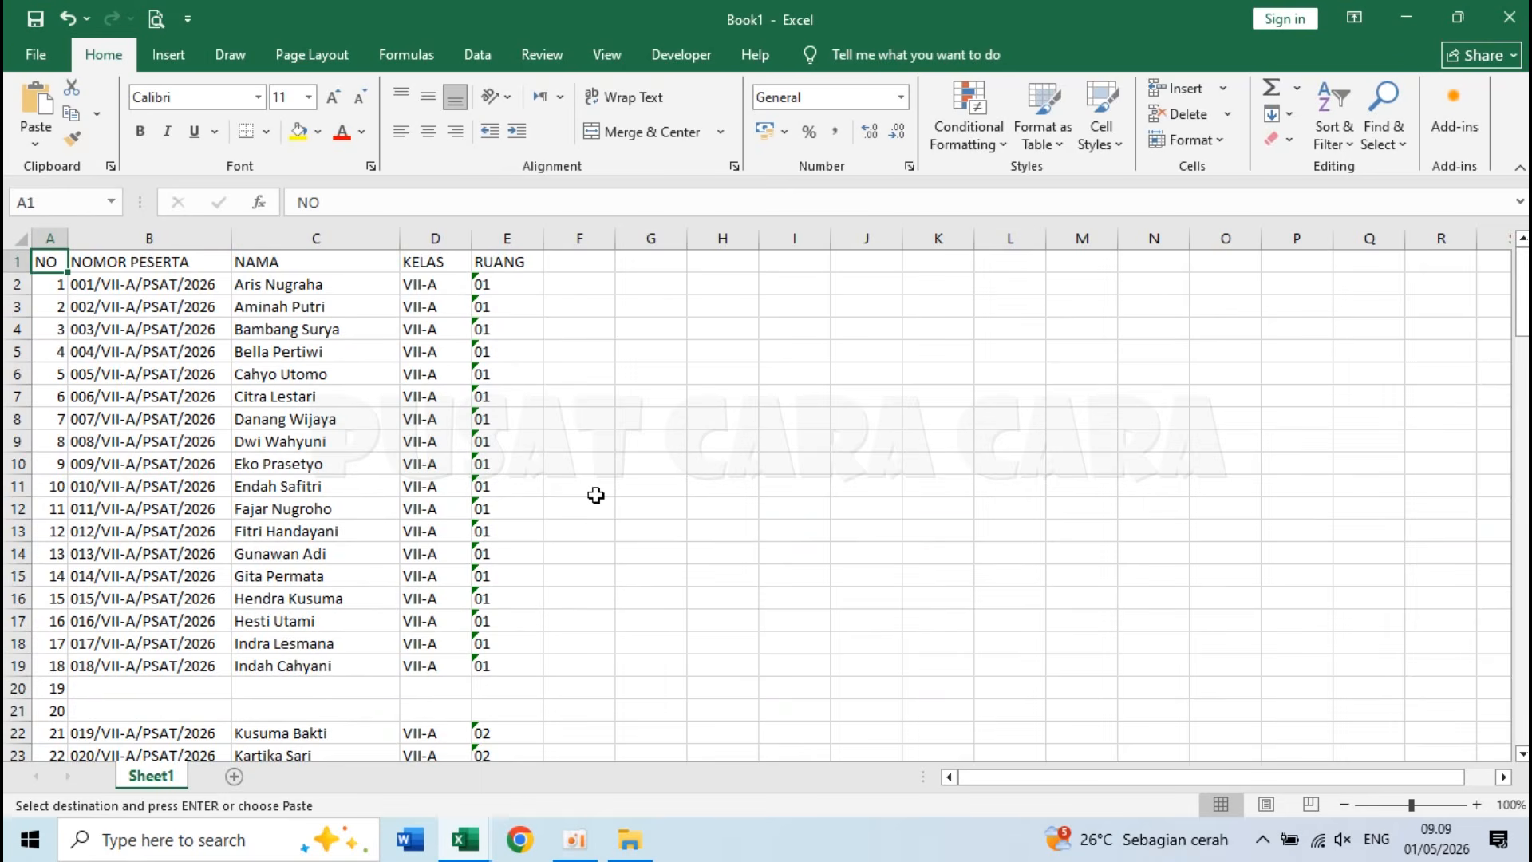
click(42, 50)
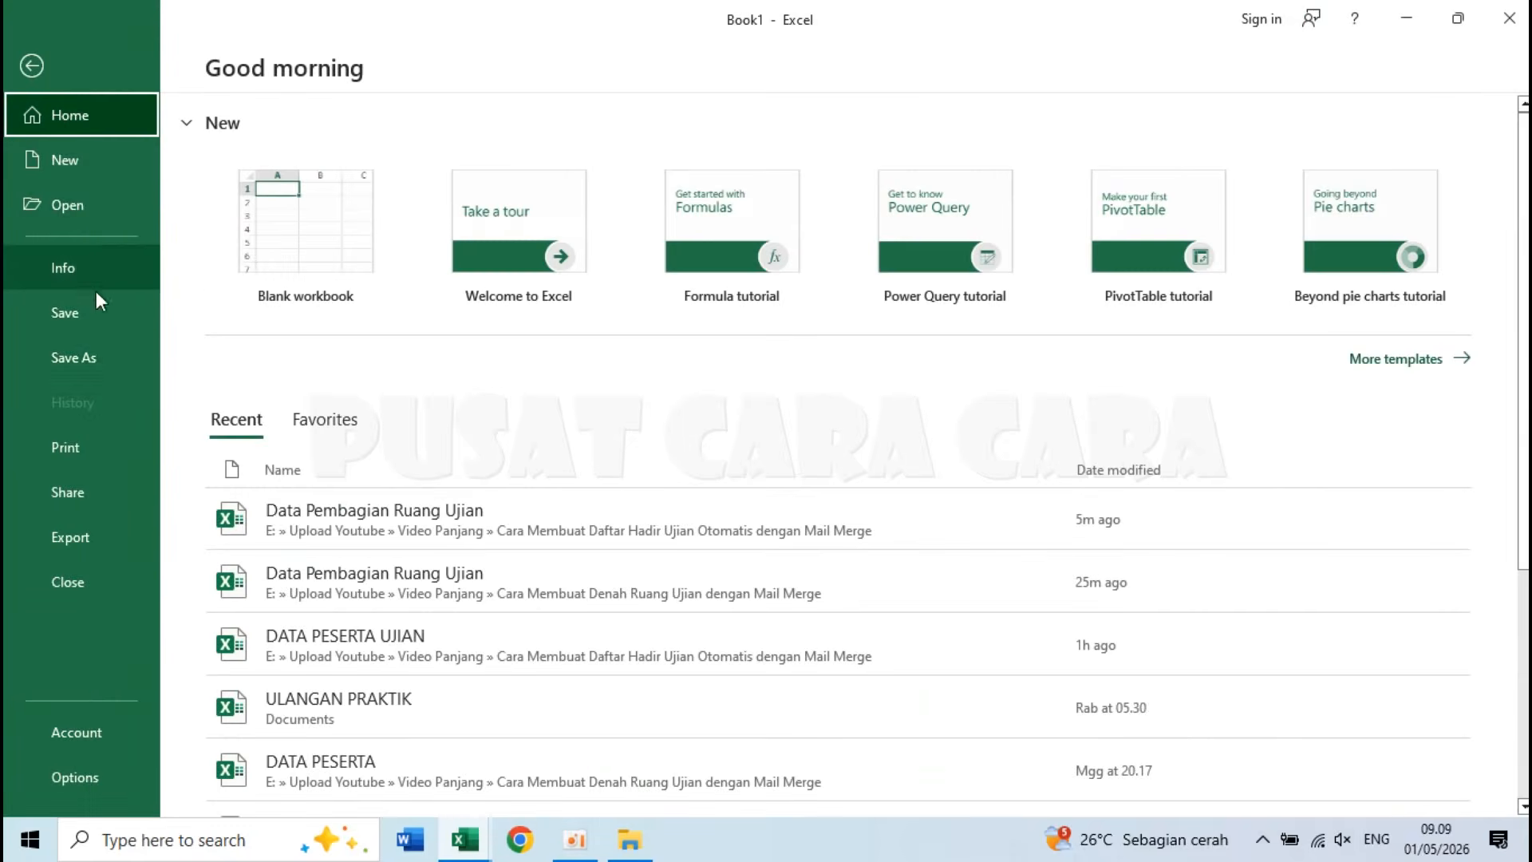
click(104, 346)
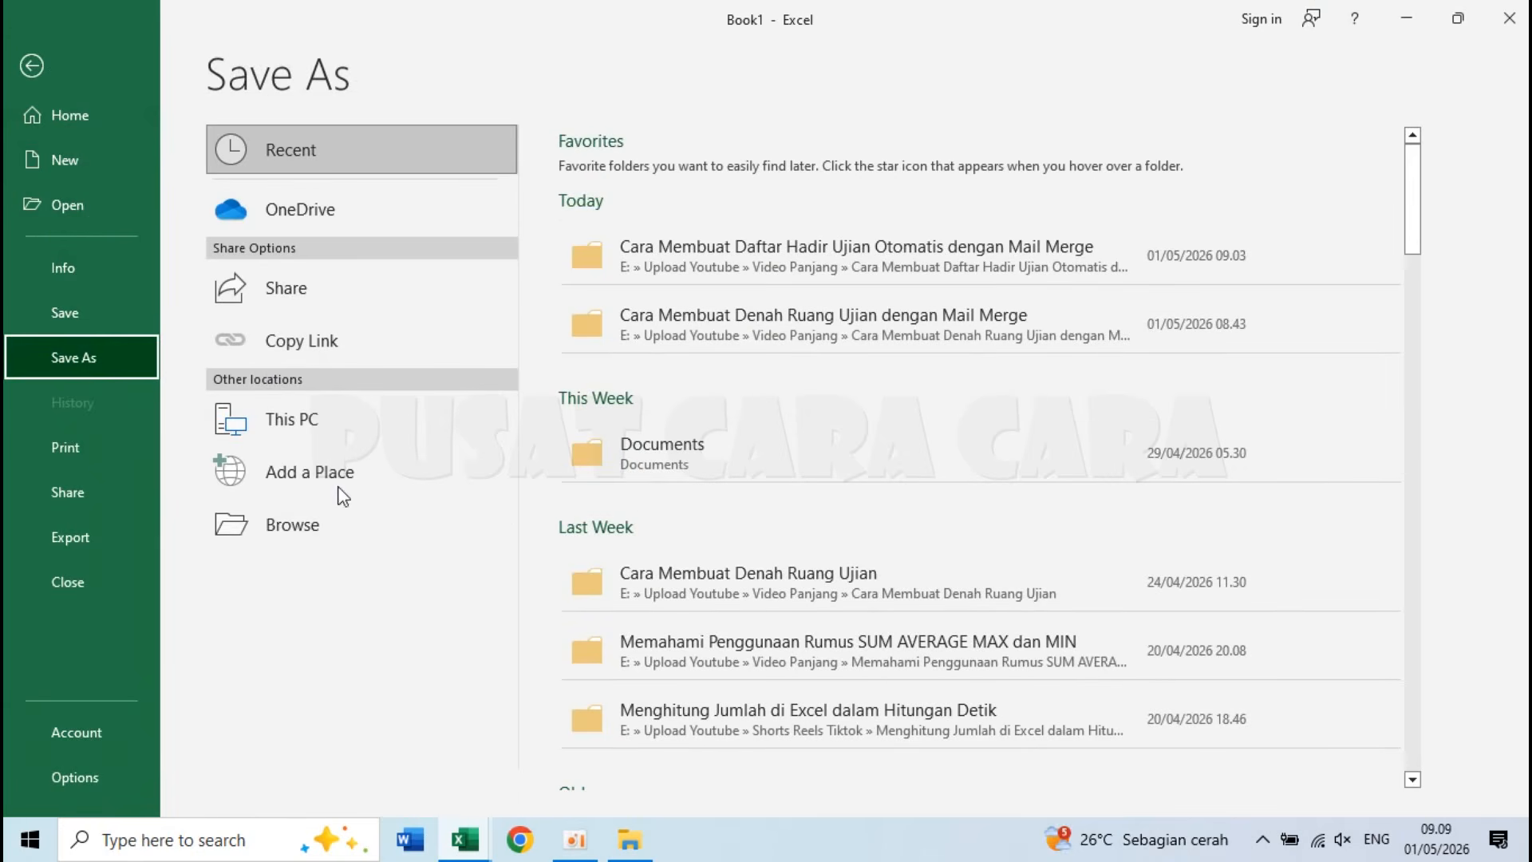
click(338, 531)
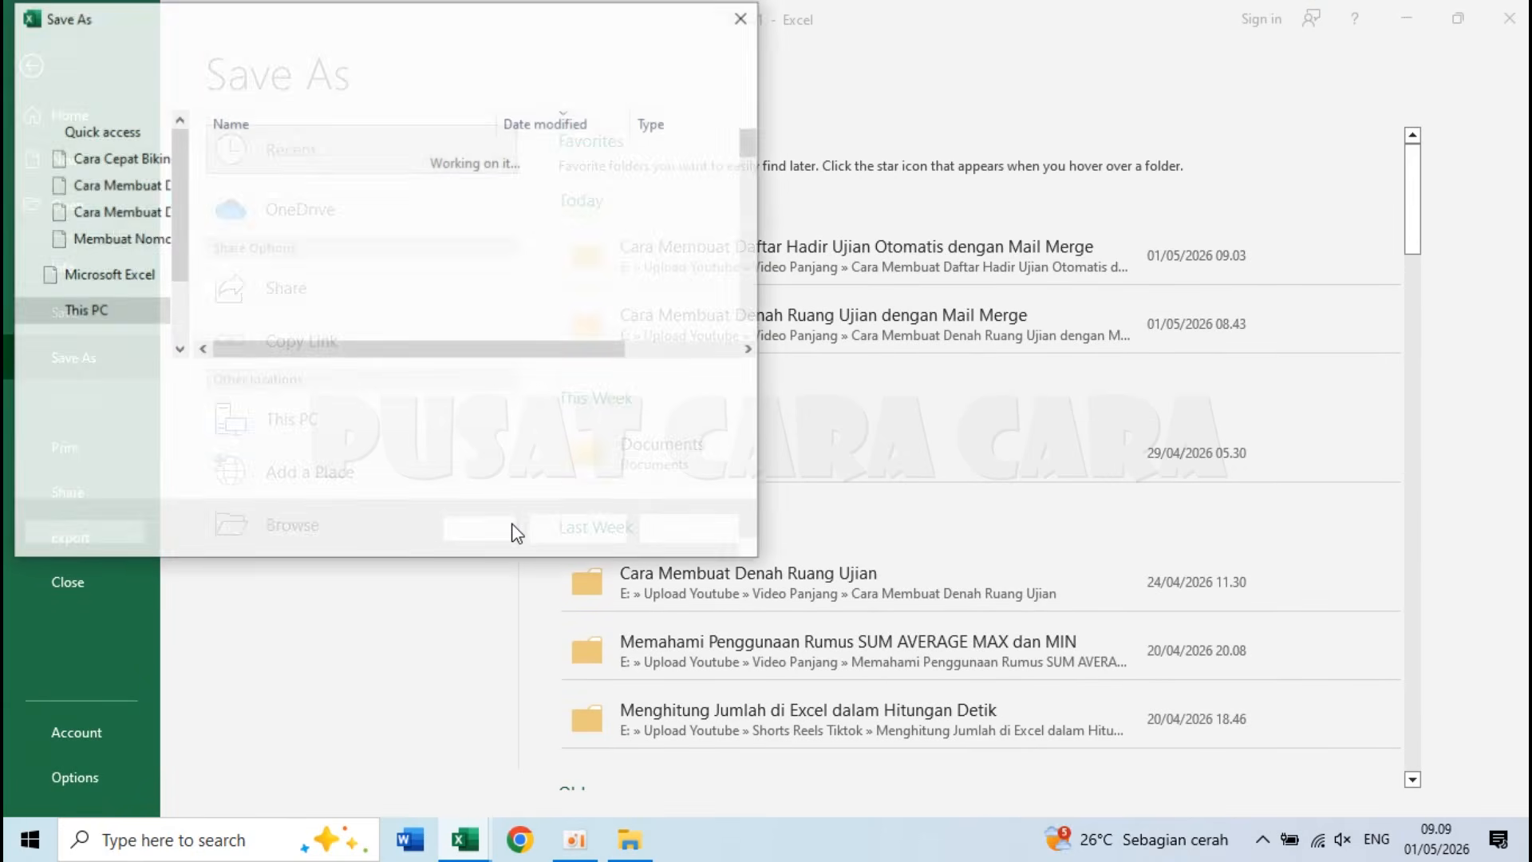
key(Escape)
key(Escape)
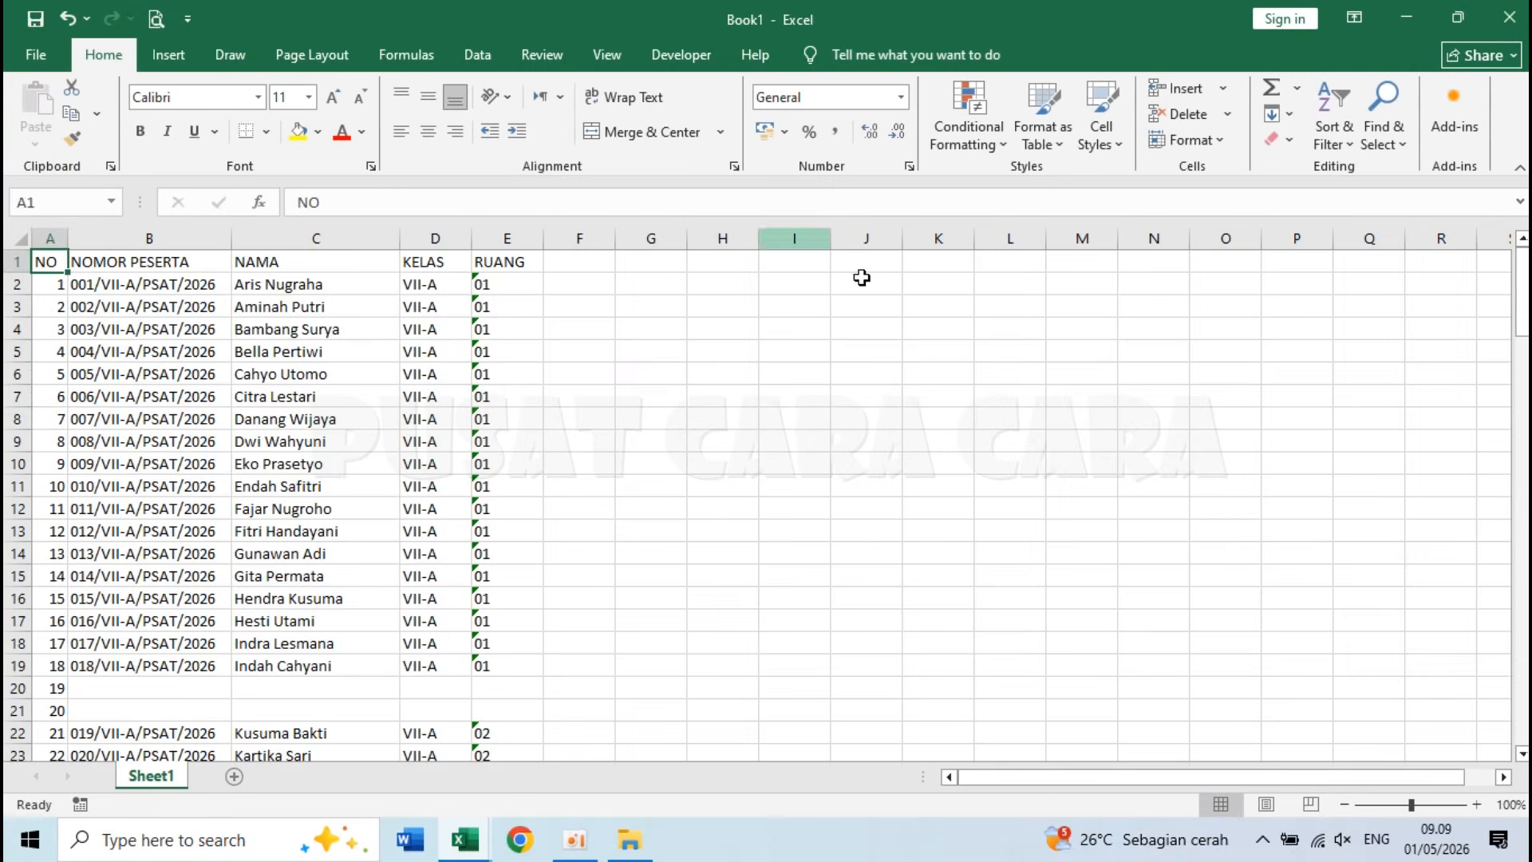
Step: Save the workbook as DATA PESERTA in the folder Cara Membuat Daftar Hadir Ujian Otomatis dengan Mail Merge
click(774, 411)
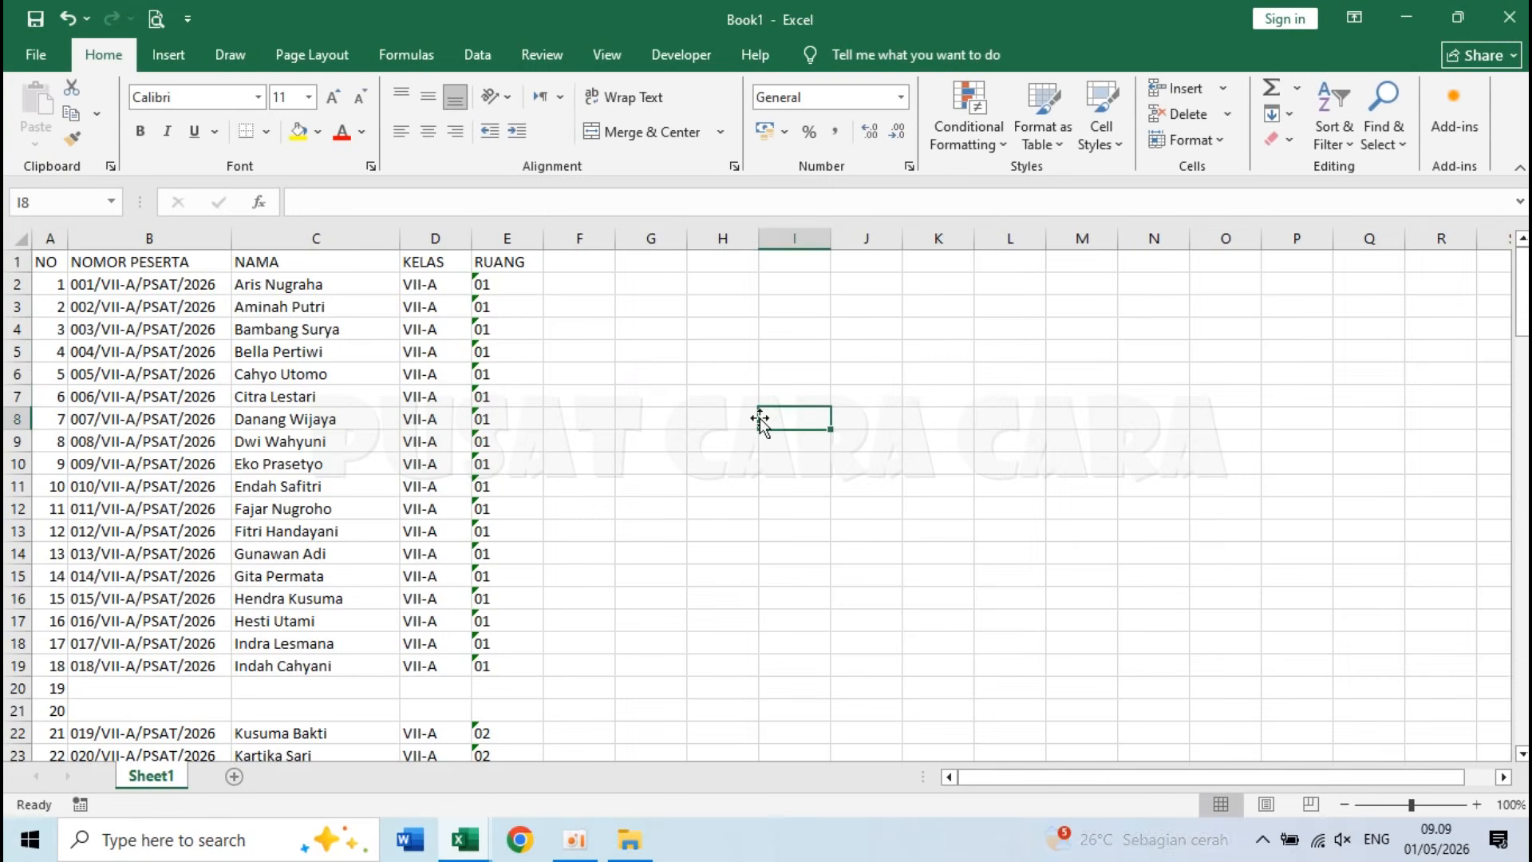
key(F12)
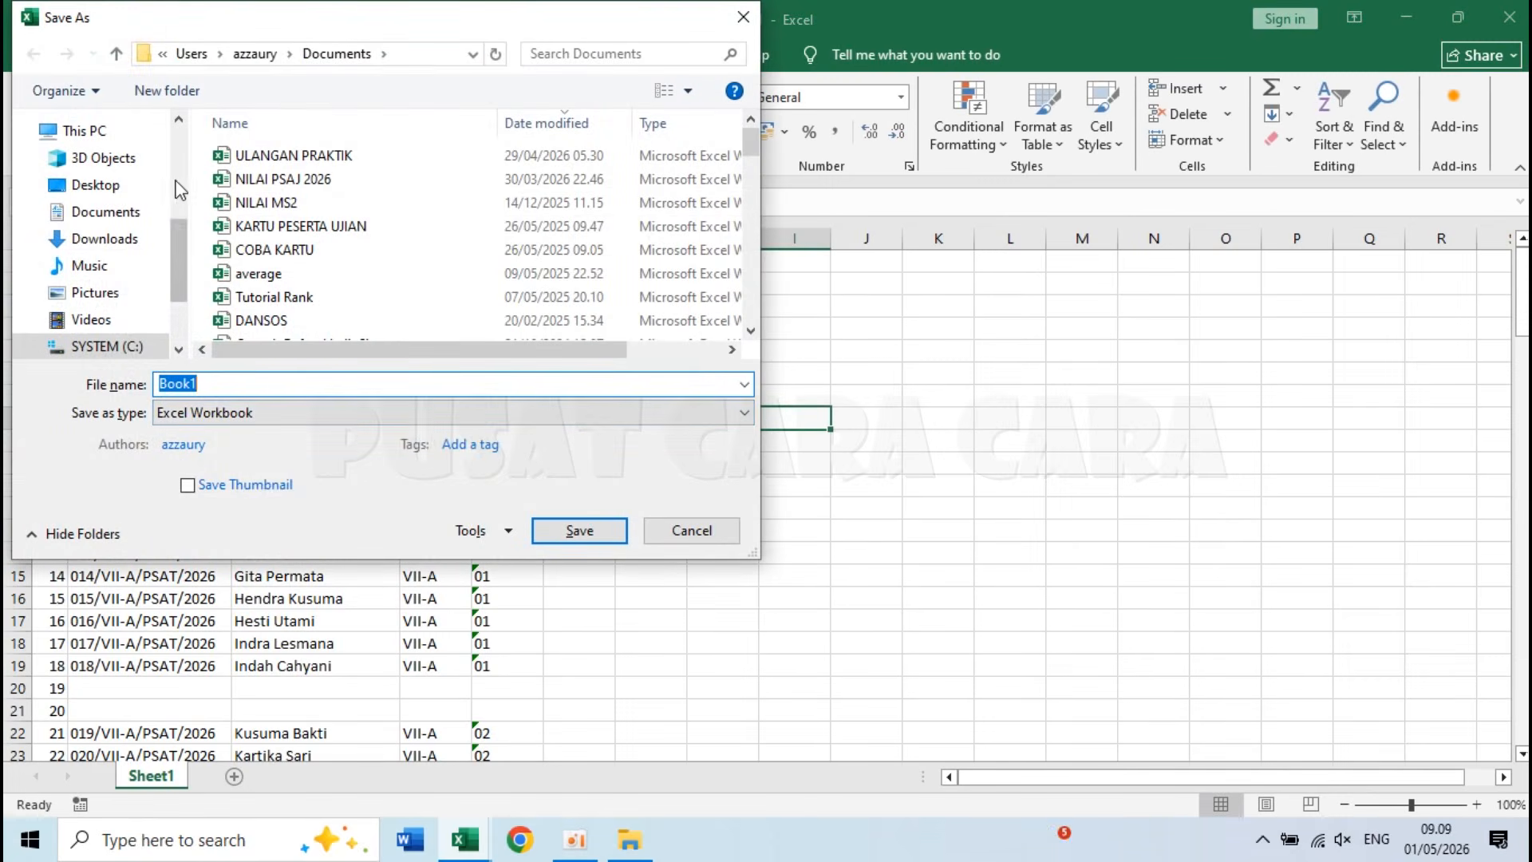
scroll(178, 177, up, 3)
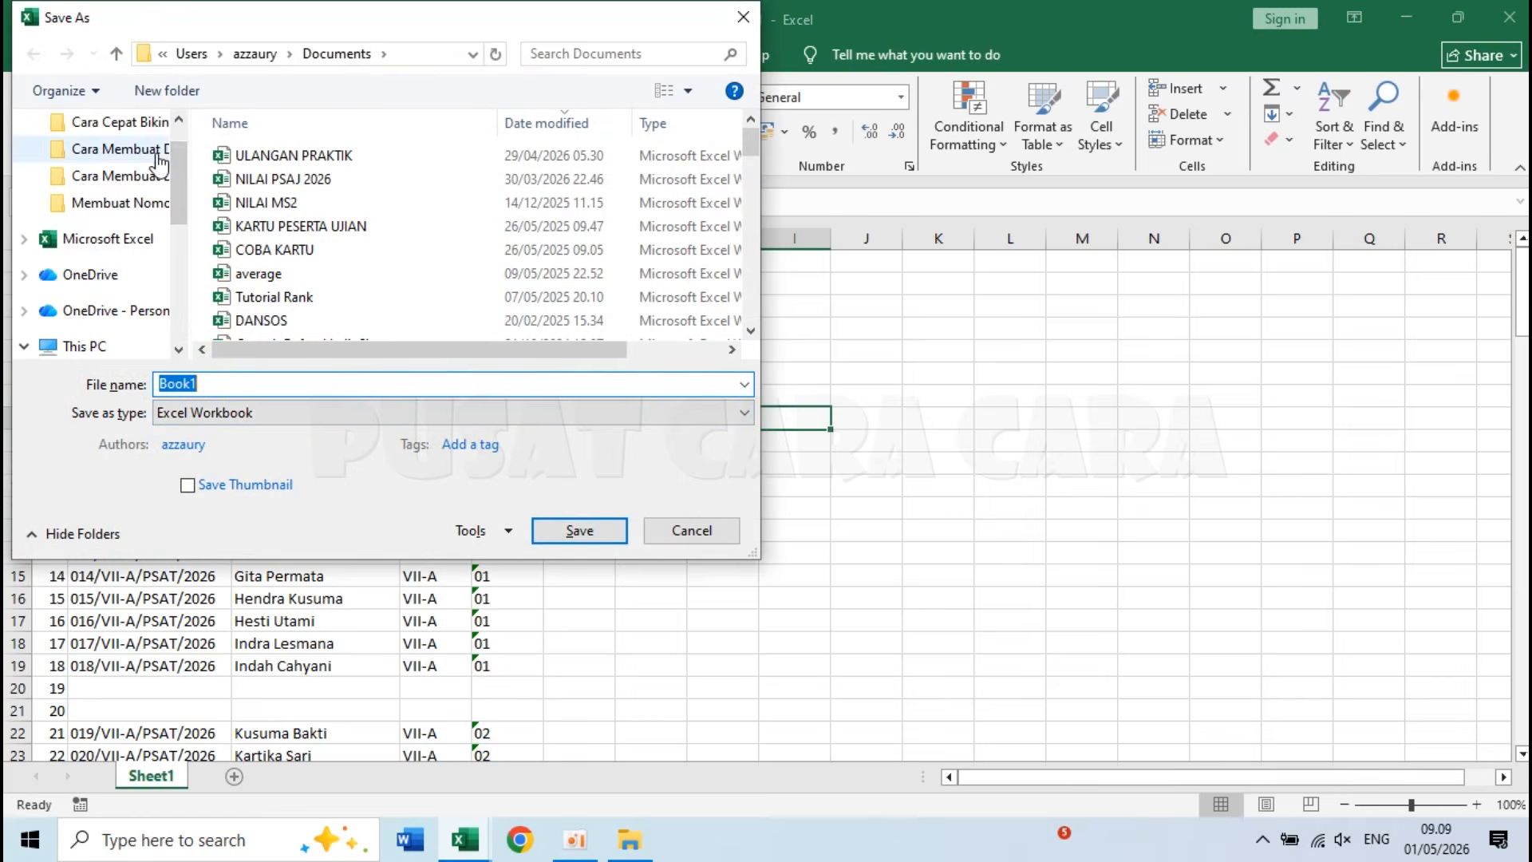
click(152, 150)
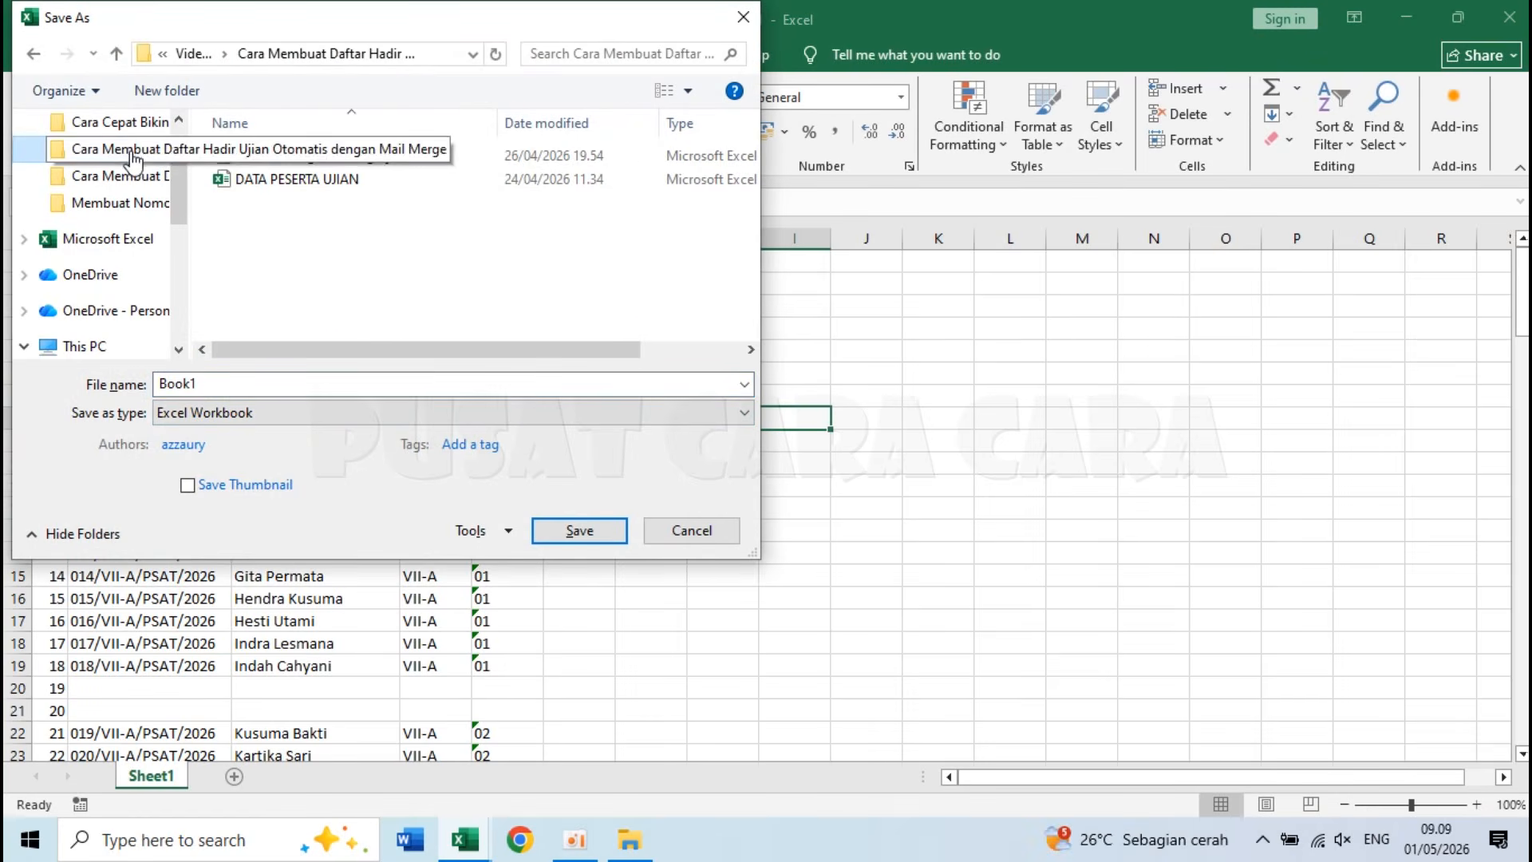
double_click(237, 387)
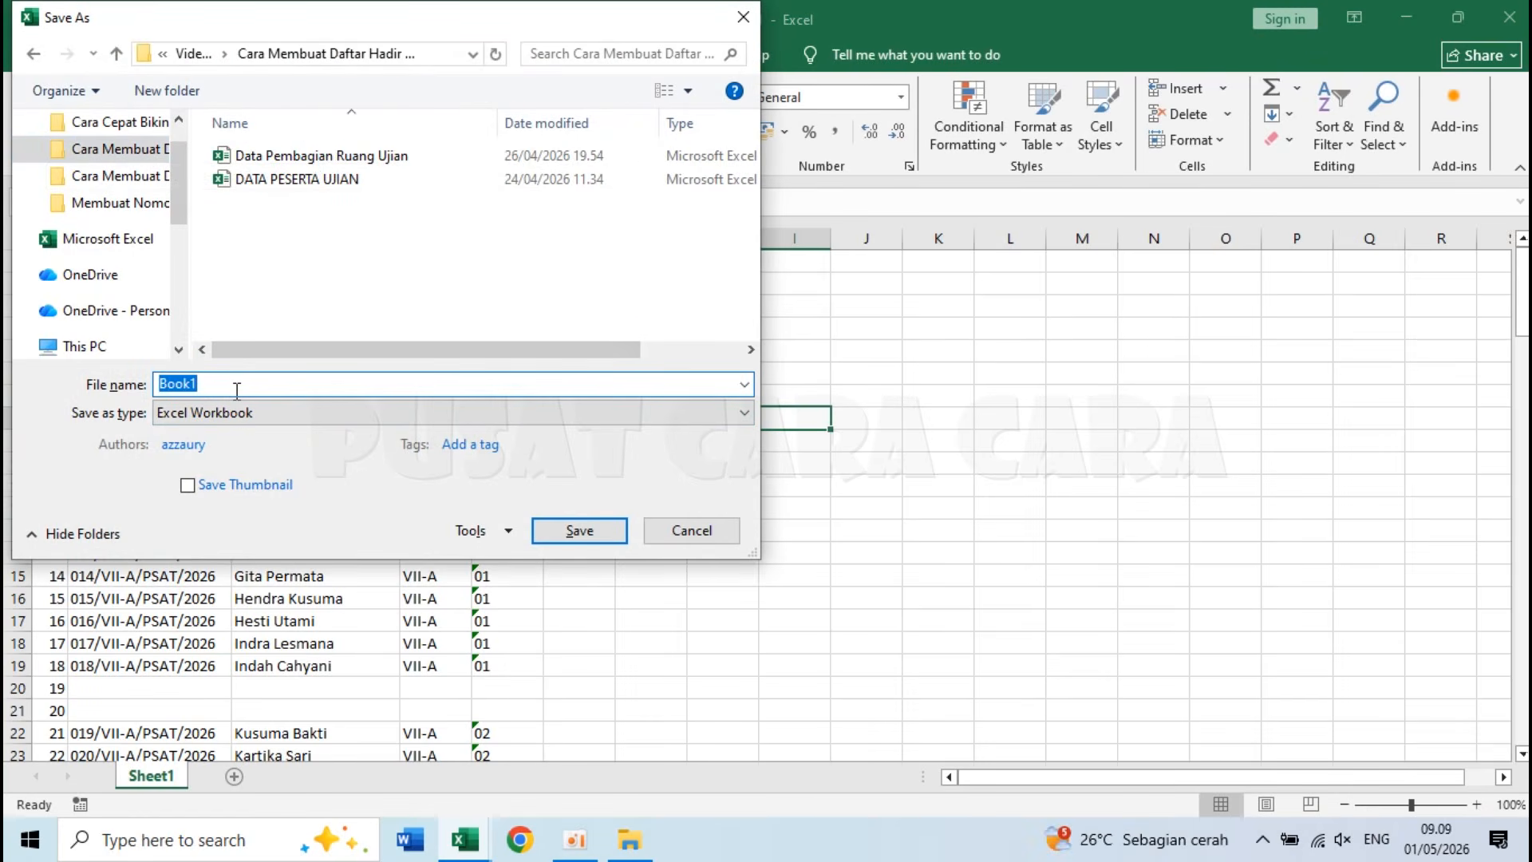
text(DATA PESERTA)
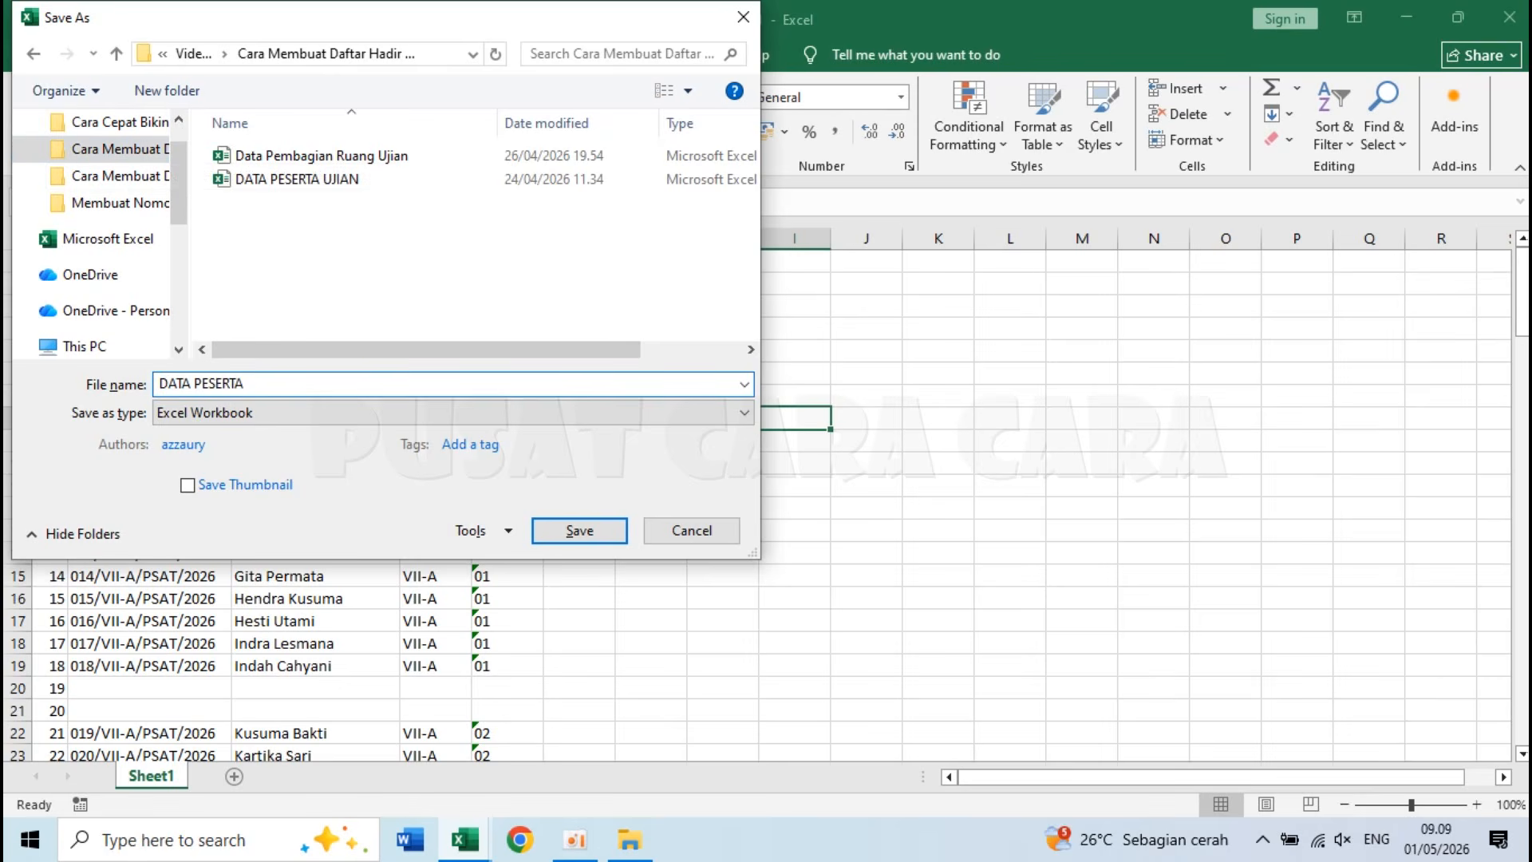
click(578, 533)
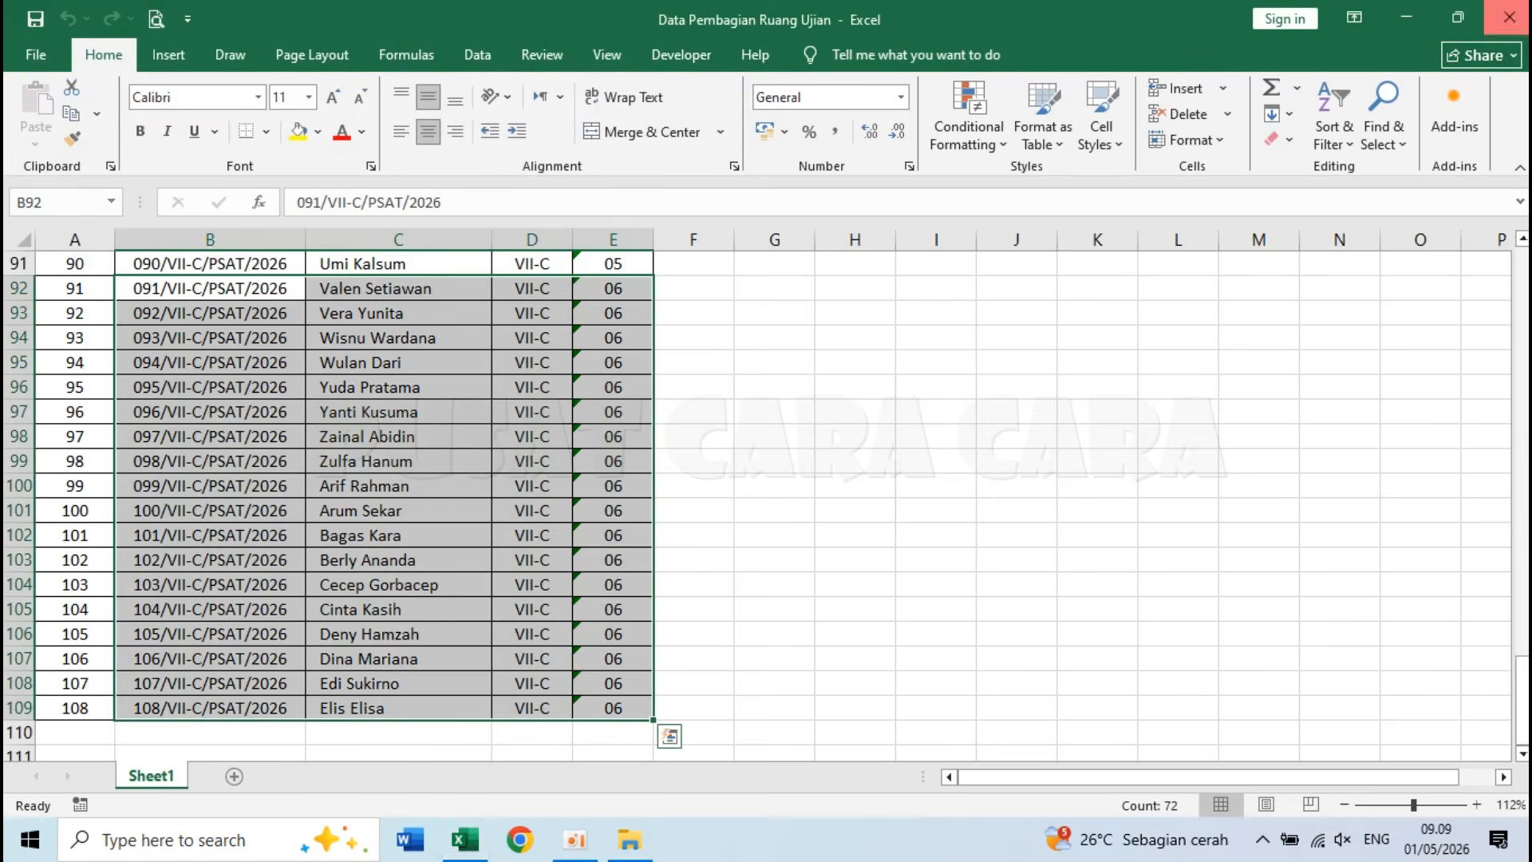
Step: Close the source workbook Data Pembagian Ruang Ujian and minimize the folder window to reach the desktop
key(alt+F4)
click(802, 452)
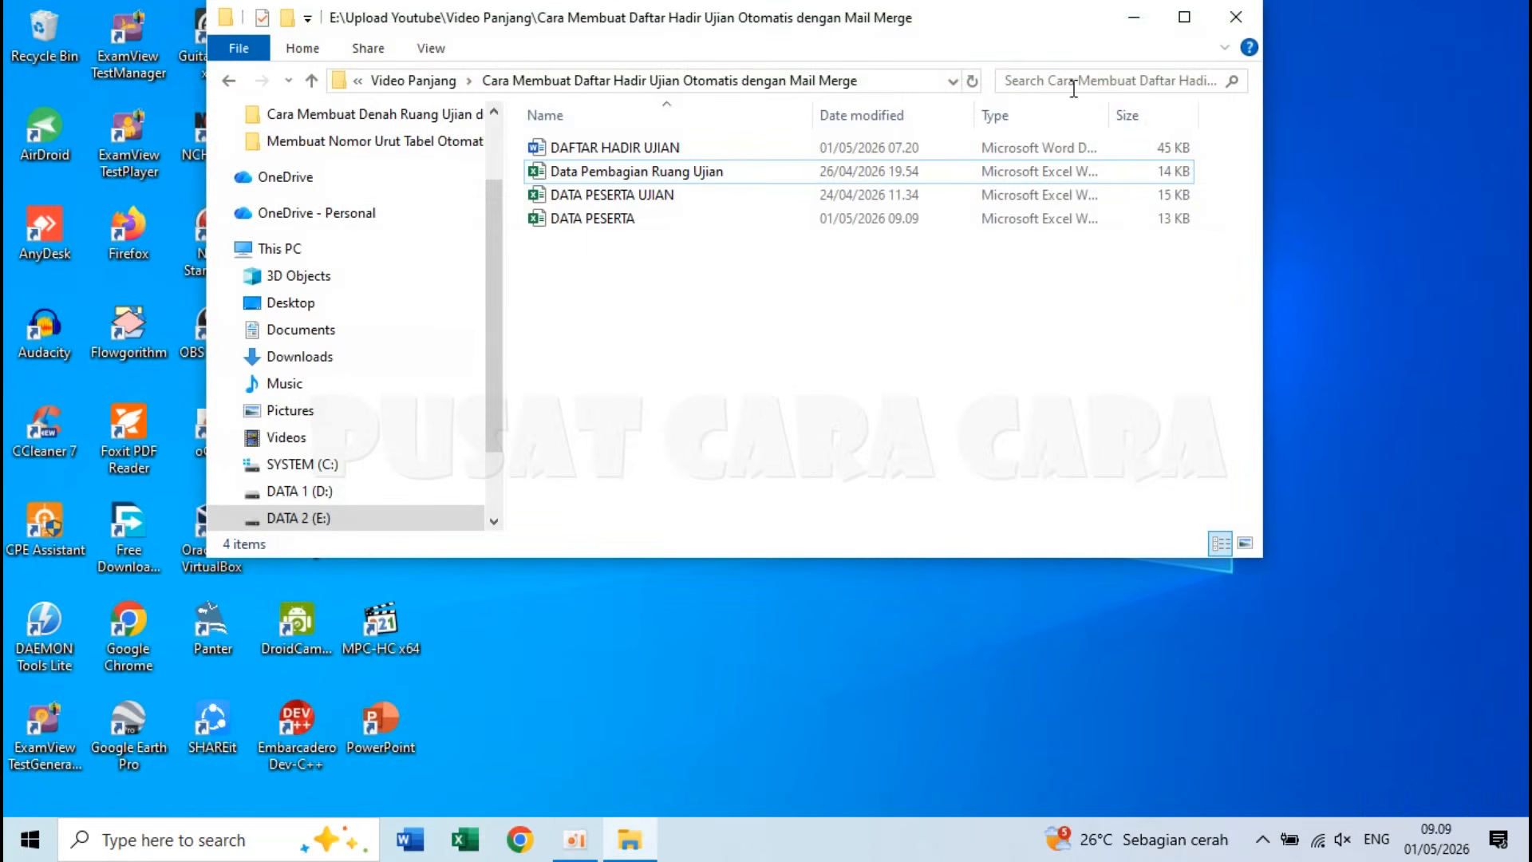
click(1126, 20)
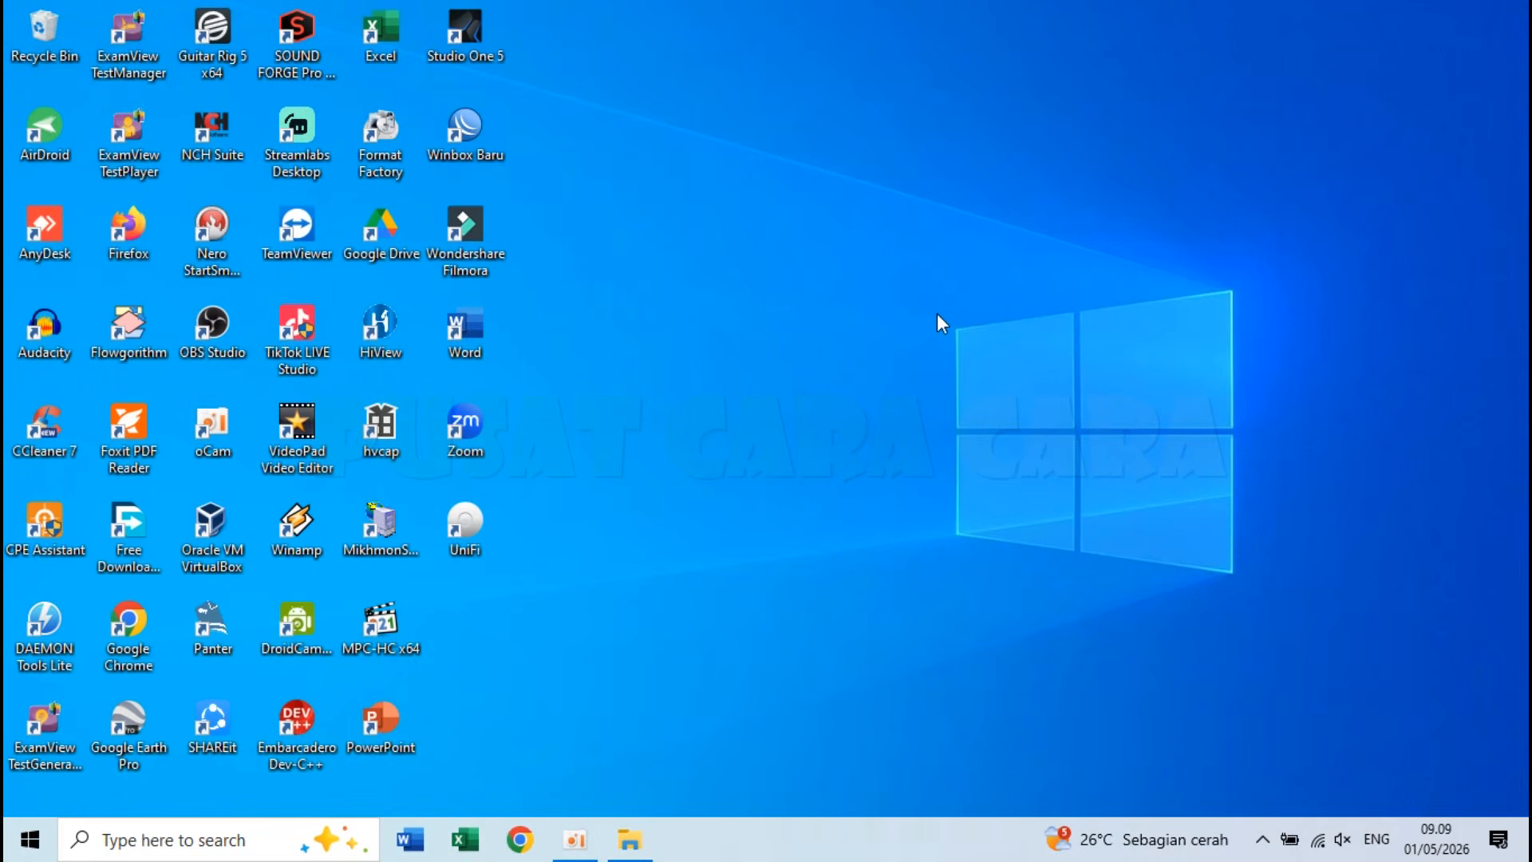
Step: Switch to Word, create a blank document and apply the No Spacing style to it
double_click(477, 321)
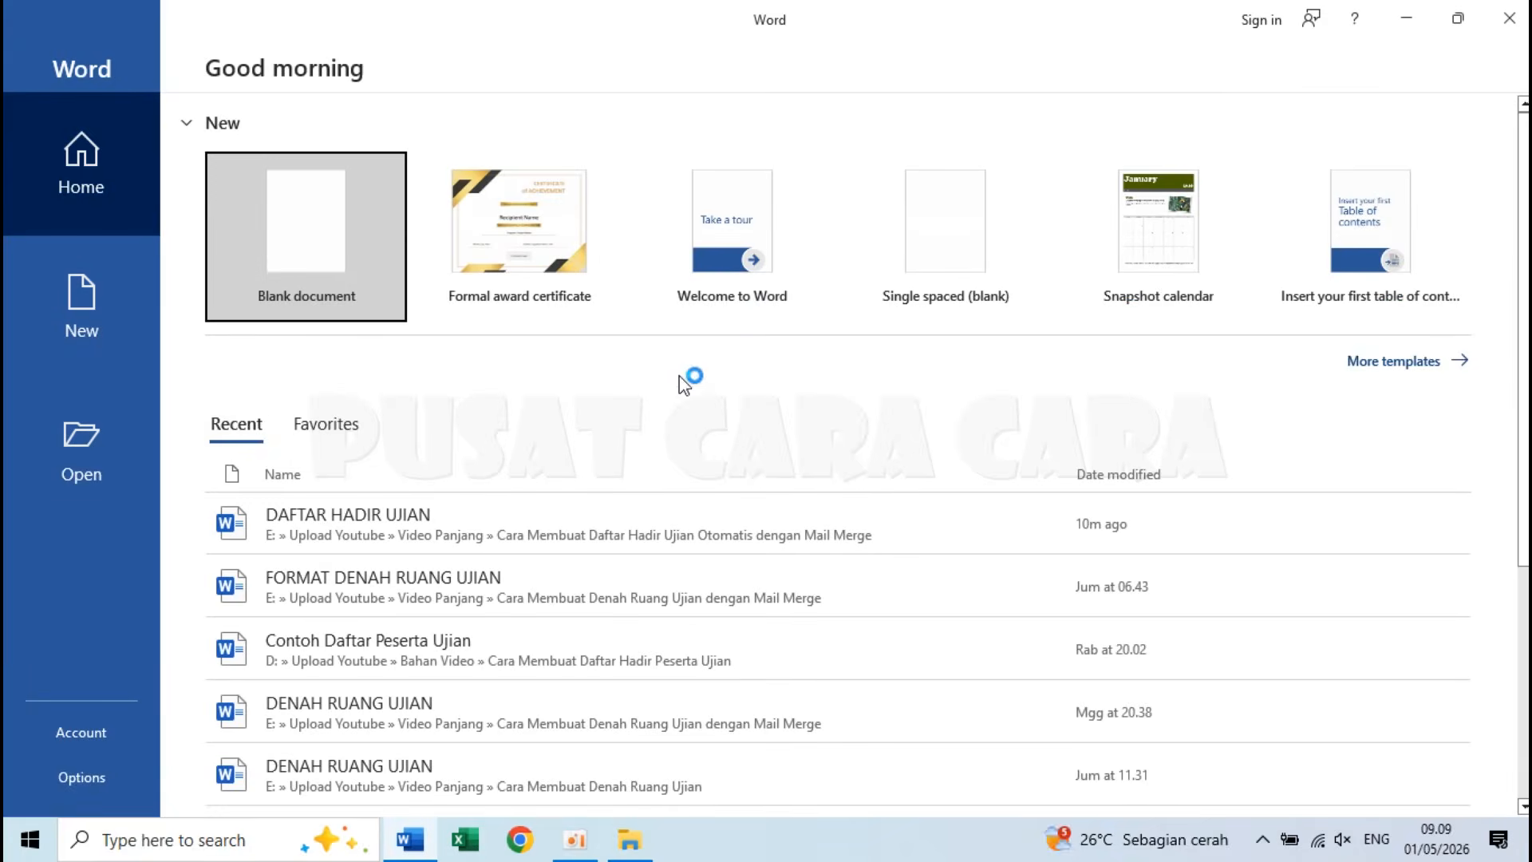
click(296, 224)
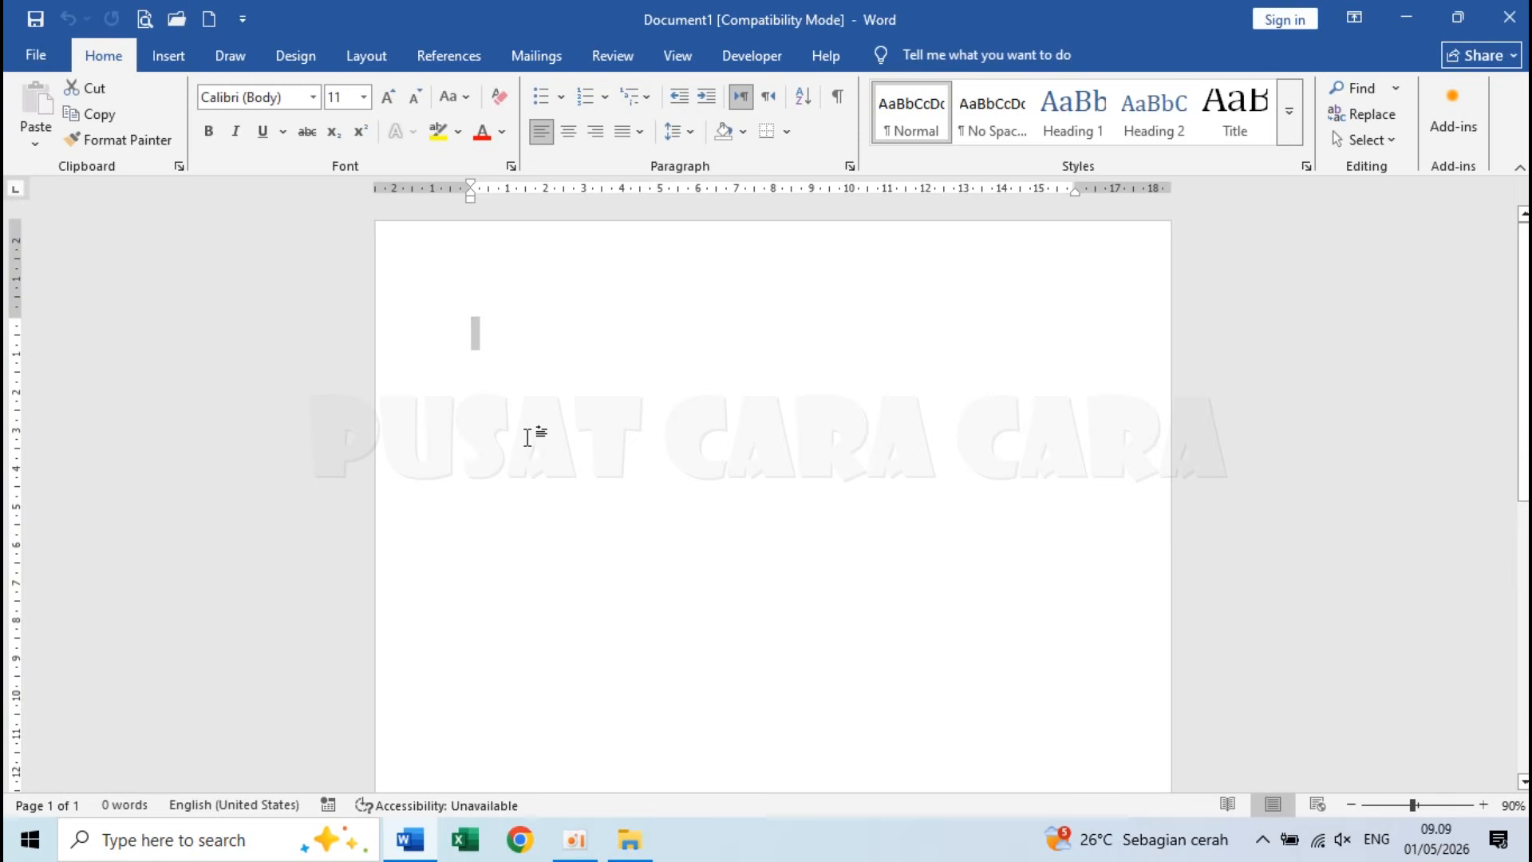
click(998, 114)
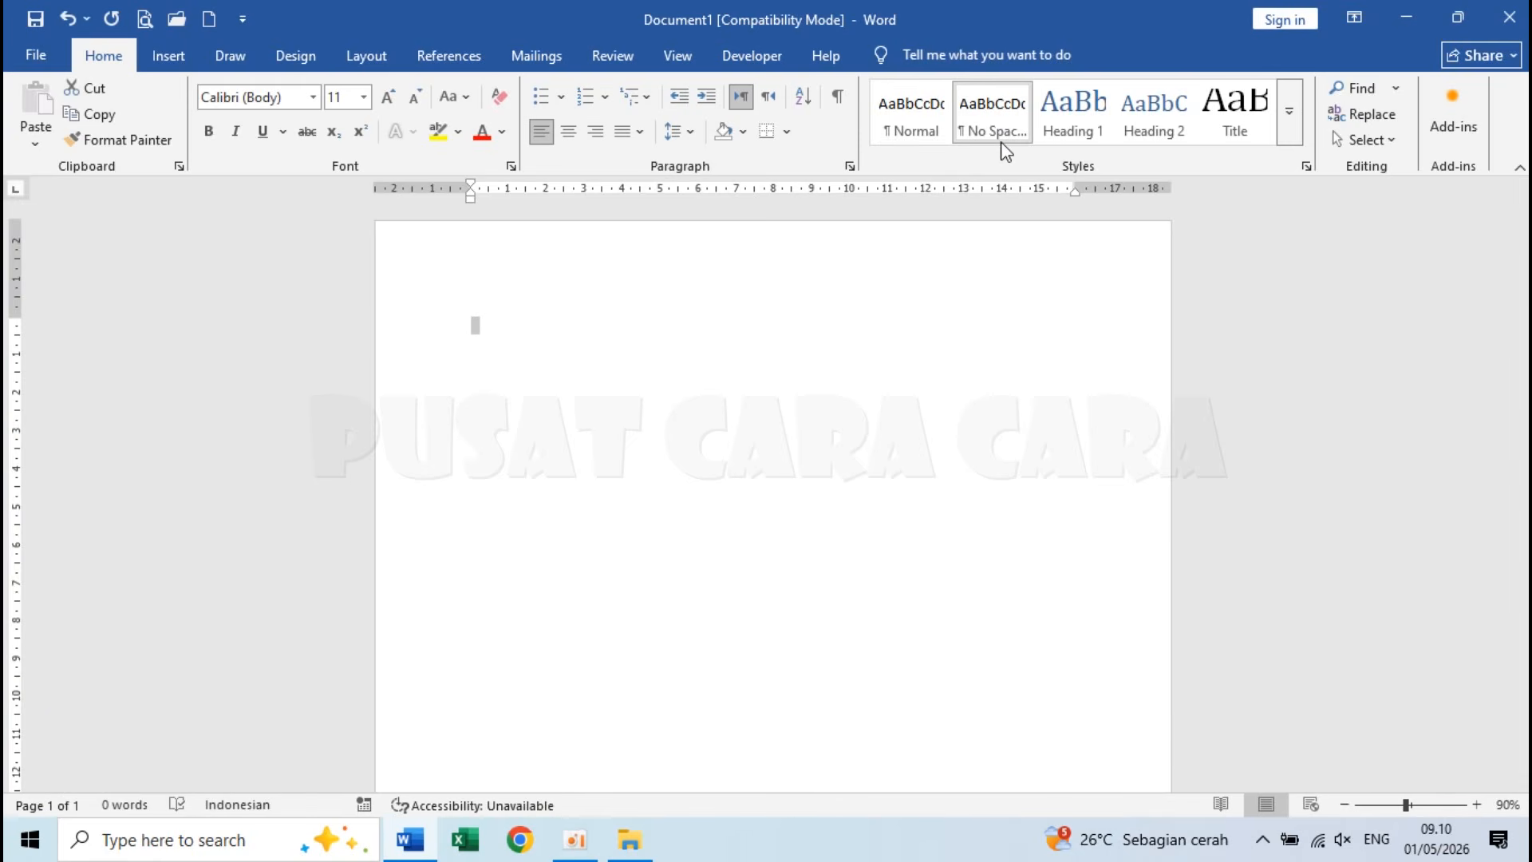
click(501, 337)
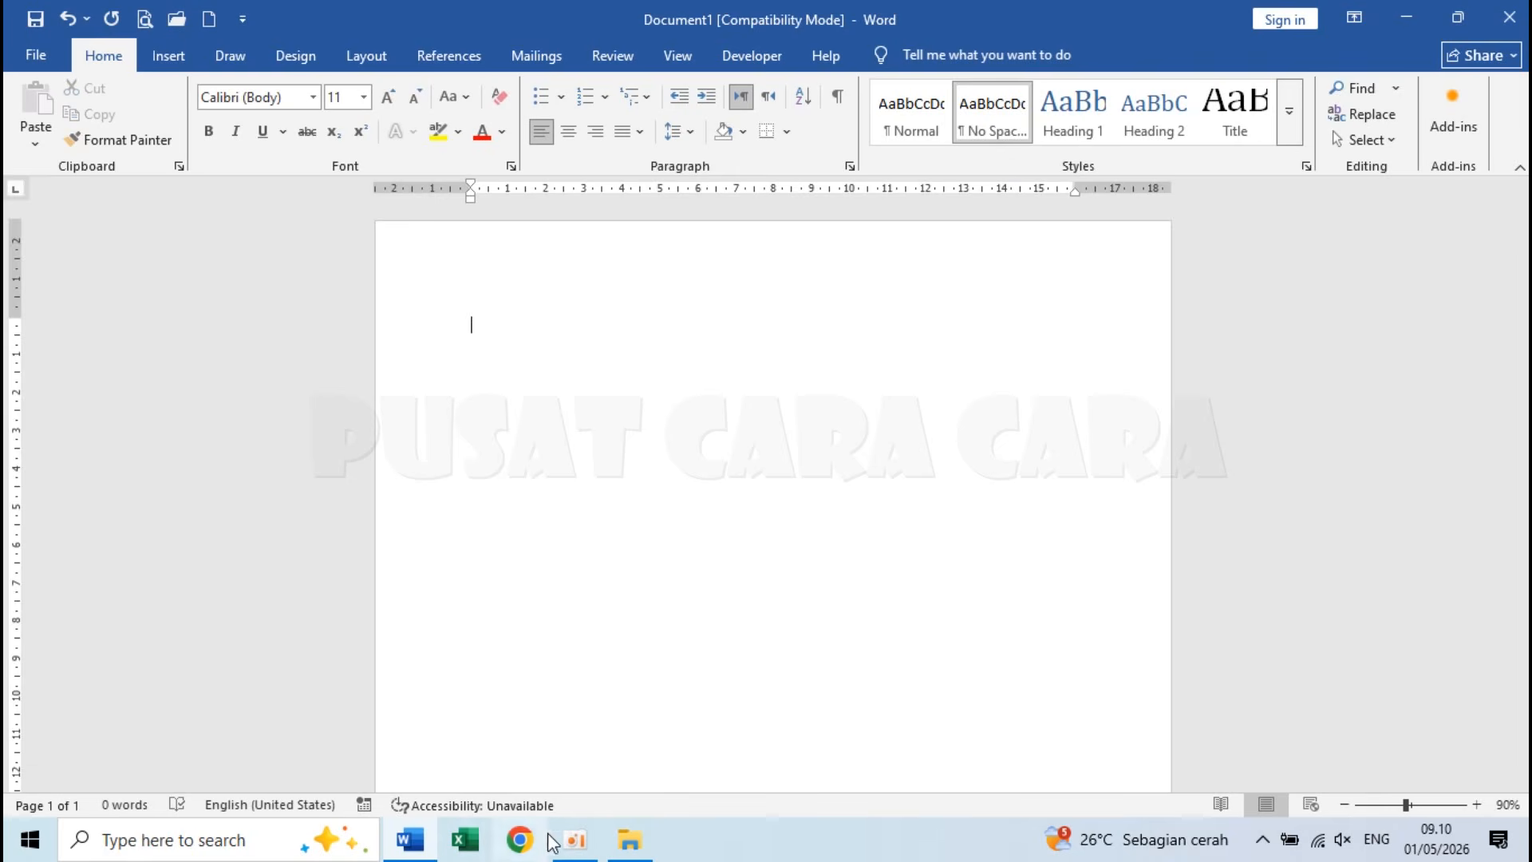
Step: Open the recent document DAFTAR HADIR UJIAN, examine its letterhead, room box and participant table layout, and close it
click(39, 55)
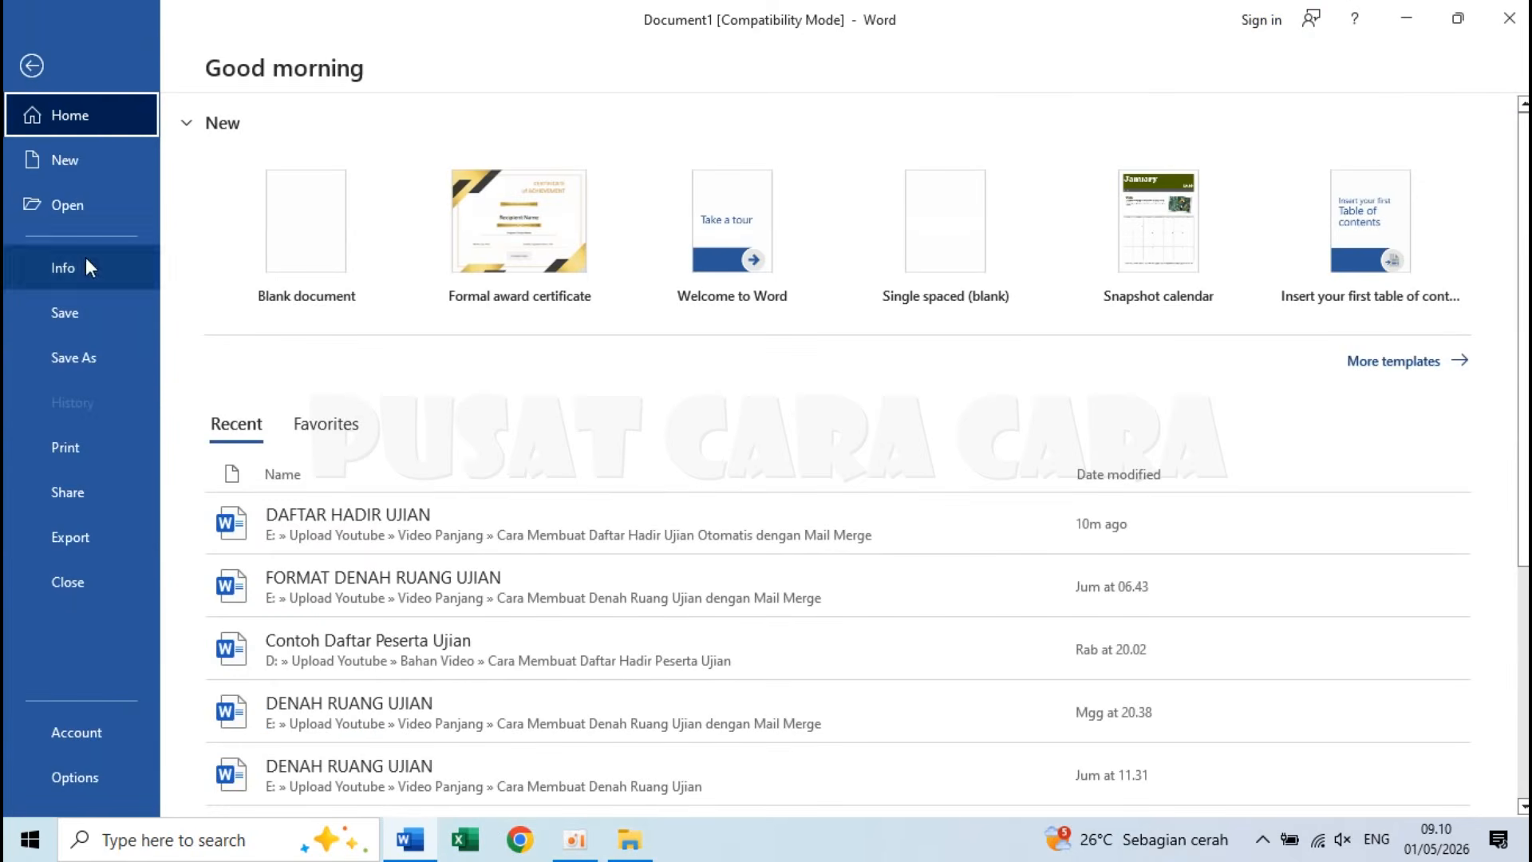
click(444, 515)
click(821, 519)
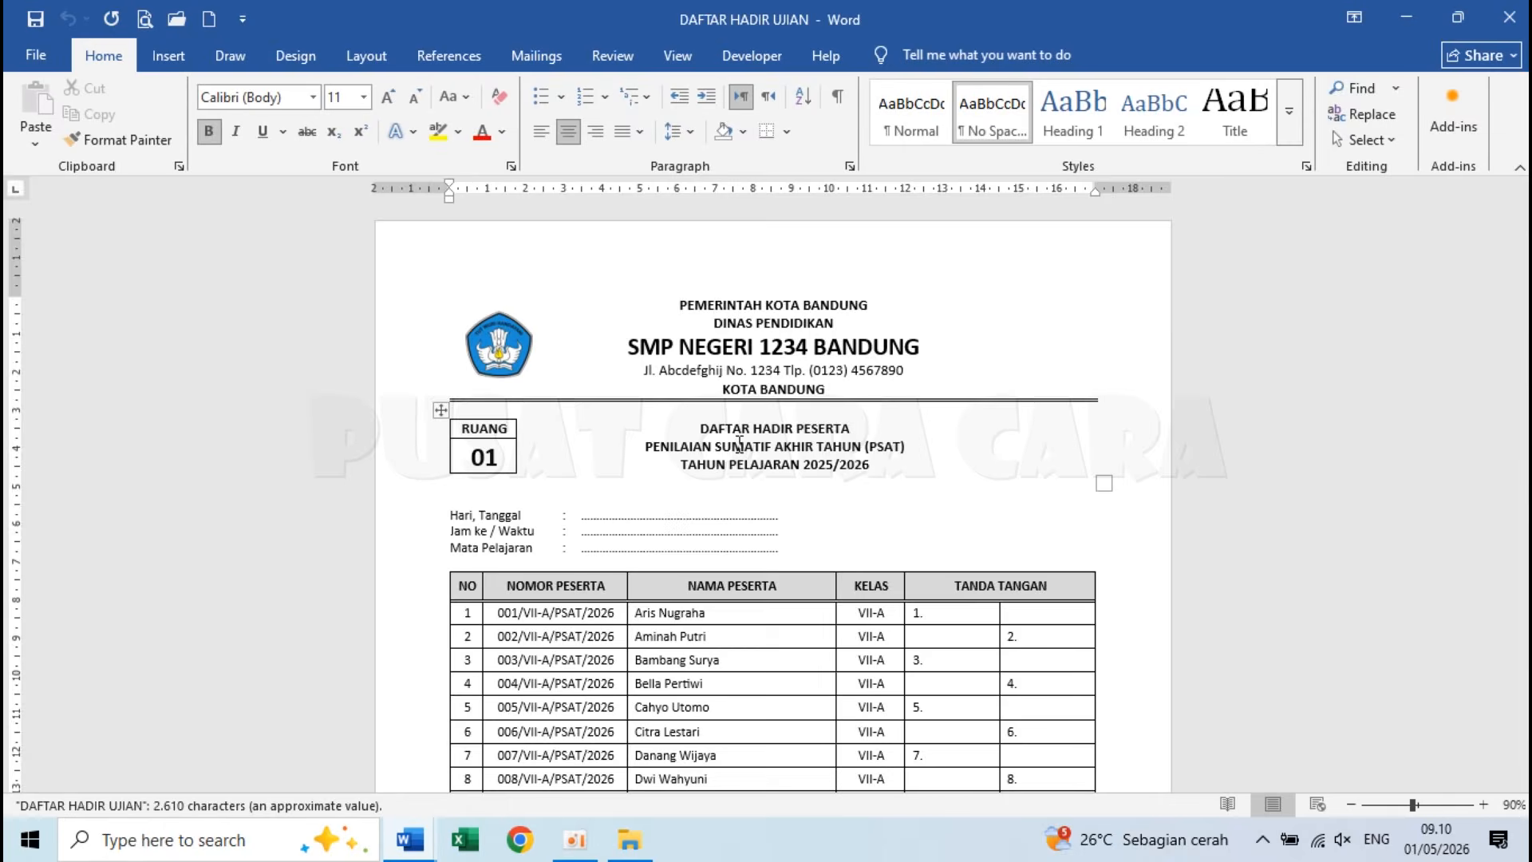
scroll(751, 331, up, 3)
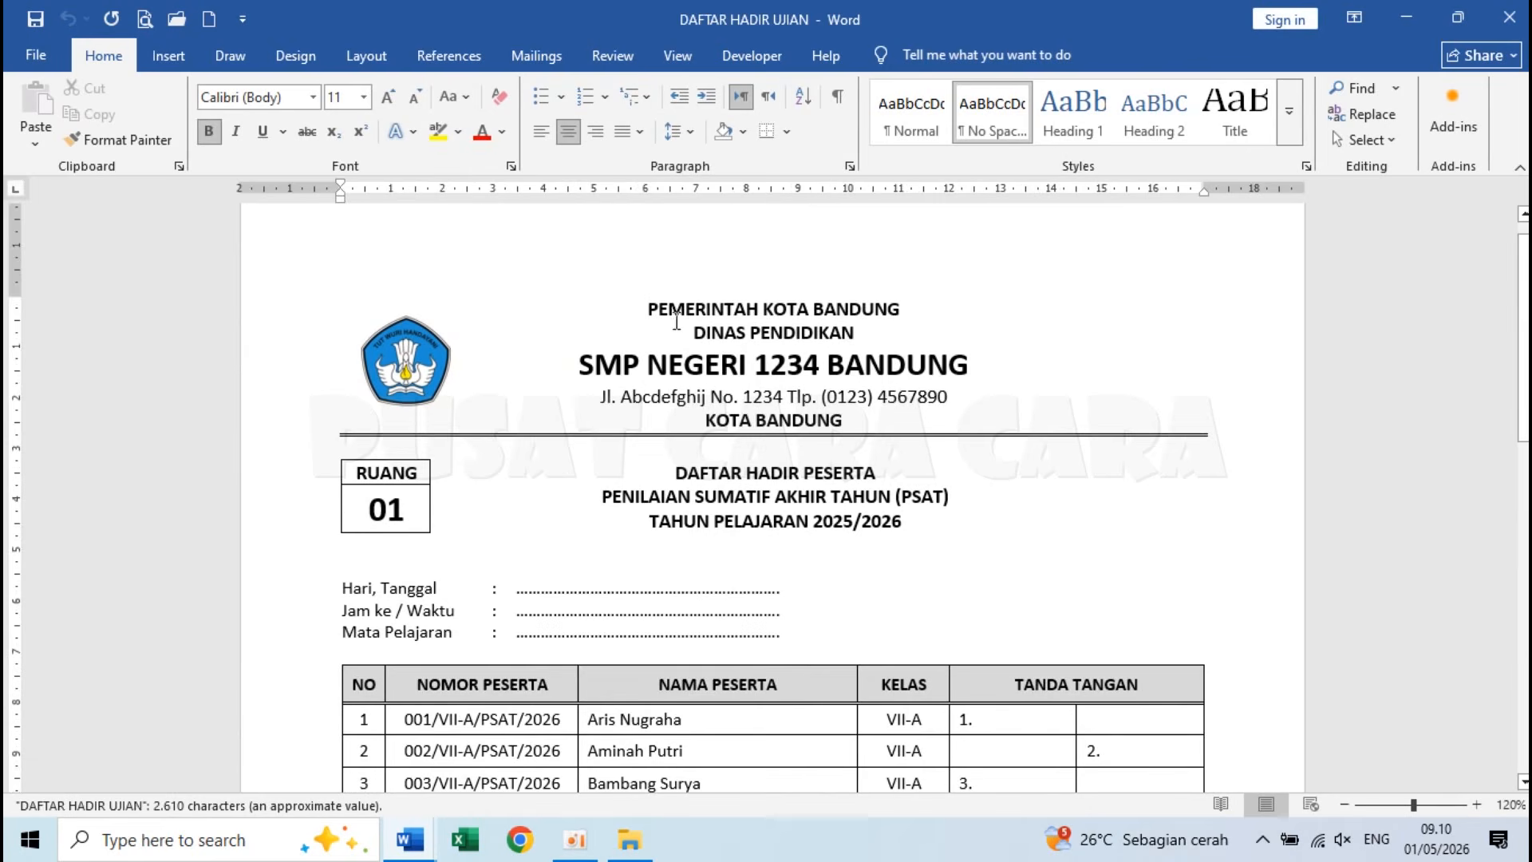
click(689, 471)
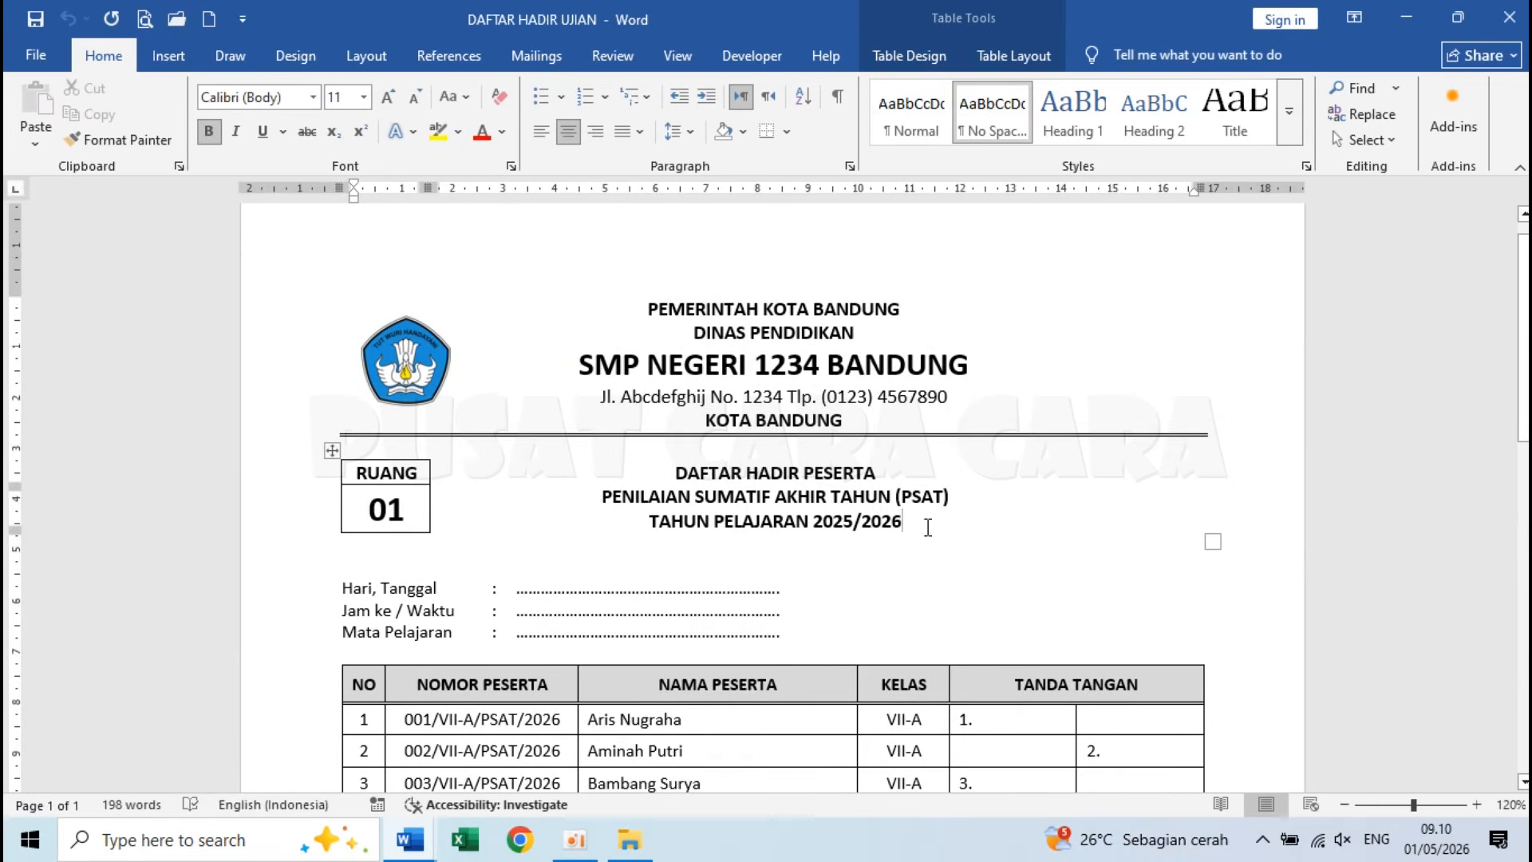
click(1509, 17)
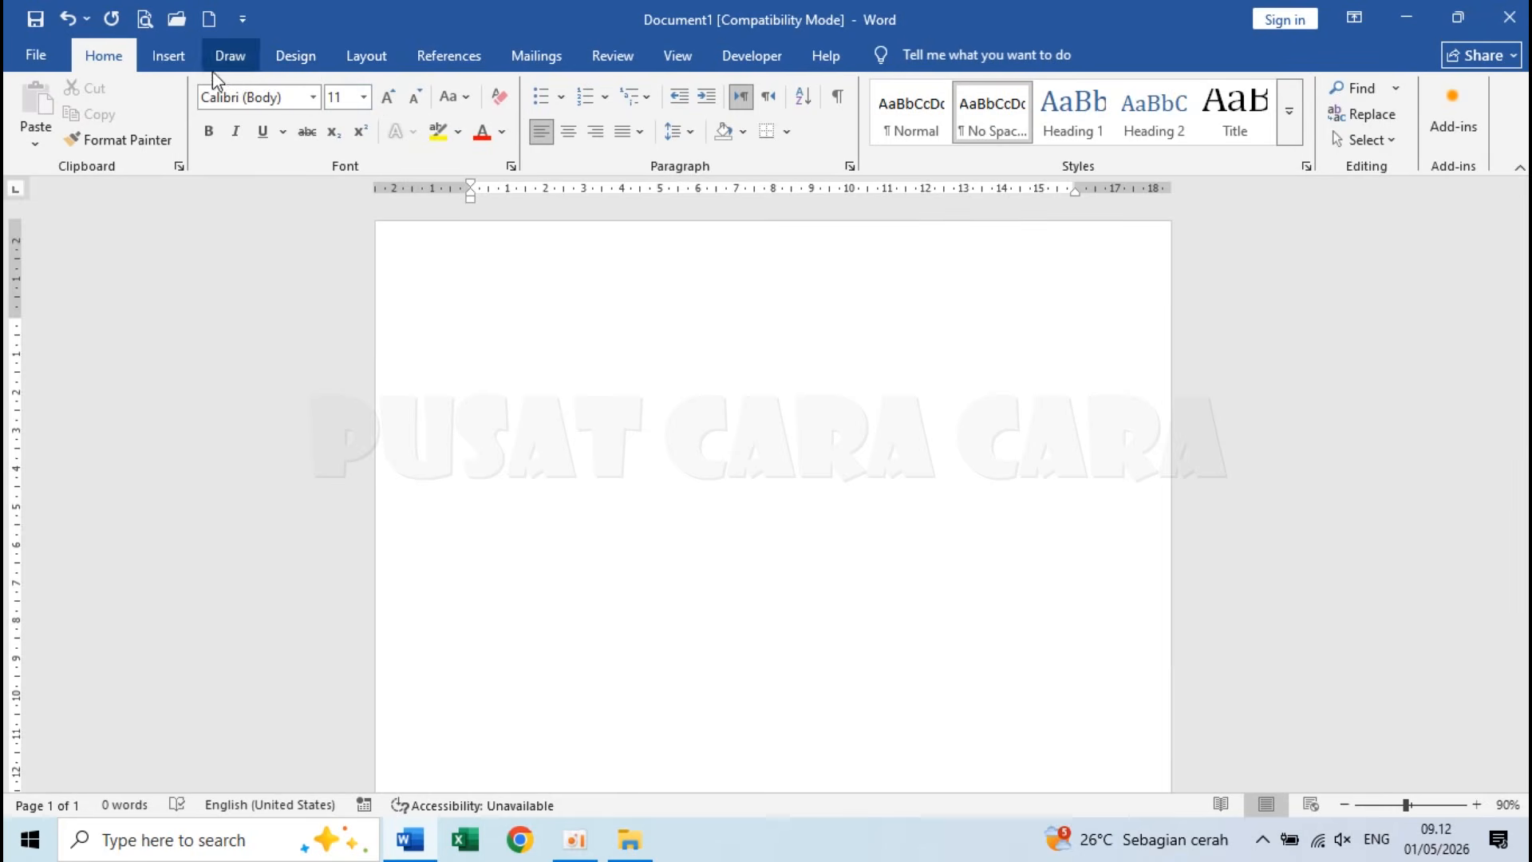
Step: Review the available paper sizes and page orientations for the blank document, leaving A4 portrait in place
click(361, 59)
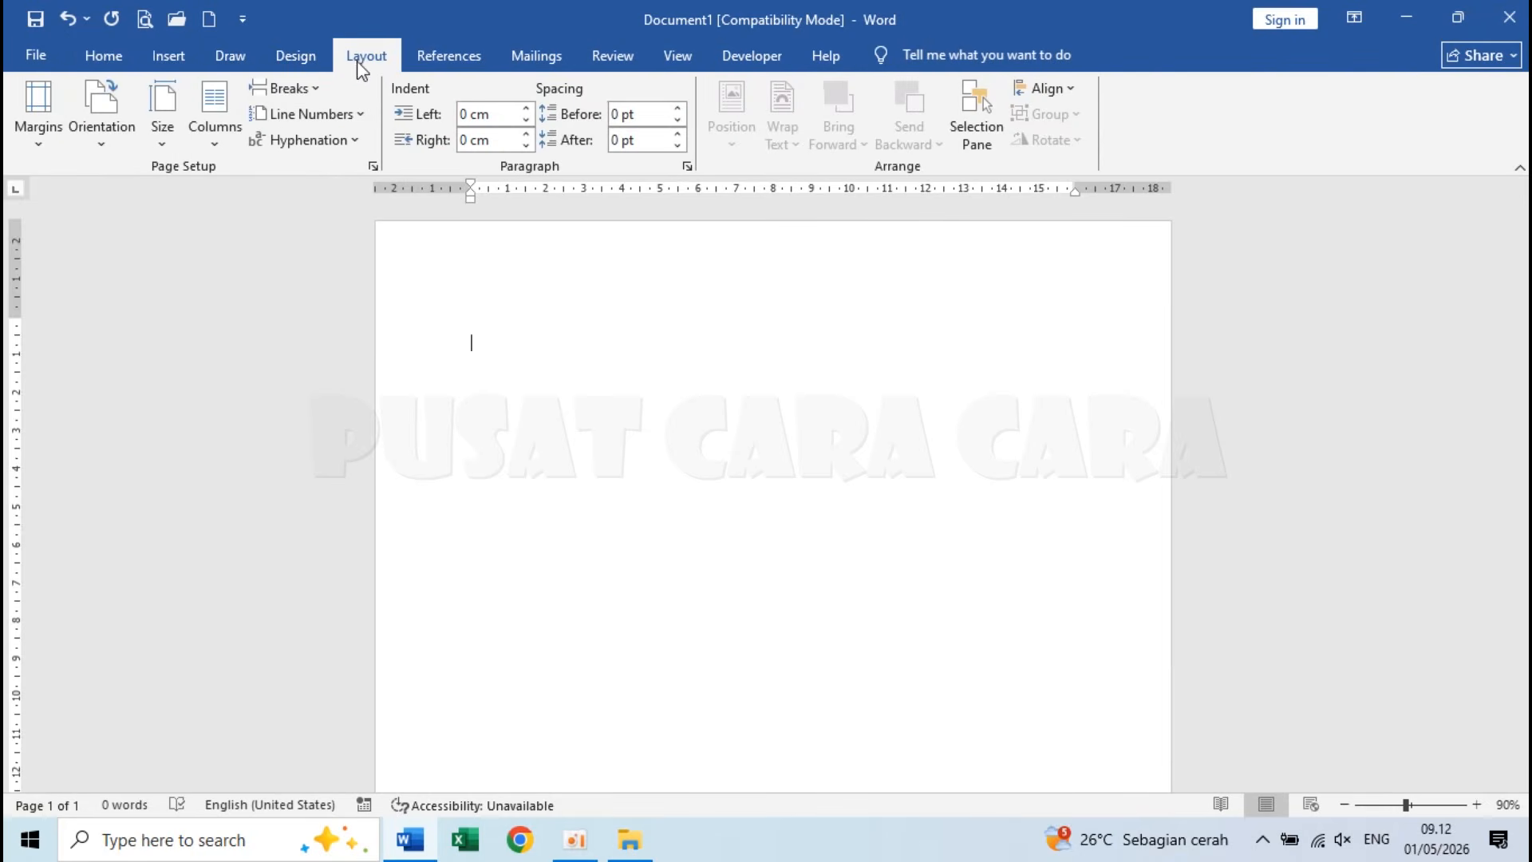
click(165, 127)
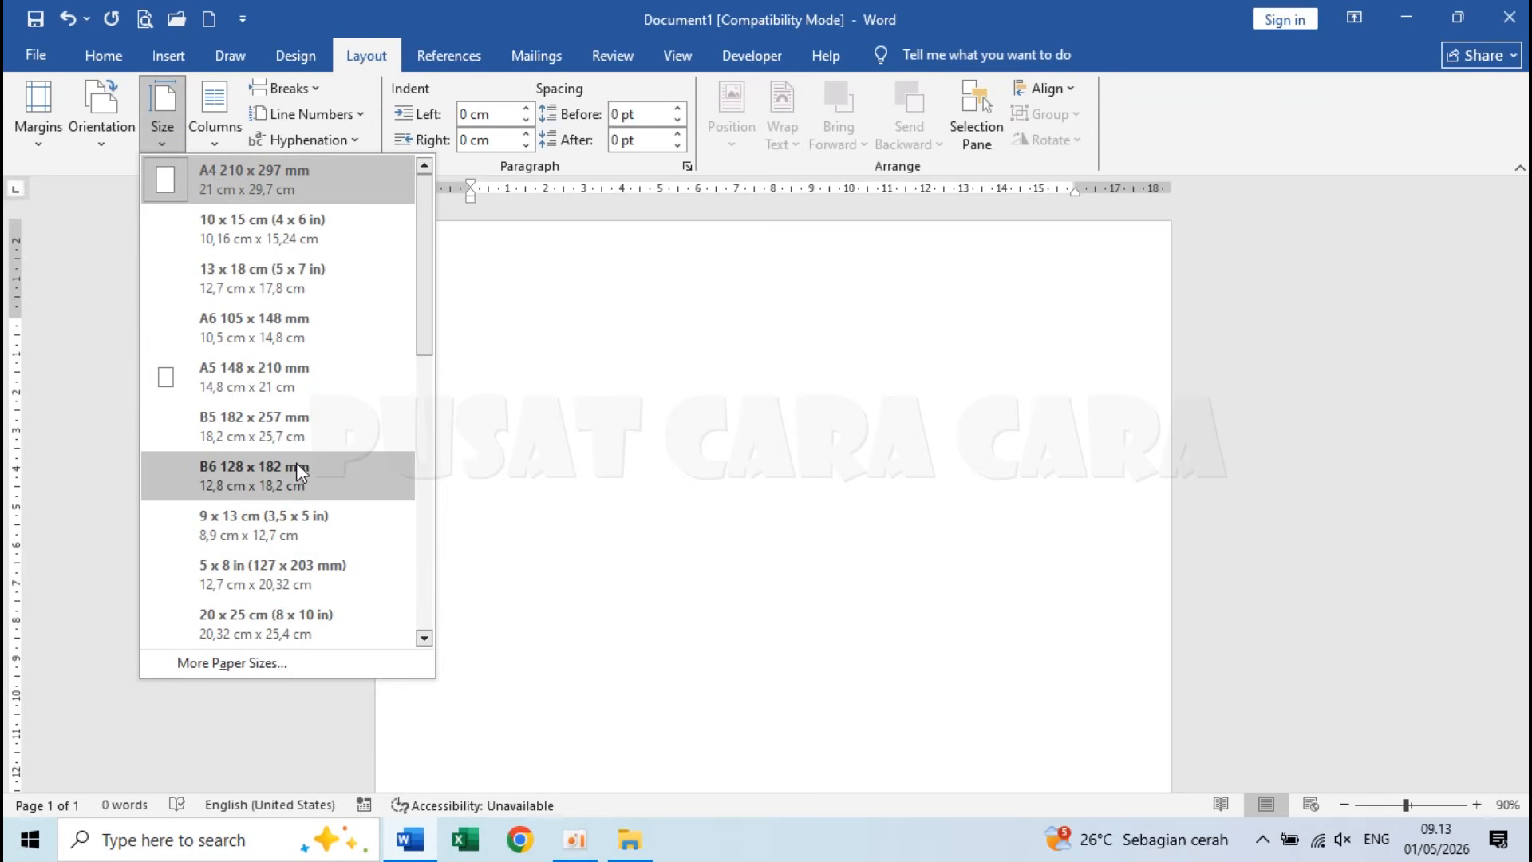
scroll(296, 467, down, 2)
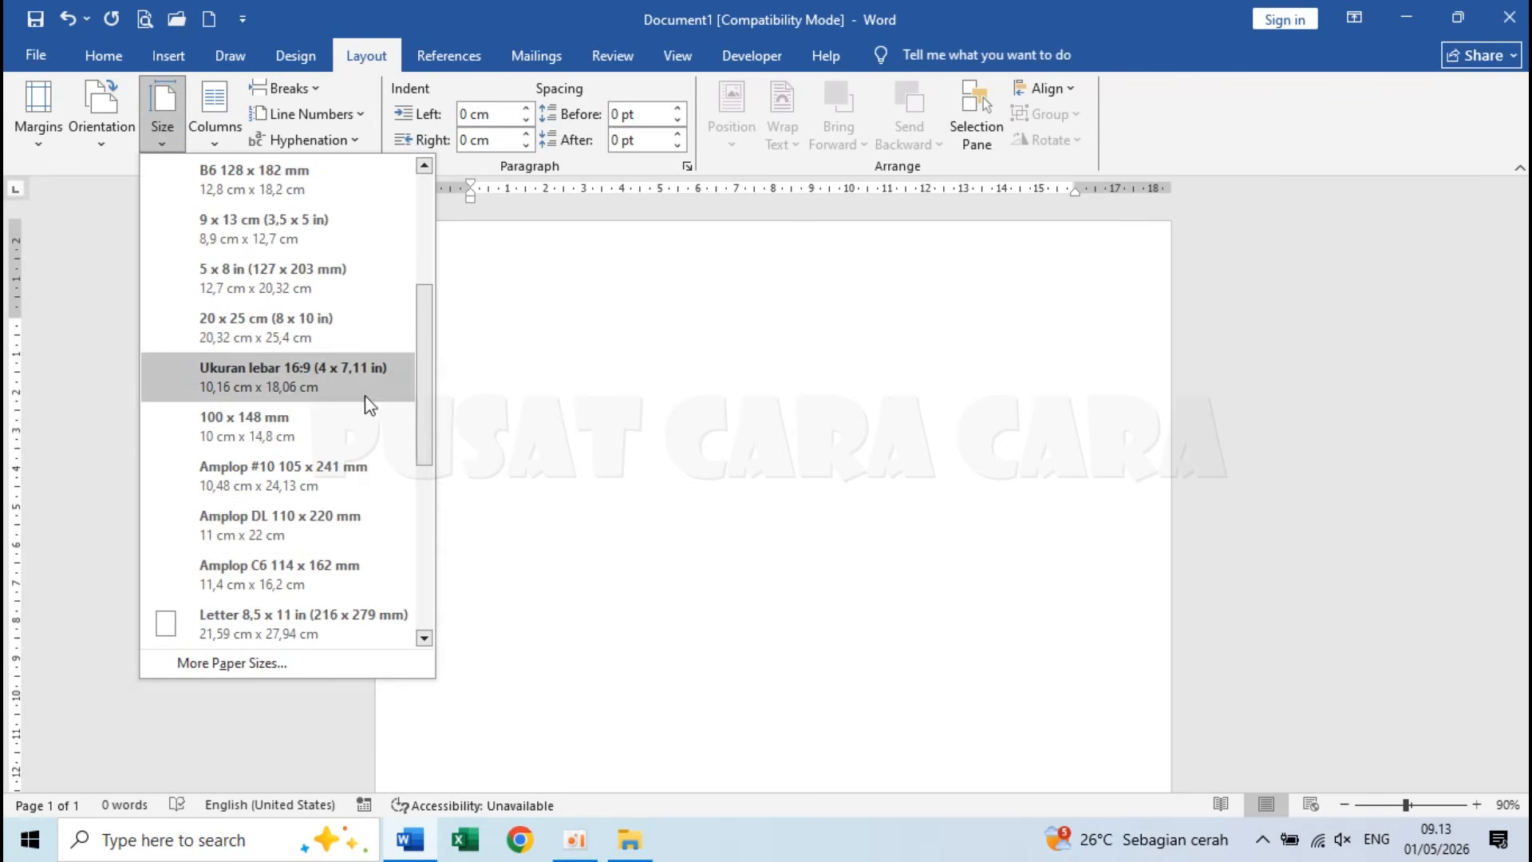
drag(423, 413, 428, 518)
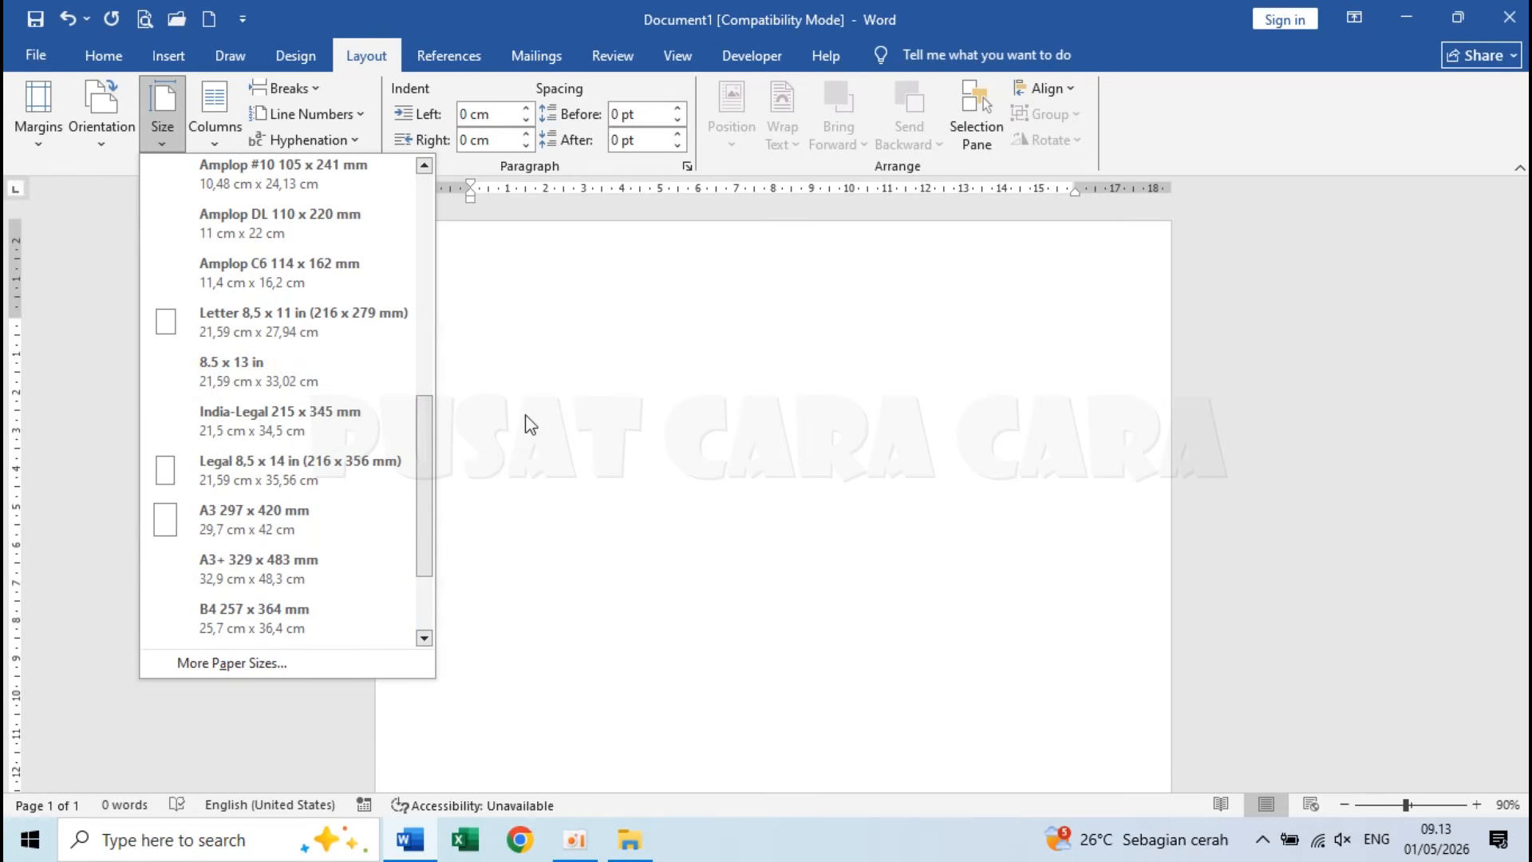
drag(424, 431, 425, 194)
click(105, 118)
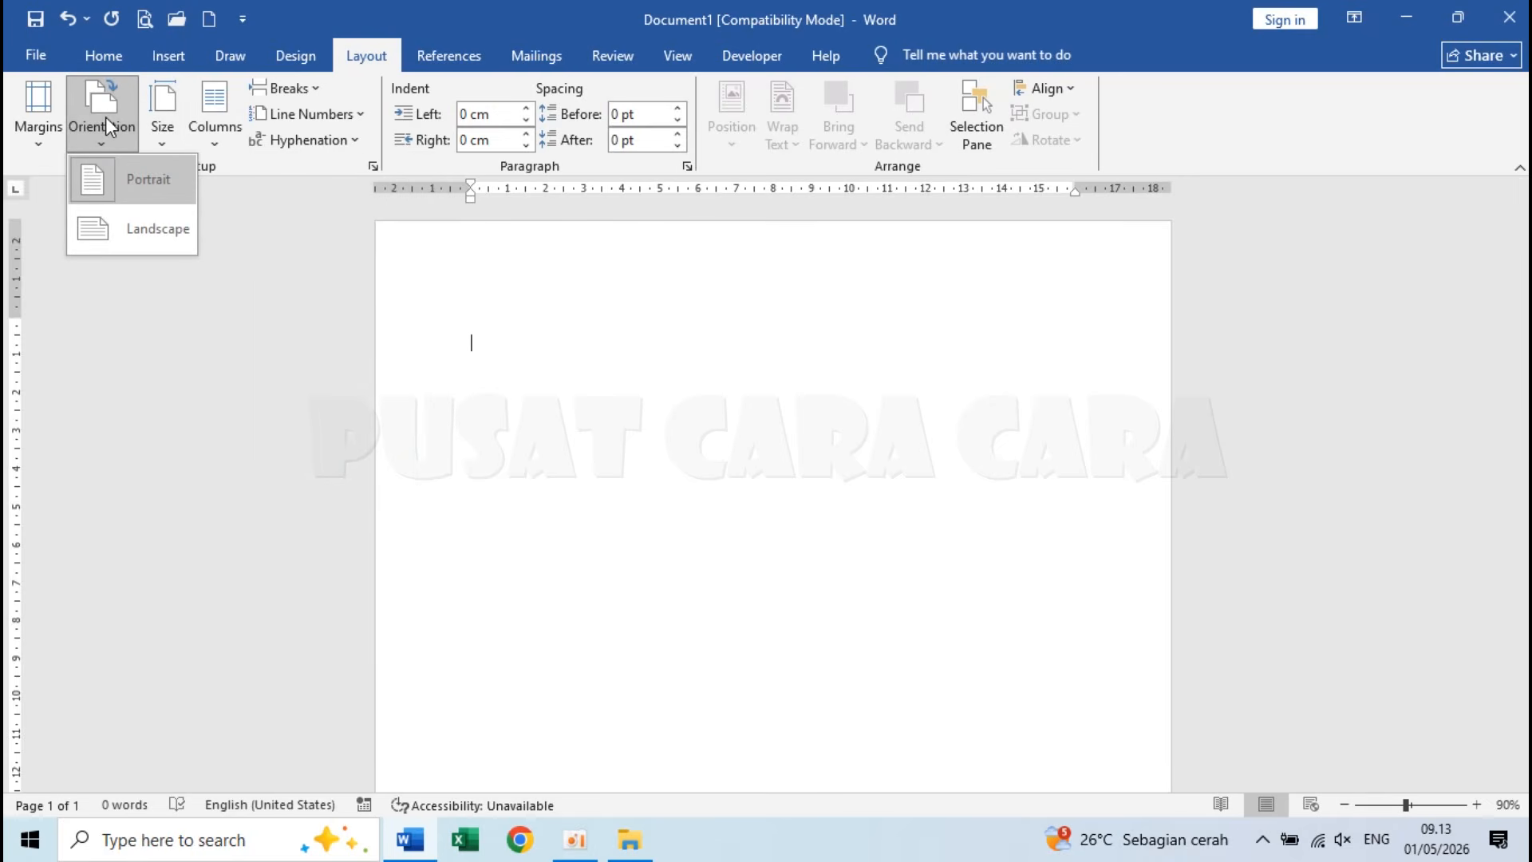
Step: Set custom page margins of 2 cm at the top, left and right and 1 cm at the bottom
click(40, 117)
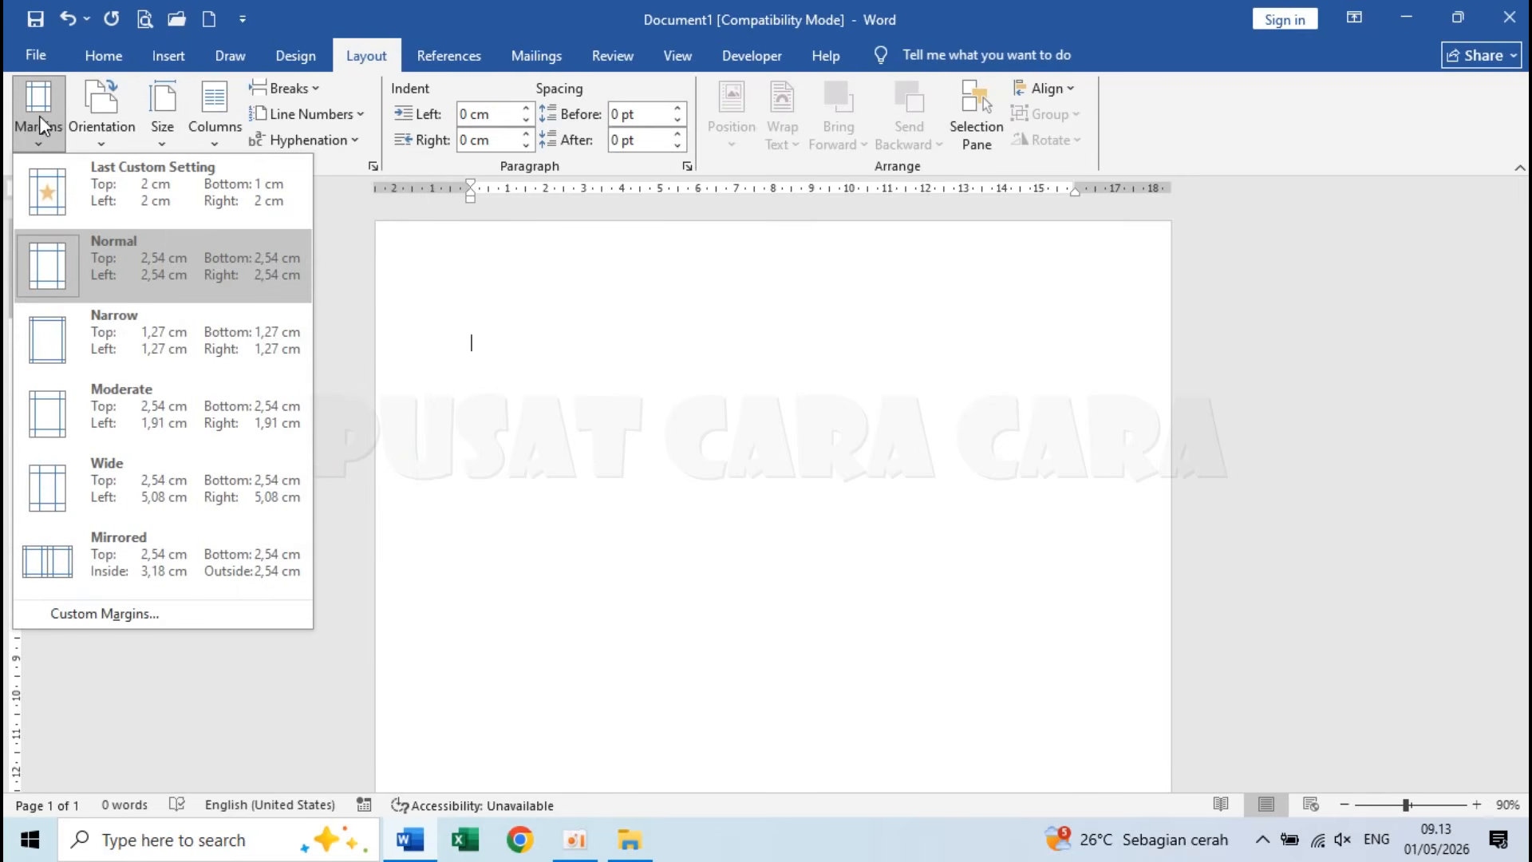
click(119, 614)
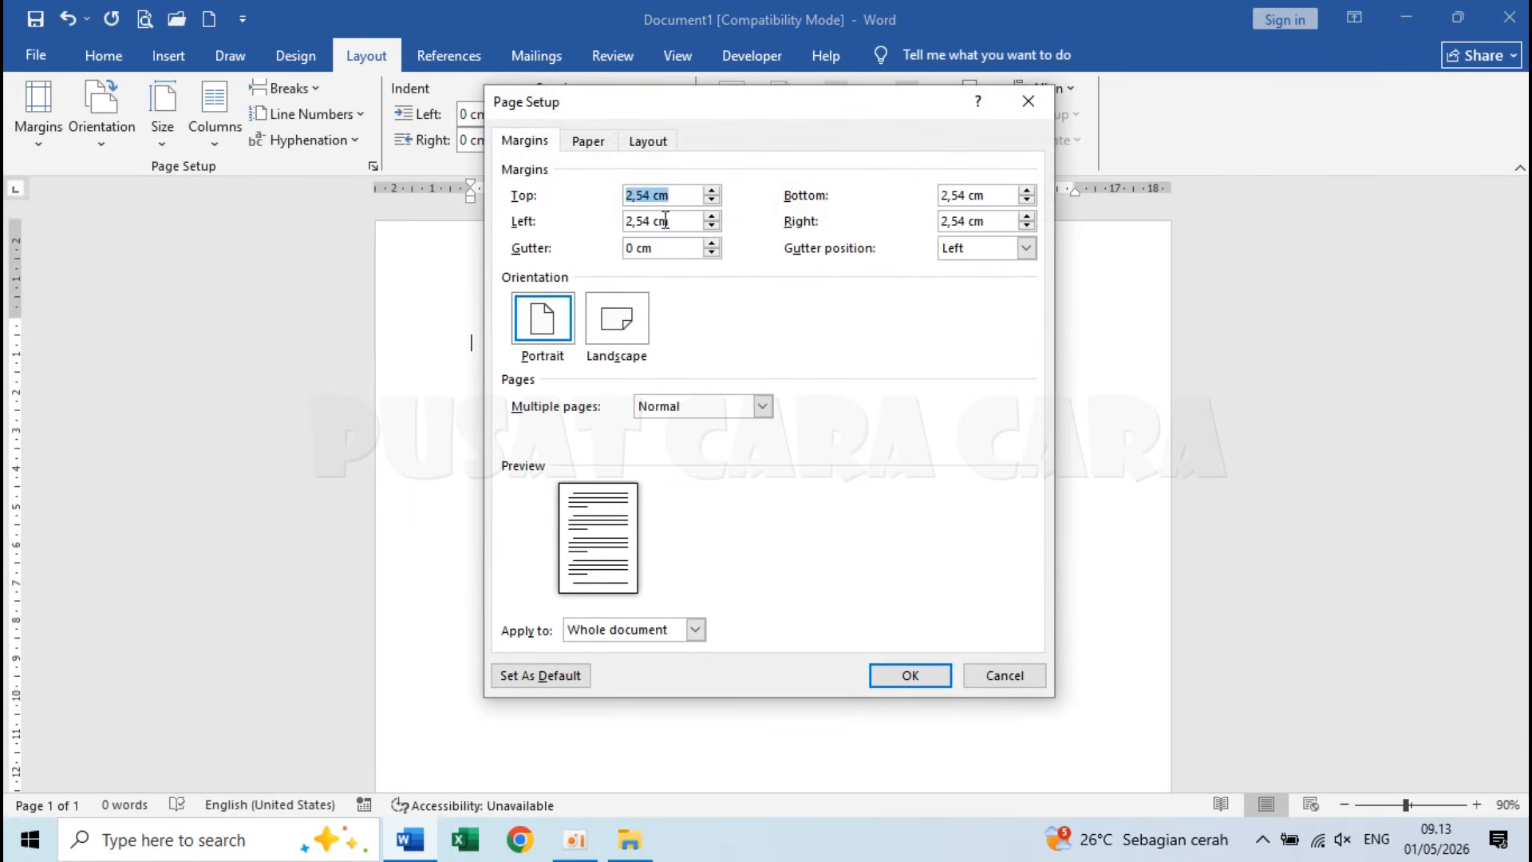
click(653, 196)
key(shift+Home)
text(2)
drag(652, 223, 593, 221)
text(2)
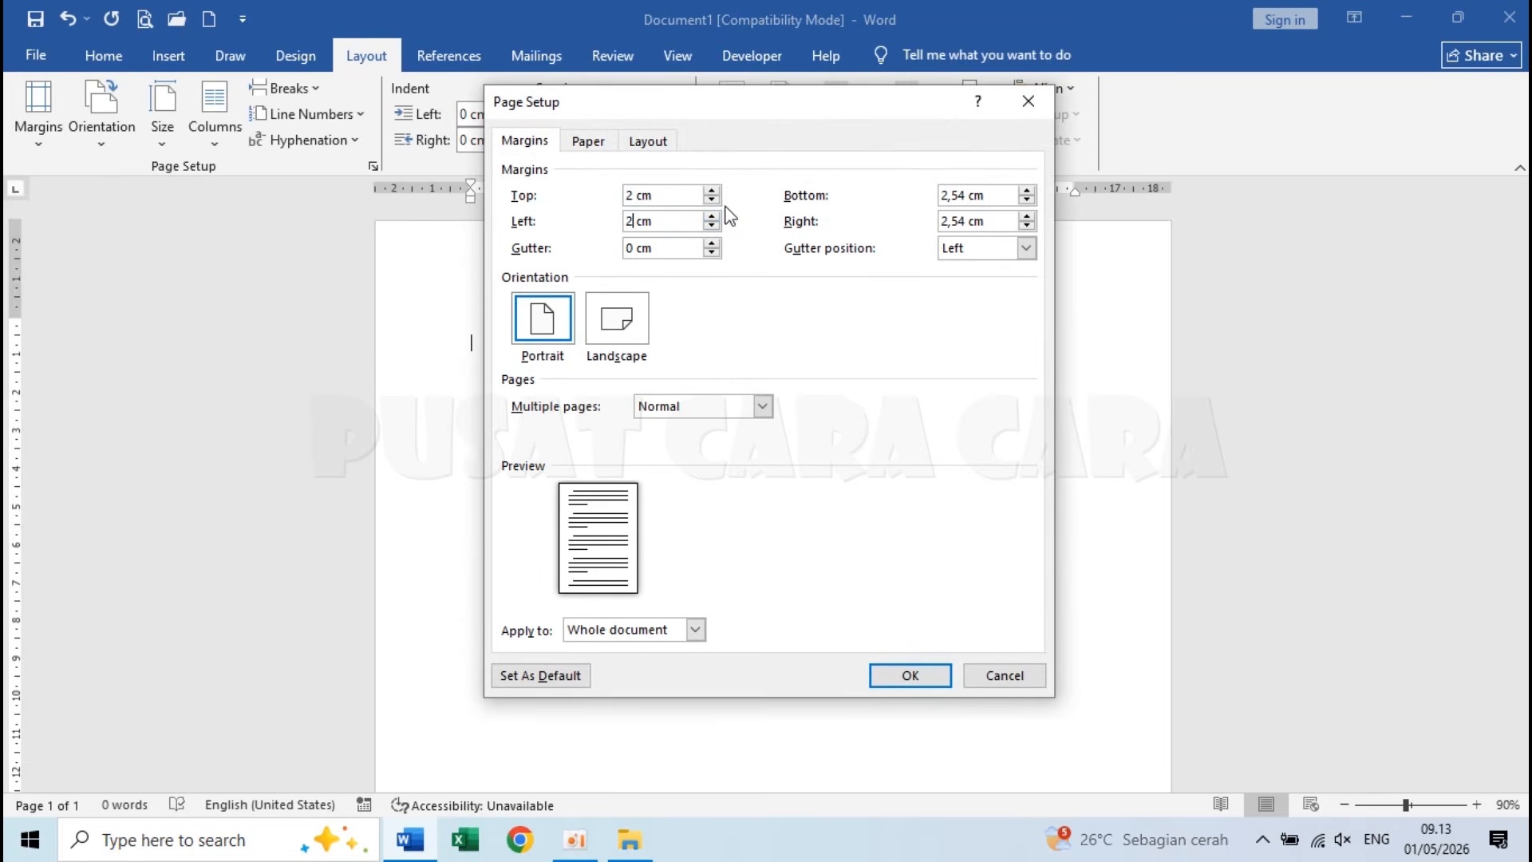
drag(967, 194, 855, 193)
text(1)
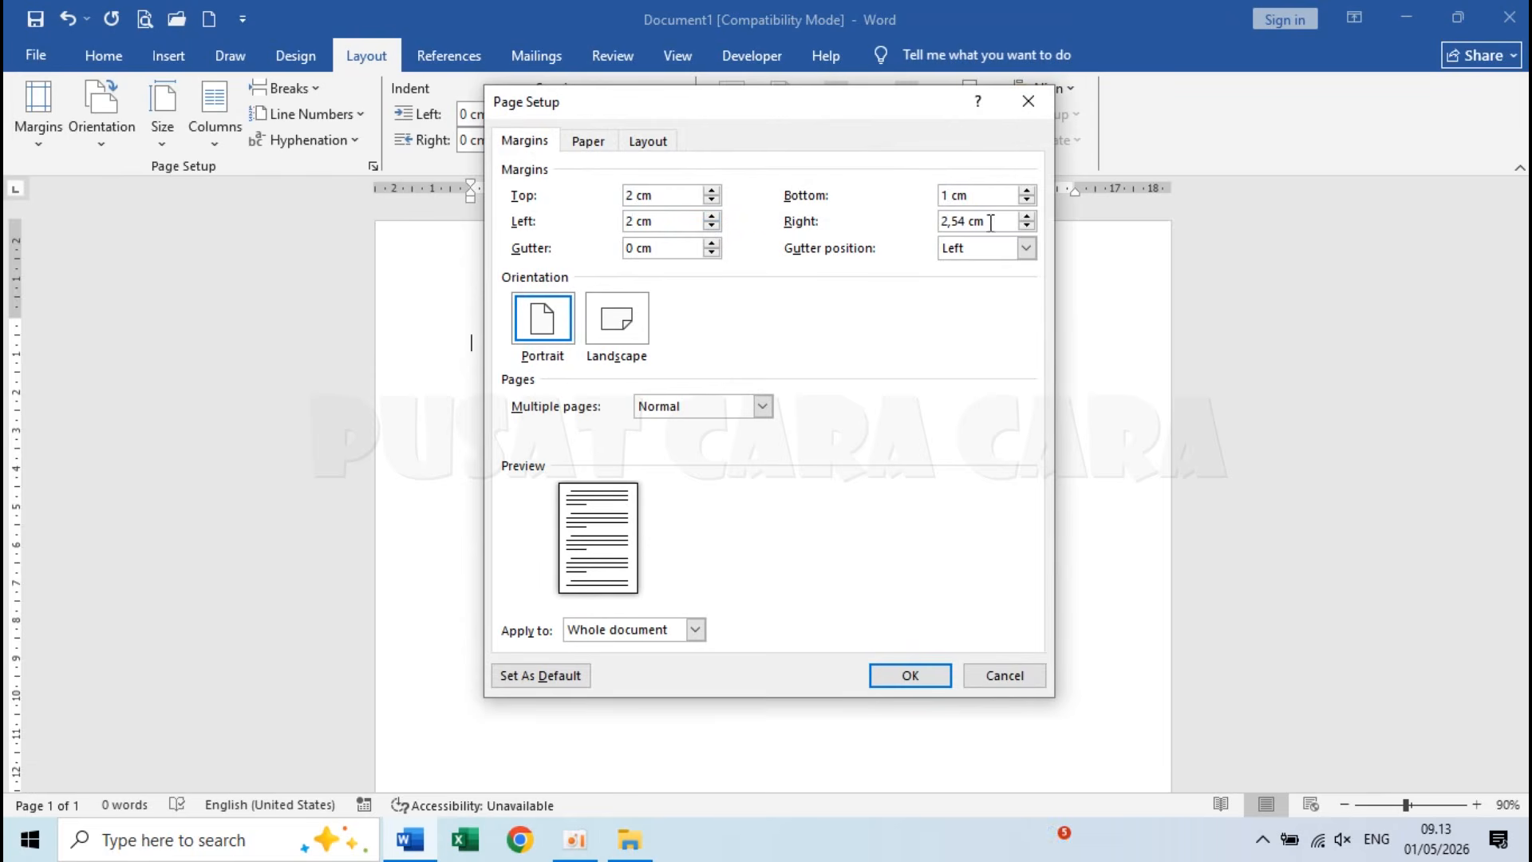
drag(988, 222, 862, 217)
text(2)
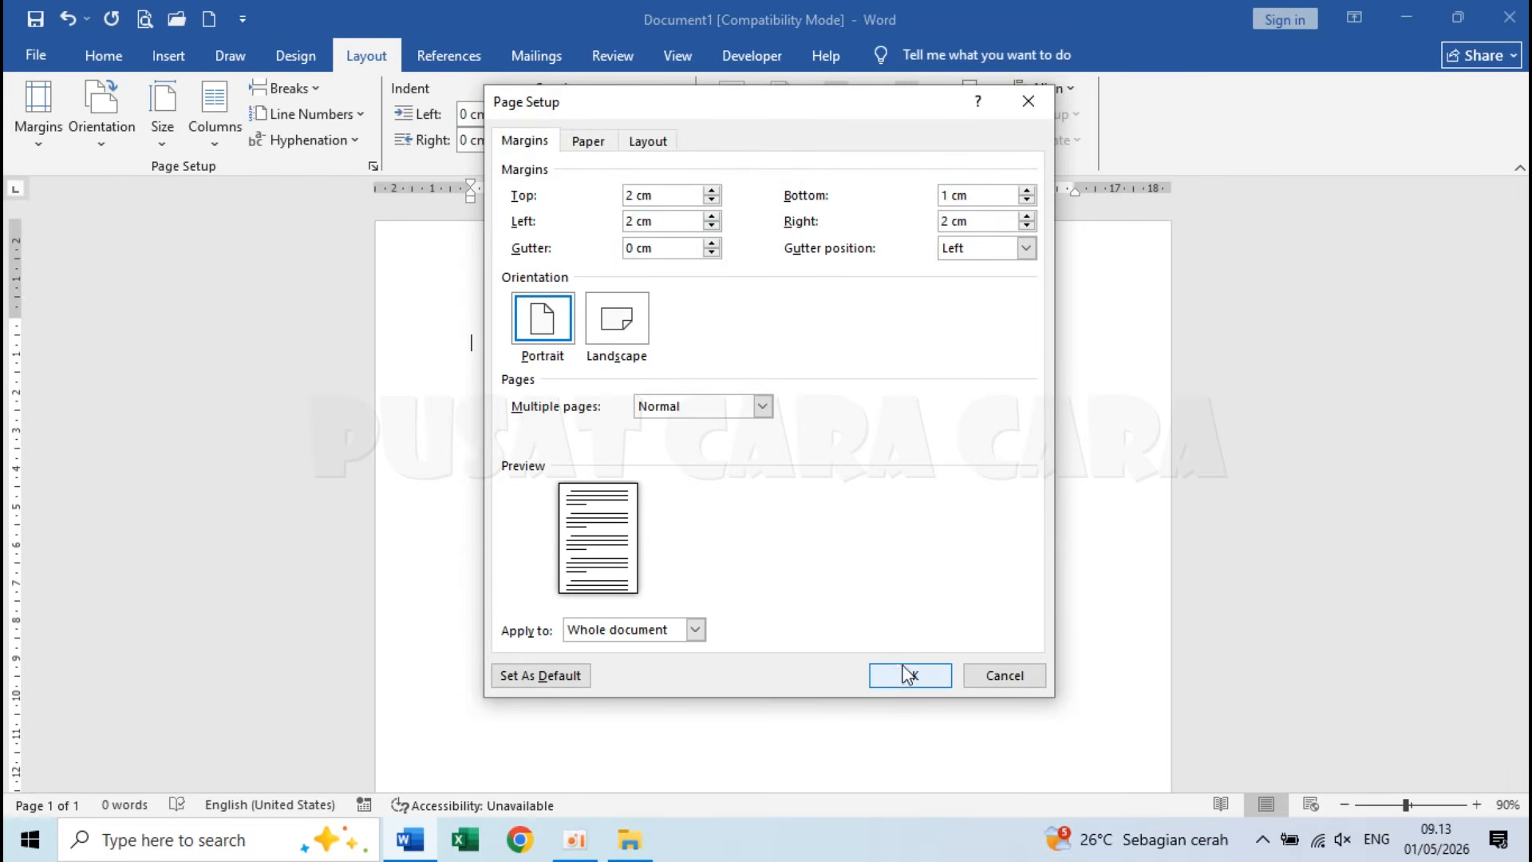
drag(672, 243, 635, 251)
click(661, 255)
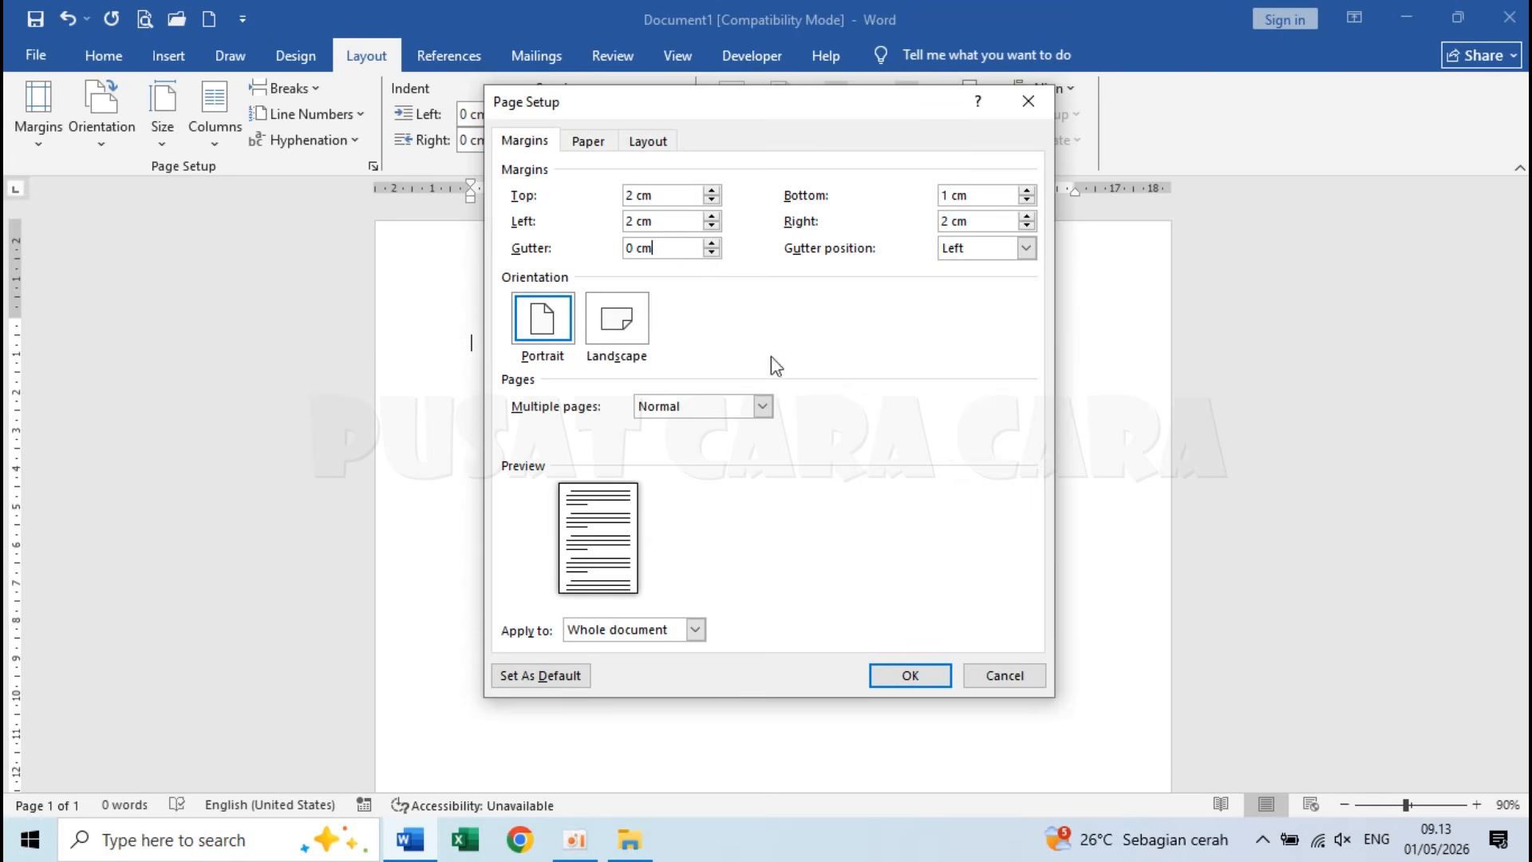
click(910, 675)
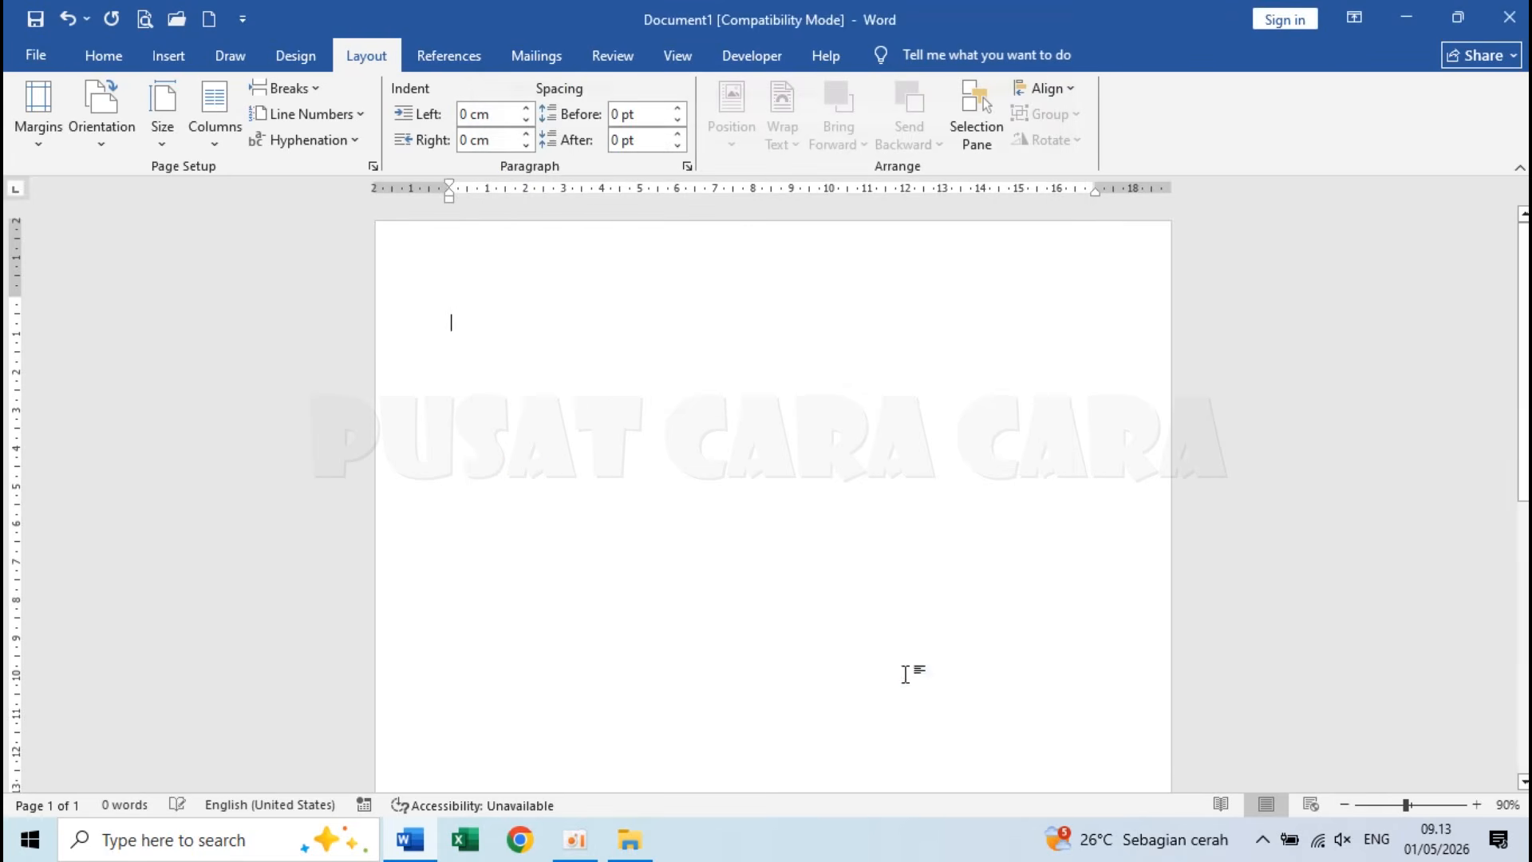
Step: Check the measurement unit setting in the advanced display options, keeping Centimeters
click(37, 53)
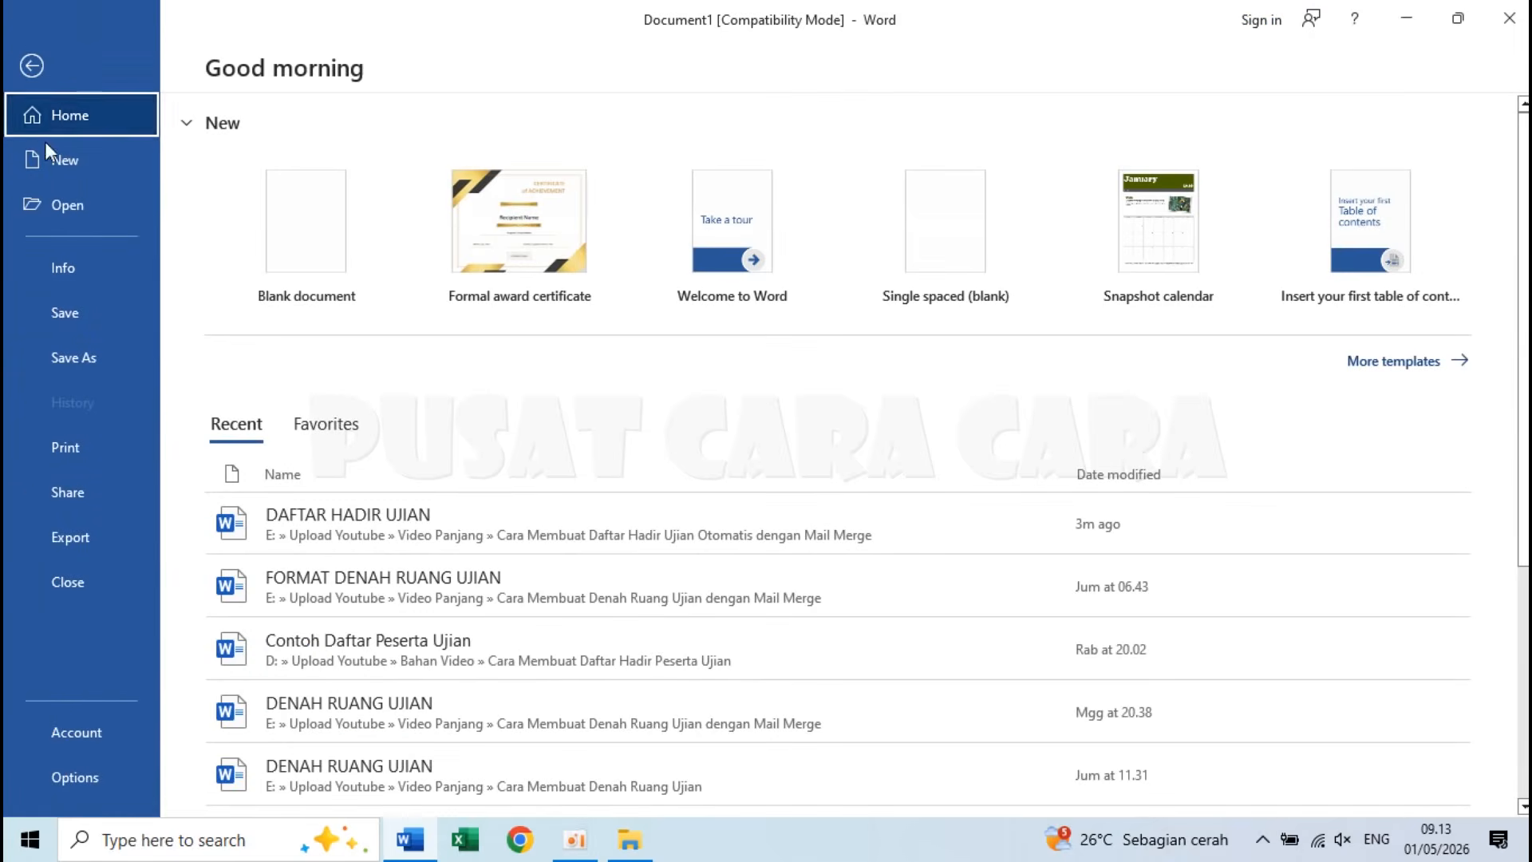
click(64, 775)
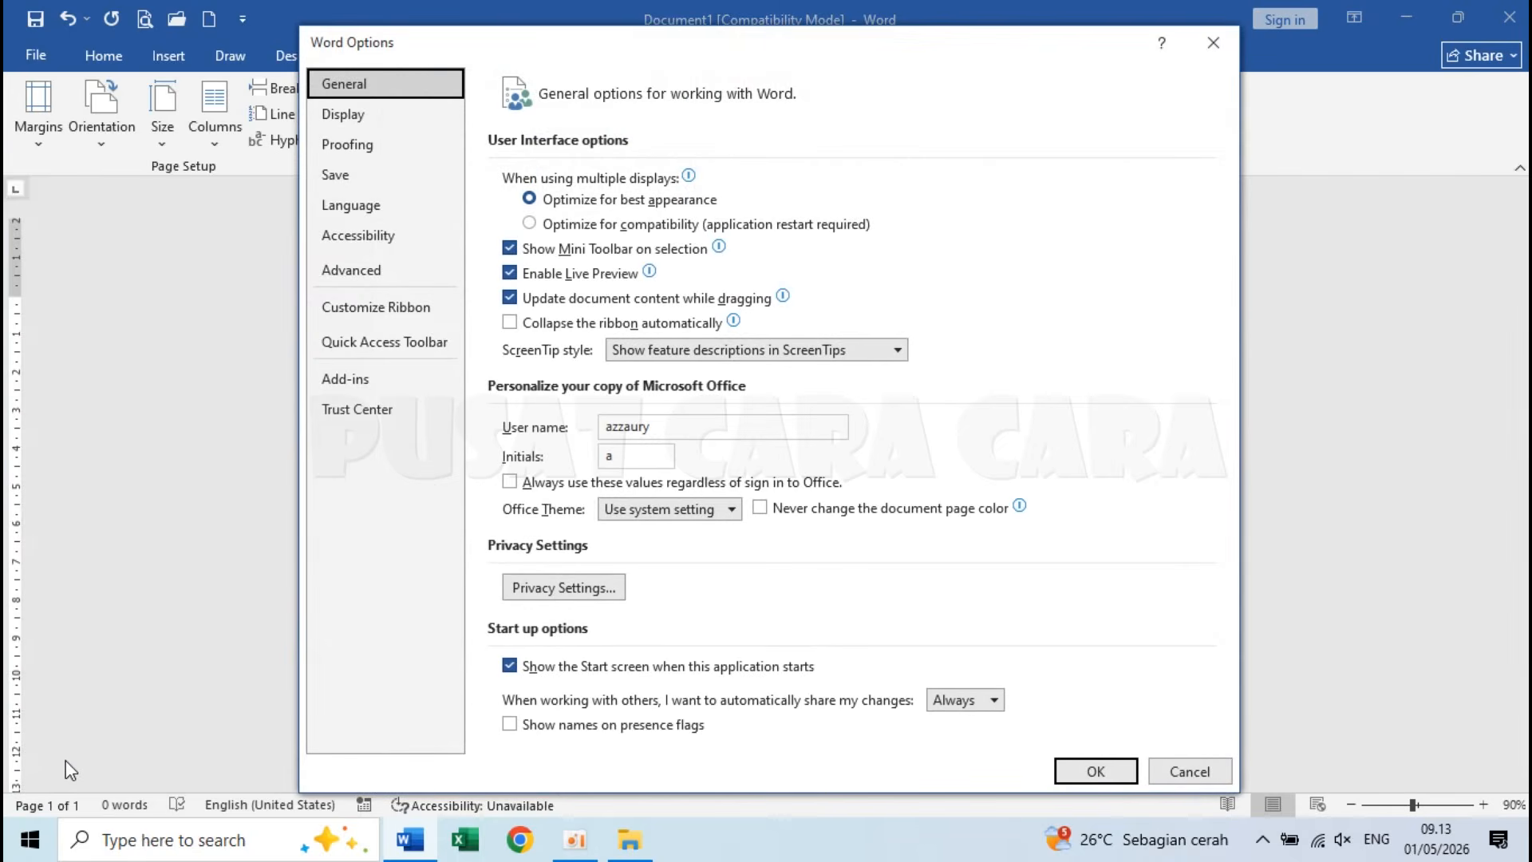
click(376, 267)
scroll(617, 414, down, 15)
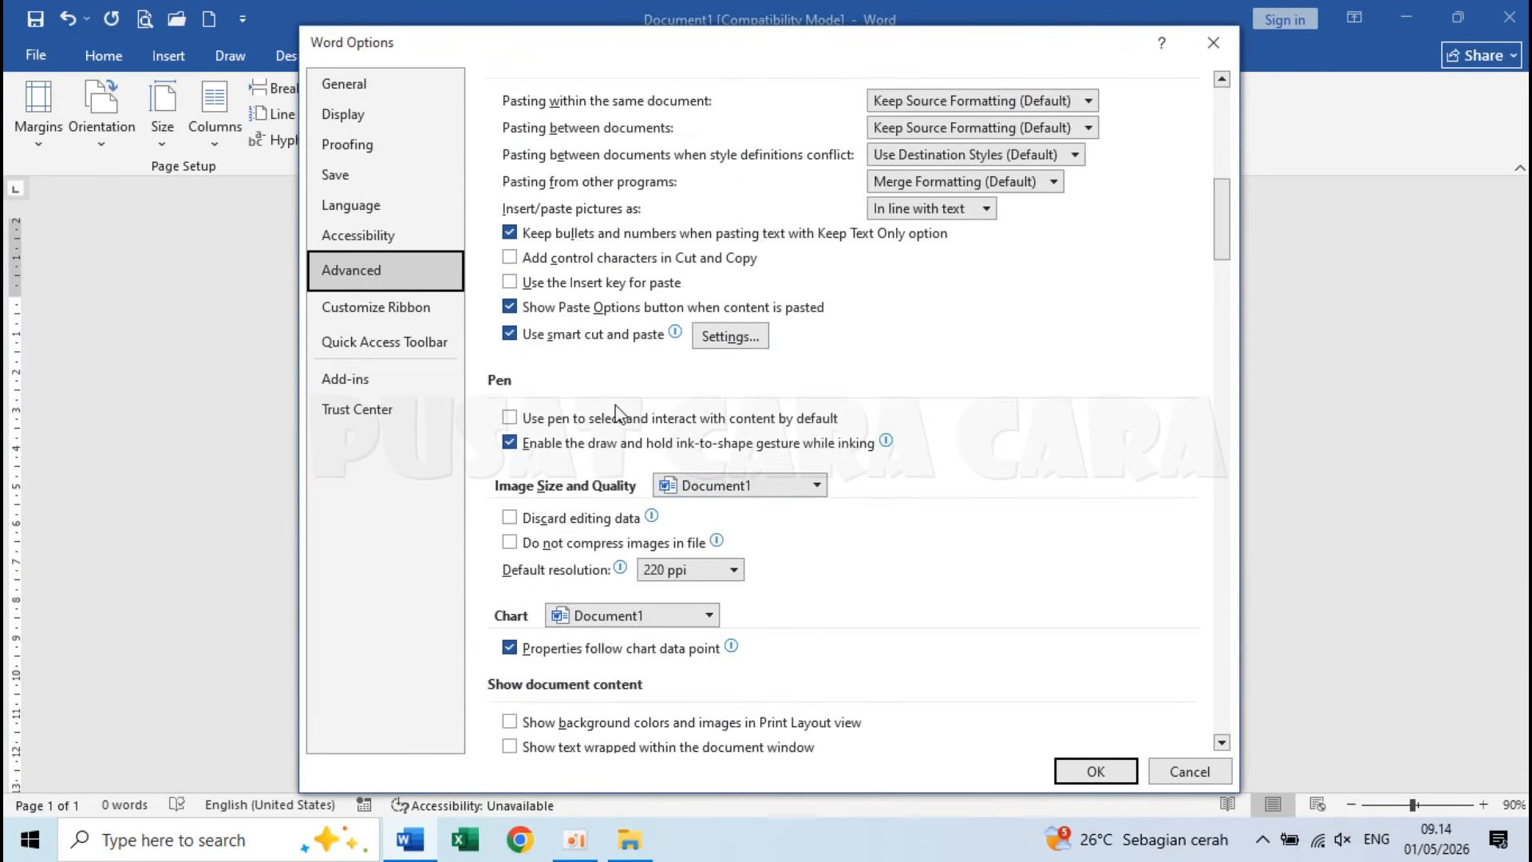
scroll(616, 413, down, 12)
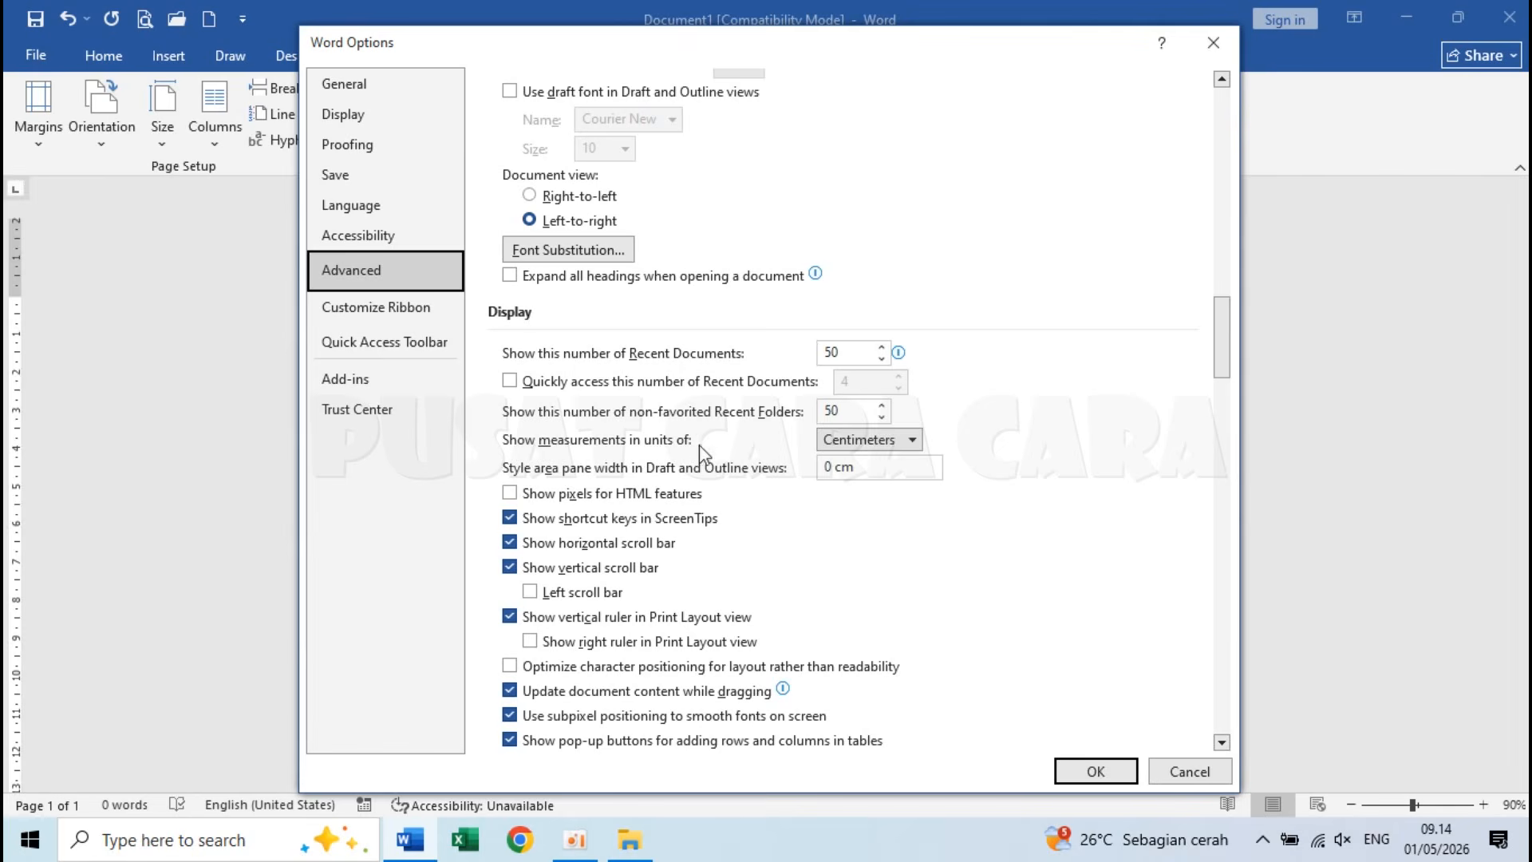
click(889, 444)
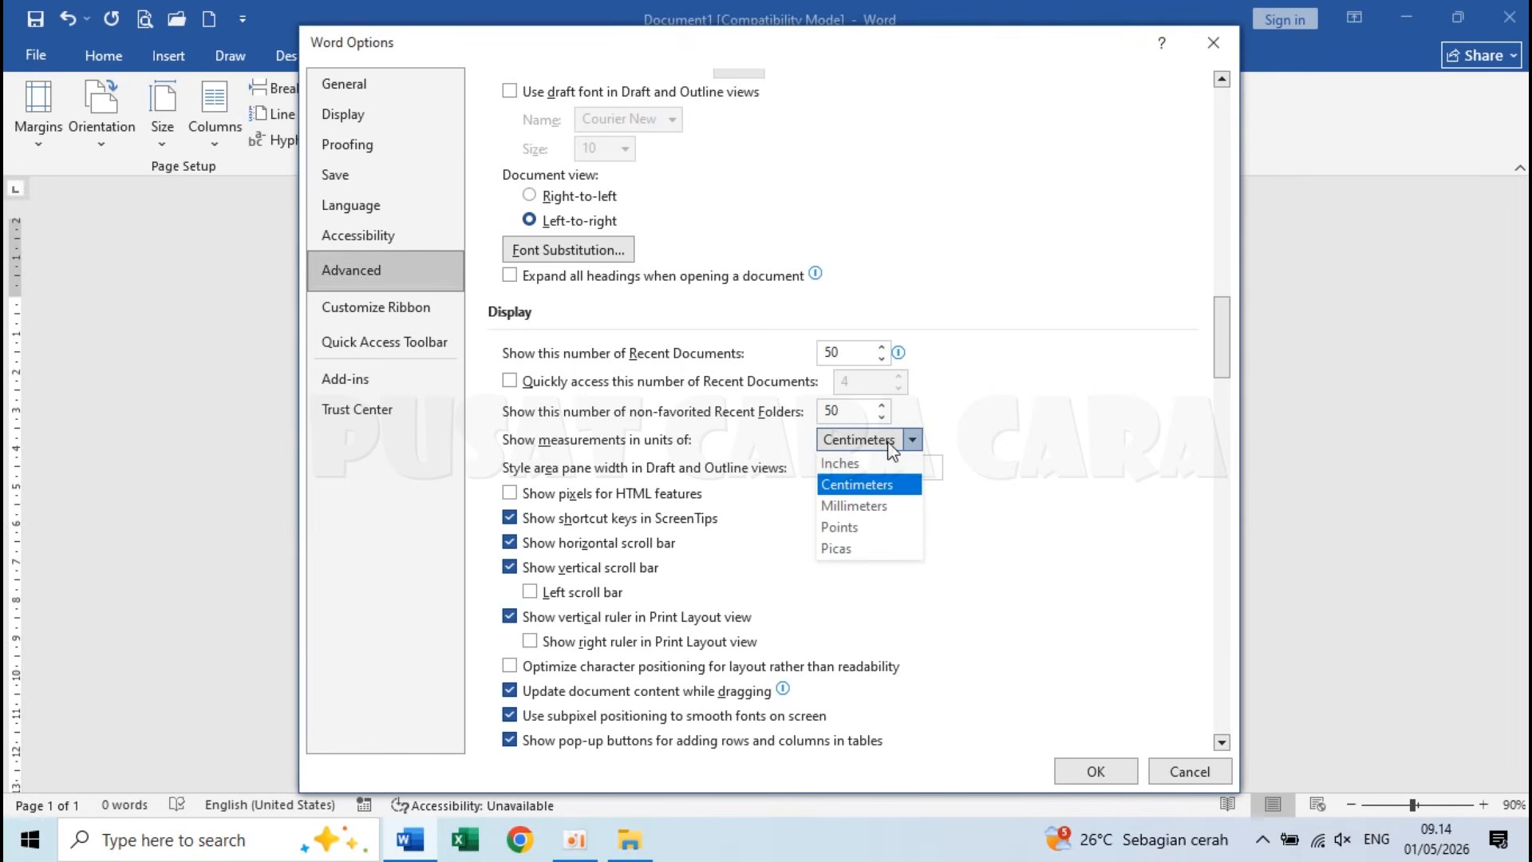
click(892, 447)
click(1096, 771)
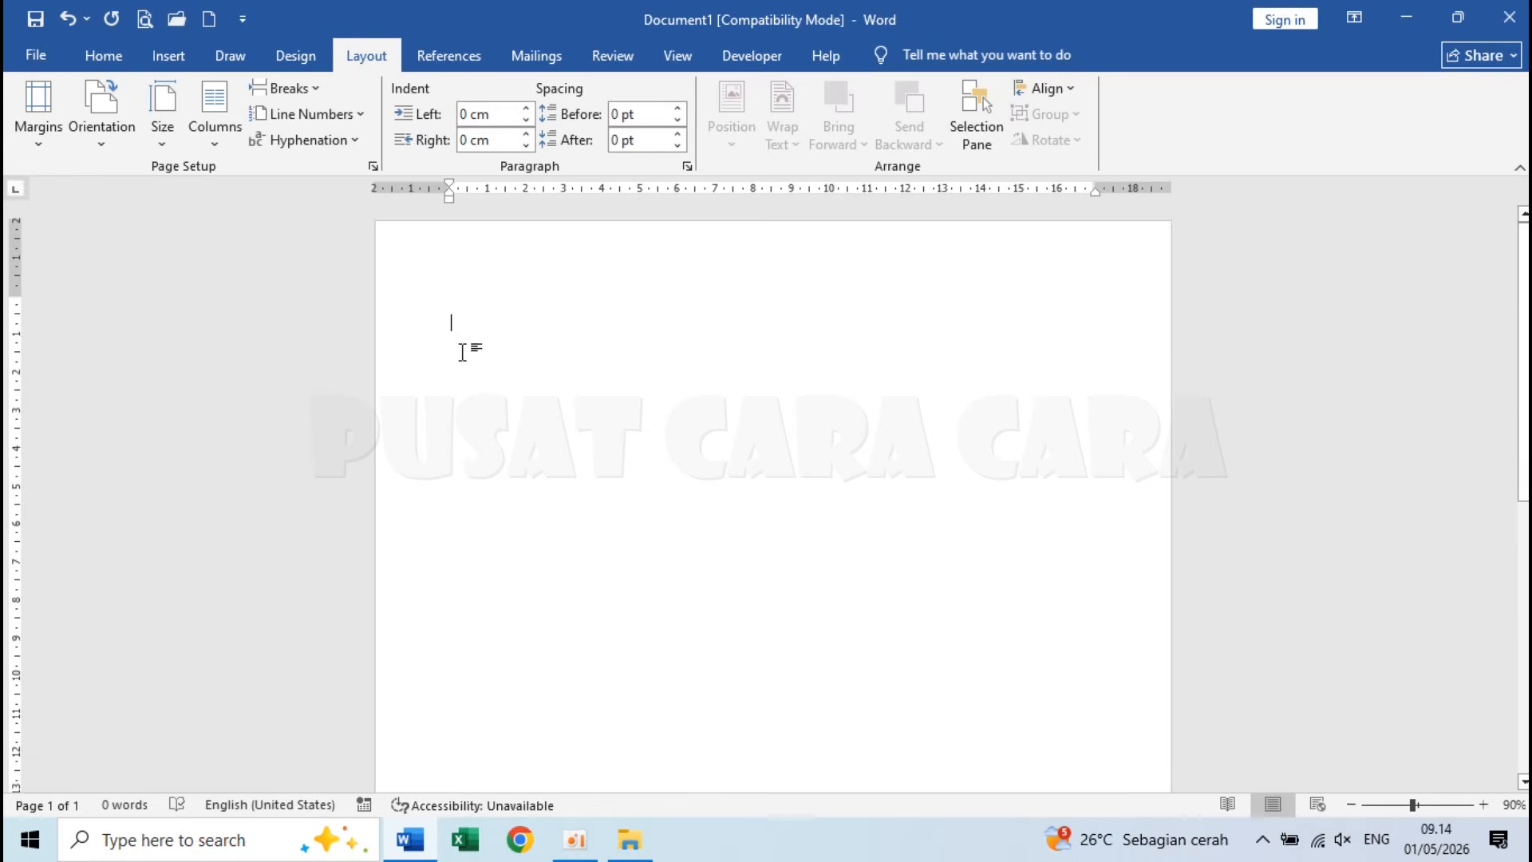
Step: Insert a table with two columns and three rows, and narrow its first column to about 1.69 cm
click(180, 69)
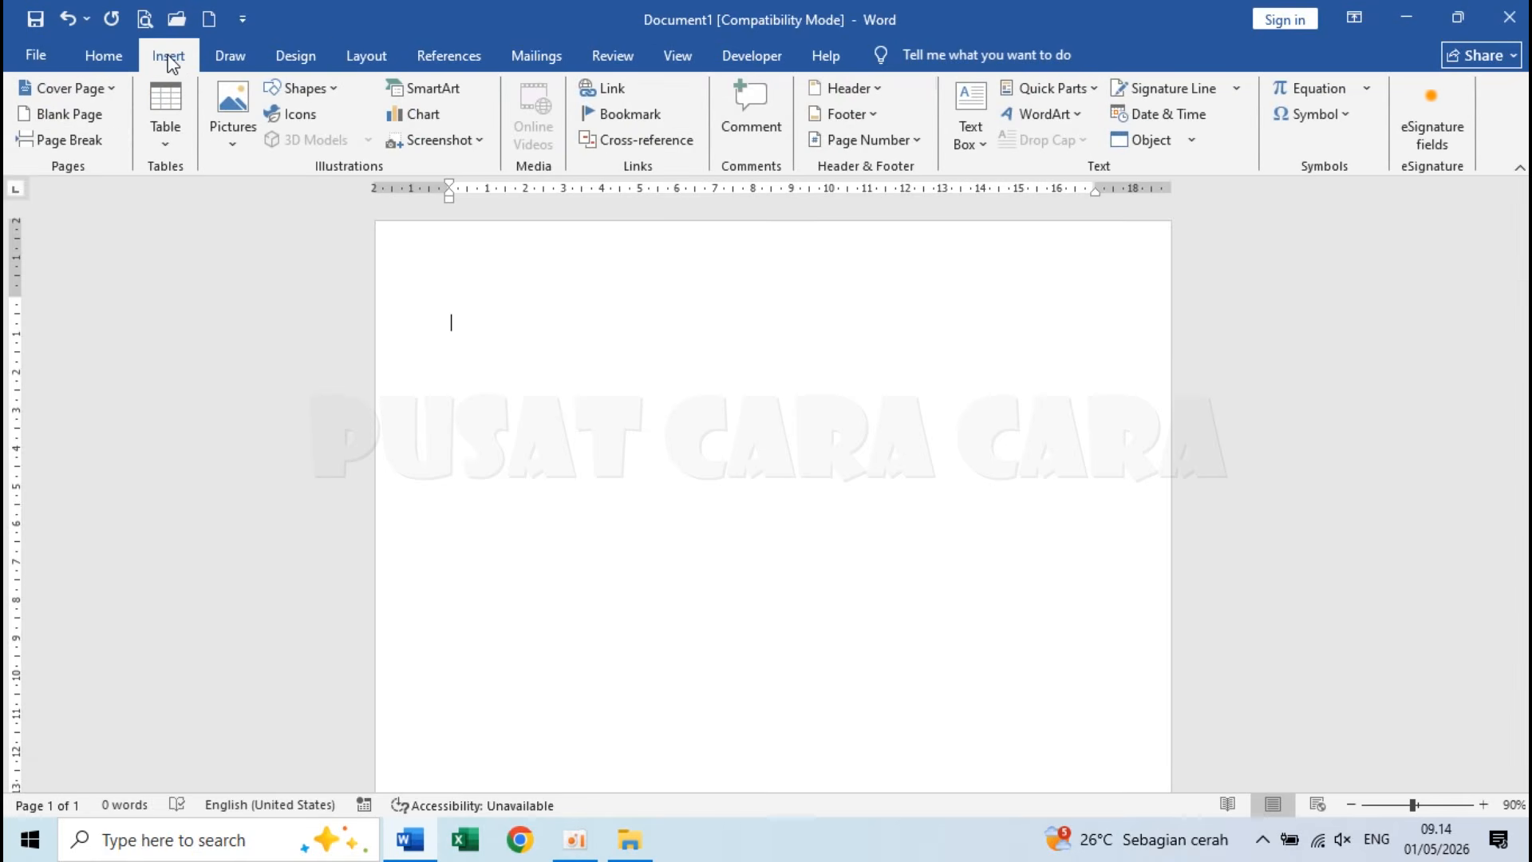
click(166, 102)
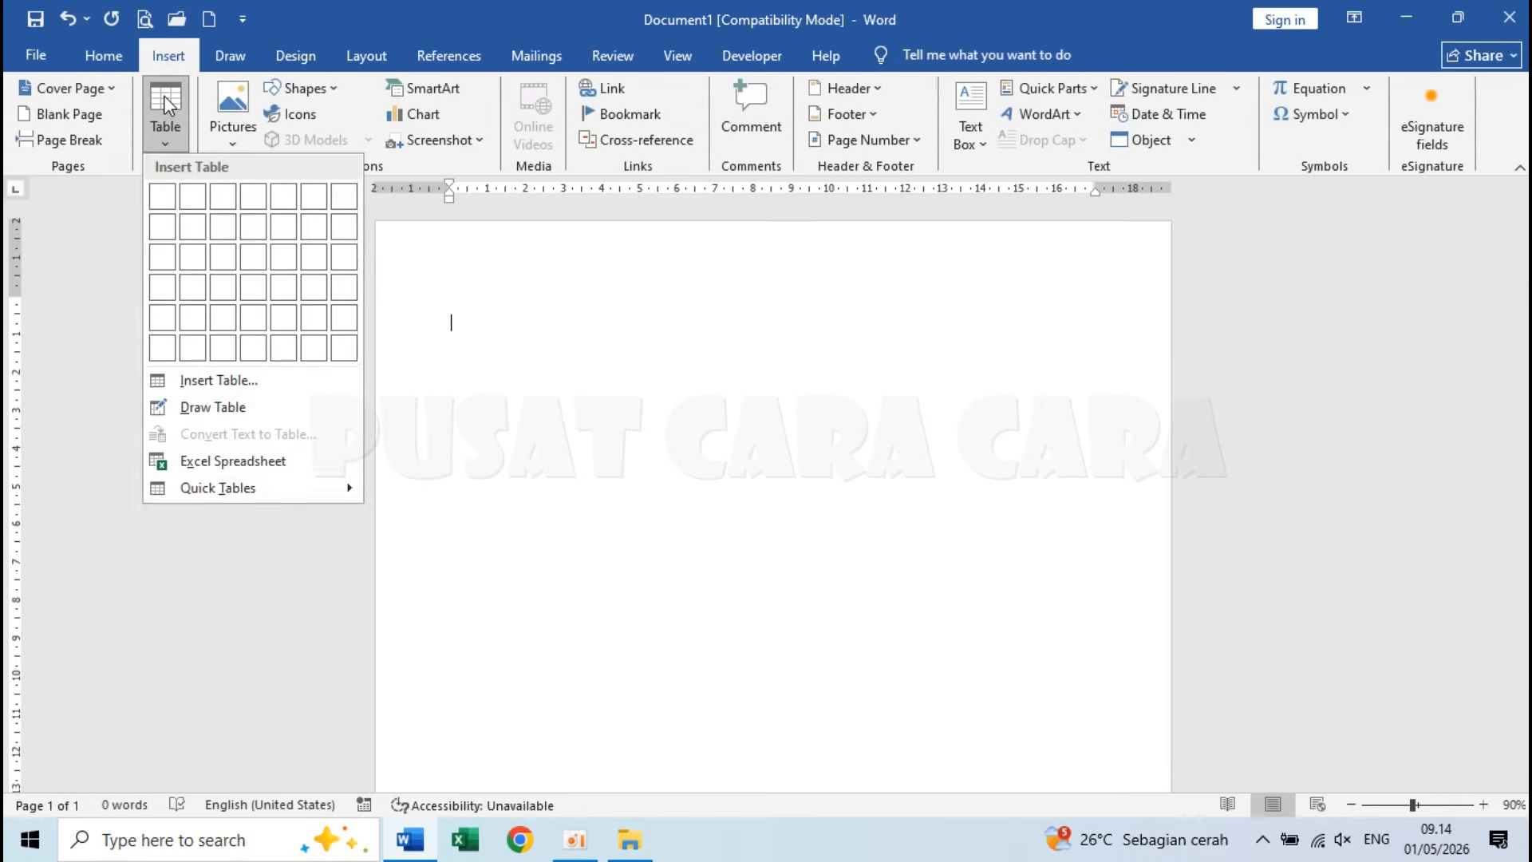
click(193, 257)
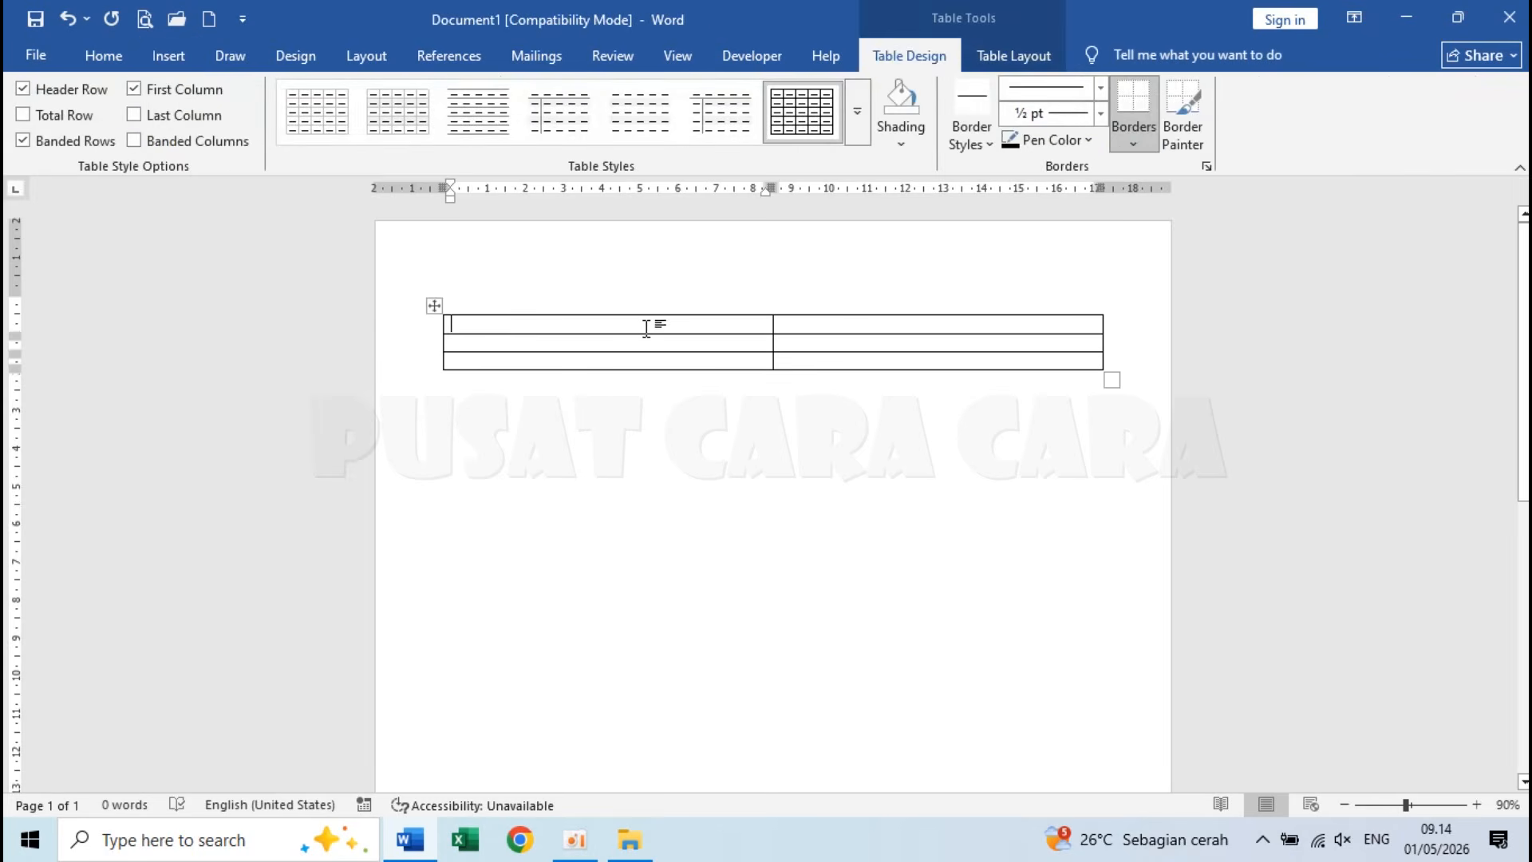
mouse_move(771, 325)
mouse_down()
mouse_move(500, 335)
mouse_move(782, 346)
mouse_up()
drag(781, 329, 506, 341)
Step: Enter RUANG in the table's first cell and centre the contents of all cells horizontally and vertically
text(RUANG)
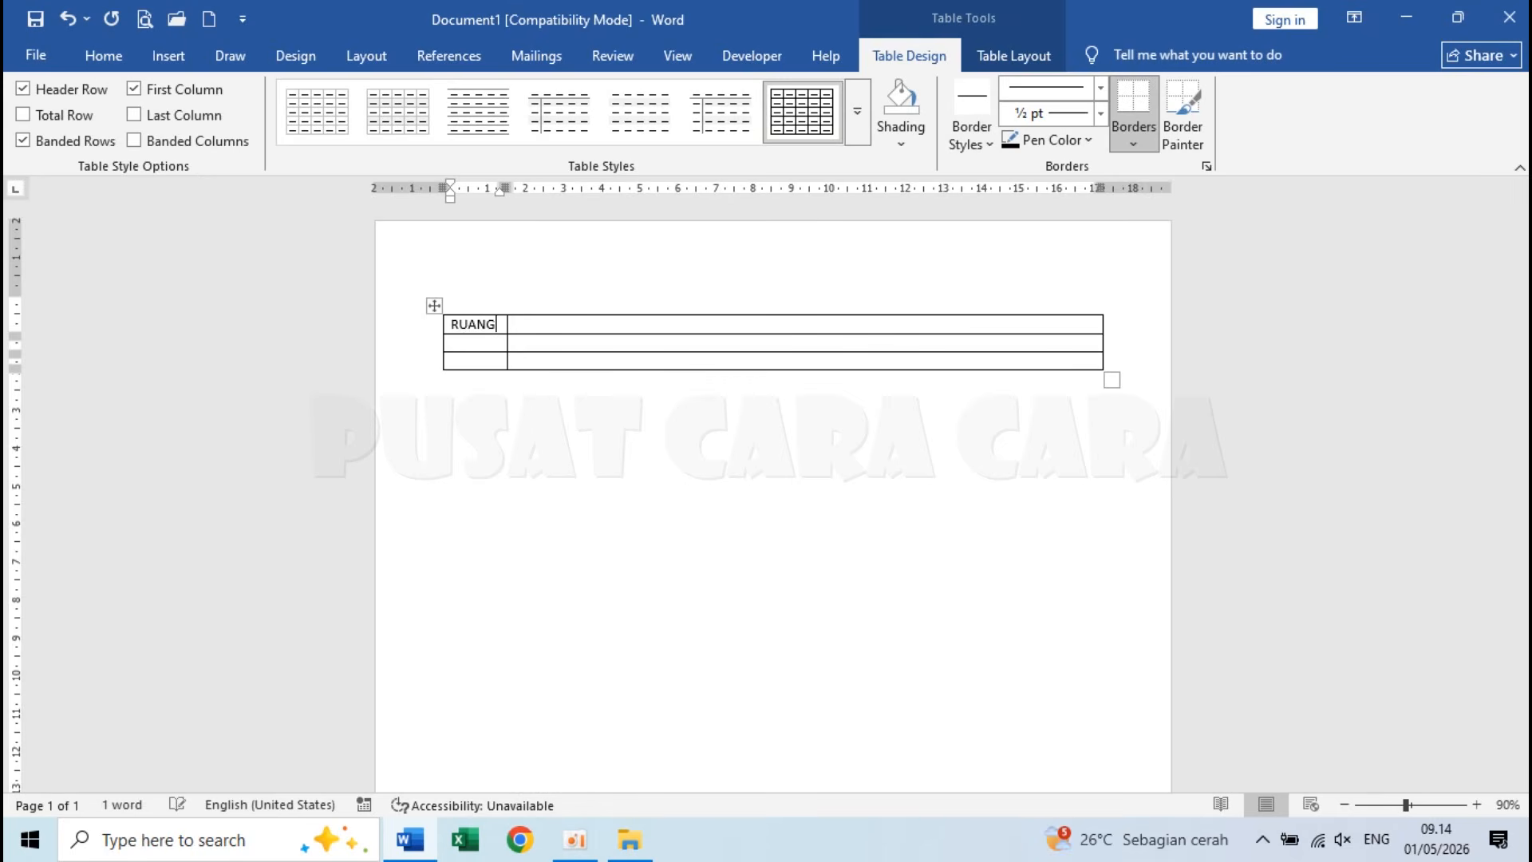
scroll(681, 331, up, 3)
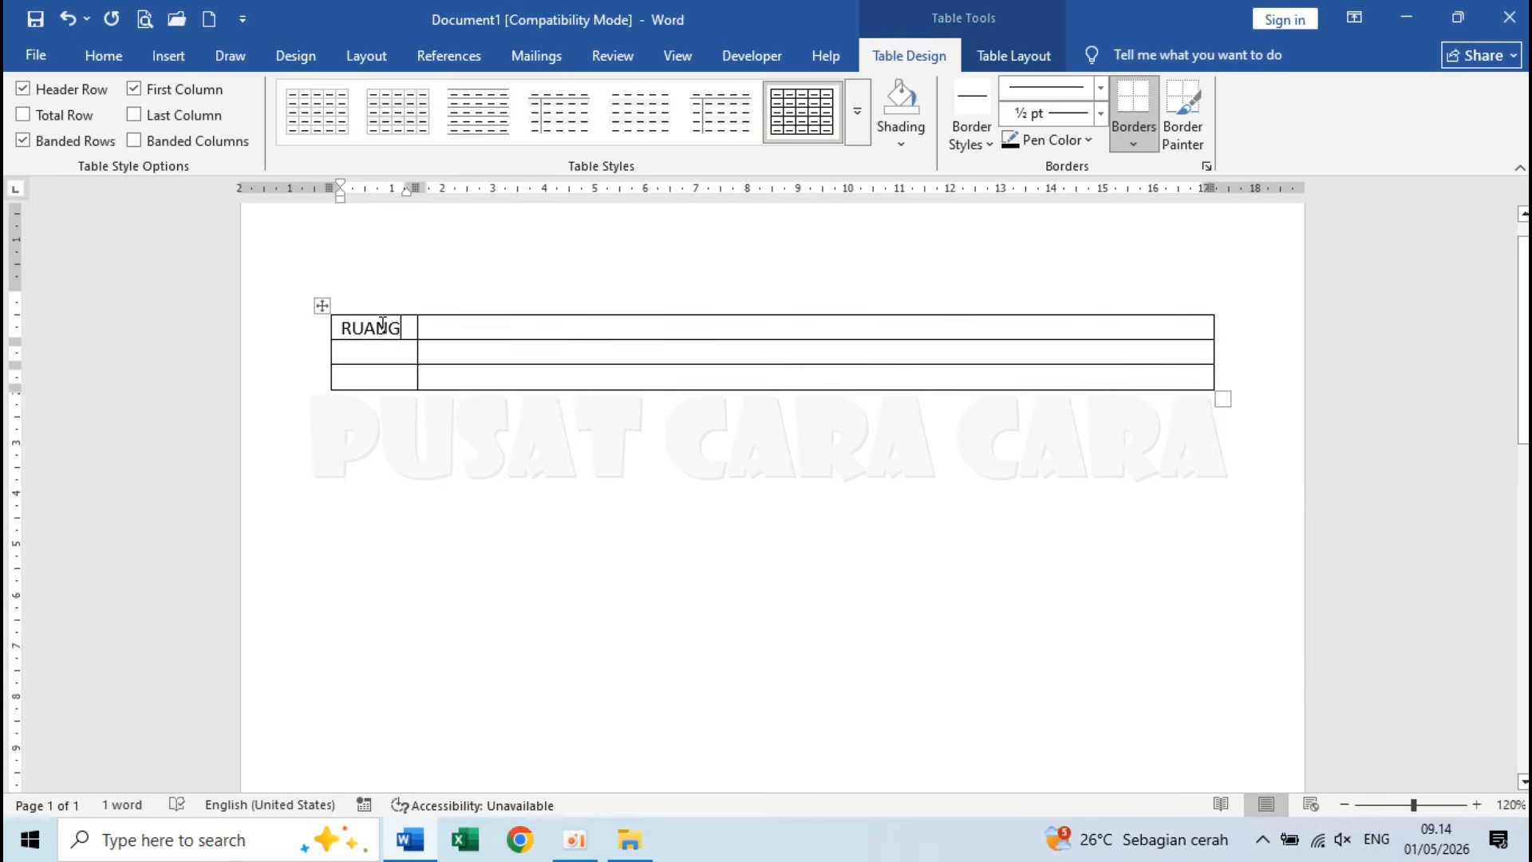
mouse_move(382, 325)
mouse_down()
mouse_move(486, 349)
mouse_move(489, 385)
mouse_up()
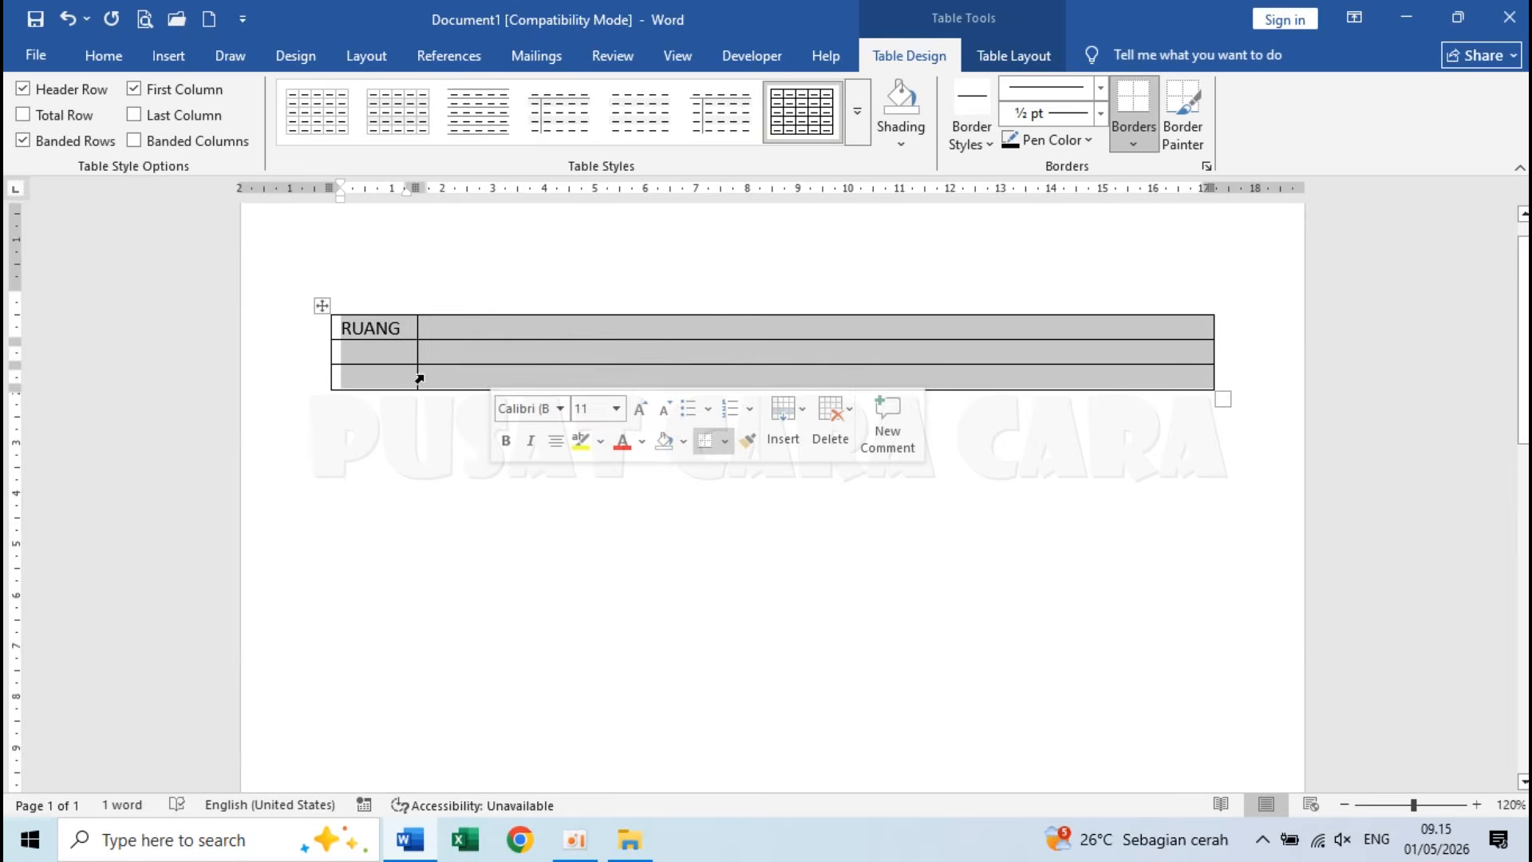
click(103, 55)
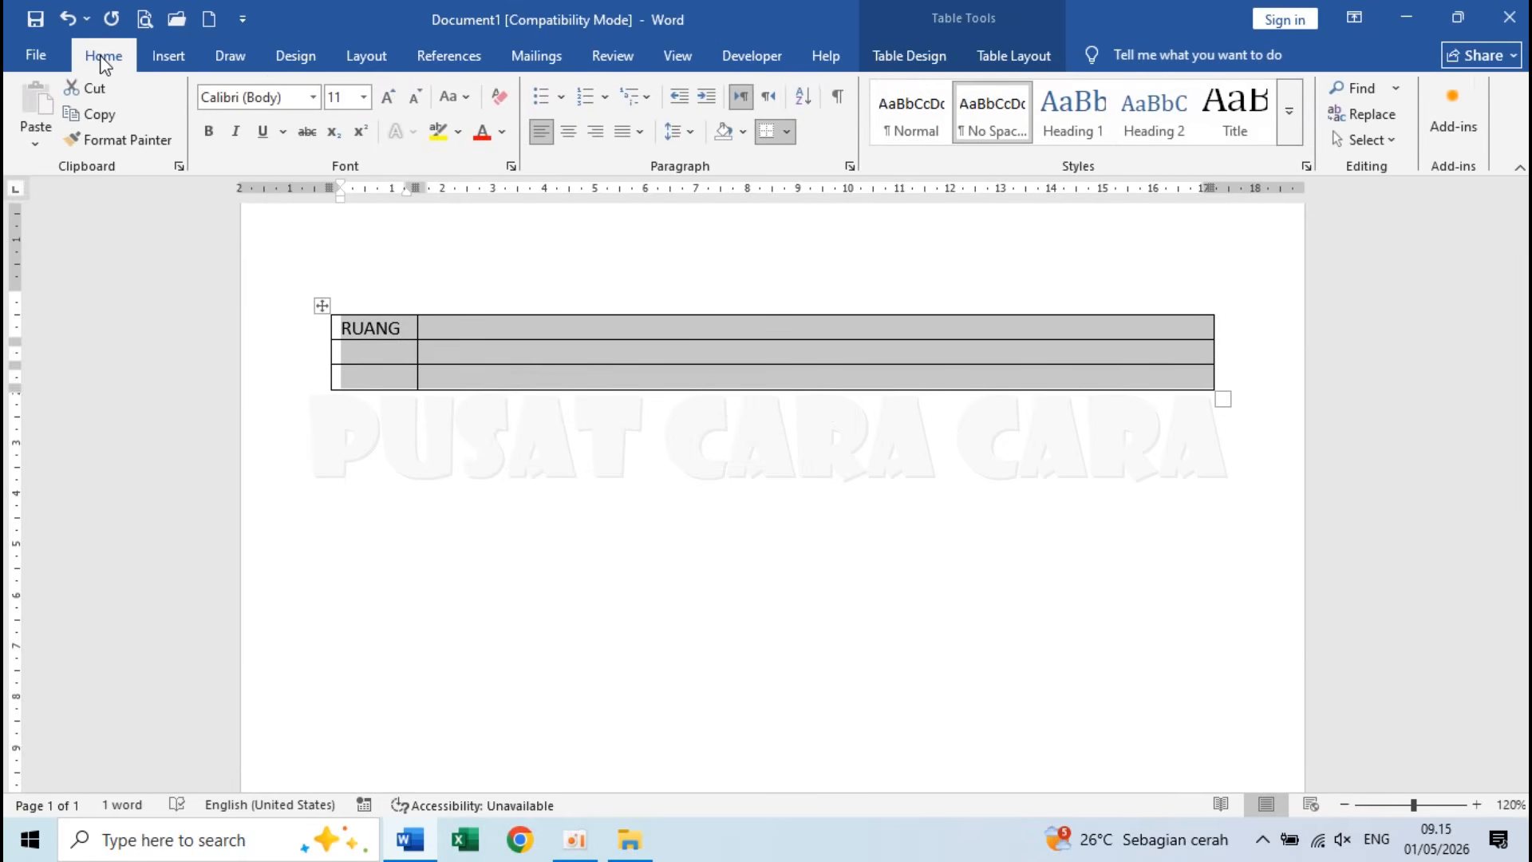
click(1023, 57)
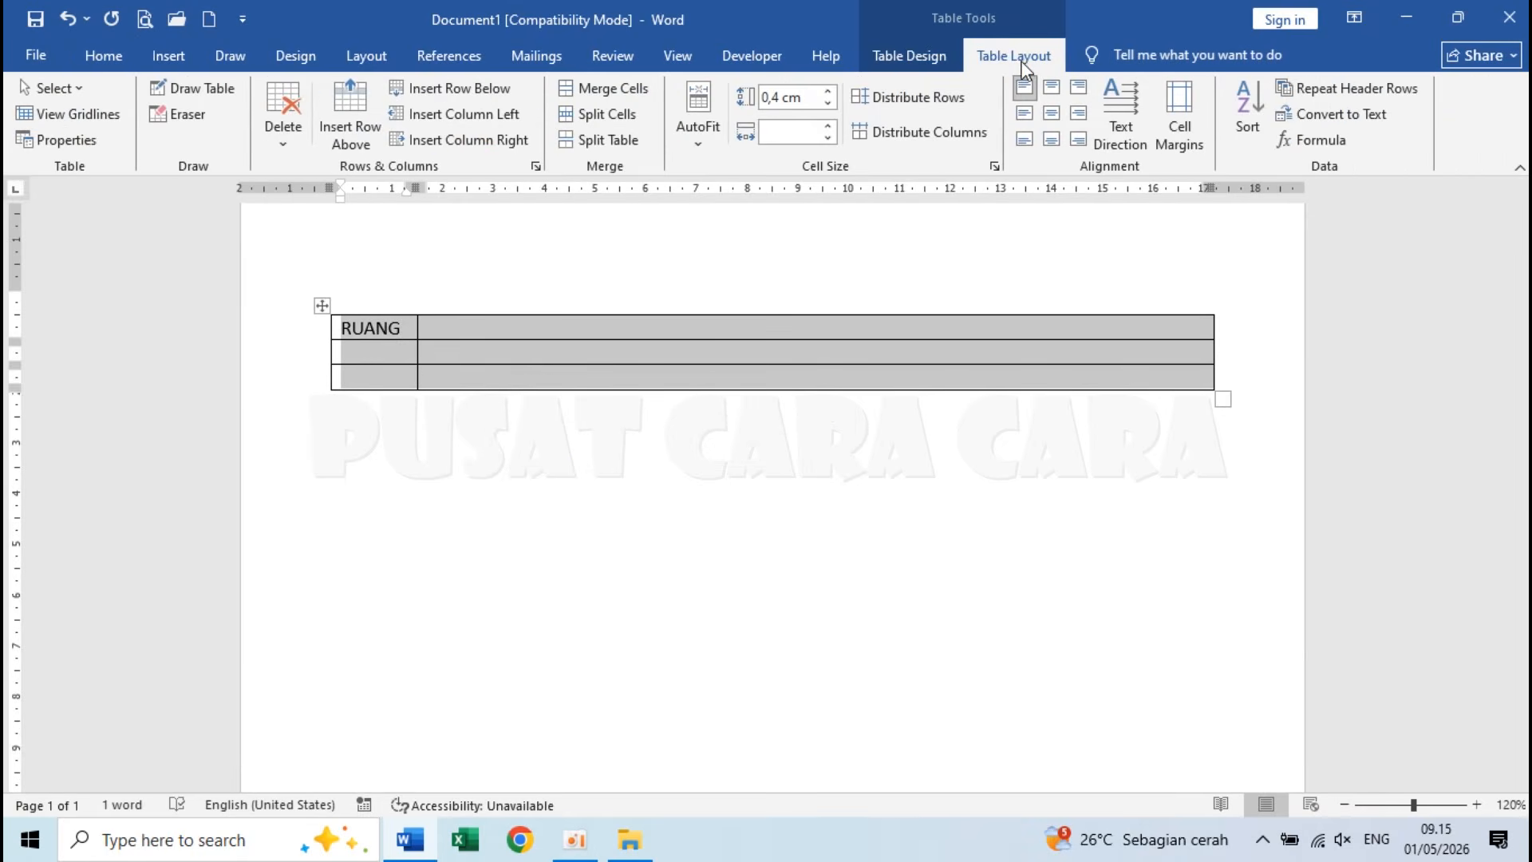
click(1052, 114)
Step: Merge the two empty cells below RUANG in the first column
click(393, 363)
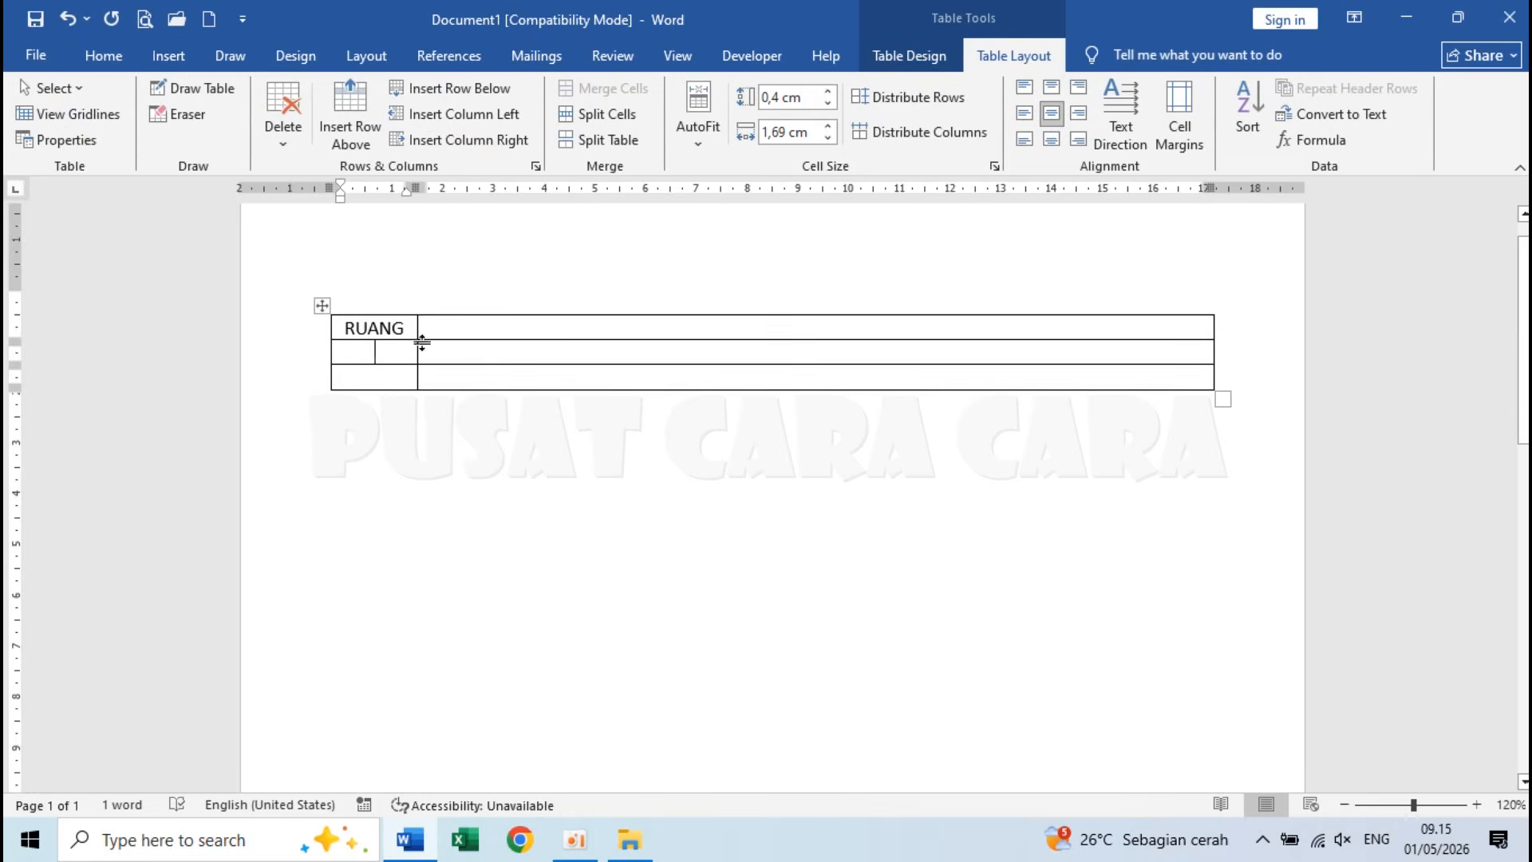
drag(377, 351, 375, 368)
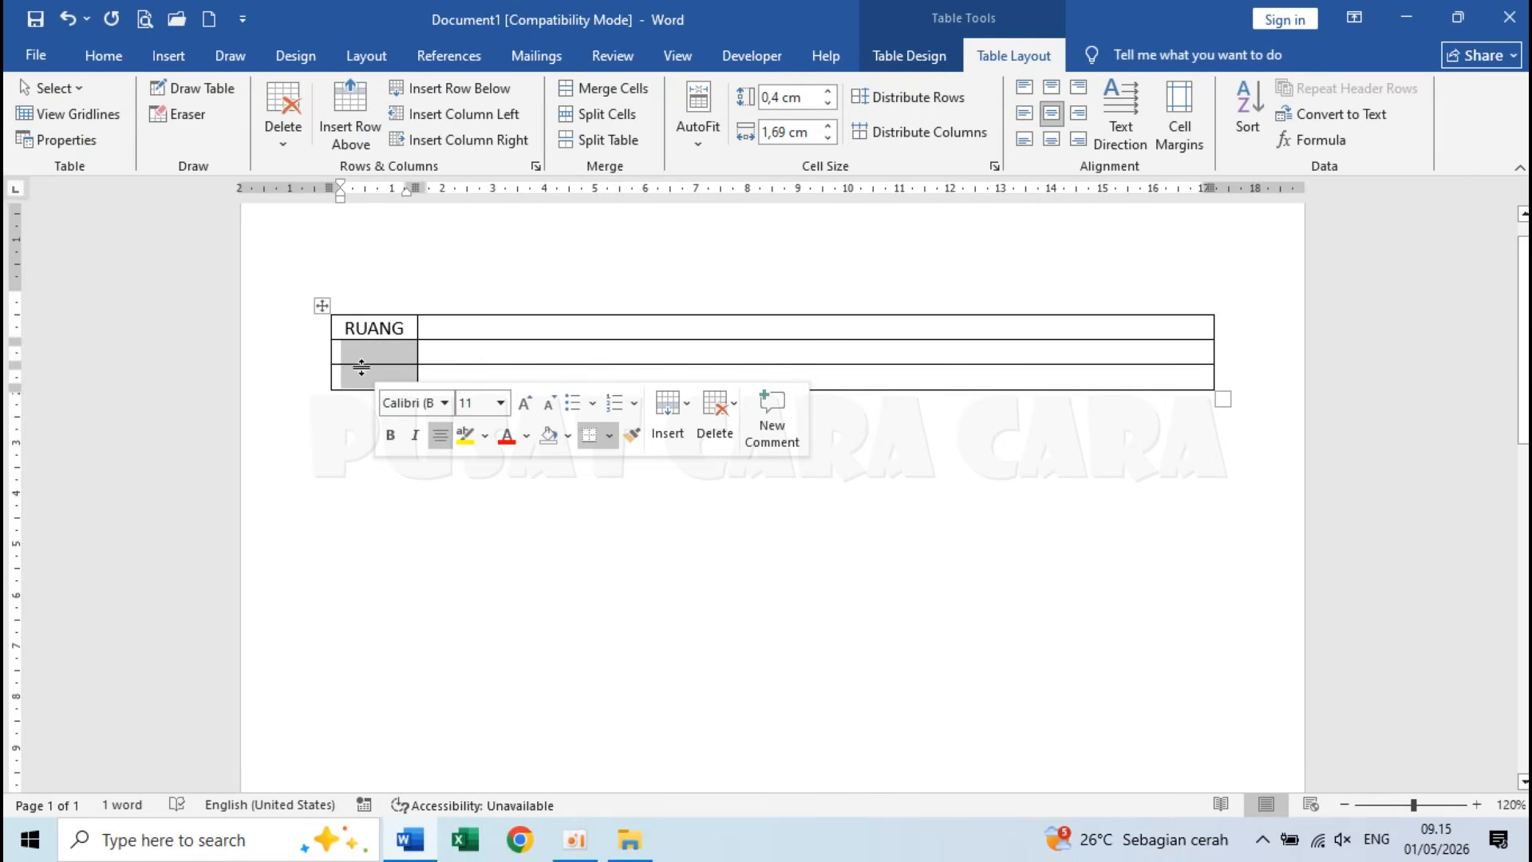
right_click(367, 369)
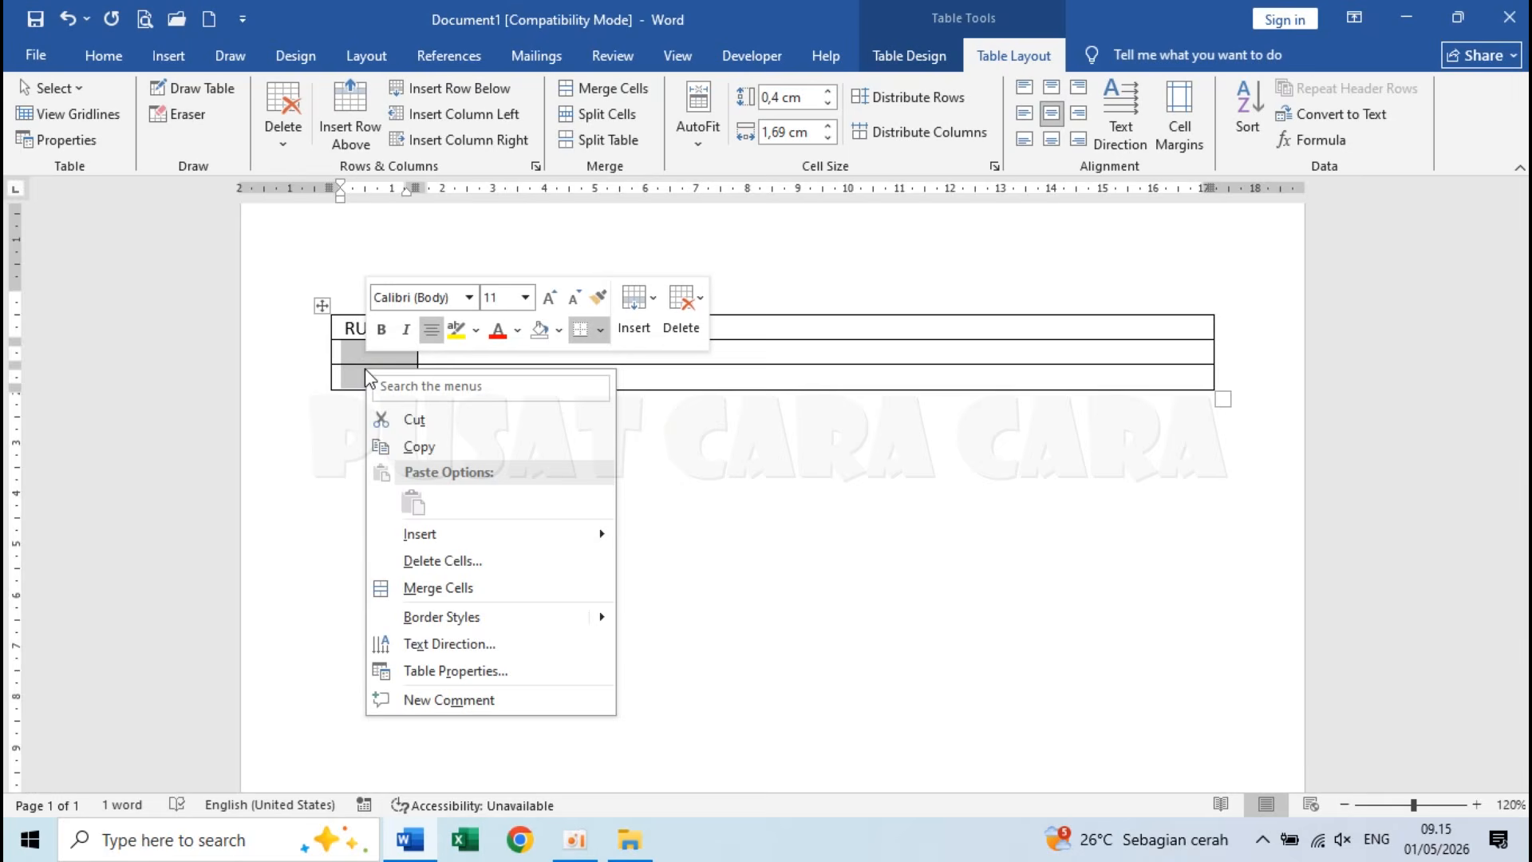
click(447, 587)
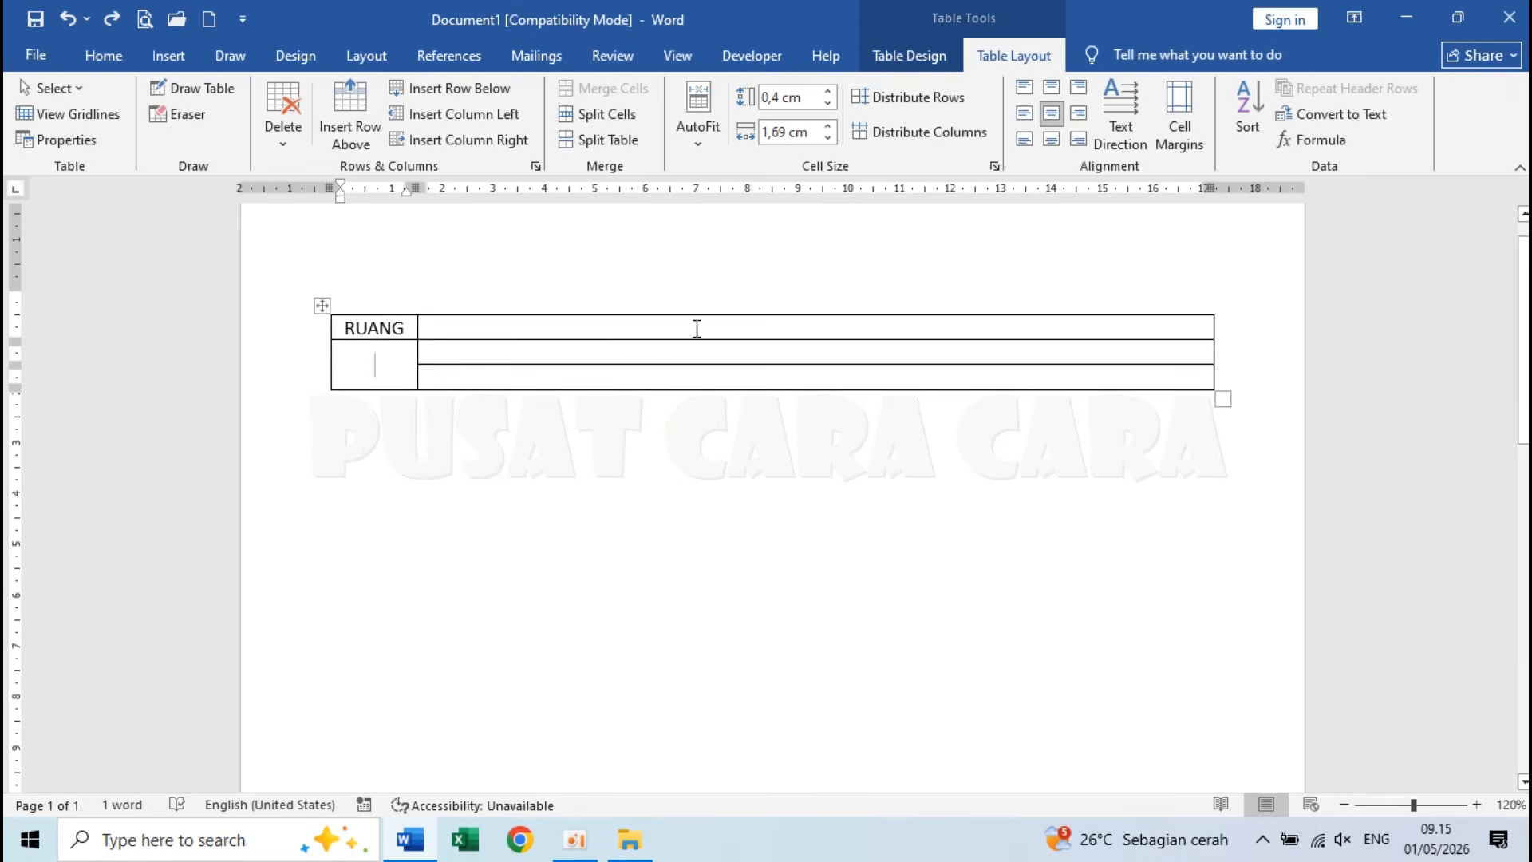
Step: Enter the second column's three title rows: DAFTAR HADIR PESERTA, PENILAIAN SUMATIF AKHIR TAHUN (PSAT) and TAHUN PELAJARAN 2025/2026
click(707, 327)
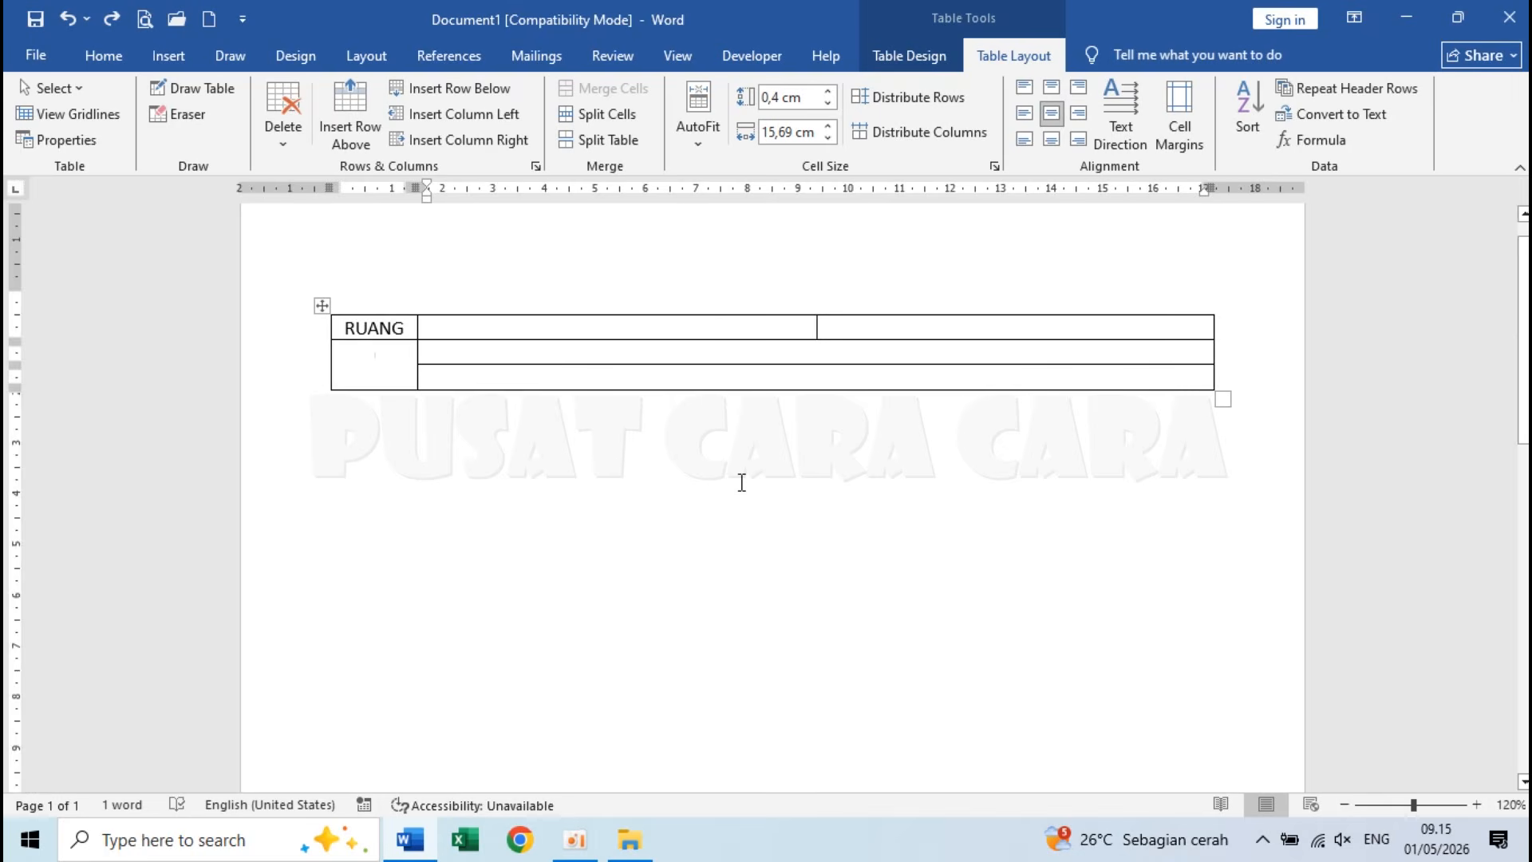
text(DAFTA)
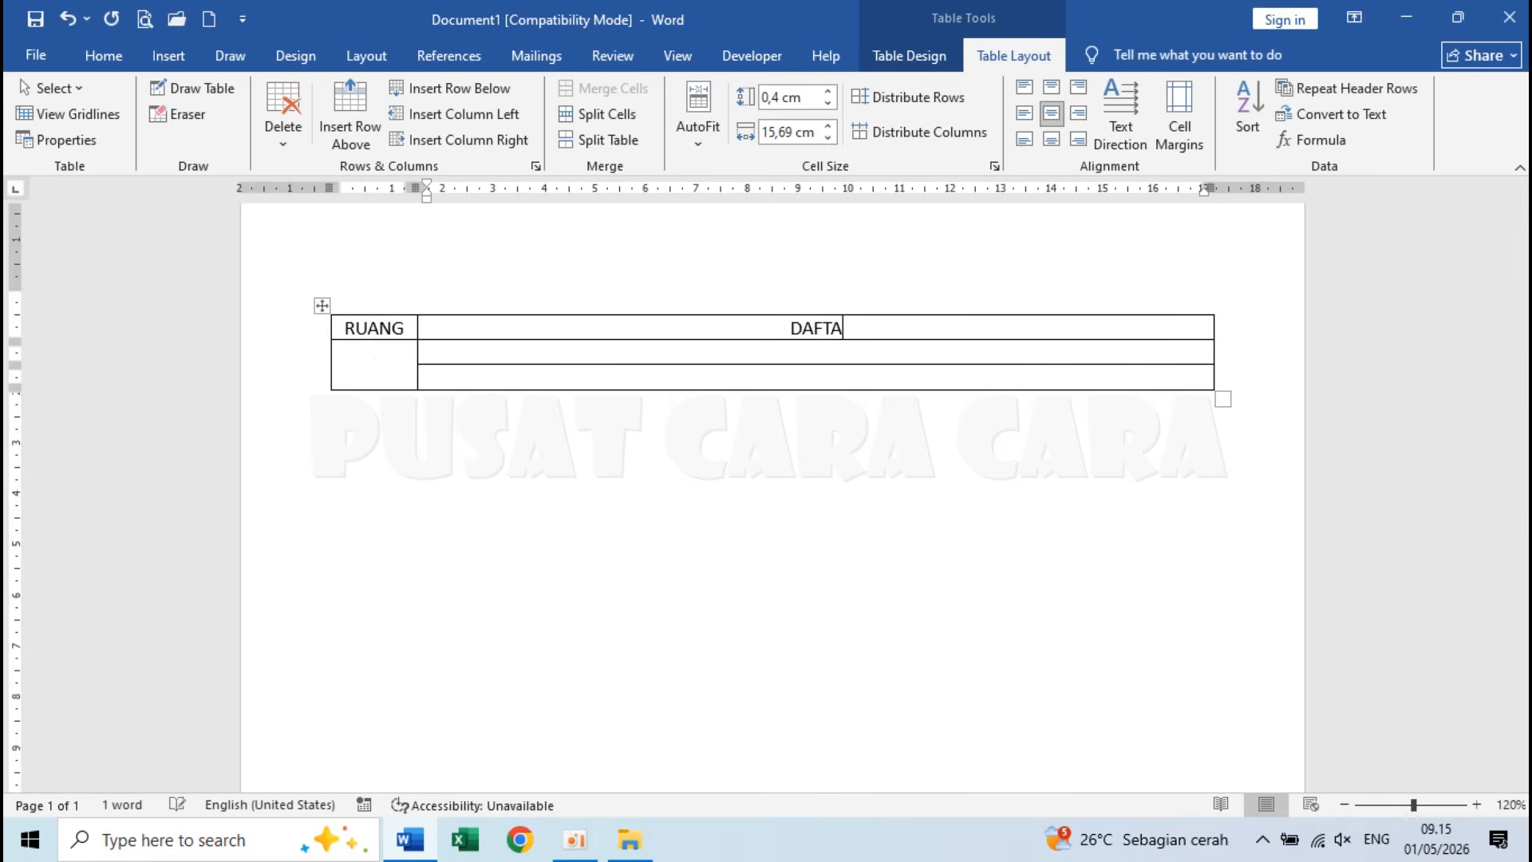
text(R HADIR PESERTA)
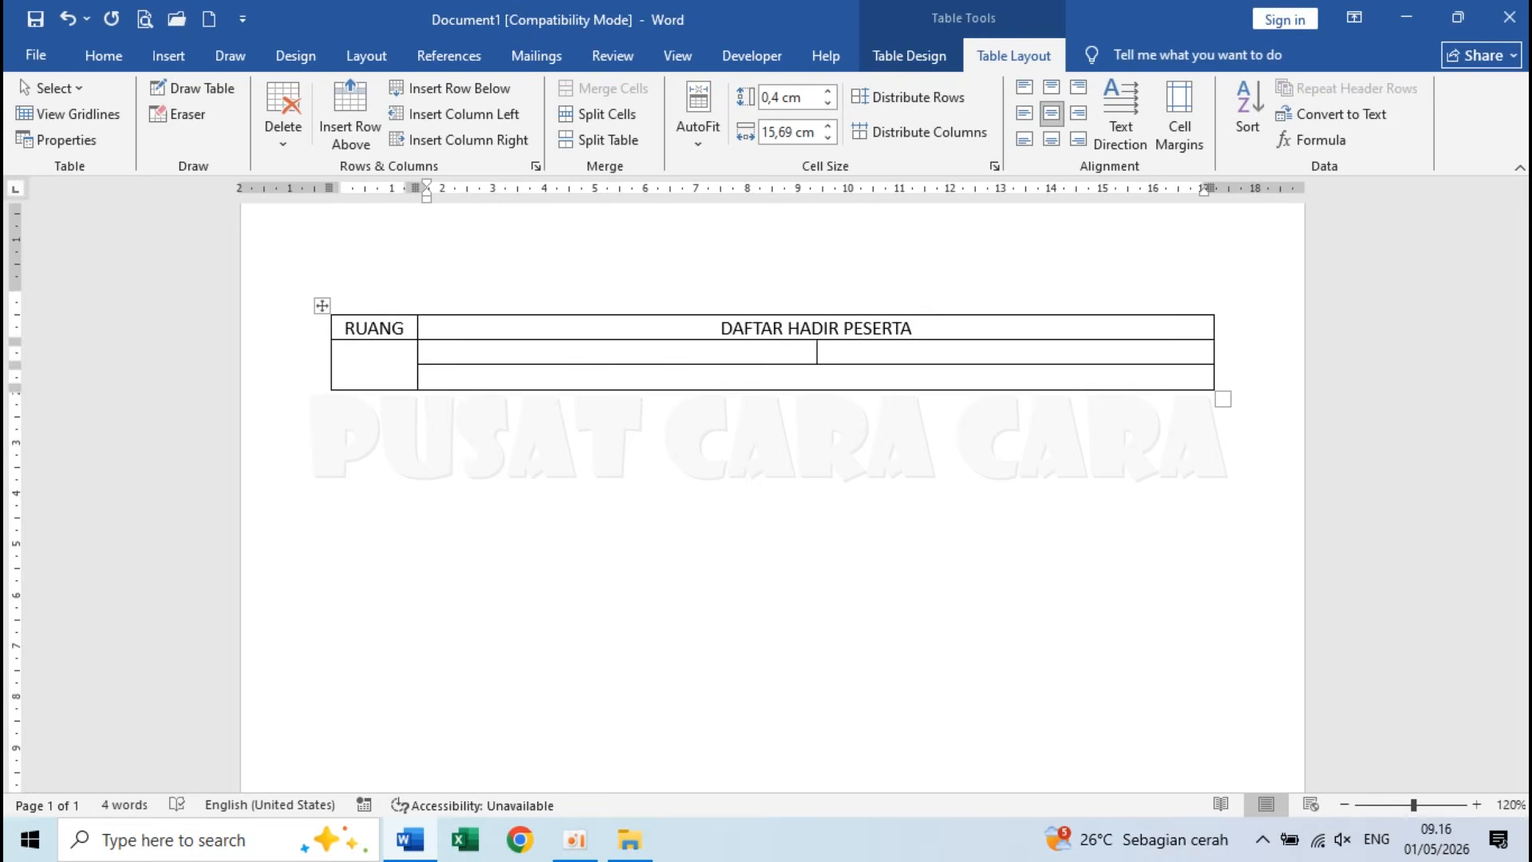
click(816, 352)
text(PENILAIAN SUMATI)
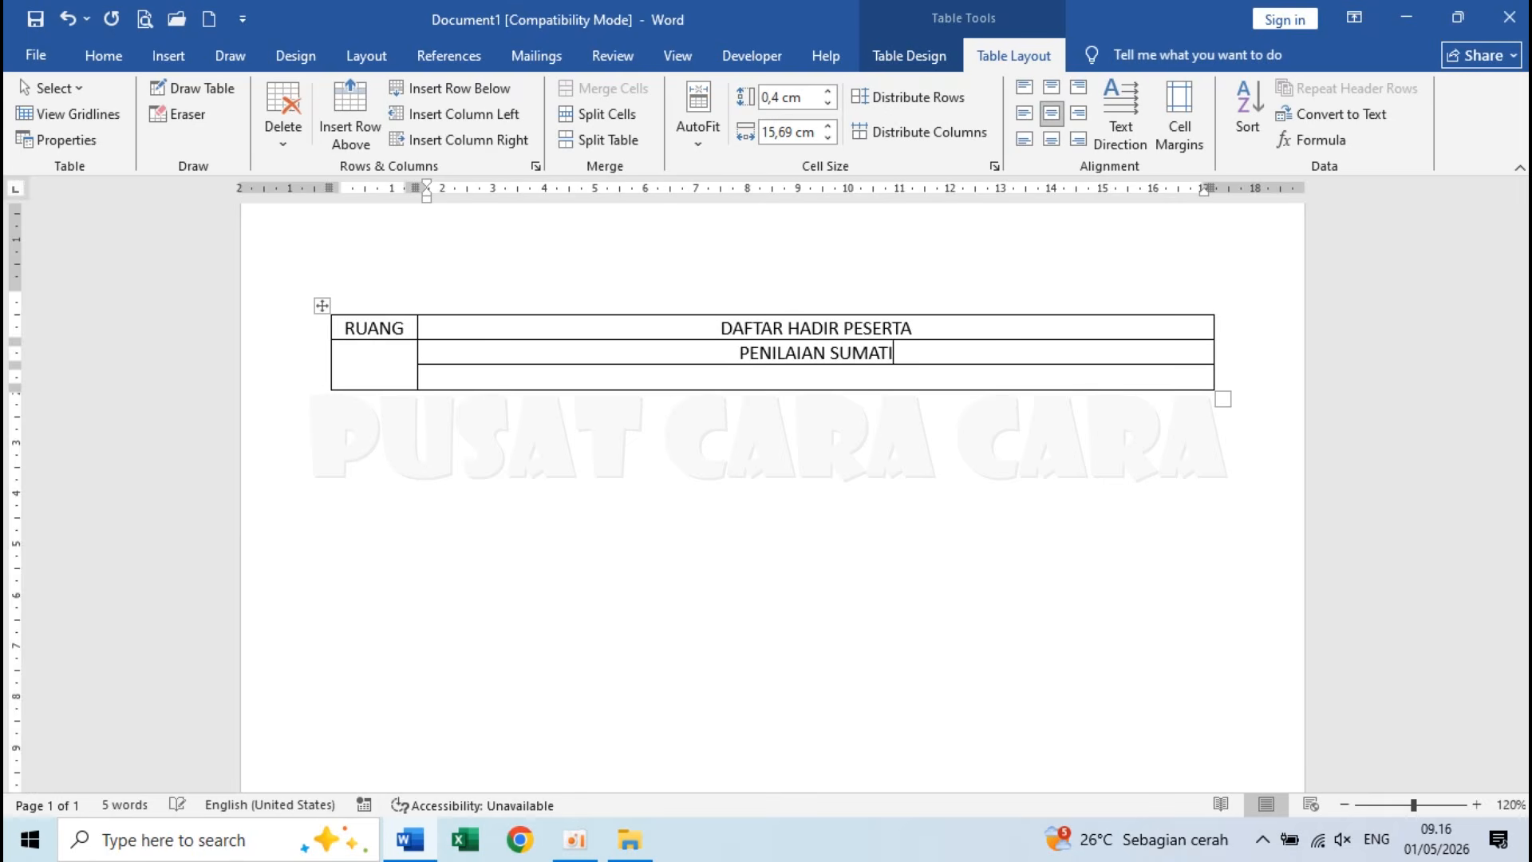
text(F AKHIR TAHUN )
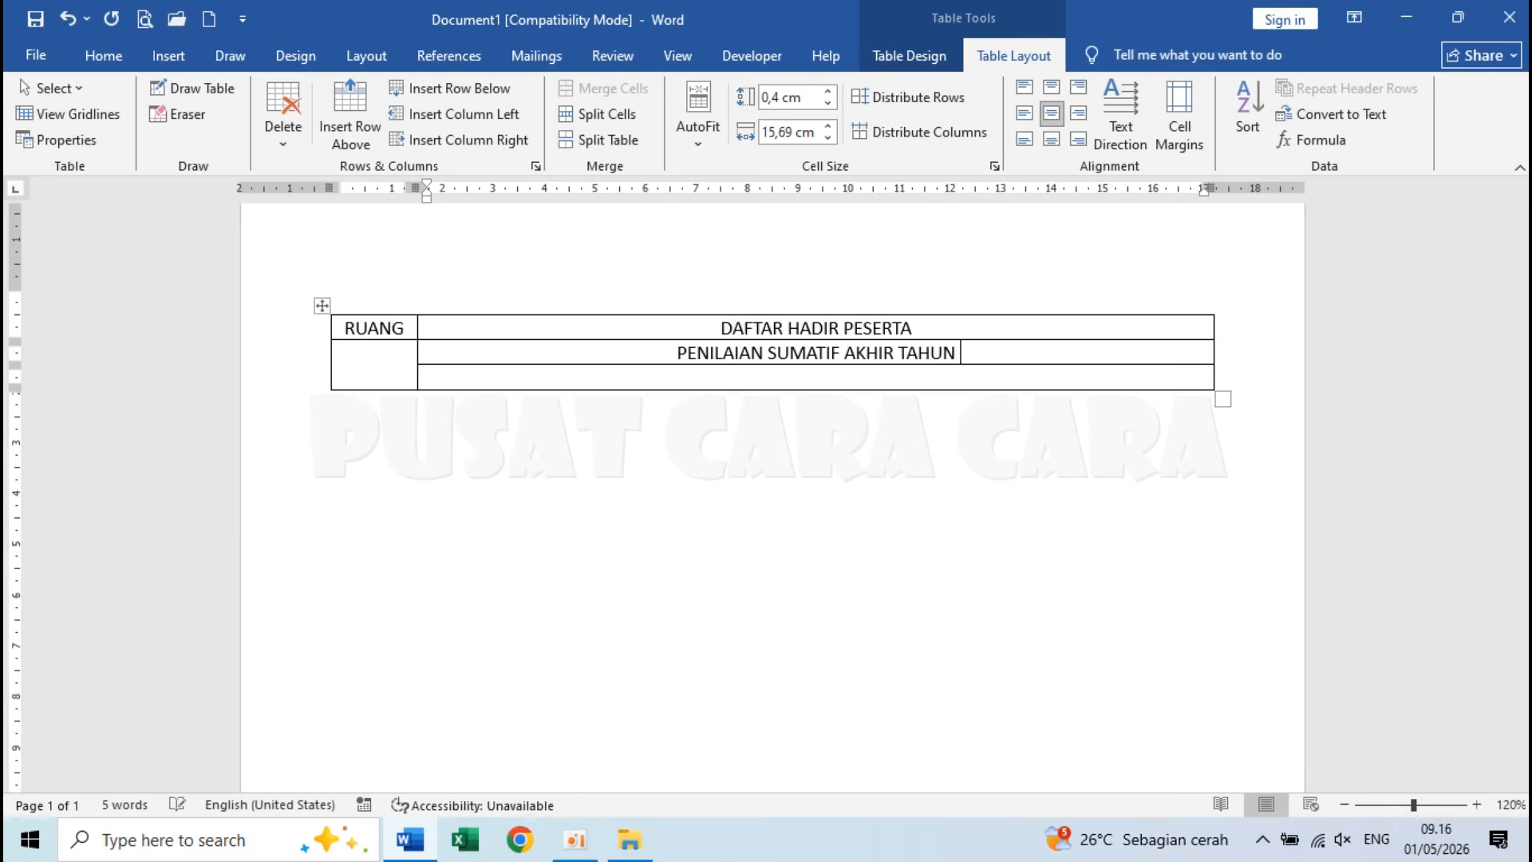
text((PSAT) )
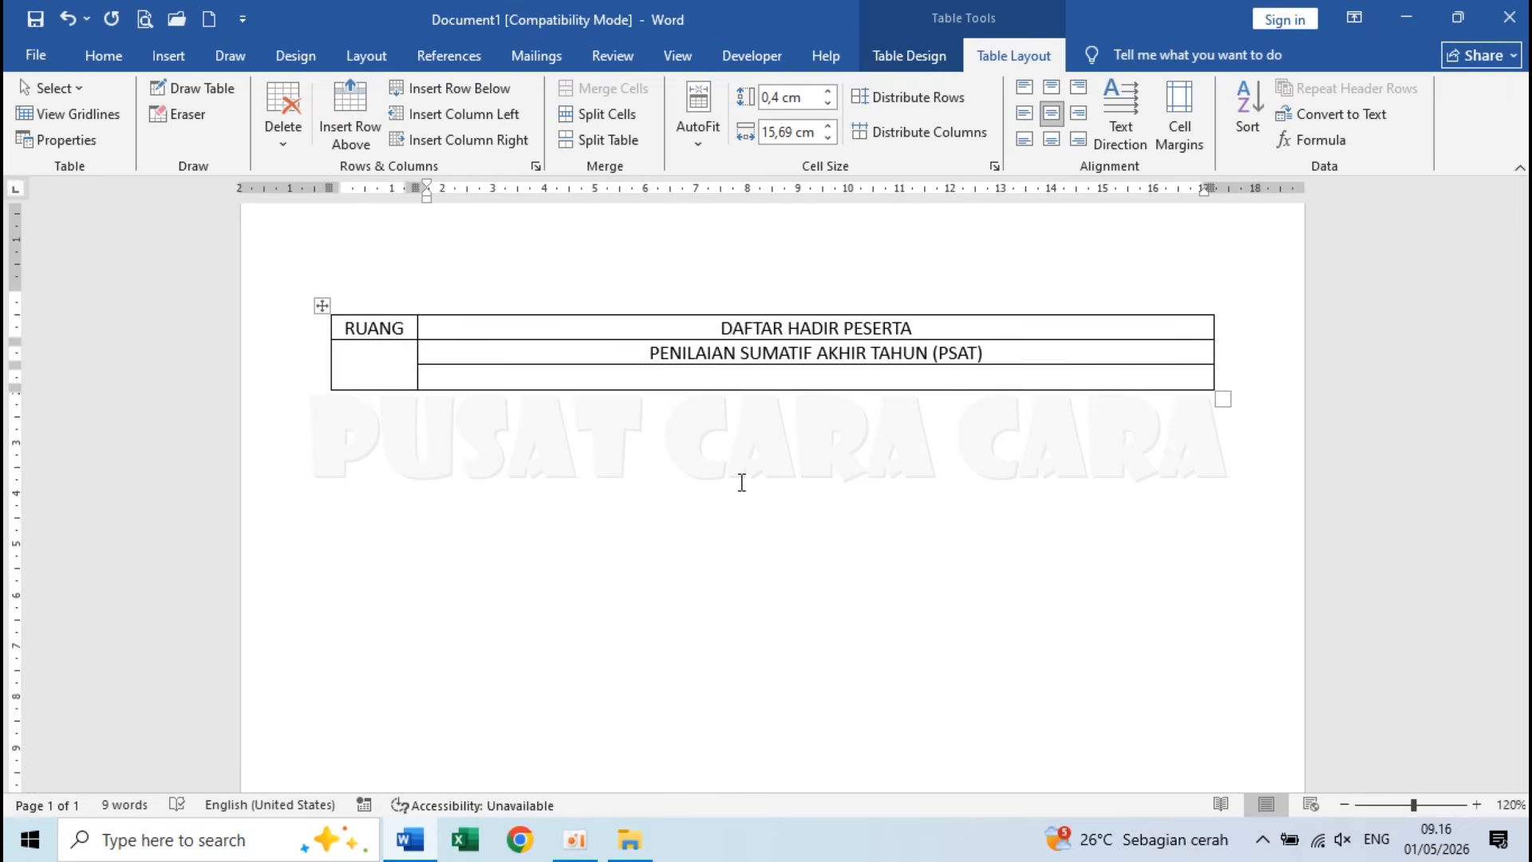
text(TAHUN PELAJARAN 2025/2026)
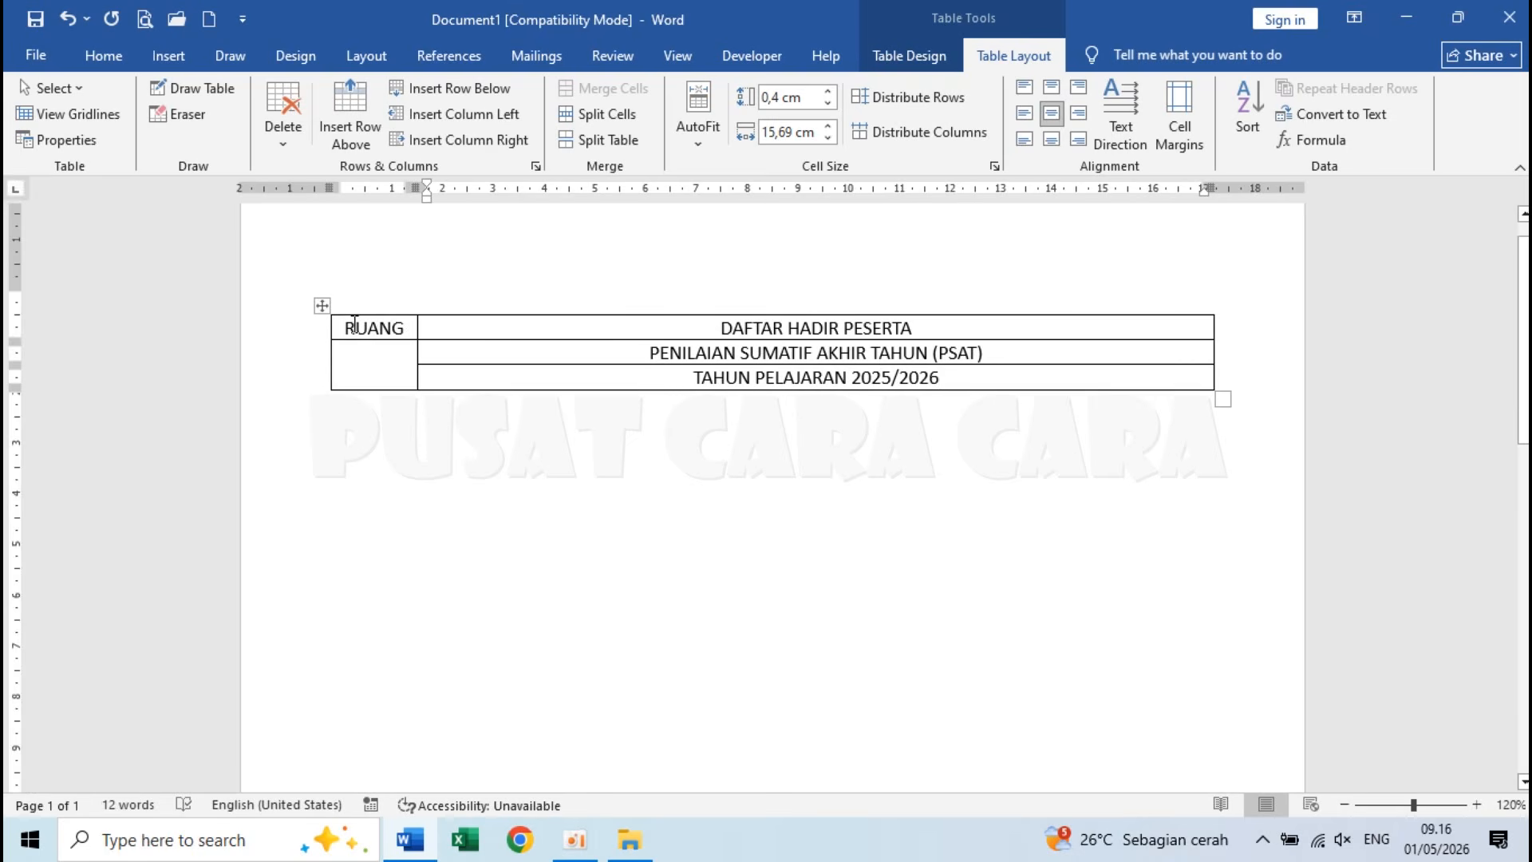
Step: Make all text in the heading table bold
drag(354, 324, 808, 373)
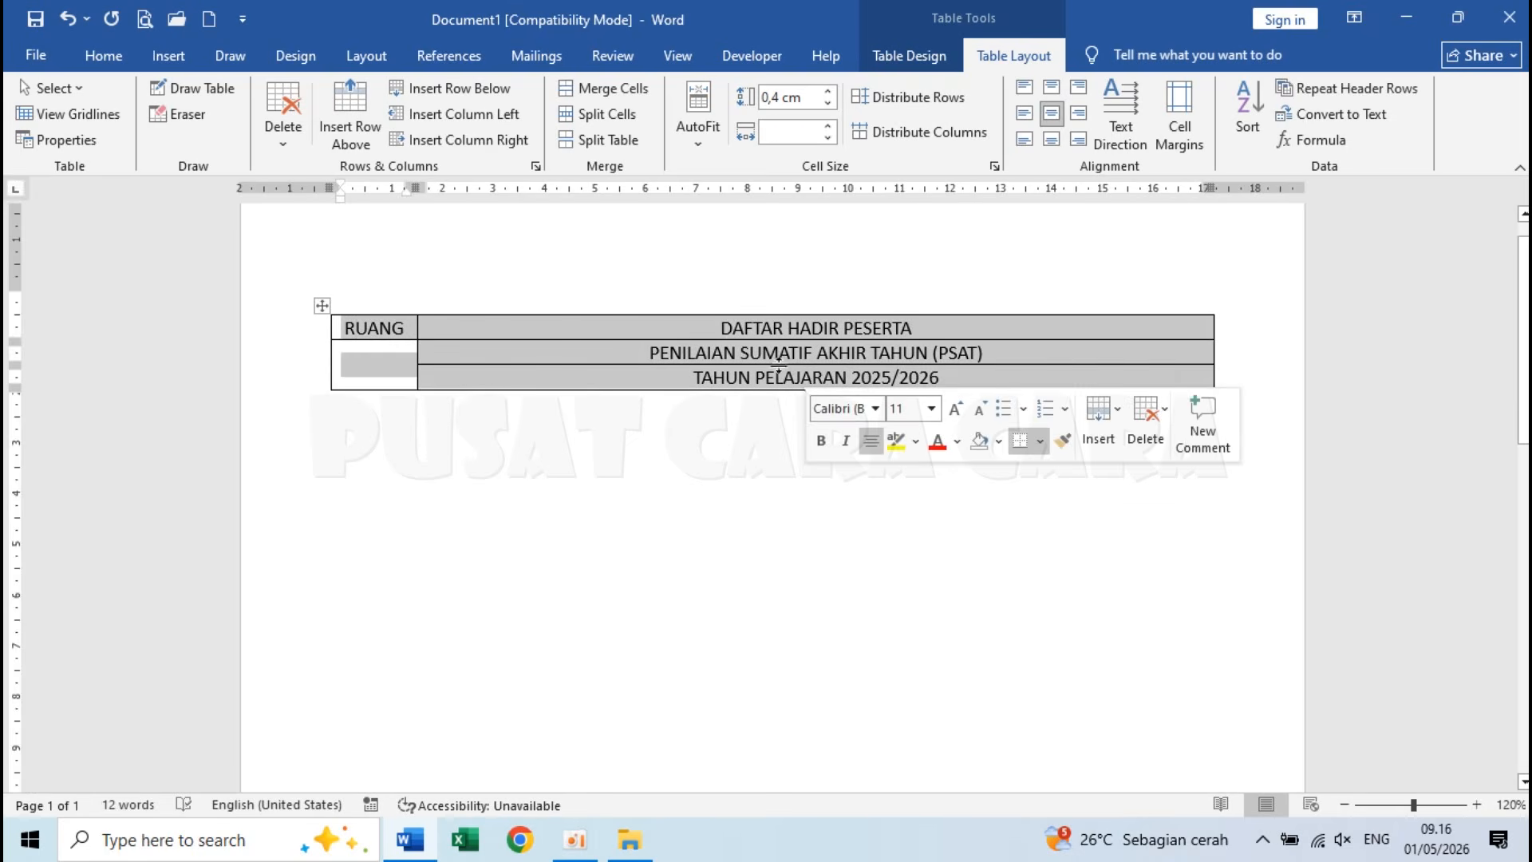
click(100, 53)
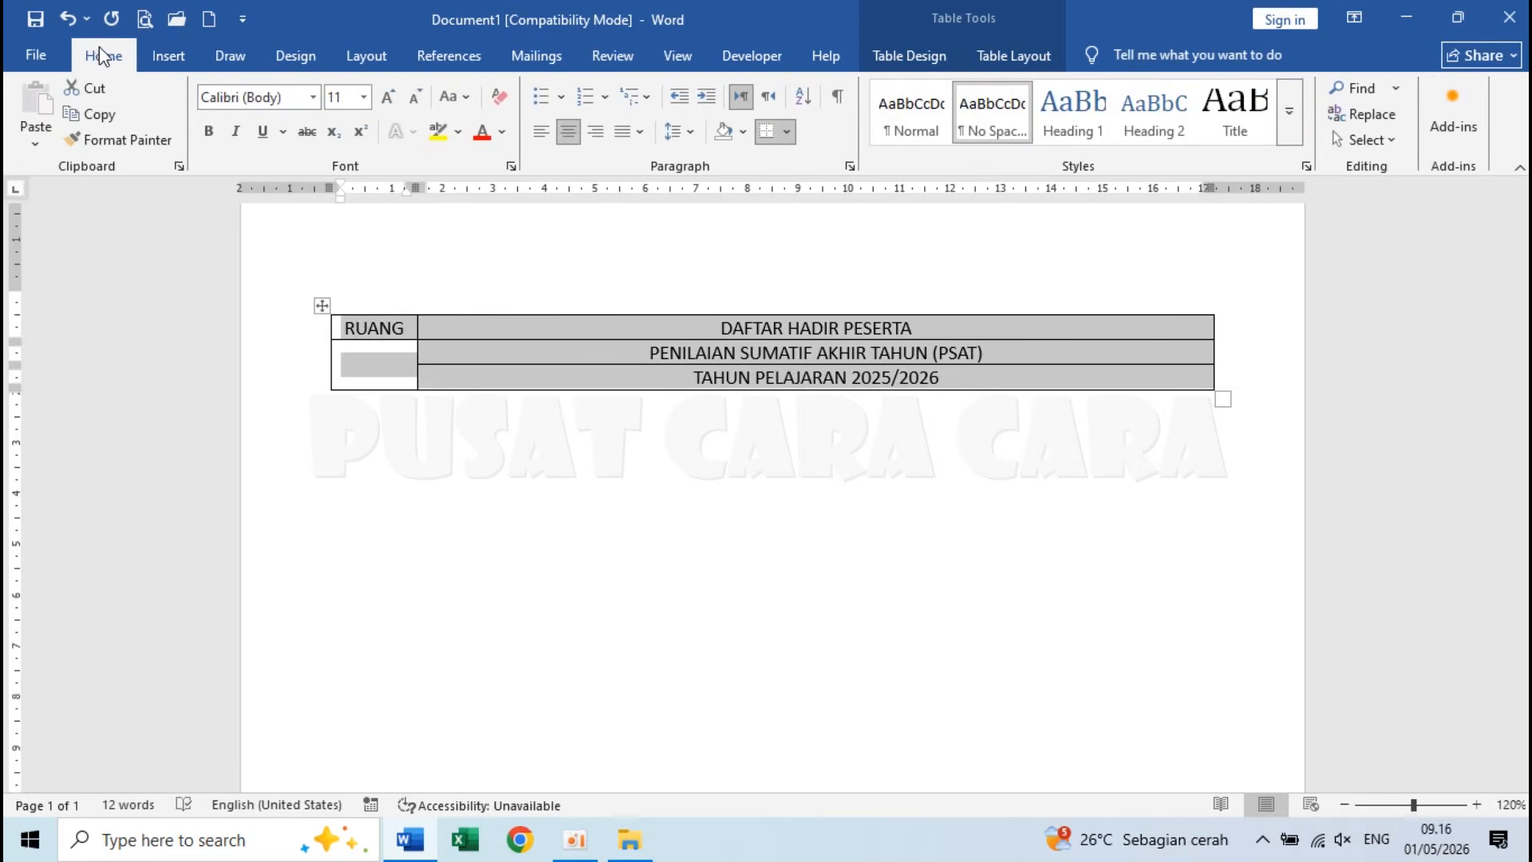
click(210, 131)
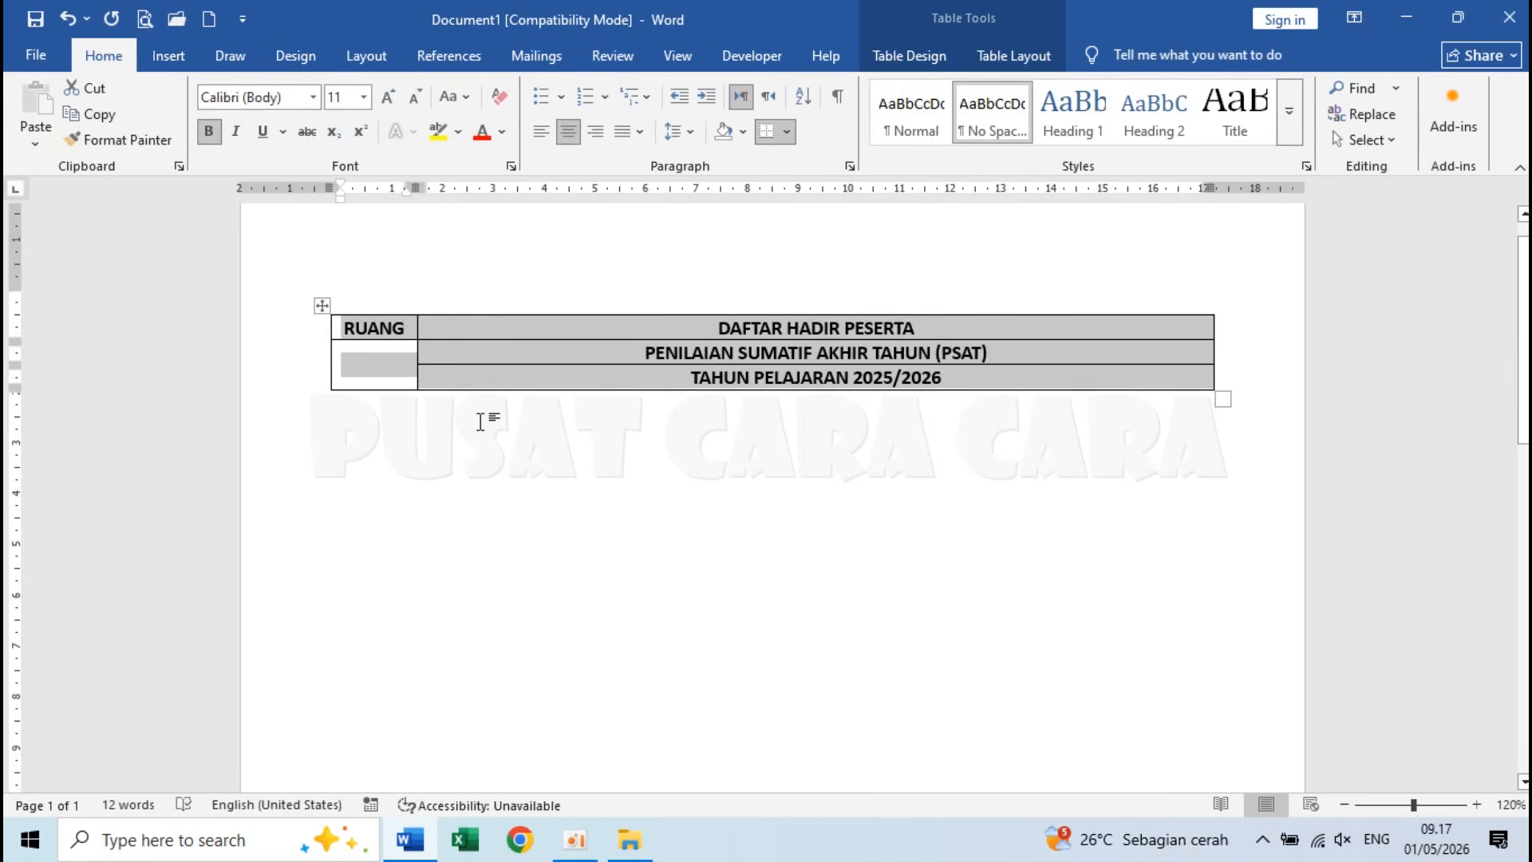
Step: Insert a table with three columns and three rows below the heading table, leaving a blank line between them
click(338, 407)
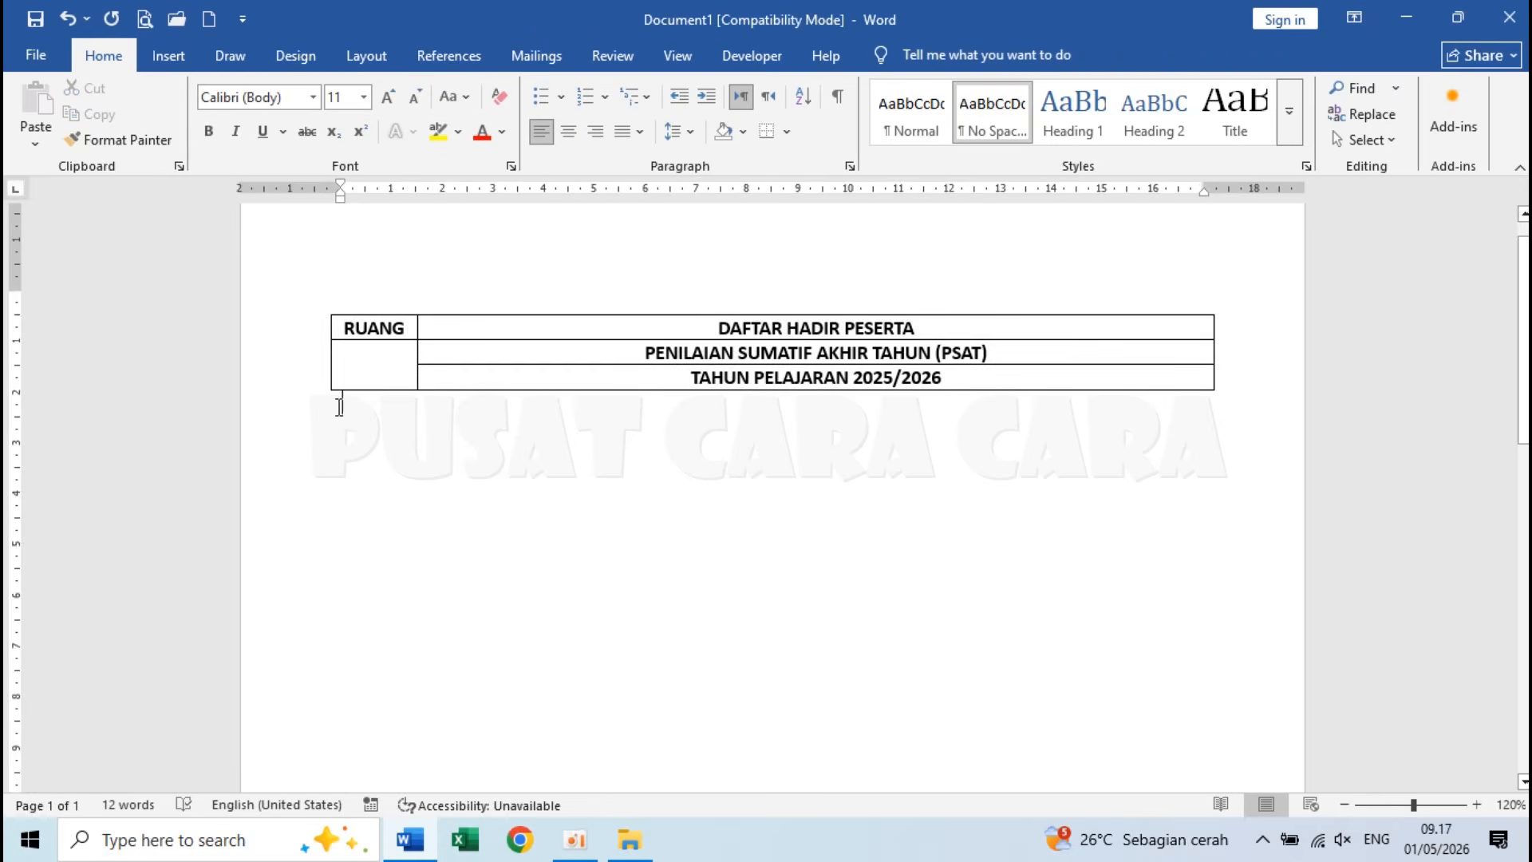
key(Return)
click(174, 55)
click(163, 131)
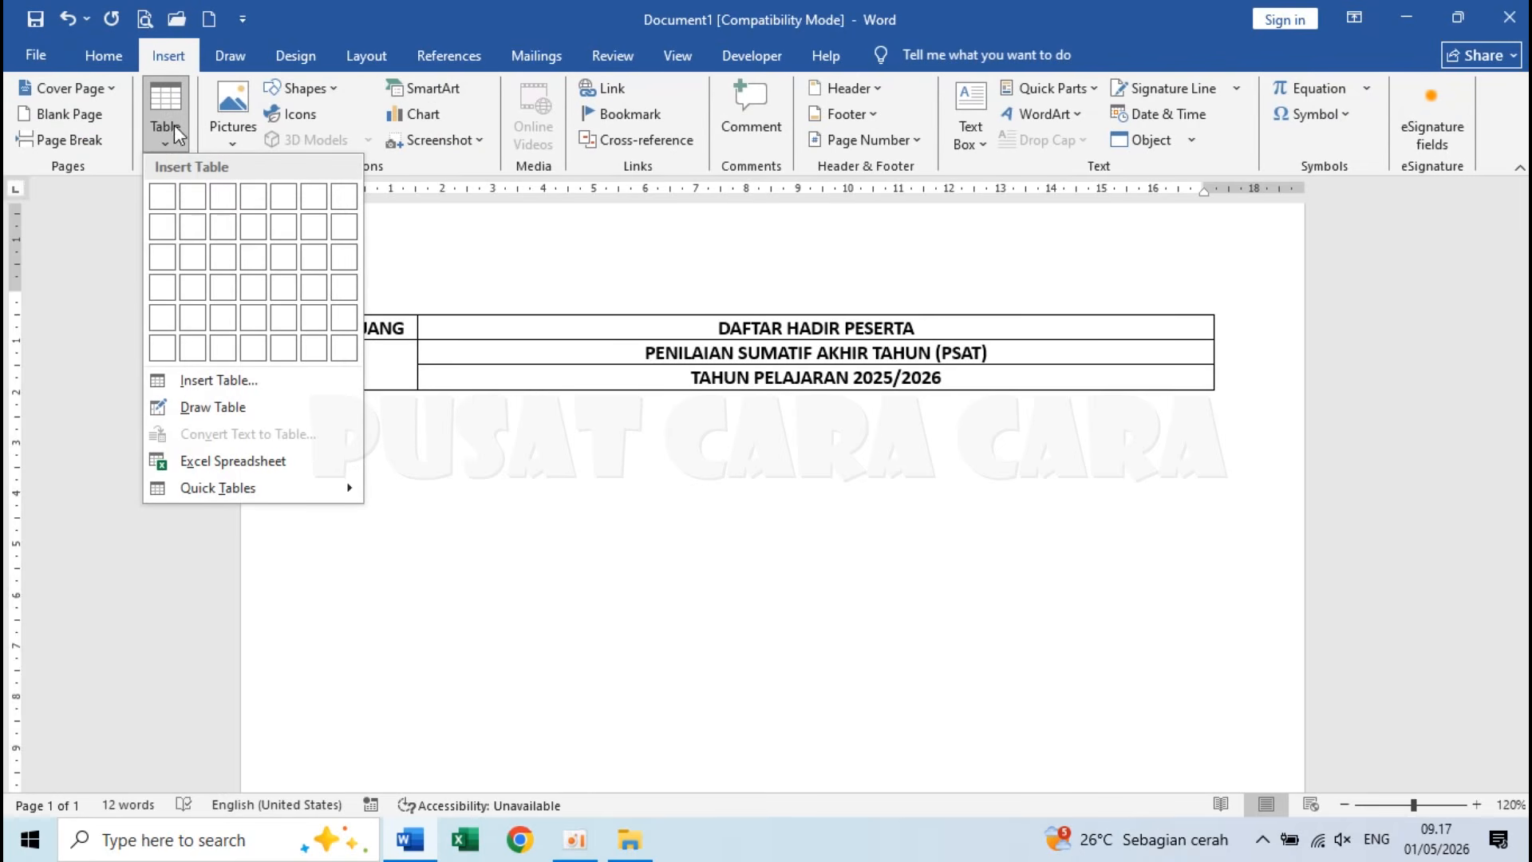
click(231, 265)
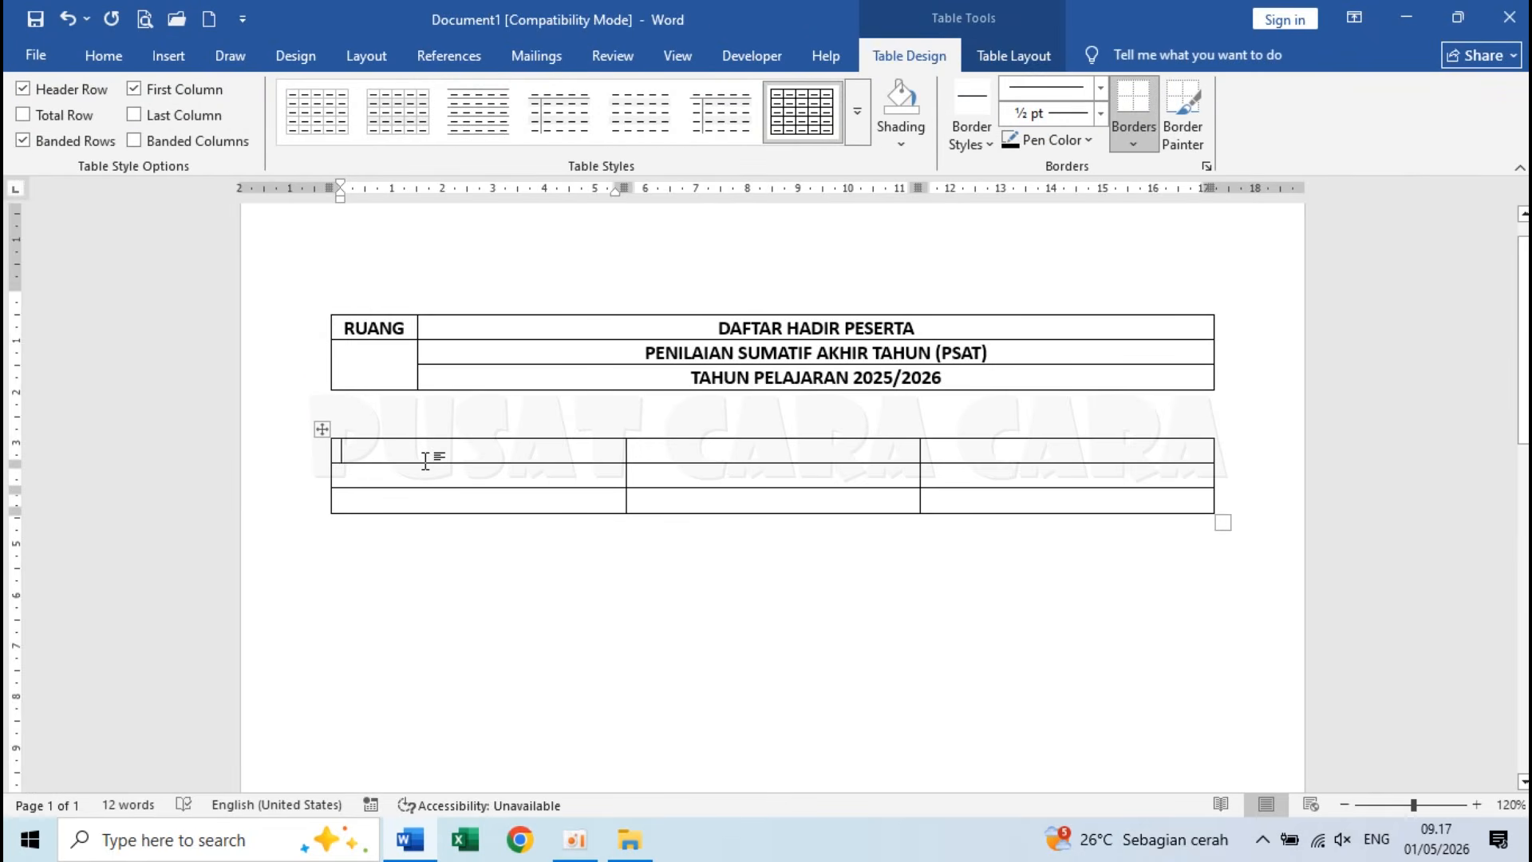
Step: Enter the row labels Hari, Tanggal; Jam ke / Waktu; and Mata Pelajaran in the second table's first column
text(Hari,)
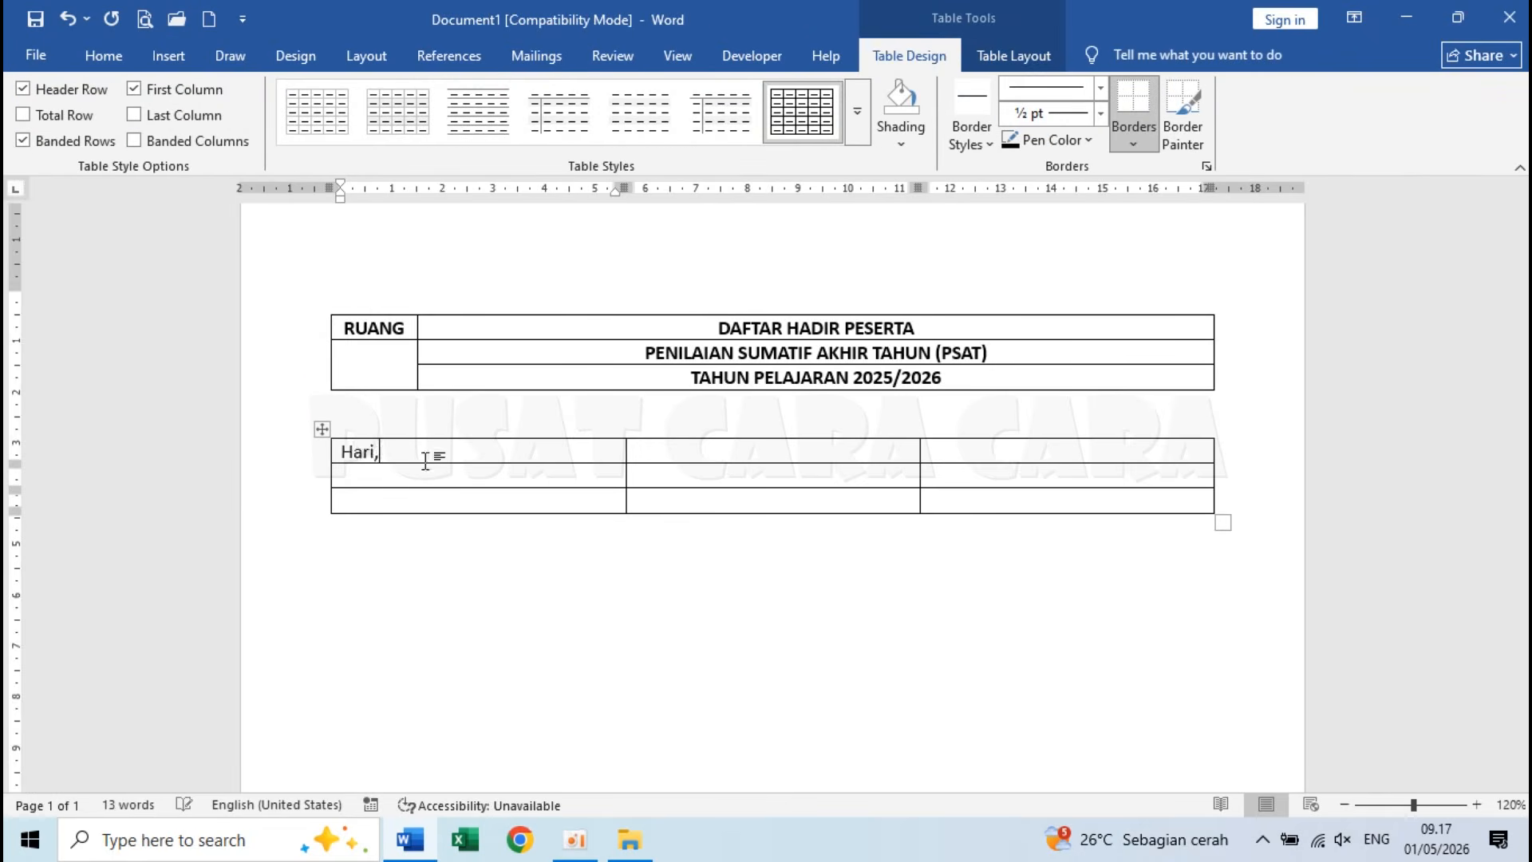
text( Tanggal Jam)
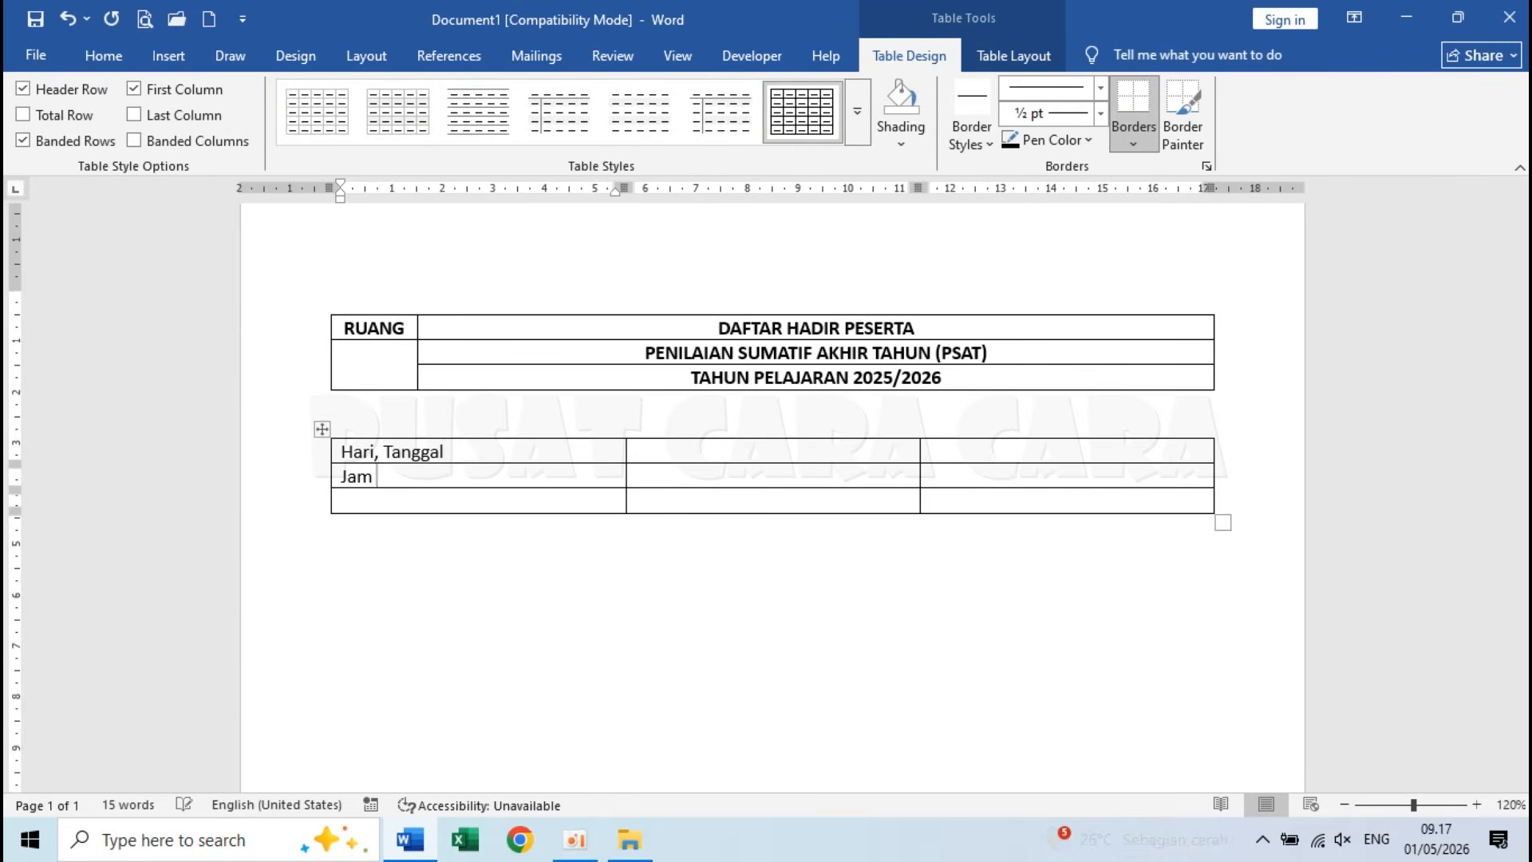
text( ke /)
text( Waktu )
text(Mata Pela)
text(jaran)
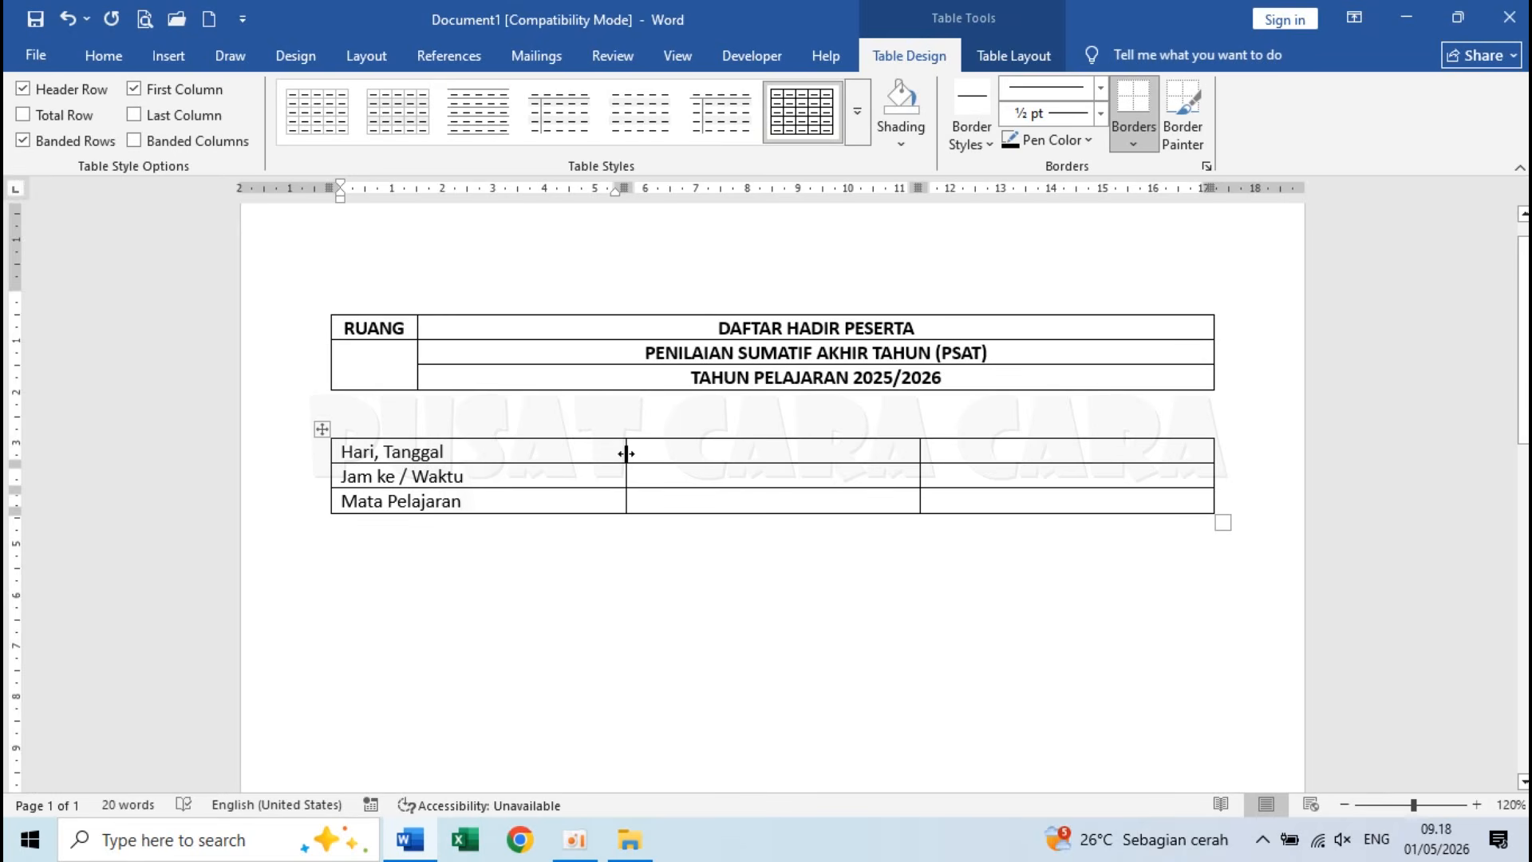
Step: Narrow the label column to fit its text and the second column to colon width, and enter a colon in each row
drag(626, 452, 481, 452)
drag(919, 452, 506, 466)
text(:)
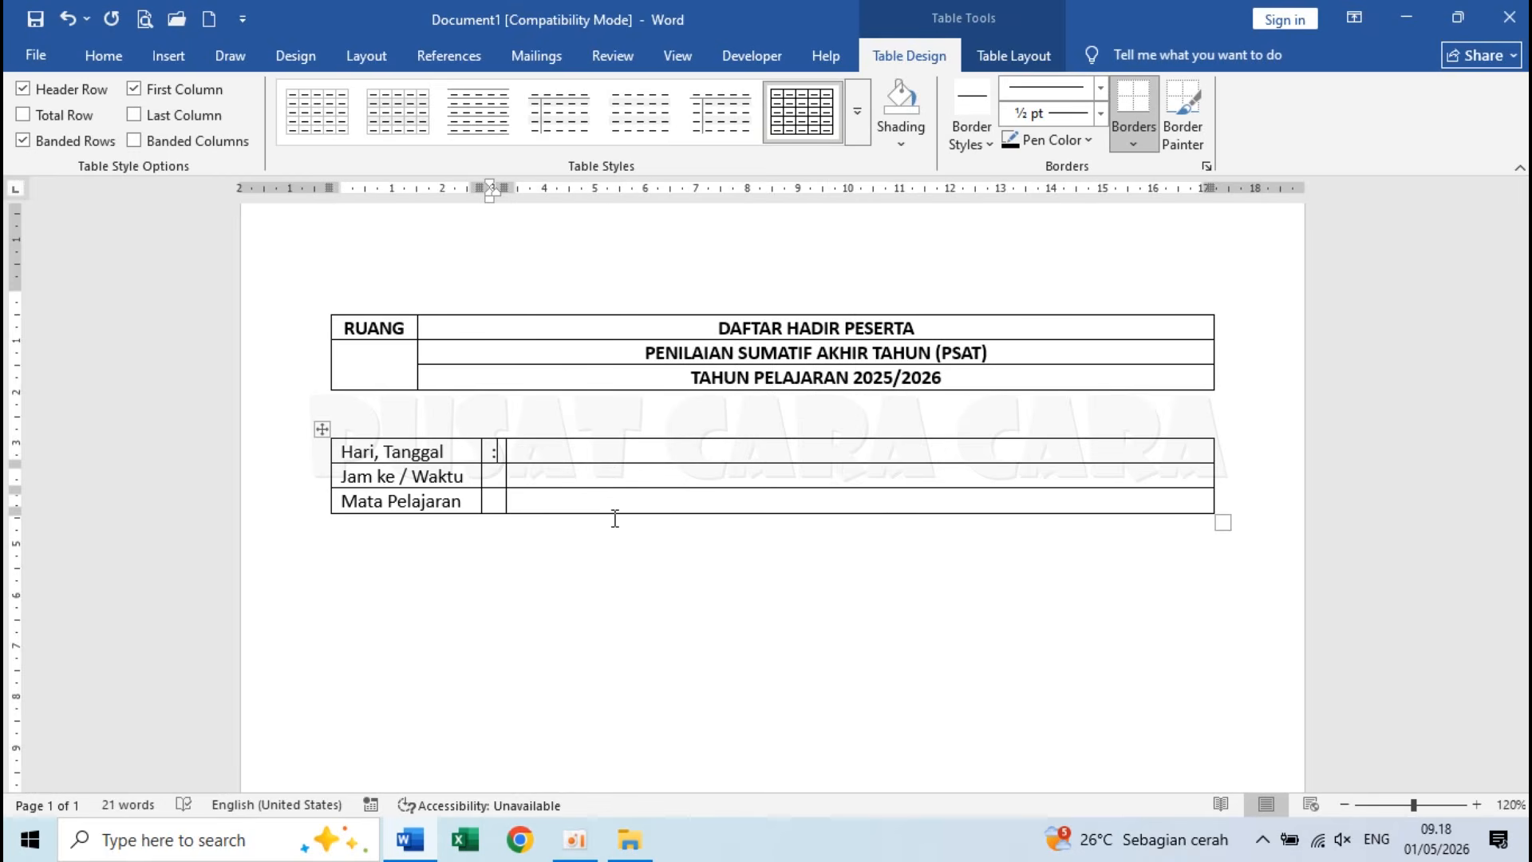
text(:)
key(Tab)
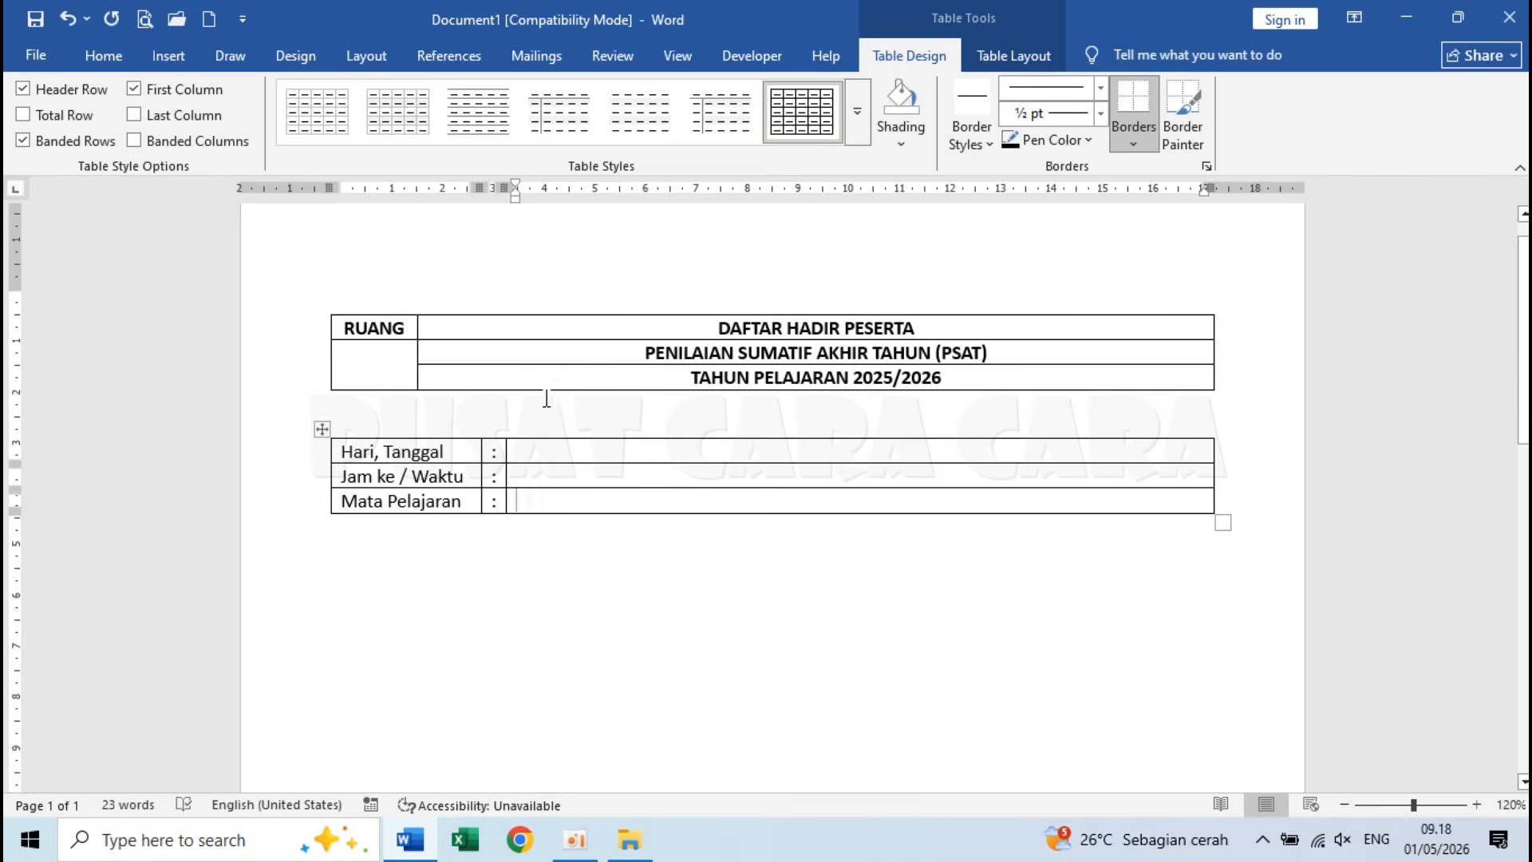
Step: Enter a dotted fill-in line beside Hari, Tanggal and narrow the third column to the length of that line
click(550, 452)
text(..........................................................)
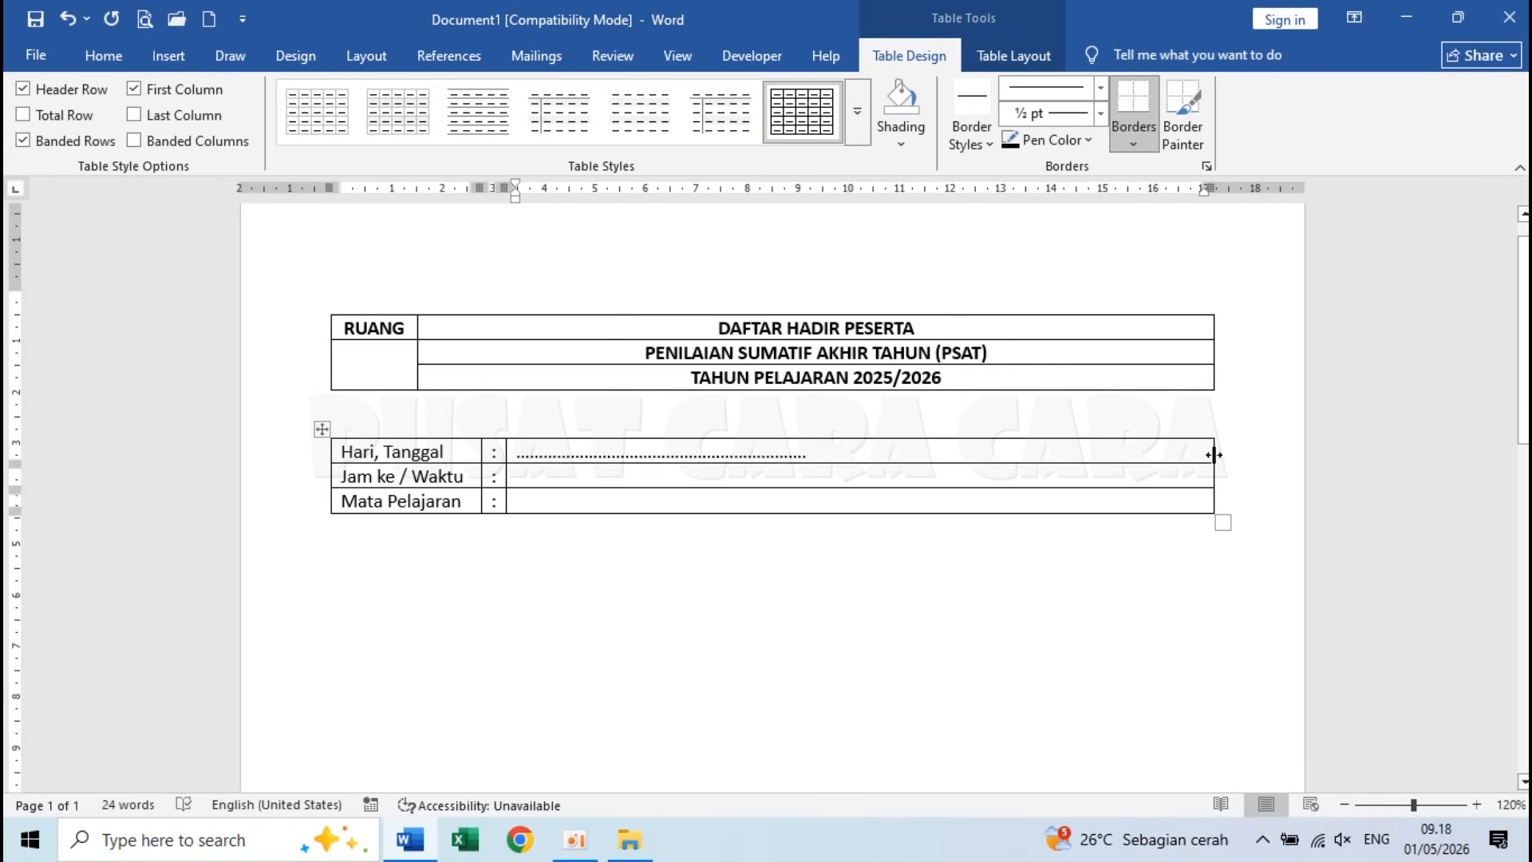
drag(1214, 455, 815, 476)
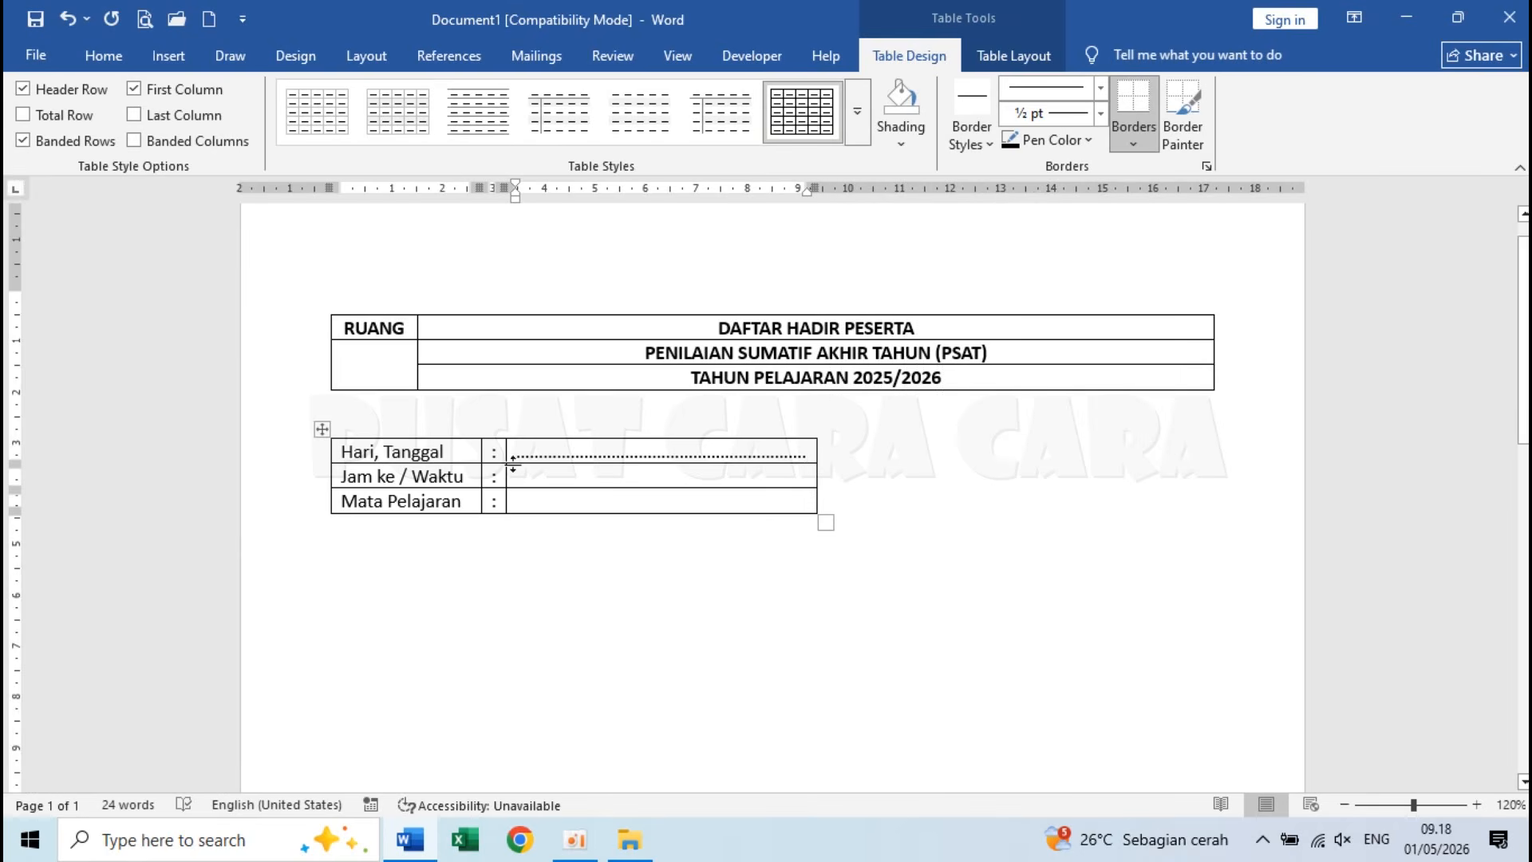
Step: Copy the dotted line into the third-column cells for Jam ke / Waktu and Mata Pelajaran
drag(515, 452, 813, 455)
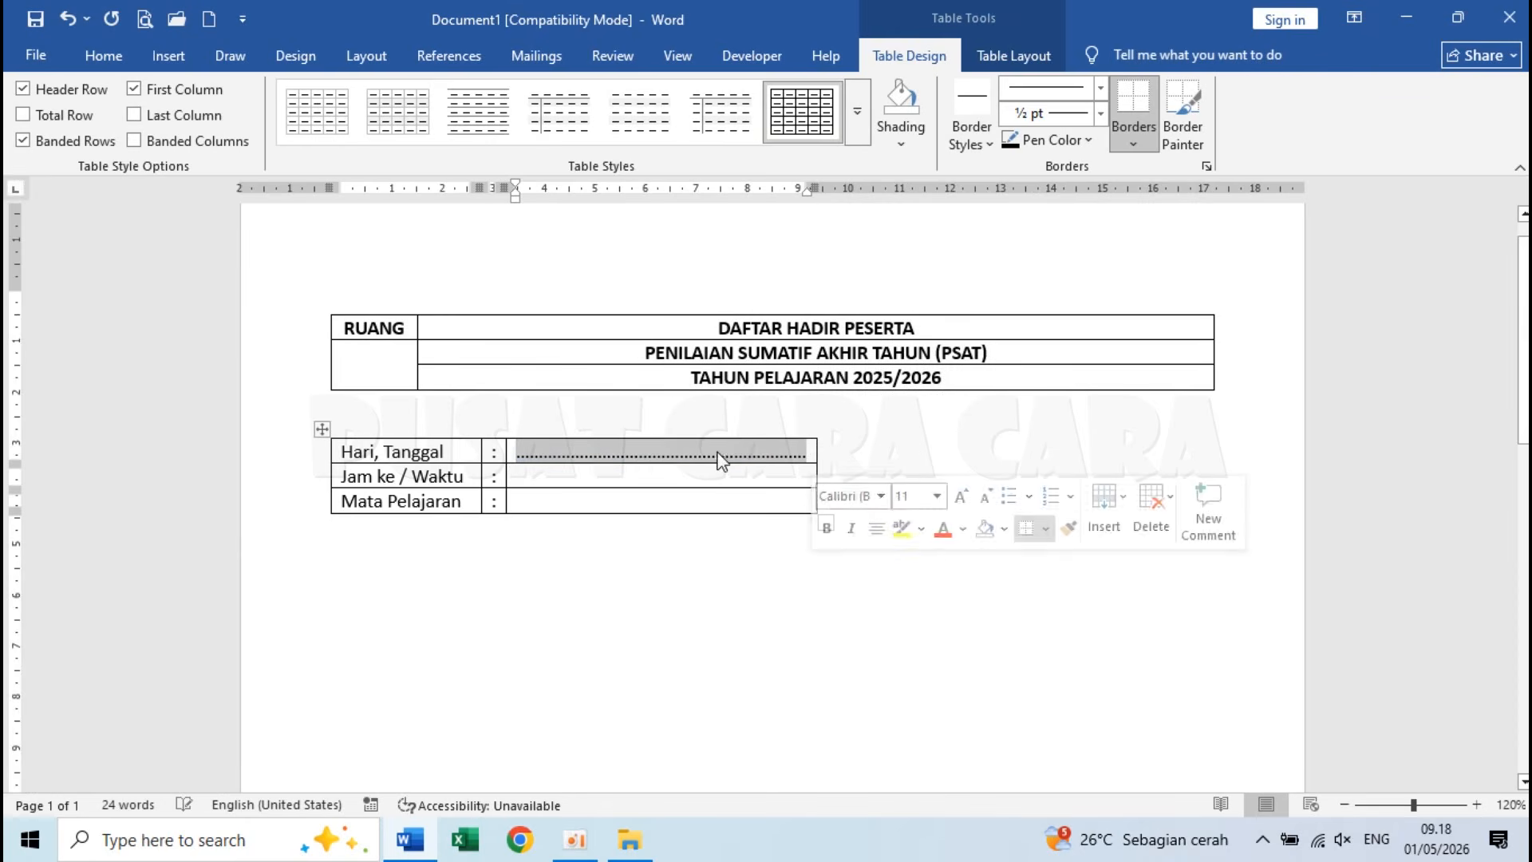
click(720, 452)
double_click(642, 453)
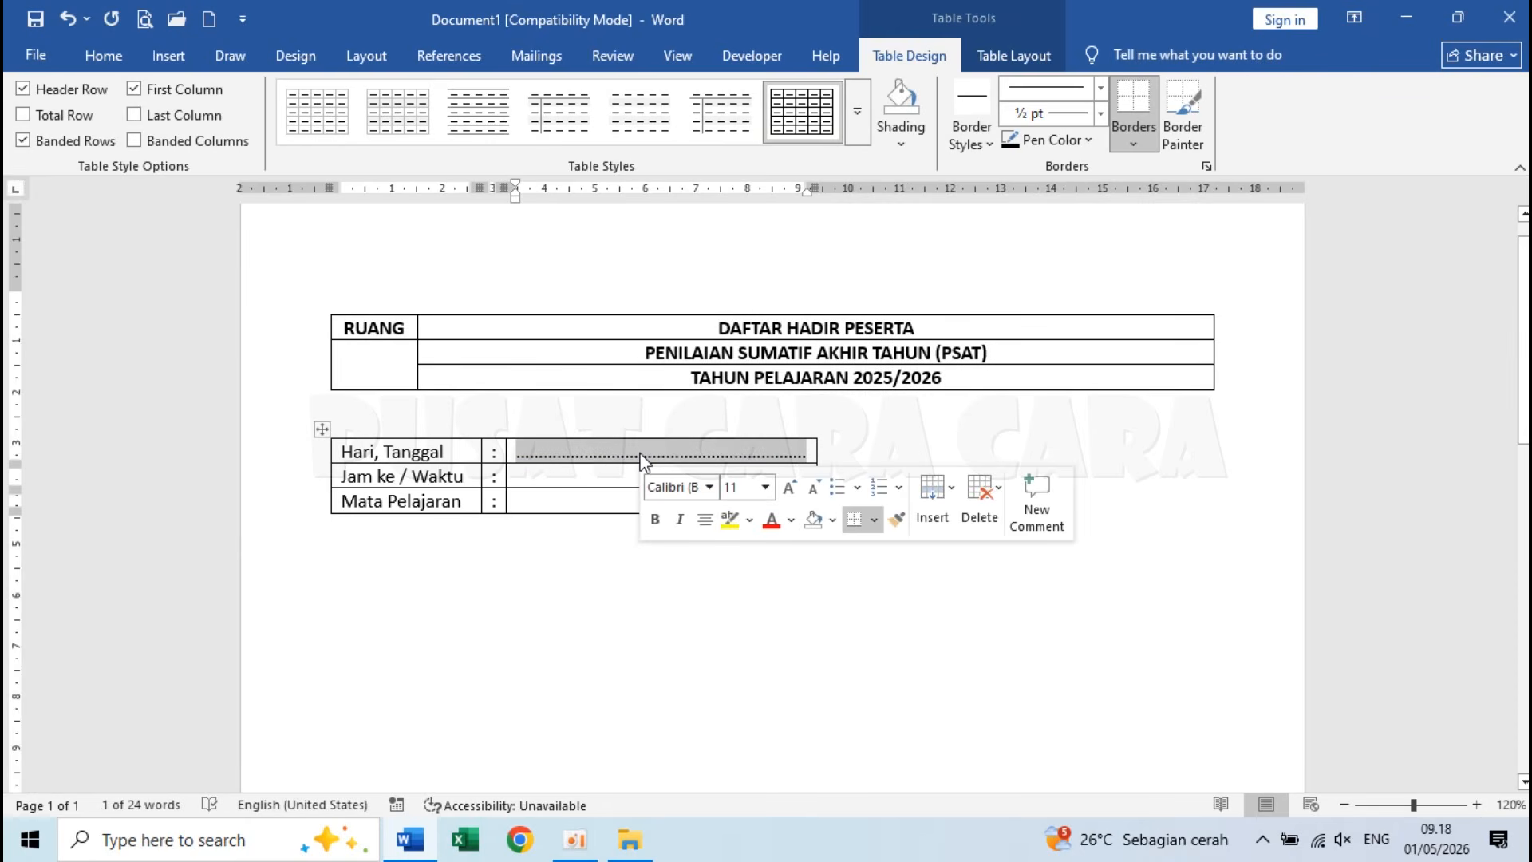
click(597, 478)
key(ctrl+v)
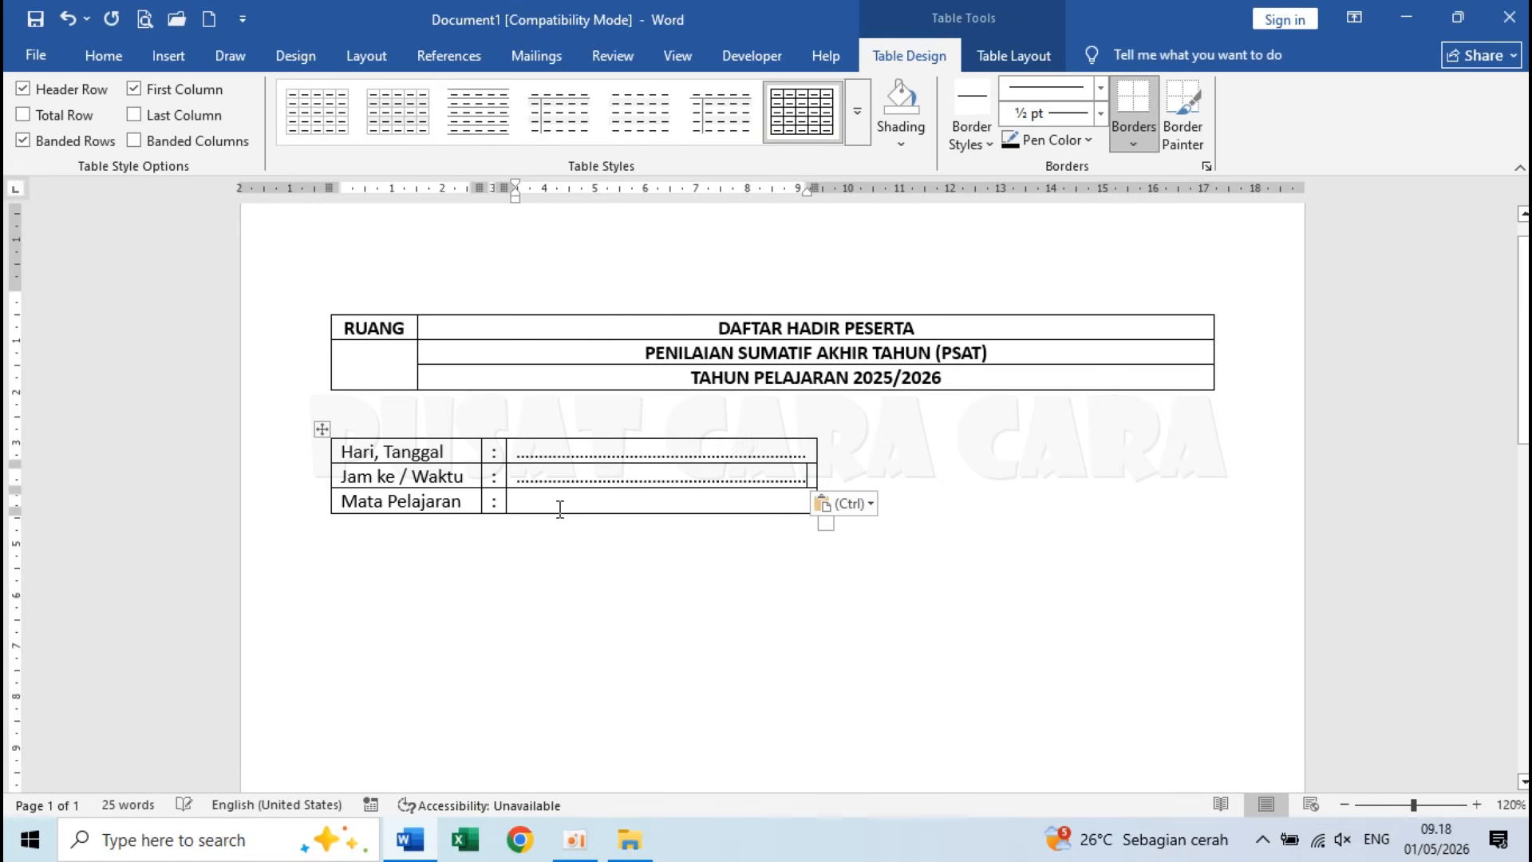
key(ctrl+v)
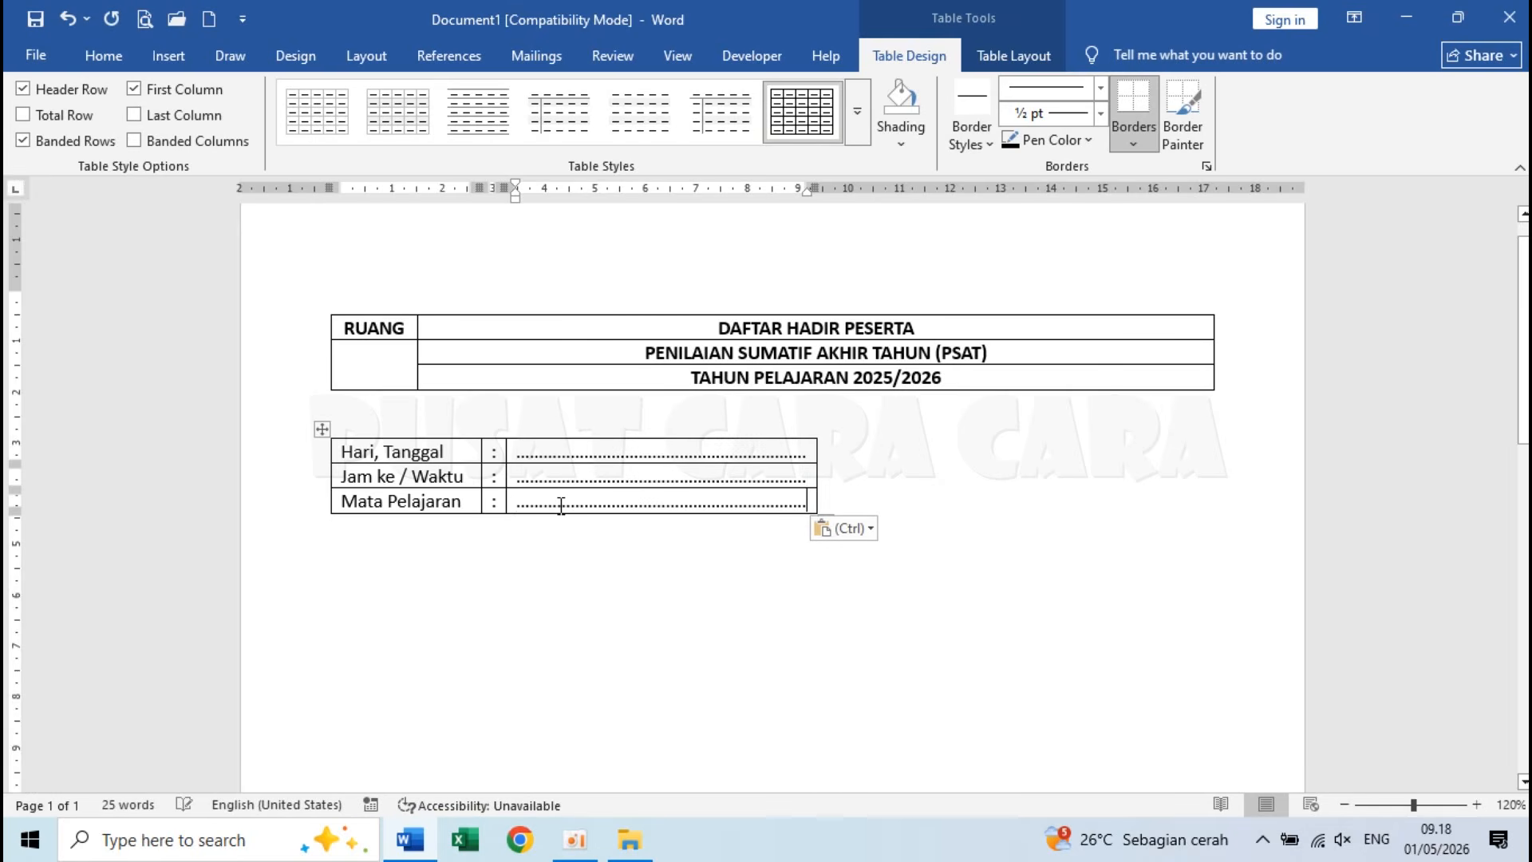
Step: Insert a table with five columns and 21 rows below the second table, separated by a blank line
click(434, 535)
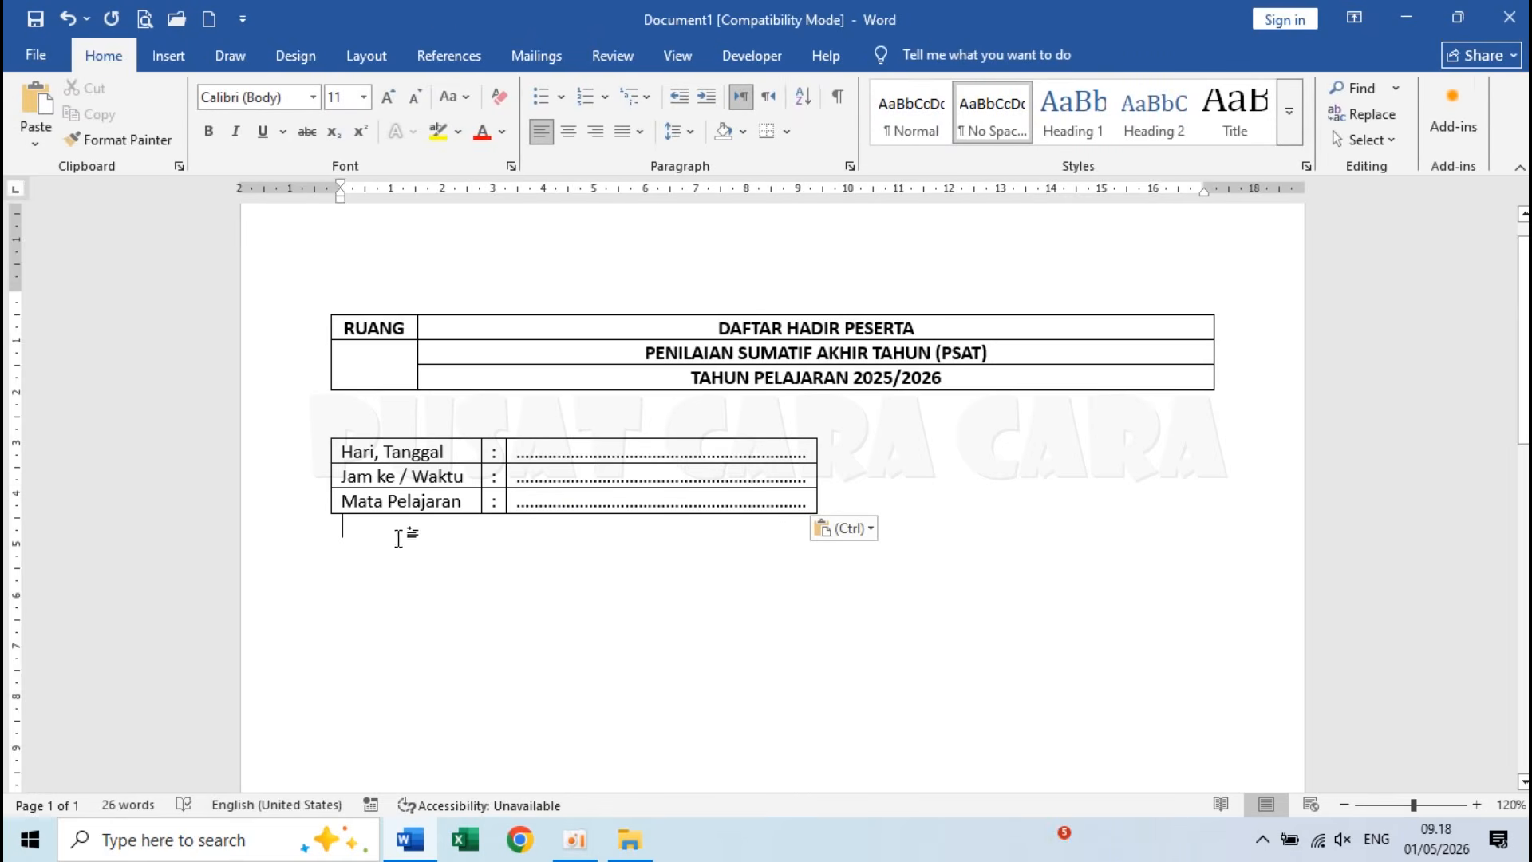
key(Return)
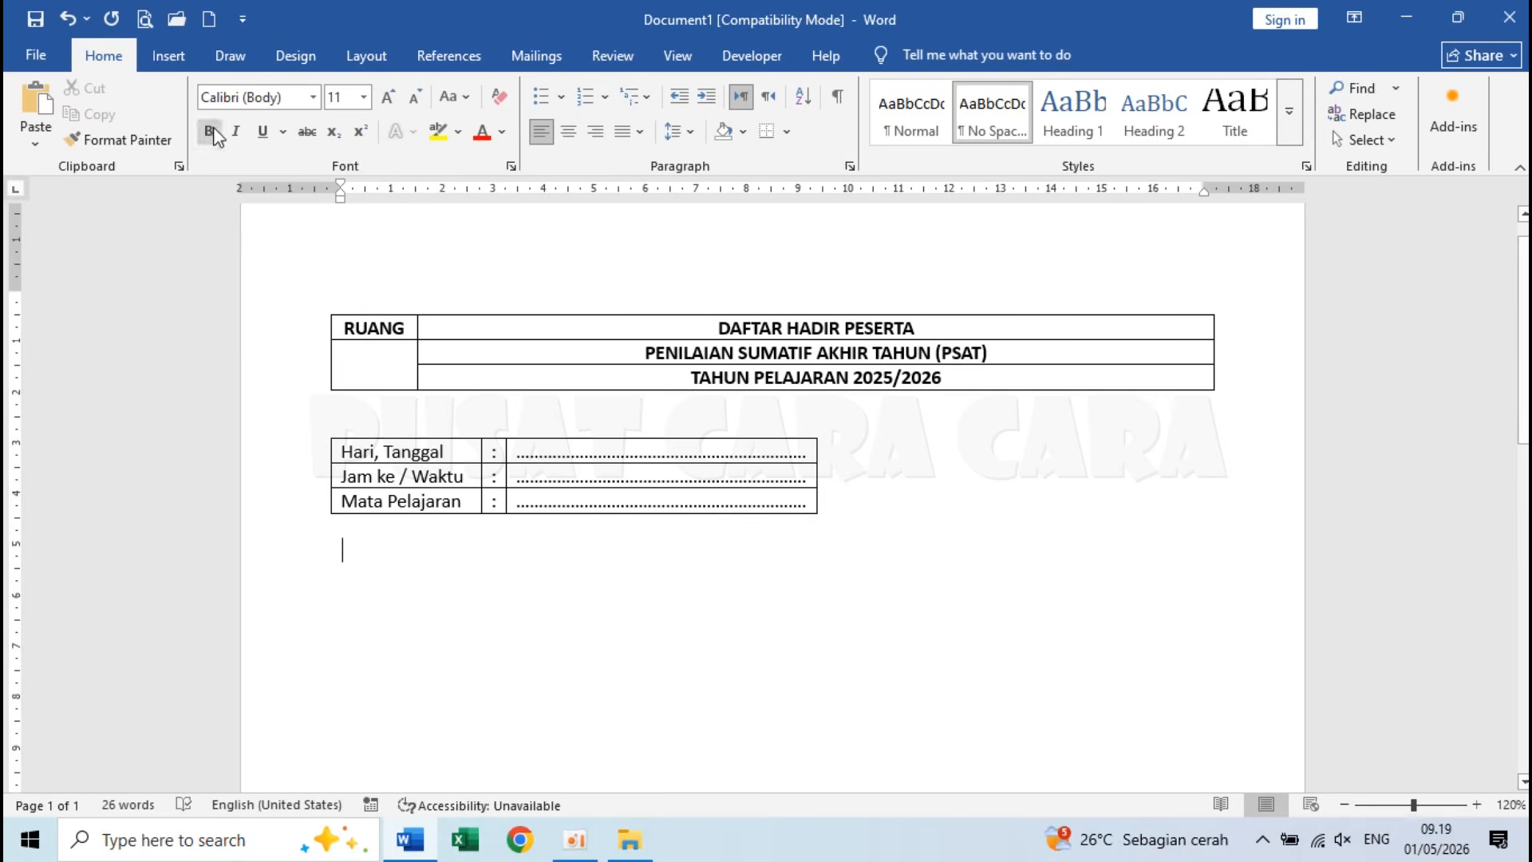
click(183, 62)
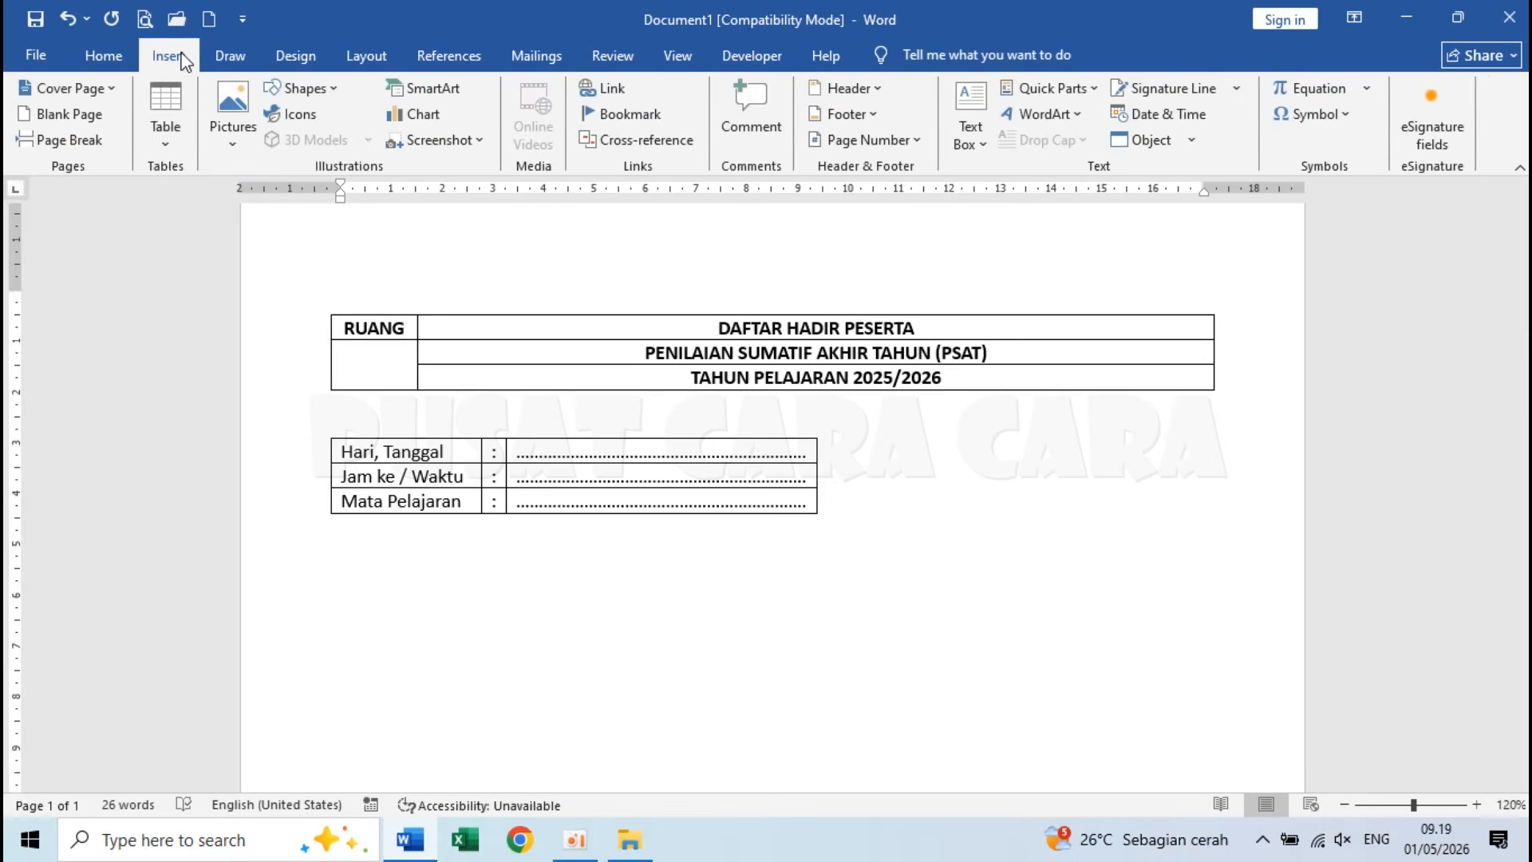
click(165, 112)
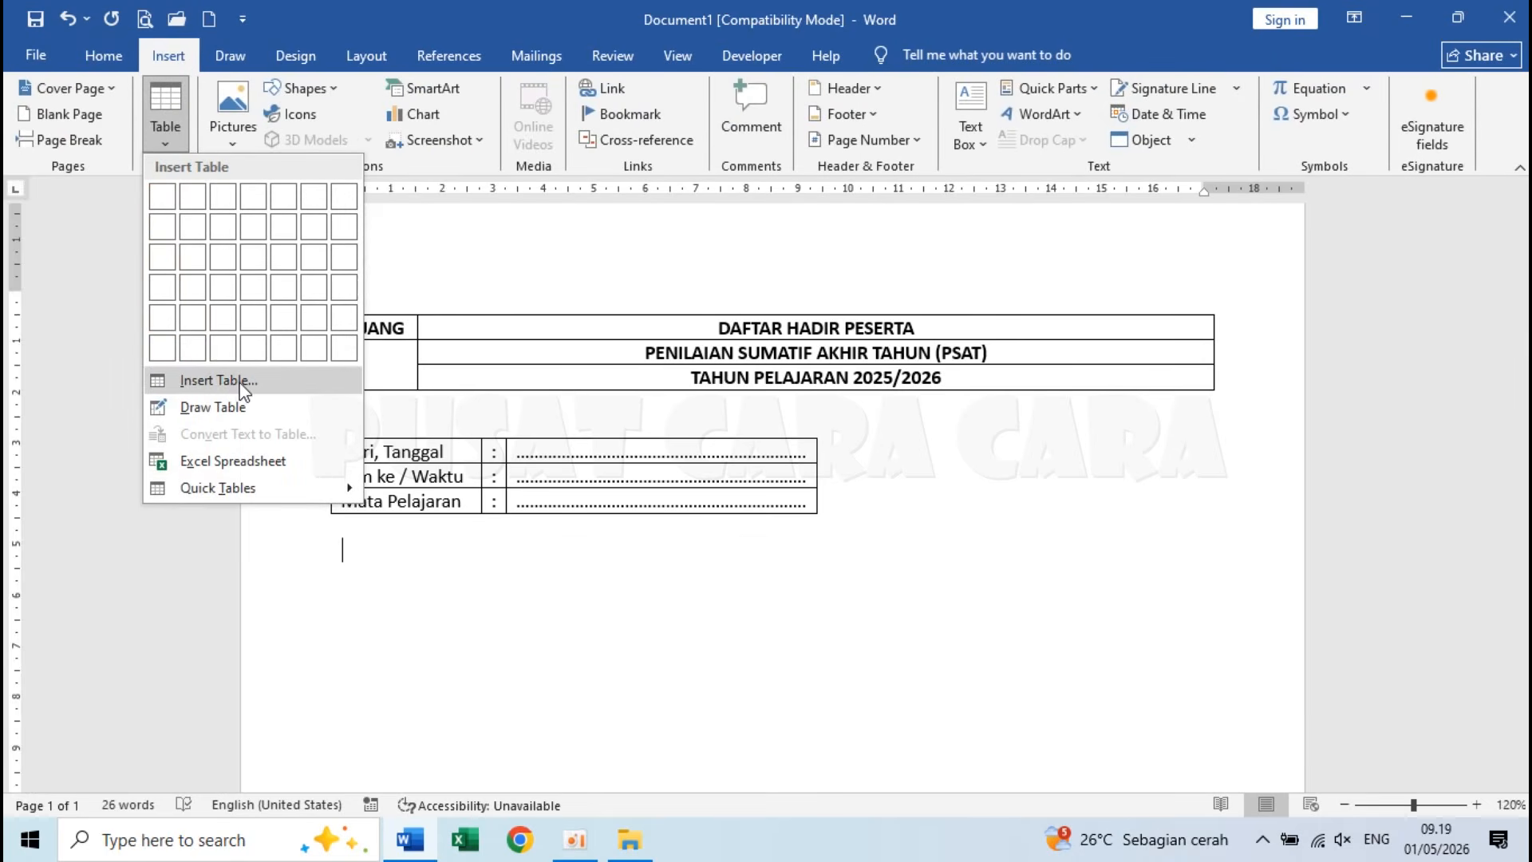
click(217, 380)
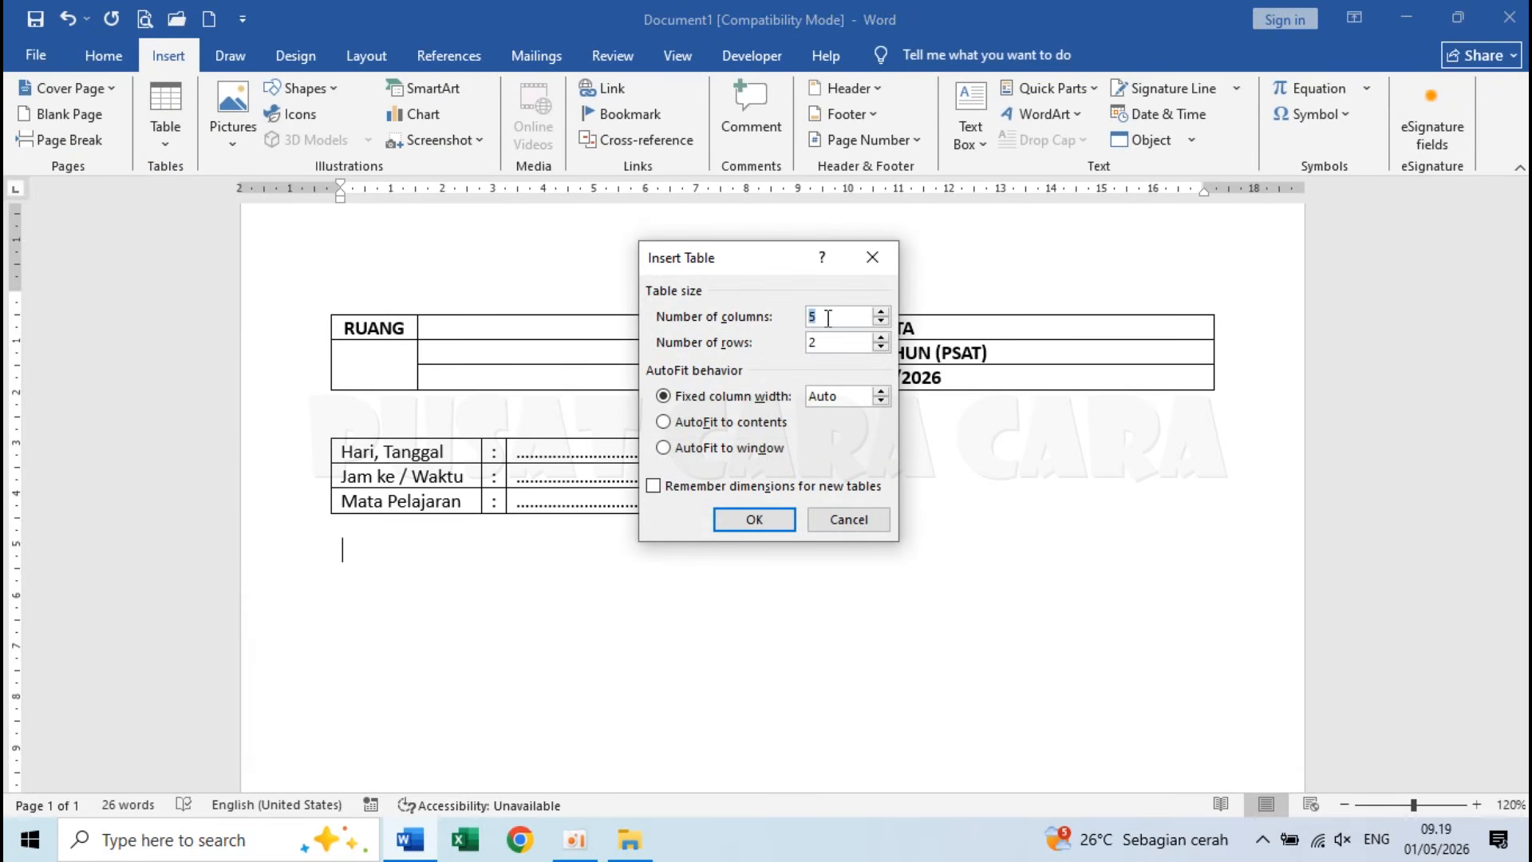
drag(829, 341, 763, 343)
click(755, 520)
Step: Enter the column headings NO, NOMOR PESERTA, NAMA PESERTA, KELAS and TANDA TANGAN in the participant table's first row
text(NO)
key(Tab)
text(NOMOR PESERTA)
key(Tab)
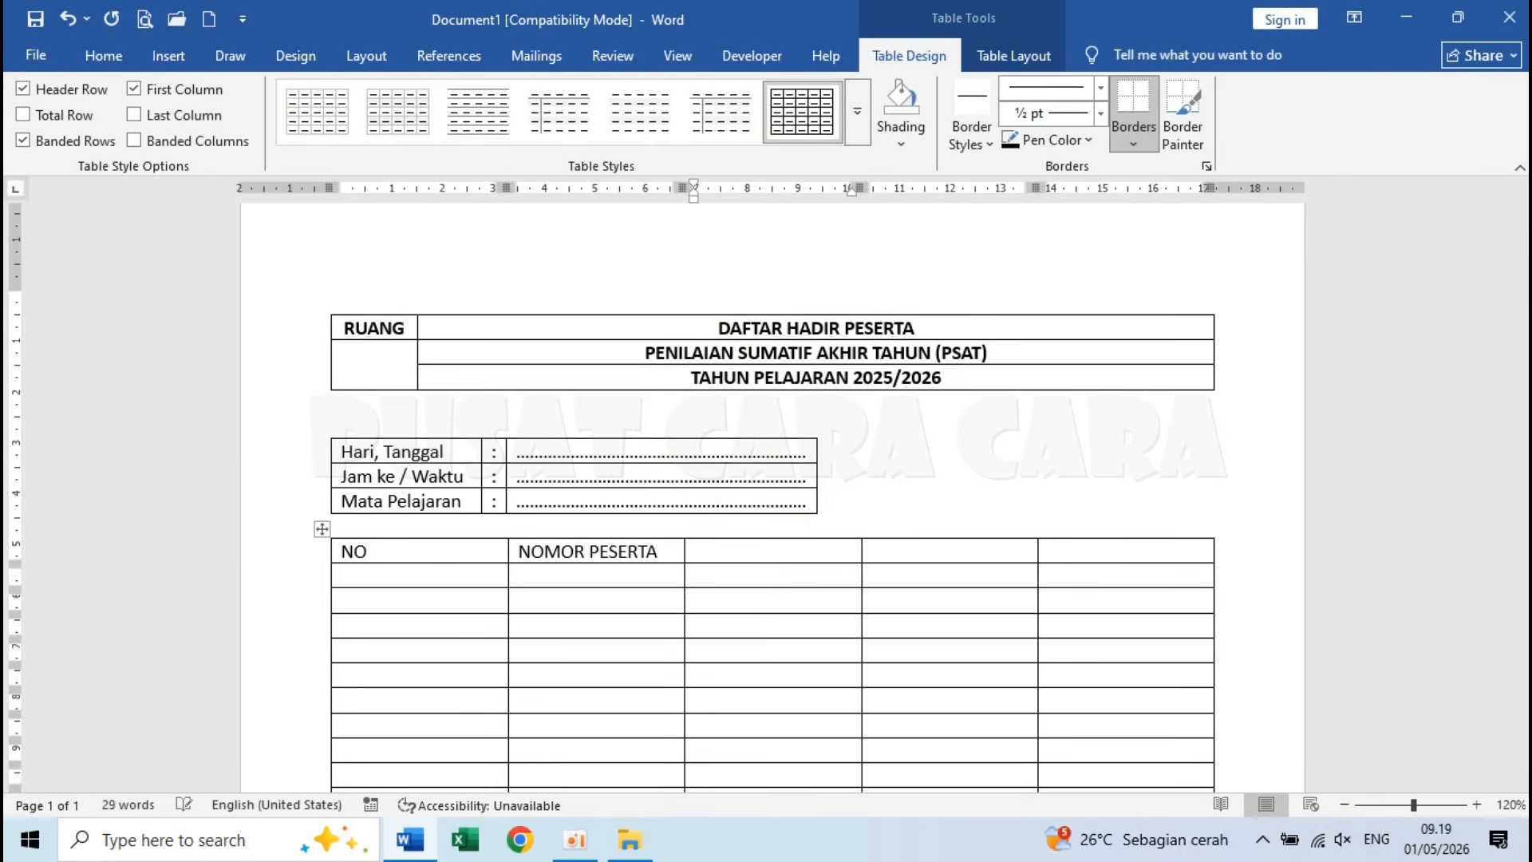
text(NAMA PESERTA)
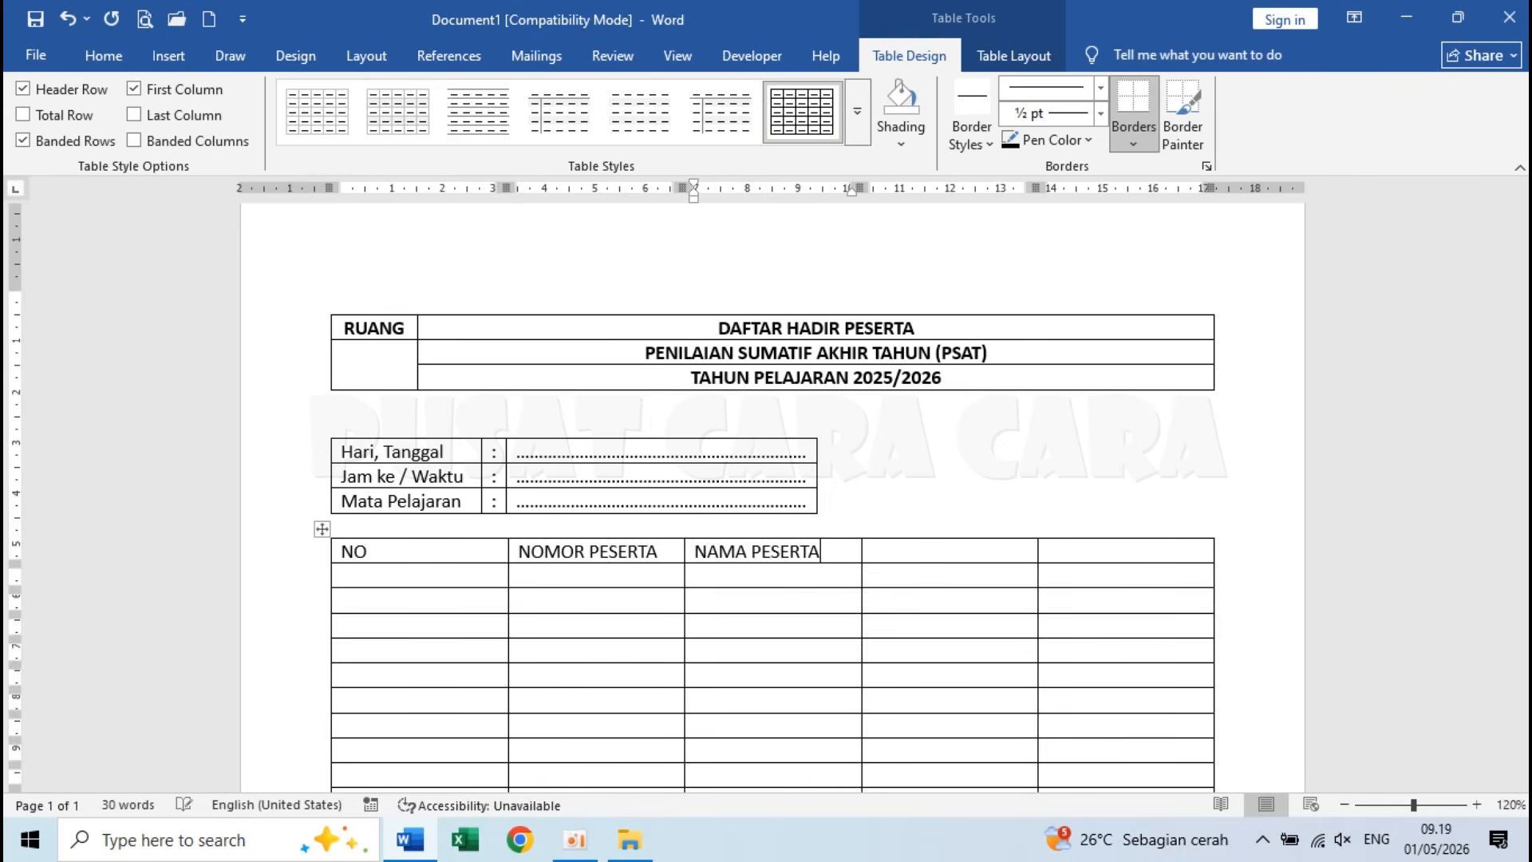
key(Tab)
text(KELAS)
key(Tab)
text(TANDA TANGAN)
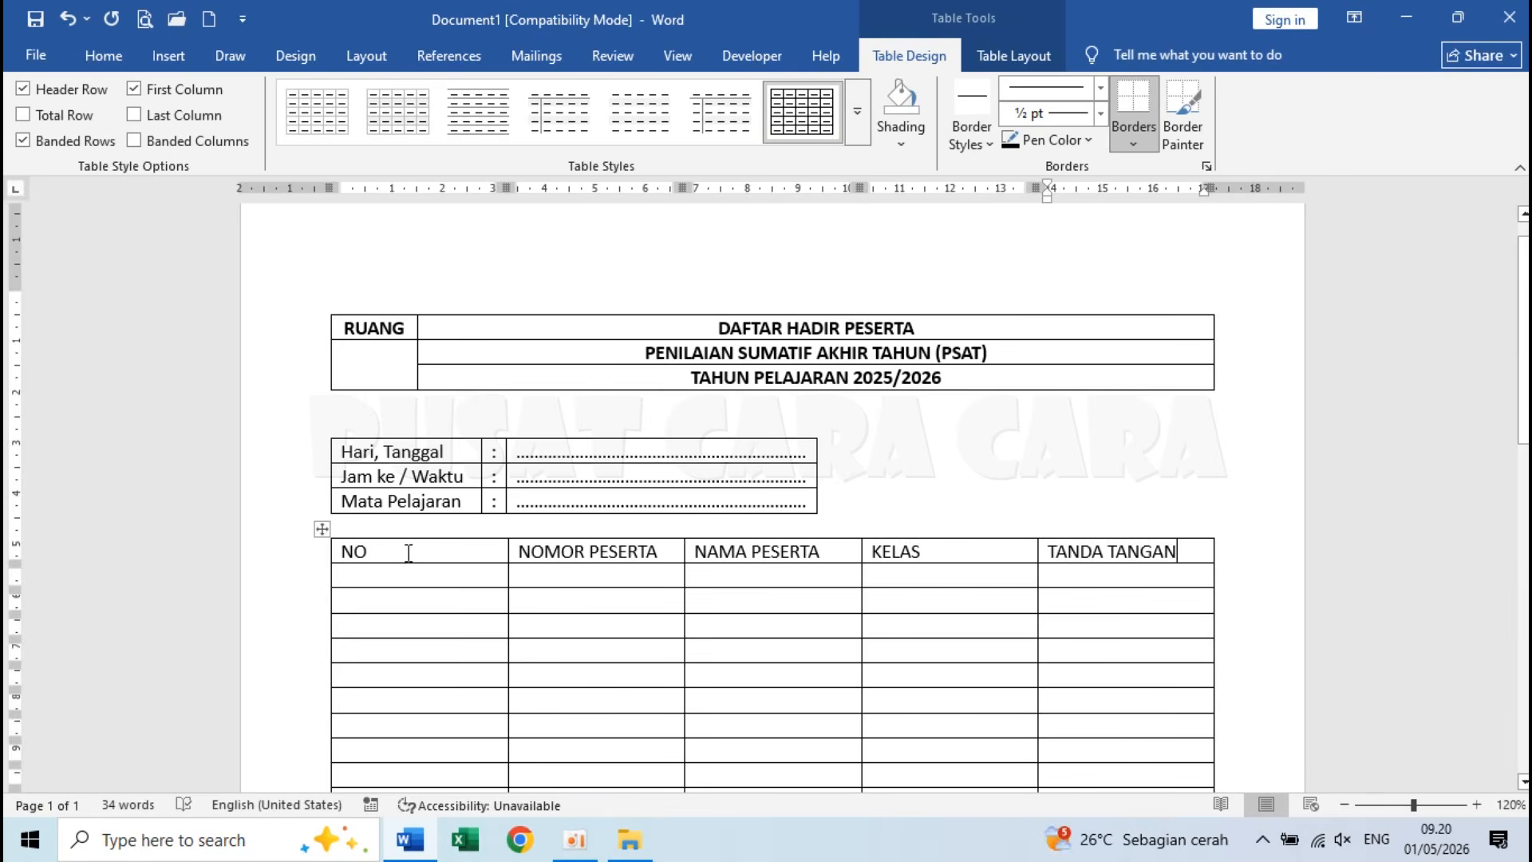
Step: Narrow the participant table's NO column to 0.89 cm
click(408, 552)
mouse_move(507, 551)
mouse_down()
mouse_move(403, 550)
mouse_move(495, 552)
mouse_up()
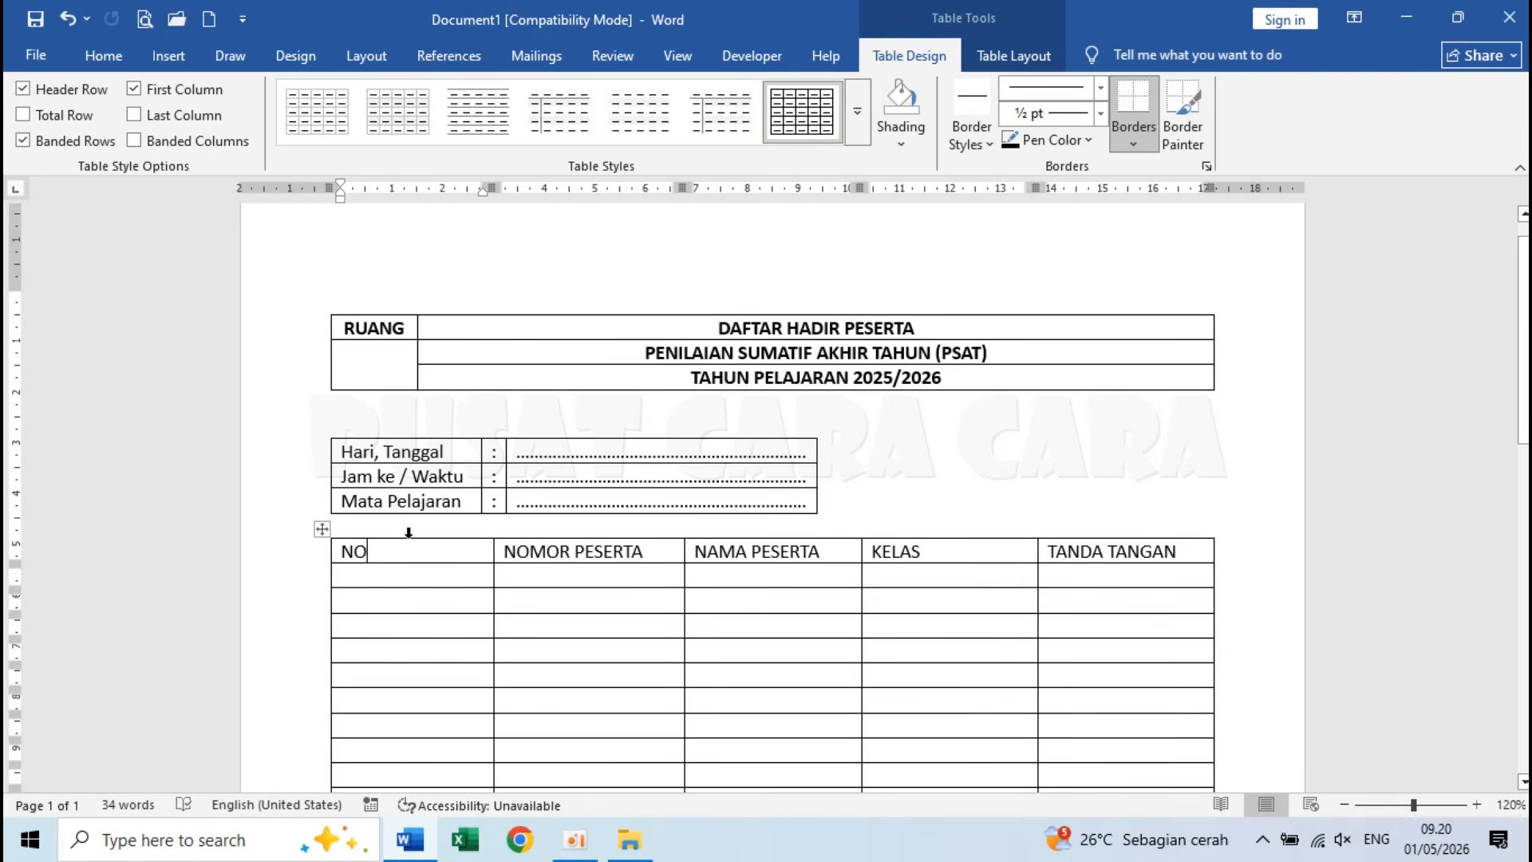
drag(409, 549, 409, 759)
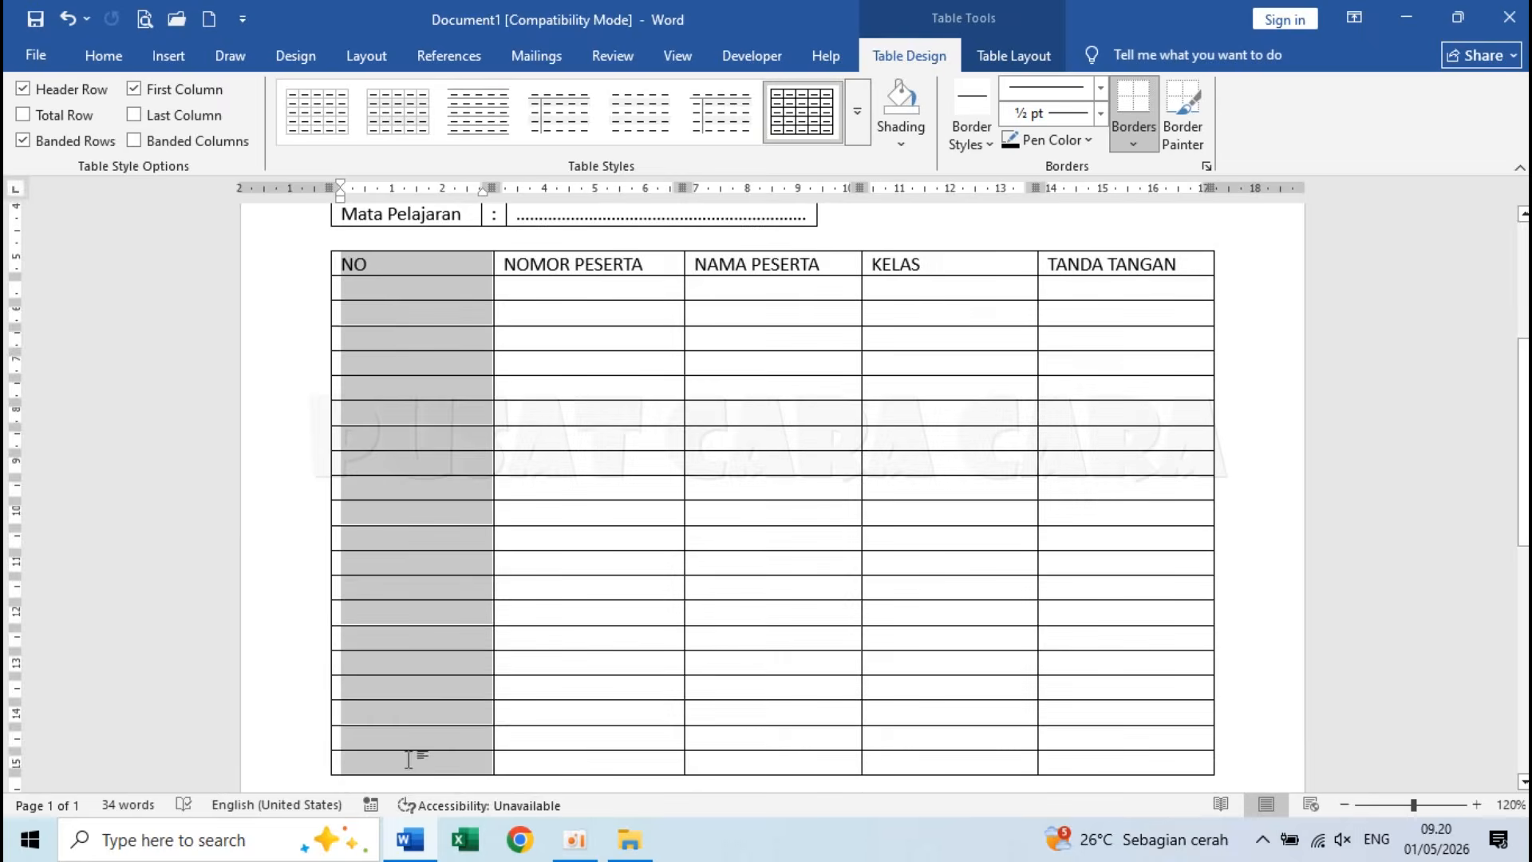
right_click(421, 385)
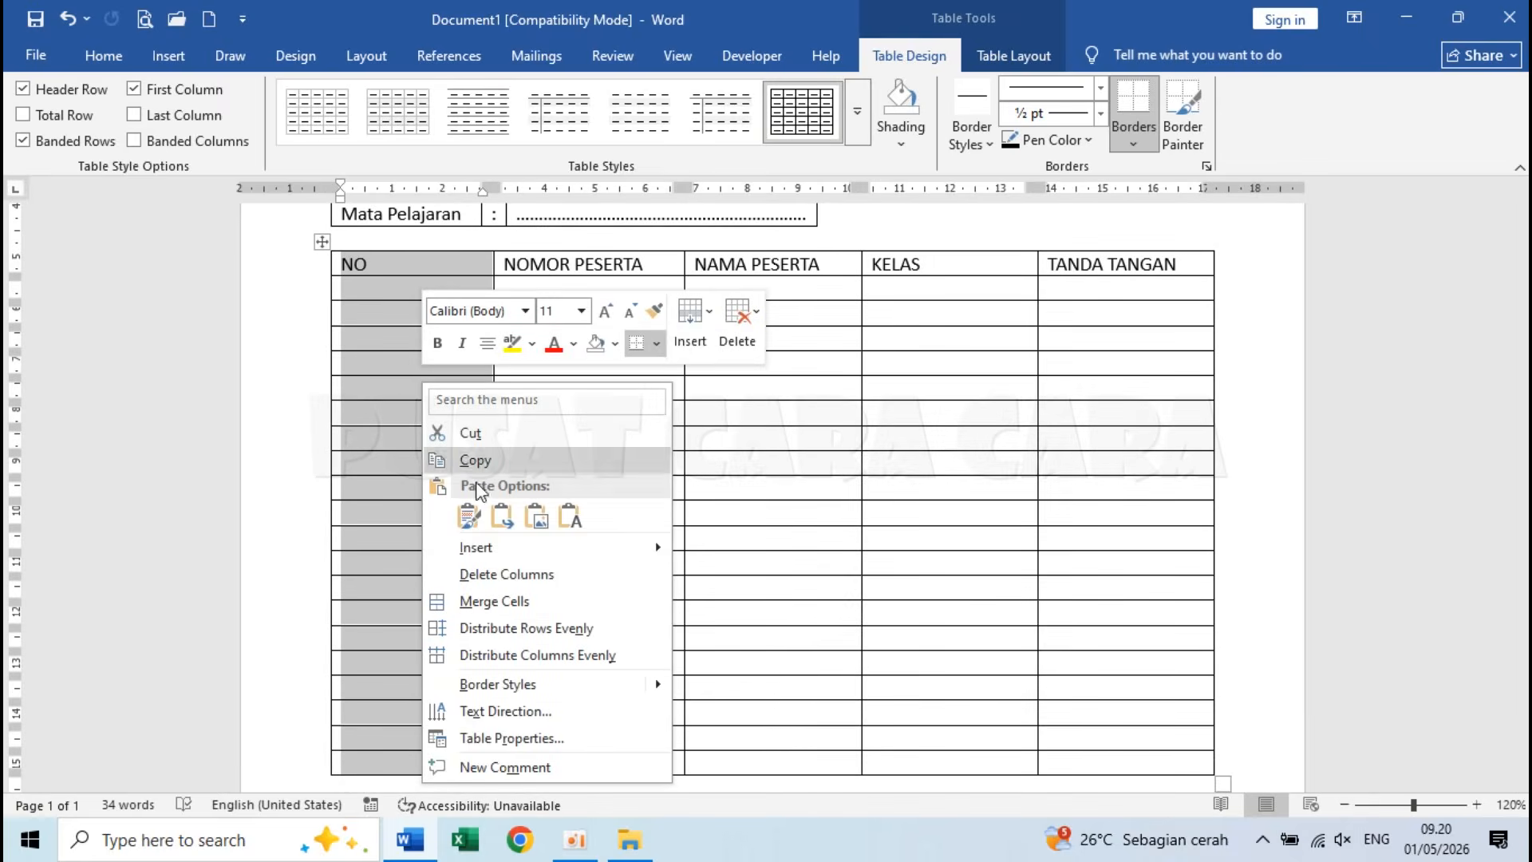
click(515, 738)
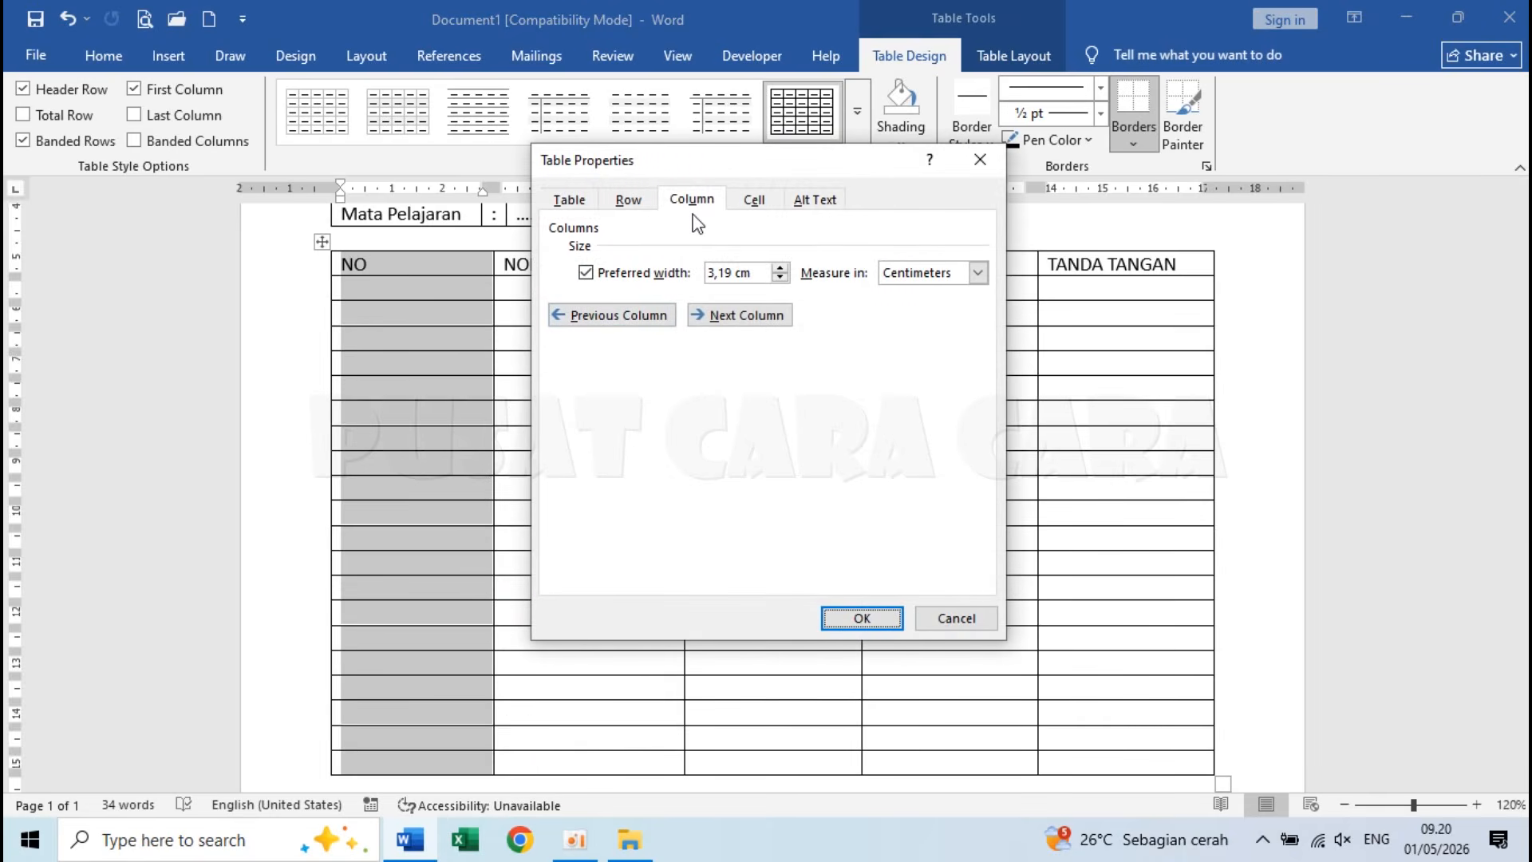
drag(730, 275, 680, 279)
text(0)
click(852, 619)
Step: Set the NOMOR PESERTA column's preferred width to 3.75 cm
click(431, 292)
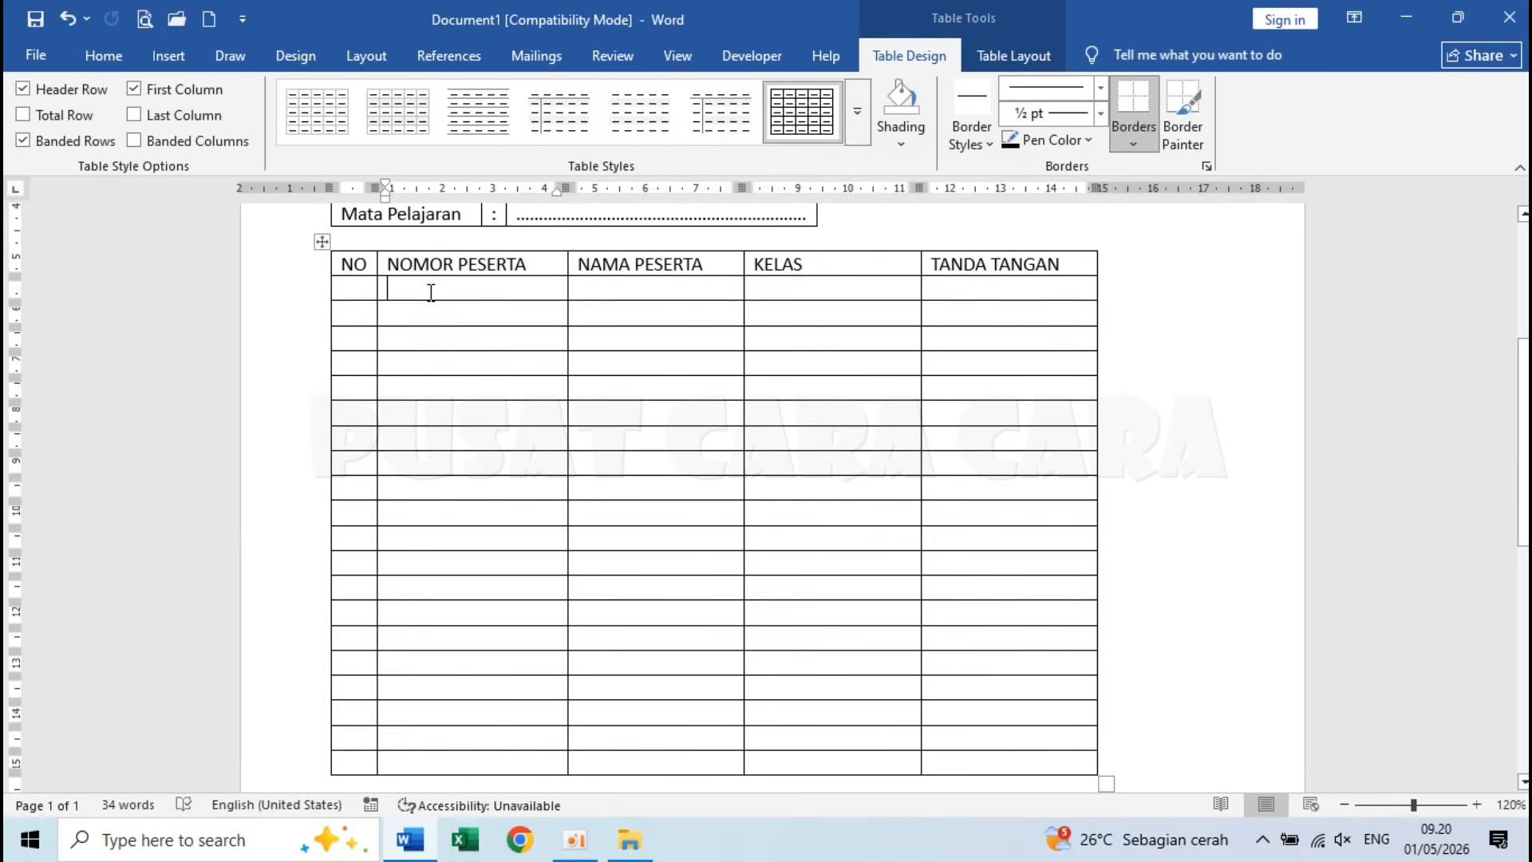
drag(437, 264, 479, 767)
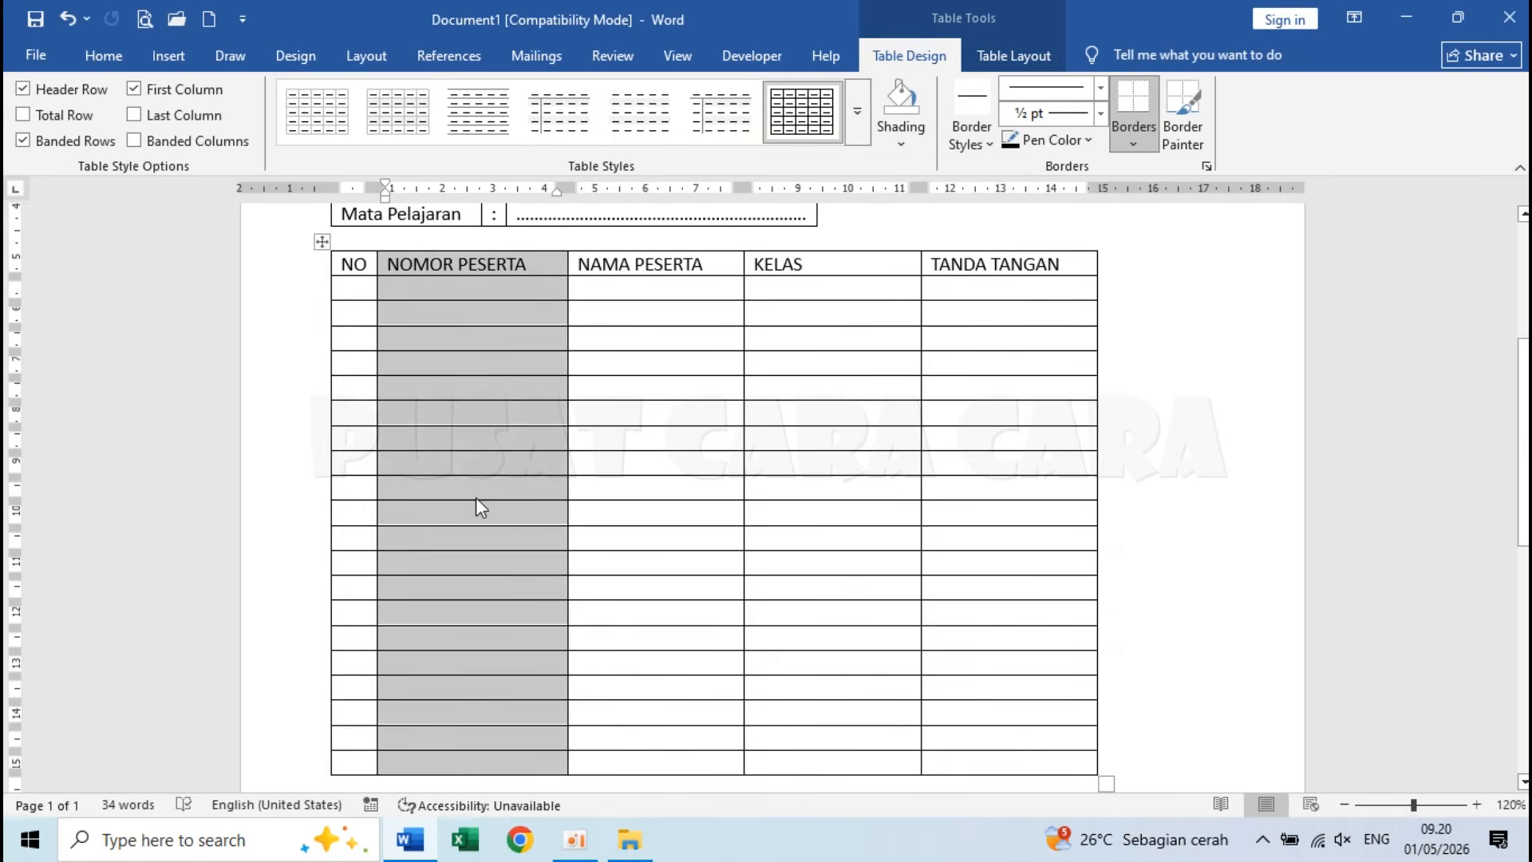
scroll(479, 718, down, 4)
scroll(479, 718, up, 3)
scroll(478, 702, up, 3)
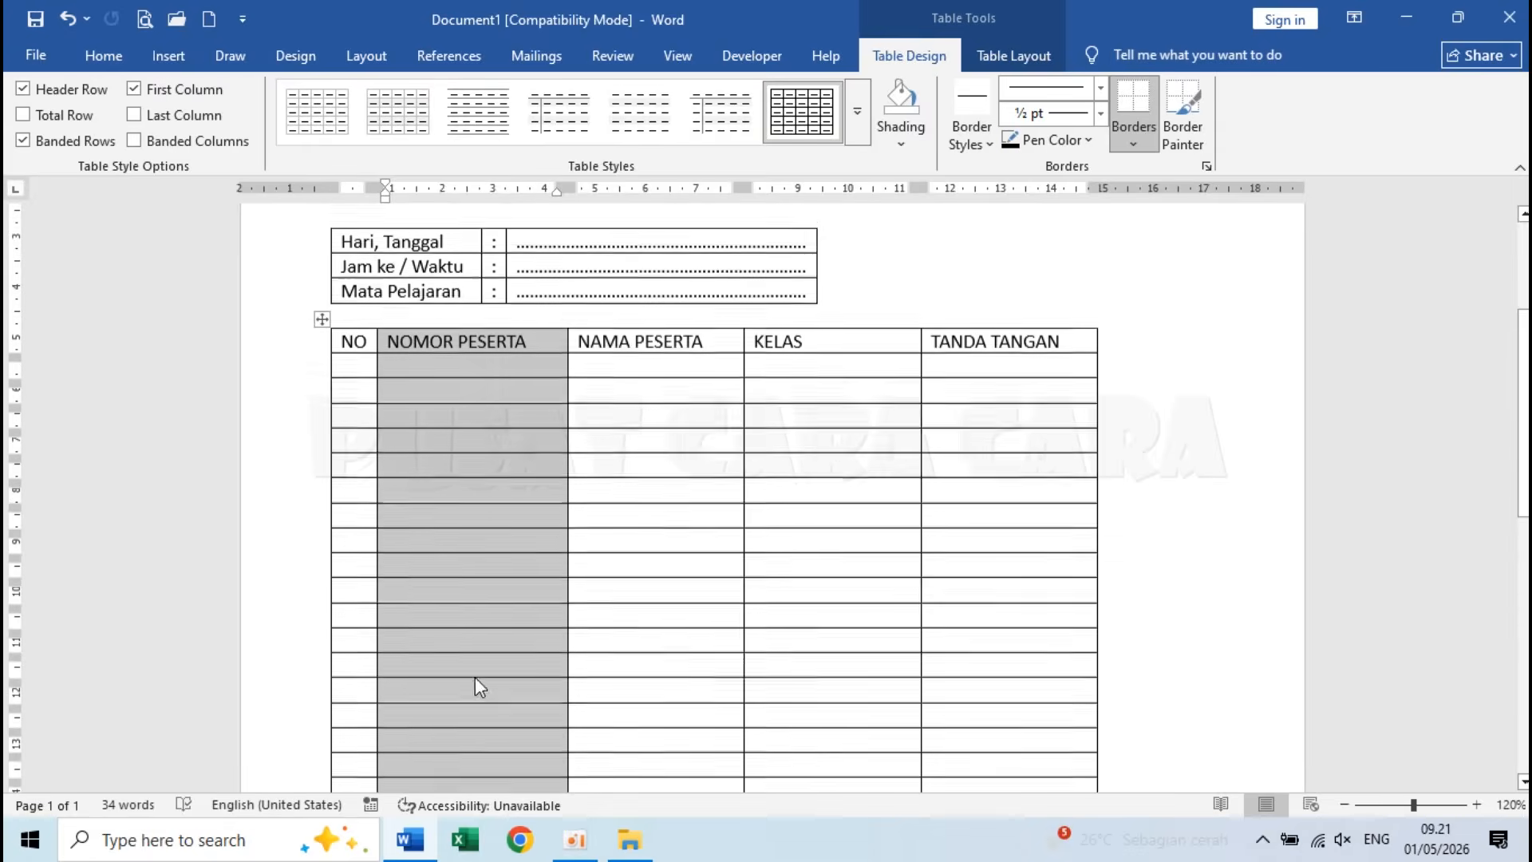
right_click(484, 558)
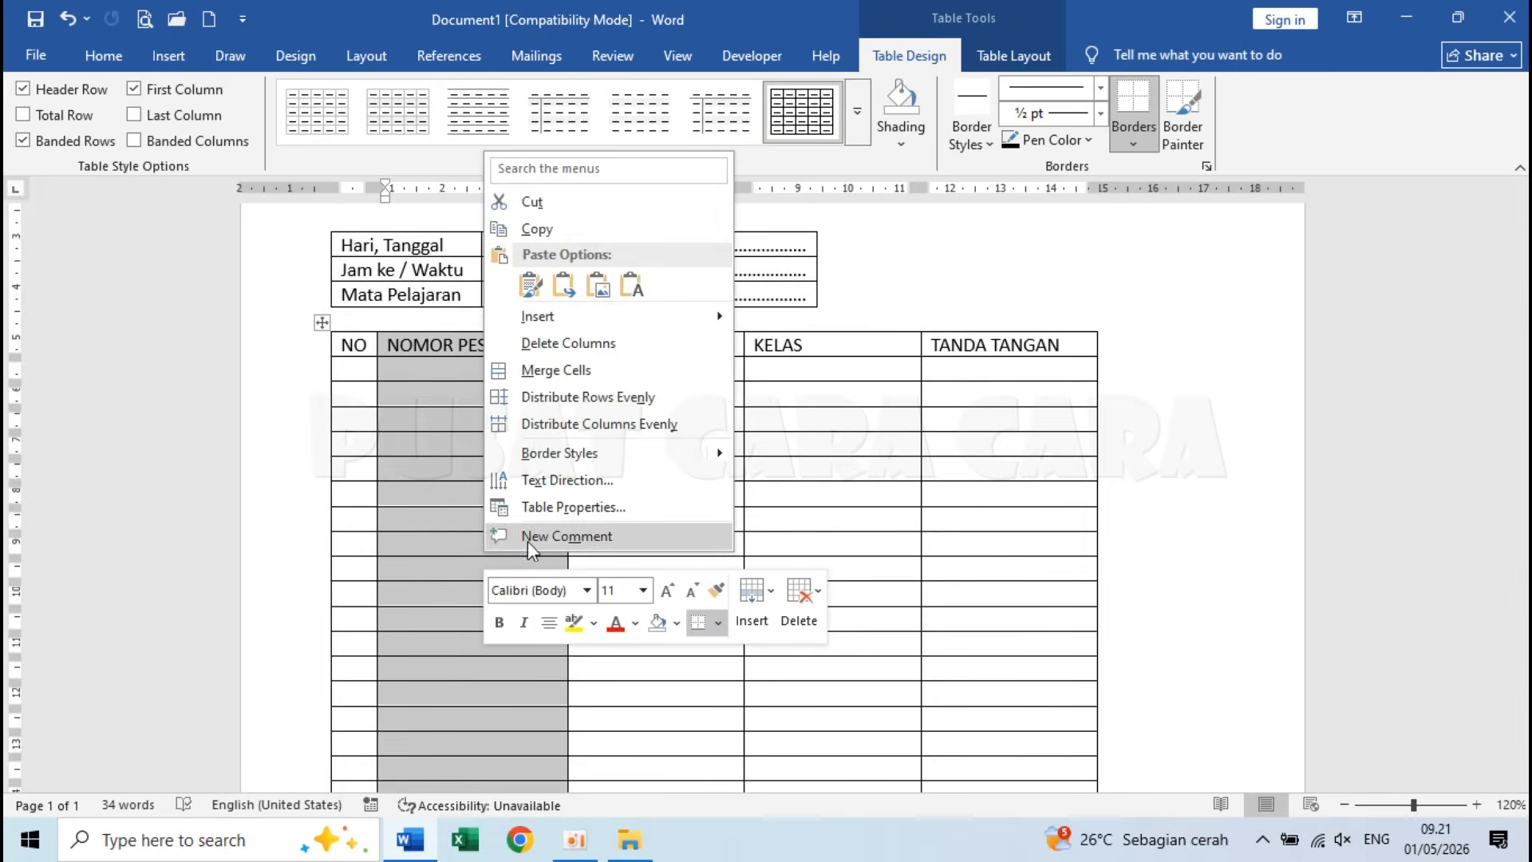
click(576, 509)
click(692, 200)
click(729, 271)
key(BackSpace)
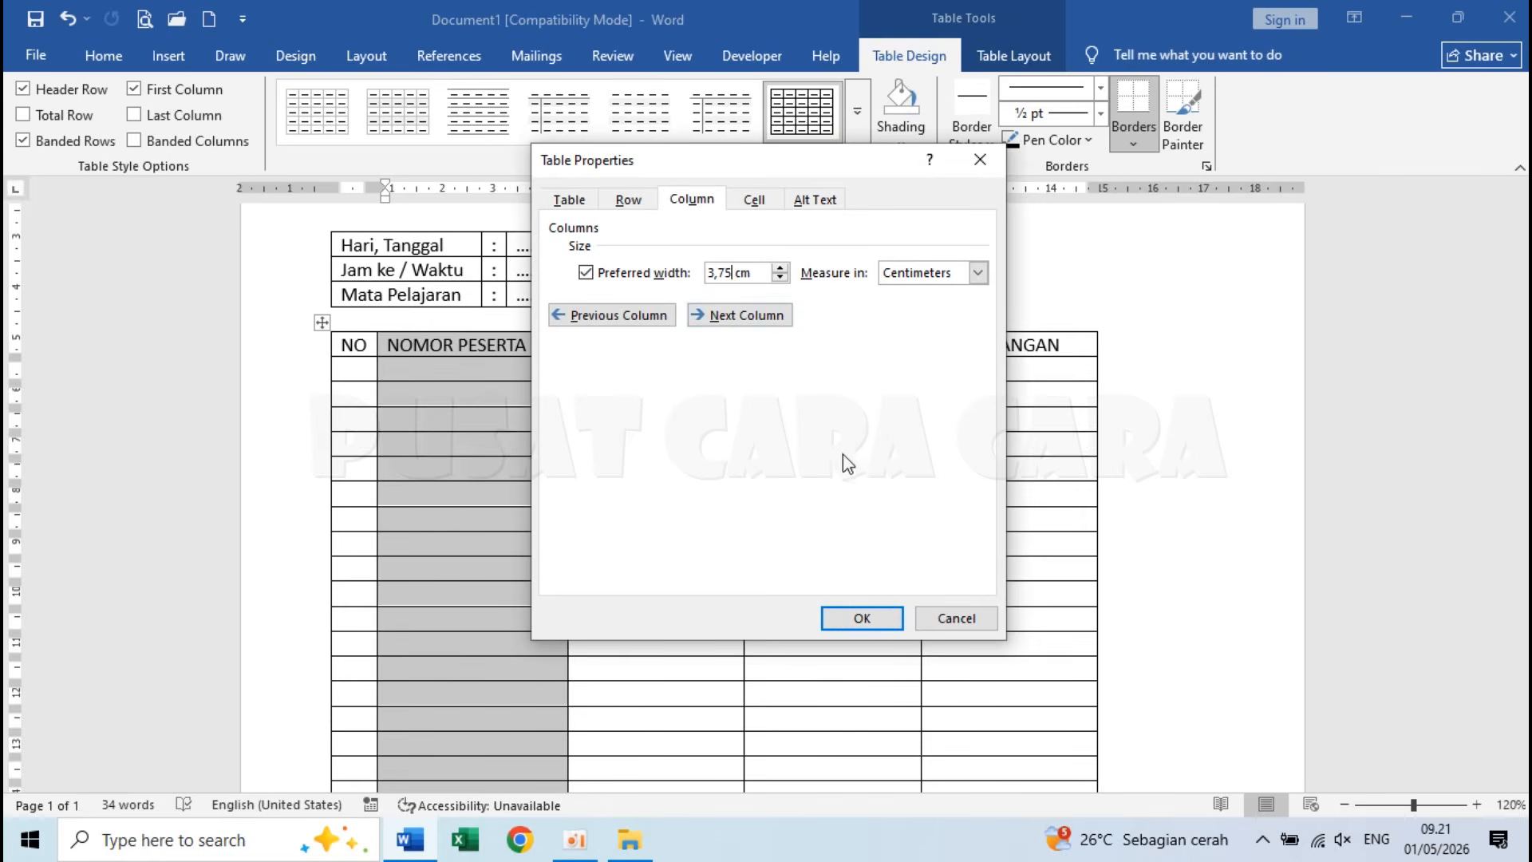
click(853, 619)
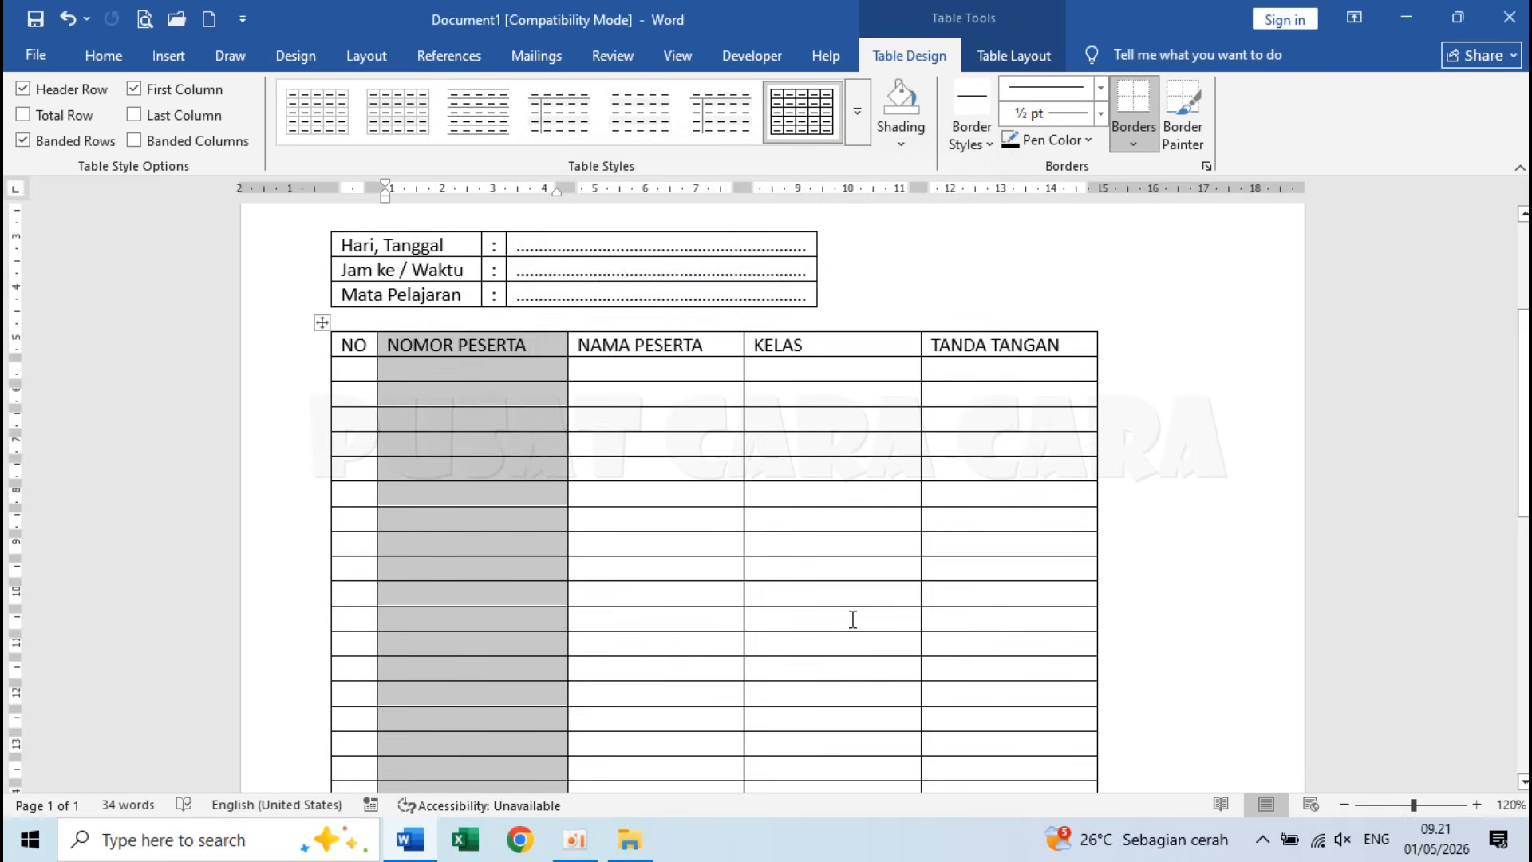
Step: Set the NAMA PESERTA column's preferred width to 5.5 cm
click(674, 369)
drag(661, 371, 682, 329)
scroll(683, 328, up, 6)
scroll(682, 328, up, 3)
scroll(677, 490, down, 3)
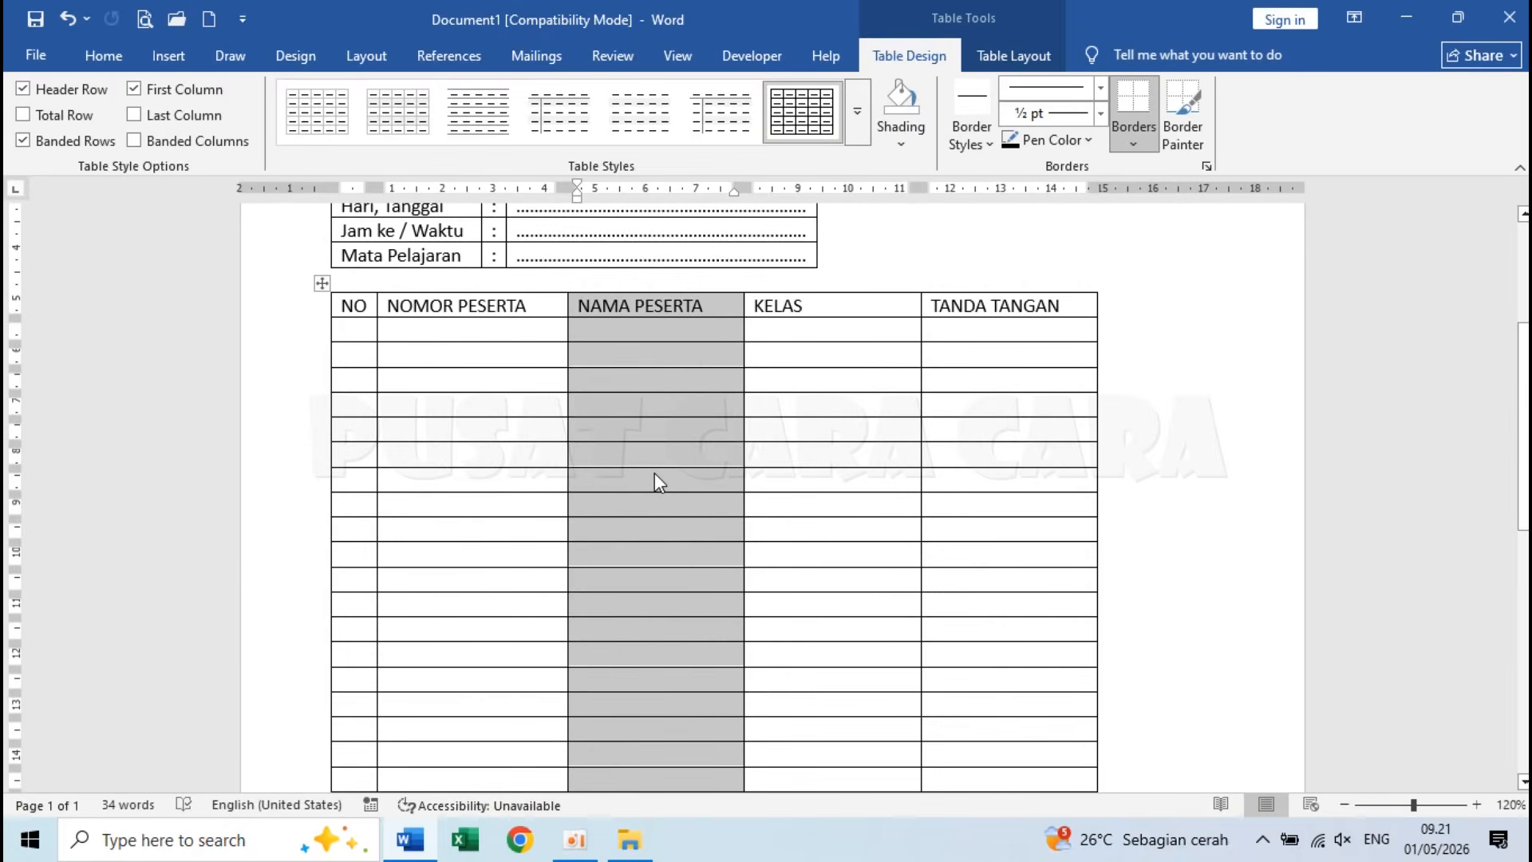
right_click(654, 472)
click(726, 437)
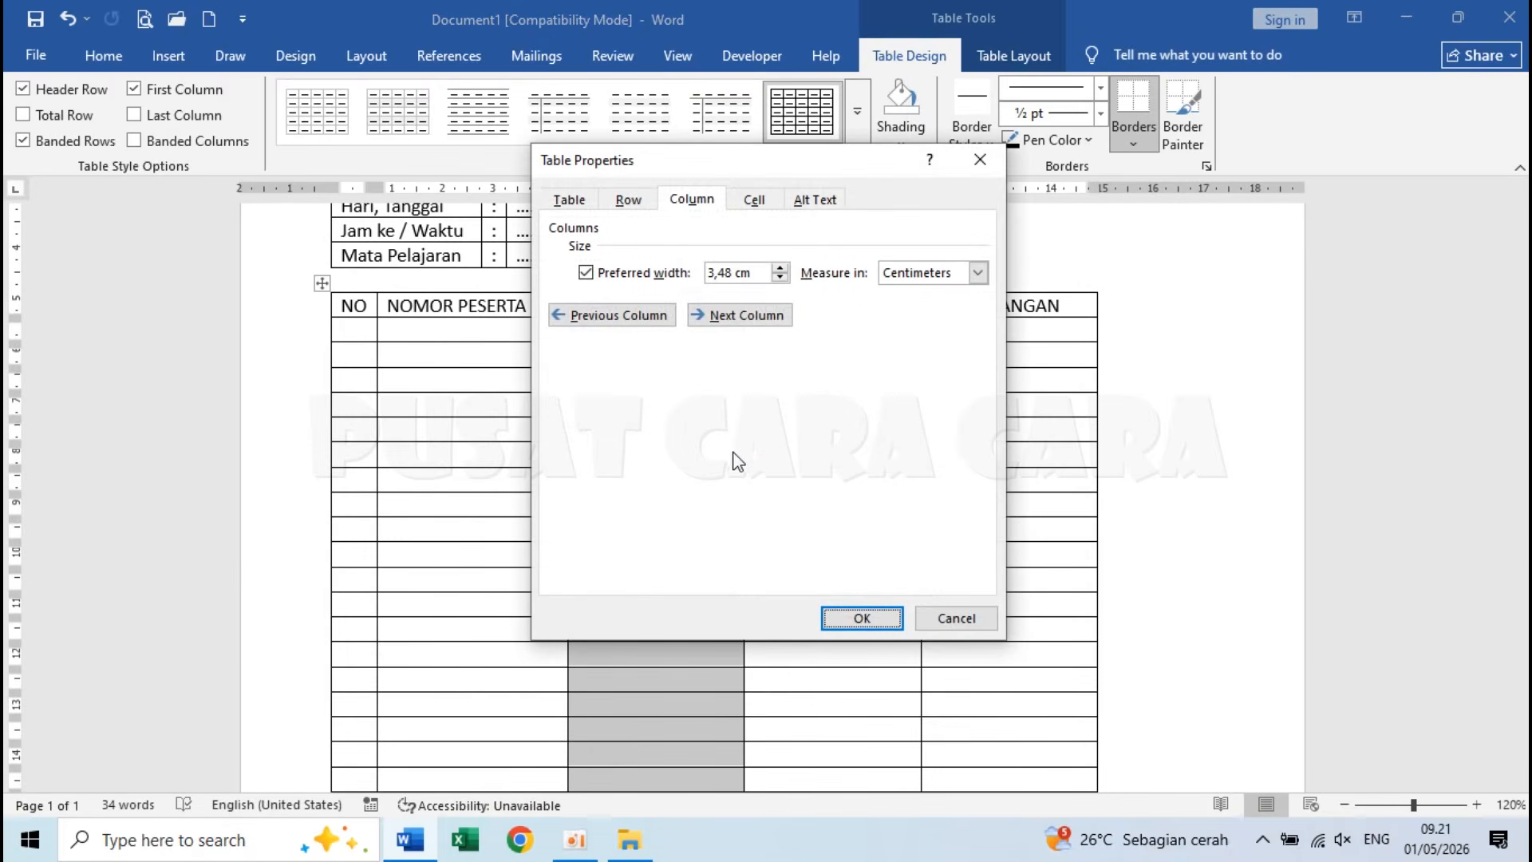
drag(733, 272, 655, 279)
text(5,5)
click(861, 619)
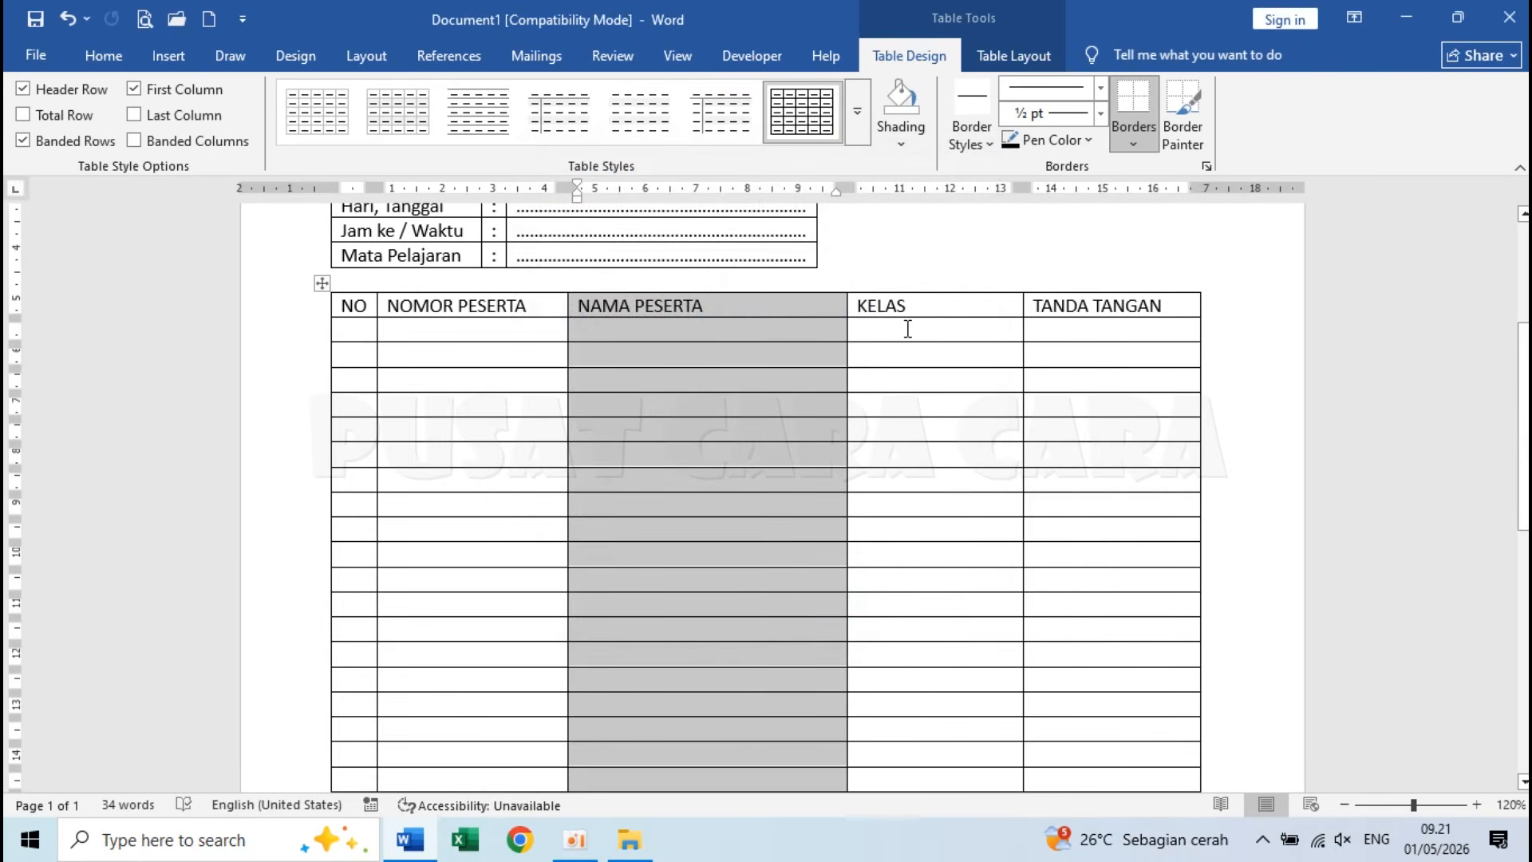
Step: Reduce the KELAS column's preferred width to about 1.8 cm
click(908, 329)
drag(912, 310, 917, 776)
scroll(917, 771, down, 3)
scroll(917, 771, up, 1)
drag(937, 637, 936, 639)
scroll(918, 589, up, 3)
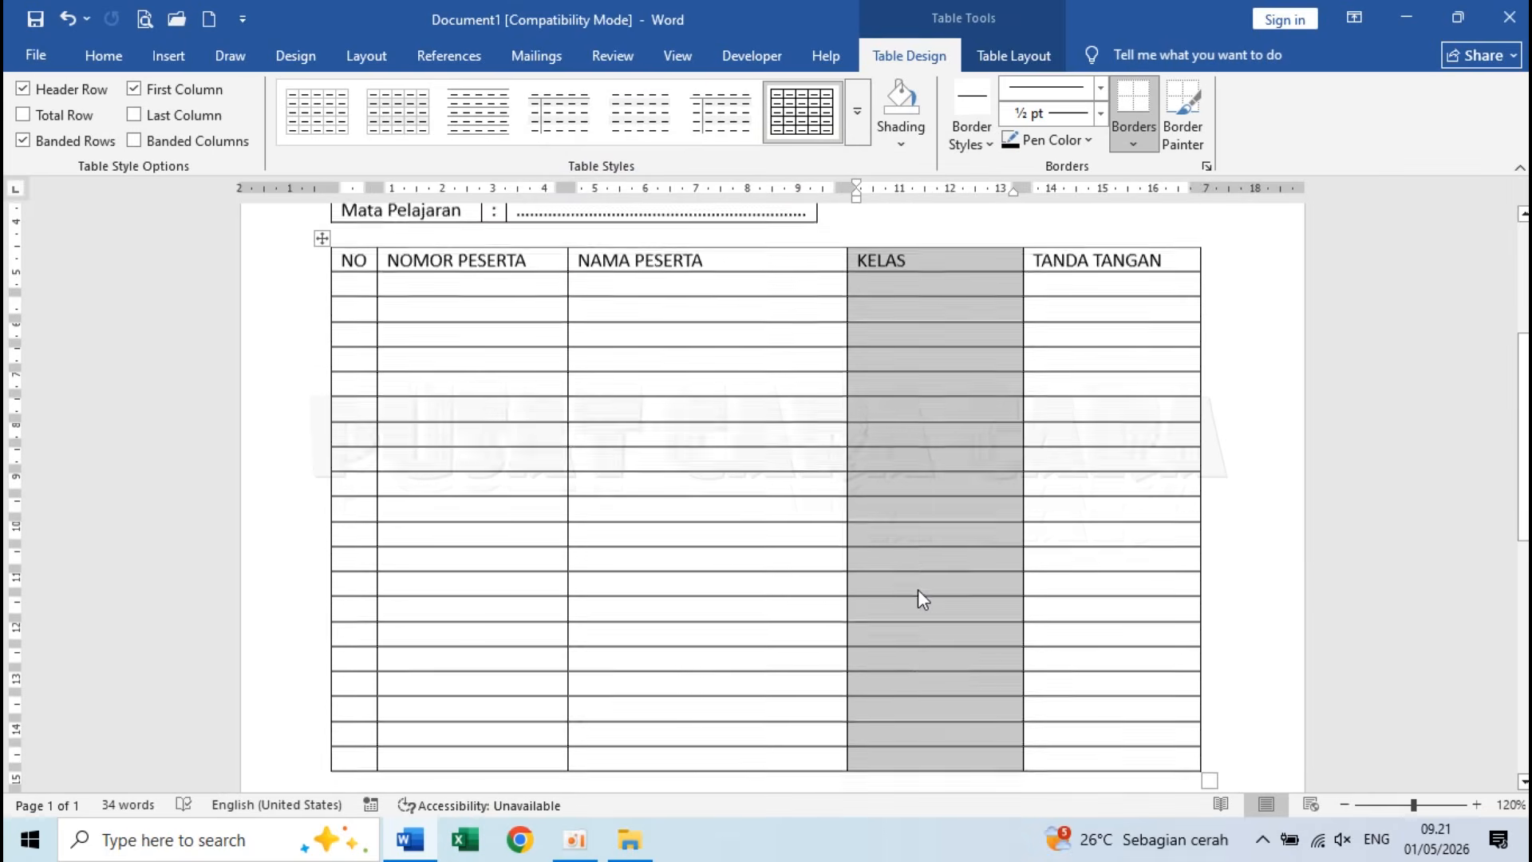
right_click(918, 589)
click(980, 546)
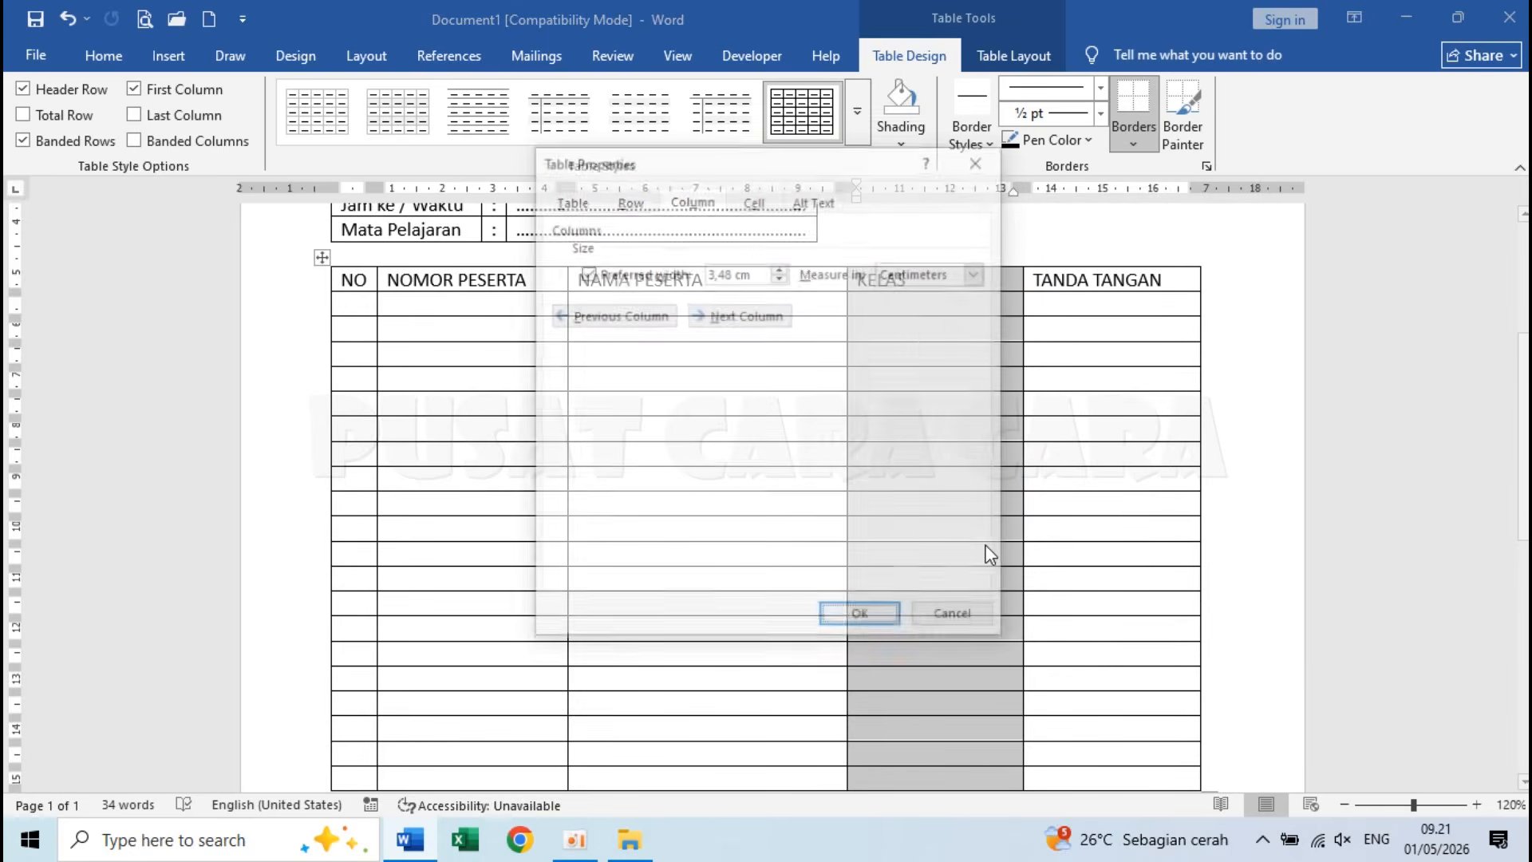
drag(736, 277, 694, 276)
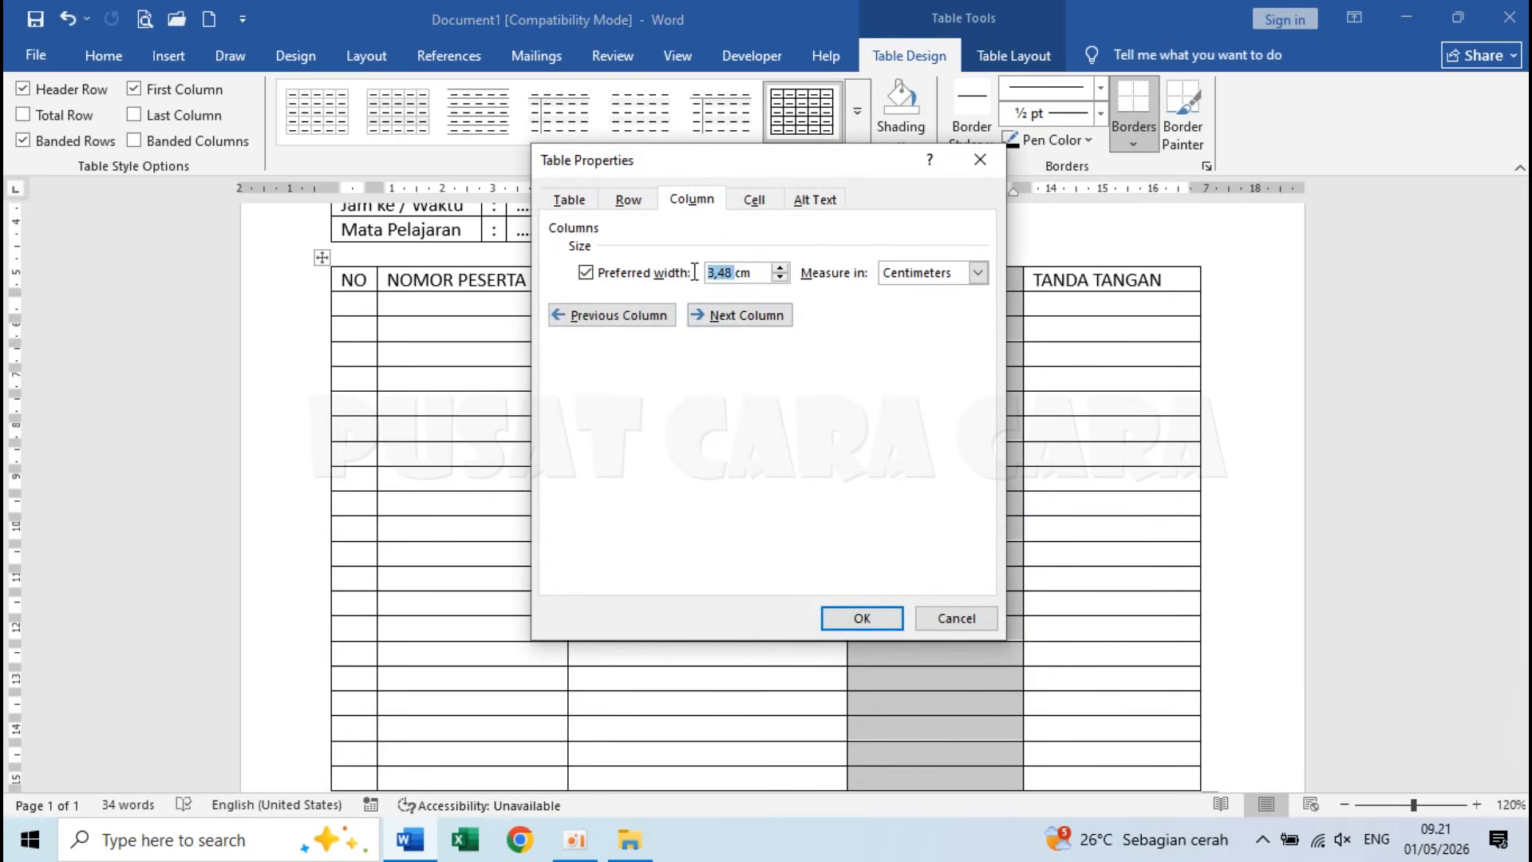
text(1)
click(830, 613)
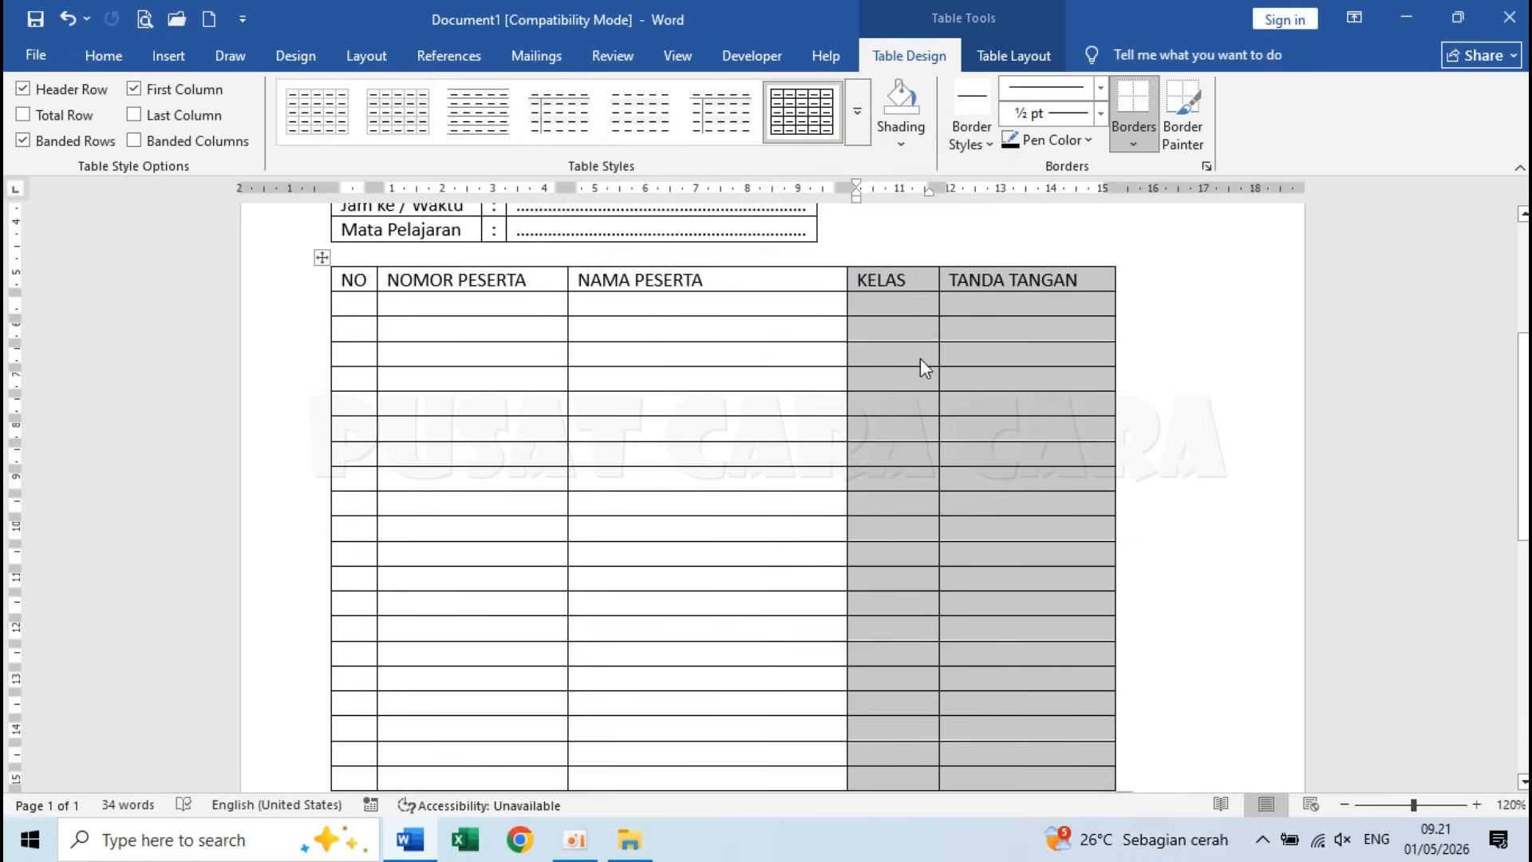
Step: Set the TANDA TANGAN column's preferred width to 5 cm
click(921, 301)
click(1015, 302)
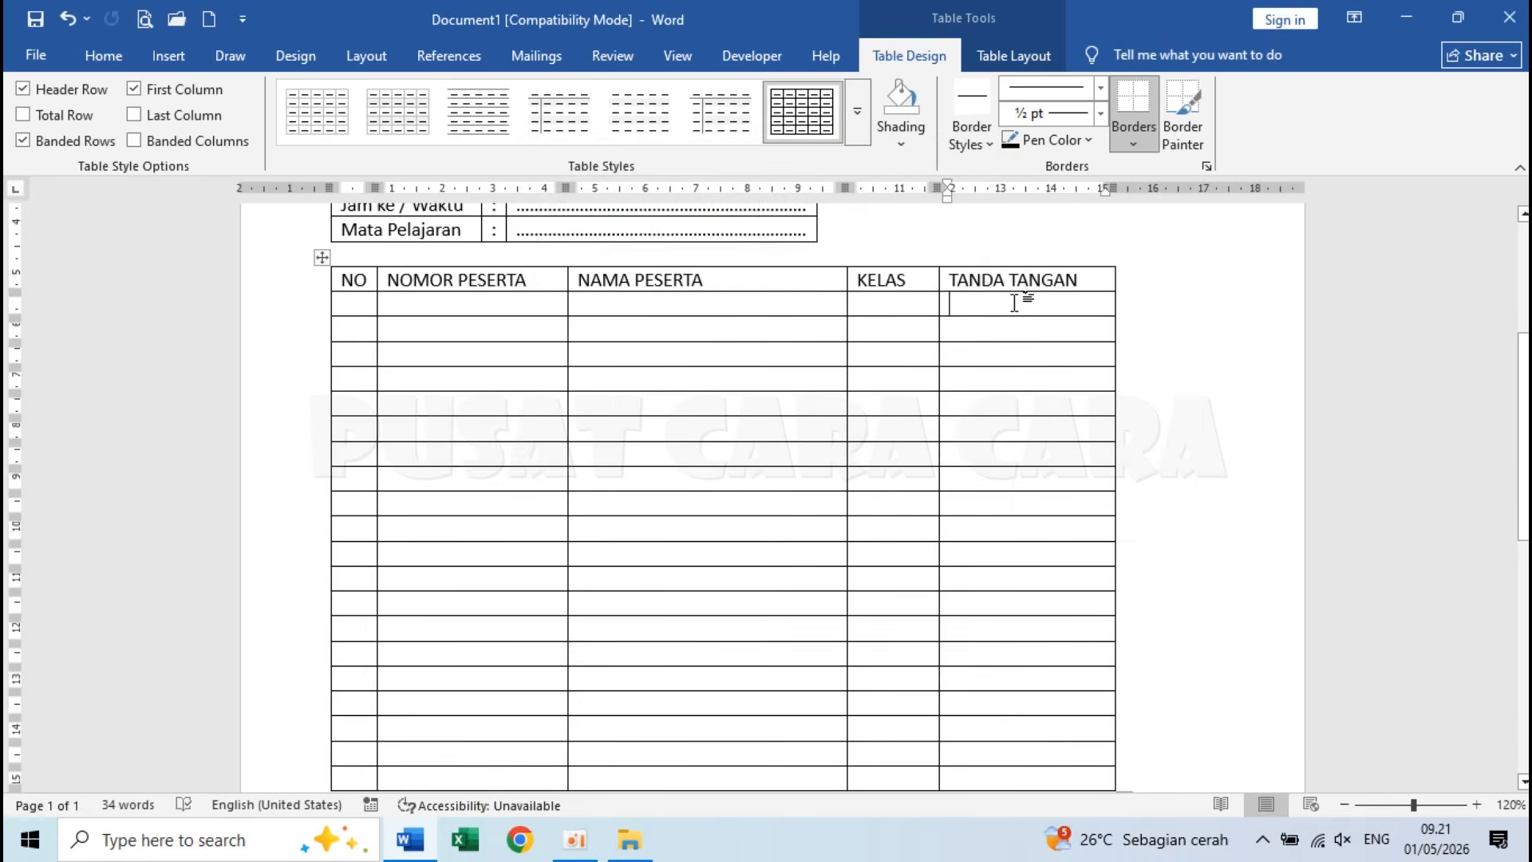
drag(1016, 302, 1053, 769)
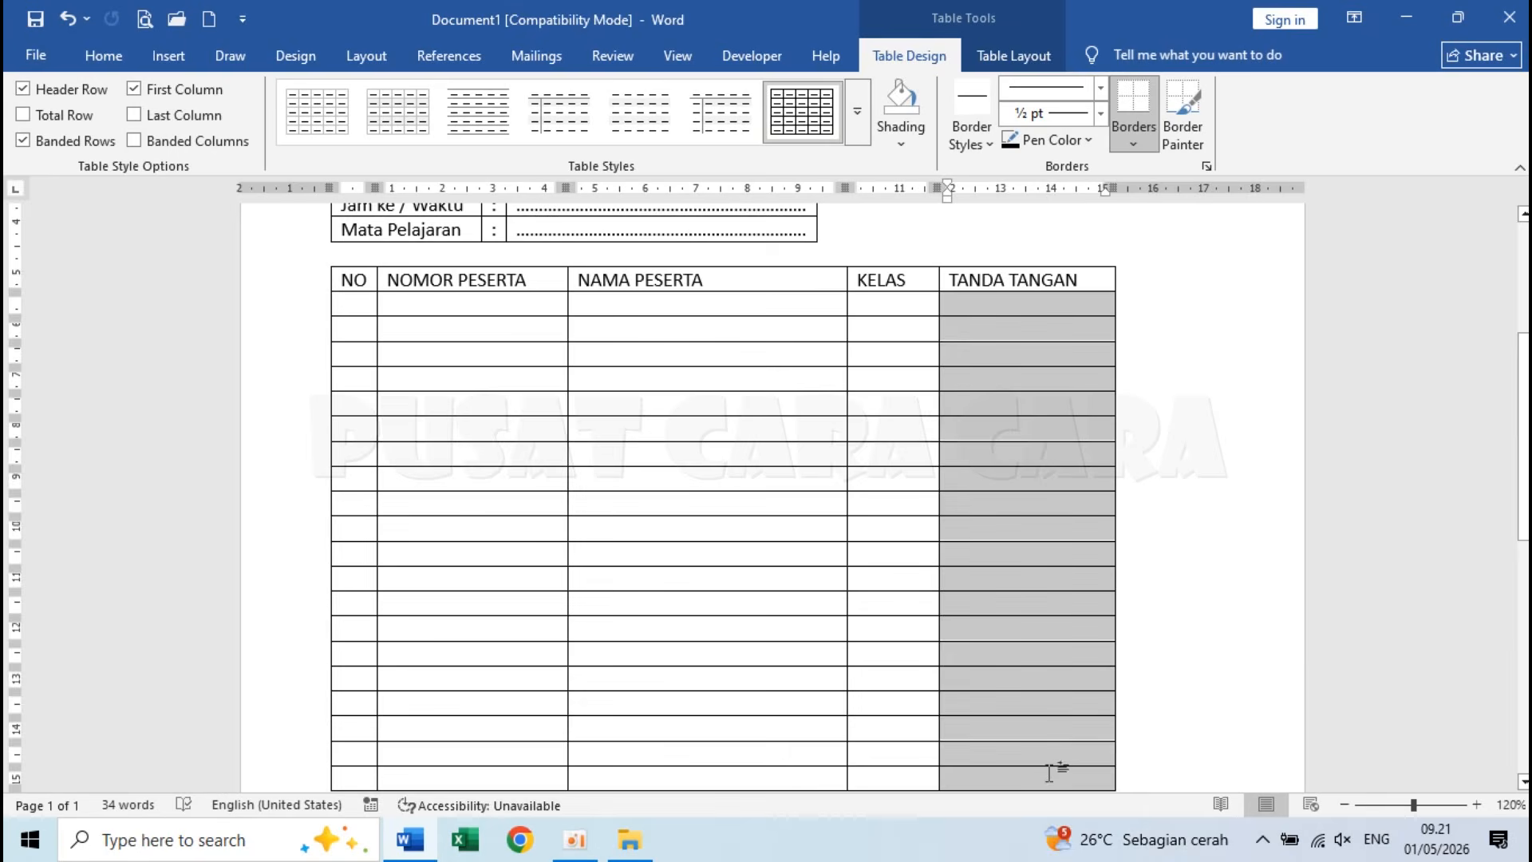
drag(1005, 287, 1027, 773)
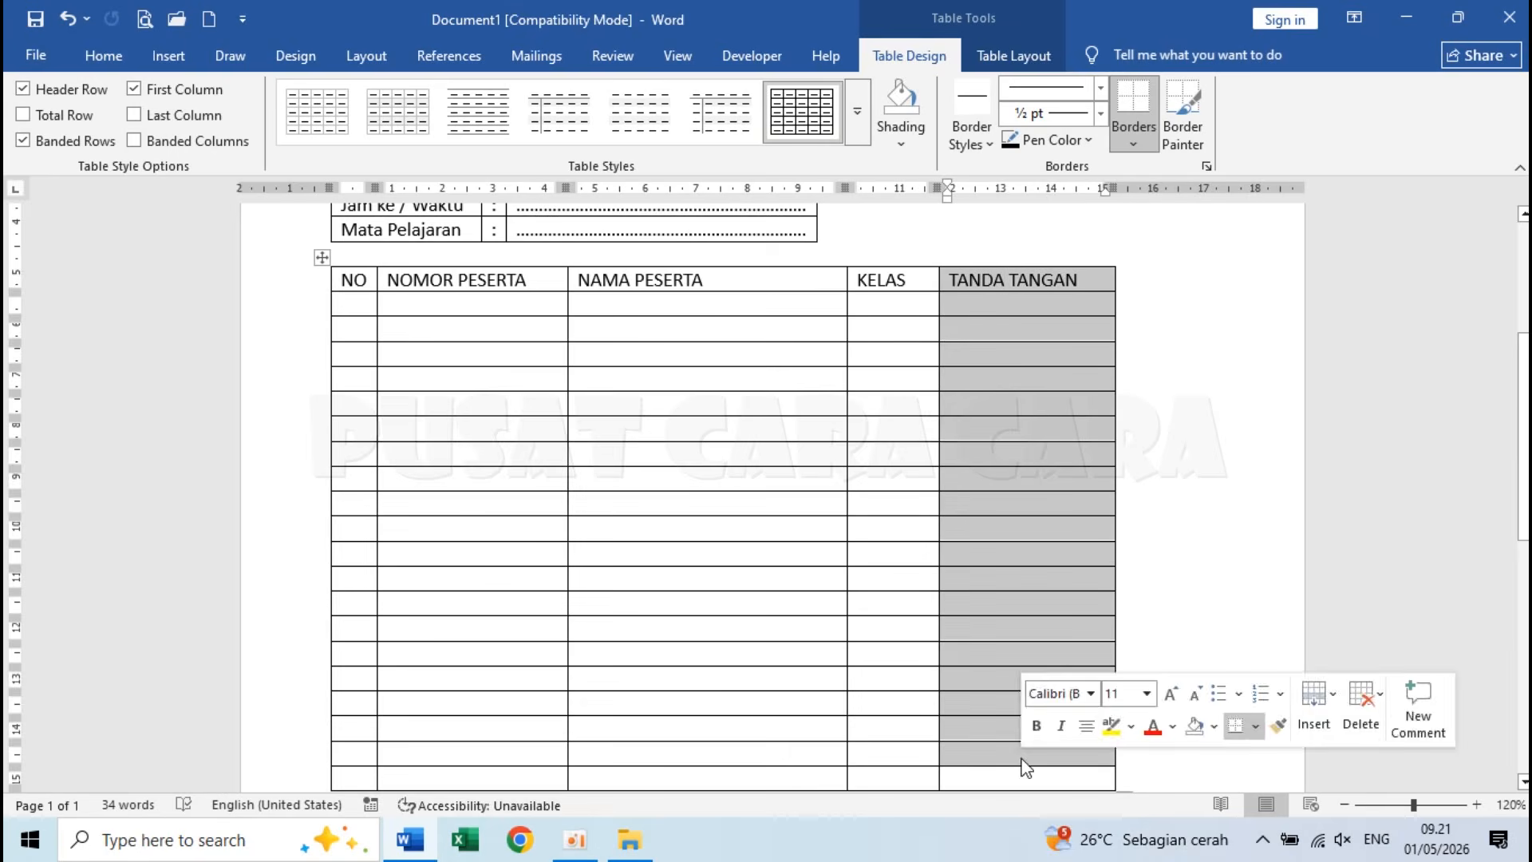
right_click(1001, 601)
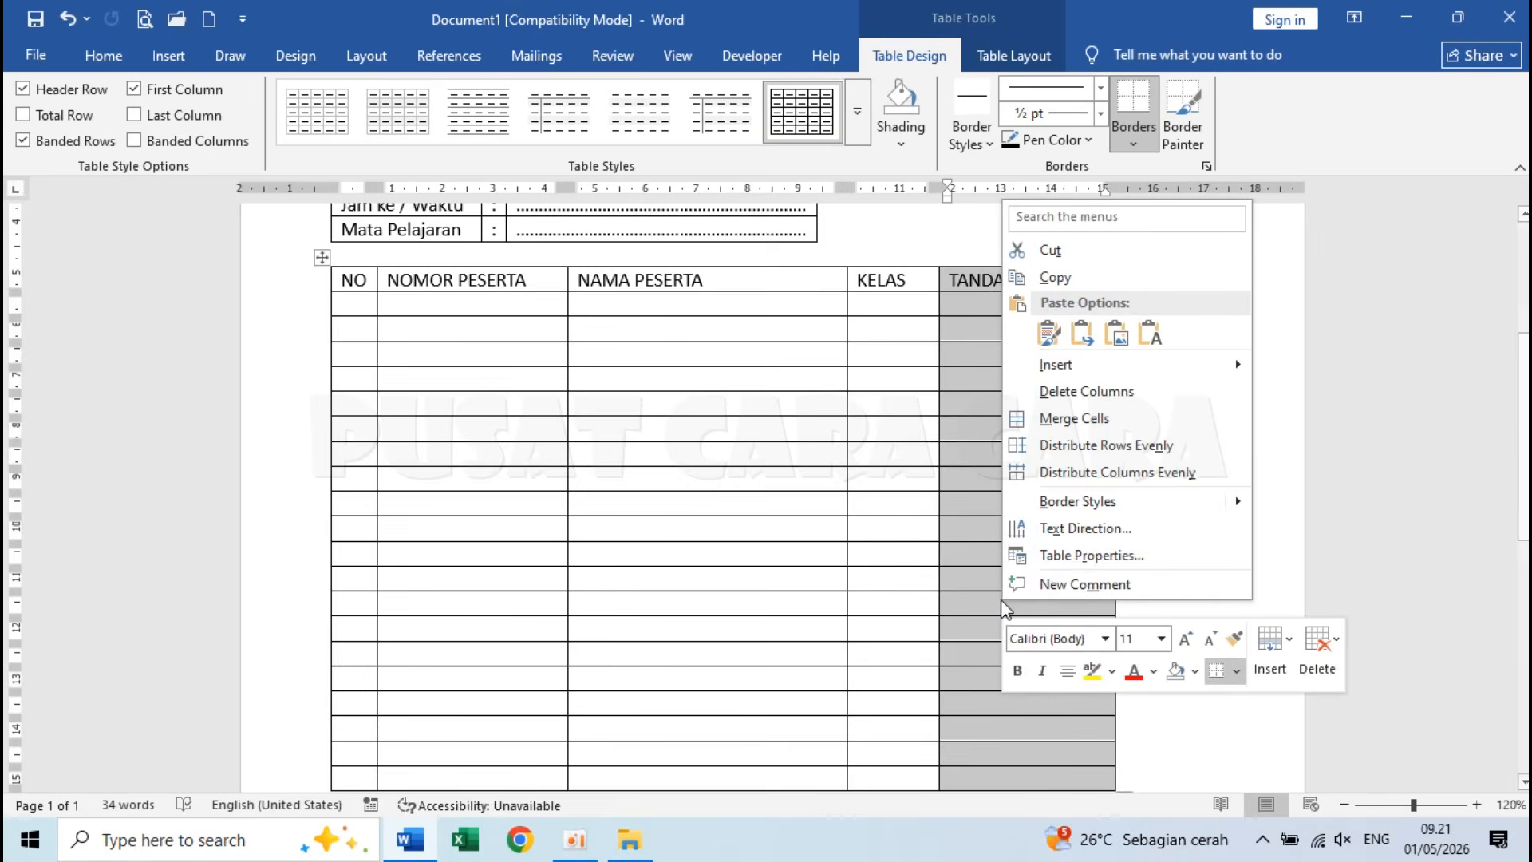
click(1058, 561)
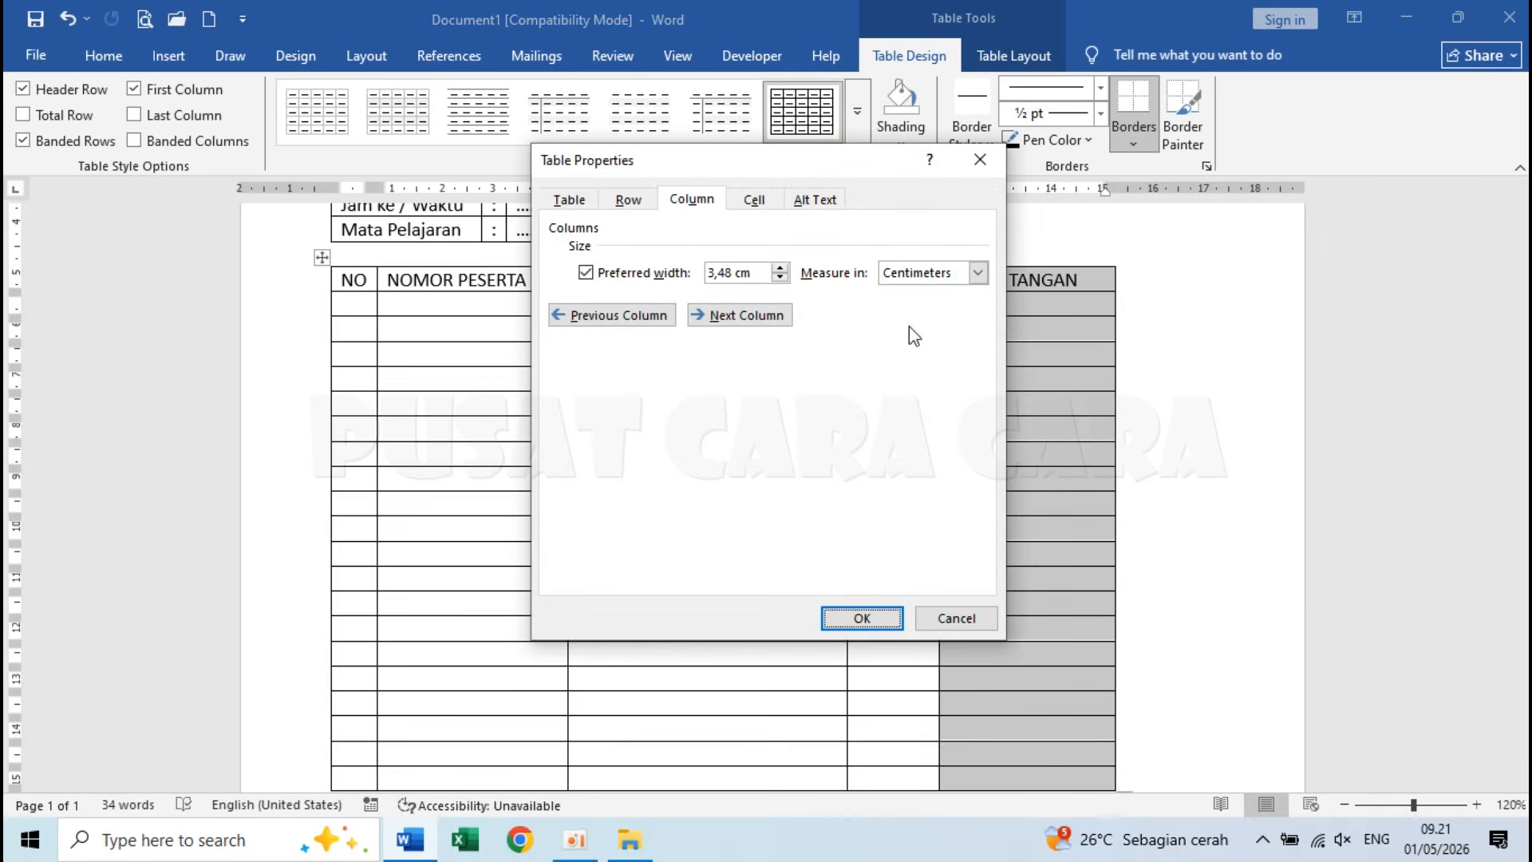
drag(735, 272, 644, 269)
text(5)
click(862, 619)
click(1026, 255)
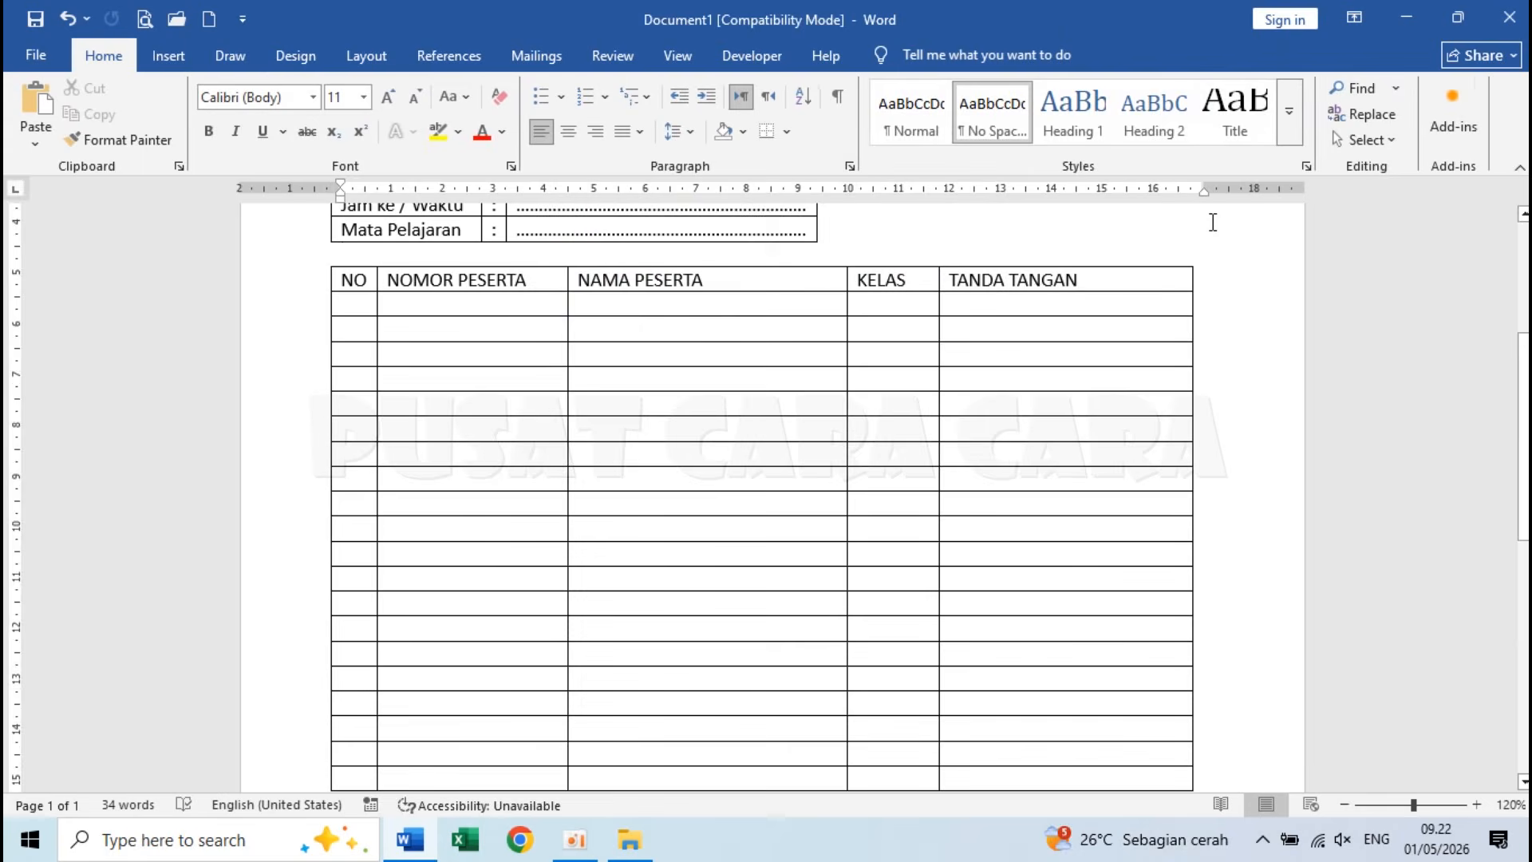
click(1125, 277)
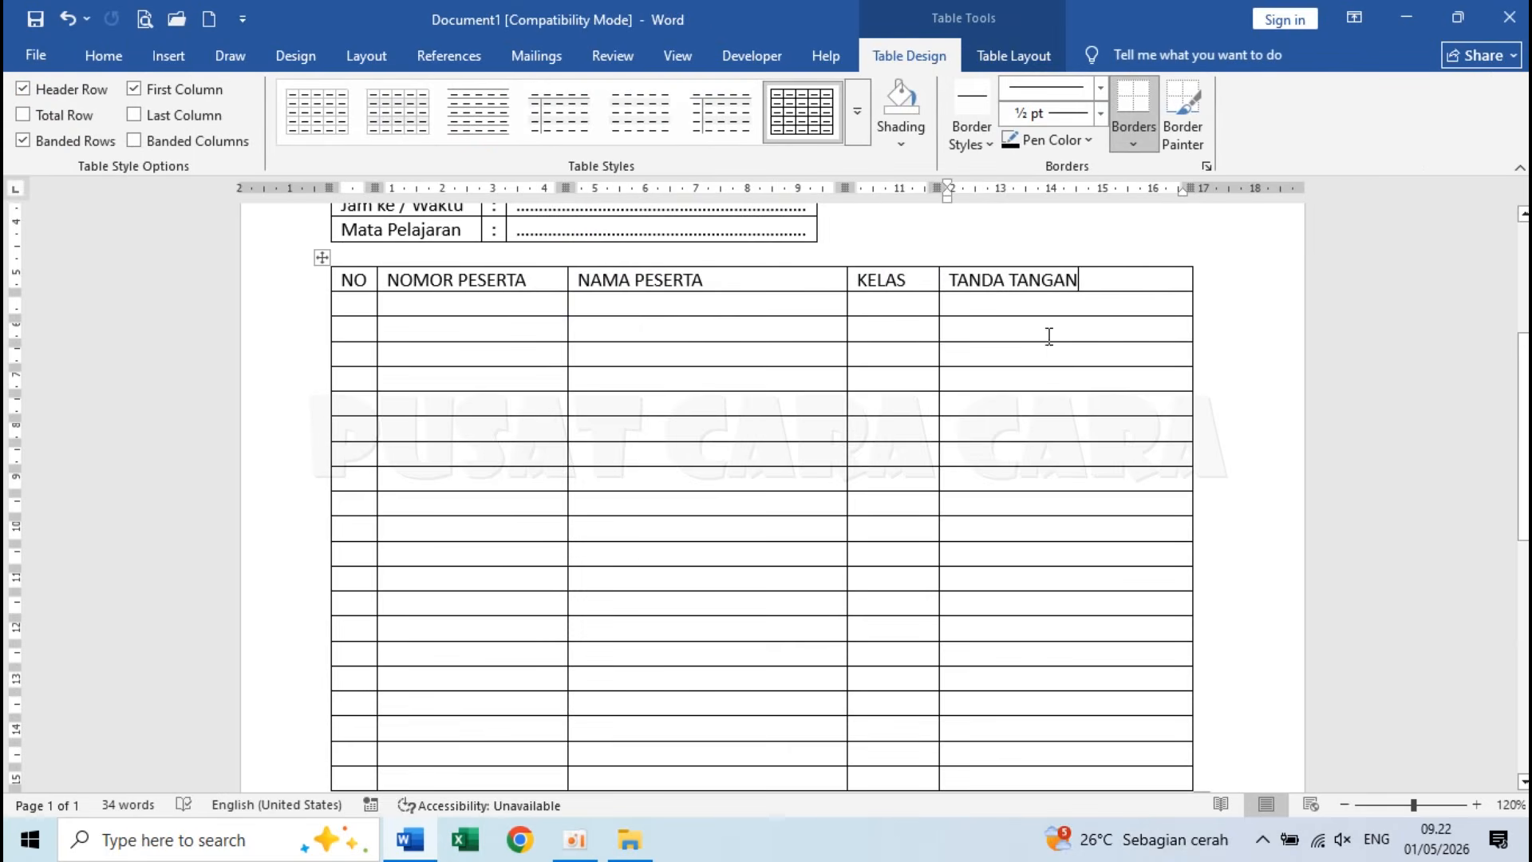
Step: Split the cells below the TANDA TANGAN heading into two columns and 20 rows
click(1052, 306)
drag(994, 302, 1047, 691)
scroll(1047, 691, up, 5)
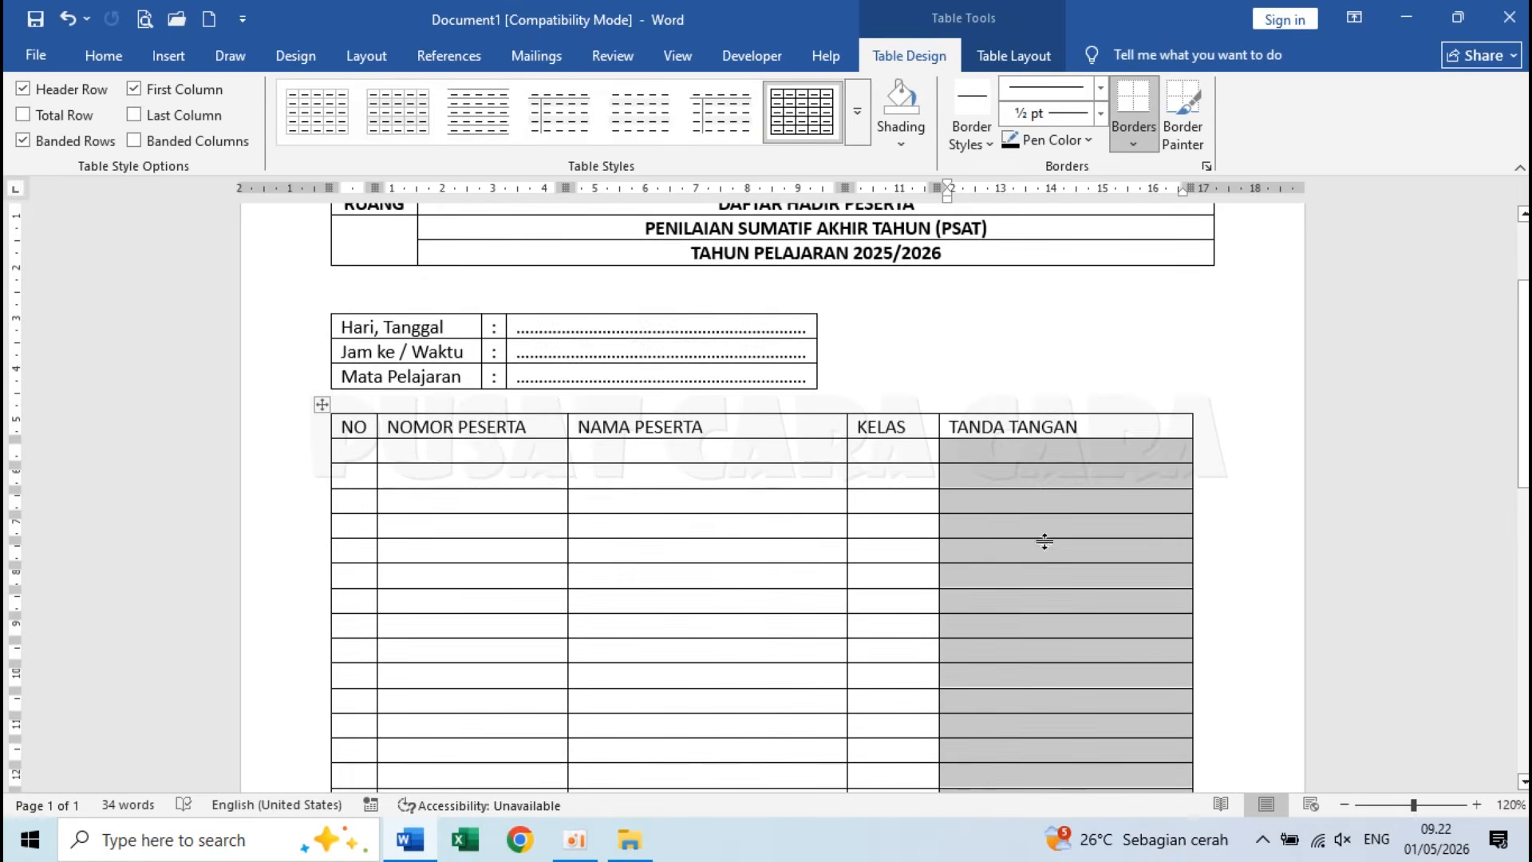
right_click(1060, 556)
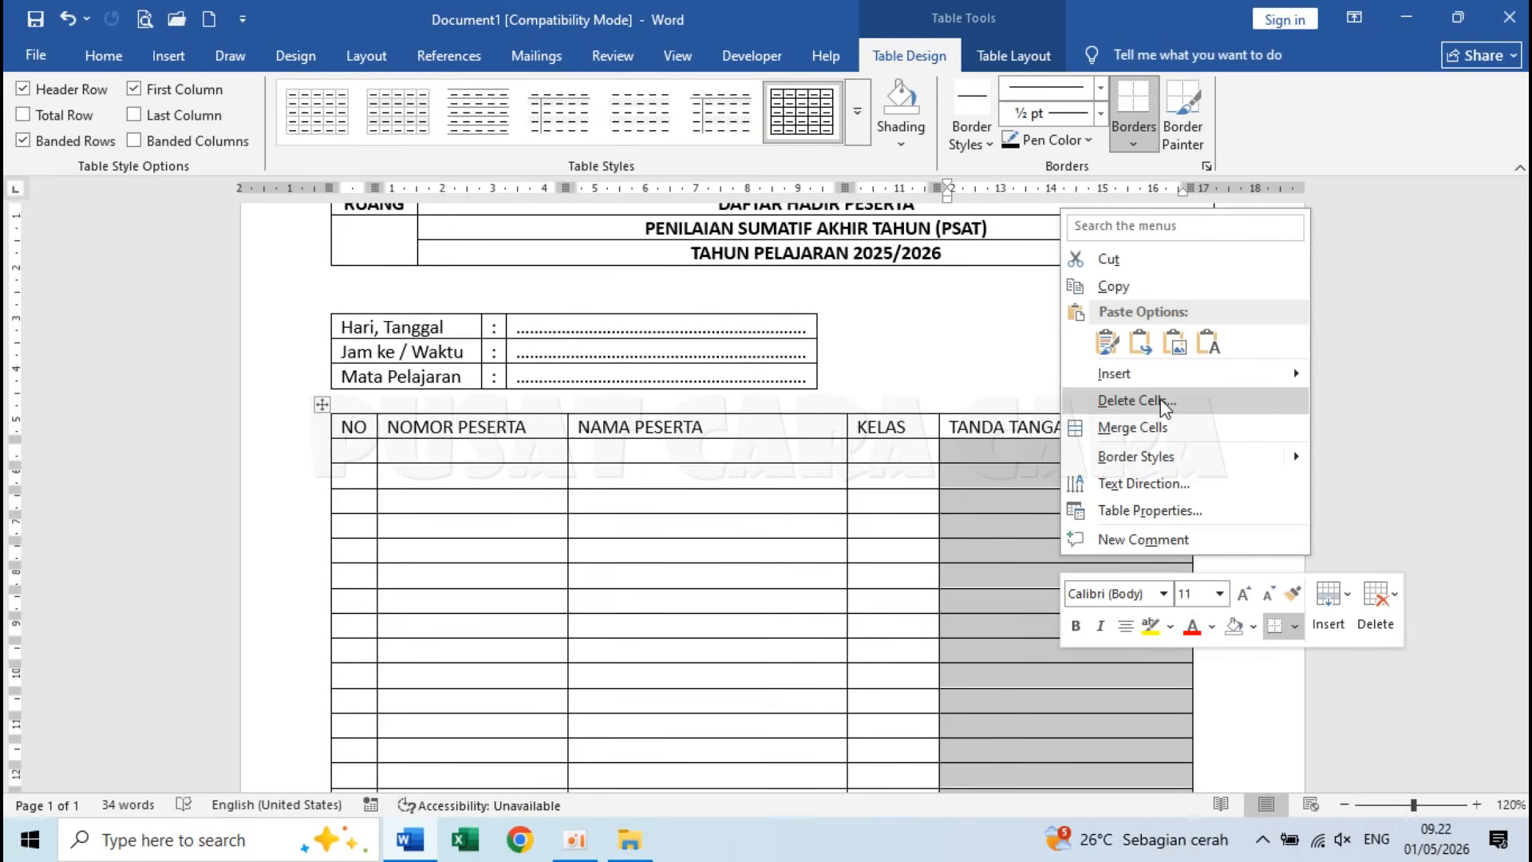
key(Escape)
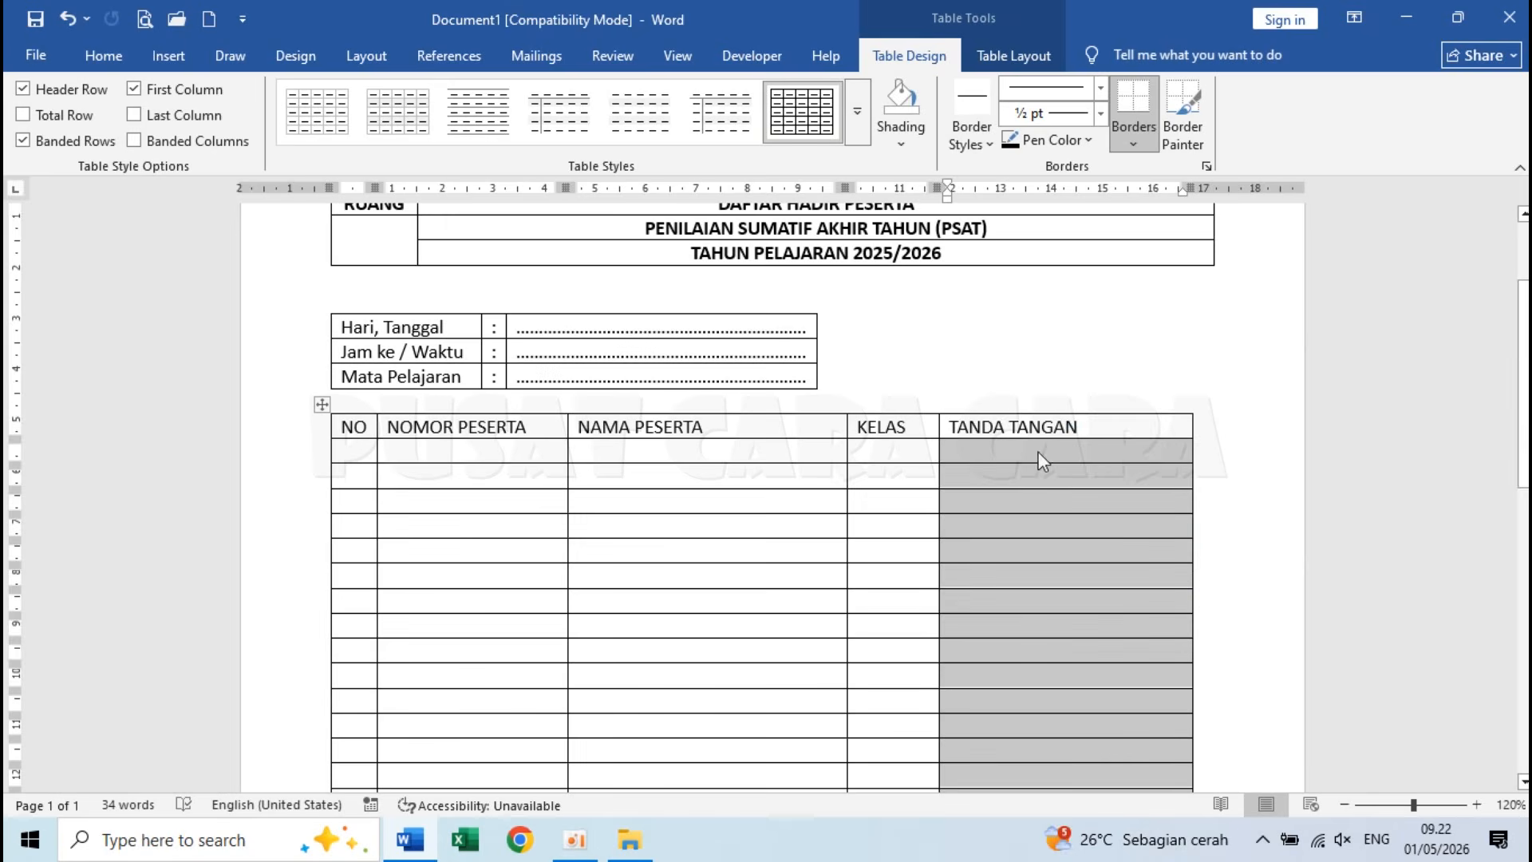
click(999, 58)
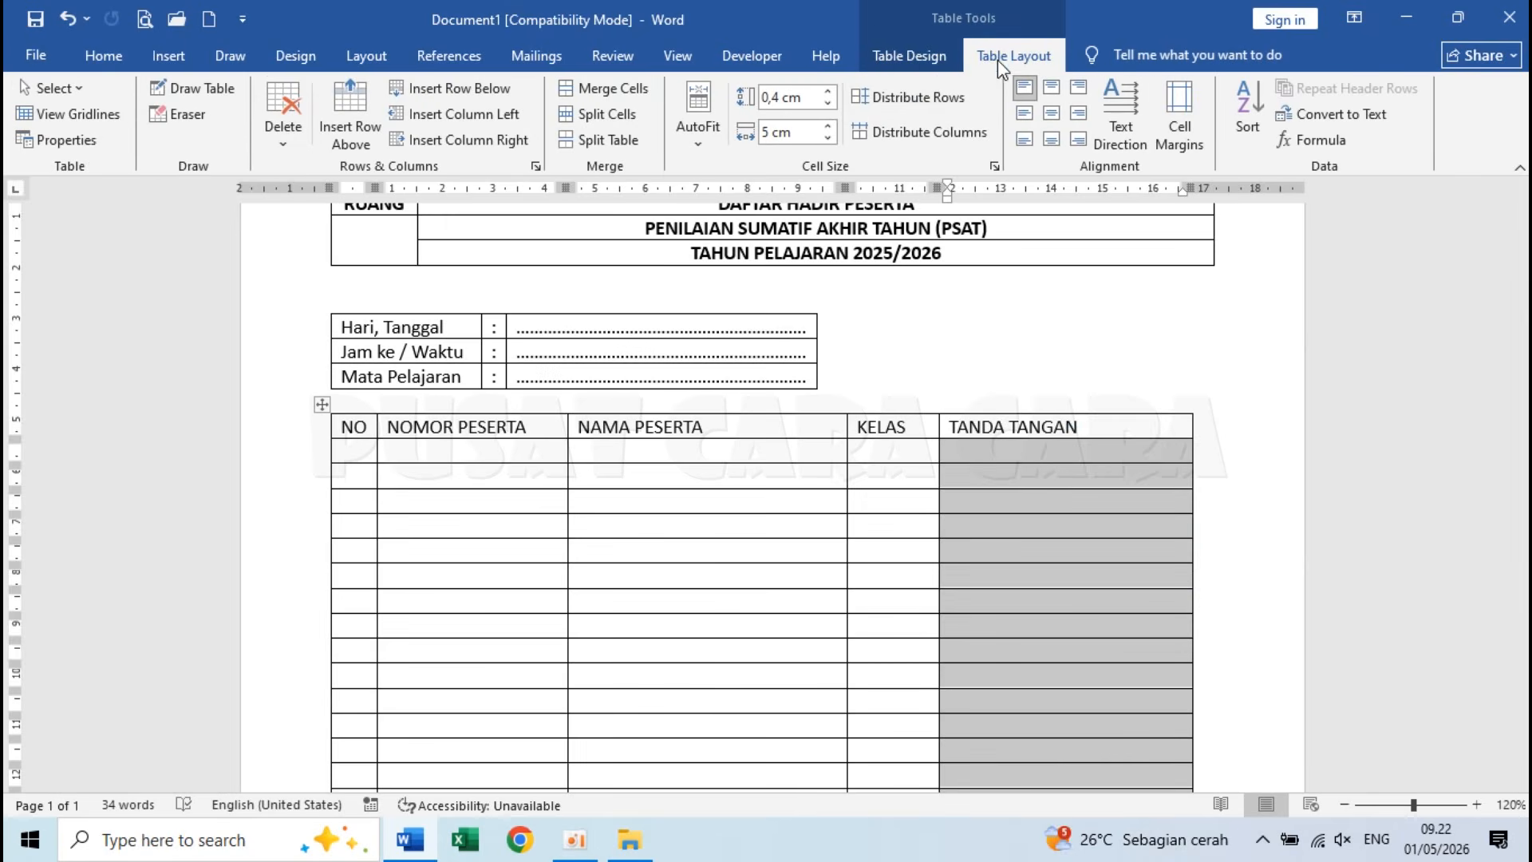
click(600, 113)
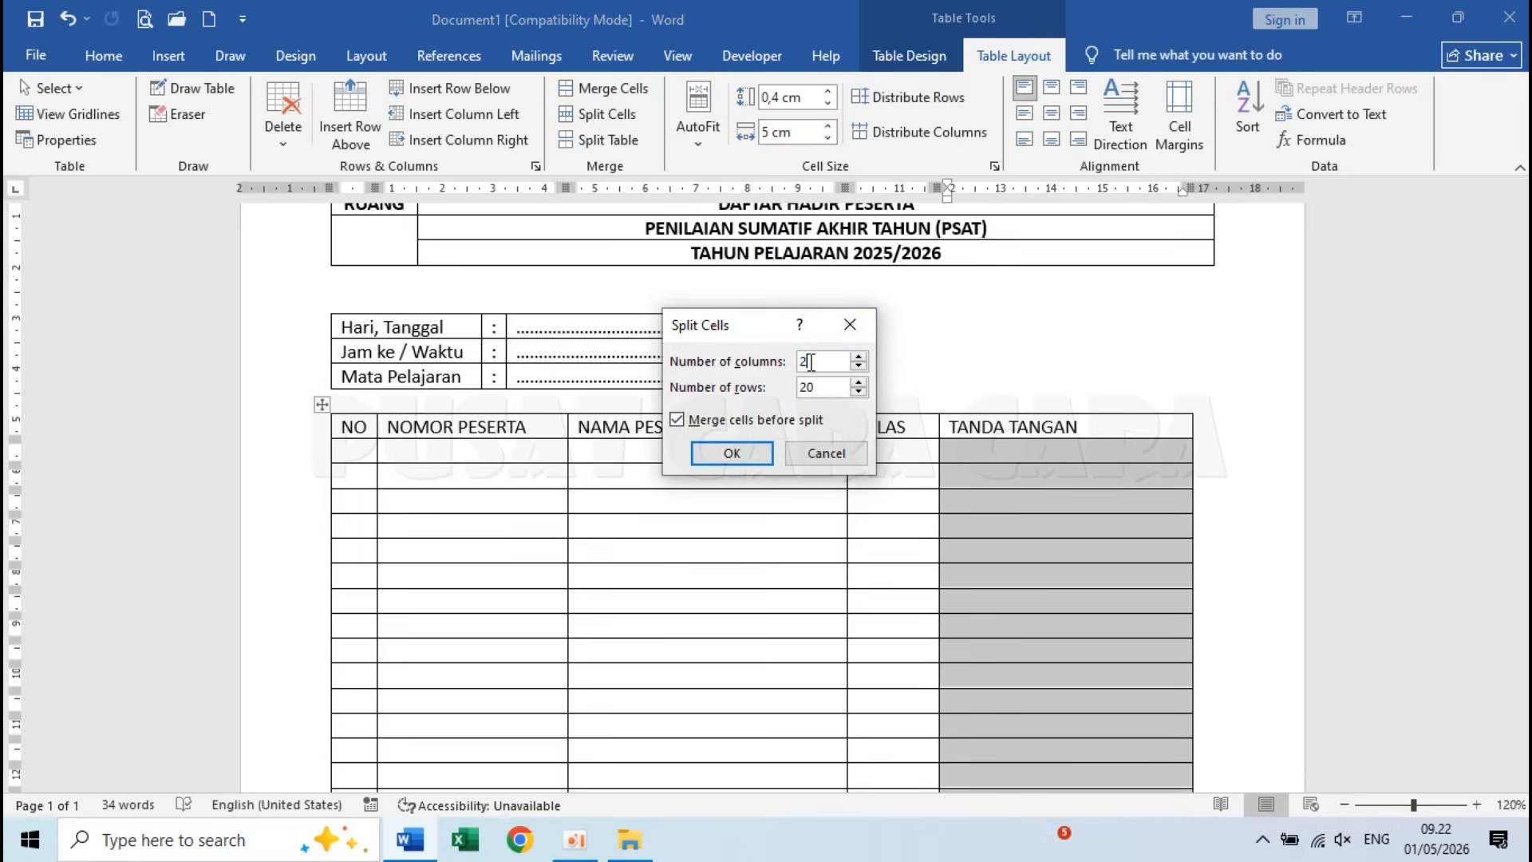
click(732, 453)
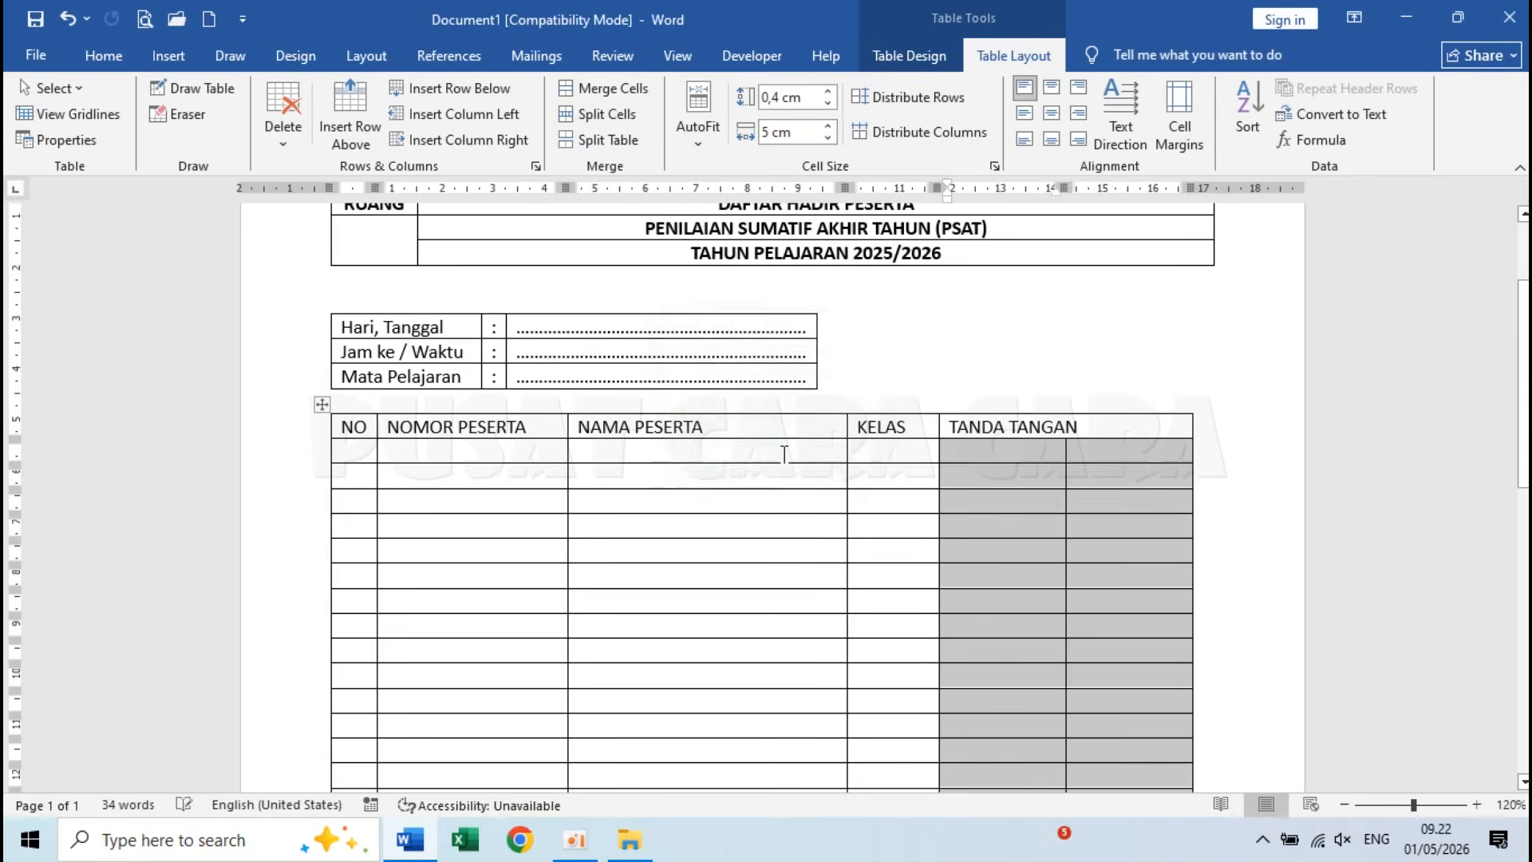
click(1032, 477)
scroll(1033, 479, down, 5)
scroll(1033, 479, up, 3)
Step: Specify a height of 0.7 cm for the participant table's header row
click(355, 347)
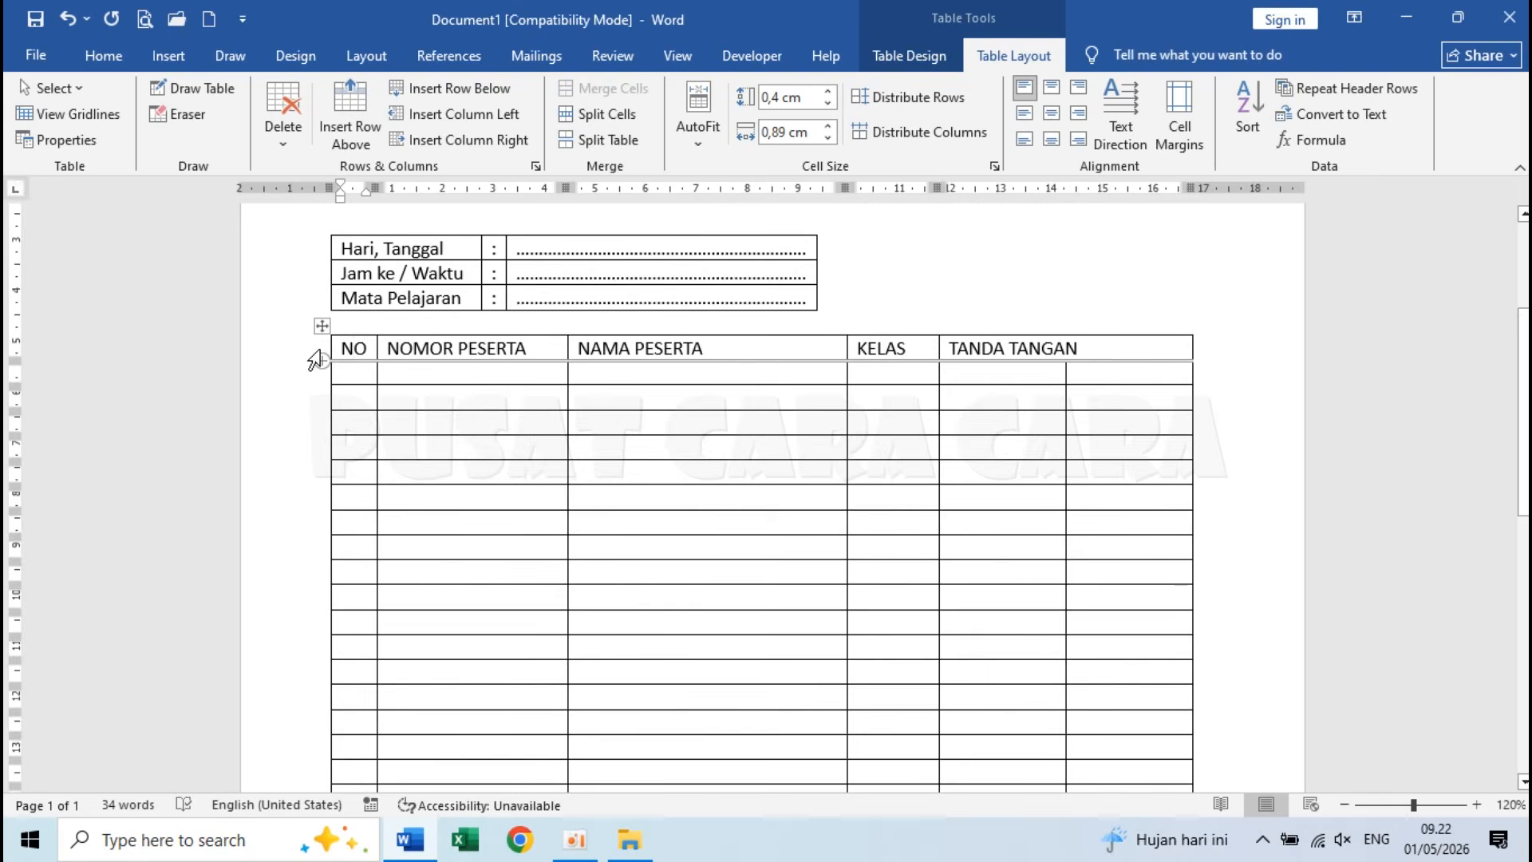
mouse_move(307, 359)
mouse_move(356, 343)
mouse_down()
mouse_move(676, 309)
mouse_move(1003, 345)
mouse_up()
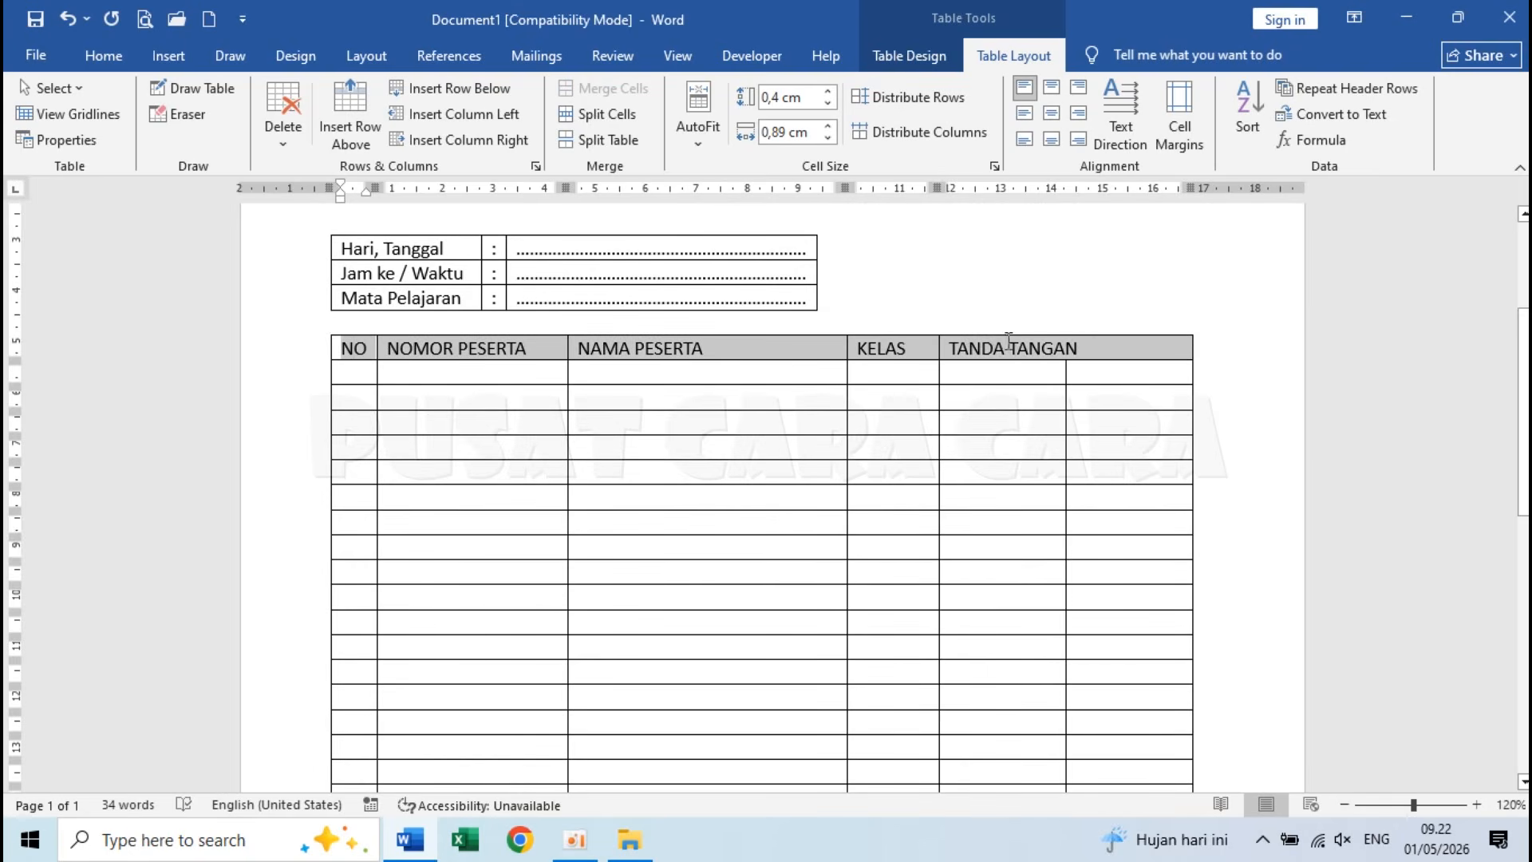
right_click(720, 354)
key(Escape)
right_click(697, 347)
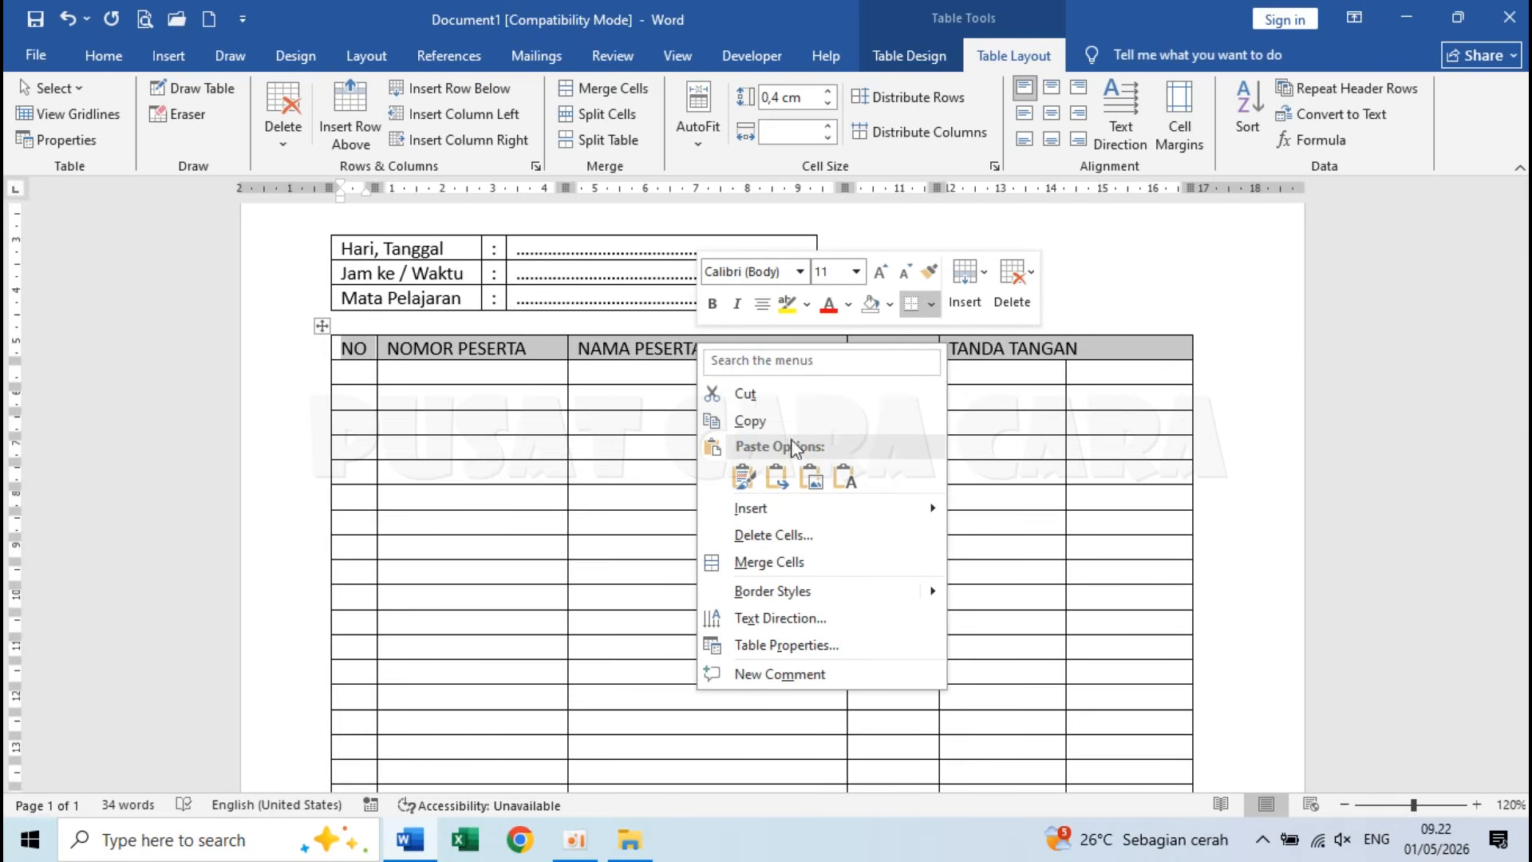
click(828, 640)
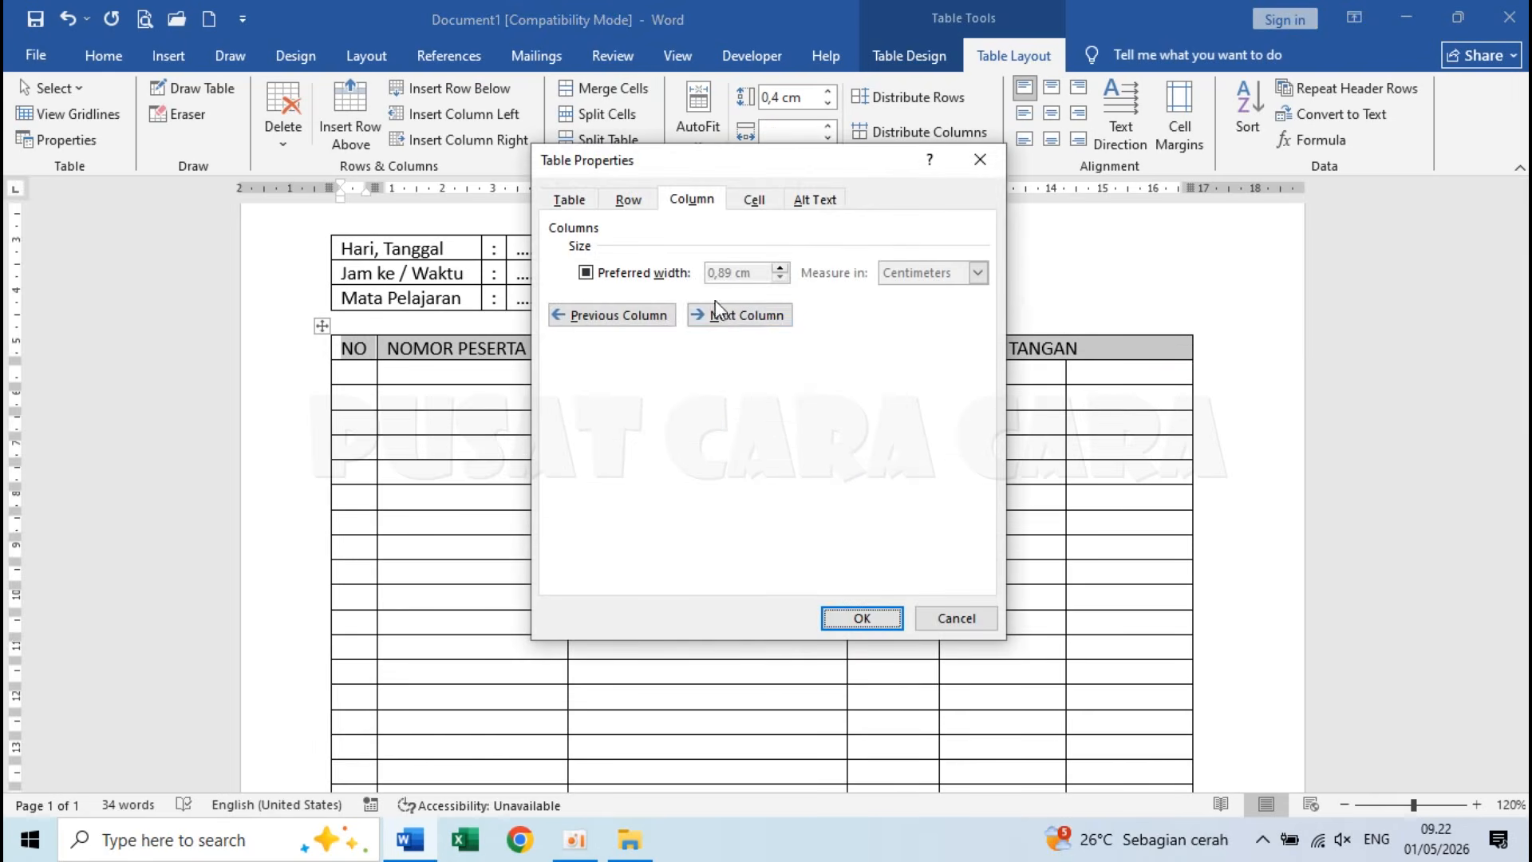
click(651, 199)
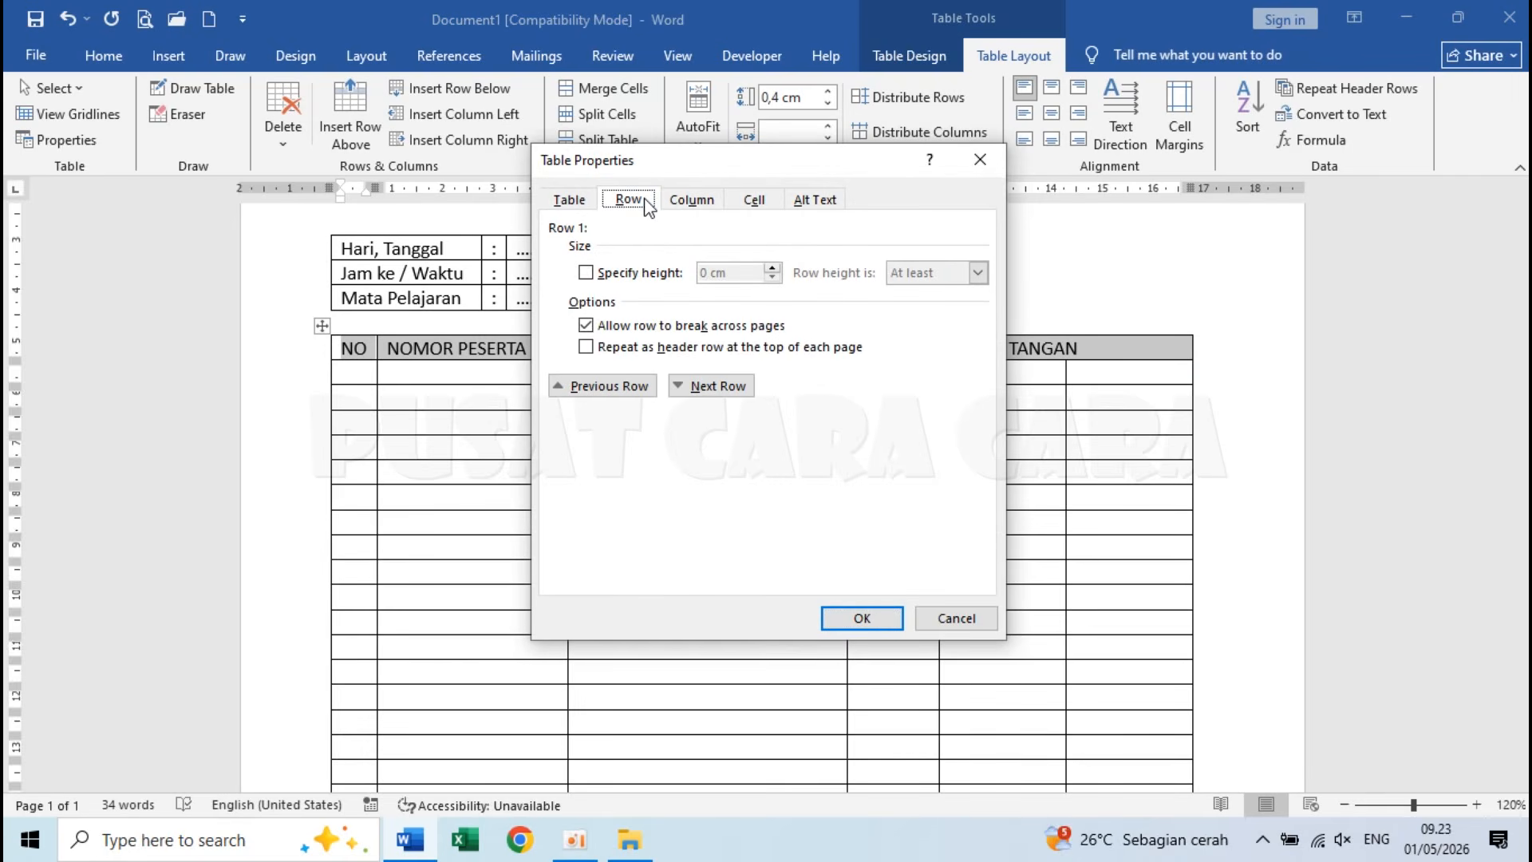
click(586, 273)
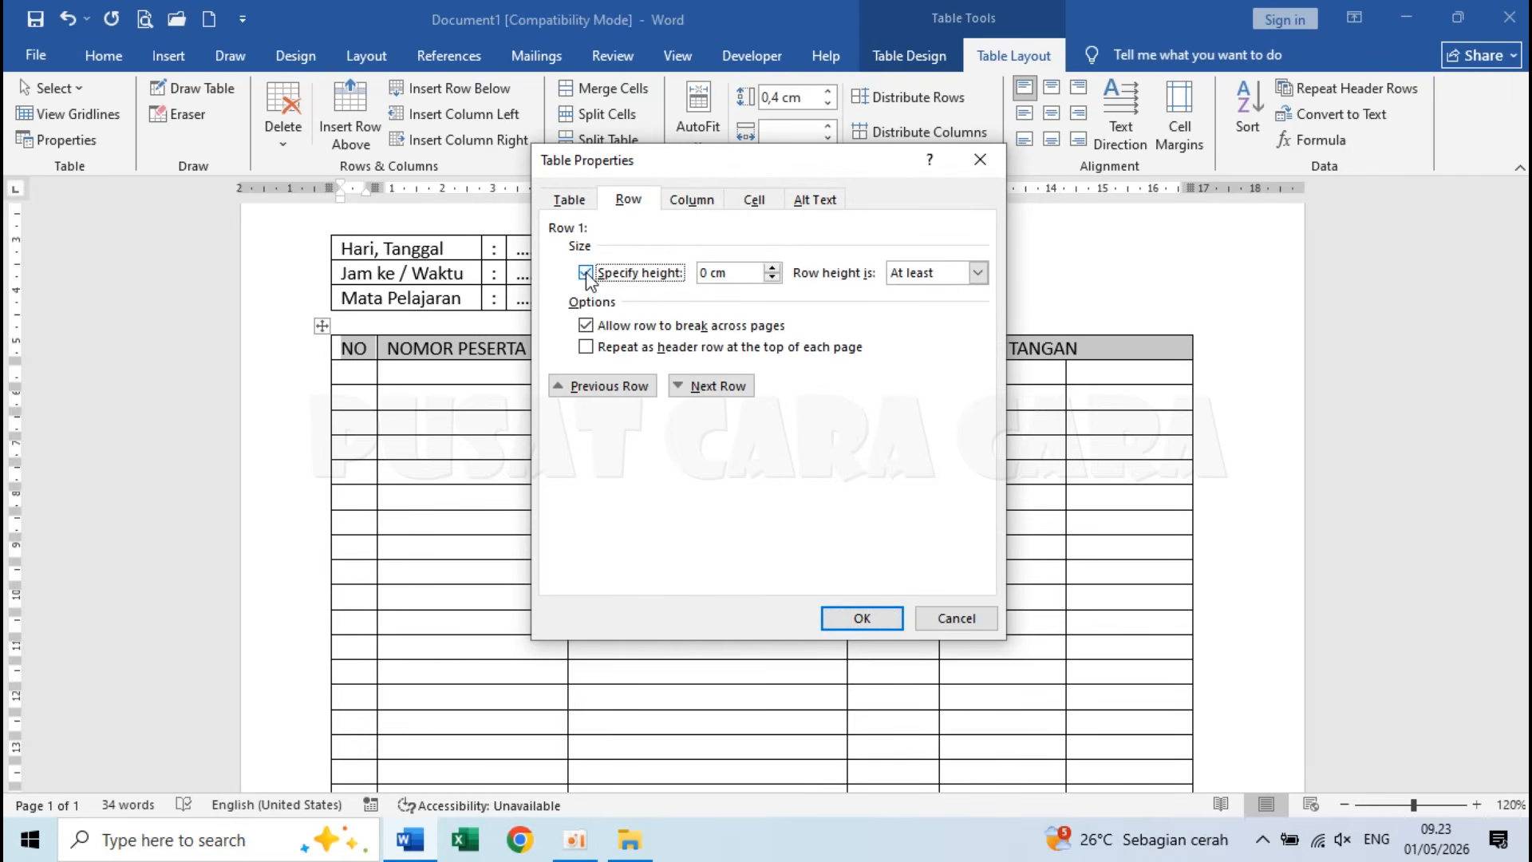
click(705, 273)
text(,7)
click(867, 616)
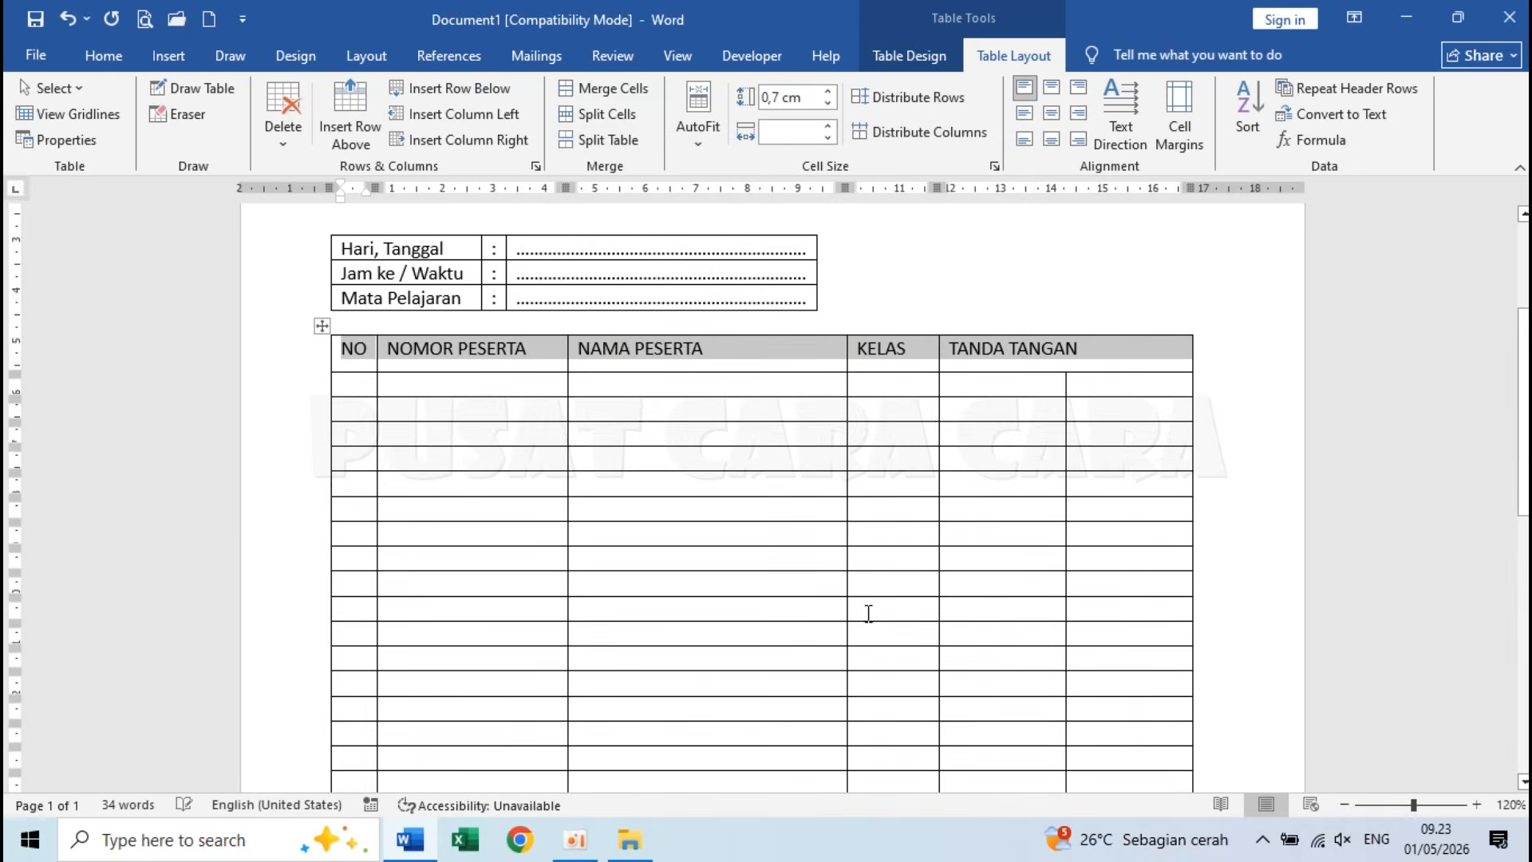
Step: Specify a row height of 0.6 cm for all rows below the participant table's header
click(364, 391)
drag(354, 381, 1094, 691)
scroll(1094, 691, up, 5)
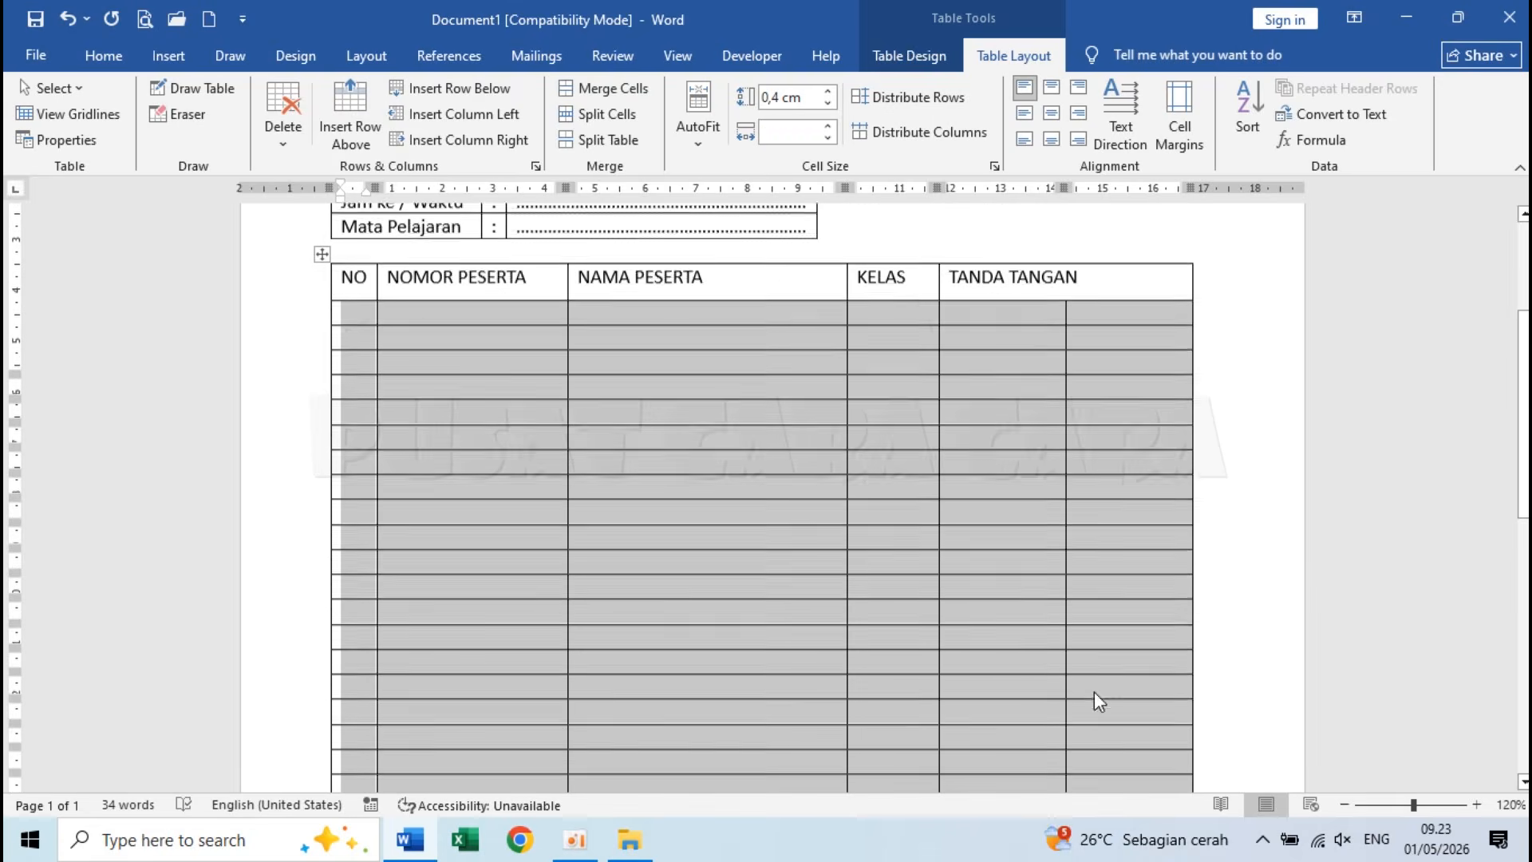
right_click(709, 537)
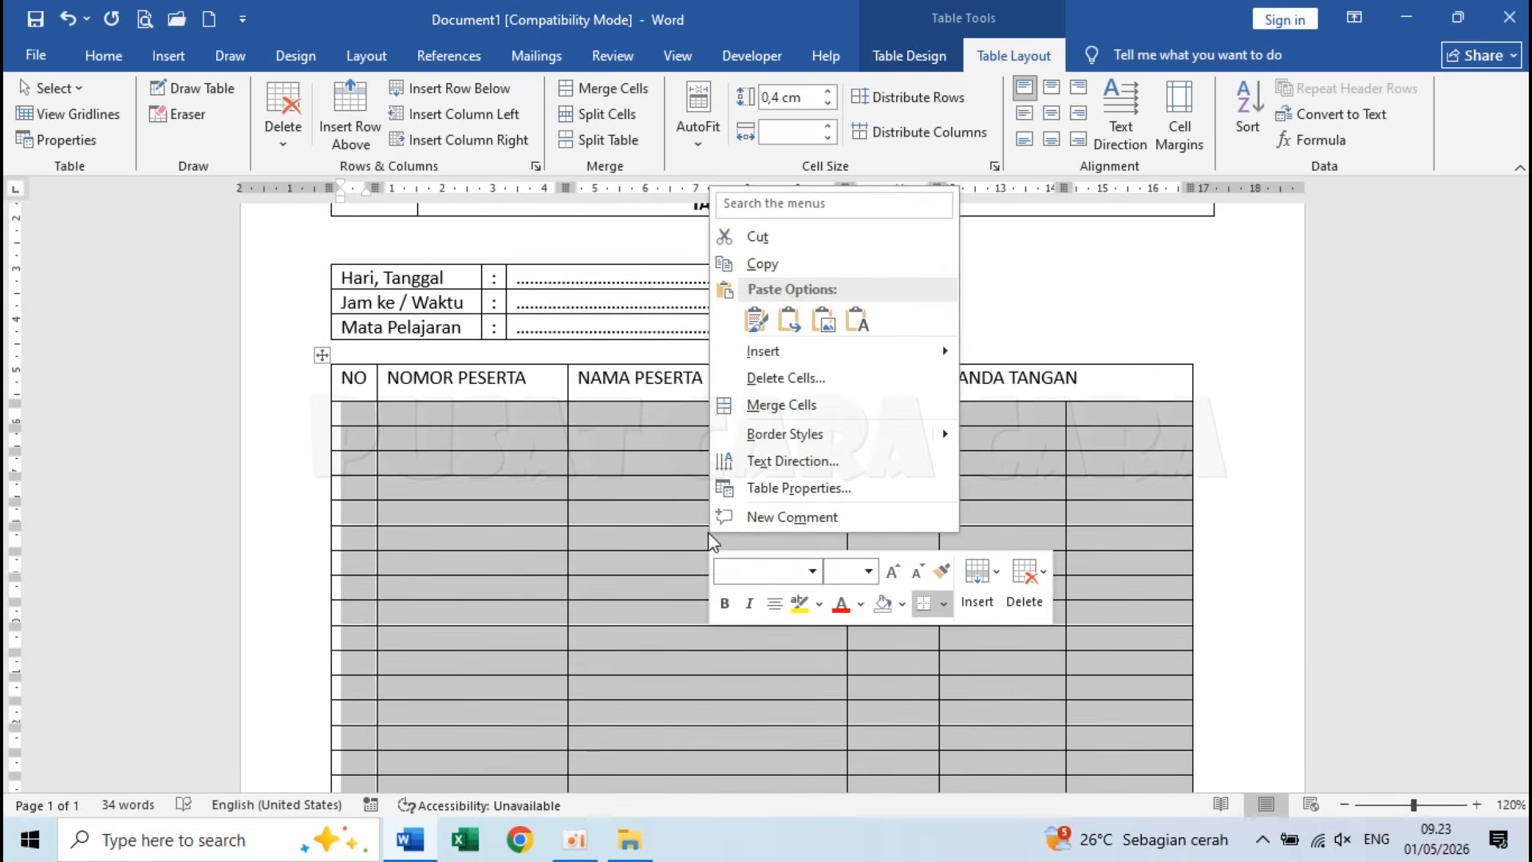
click(803, 485)
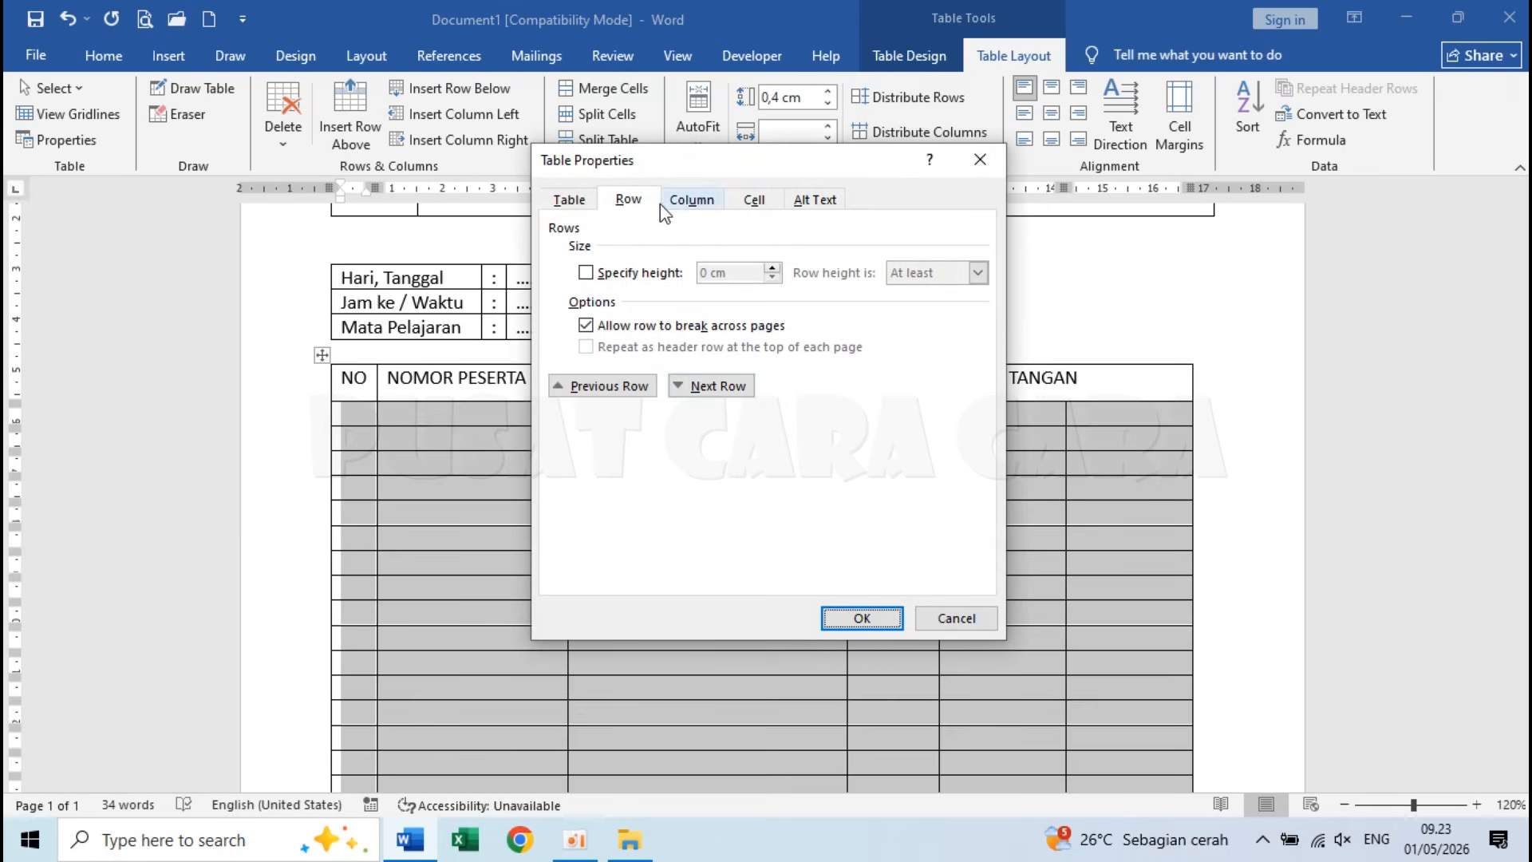
click(636, 201)
click(636, 274)
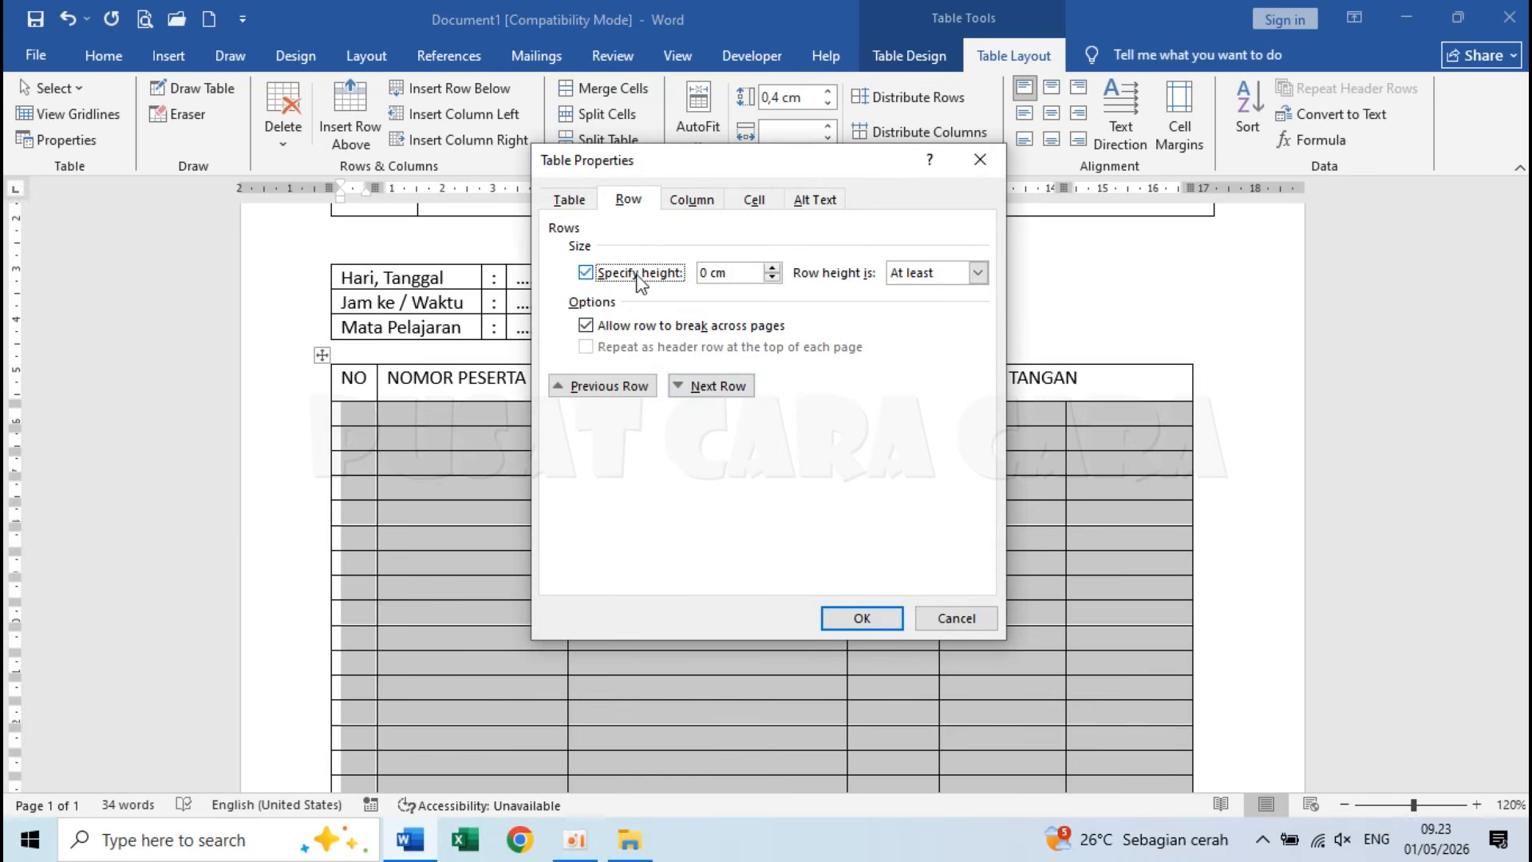
click(704, 273)
text(,6)
click(864, 619)
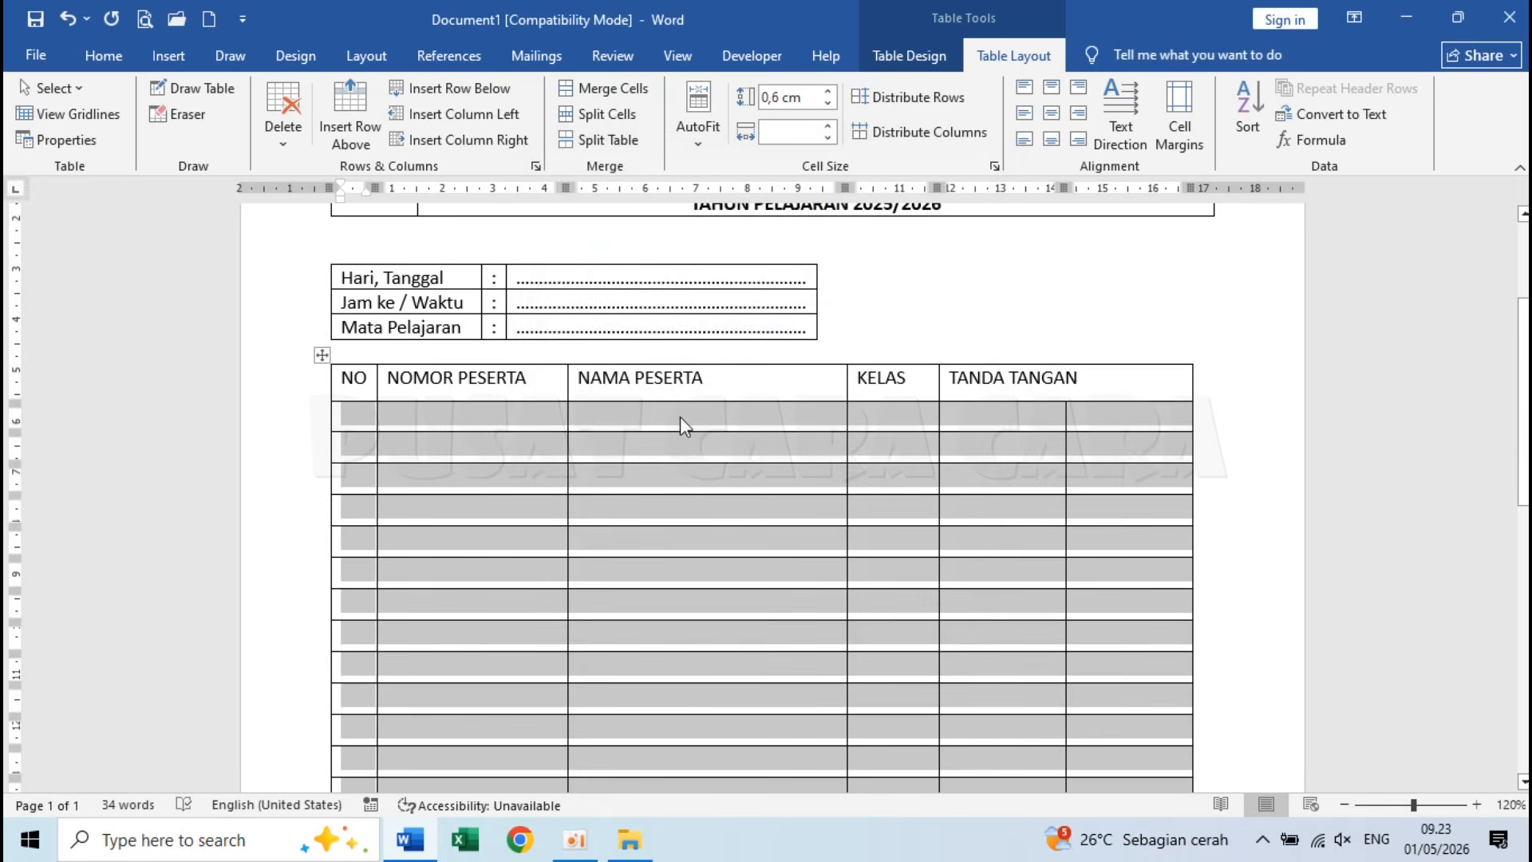
scroll(681, 431, down, 3)
scroll(682, 442, up, 2)
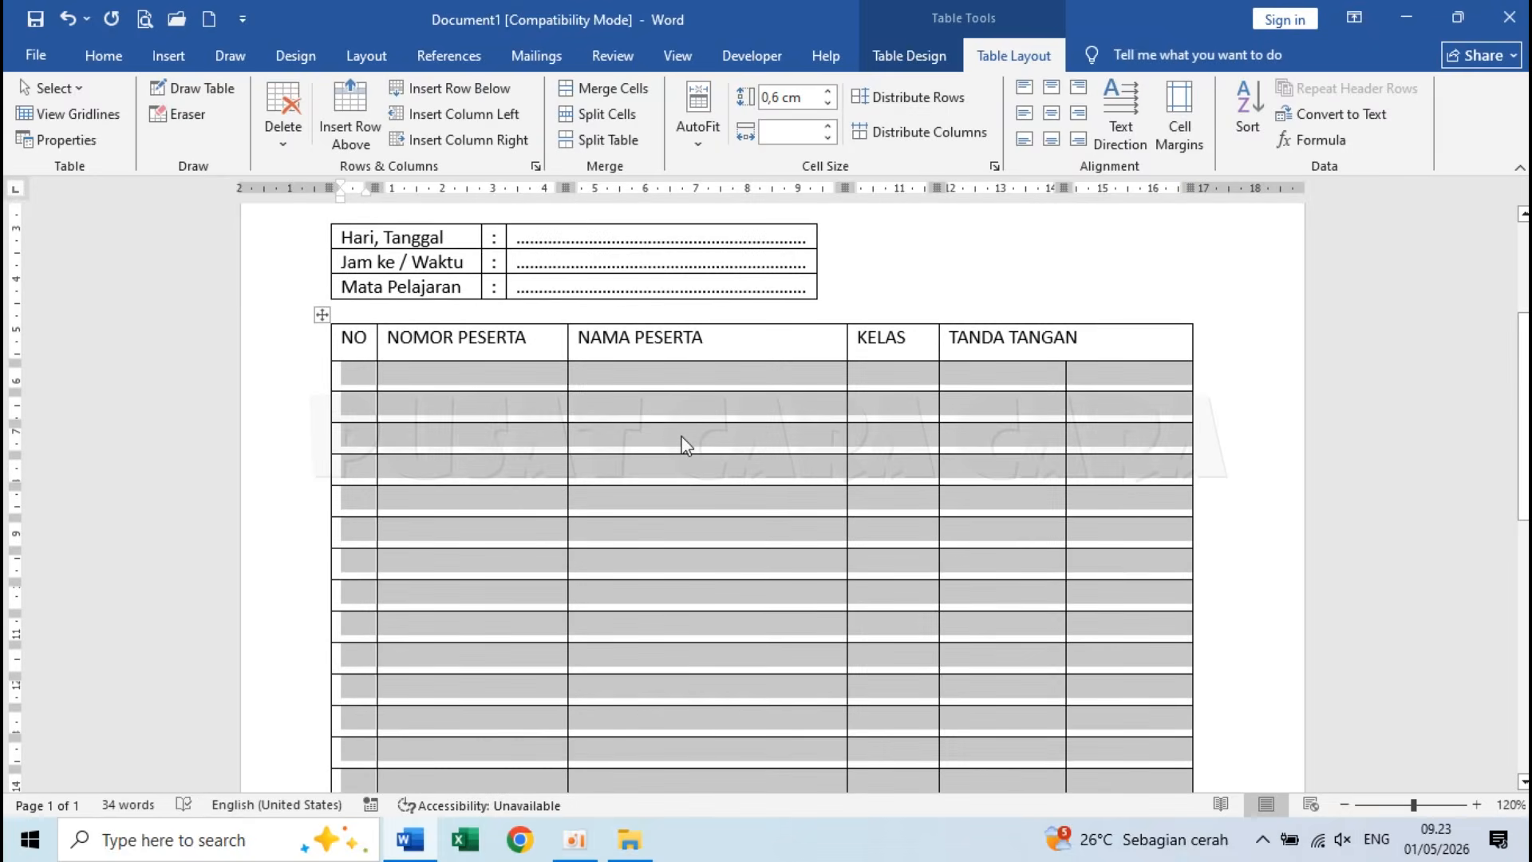
click(683, 446)
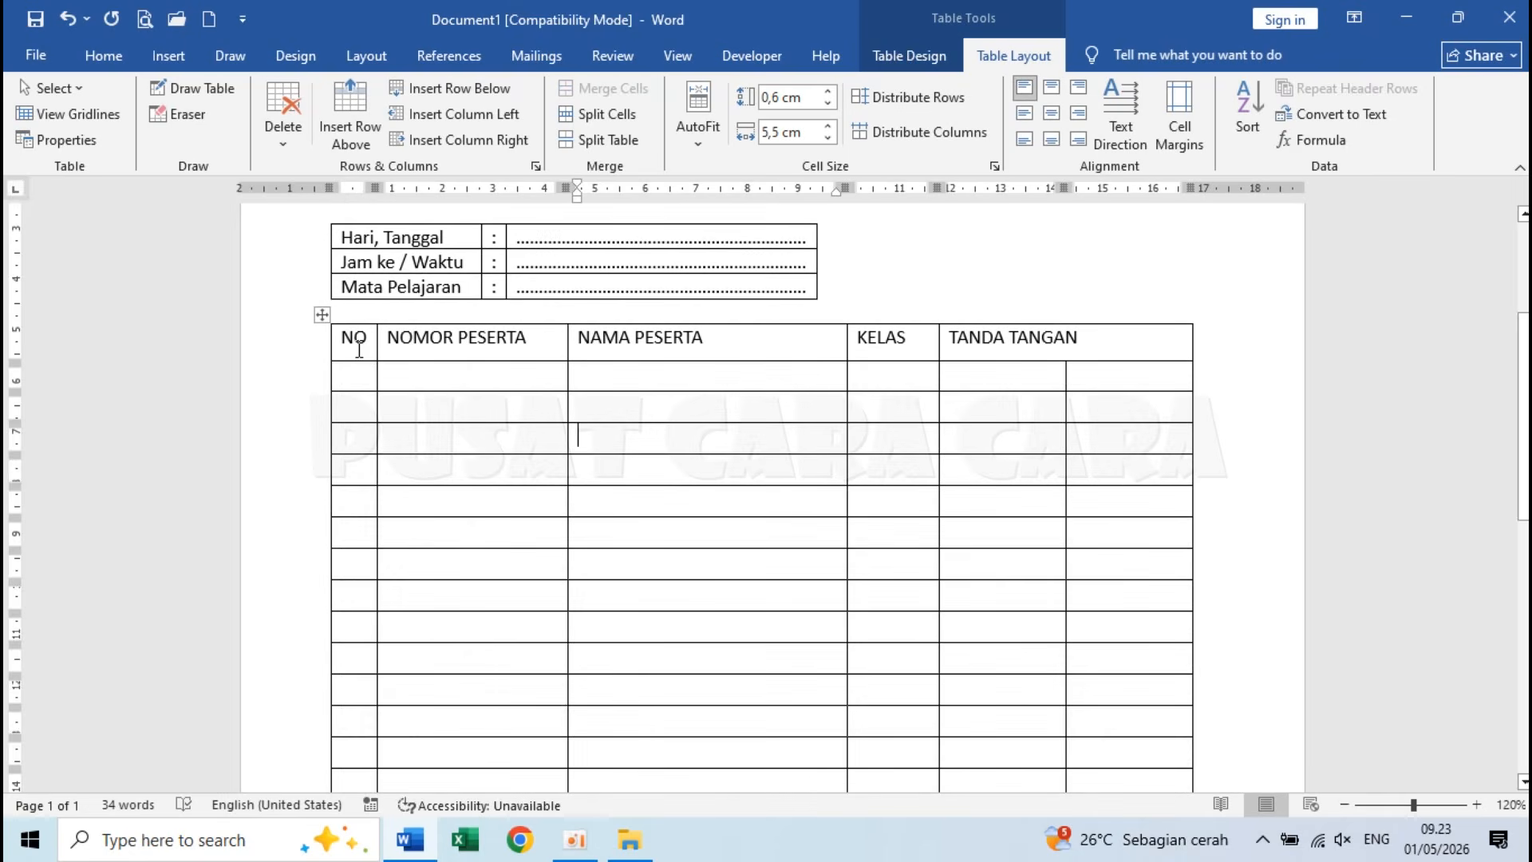
Step: Centre the contents of the whole participant table, header included, both horizontally and vertically
drag(359, 350, 1119, 491)
scroll(1117, 491, up, 5)
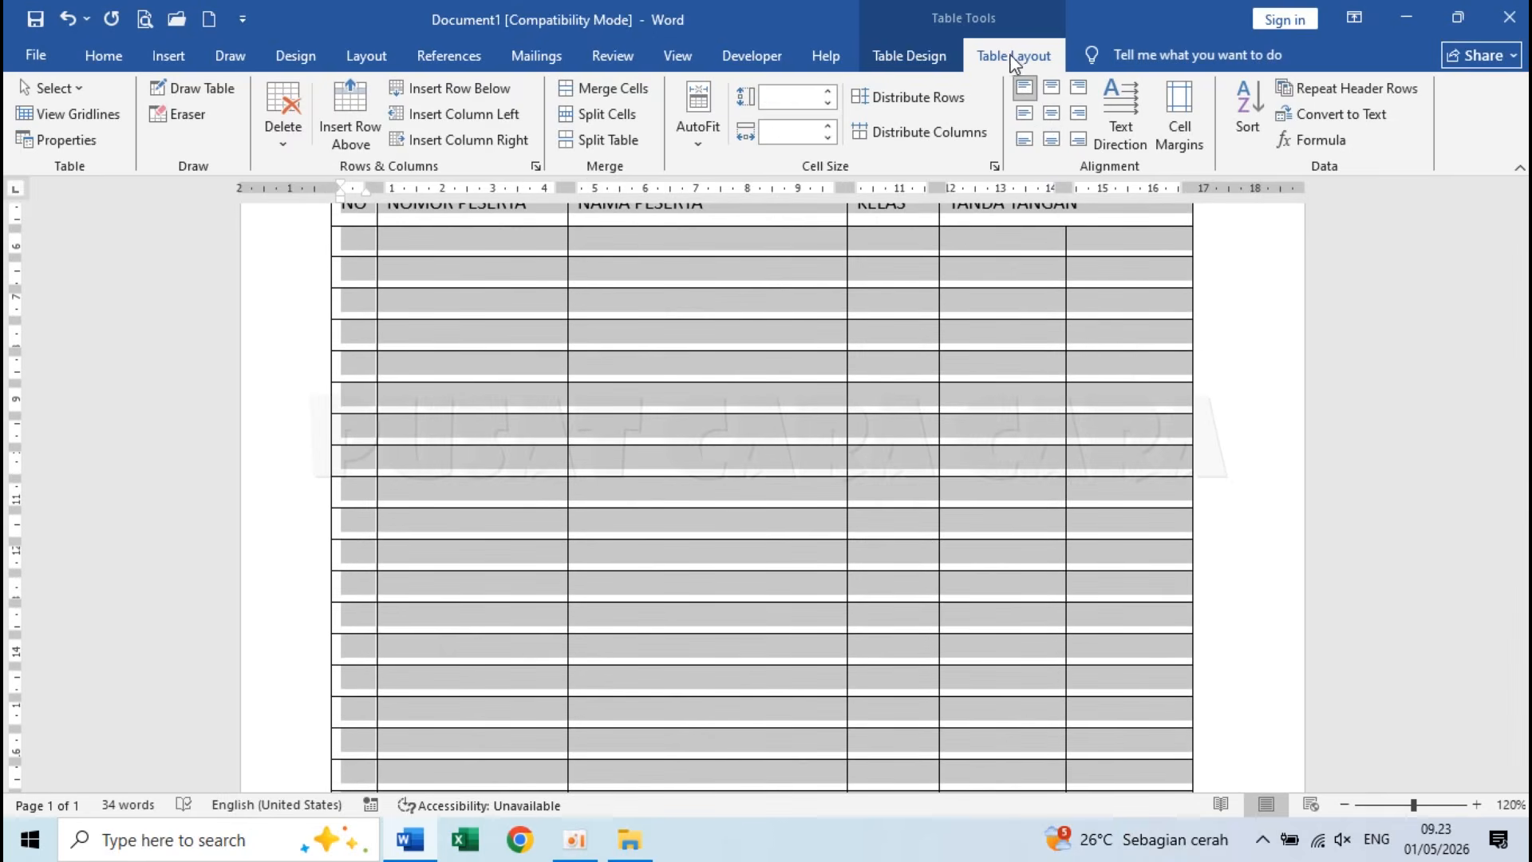
click(1051, 115)
click(685, 254)
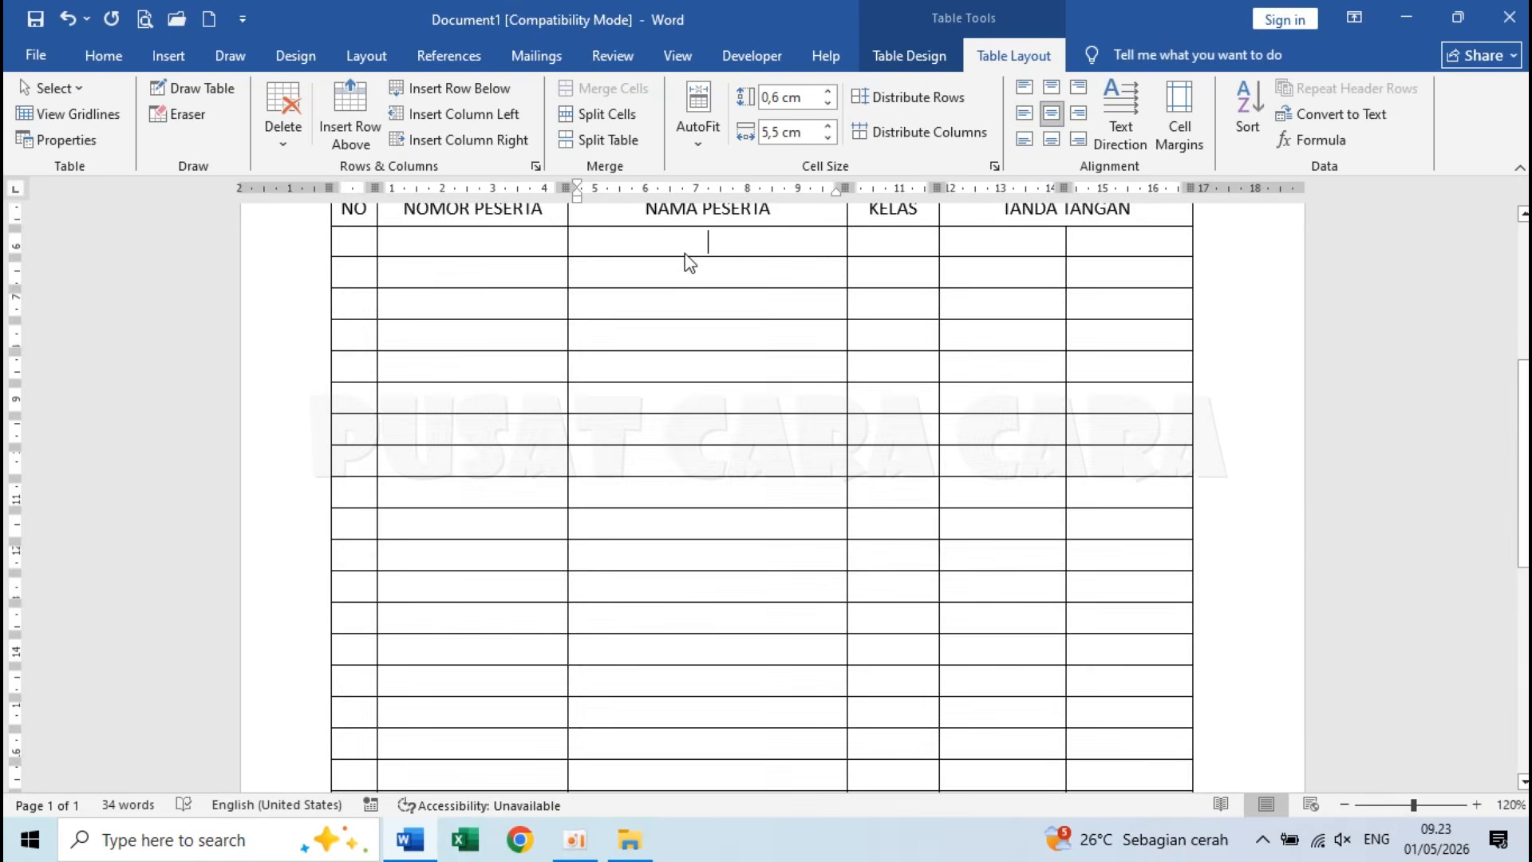
Step: Align the cells below the NAMA PESERTA heading left and vertically centred
scroll(714, 308, up, 2)
scroll(715, 308, down, 1)
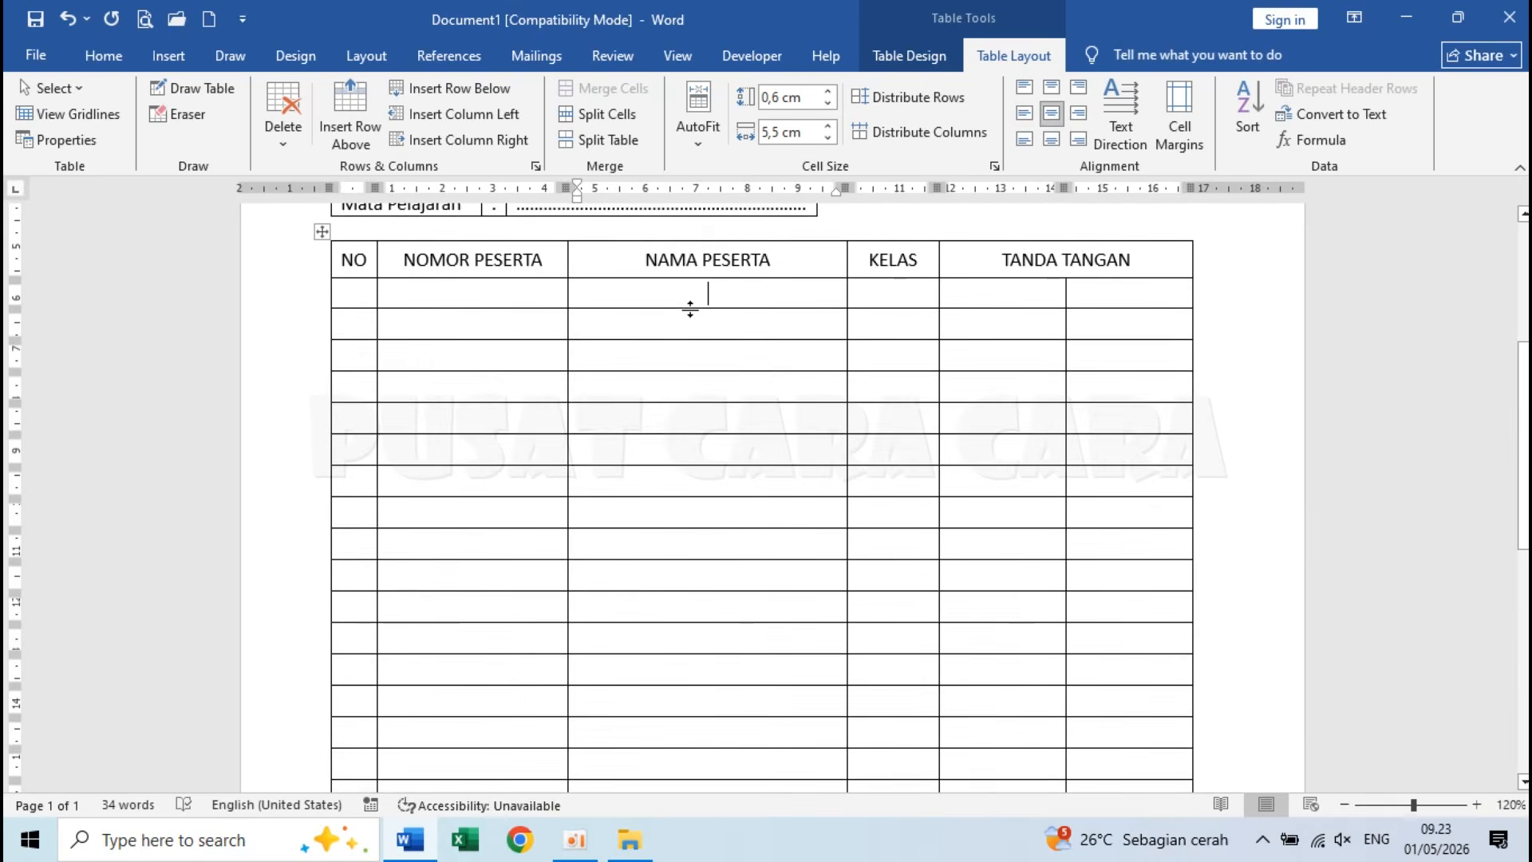
drag(688, 291, 749, 551)
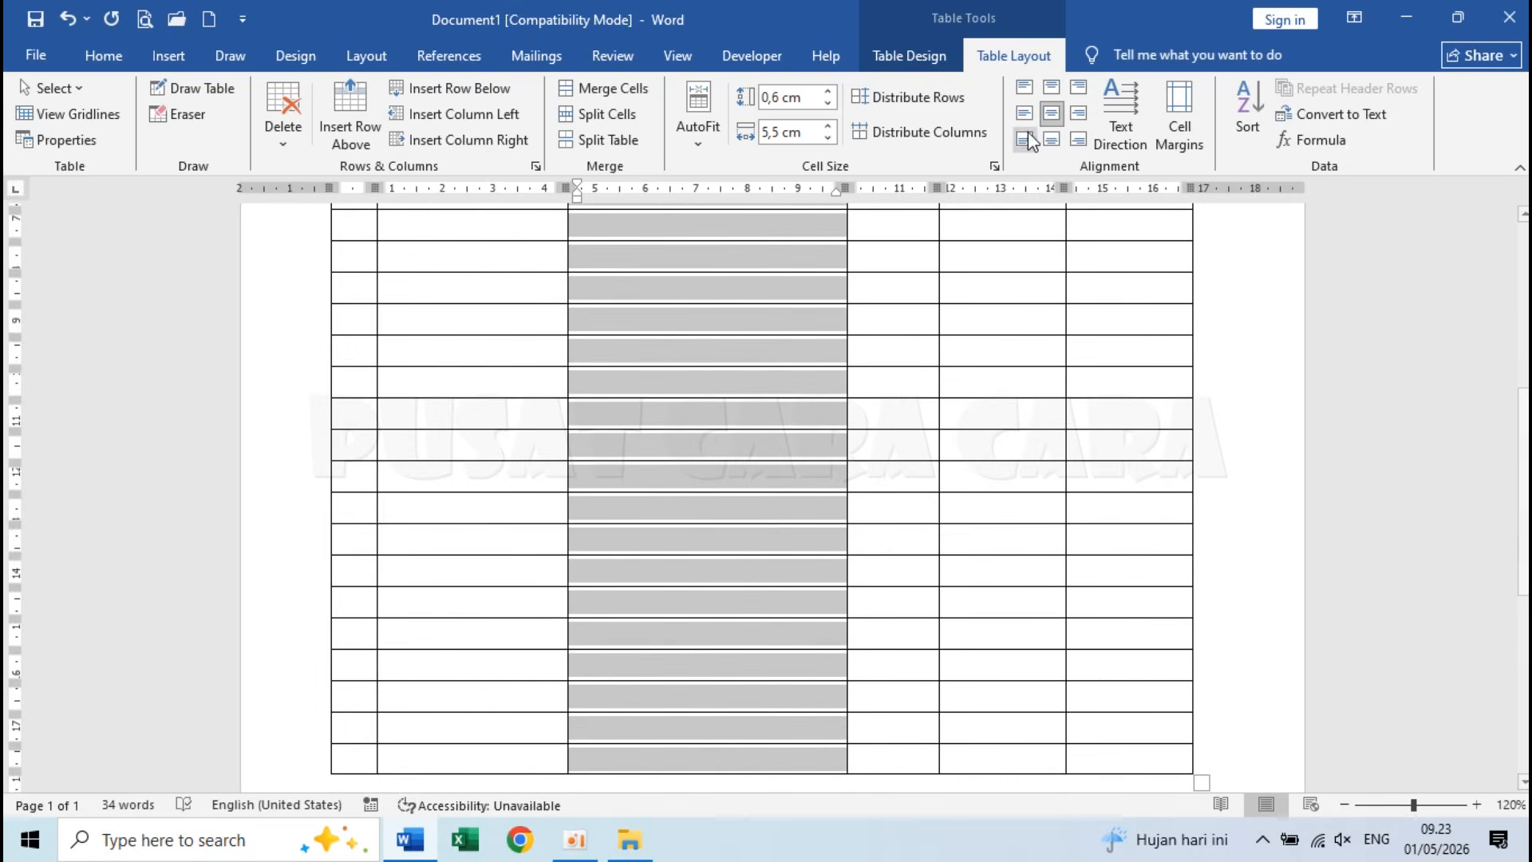
click(1026, 117)
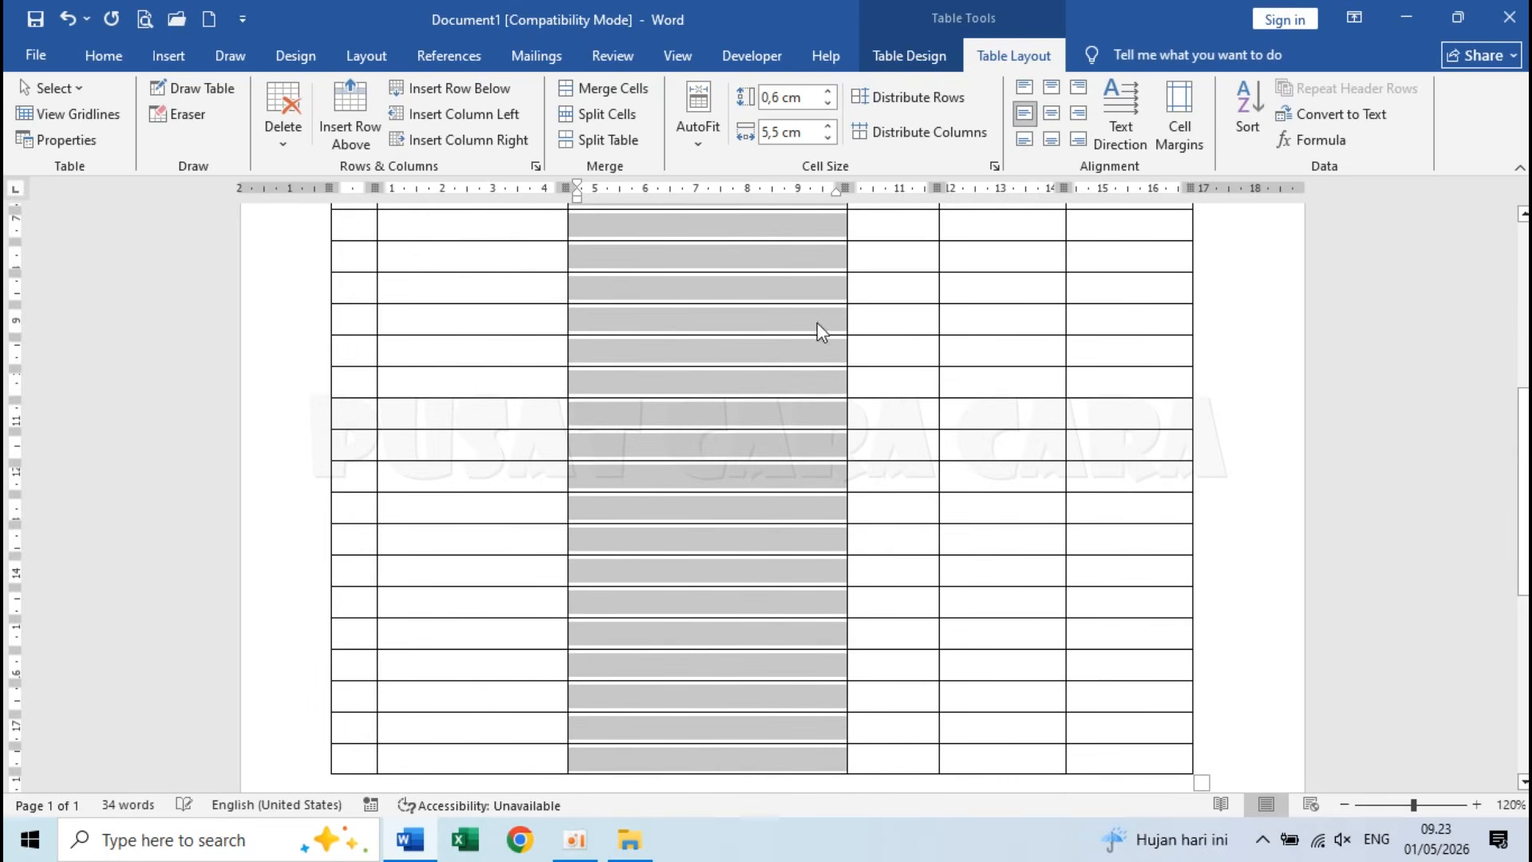
scroll(798, 374, up, 3)
Step: Align both columns of cells below the TANDA TANGAN heading left and vertically centred
click(1012, 273)
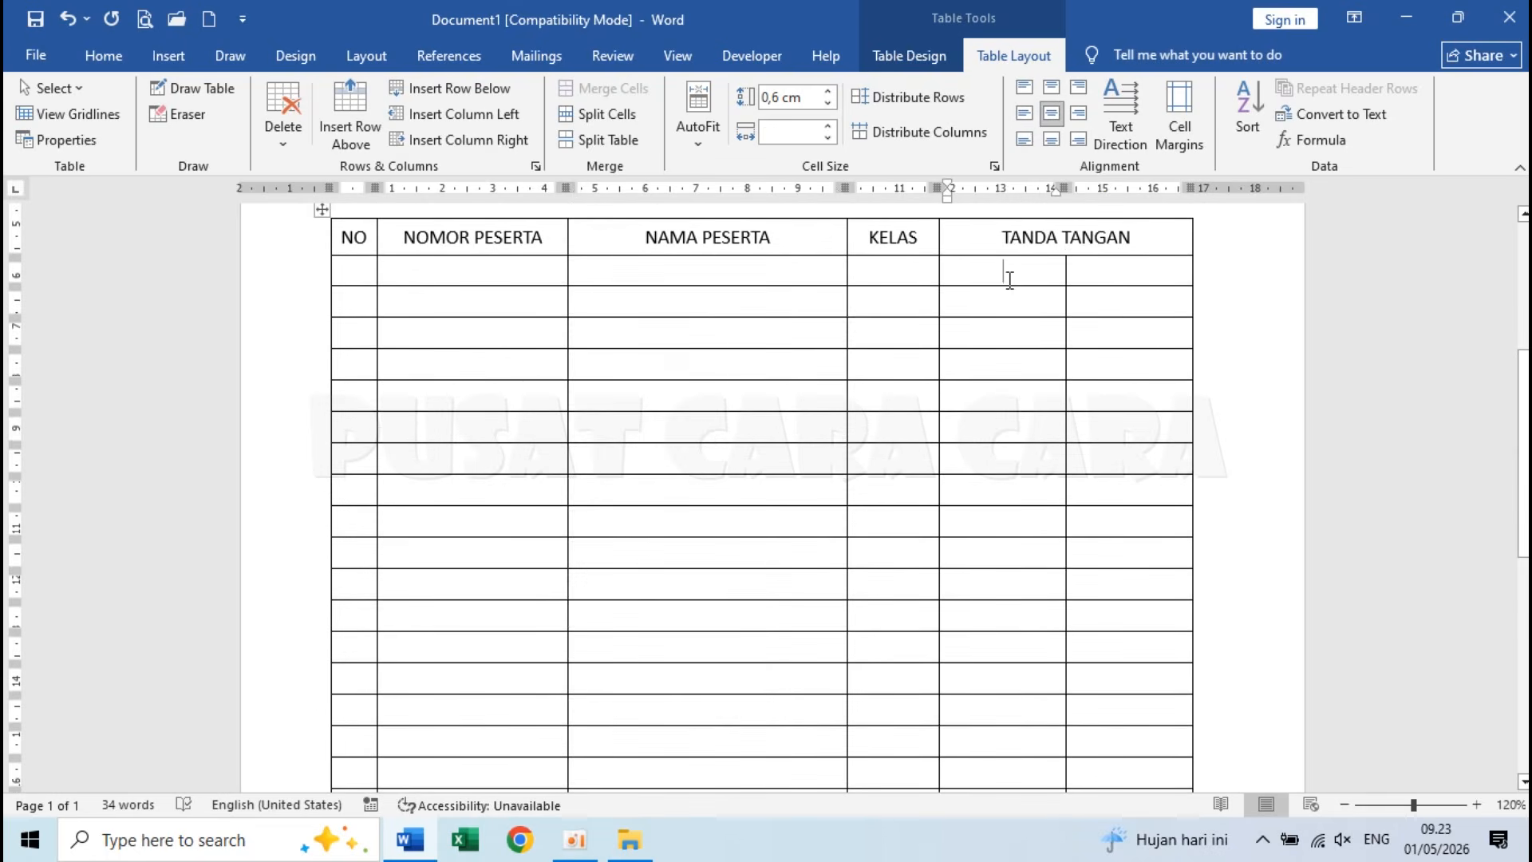
drag(1054, 303, 1117, 438)
scroll(1118, 439, up, 4)
click(1024, 116)
scroll(1007, 247, up, 4)
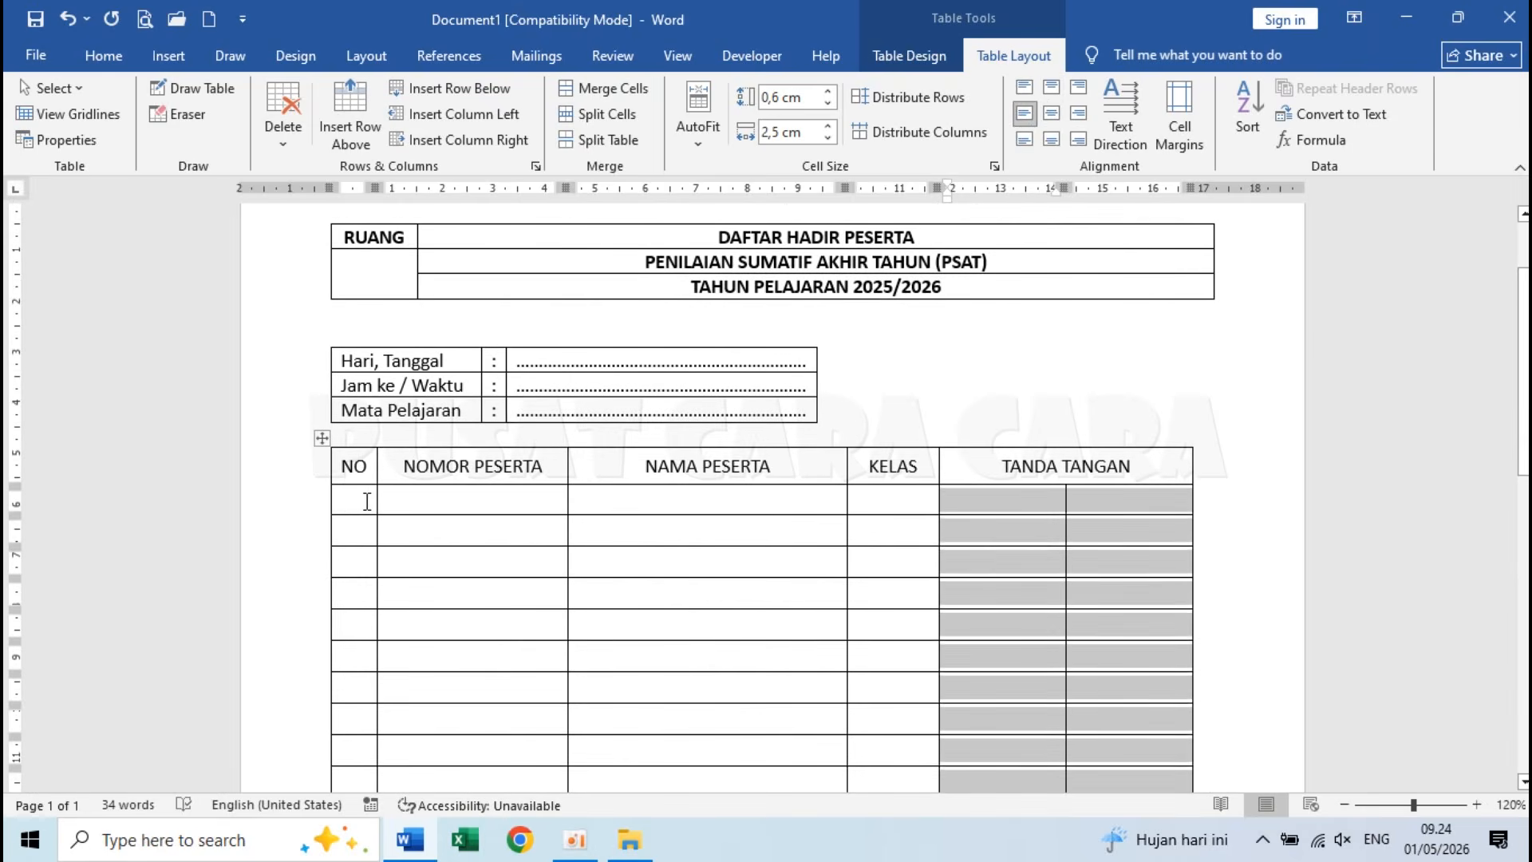
Step: Number the rows of the NO column from 1 to 20
click(367, 501)
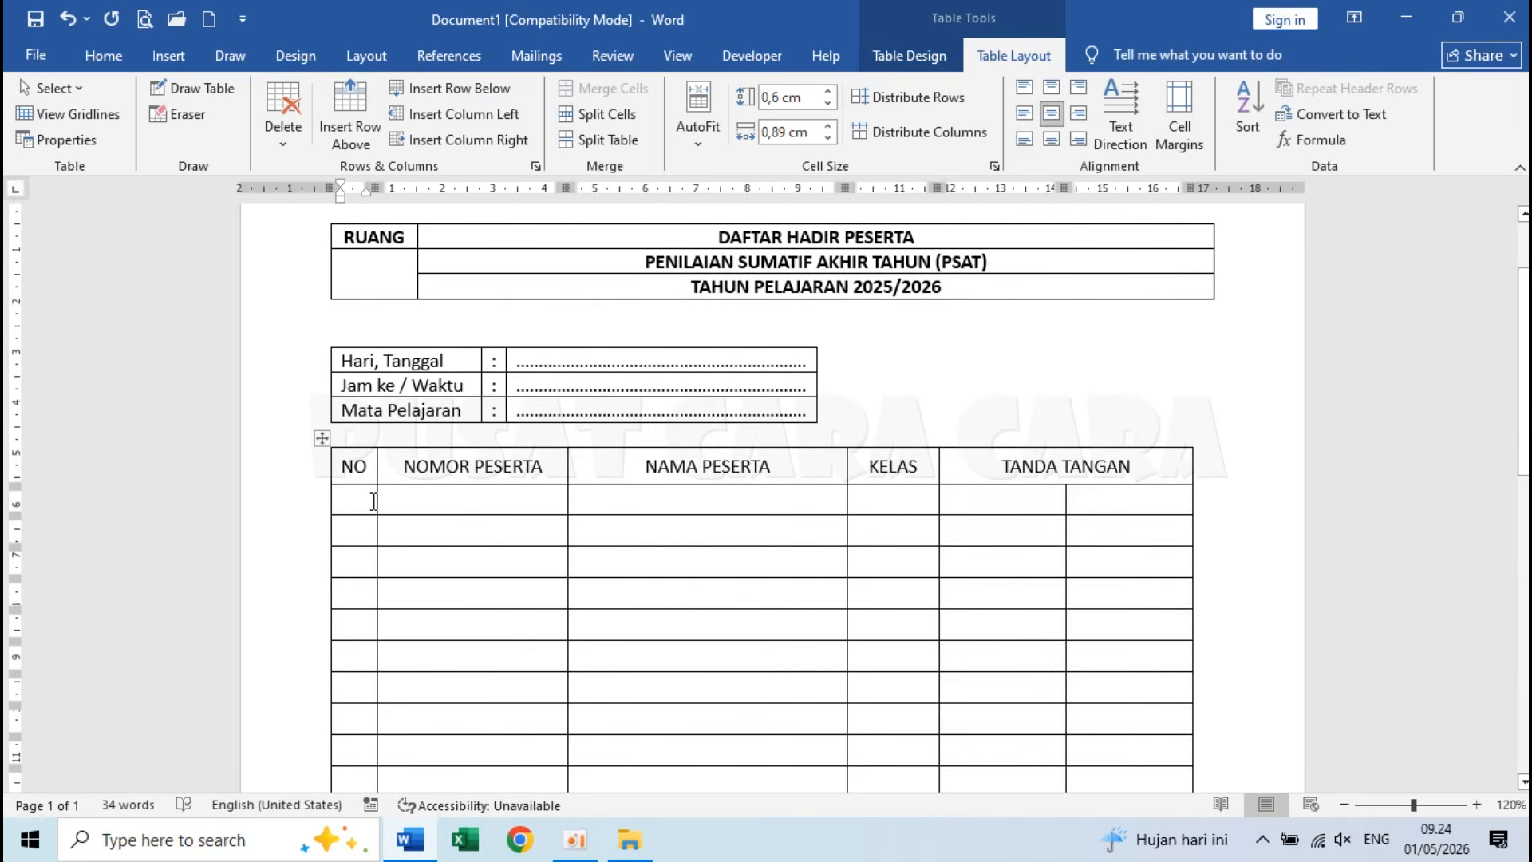
text(1)
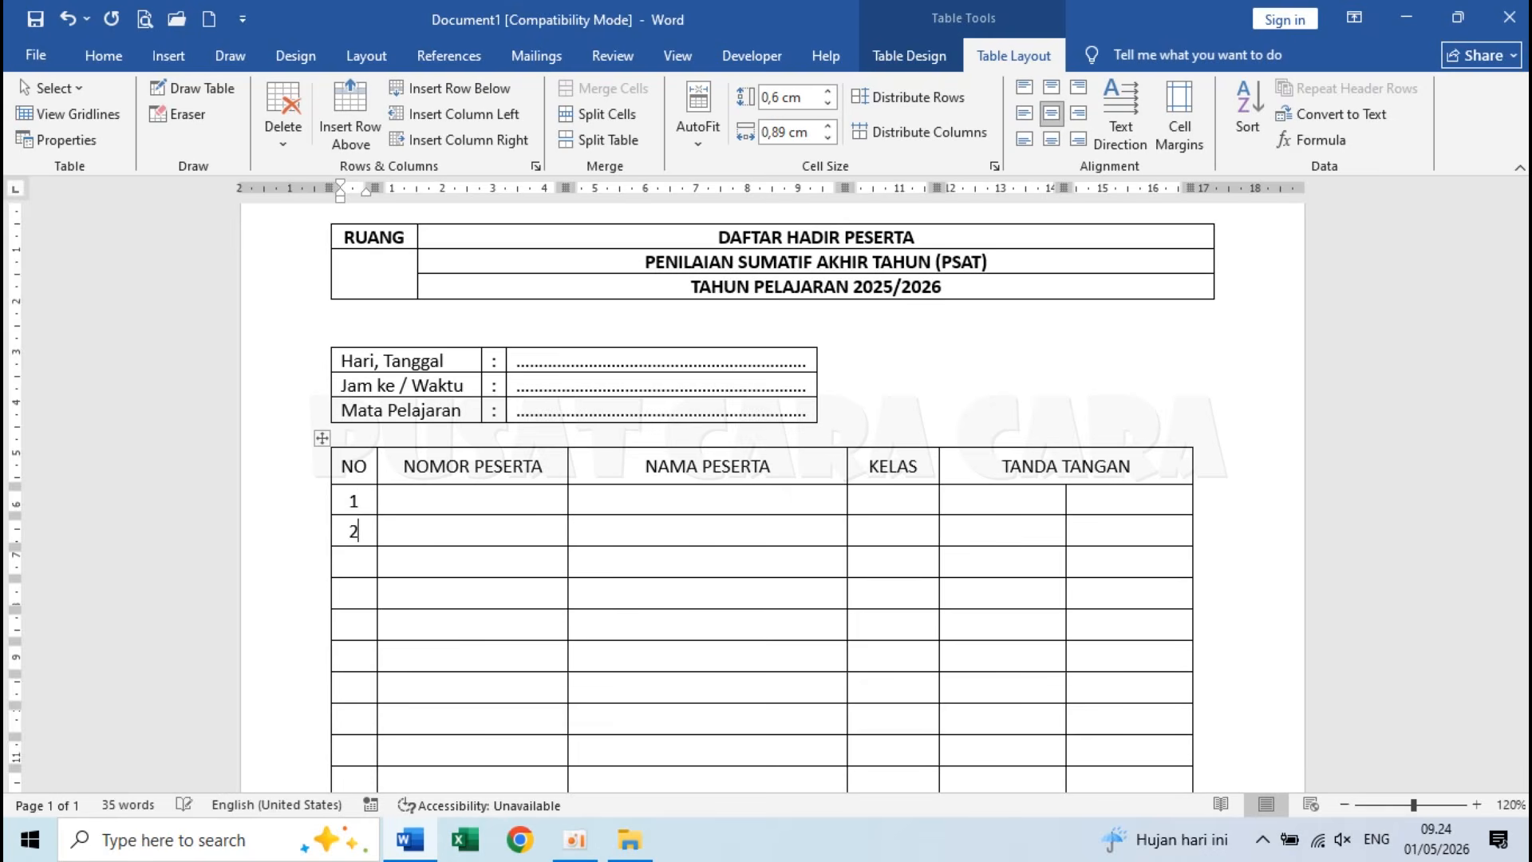
key(Down)
text(4)
text(6)
key(Down)
text(7 8 )
text(9)
key(Down)
text(10)
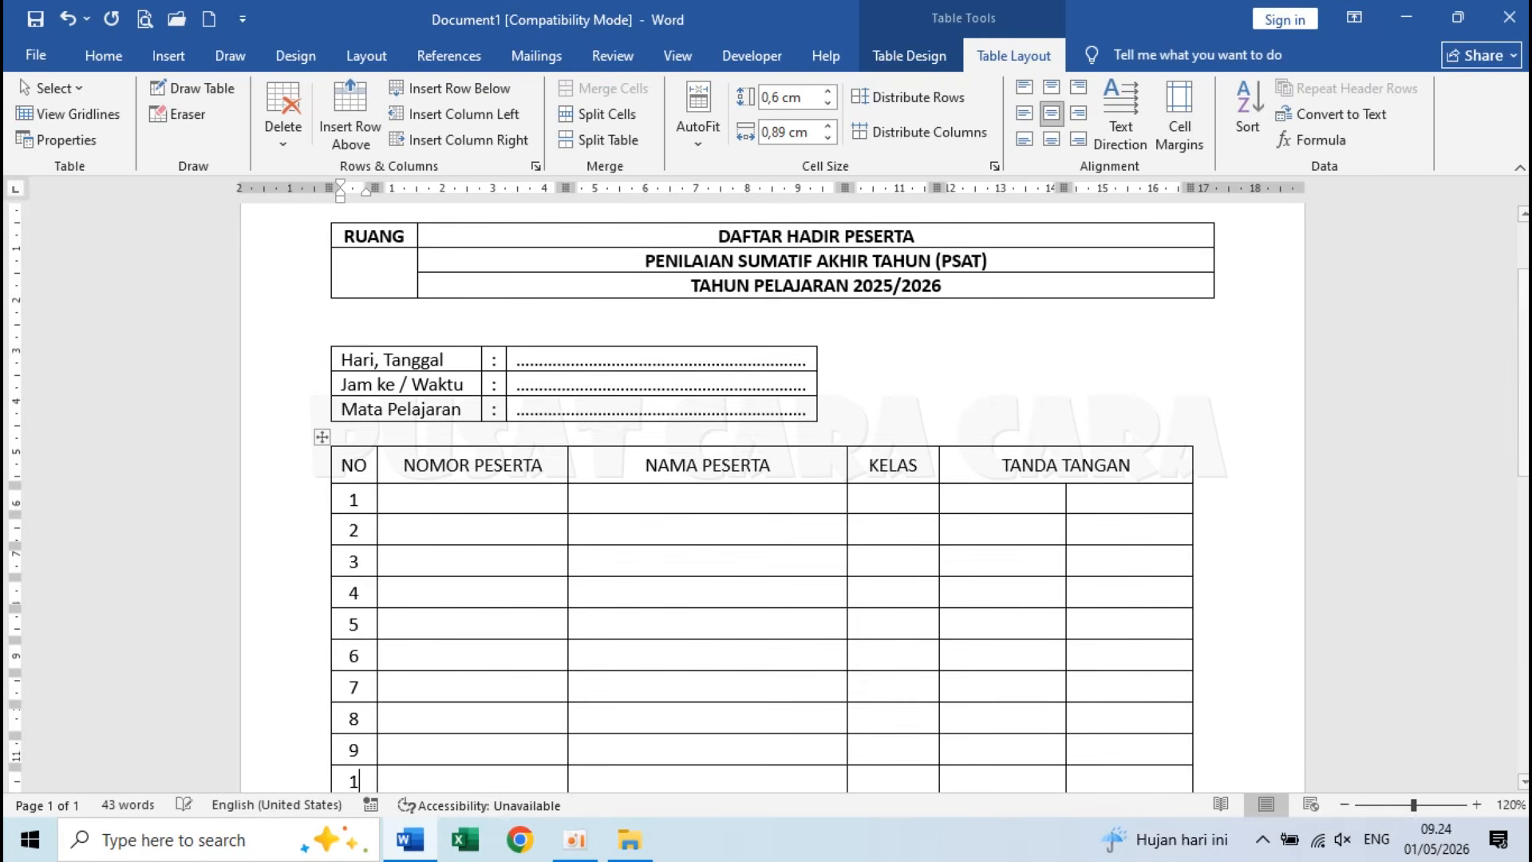
key(Down)
text(11)
key(Down)
text(12)
key(Down)
text(13)
key(Down)
text(14)
key(Down)
text(15)
key(Down)
text(16)
key(Down)
text(17)
key(Down)
text(18)
key(Down)
text(19)
key(Down)
text(20)
key(Right)
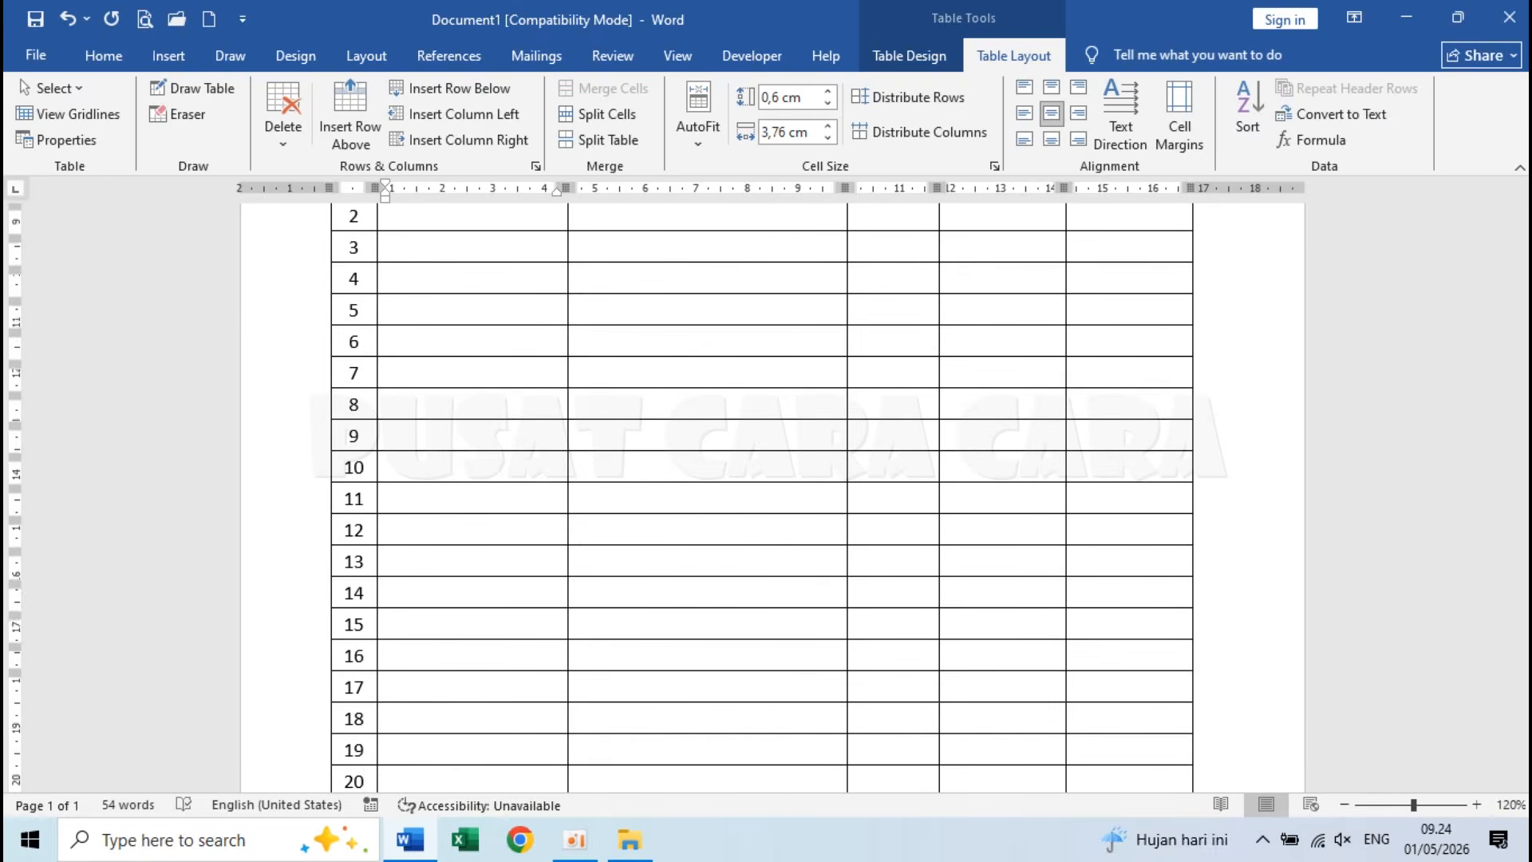
Step: Enter the odd numbers 1 to 19 in the first TANDA TANGAN column, each in its matching numbered row
scroll(762, 495, down, 3)
scroll(762, 494, up, 2)
scroll(762, 495, up, 5)
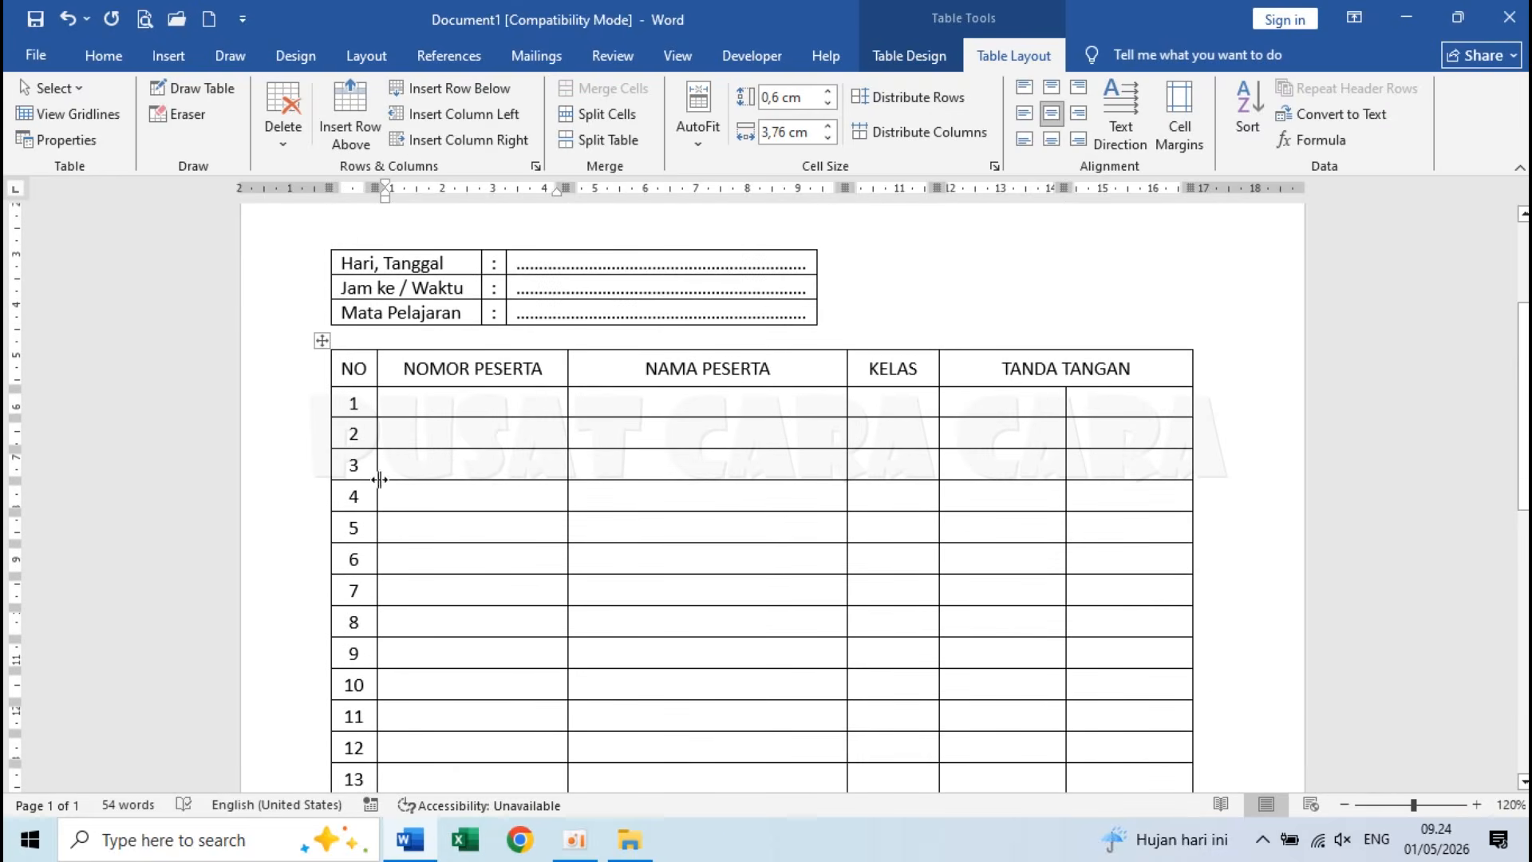
click(517, 402)
click(998, 404)
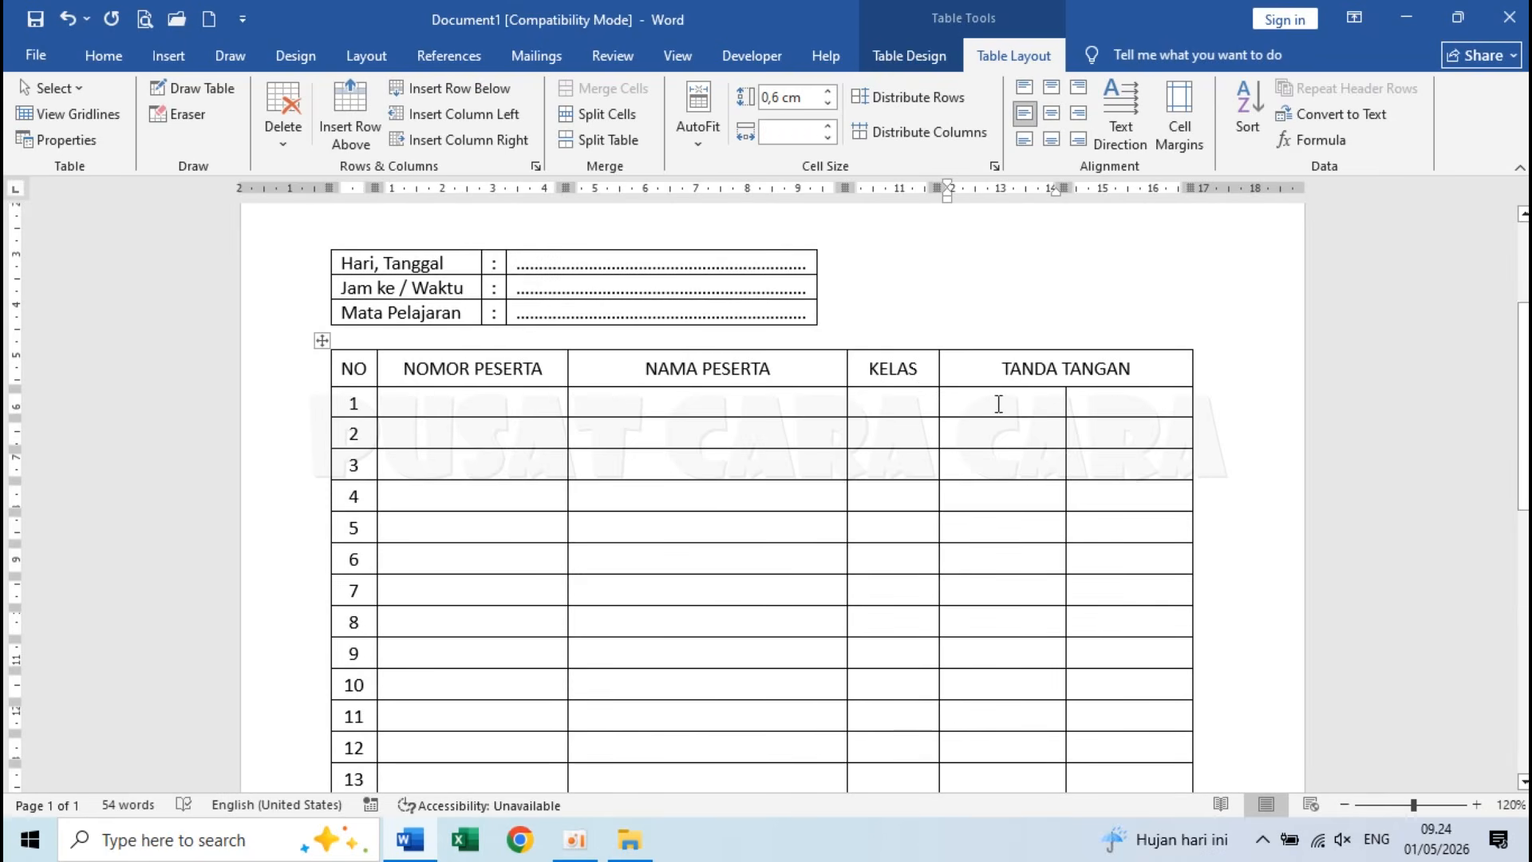
text(1)
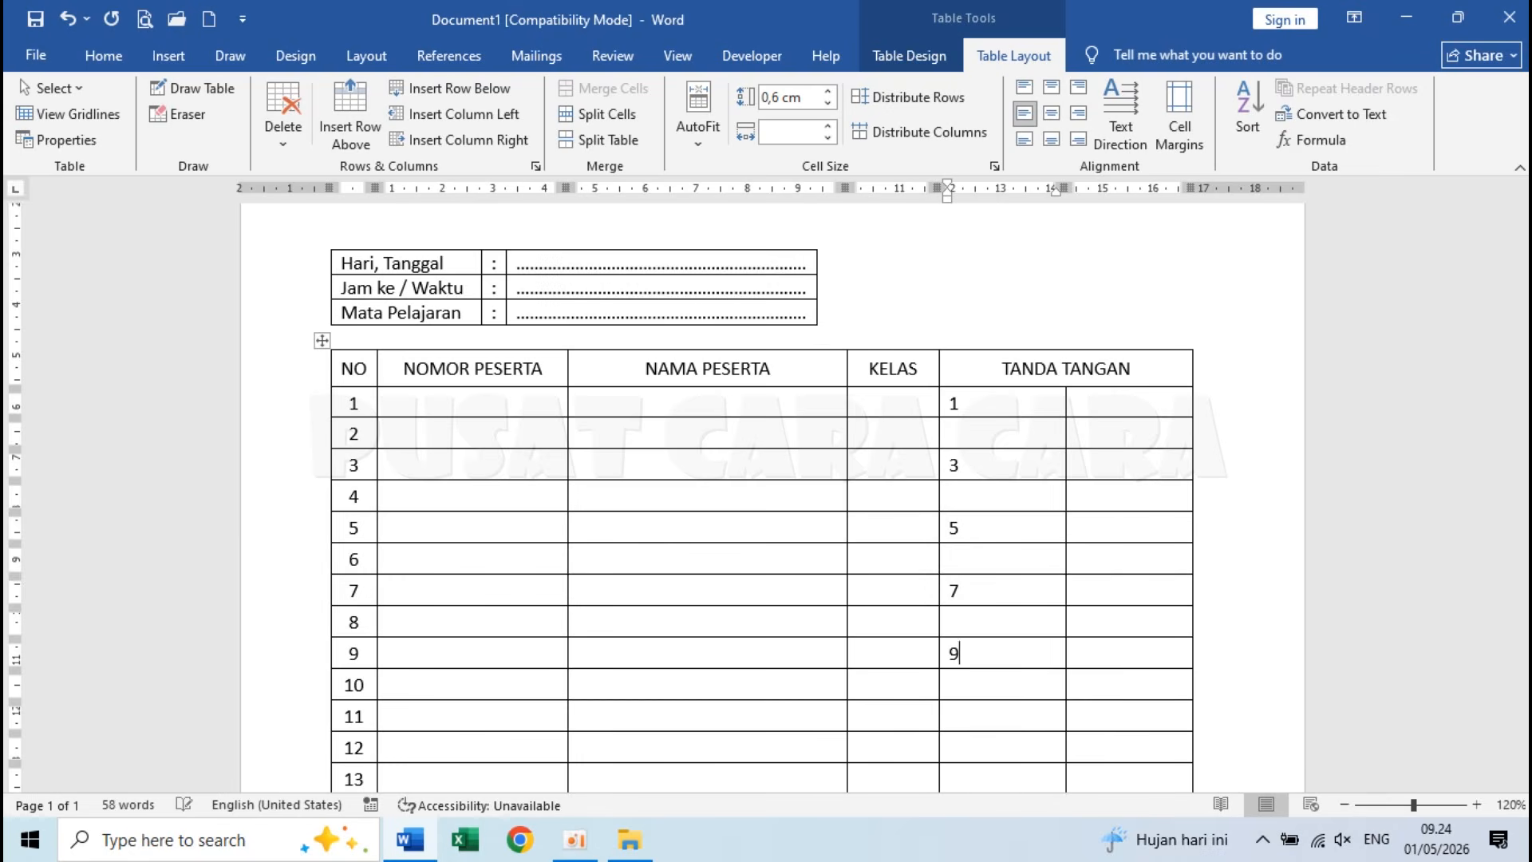
key(Down)
text(13)
key(Down)
key(Down)
text(15)
key(Down)
key(Down)
text(17)
key(Down)
key(Down)
text(19)
key(Tab)
scroll(1109, 431, up, 3)
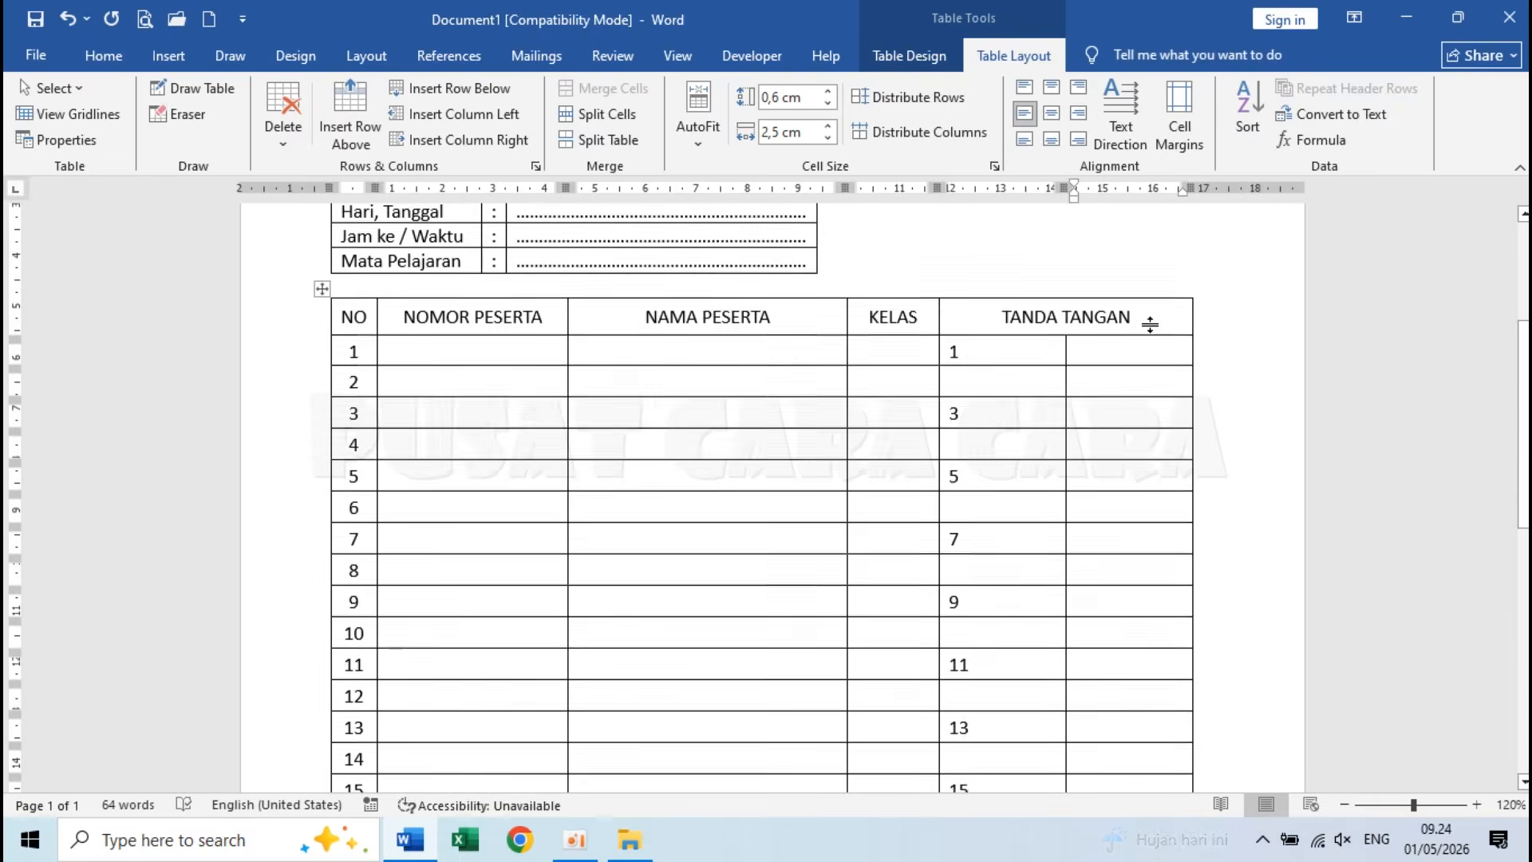
Step: Fill the right TANDA TANGAN sub-column with even numbers 2 to 20, each in its matching row
click(1111, 394)
text(2)
key(Down)
key(Down)
text(6)
text(8)
key(Down)
text(10)
key(Down)
text(12 )
text(14)
key(Down)
key(Down)
text(16)
key(Down)
key(Down)
text(18)
key(Down)
key(Down)
text(20)
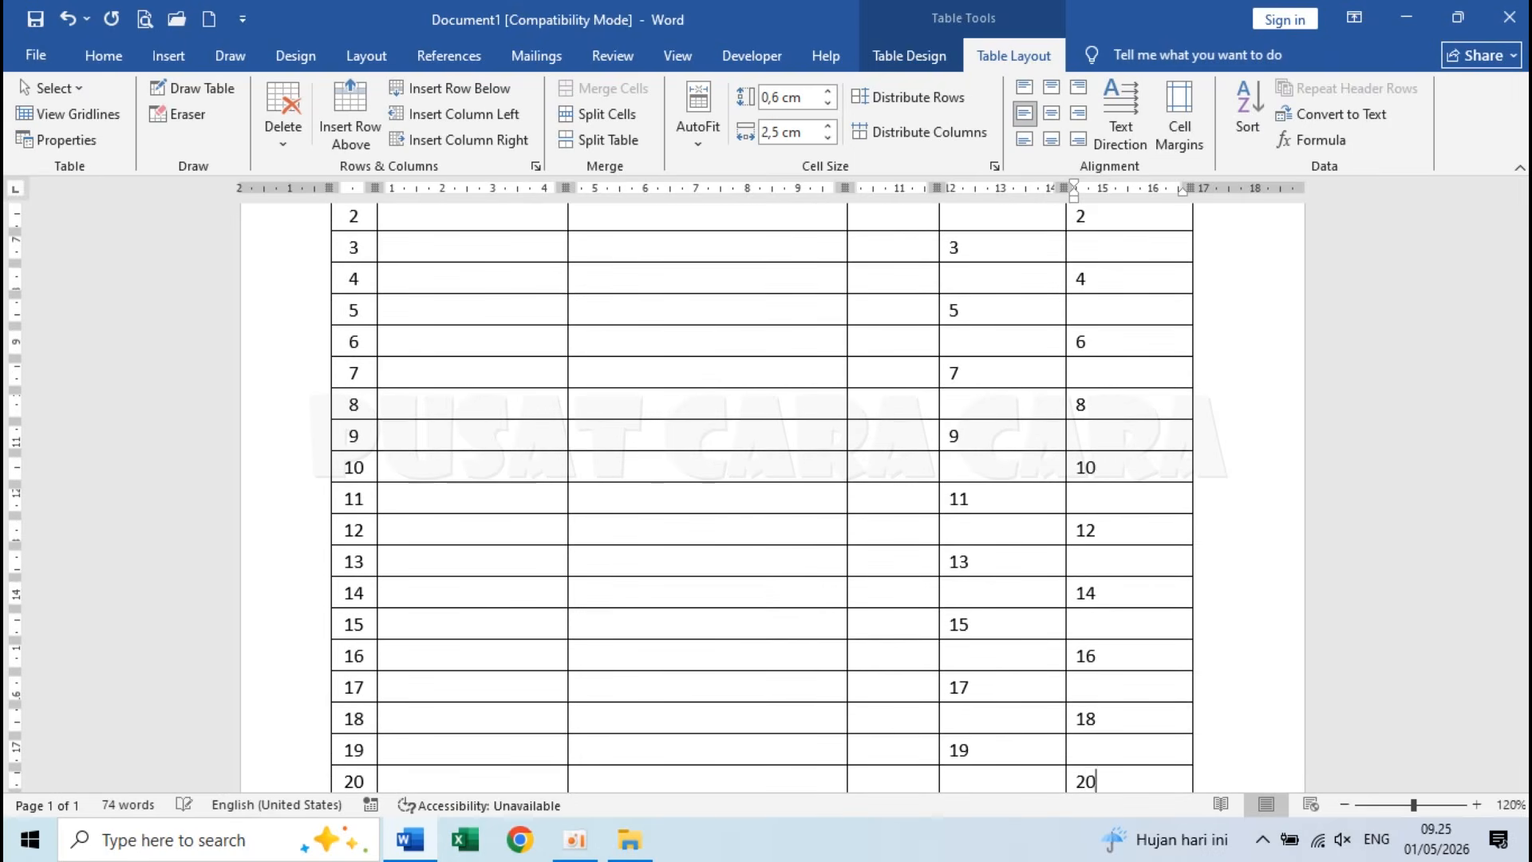
key(Down)
Step: Add a period after each odd number from 1 to 19 in the left TANDA TANGAN sub-column
scroll(1111, 394, up, 3)
scroll(1111, 395, up, 1)
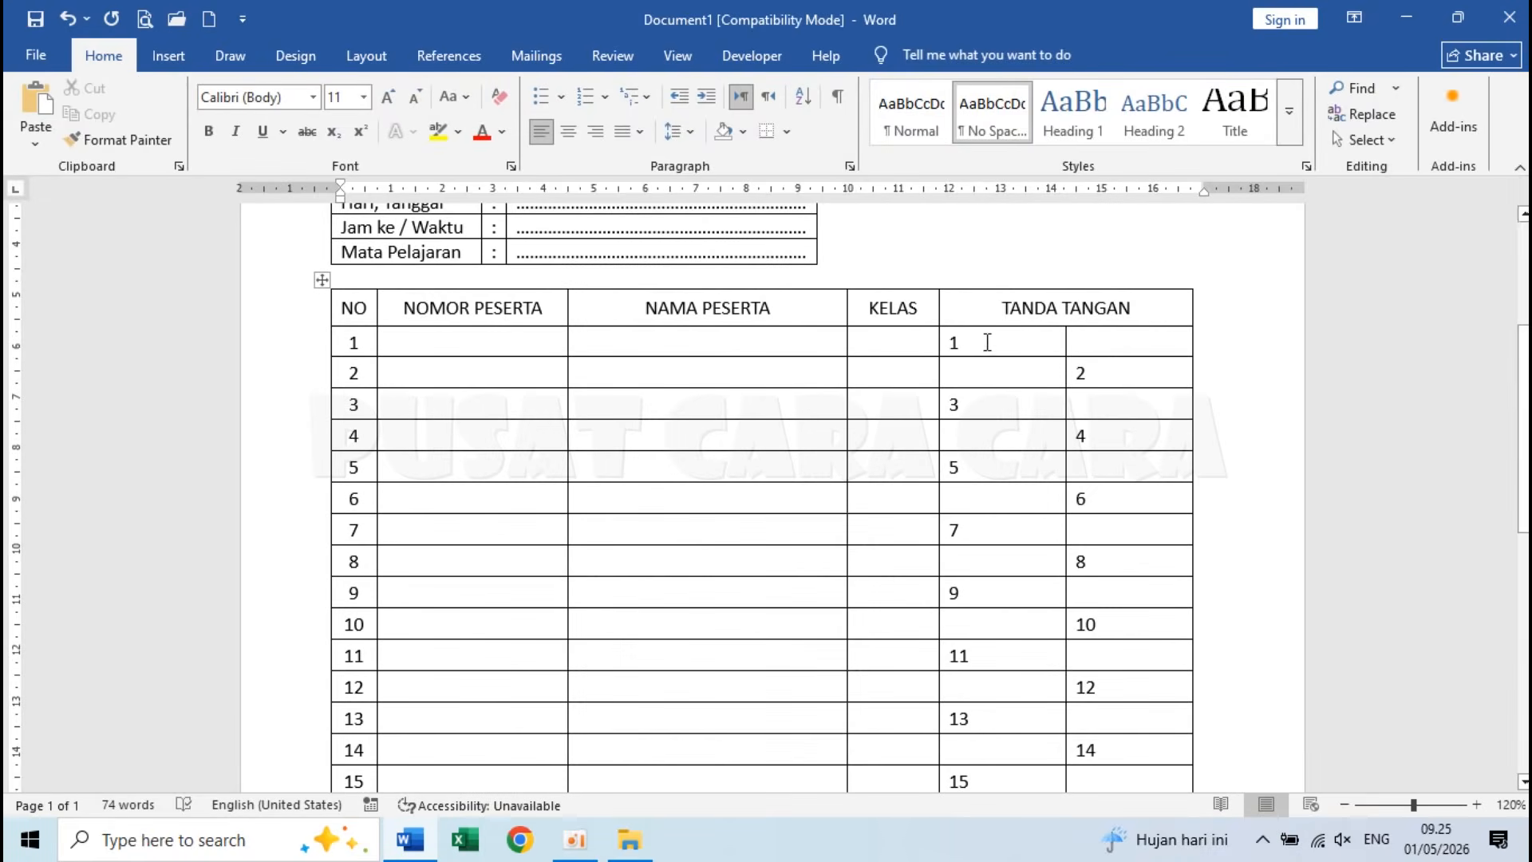
text(.)
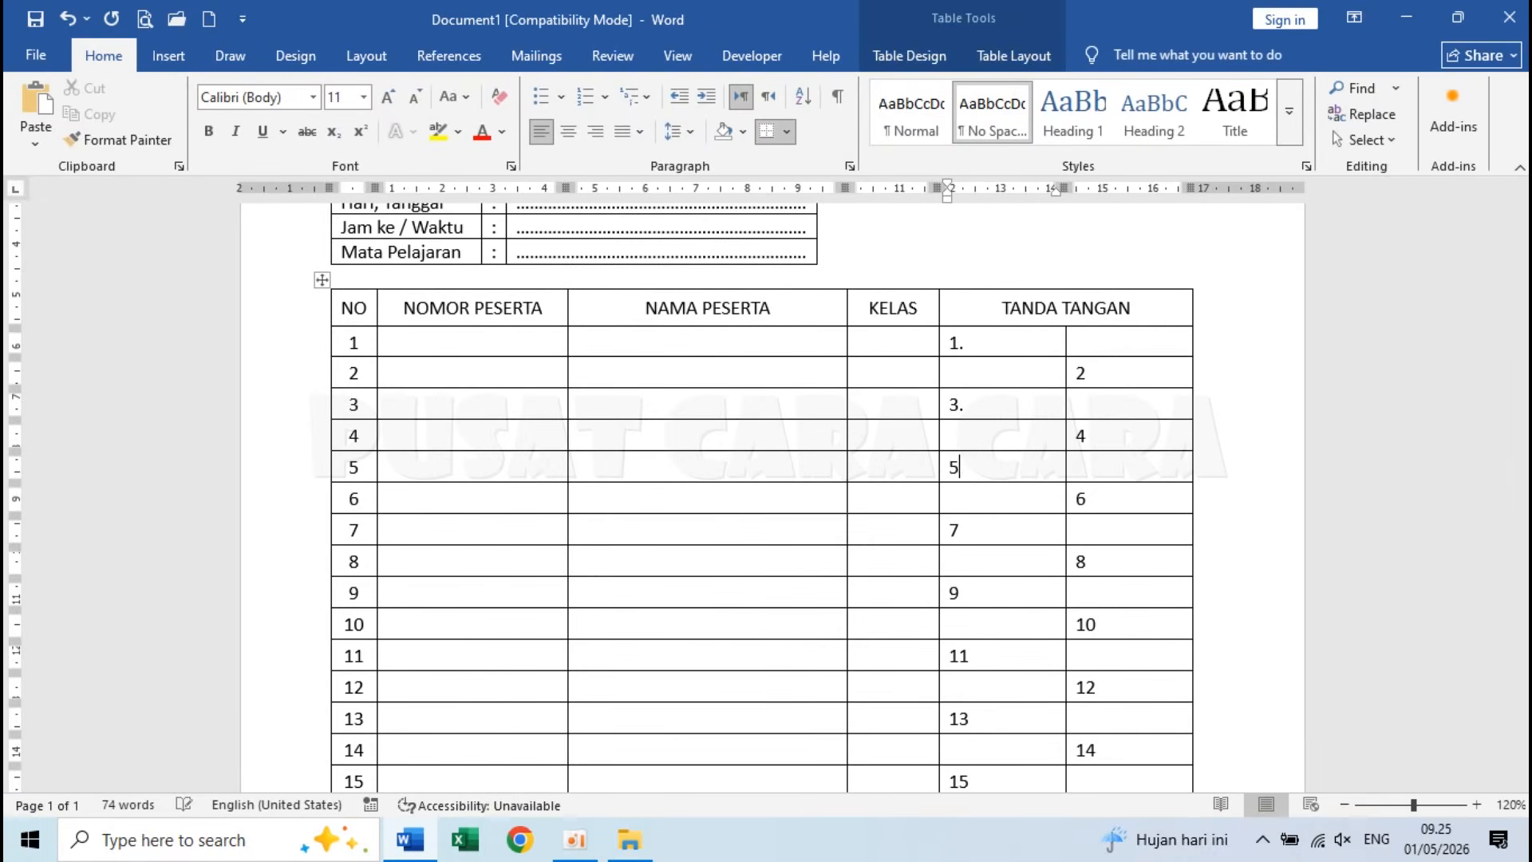
key(Down)
key(Down)
text(.)
key(Down)
key(BackSpace)
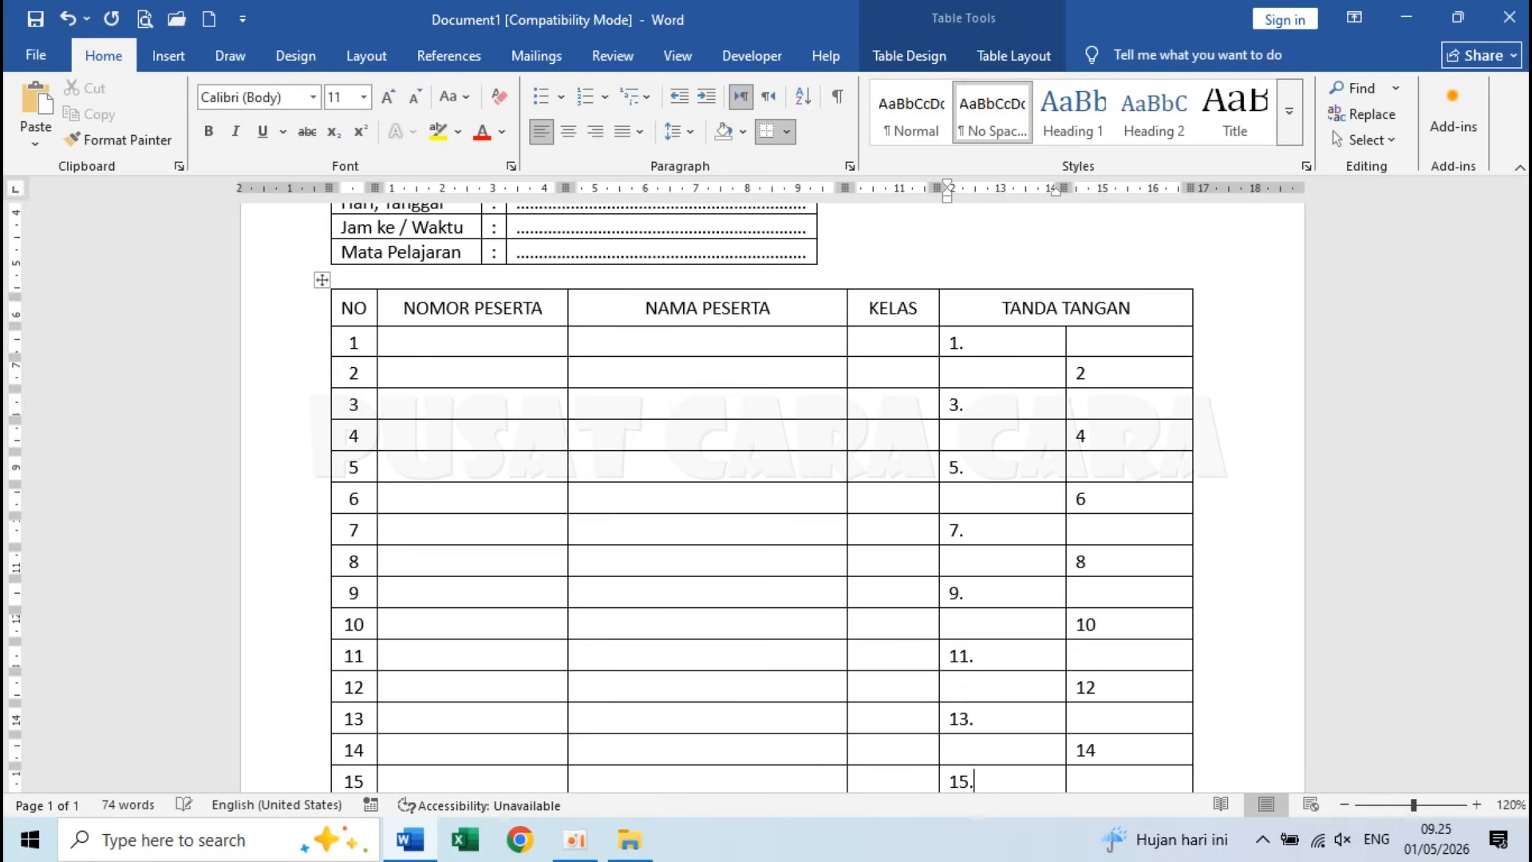
scroll(995, 343, down, 5)
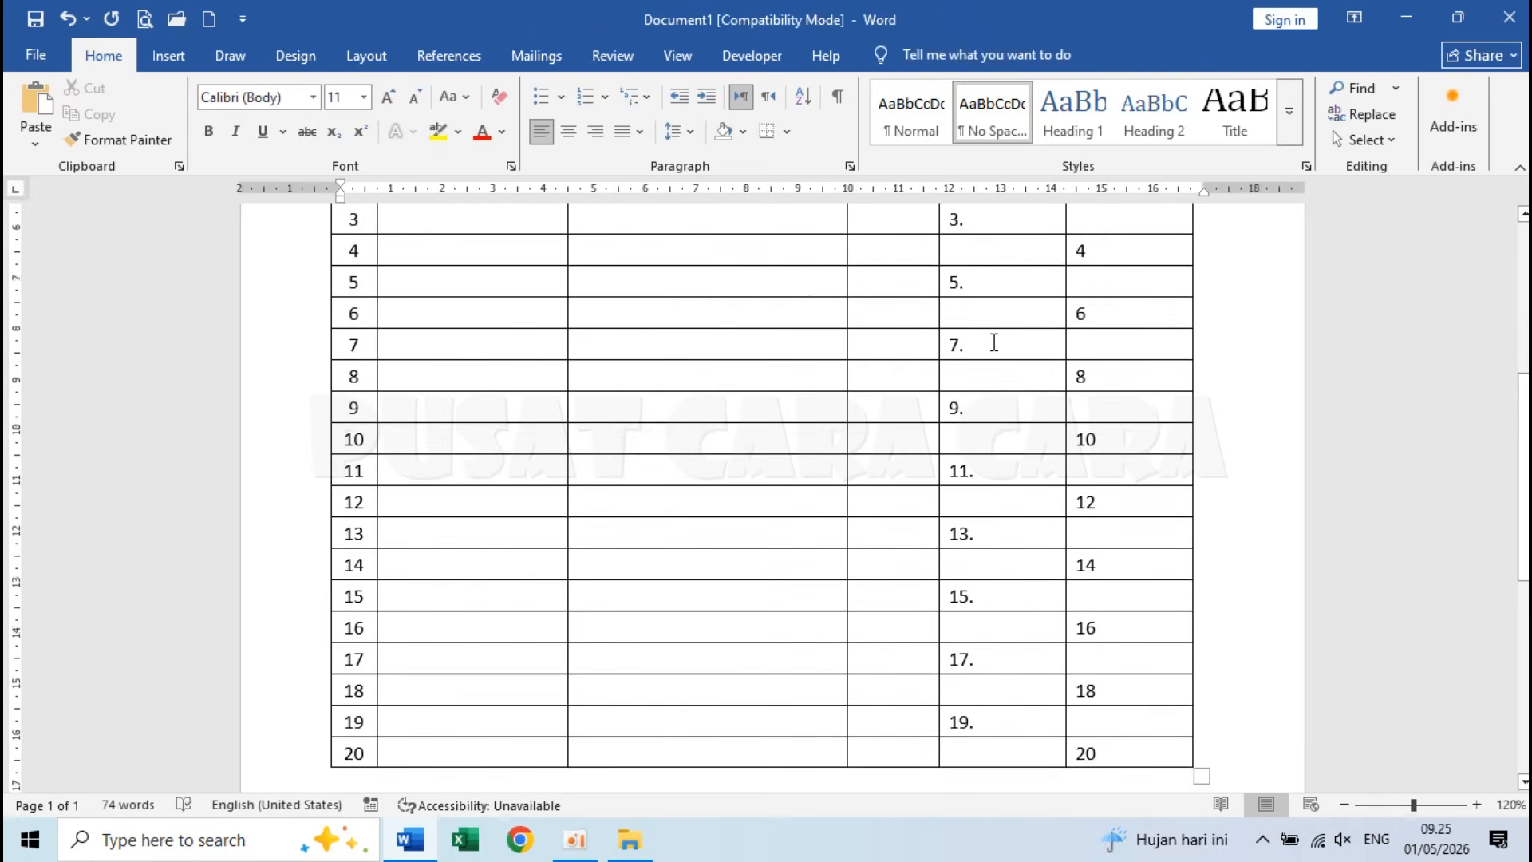
Step: Add a period after each even number from 20 up to 2 in the right TANDA TANGAN sub-column
scroll(994, 342, up, 4)
scroll(1129, 403, down, 10)
click(1122, 536)
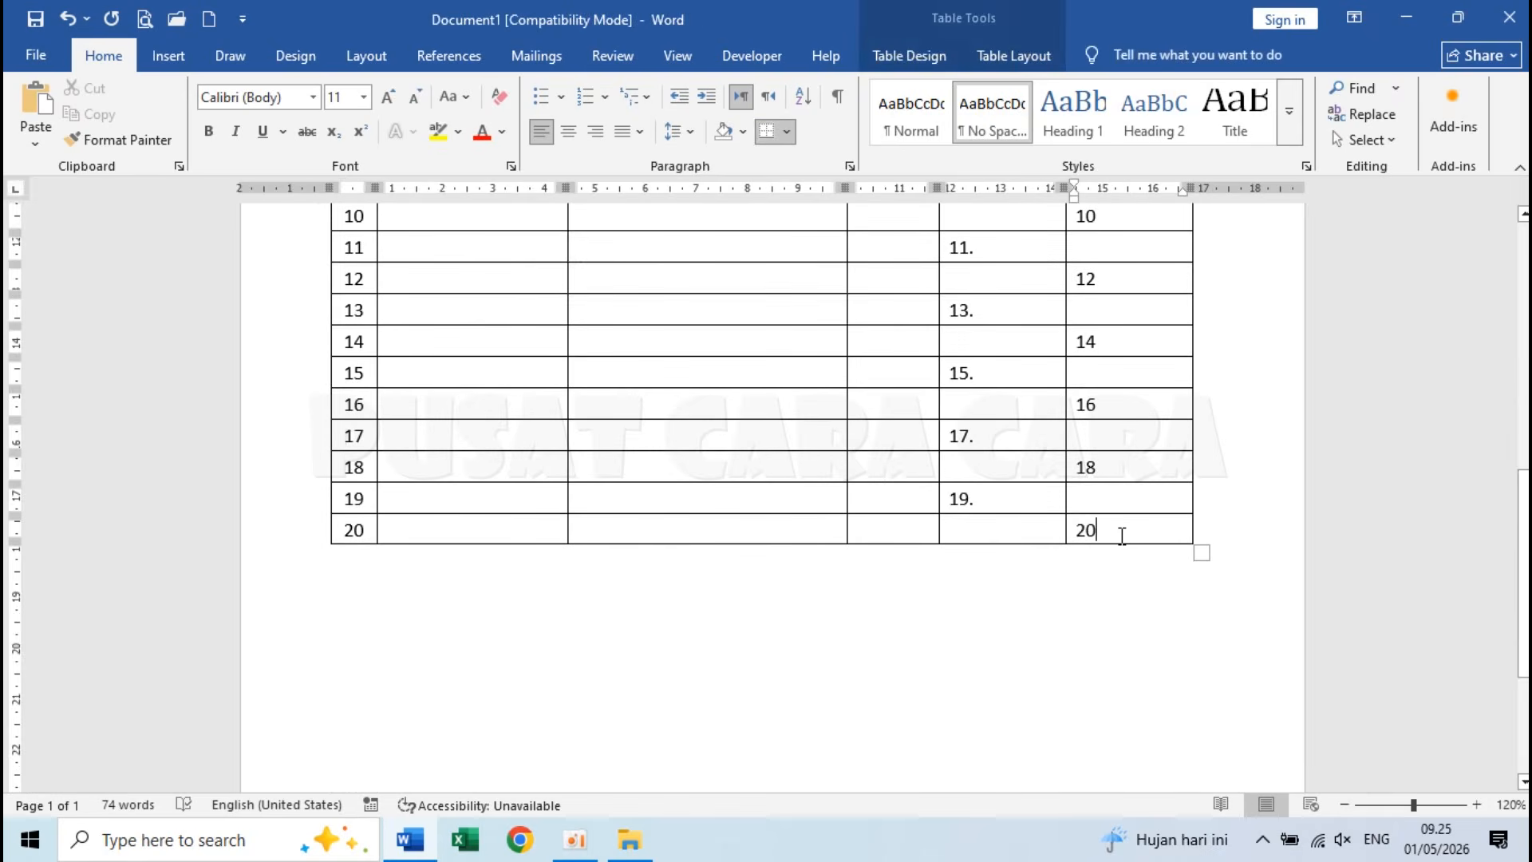
text(.)
key(Up)
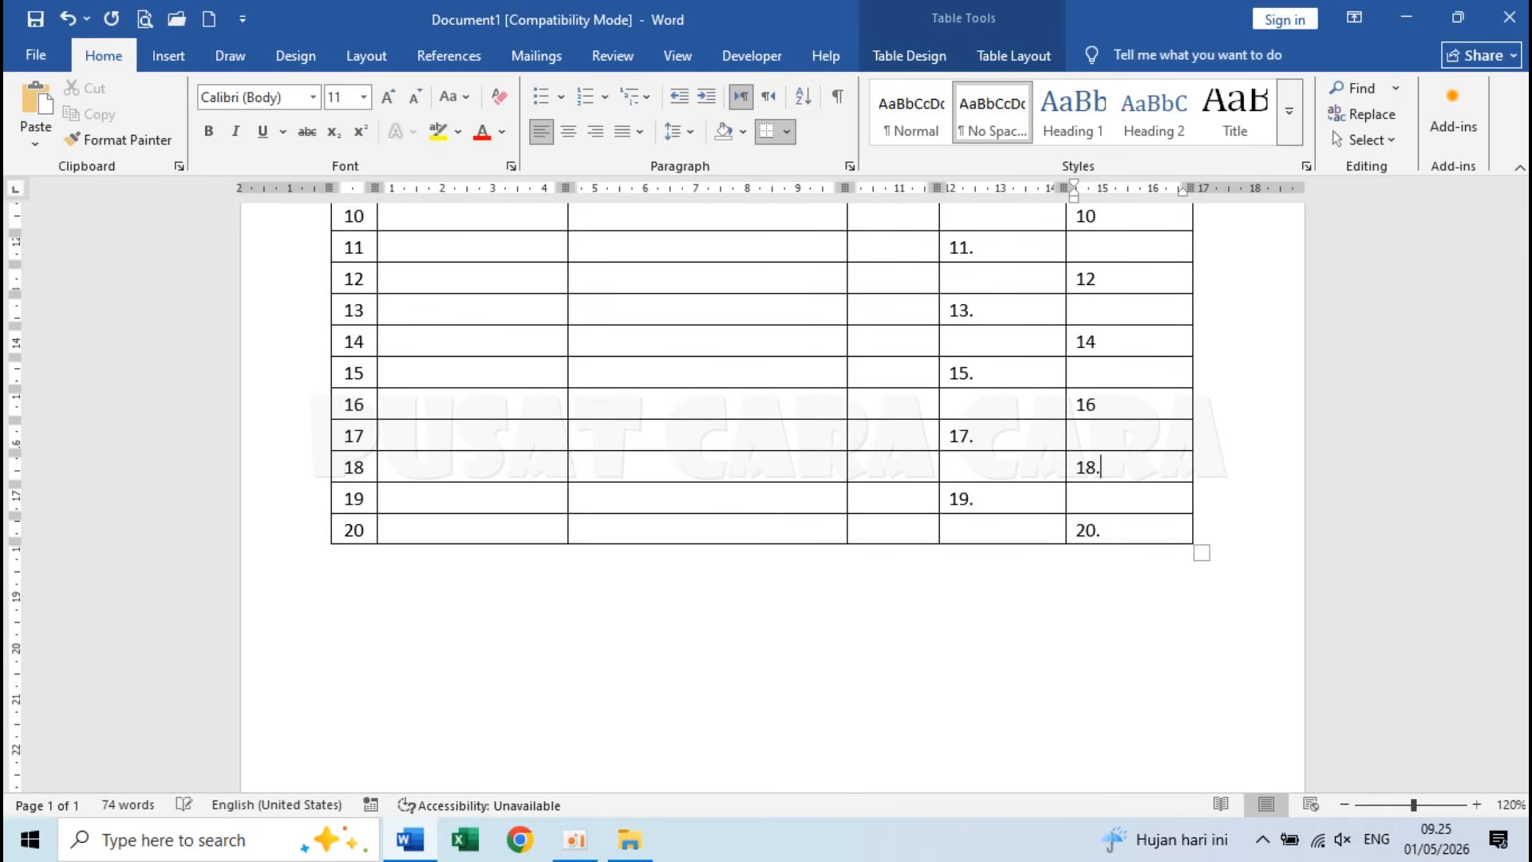
text(.)
key(Up)
key(Up)
key(Up)
key(Up)
text(.)
key(Up)
key(Up)
text(.)
key(Up)
key(Up)
text(.)
key(Up)
key(Up)
text(..)
Step: Correct the signature column's header so that it reads TANDA TANGAN
key(BackSpace)
key(Delete)
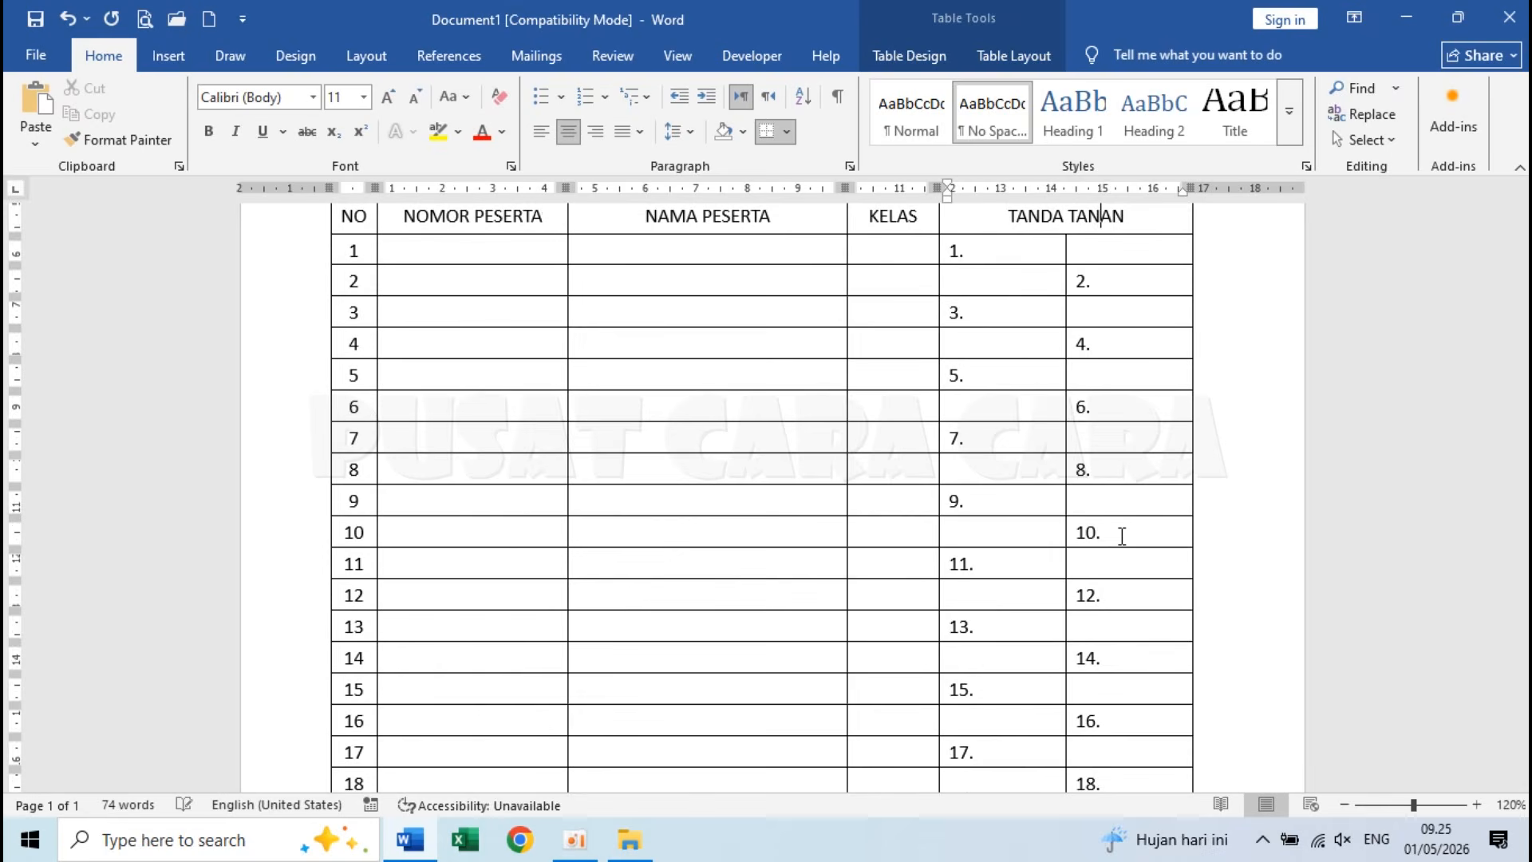
text(G)
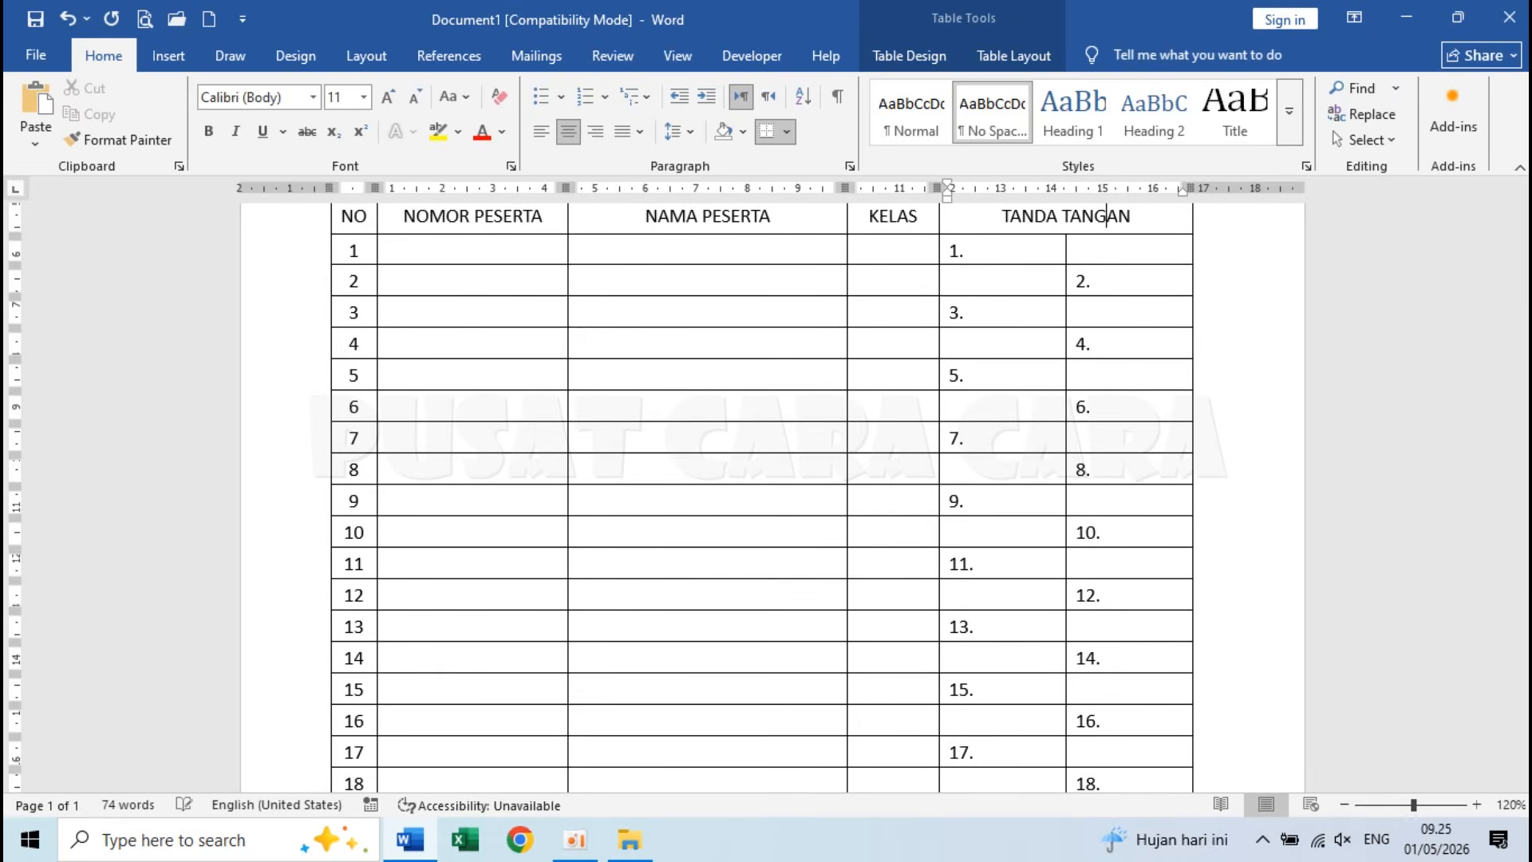
click(1079, 465)
Step: Make the participant table's header row bold, from NO to TANDA TANGAN
scroll(1079, 459, up, 3)
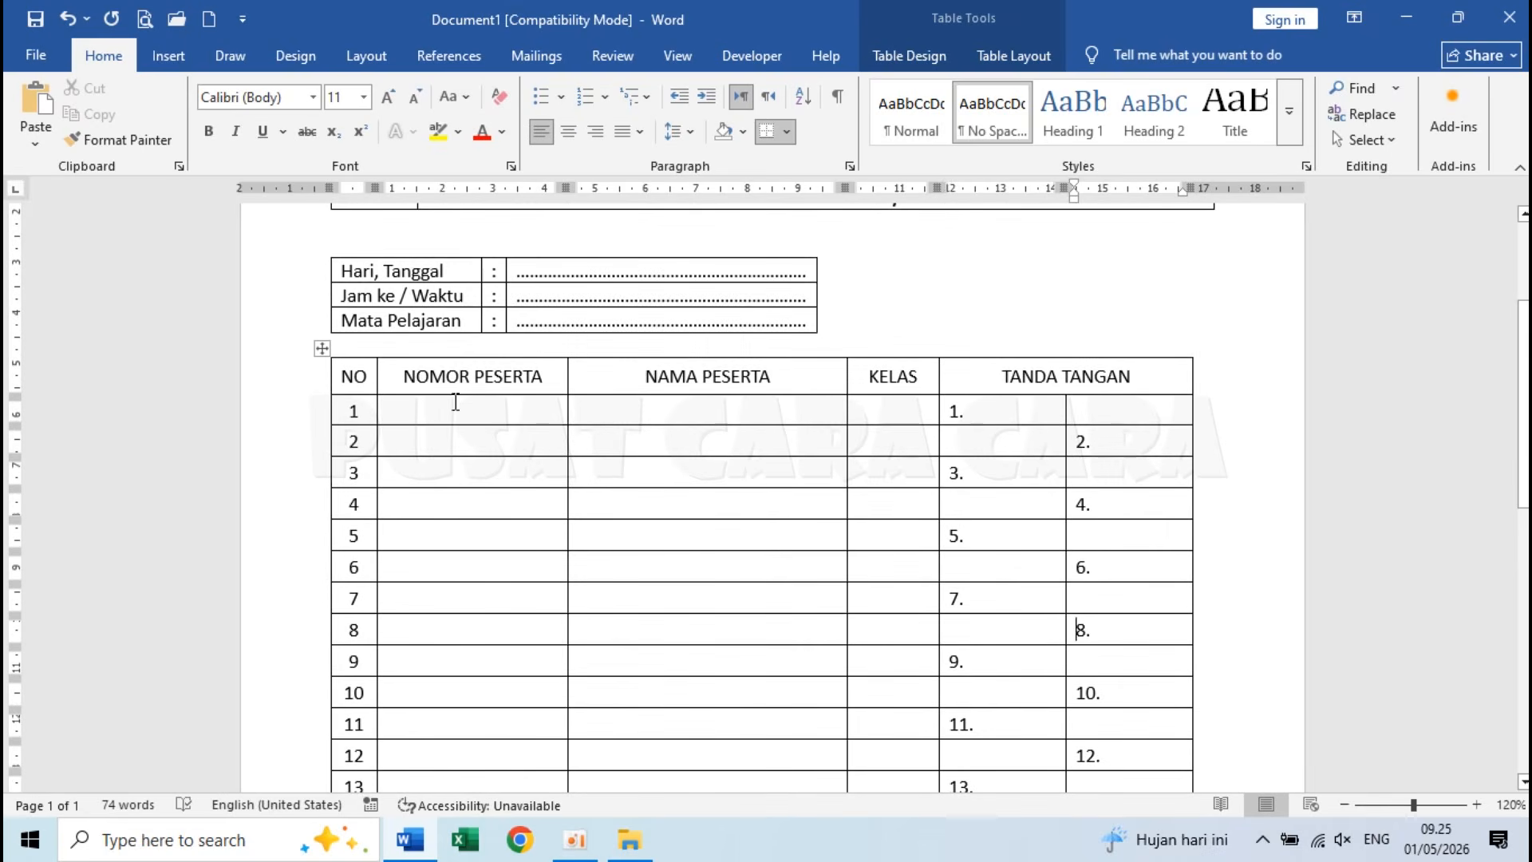
drag(355, 375, 1028, 386)
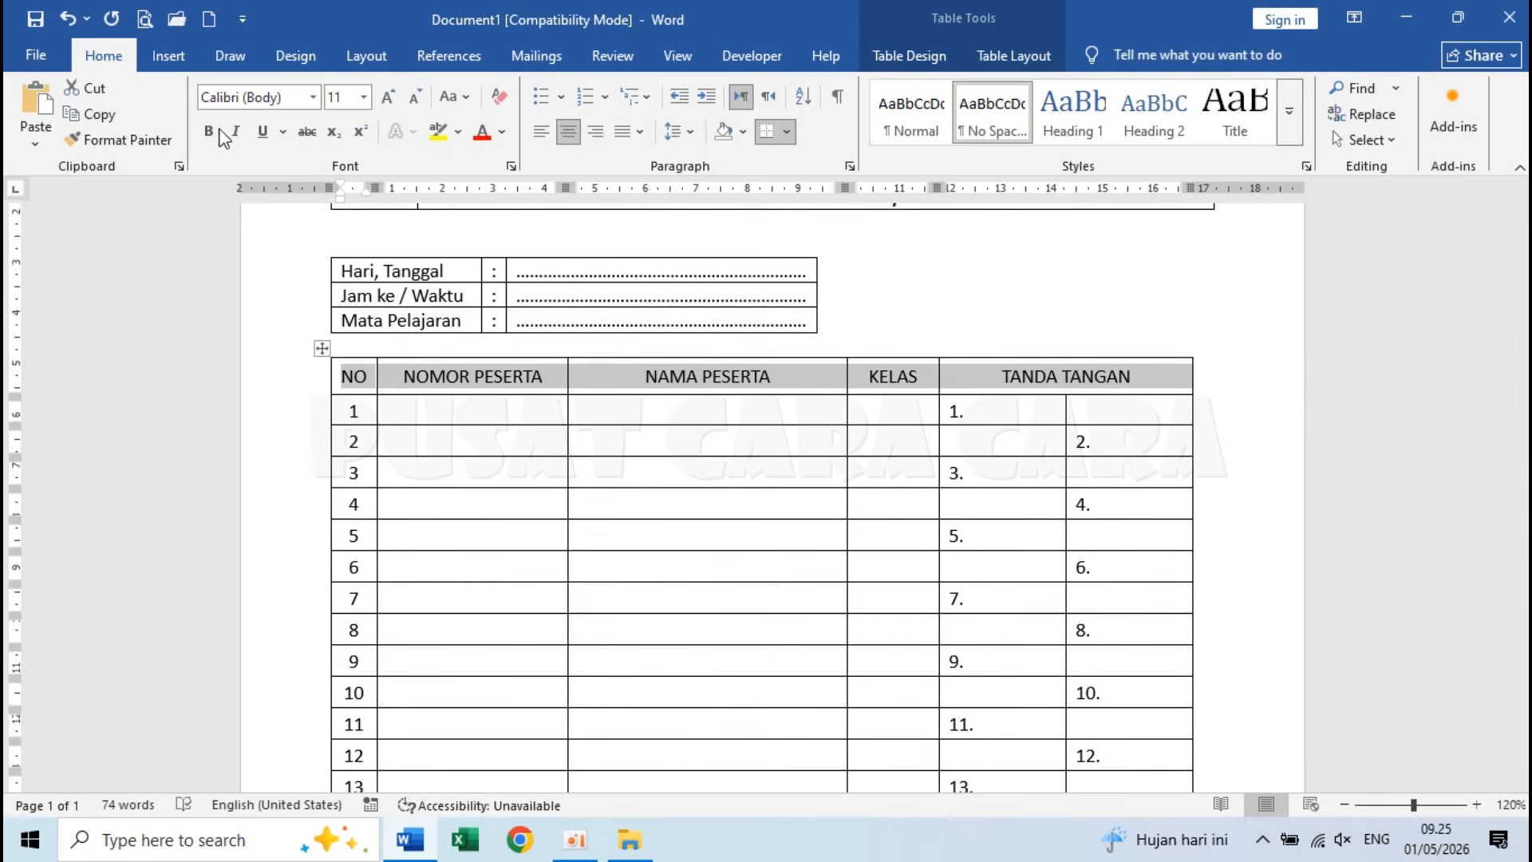
click(208, 130)
click(452, 407)
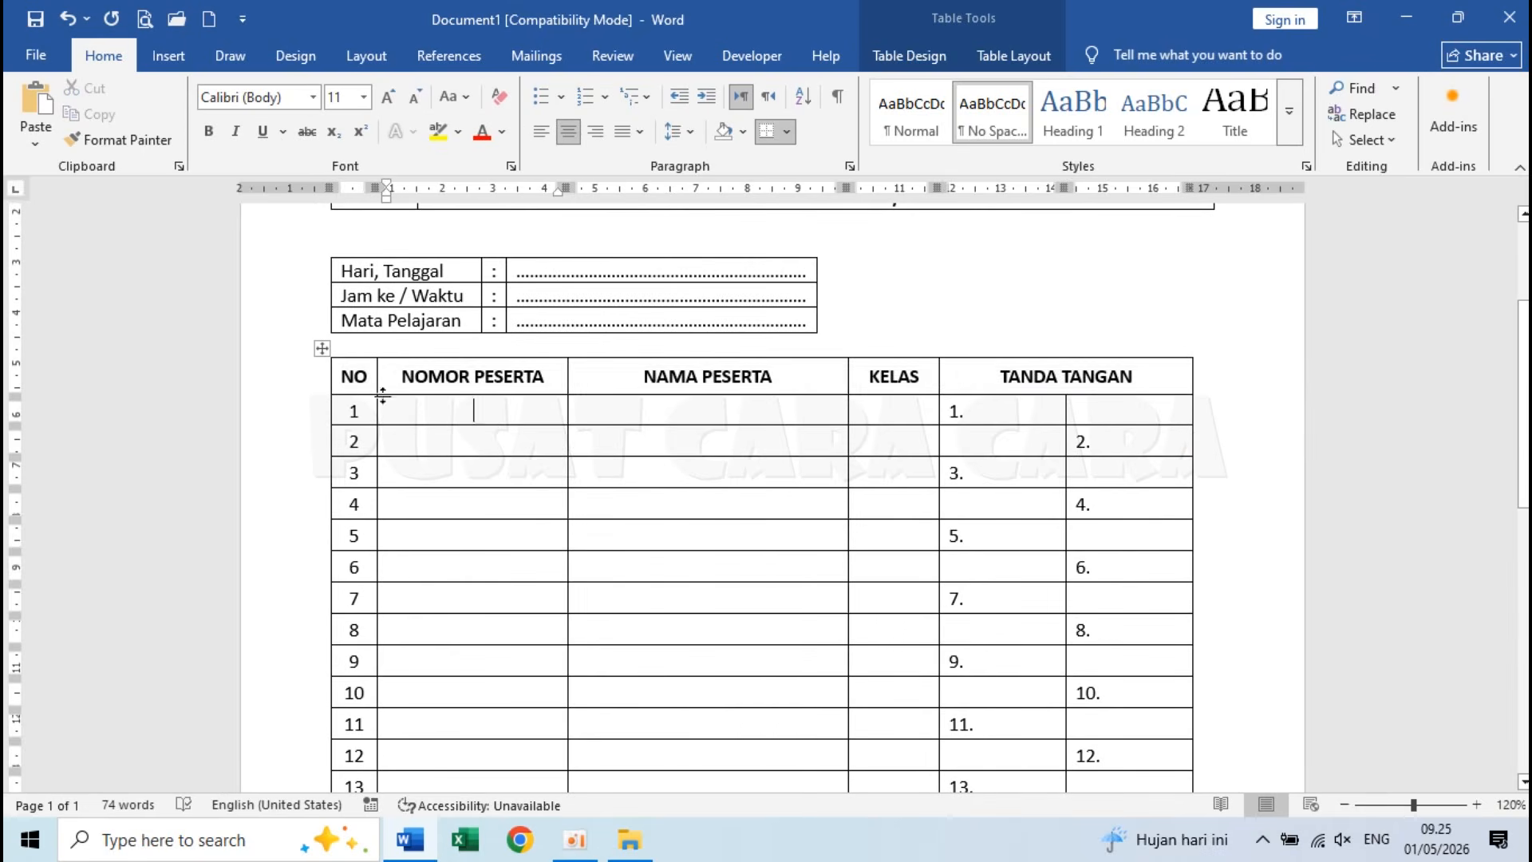
Step: Shade the participant table's whole header row light gray
drag(357, 376, 1063, 375)
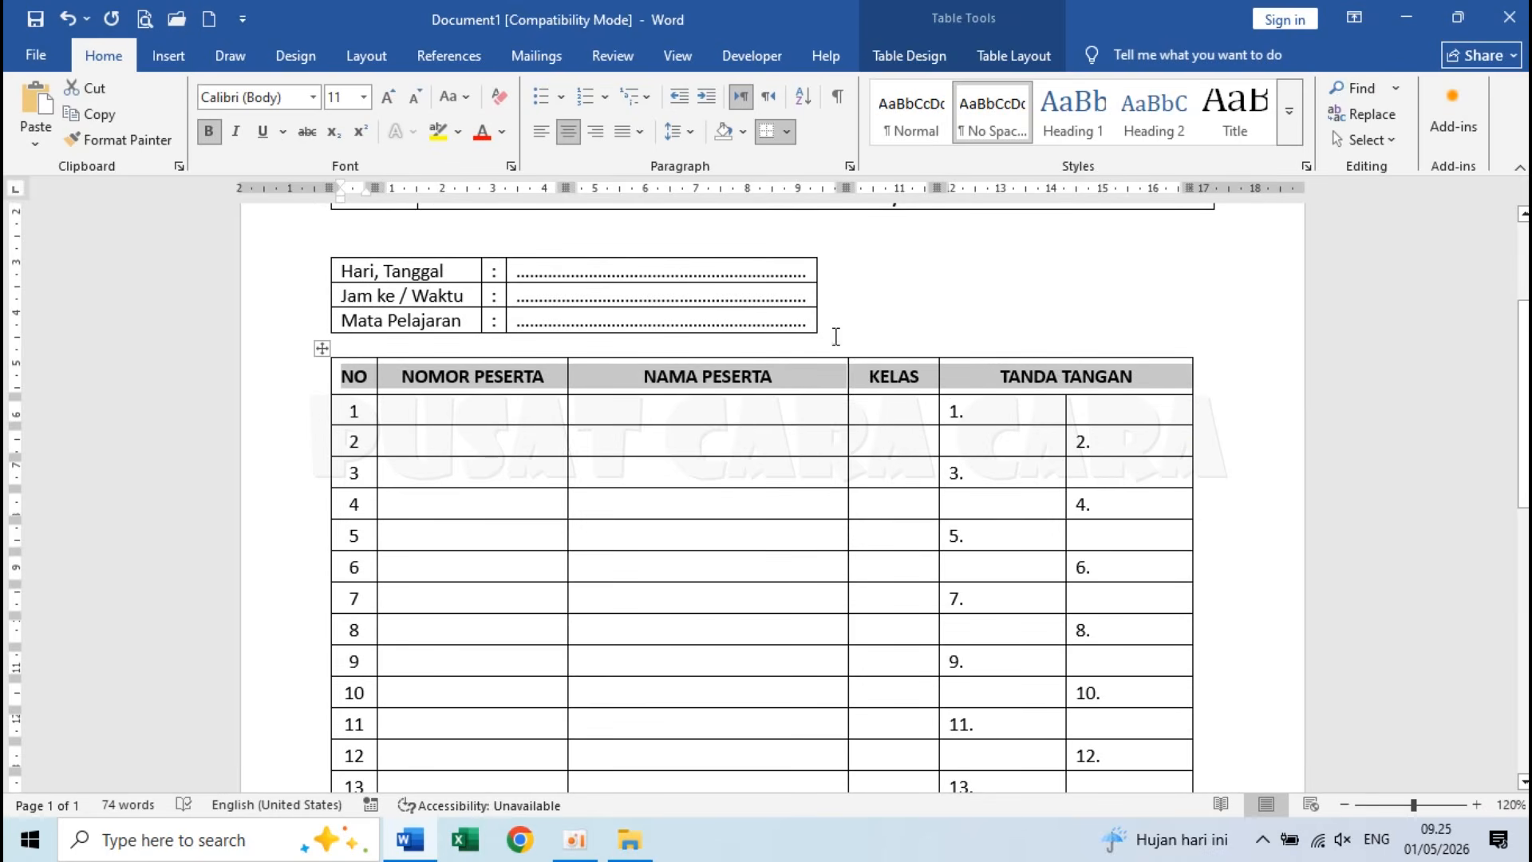
click(743, 133)
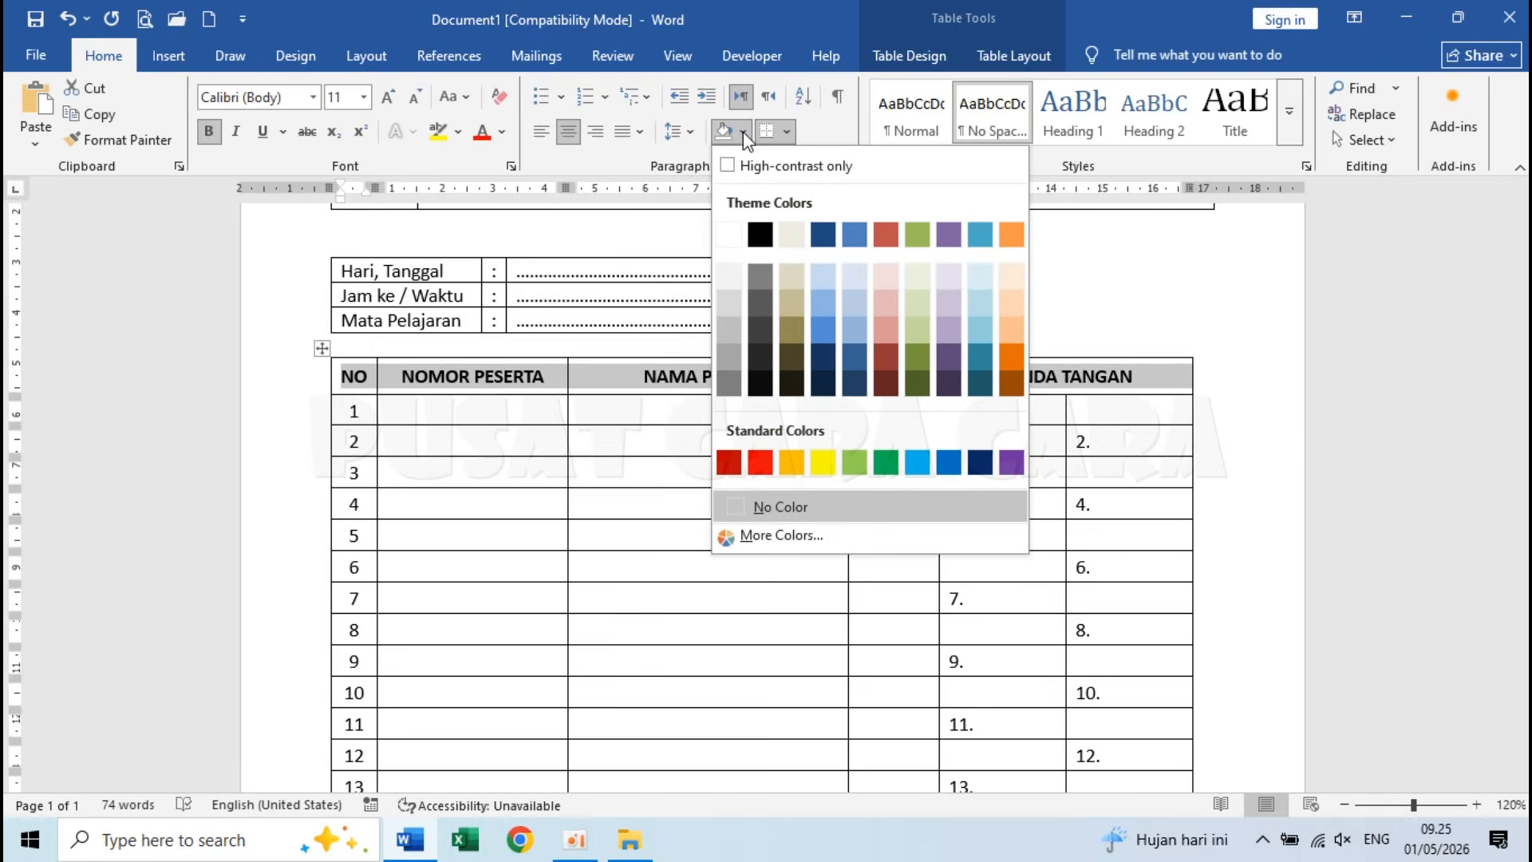
click(729, 304)
click(721, 411)
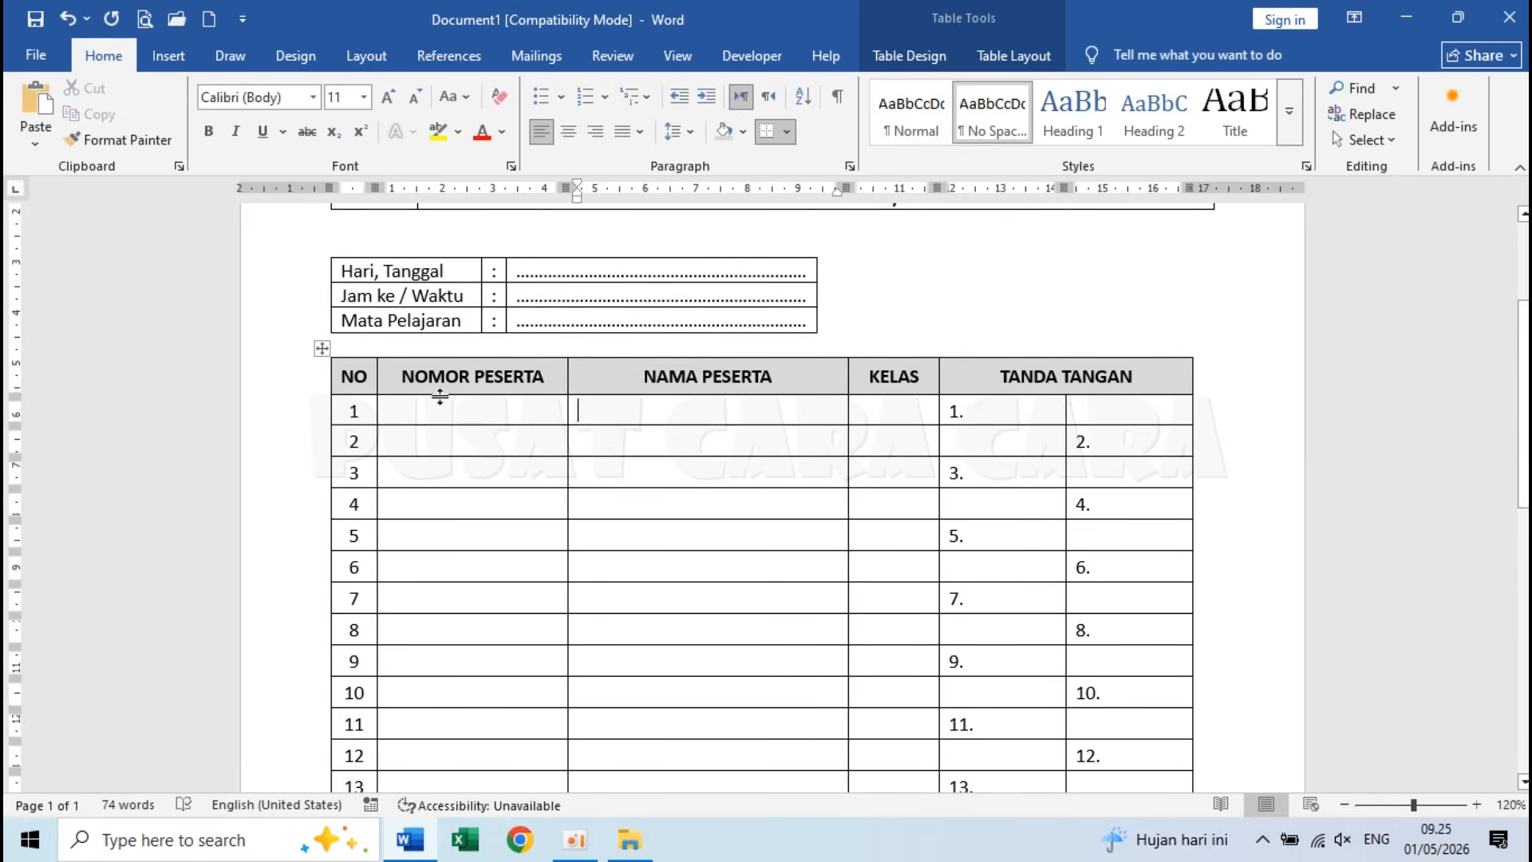
Step: Give the participant table's header row a custom ½ pt double-line bottom border through its Borders and Shading settings
drag(357, 378, 616, 377)
drag(824, 380, 1117, 377)
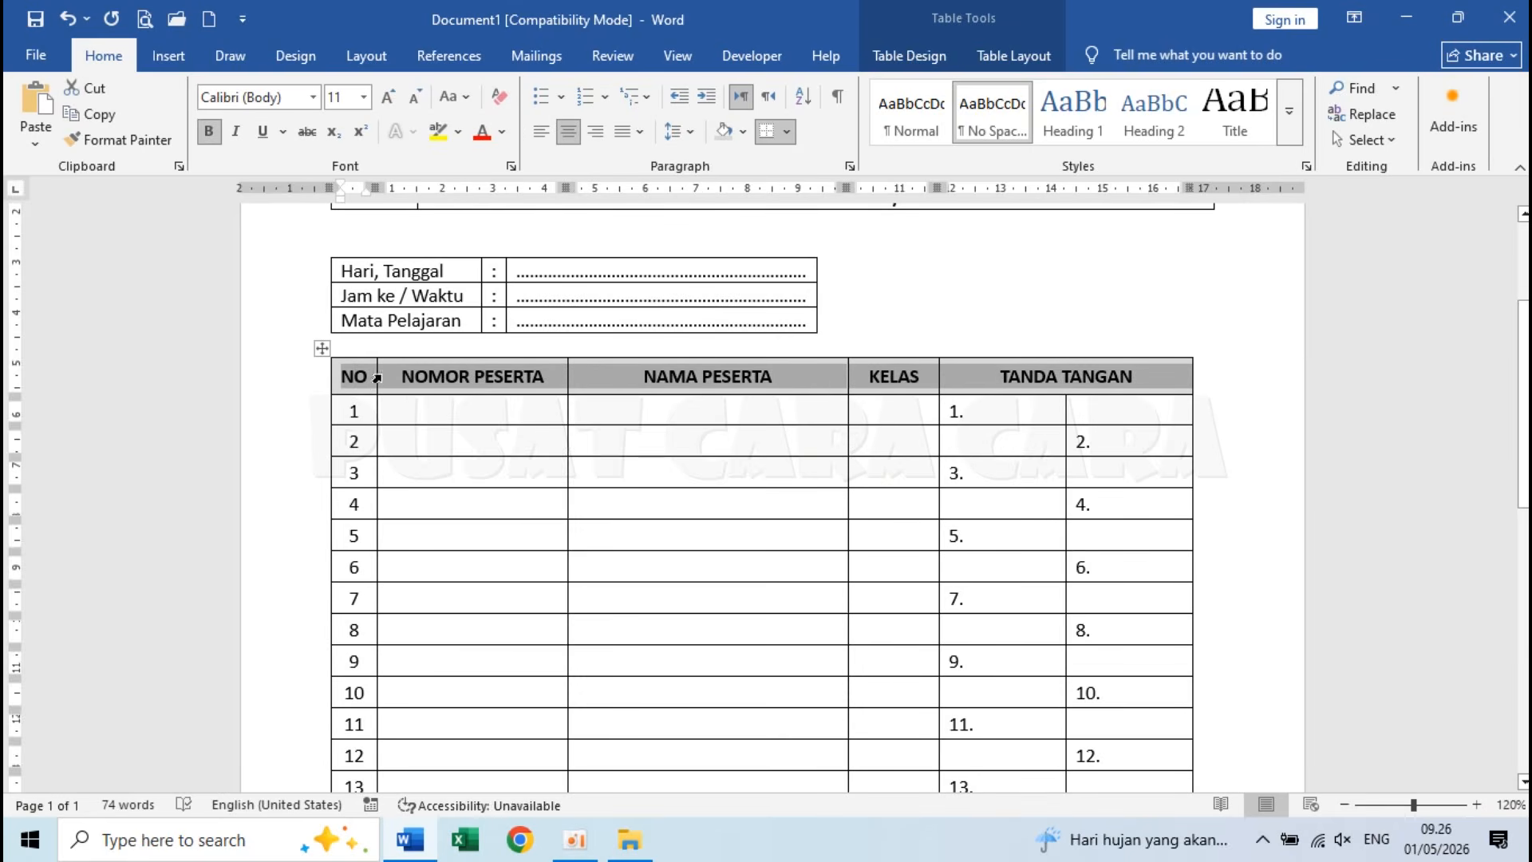
right_click(733, 389)
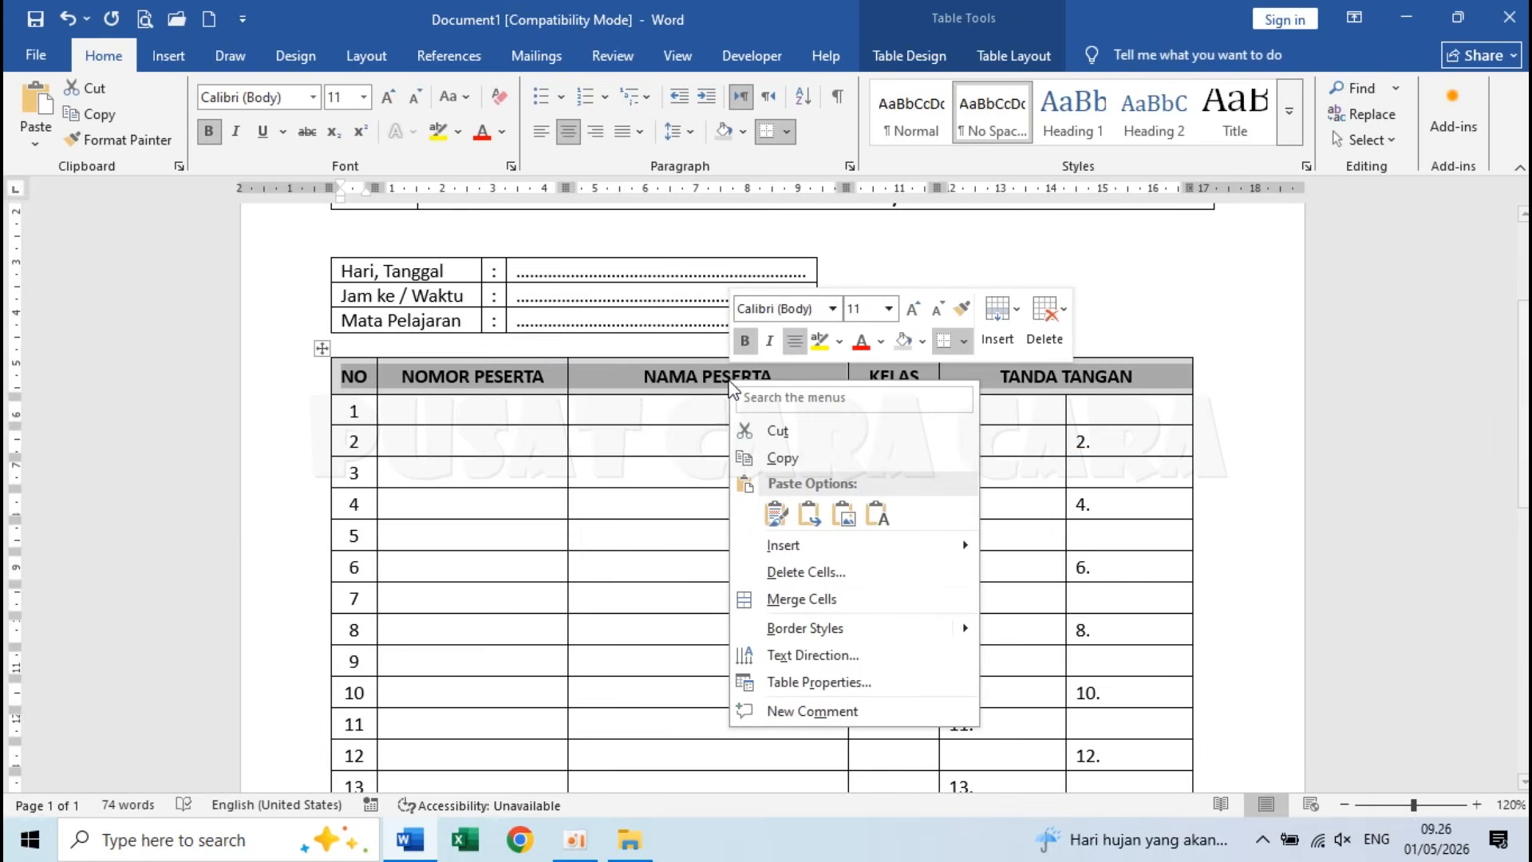
click(837, 692)
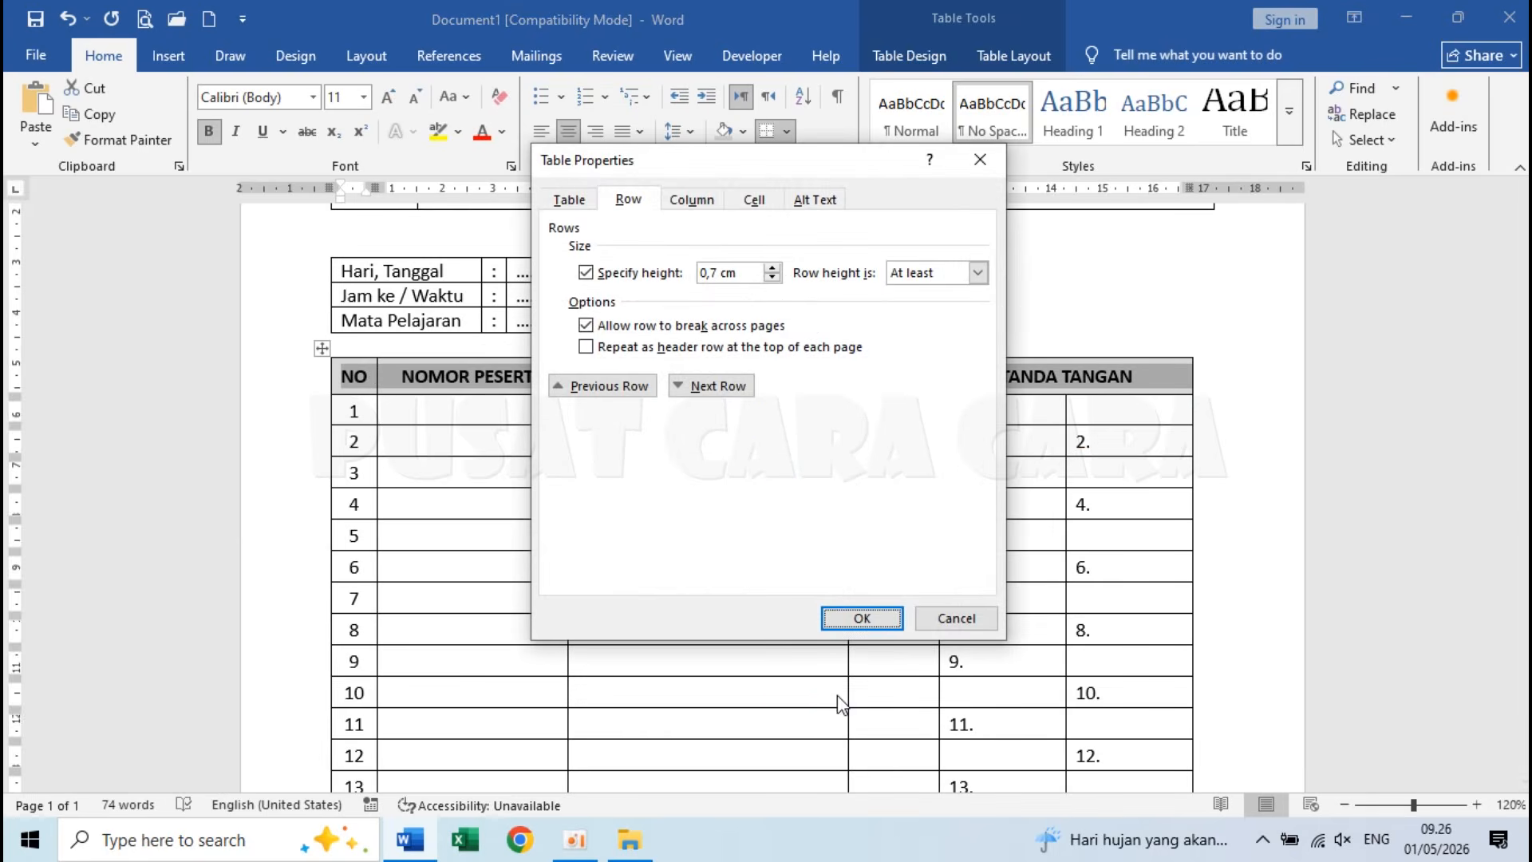
click(571, 200)
drag(647, 162, 1007, 179)
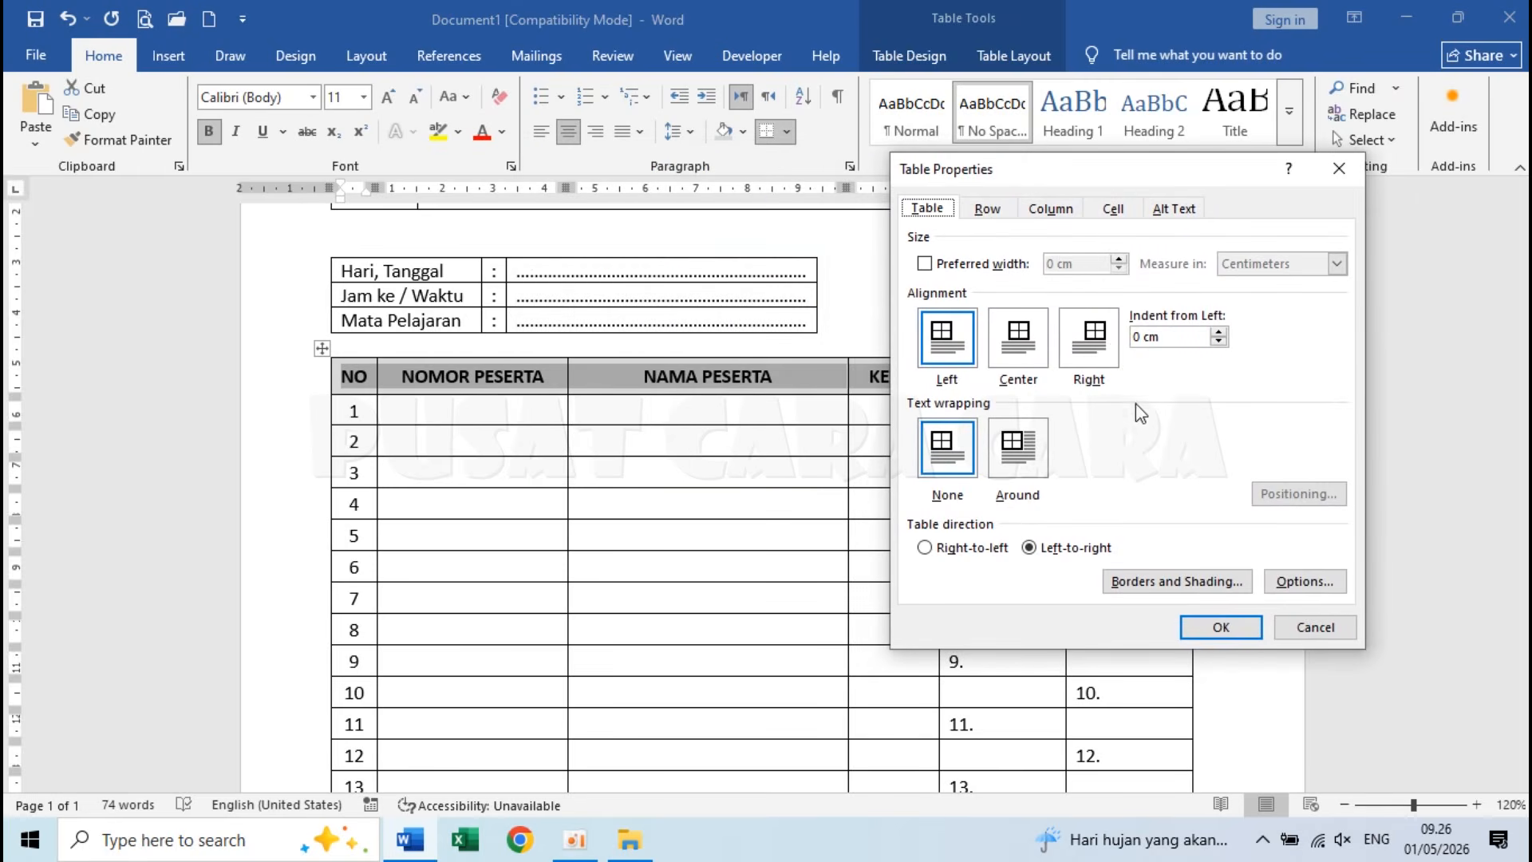
click(1170, 583)
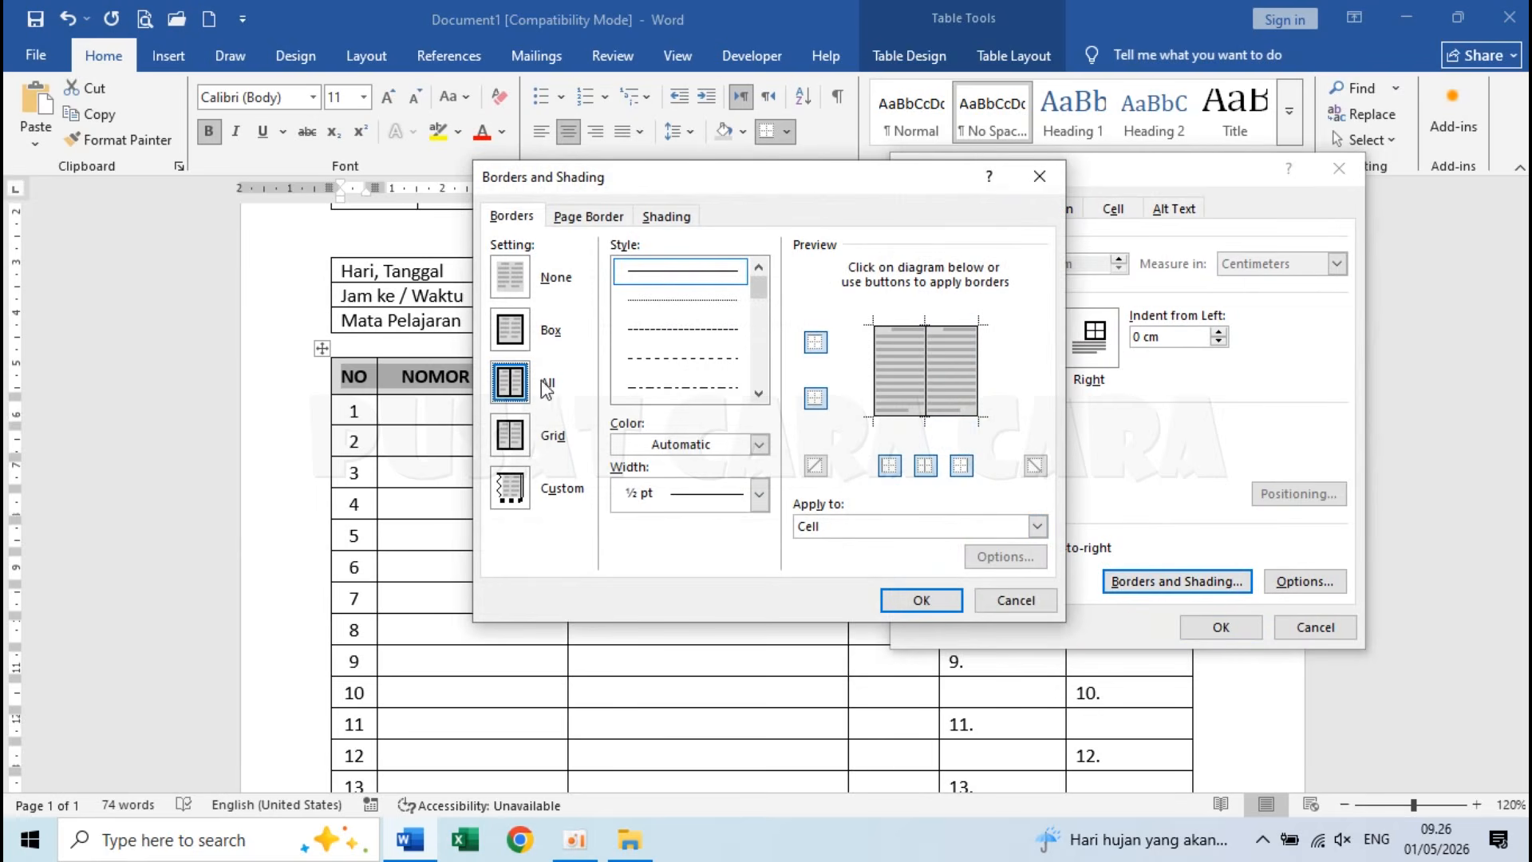
click(512, 488)
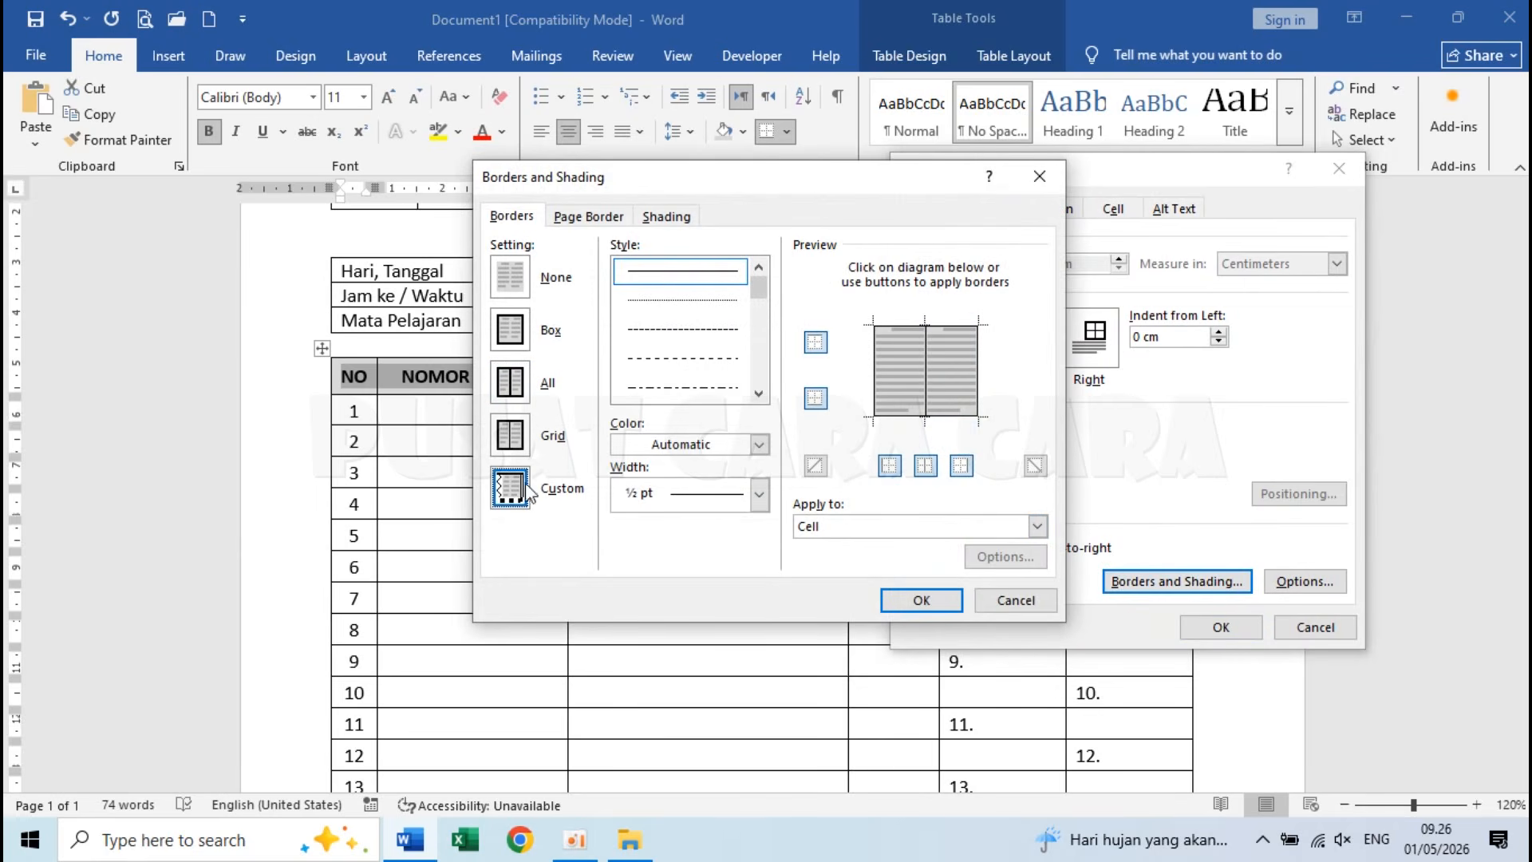
click(758, 393)
click(759, 393)
click(716, 387)
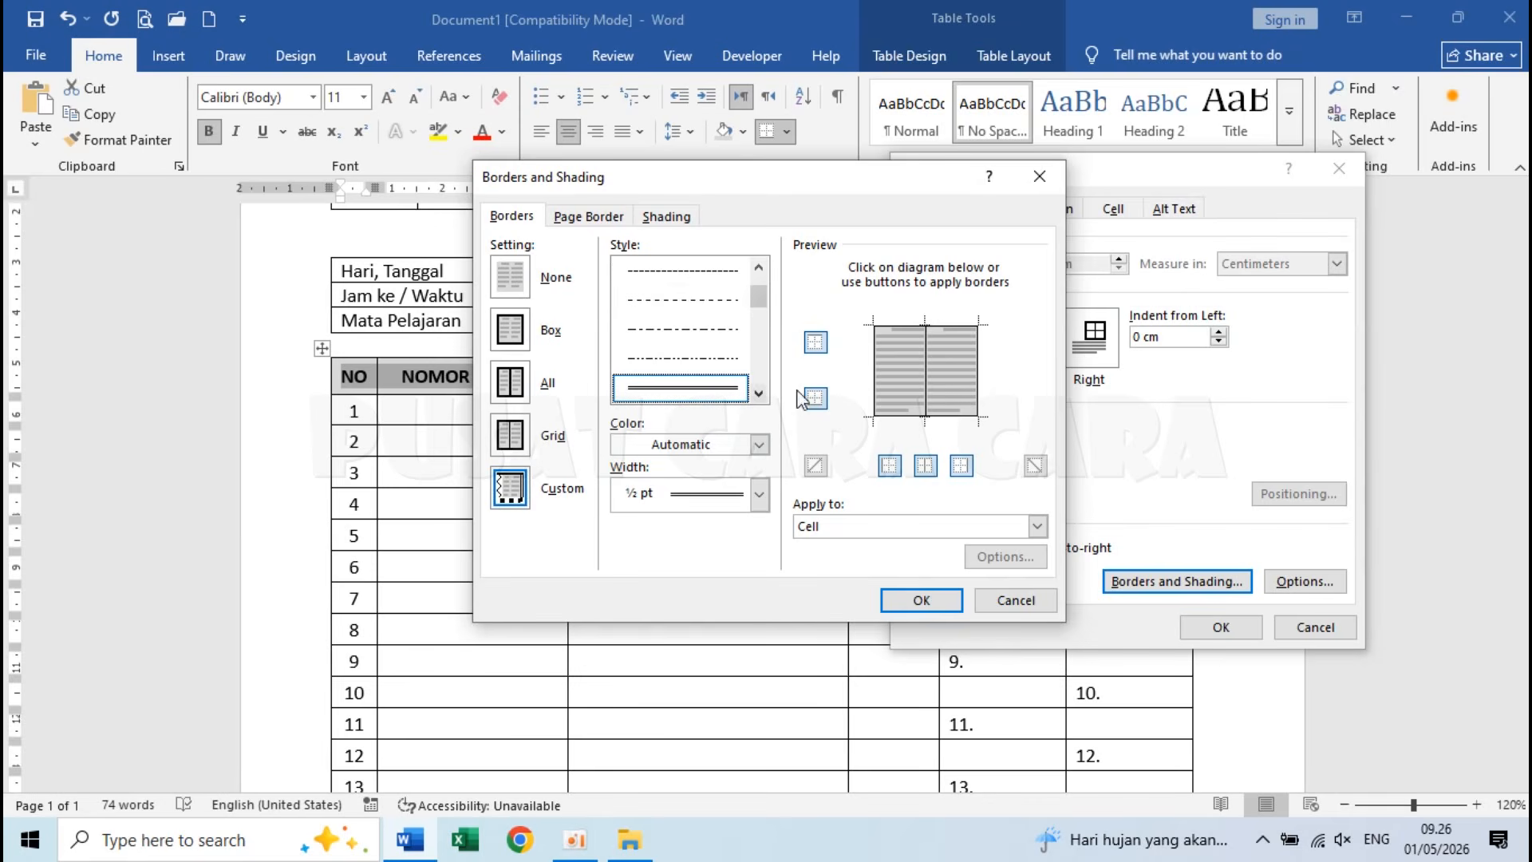
click(820, 403)
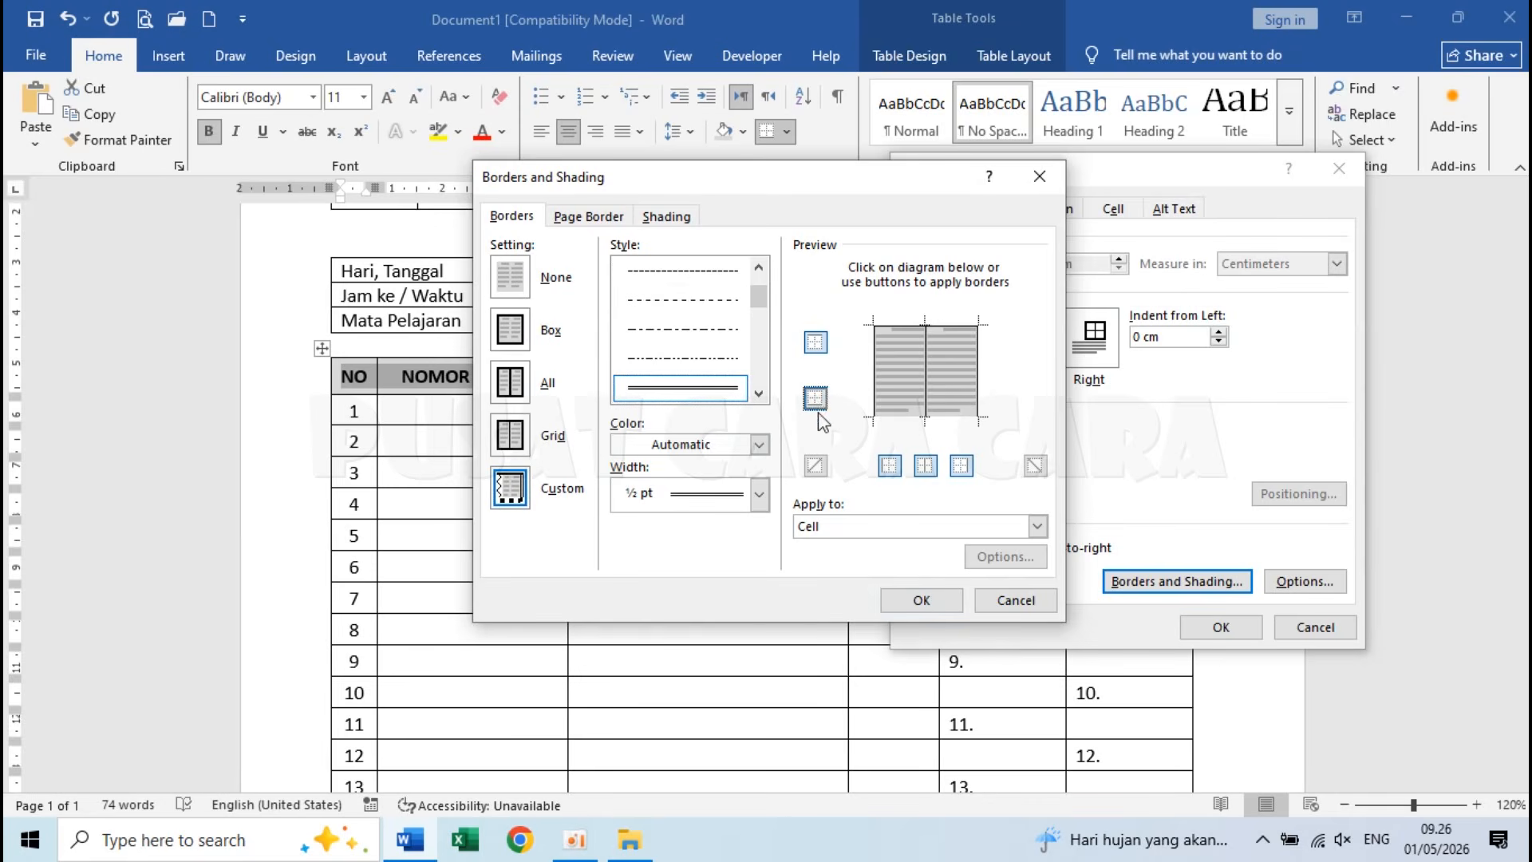
click(815, 400)
click(920, 600)
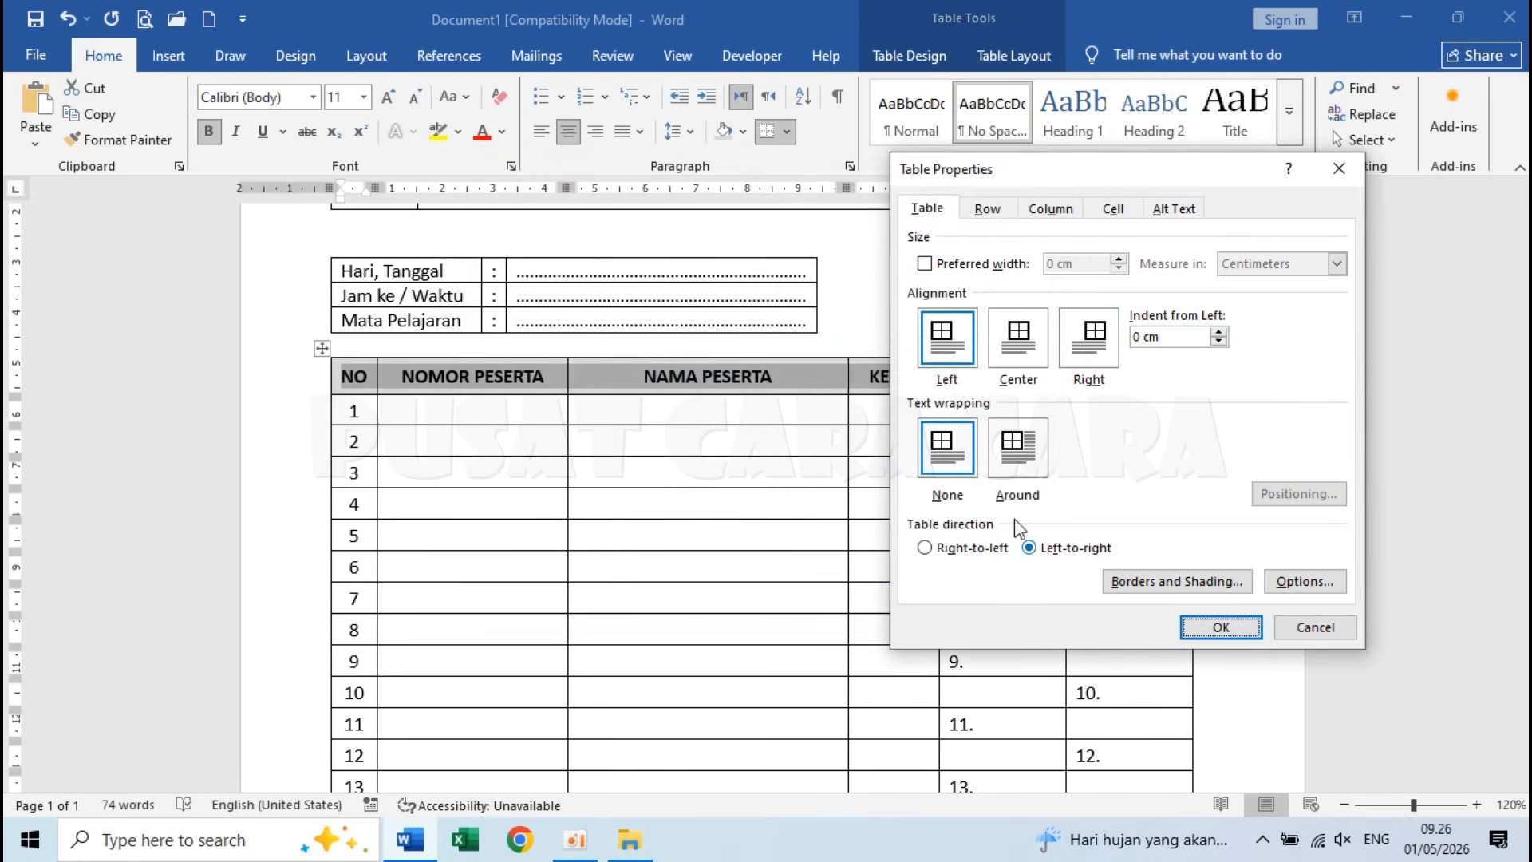
click(1221, 626)
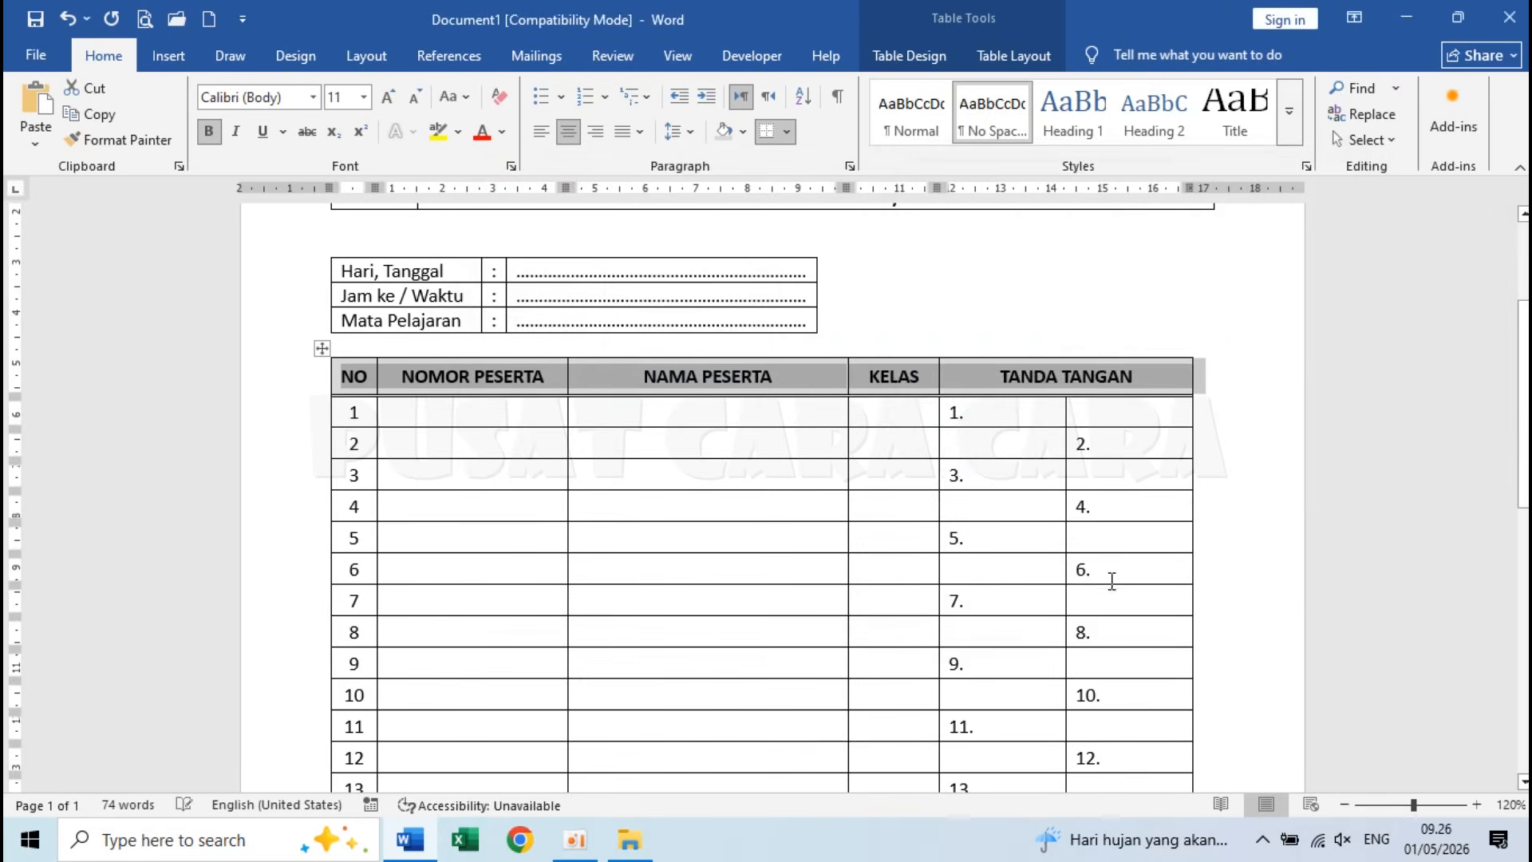
click(794, 428)
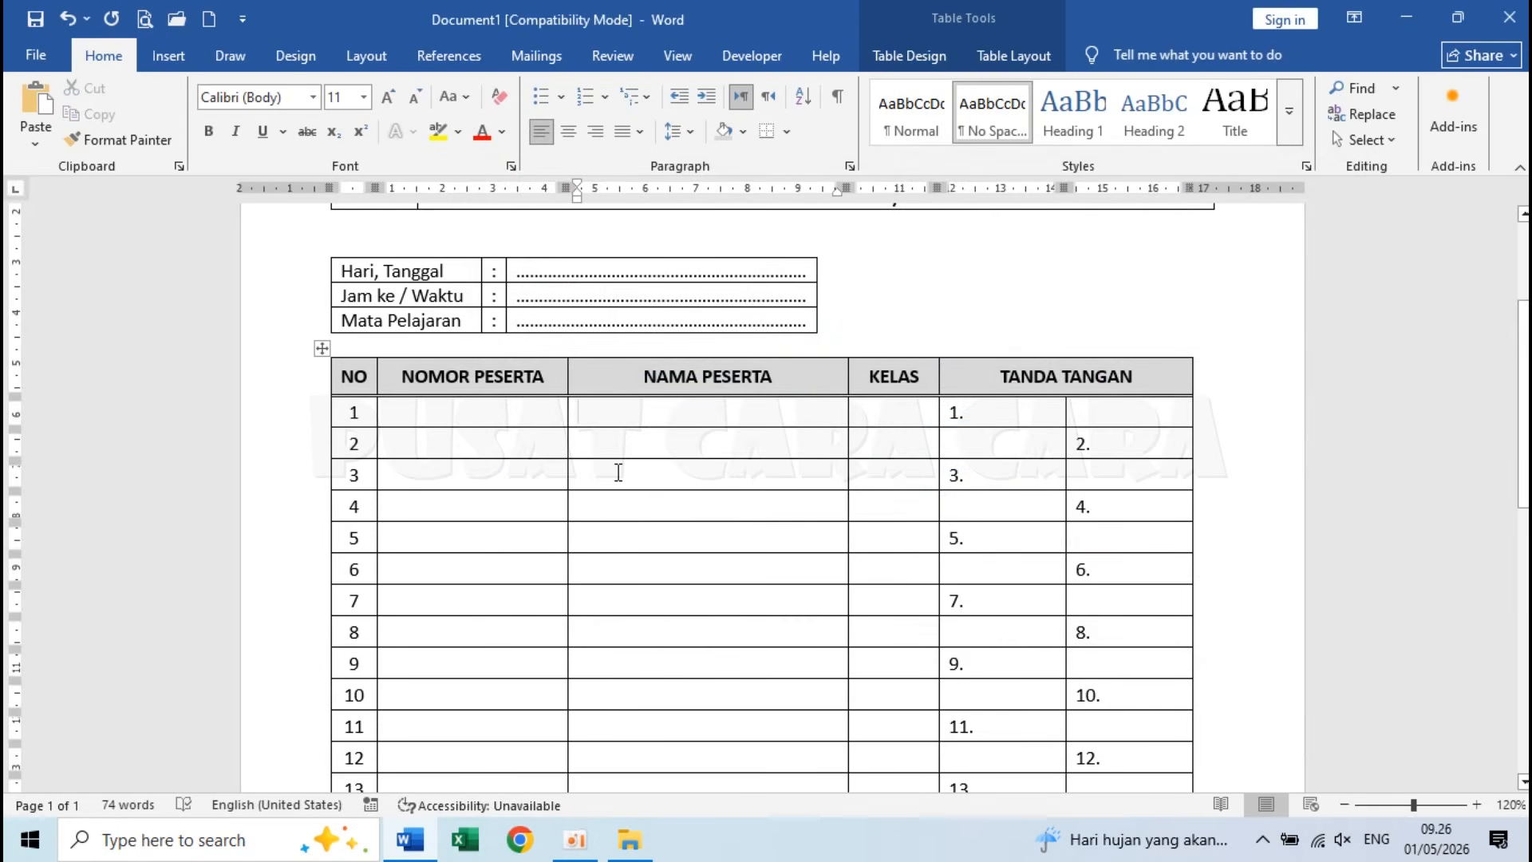
Step: Add a blank line below the participant table and insert a new table with four columns and three rows
scroll(618, 473, down, 5)
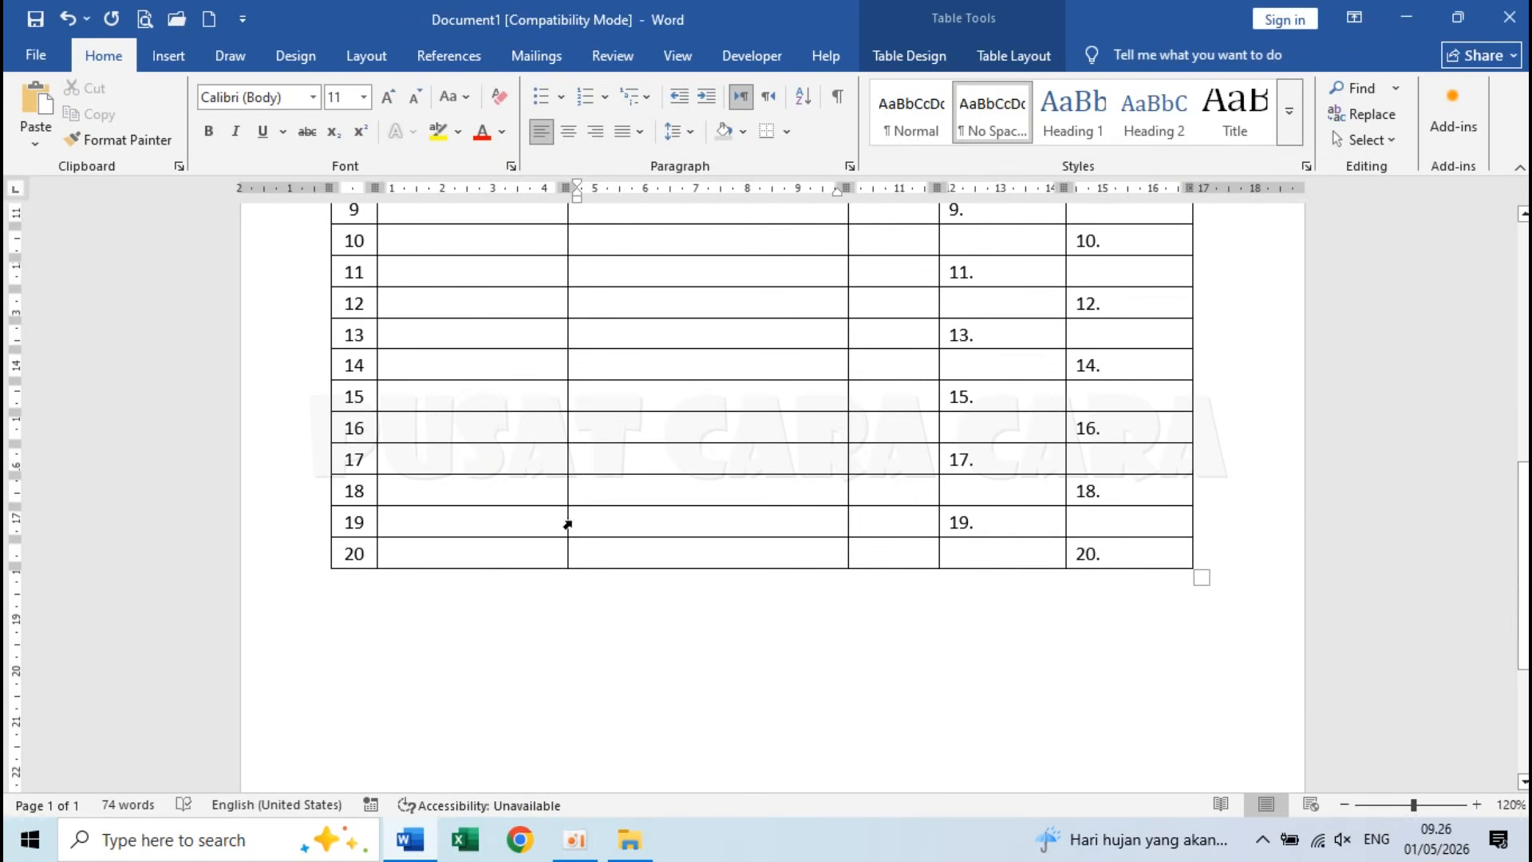
click(456, 589)
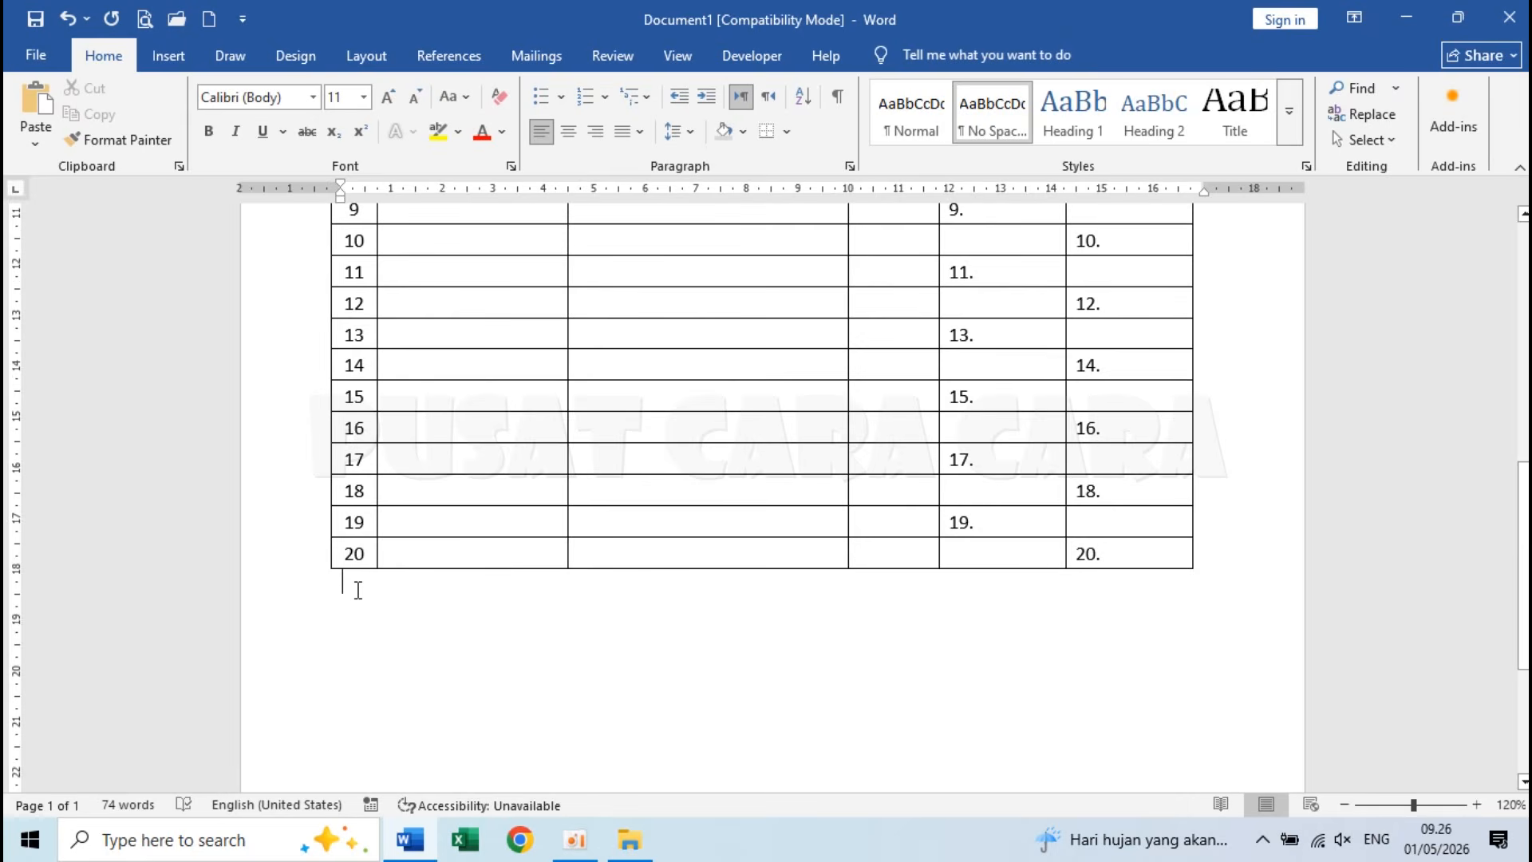
key(Return)
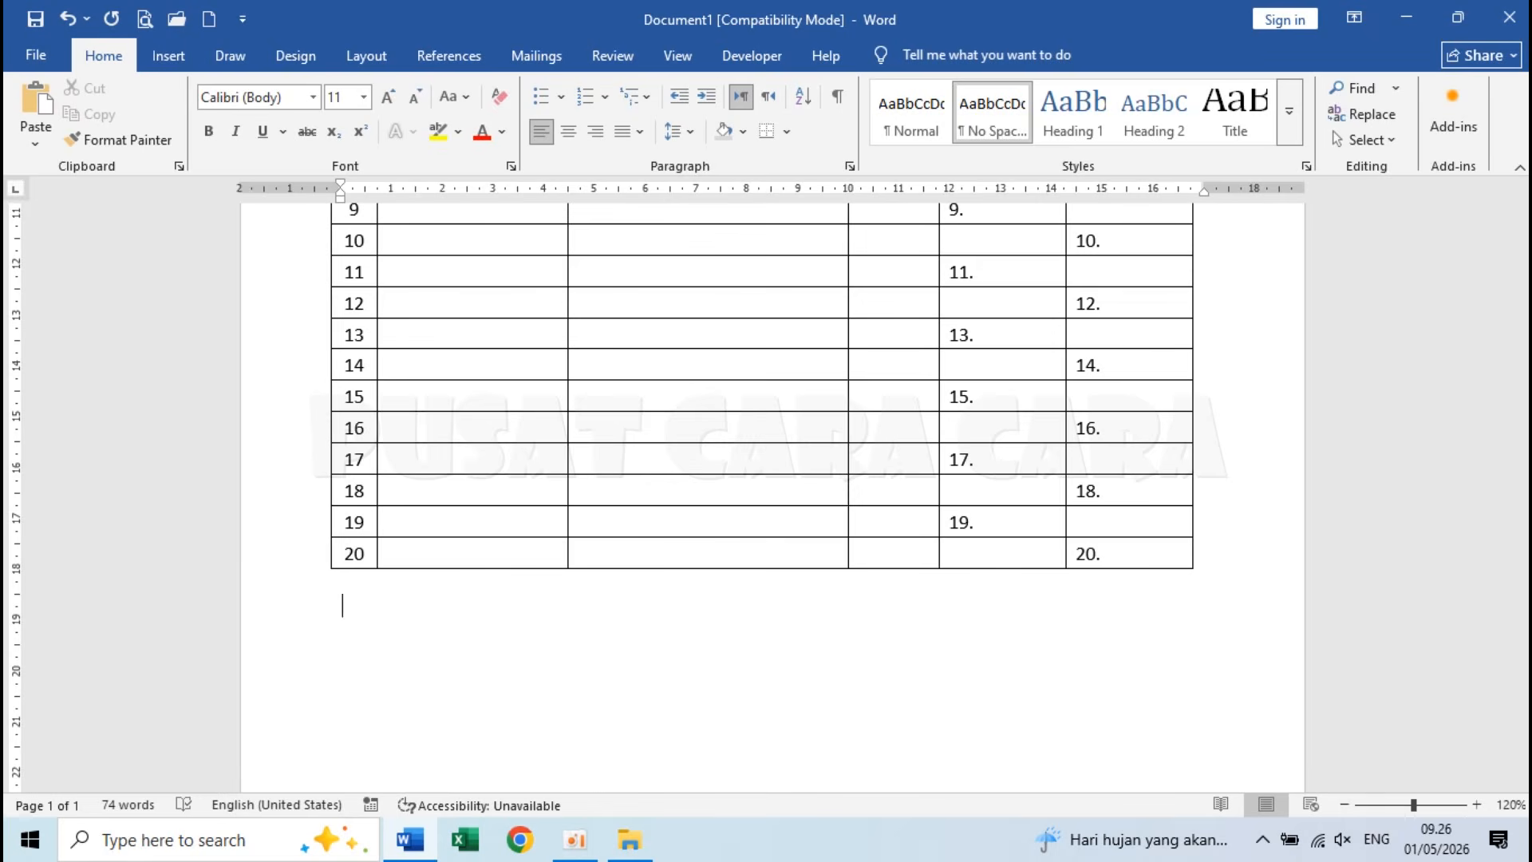
click(167, 57)
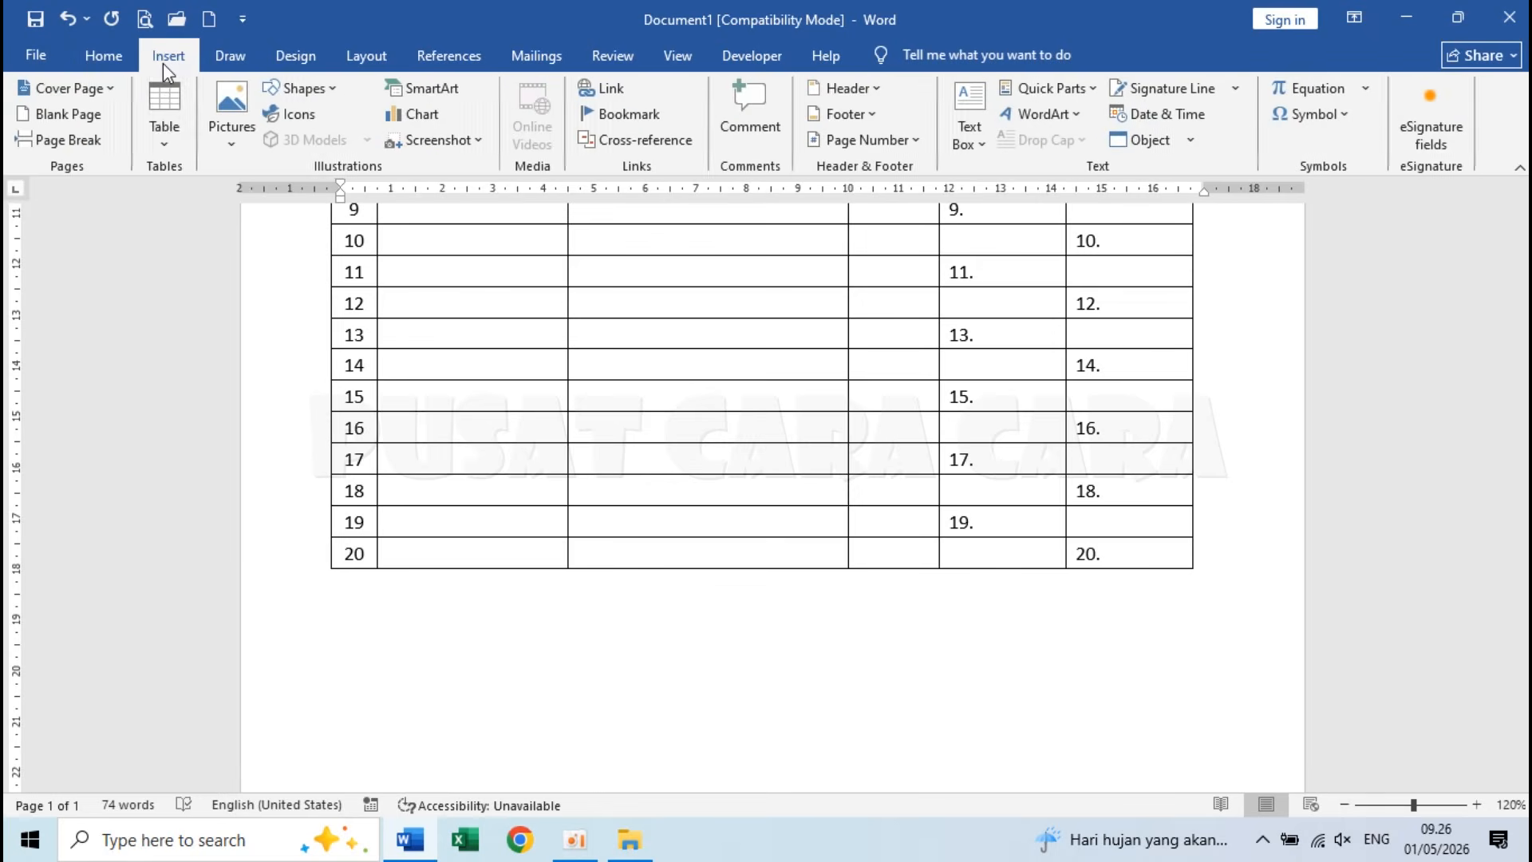
click(167, 112)
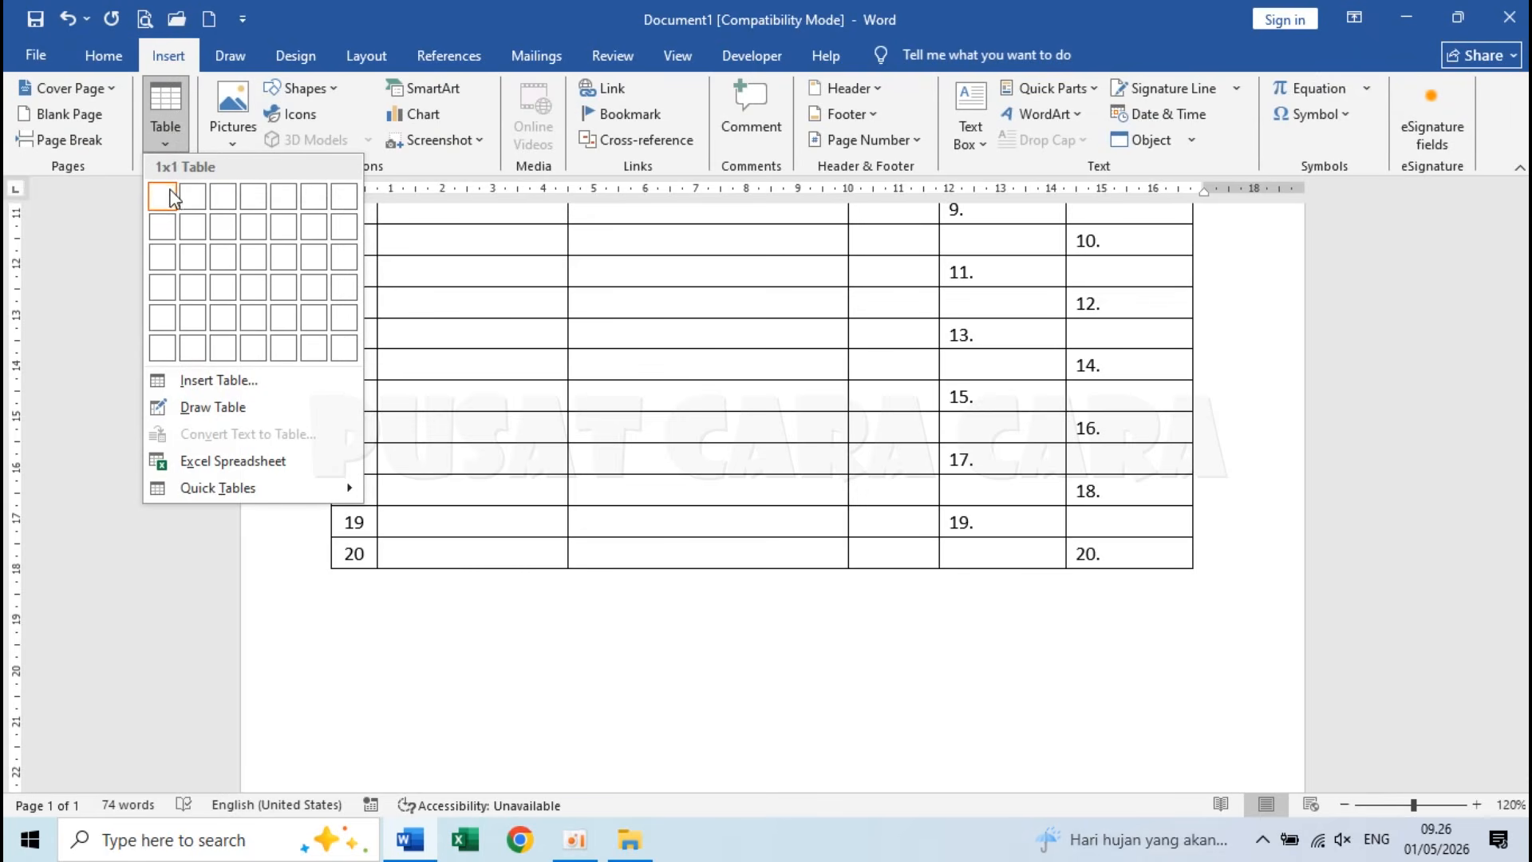
click(254, 258)
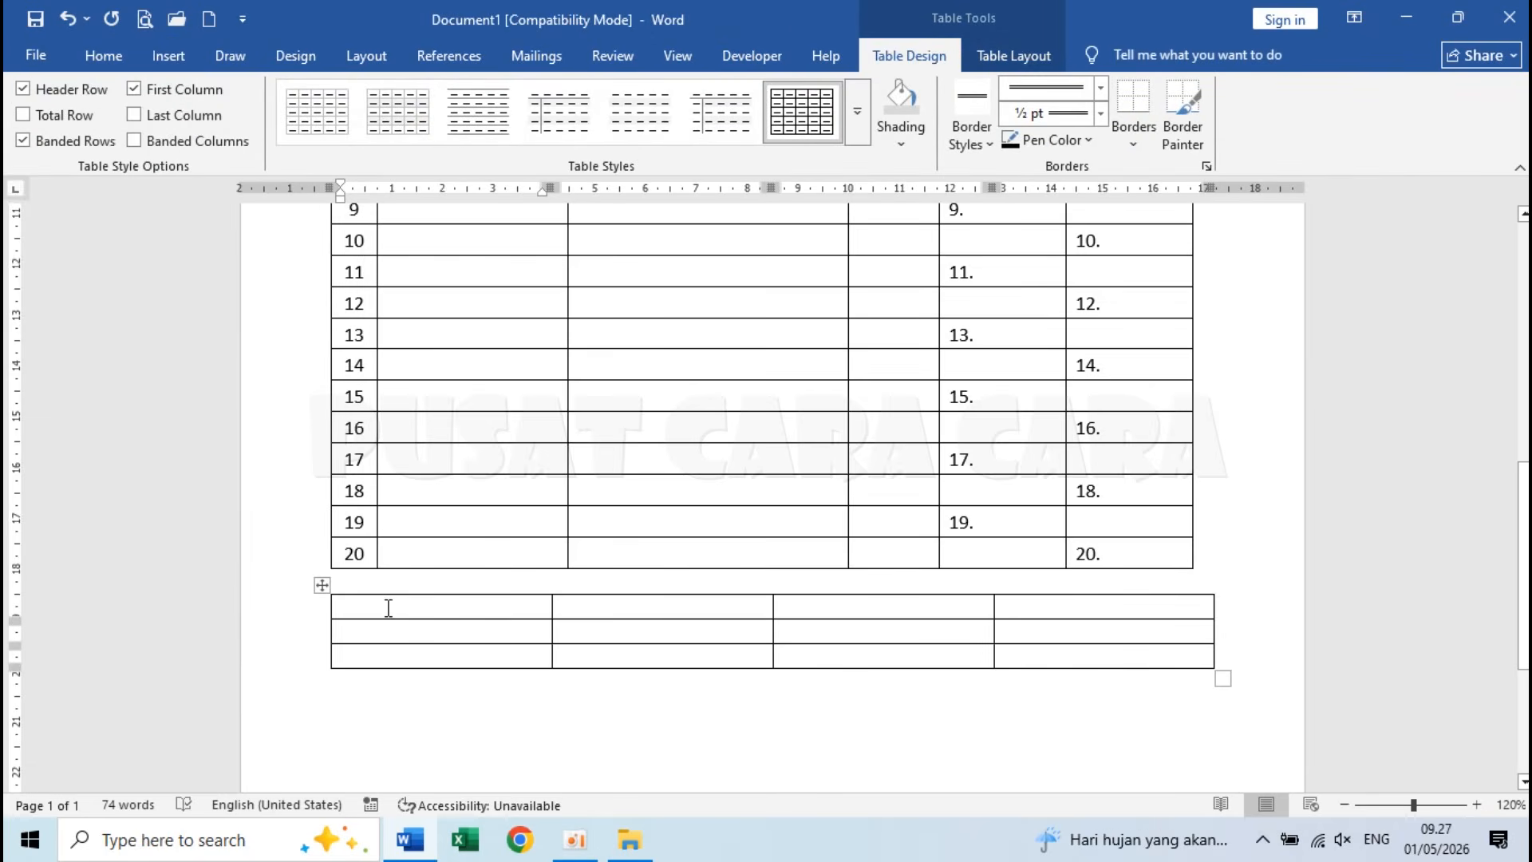
Step: Widen the new table's first column and enter "Jumlah peserta yang seharusnya hadir" in its first cell
drag(551, 608, 673, 608)
text(Jumla)
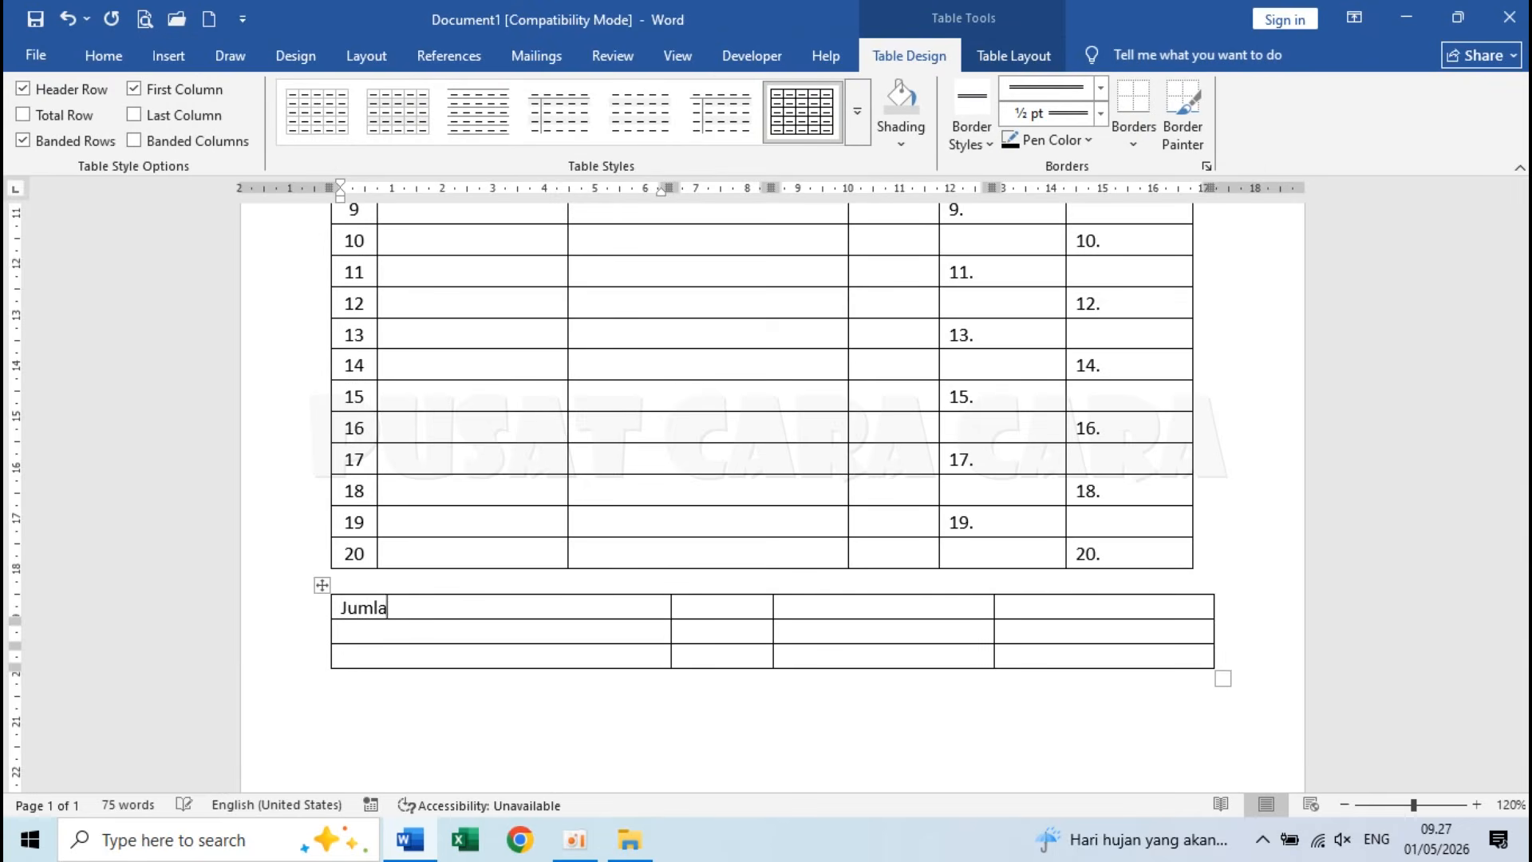
text(h peserta yang seh)
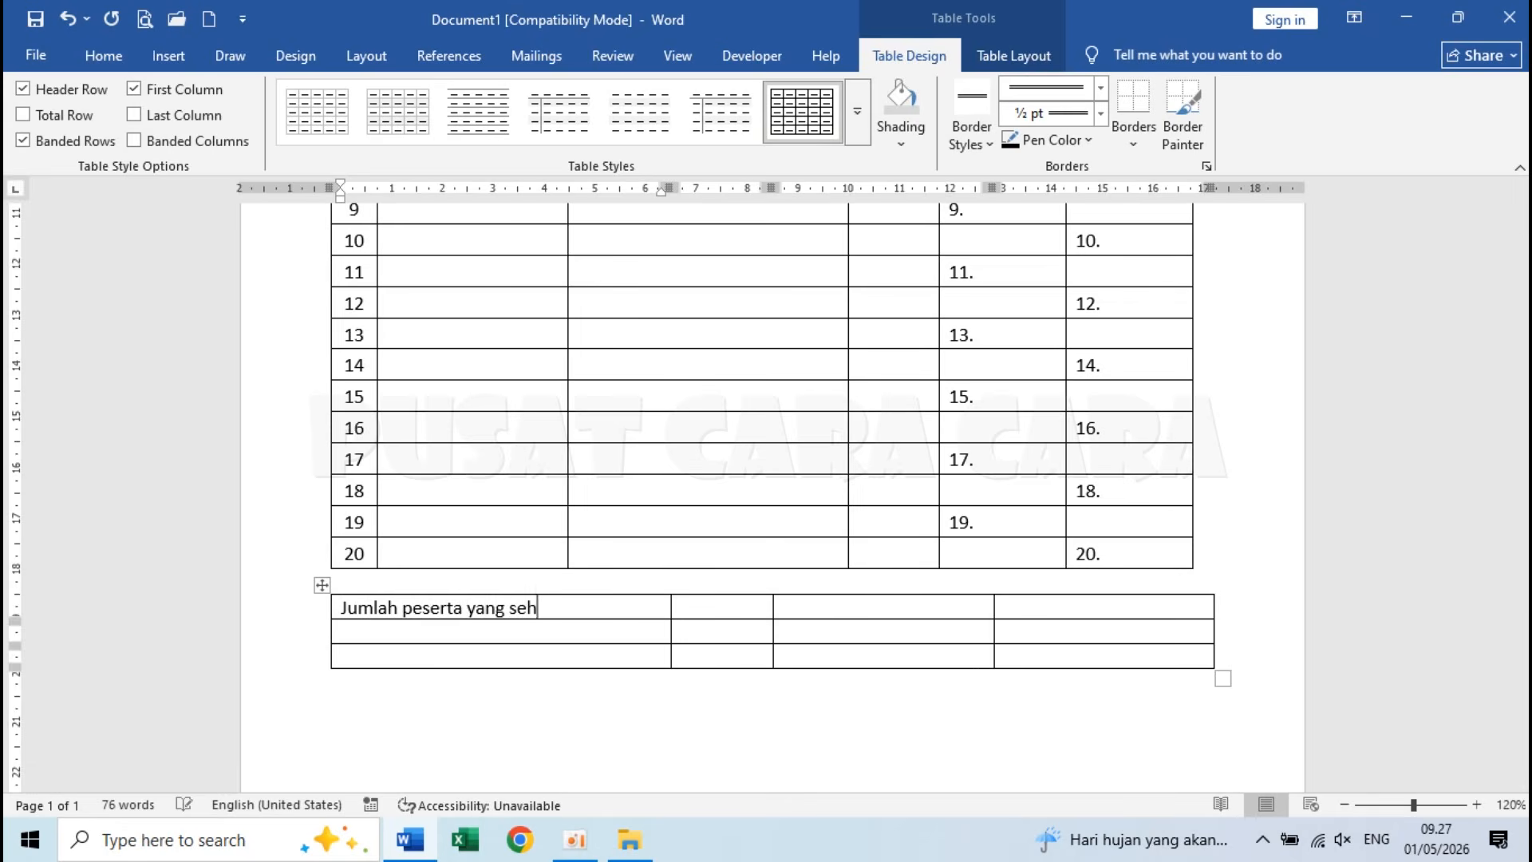
text(arusnya d hadir)
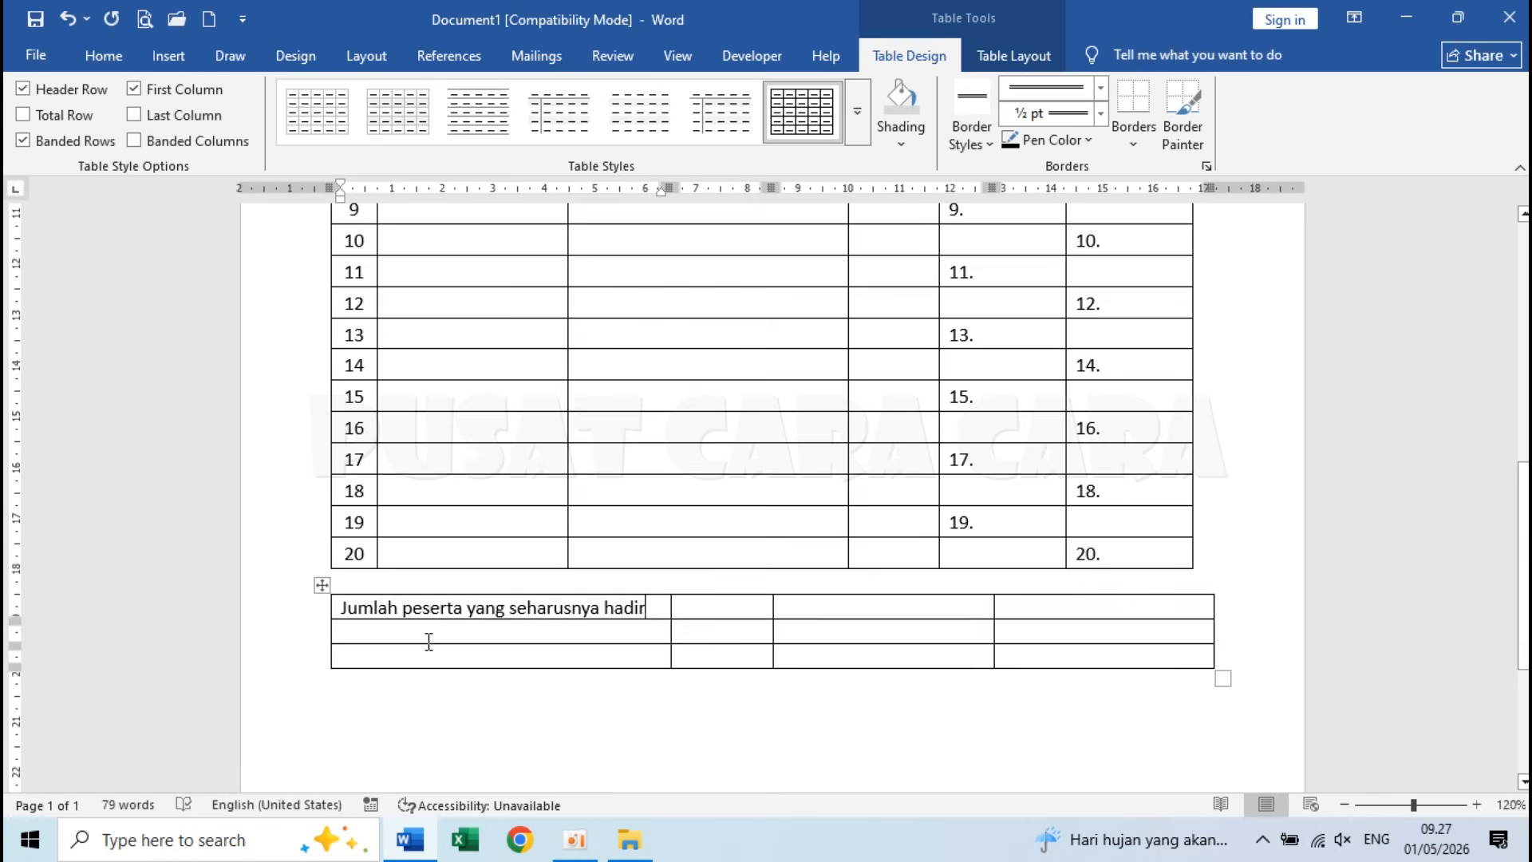
Step: Enter "Jumlah peserta yang tidak hadir" and "Jumlah peserta yang hadir" in the second and third rows of the summary table's first column
click(421, 630)
text(Jumlah peserta yang tidak hadi)
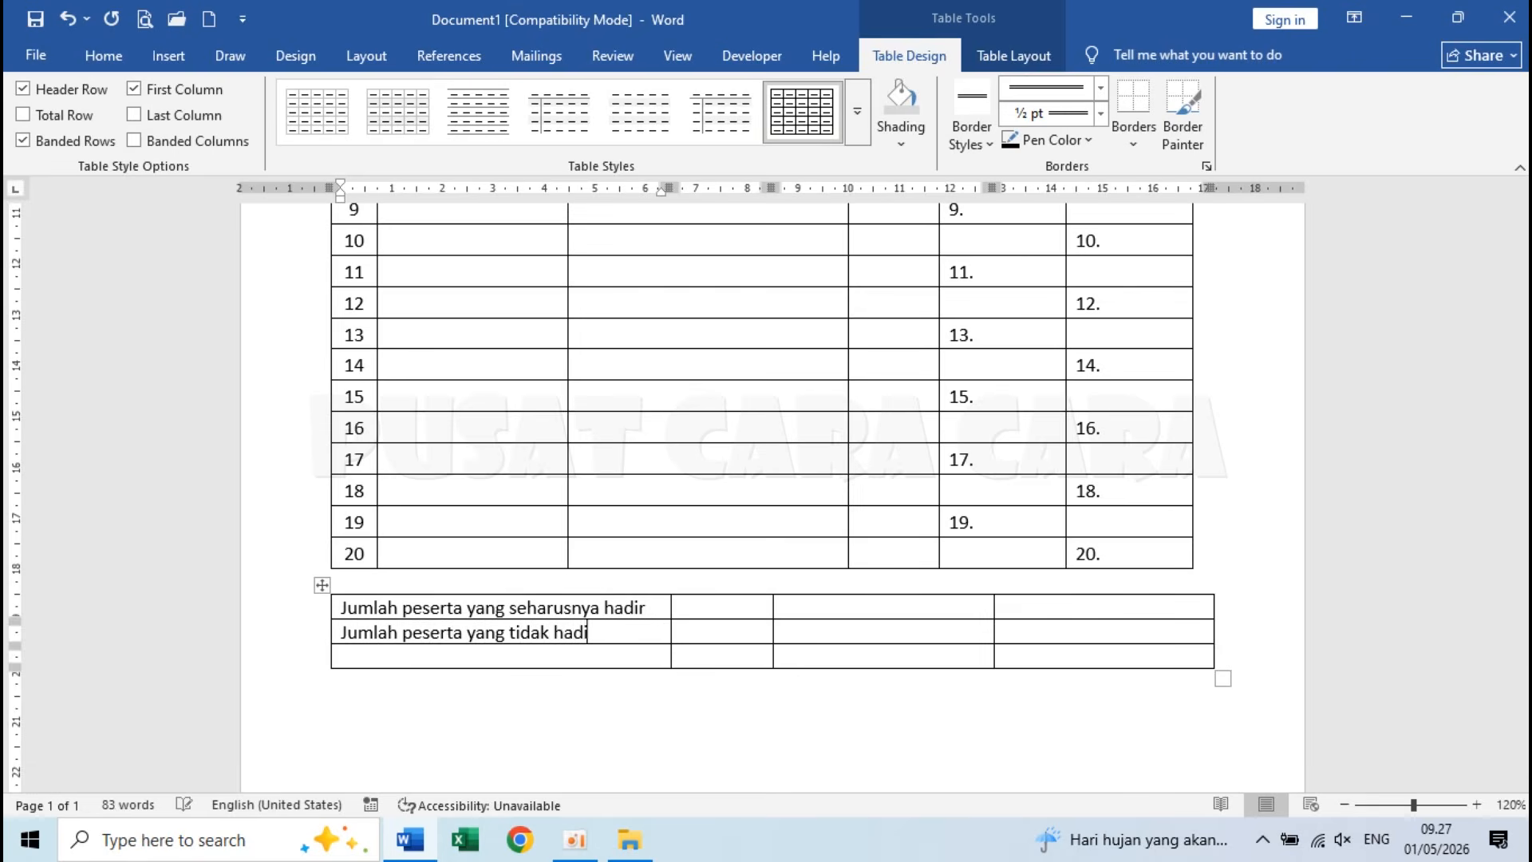
text(Jumlah peserta yang hadir)
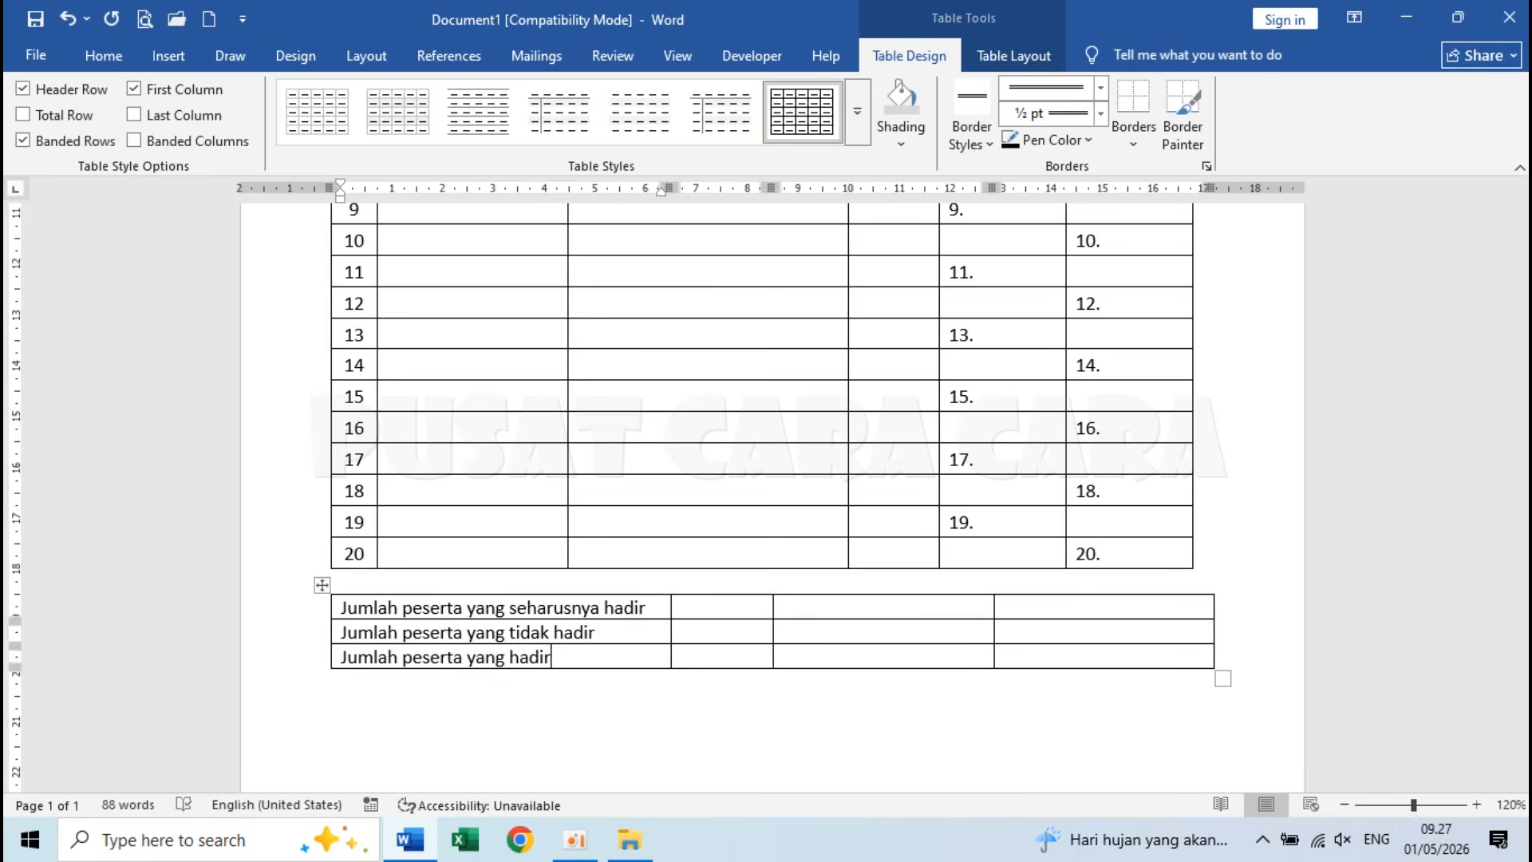
Step: Narrow the summary table's first column slightly, shrink the second column, and enter a colon in each of its three rows
click(696, 633)
drag(668, 604, 659, 605)
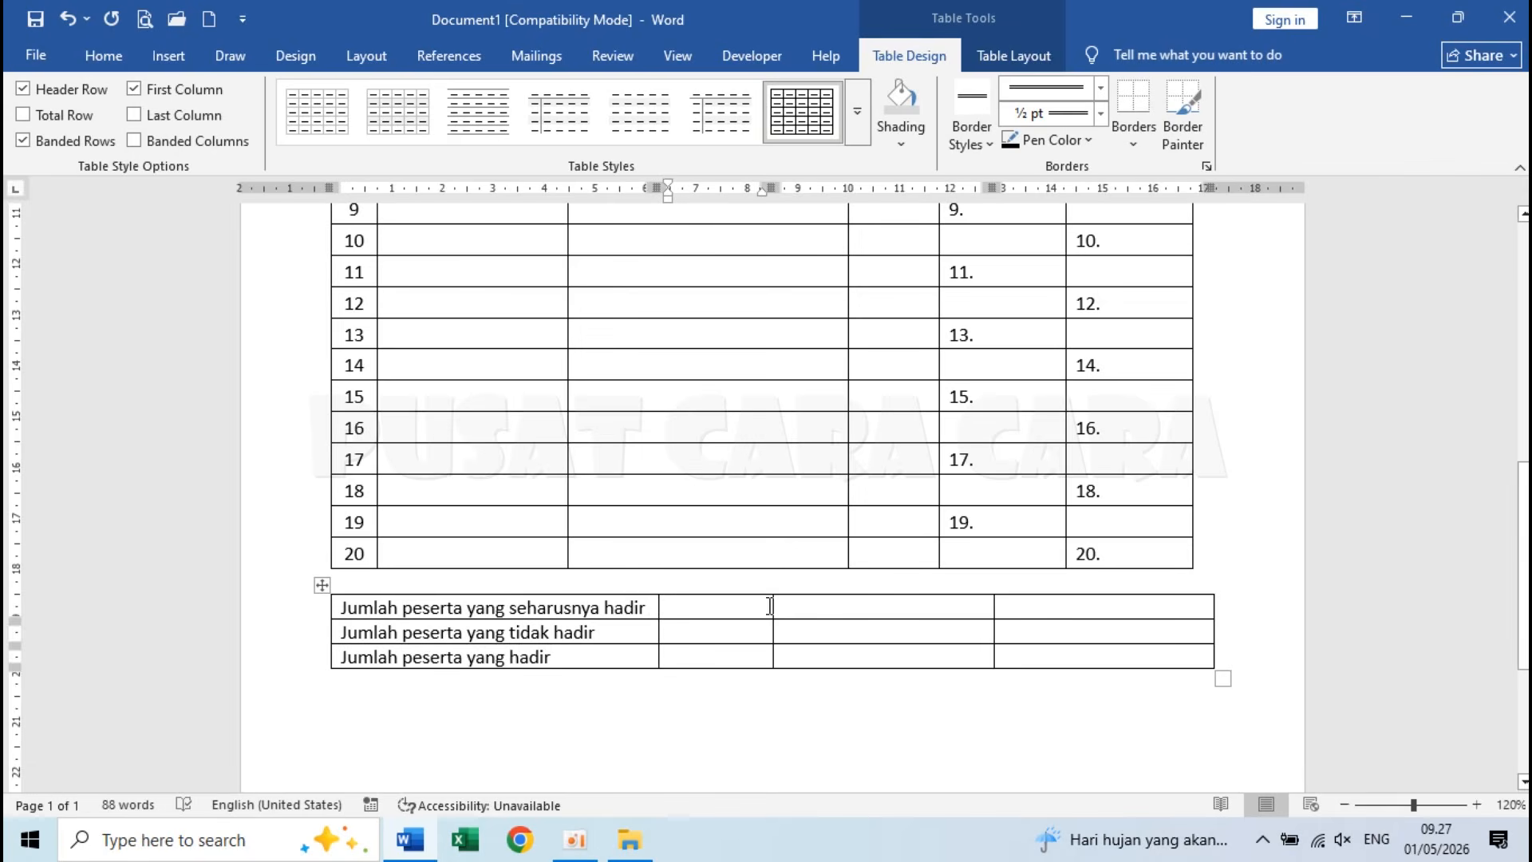
drag(771, 604, 684, 604)
click(676, 611)
key(Down)
text(:)
key(Down)
text(:)
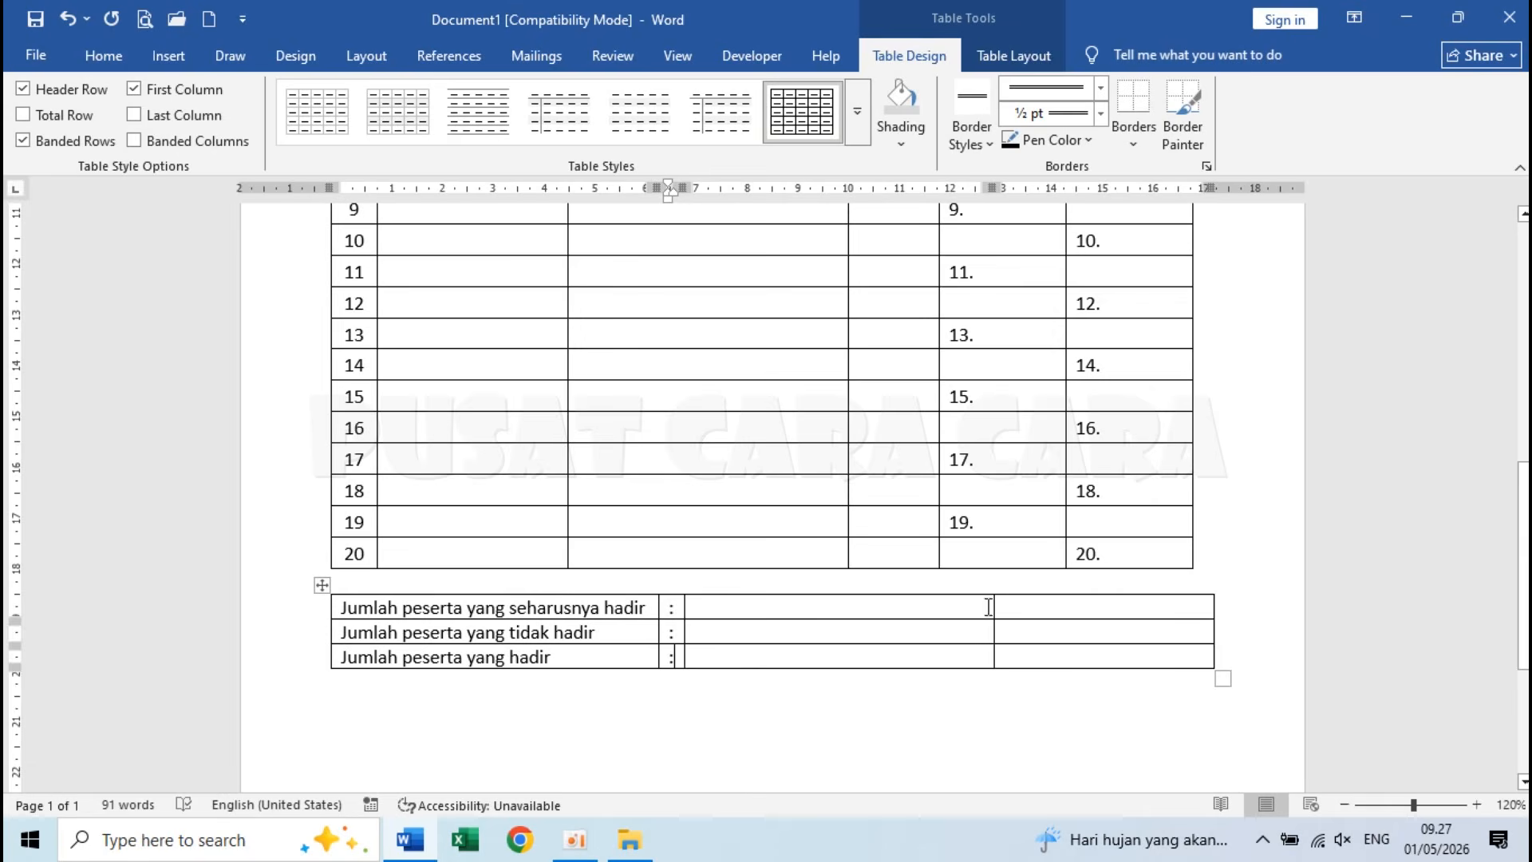
Step: Narrow the summary table's third column and fill each of its three cells with a short dotted line
drag(994, 609, 774, 621)
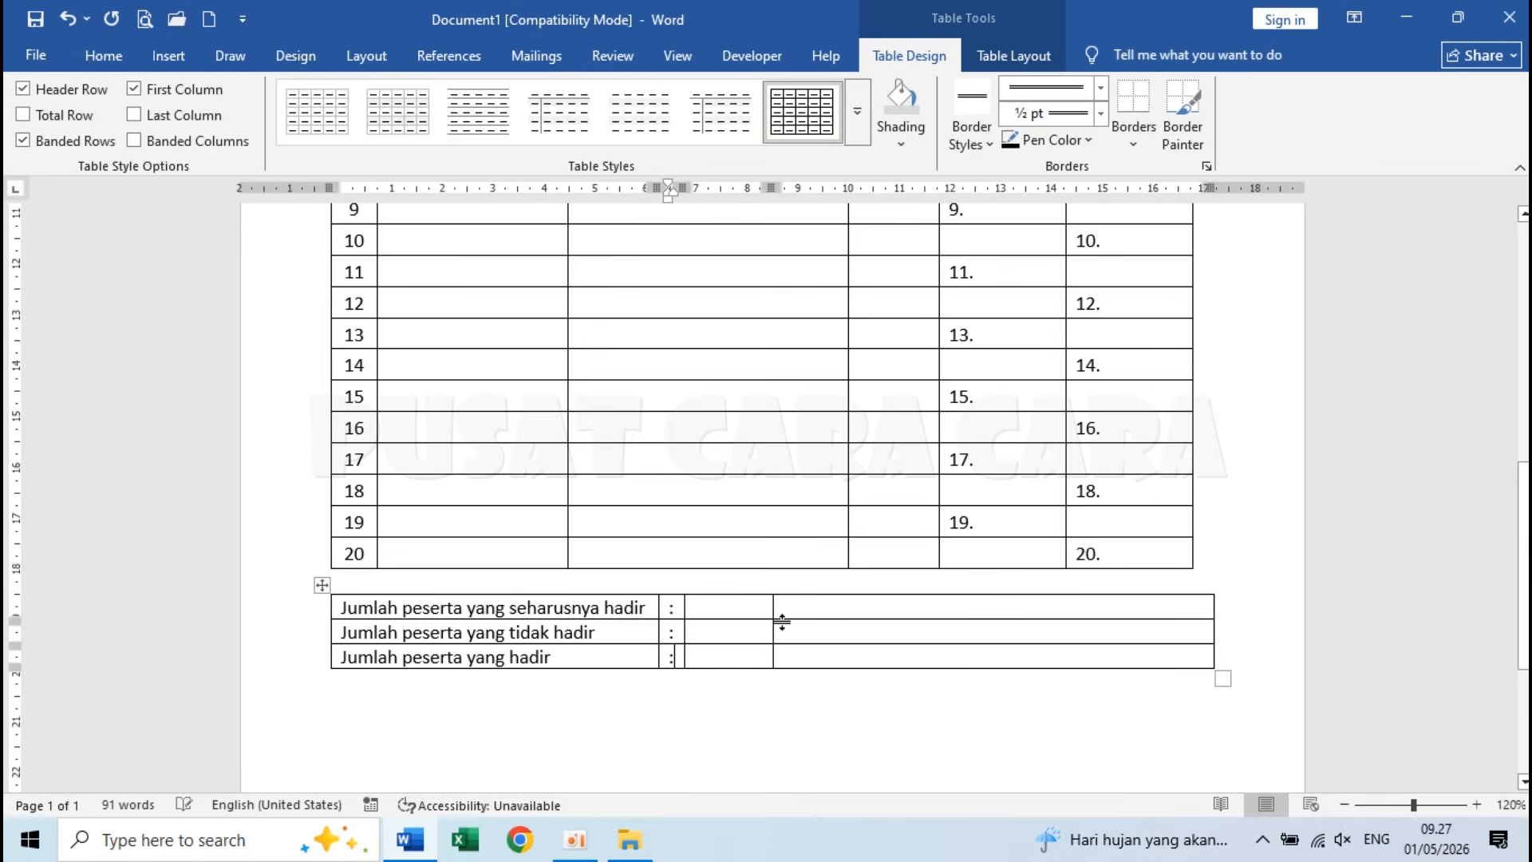
click(728, 614)
text(...............)
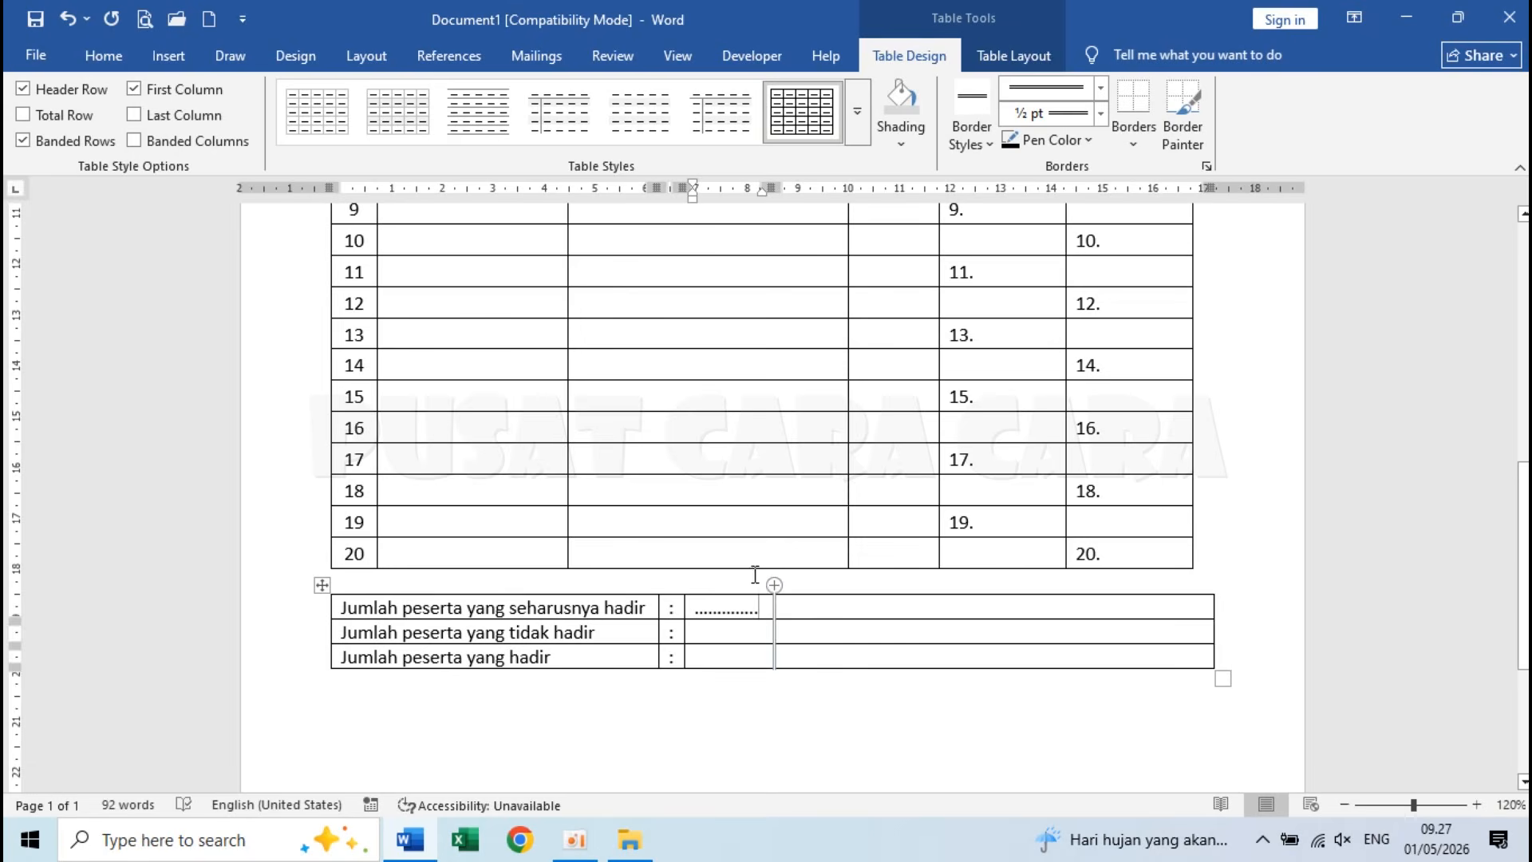
drag(773, 606, 769, 605)
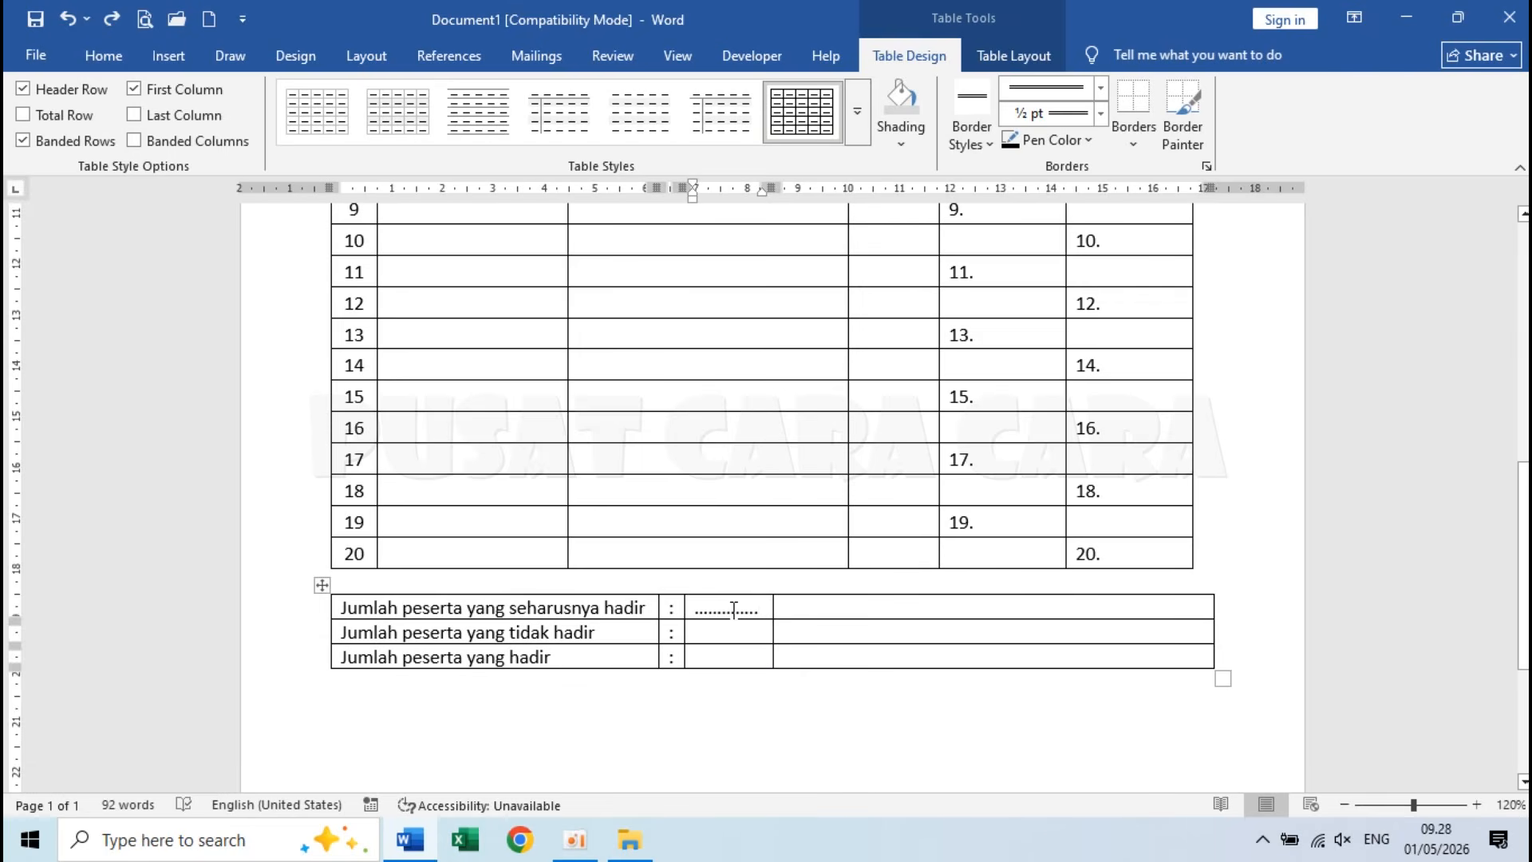
double_click(734, 610)
key(ctrl+c)
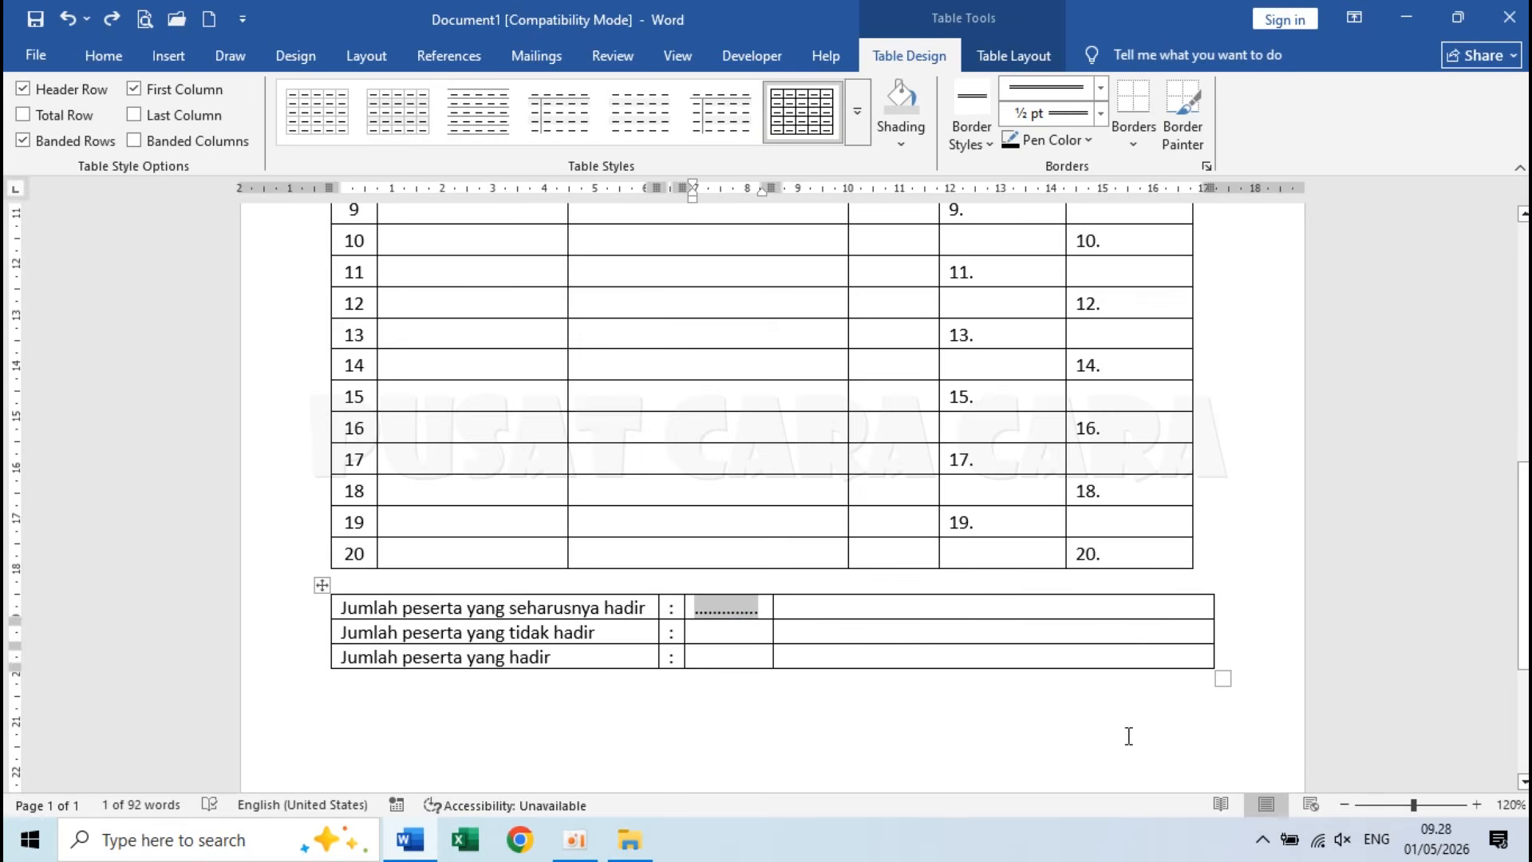
click(749, 632)
key(ctrl+v)
click(721, 659)
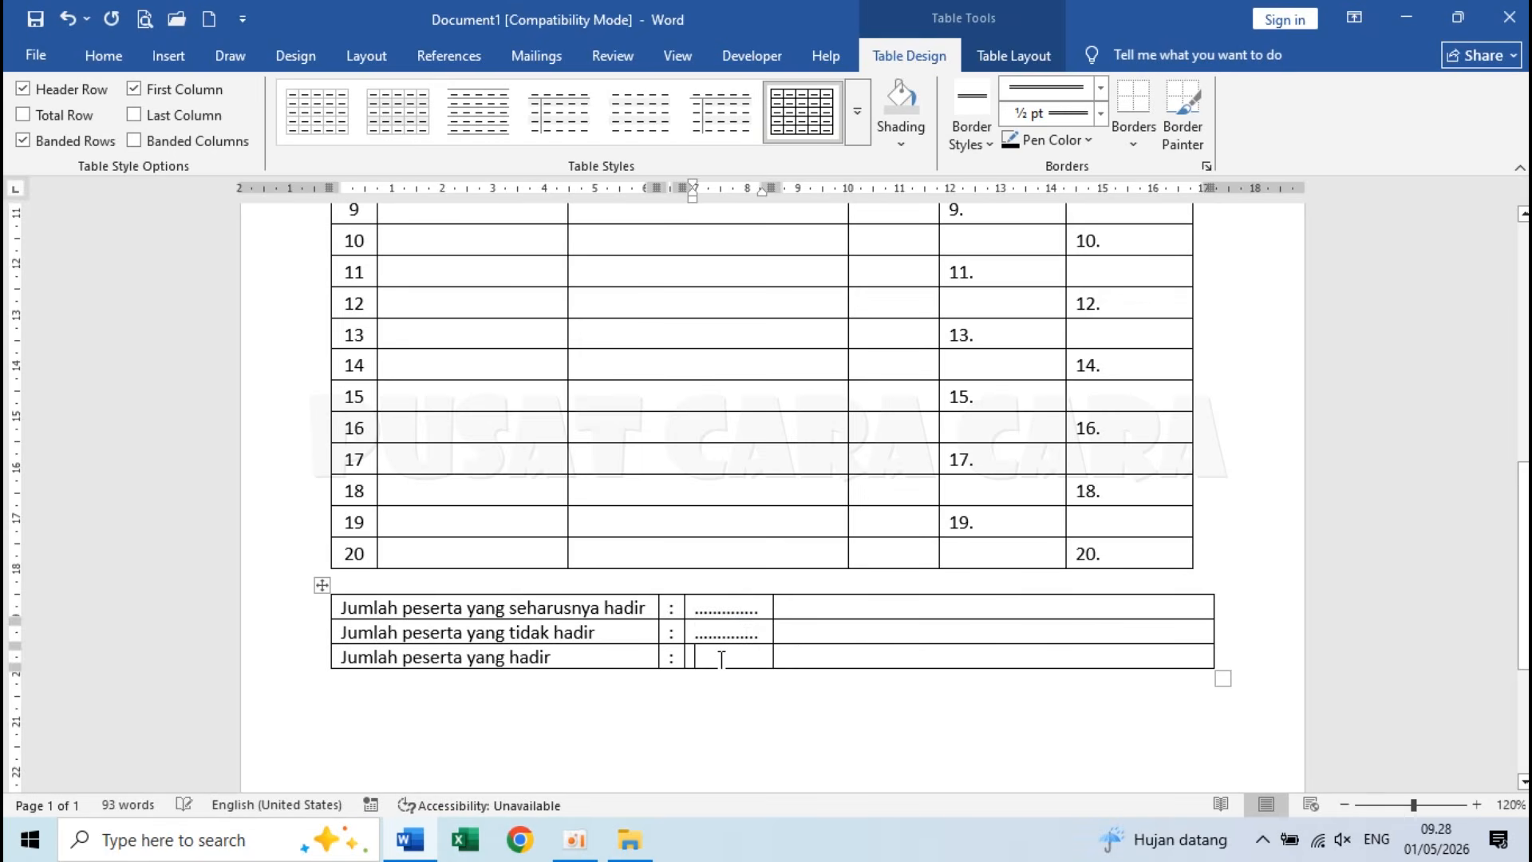
text(..............)
Step: Enter "orang" in the first two rows of the summary table's last column, correcting the first row's initial to lowercase
click(788, 608)
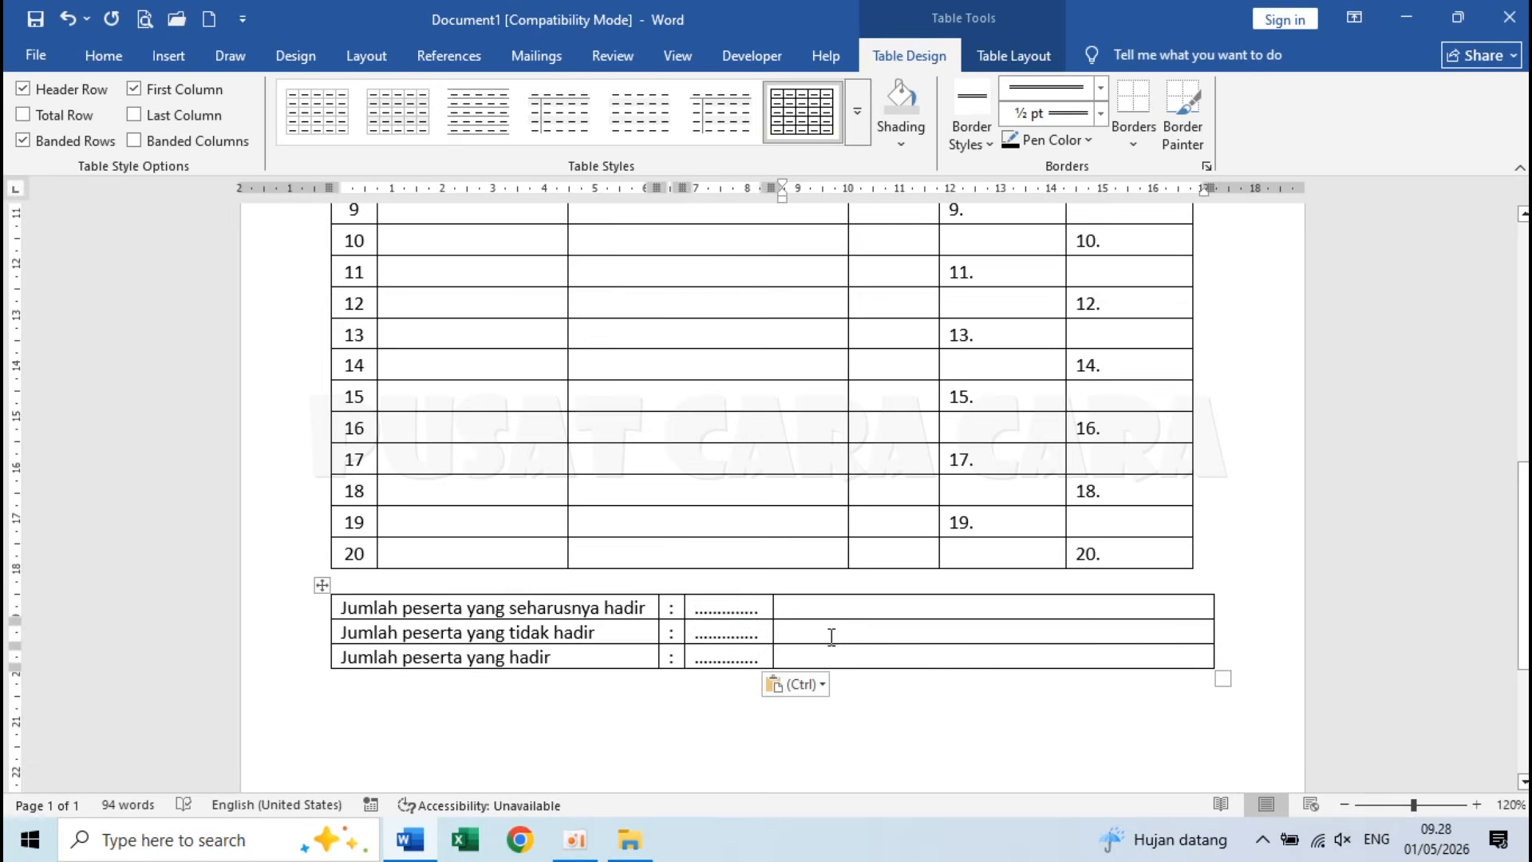
text(orang)
key(Down)
text(orang)
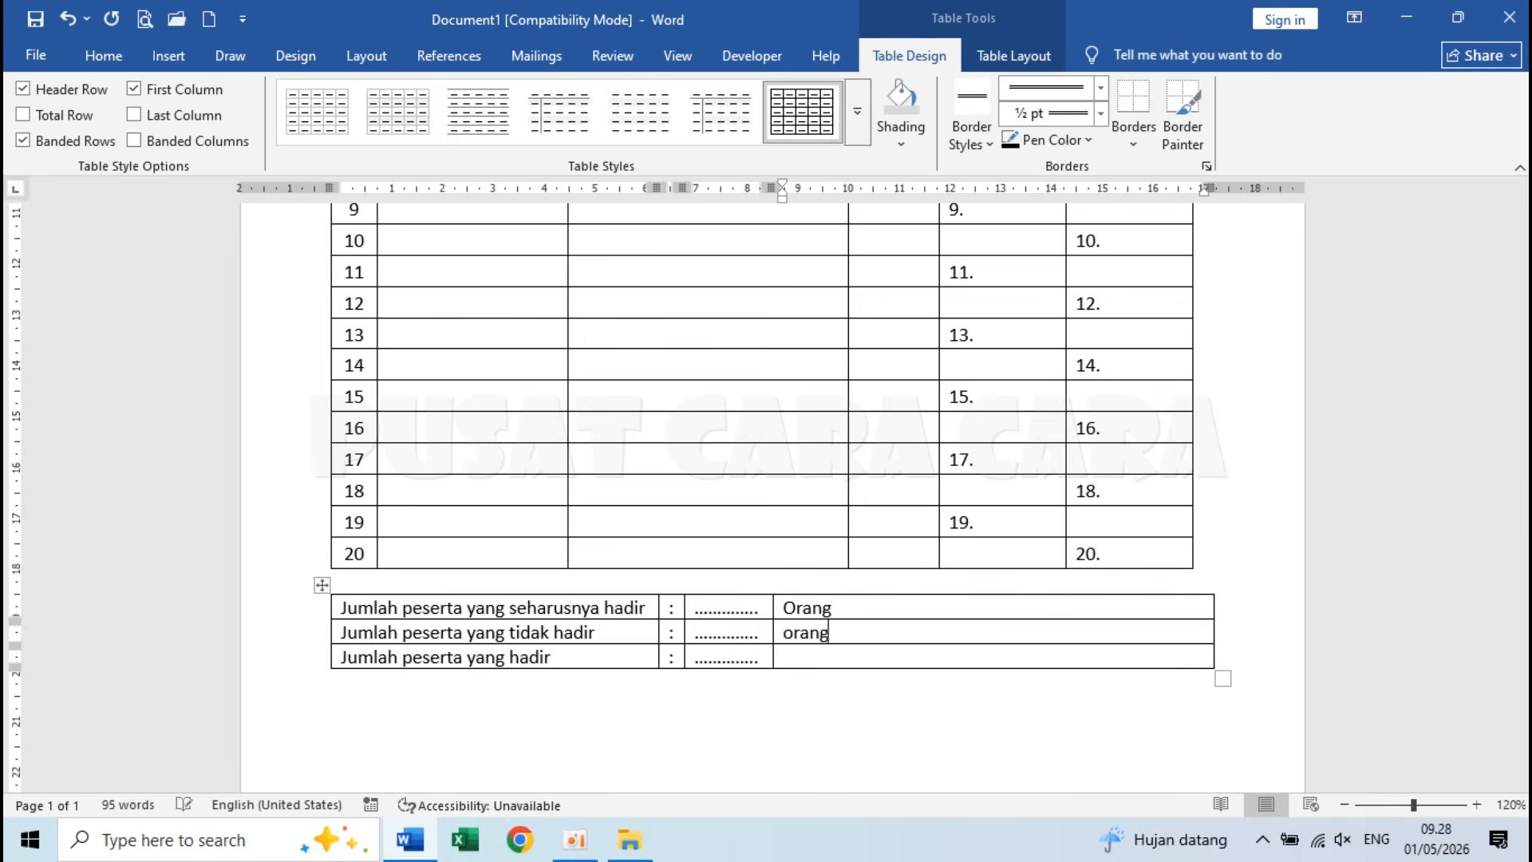
key(Up)
click(796, 608)
key(BackSpace)
text(o)
Step: Copy the lowercase "orang" from the first row into the two cells below and narrow the last column to fit the word
key(shift+End)
key(shift+Left)
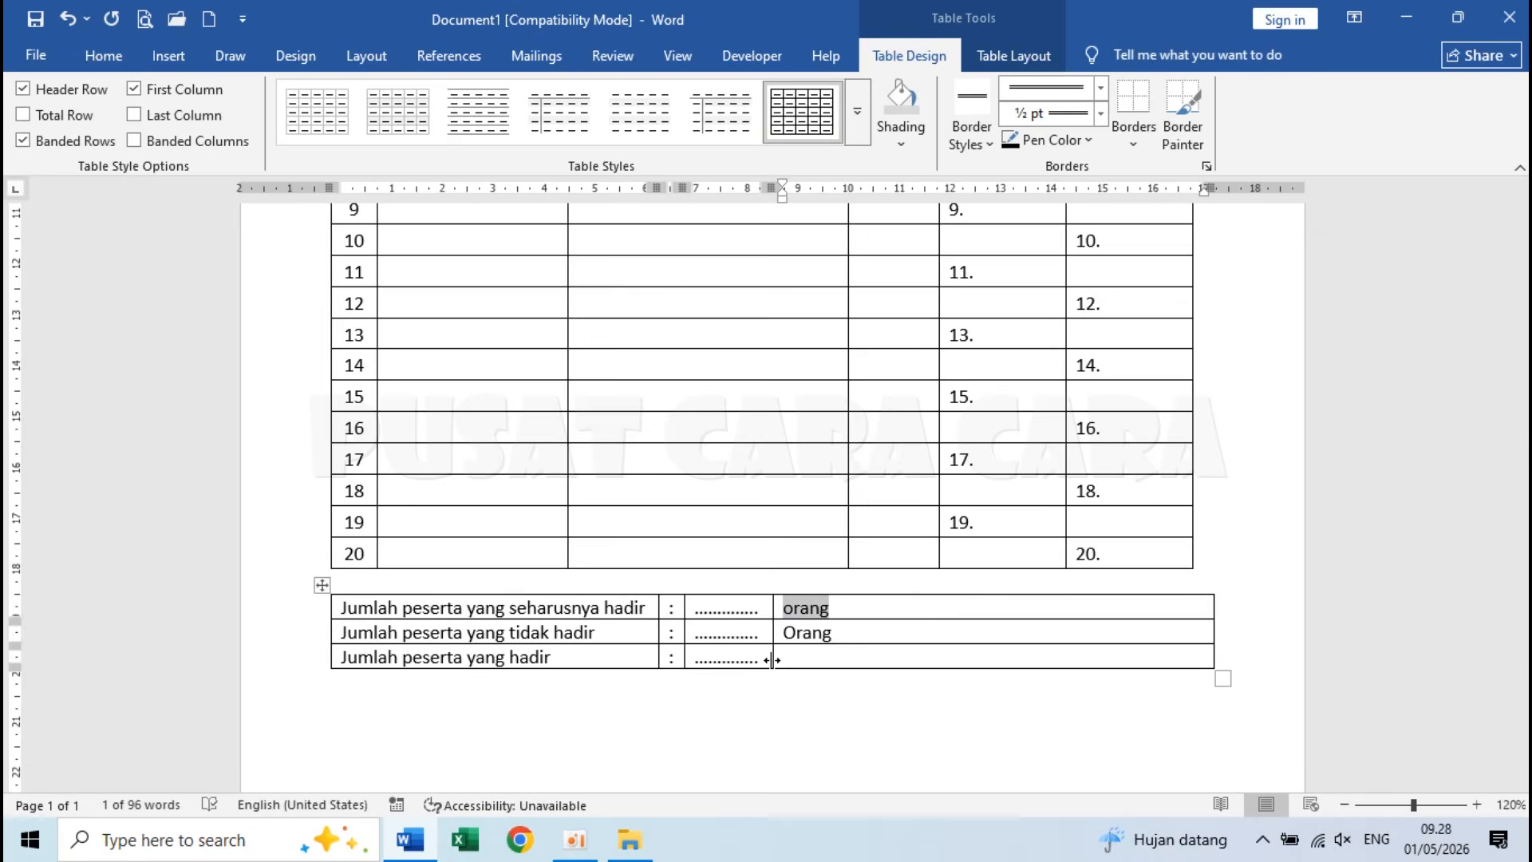
mouse_move(820, 617)
key(ctrl+c)
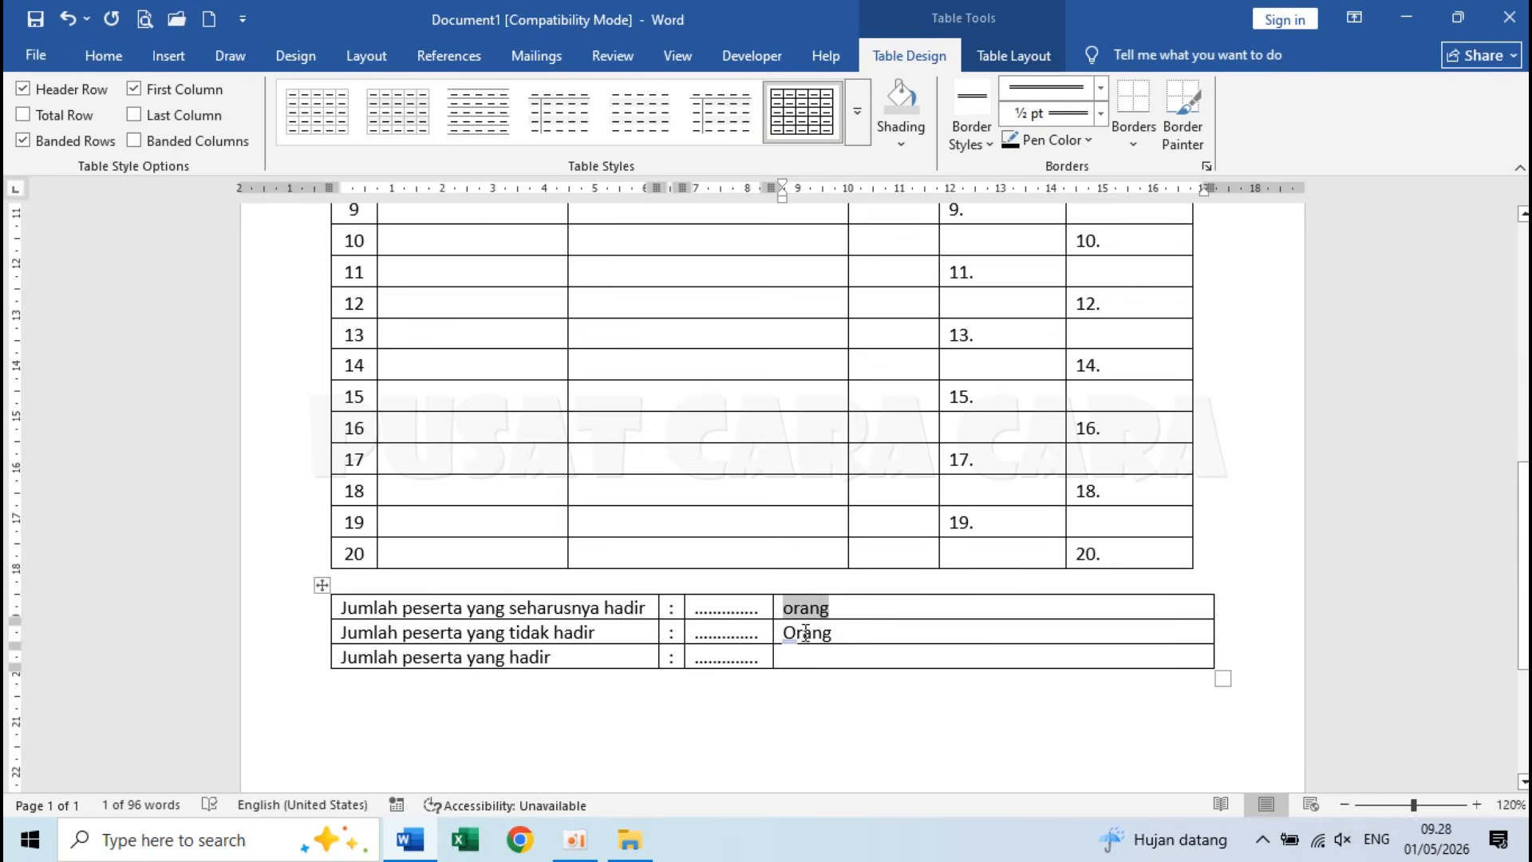
double_click(806, 633)
key(BackSpace)
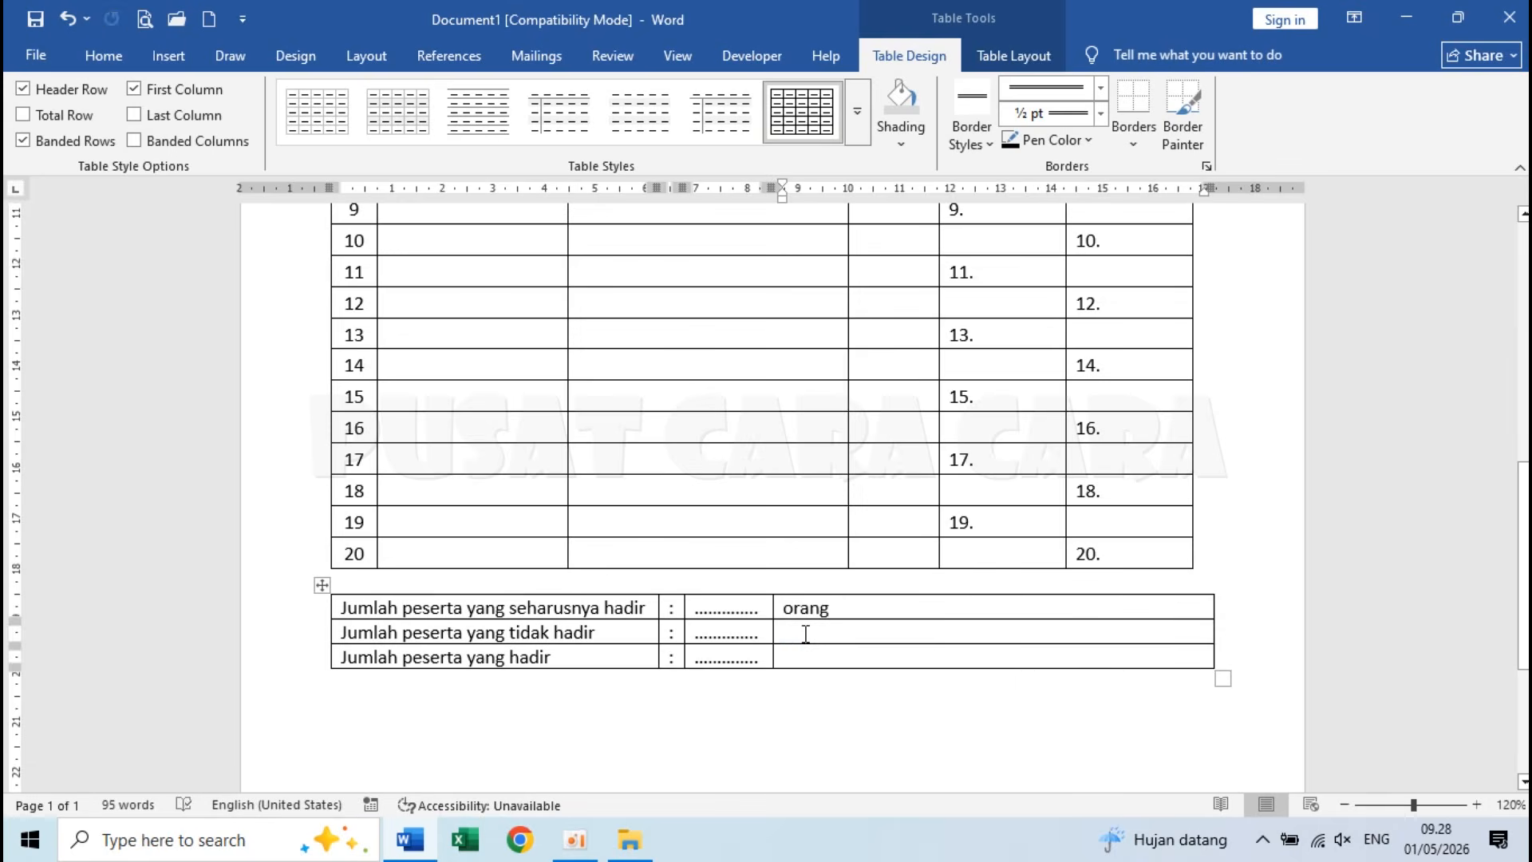
key(ctrl+v)
key(ctrl+v)
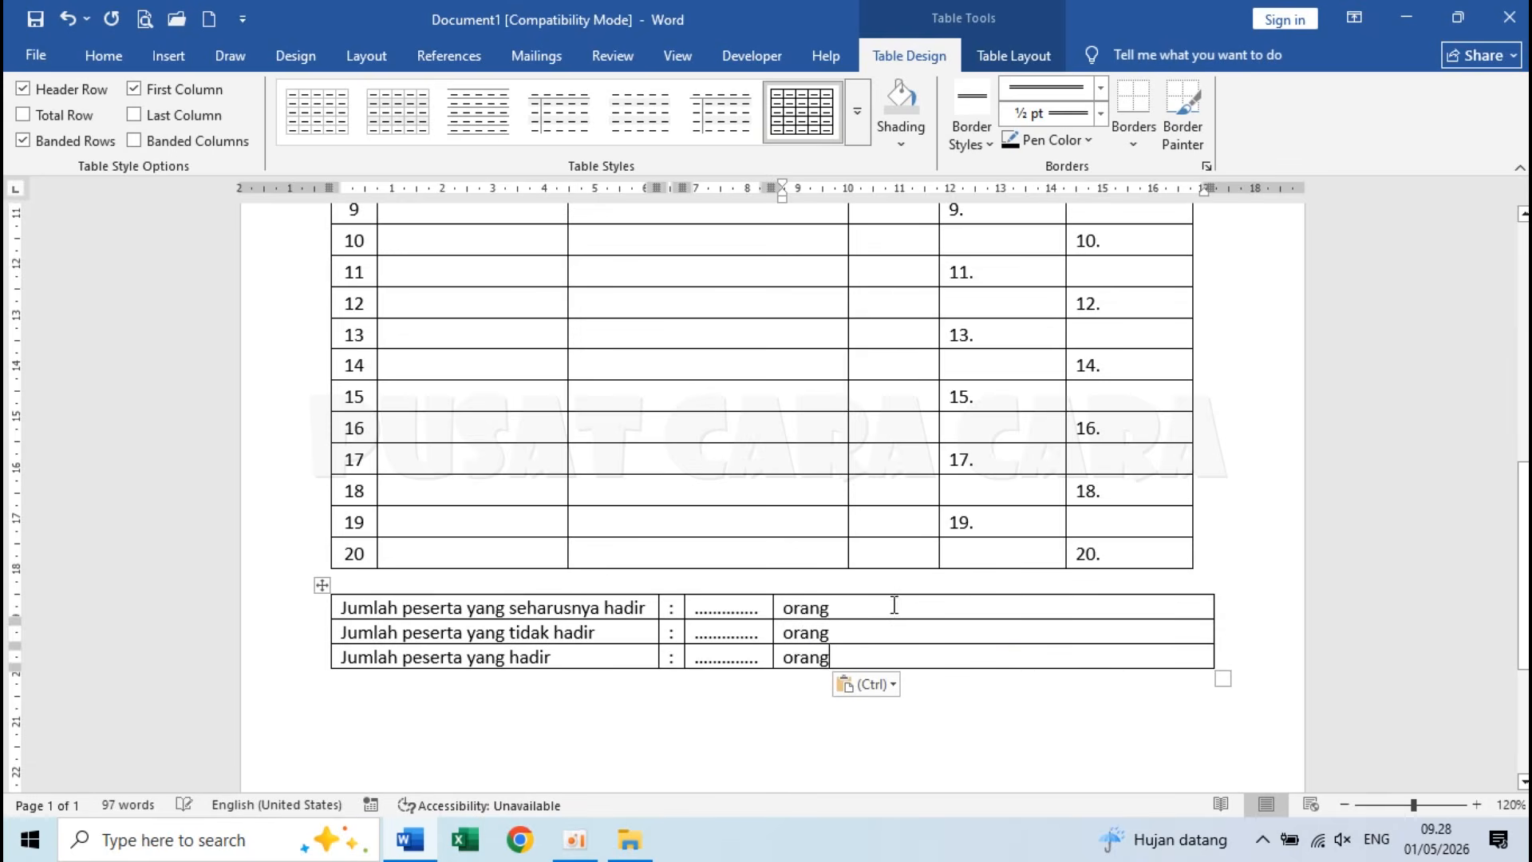
drag(1214, 605, 840, 627)
click(888, 693)
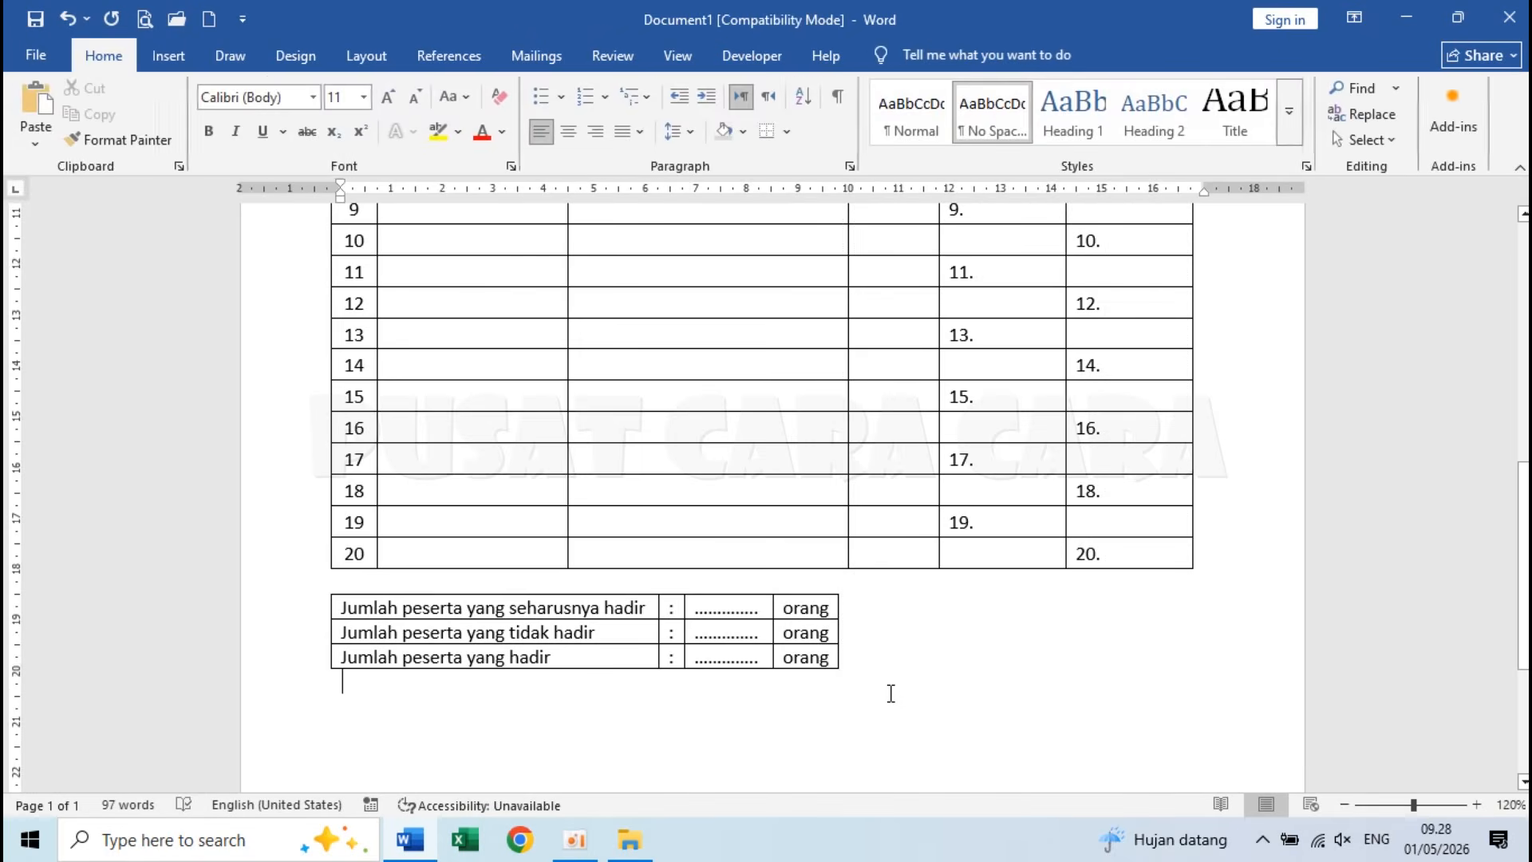
Step: Add a blank line below the summary table and insert a new table with three columns and one row
scroll(888, 693, down, 1)
scroll(888, 692, down, 5)
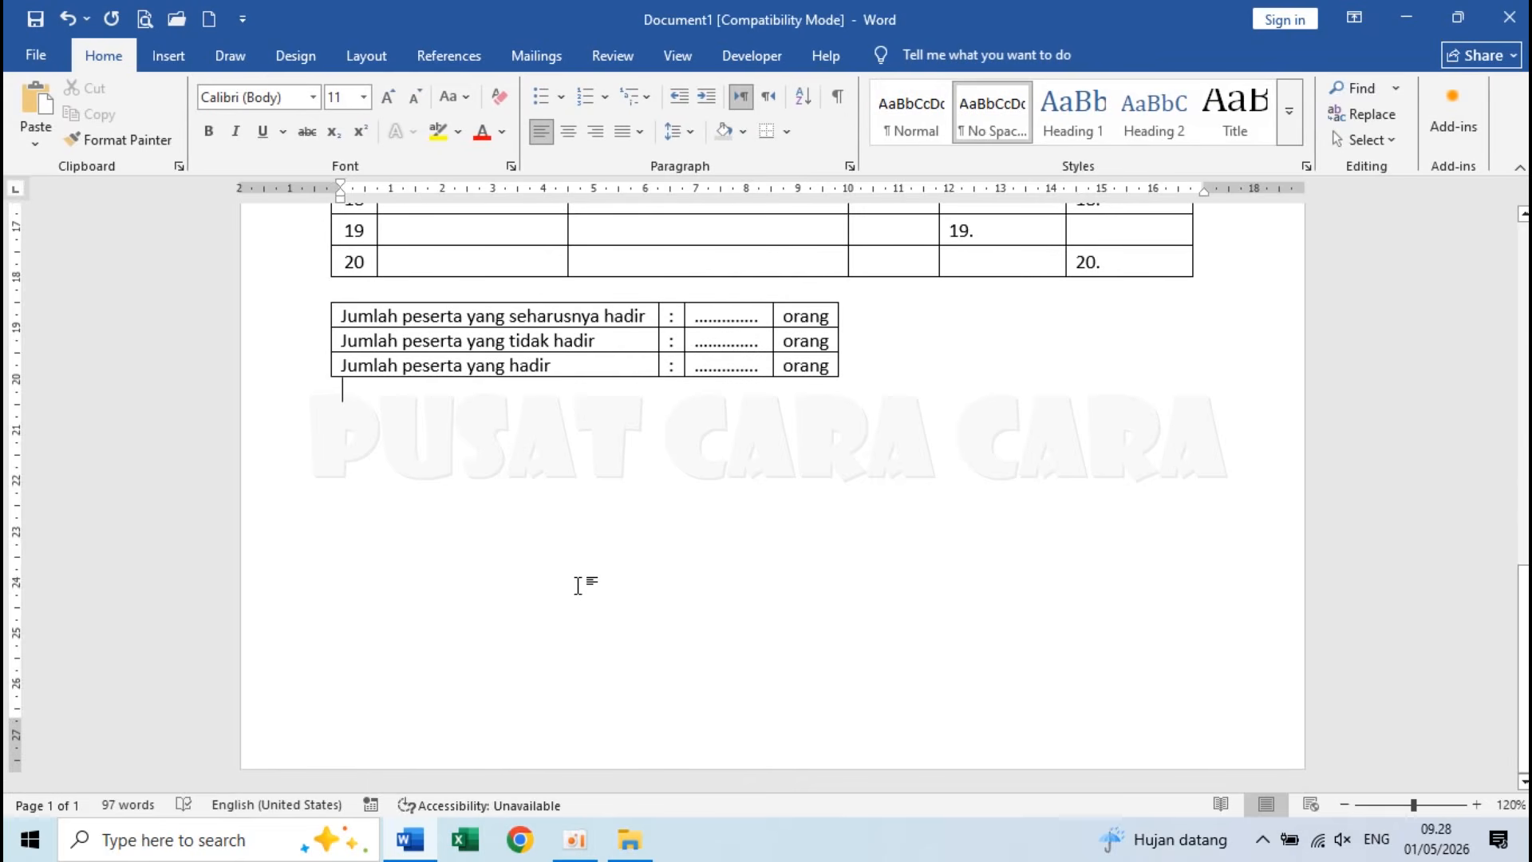
click(431, 391)
key(Return)
click(162, 57)
click(171, 109)
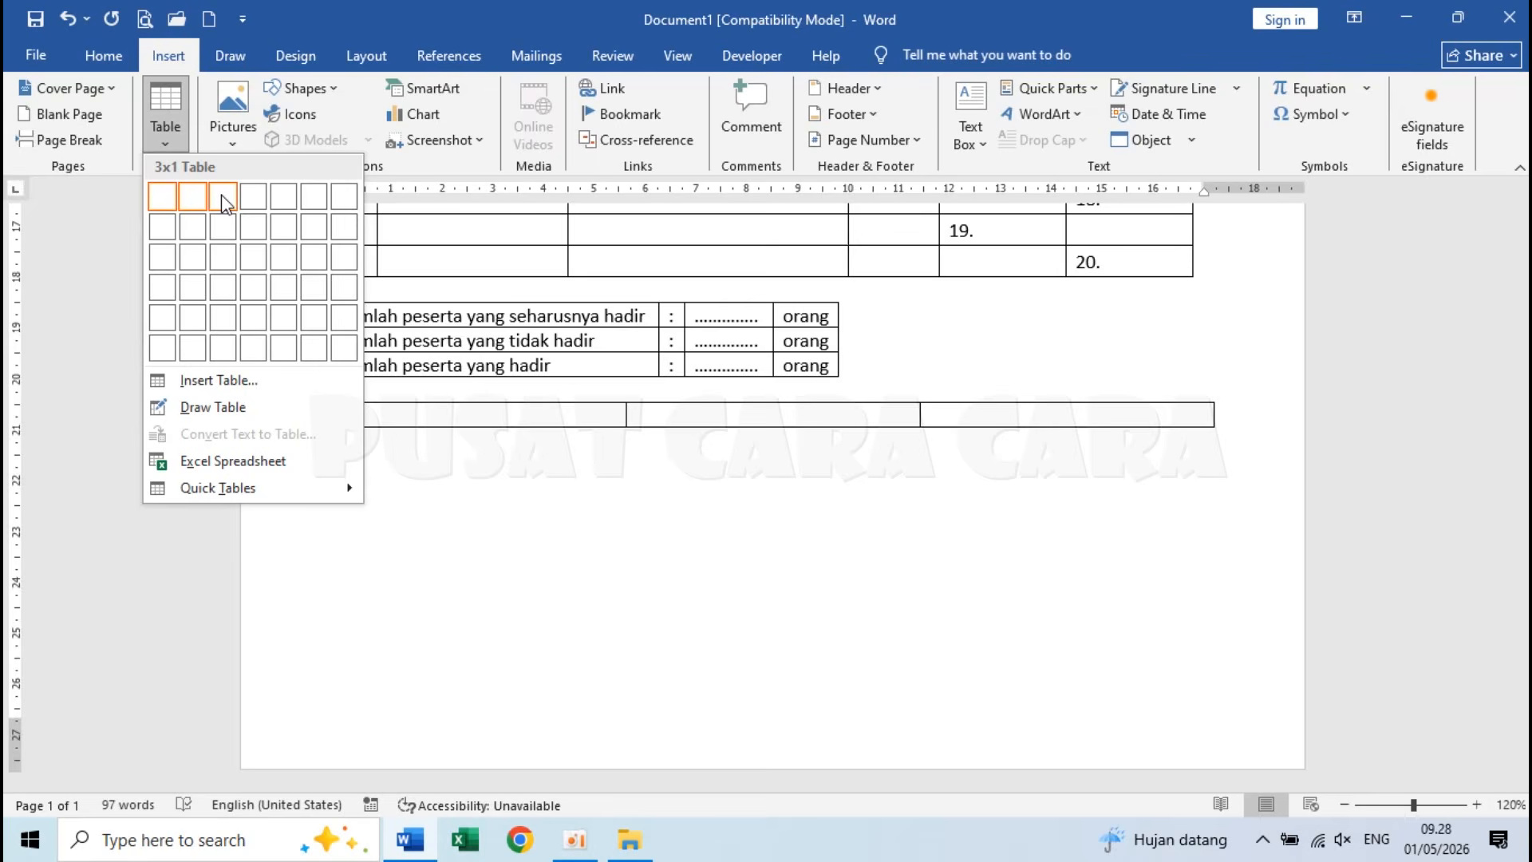
key(Escape)
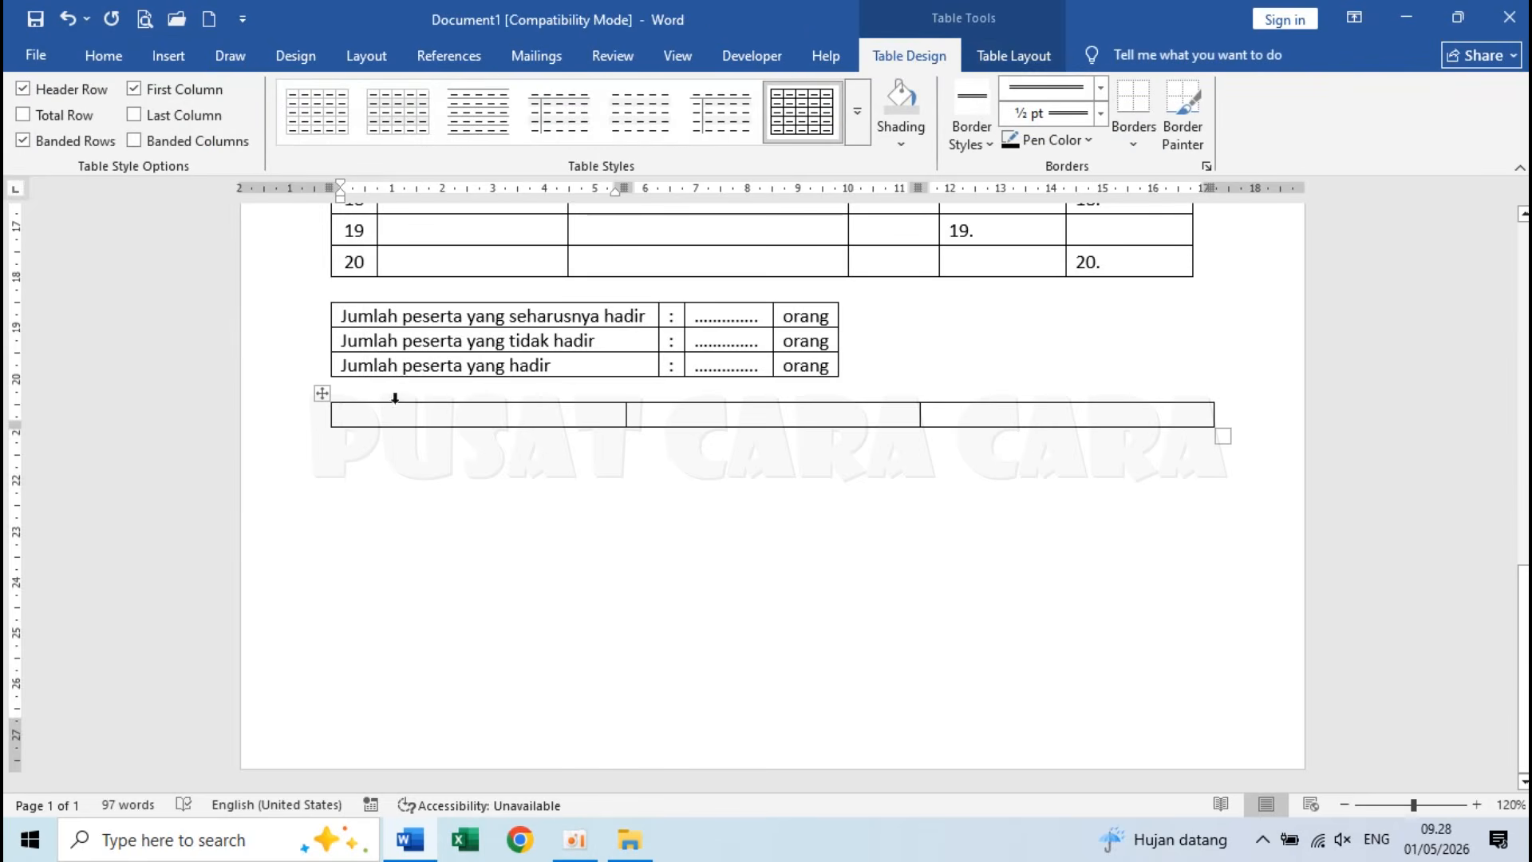
Step: Enter "Pengawas 1," in the new table's first cell and "Pengawas 2," in its third cell
text(Pen)
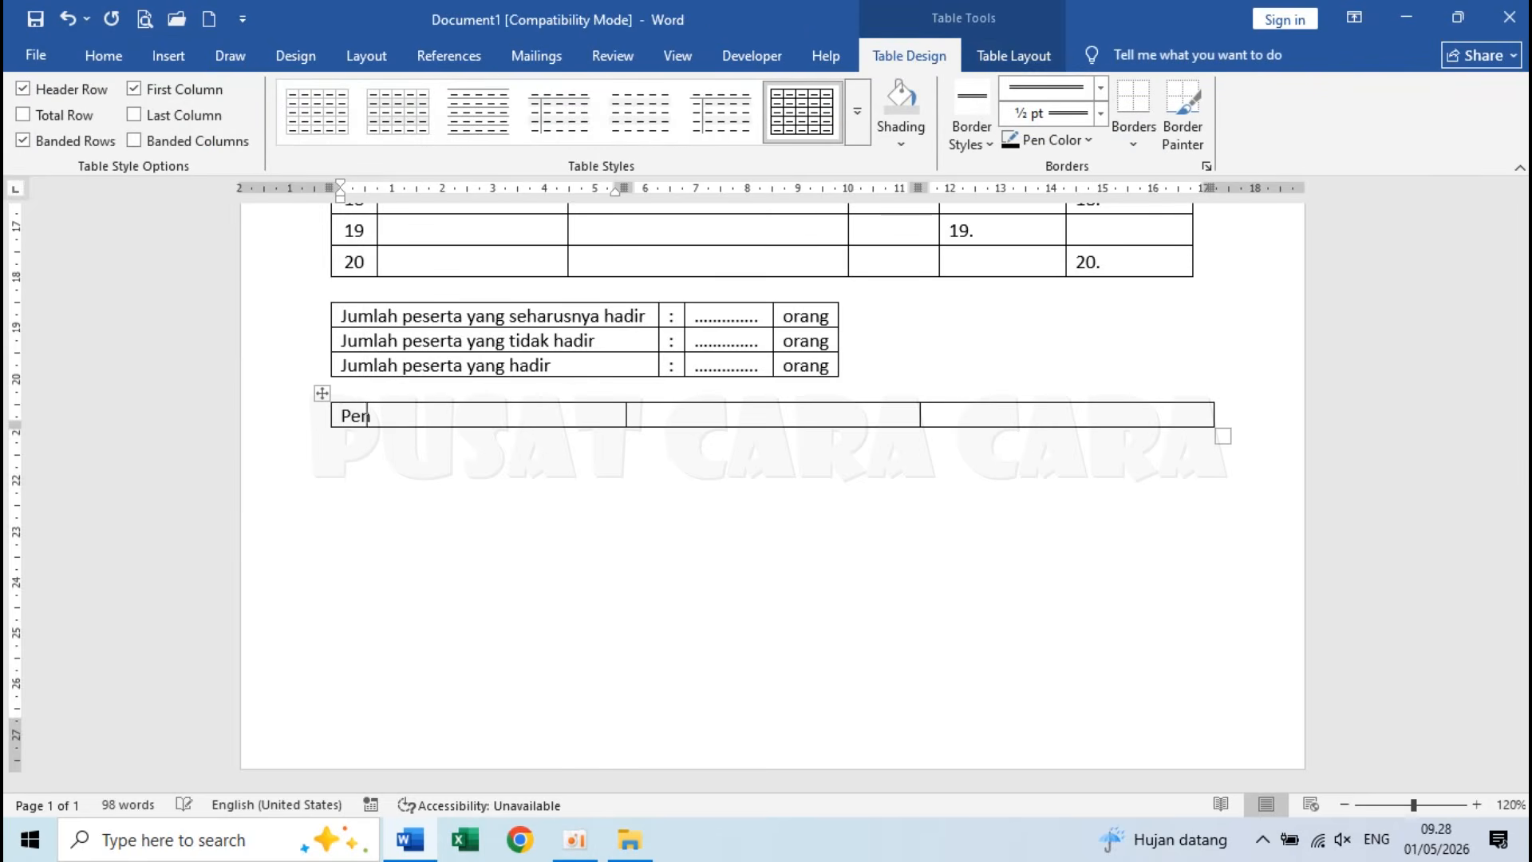
text(gawas 1,)
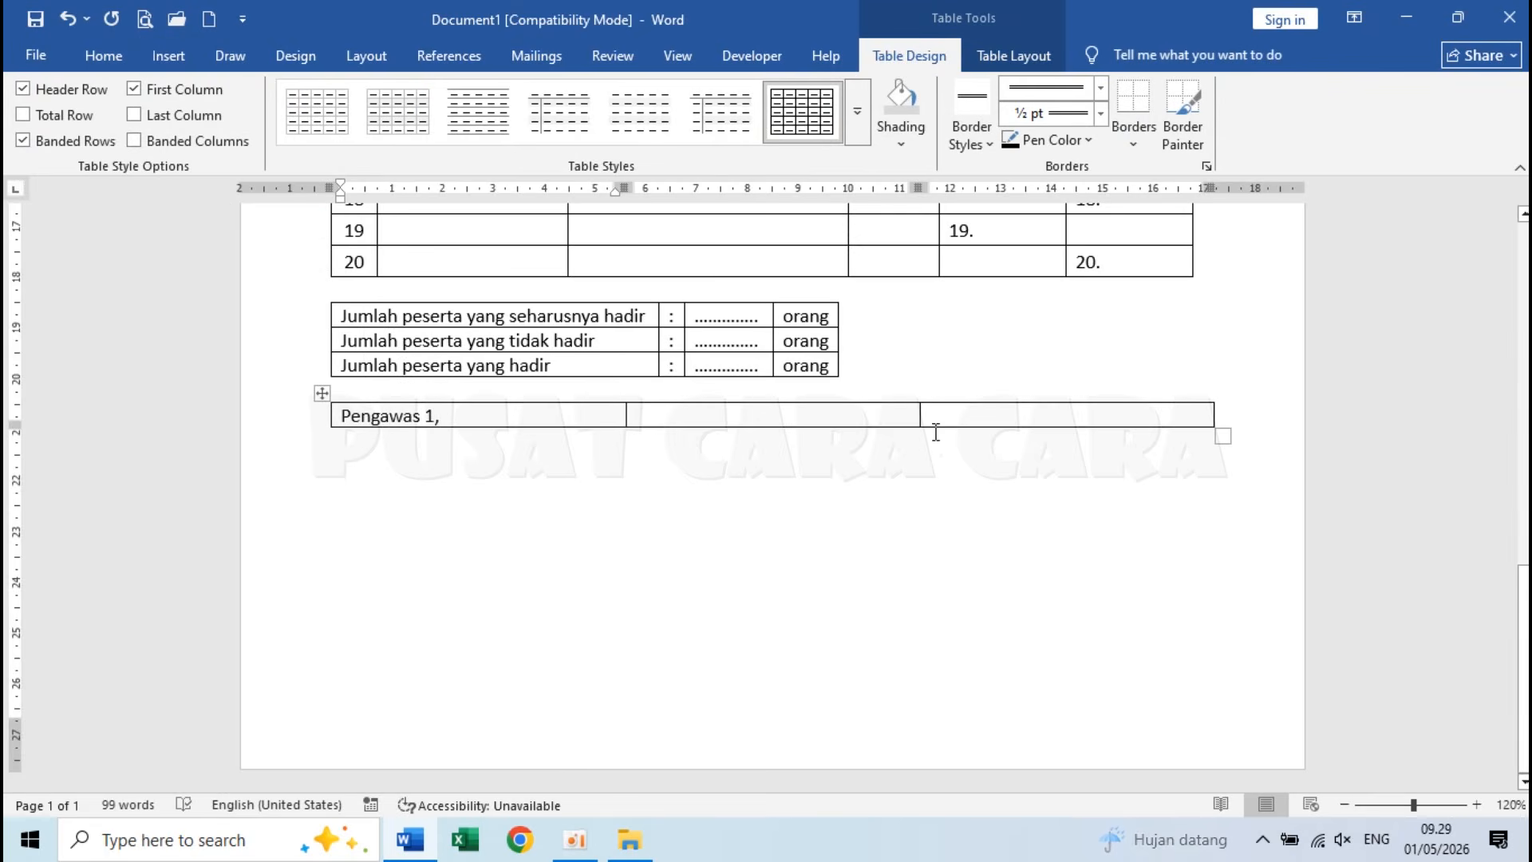
click(989, 418)
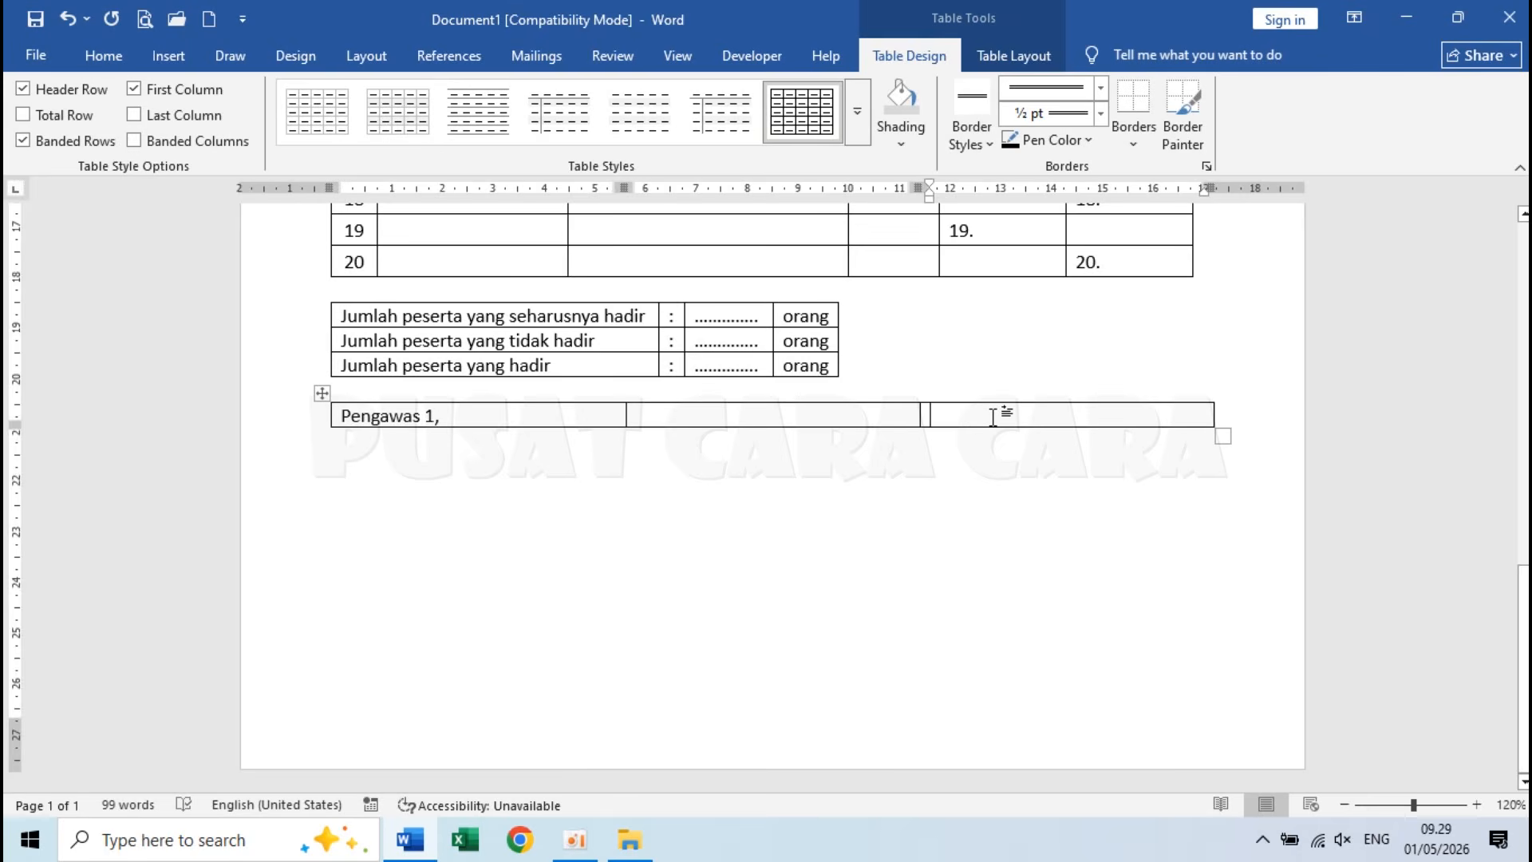
text(P)
key(BackSpace)
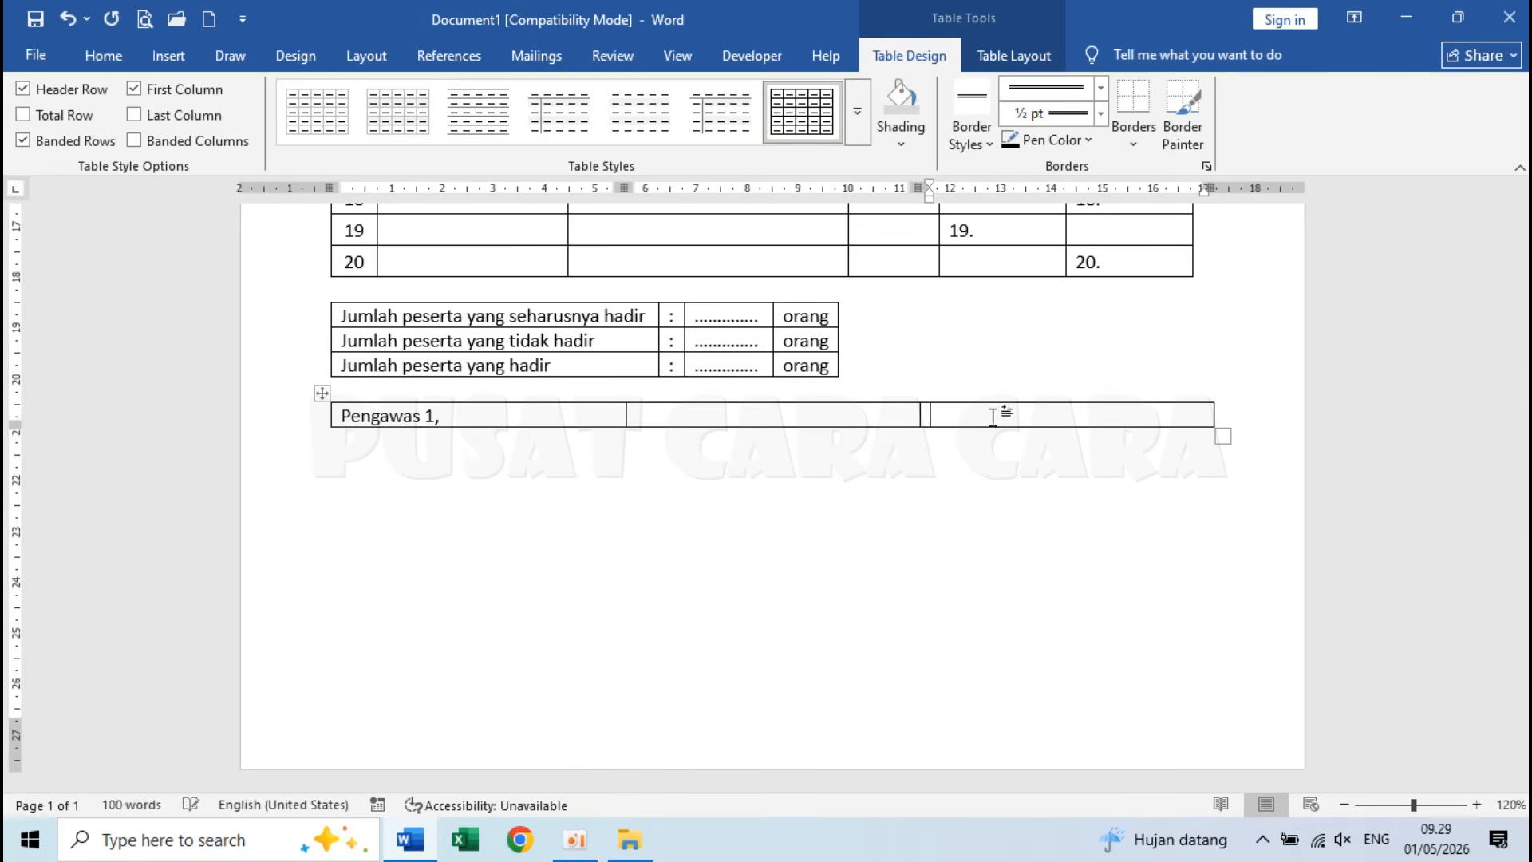
text(Pengawas 2,)
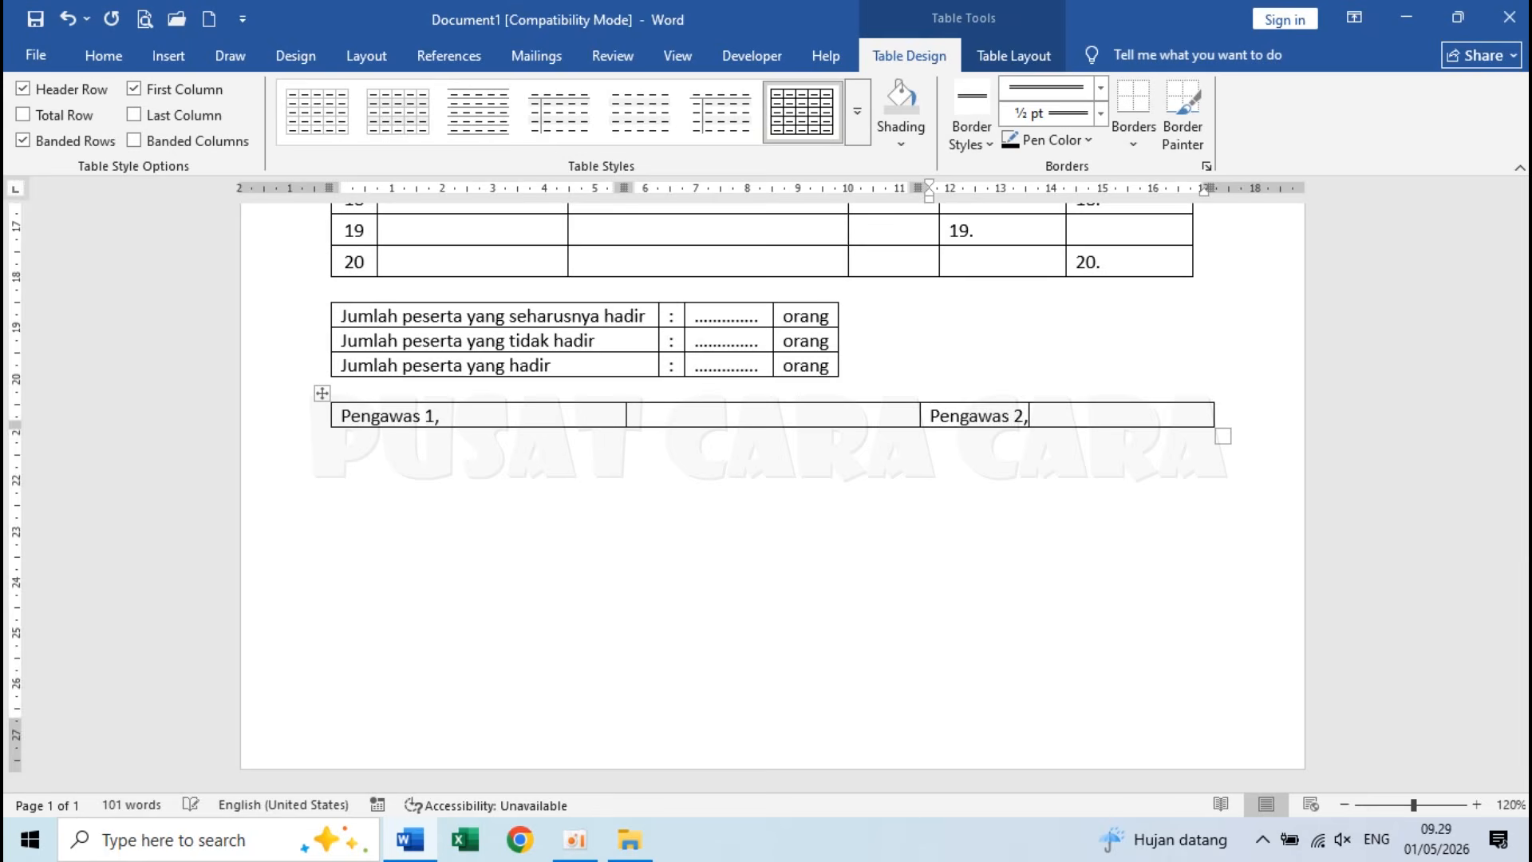
Step: Under "Pengawas 1,", leave blank lines for a signature, then add a plain underscore line and a dotted "NIP" line beneath it
click(498, 419)
key(Return)
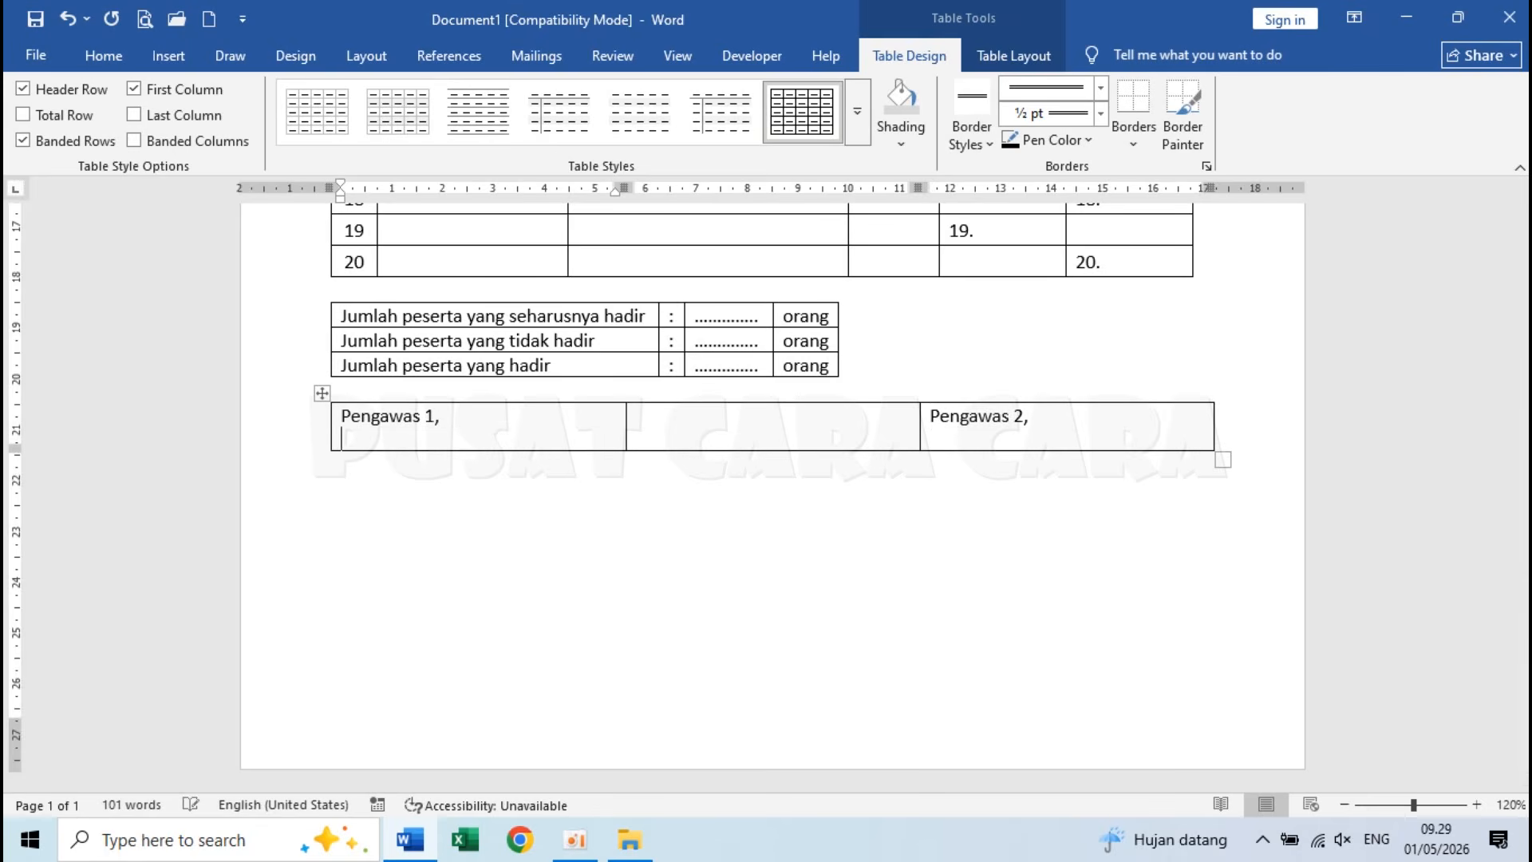
key(Return)
key(Return)
key(Return)
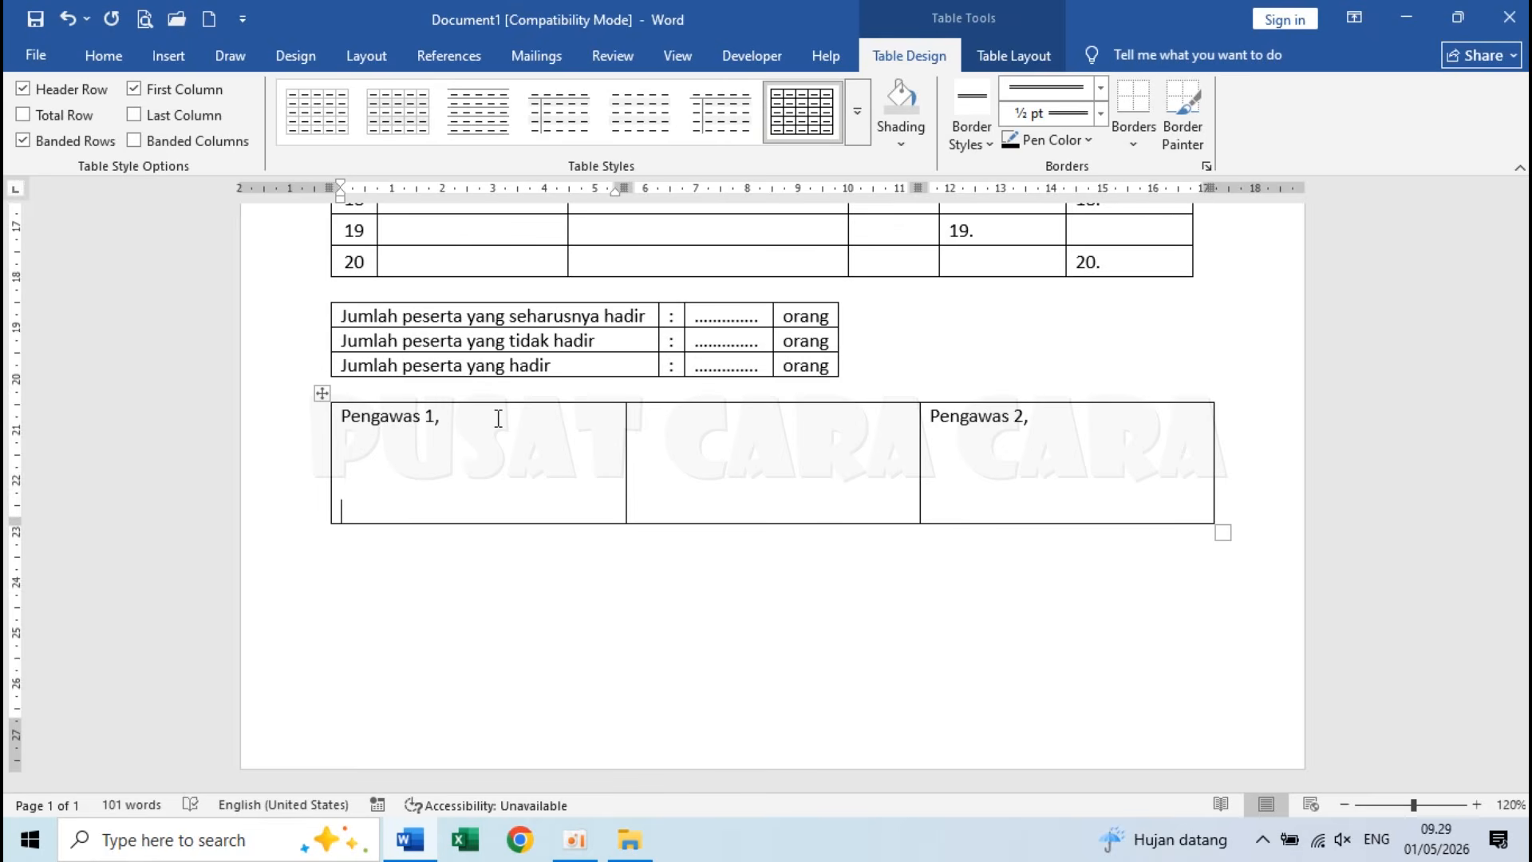
text(______________________)
key(Return)
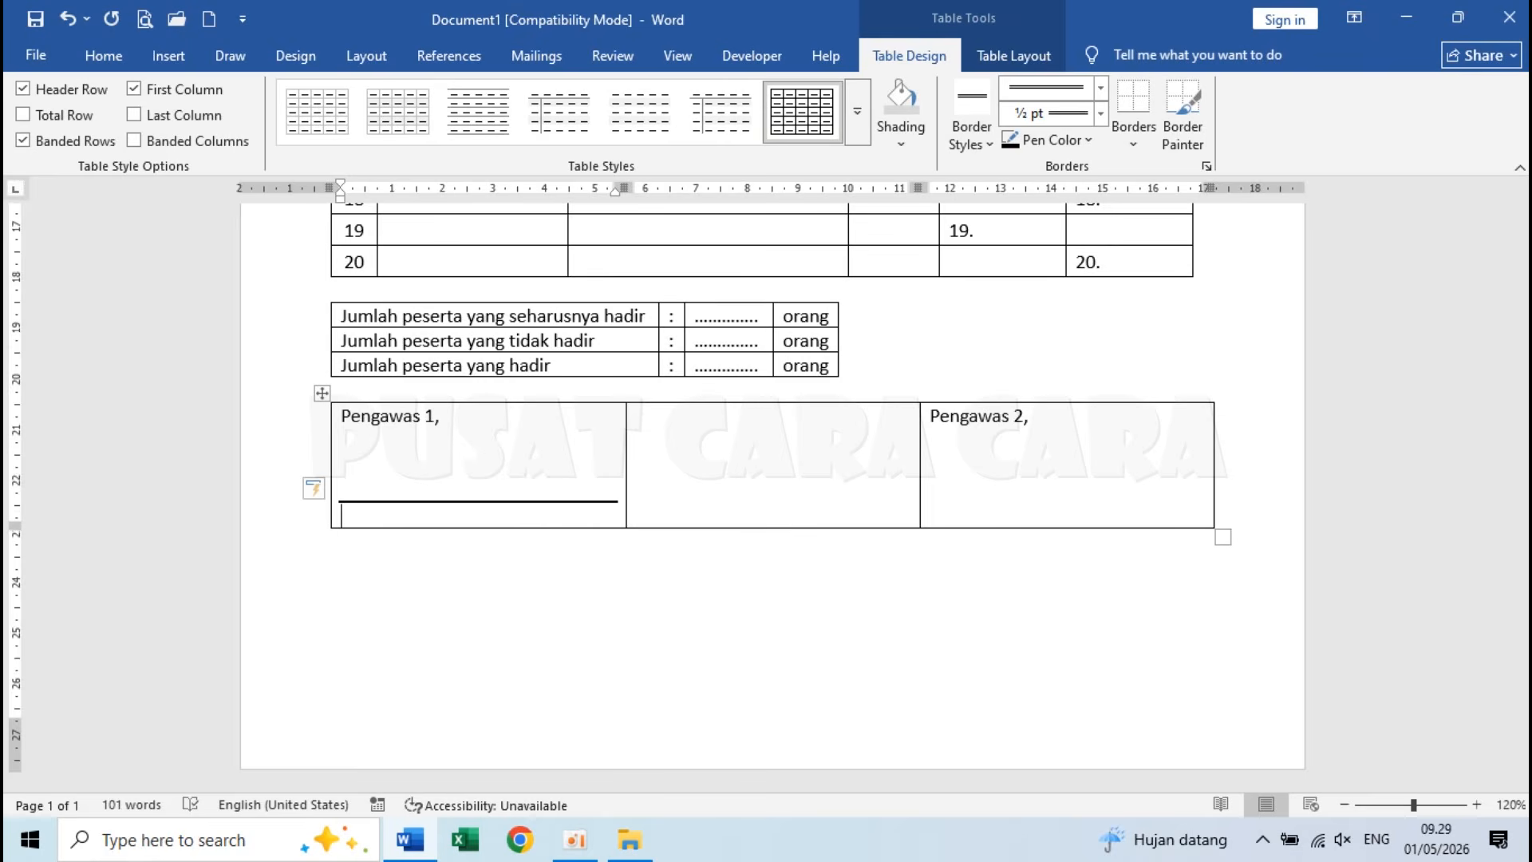
key(ctrl+z)
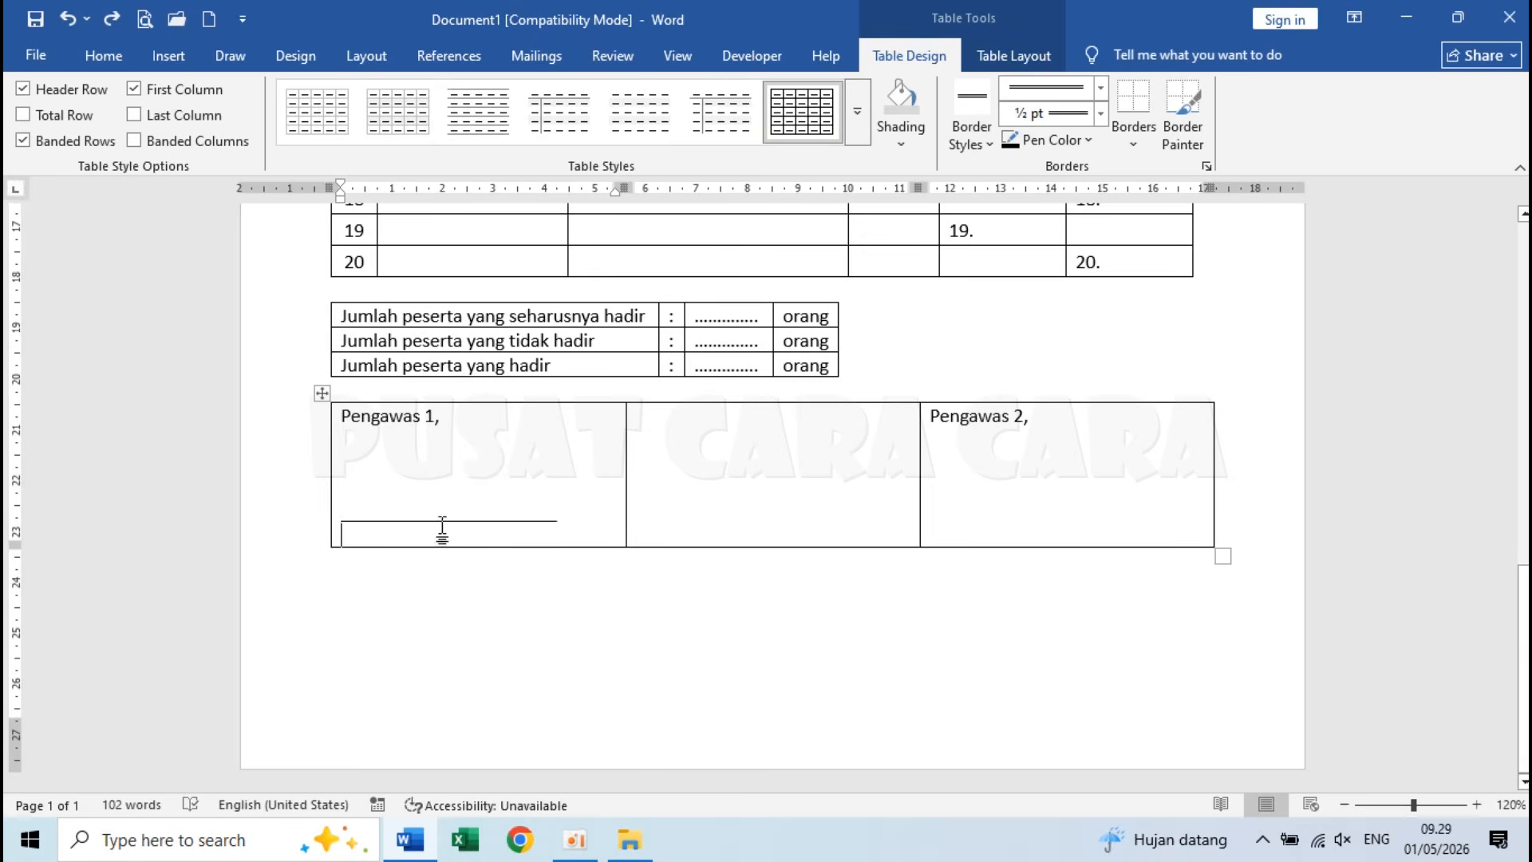
text(NIP)
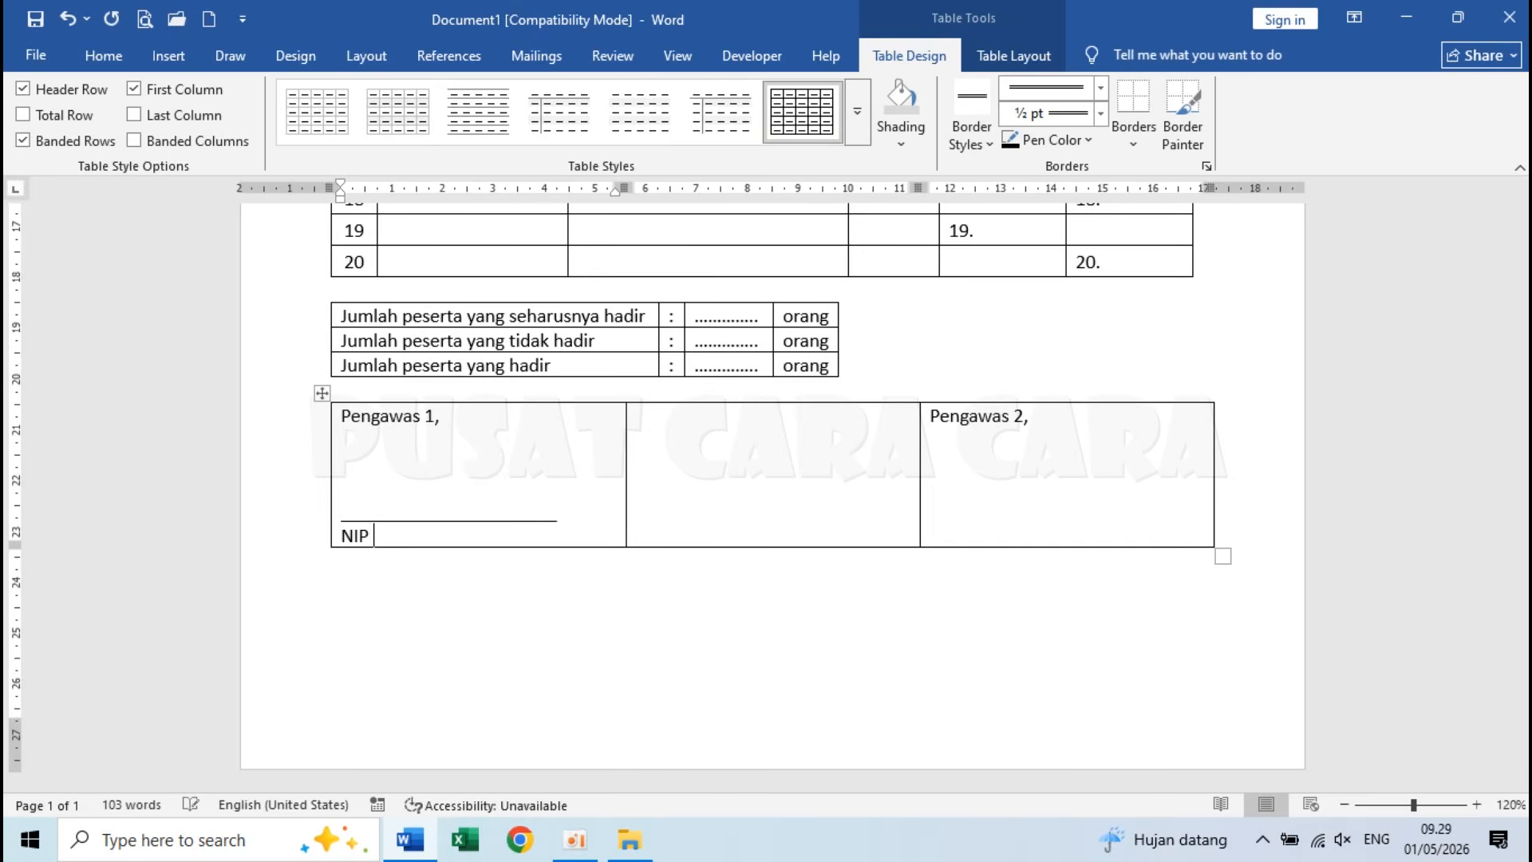
text( ...................................)
Step: Center the text in all cells of the Pengawas signature table
drag(370, 420, 1007, 484)
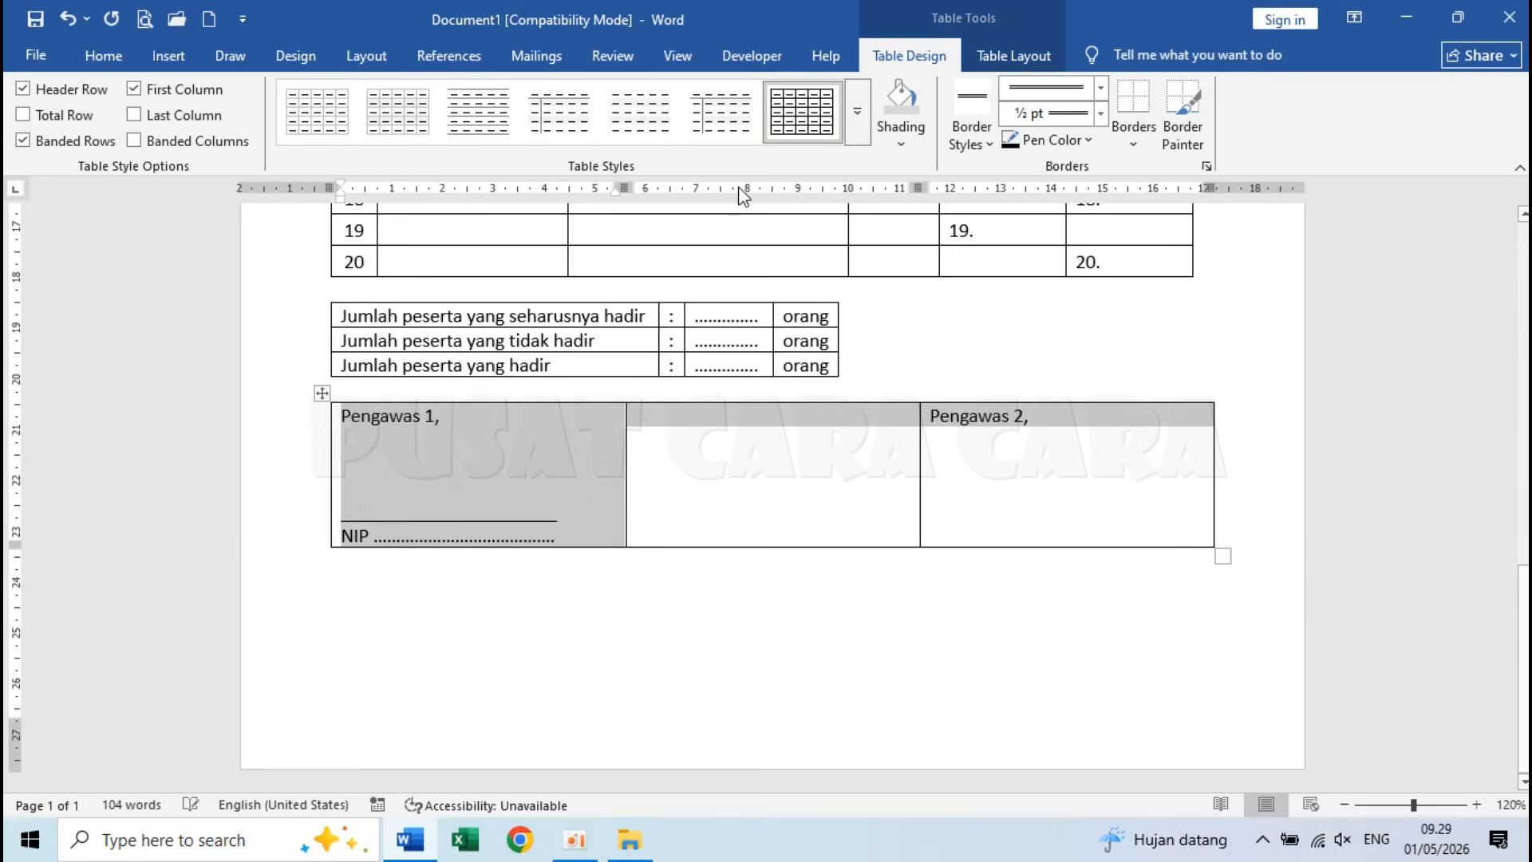
click(96, 57)
click(568, 131)
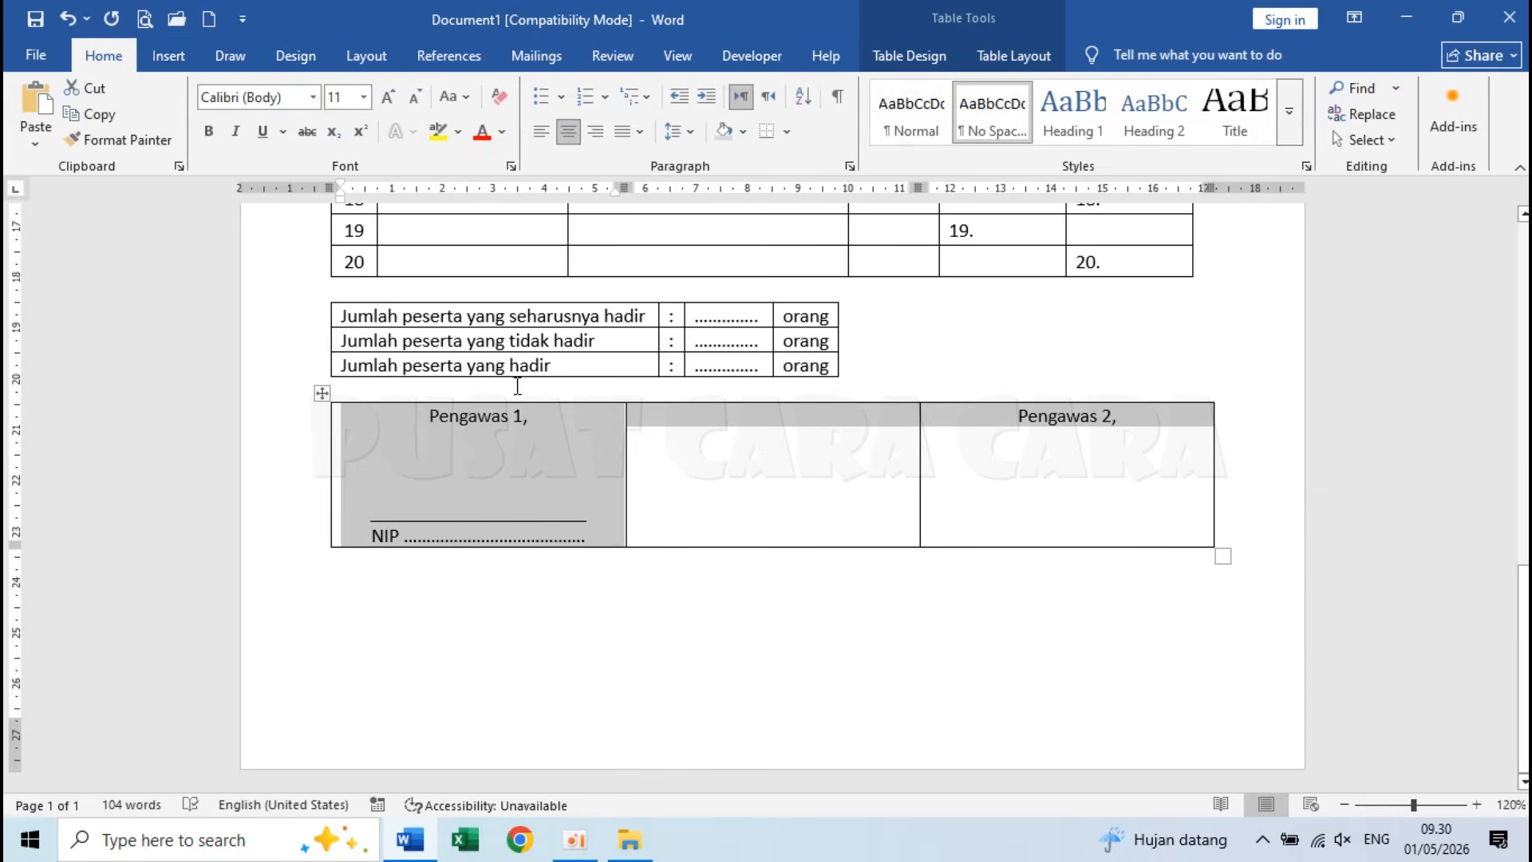
Step: Lengthen the signature line under "Pengawas 1," and extend the dots after "NIP" toward the same width
click(472, 525)
click(713, 431)
click(586, 517)
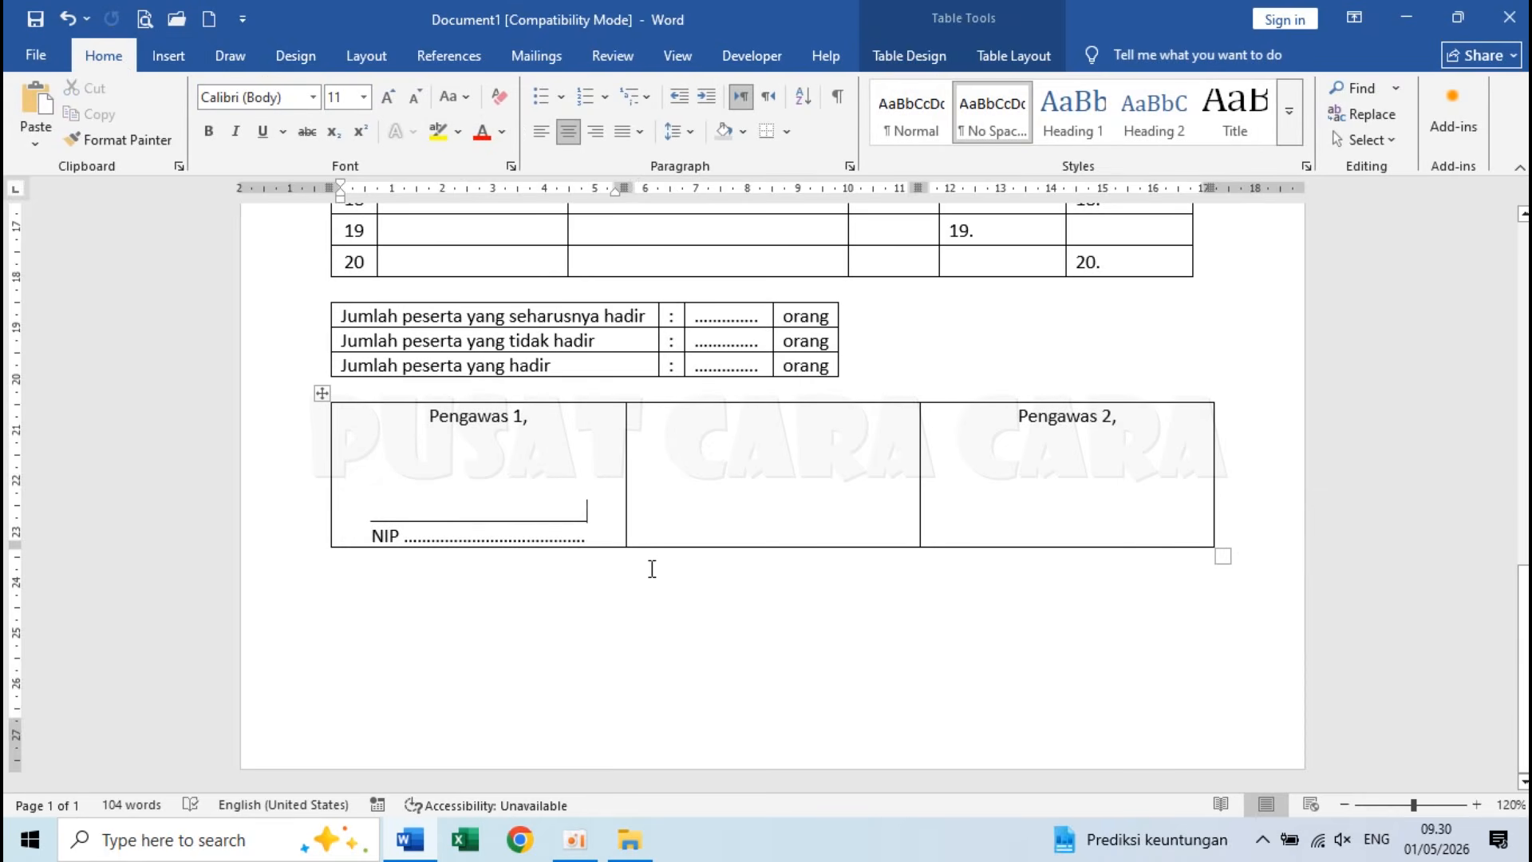
key(ctrl+z)
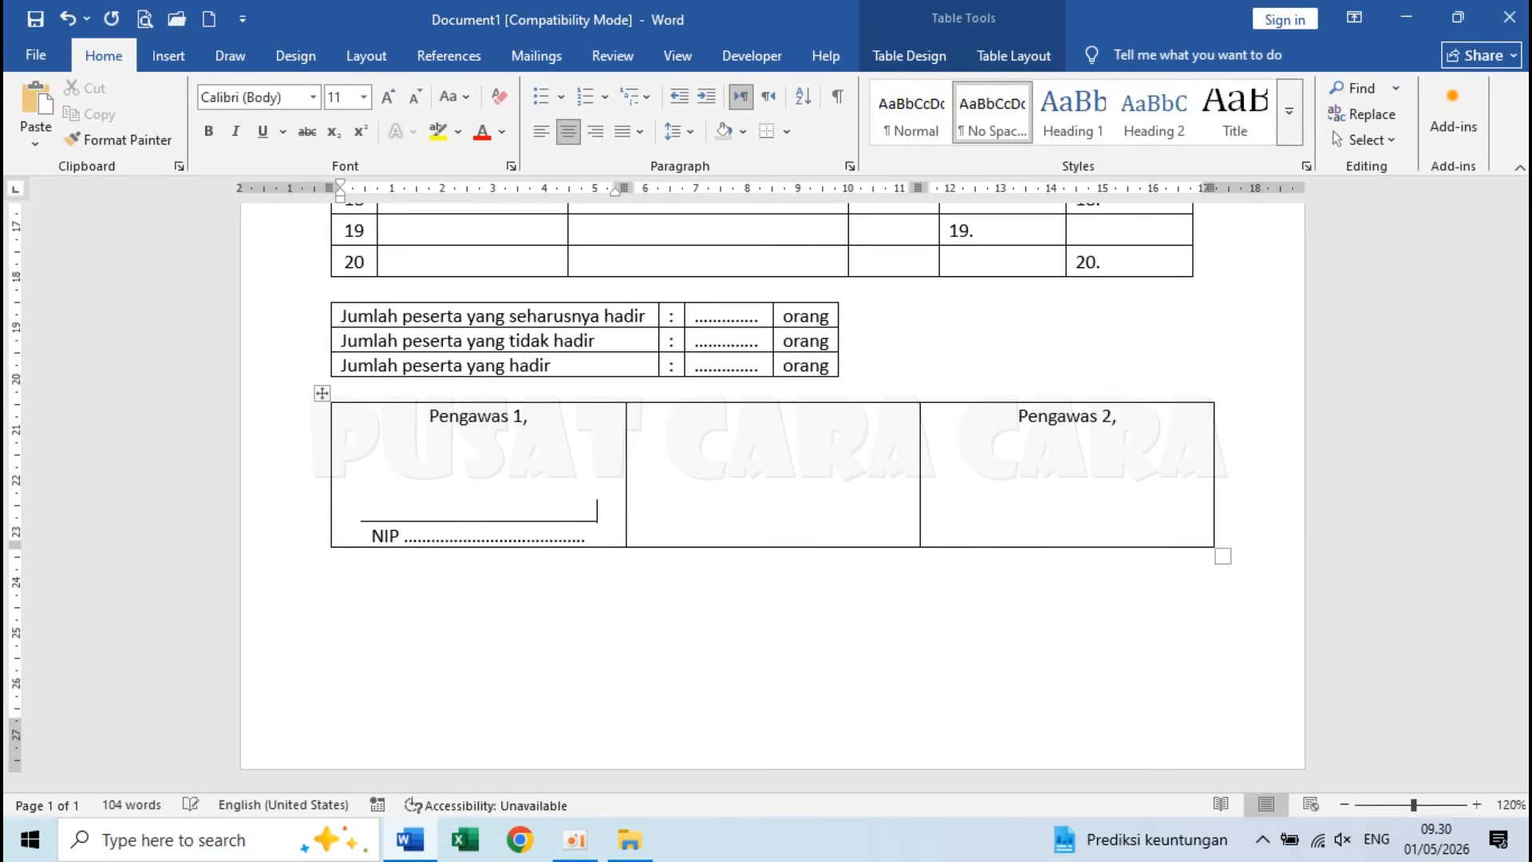
click(581, 536)
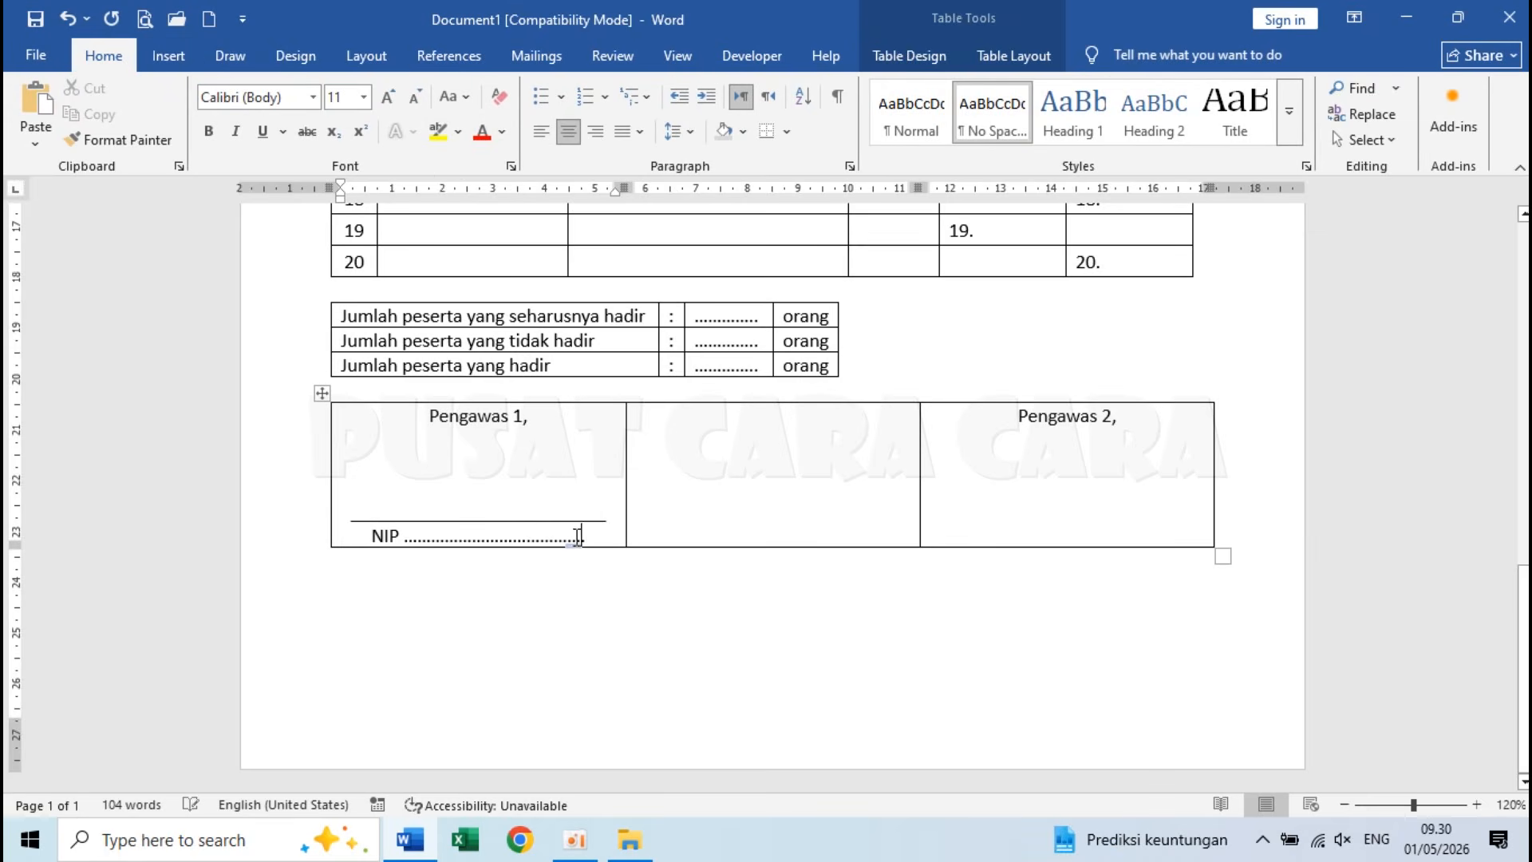
text(.............)
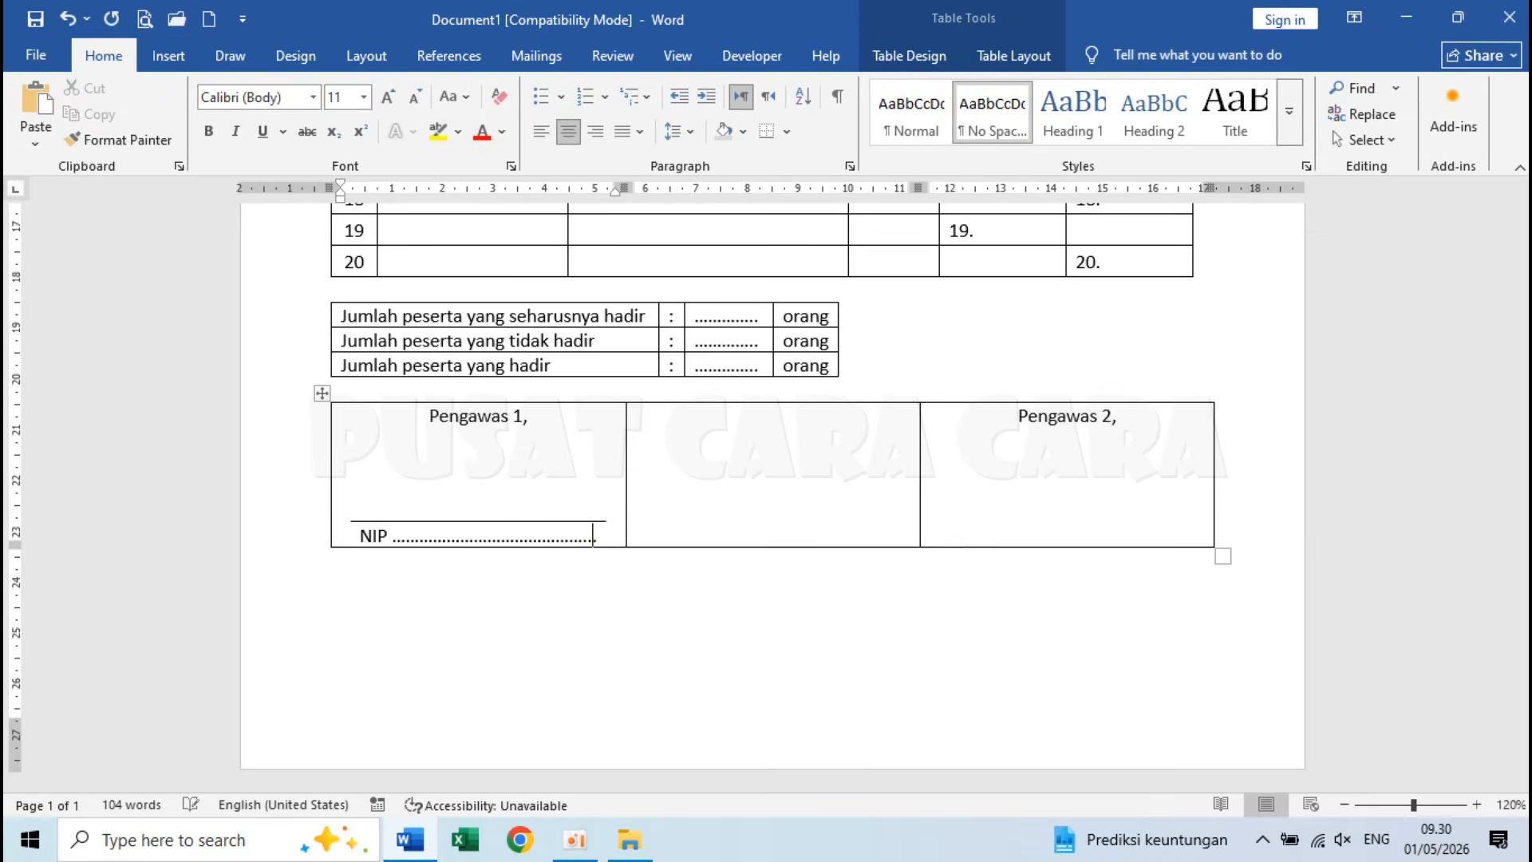
Step: Extend the "NIP" dots under "Pengawas 1," to the signature line's width and copy the whole signature block beneath "Pengawas 2,"
text(.....)
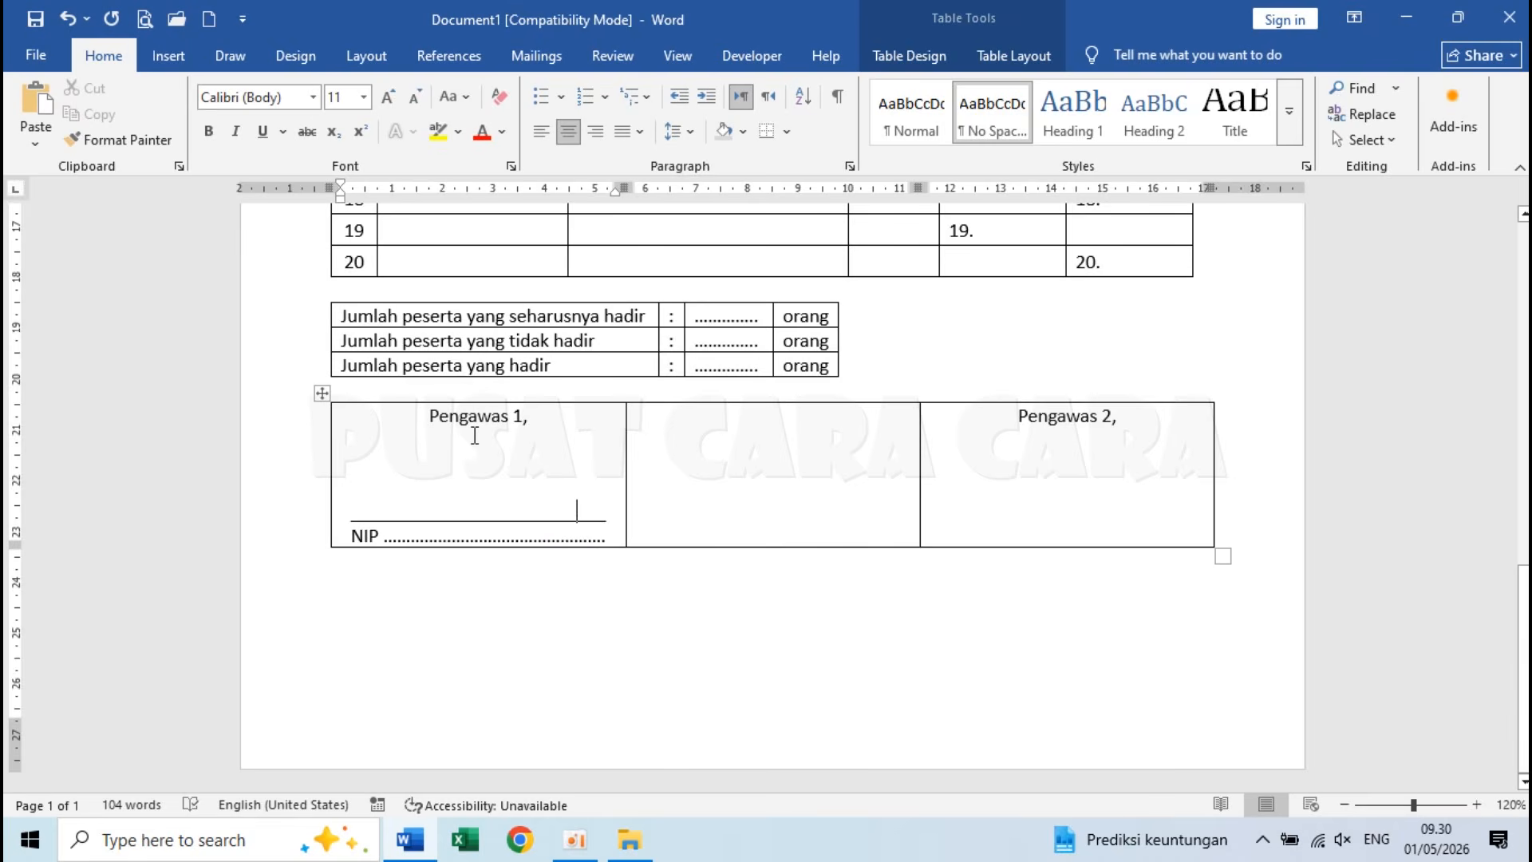
drag(482, 438, 610, 536)
key(ctrl+c)
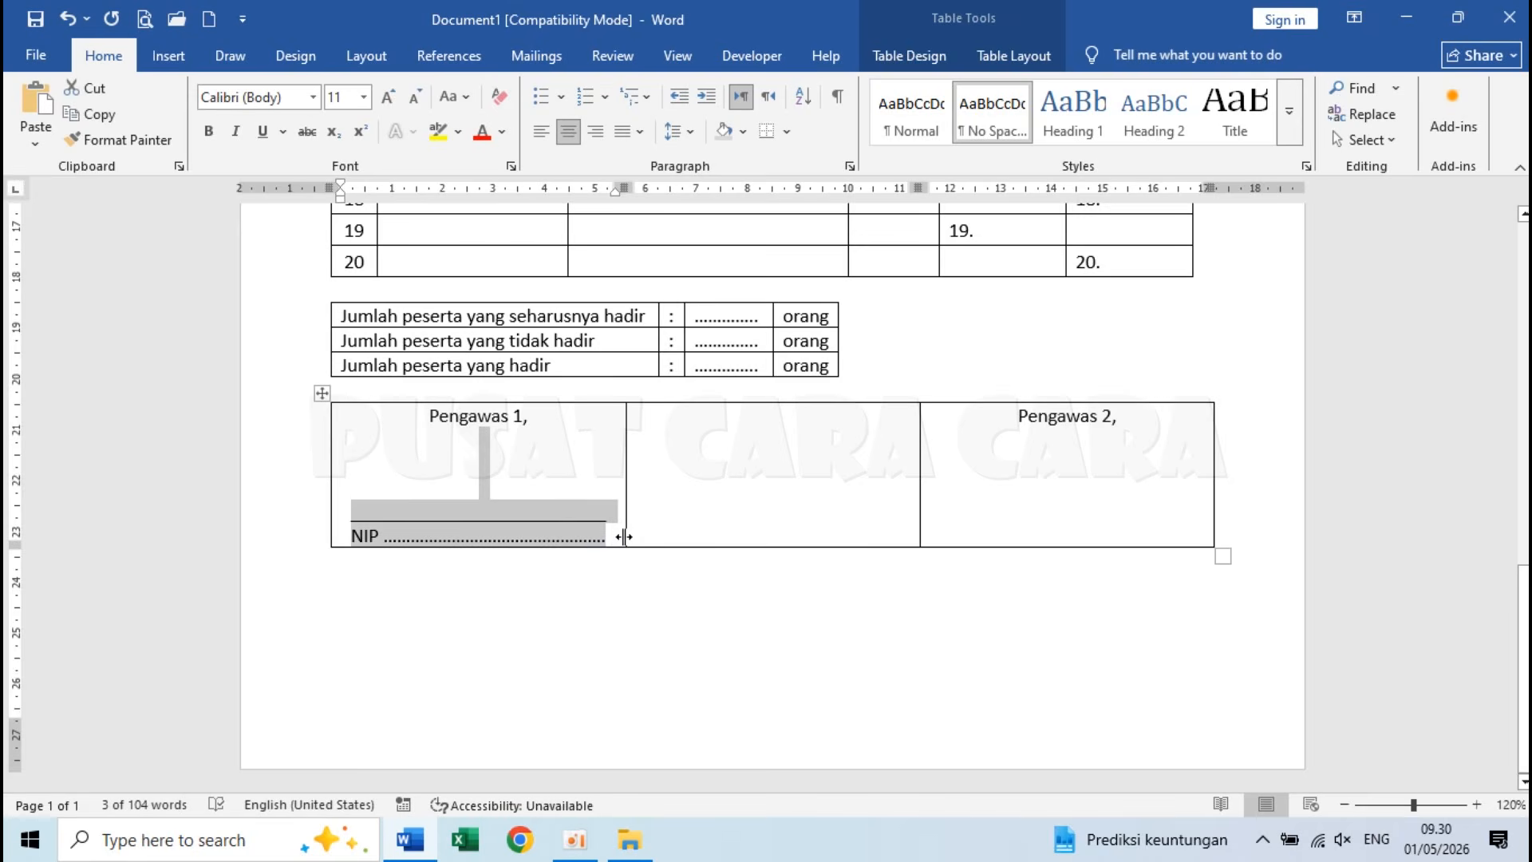
click(1080, 441)
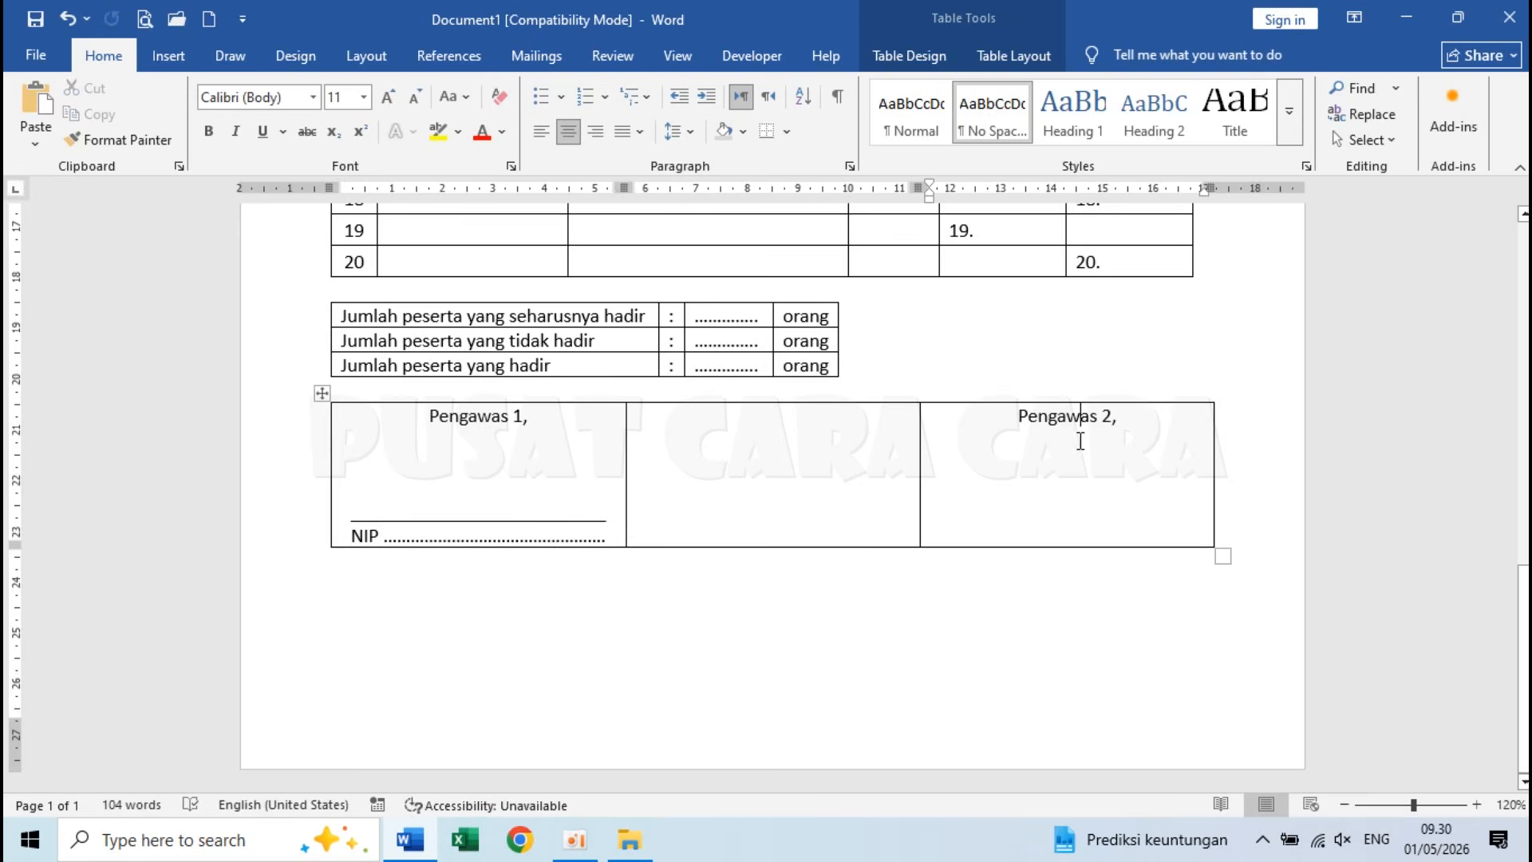
key(ctrl+v)
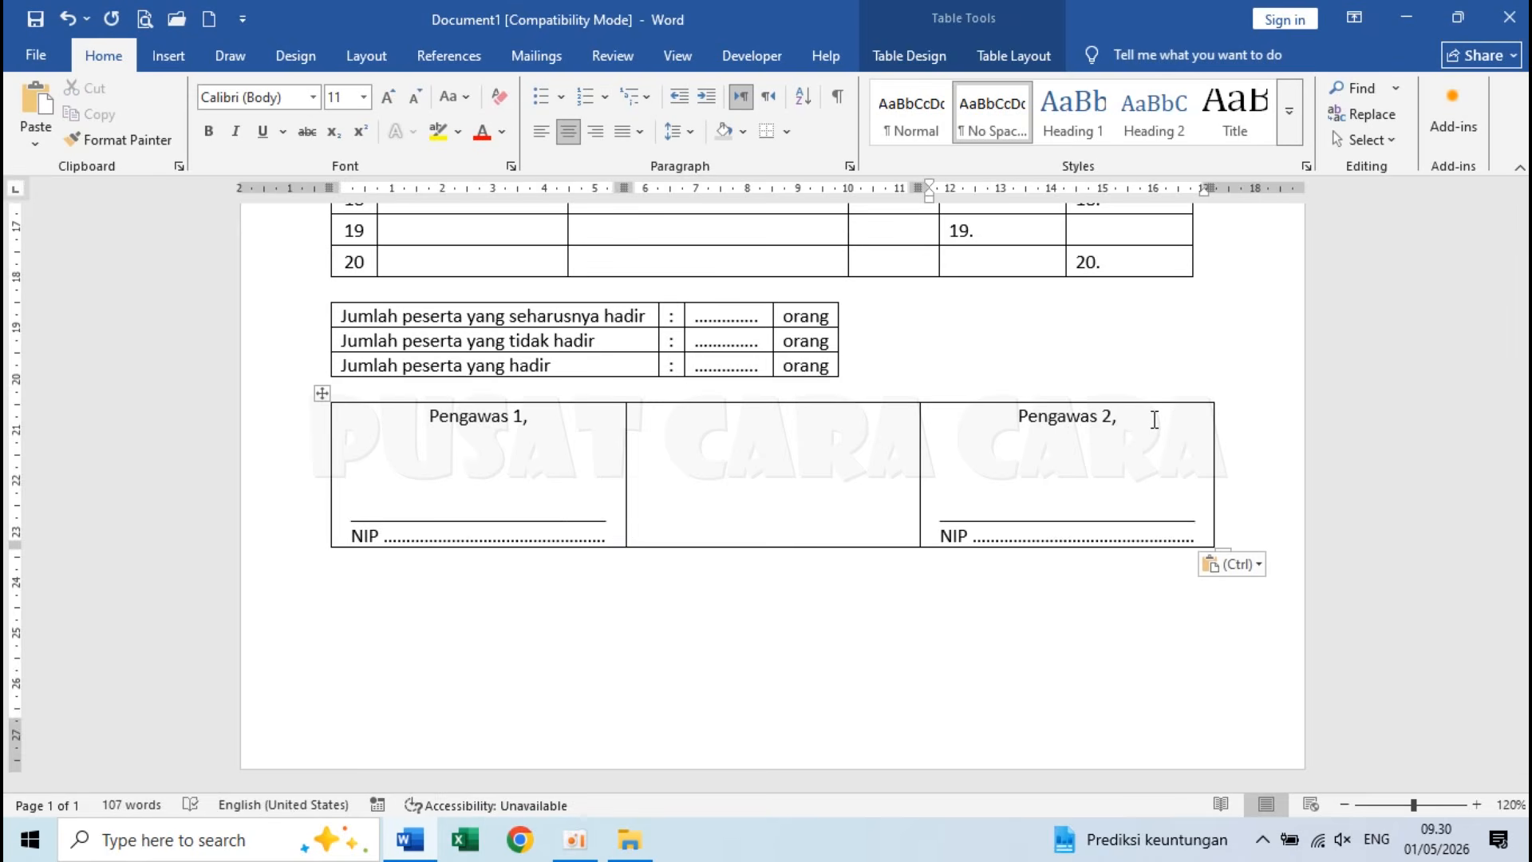
Step: Open the DAFTAR HADIR UJIAN document with its merge data, examine its finished header layout, and return to Document1
scroll(830, 503, up, 15)
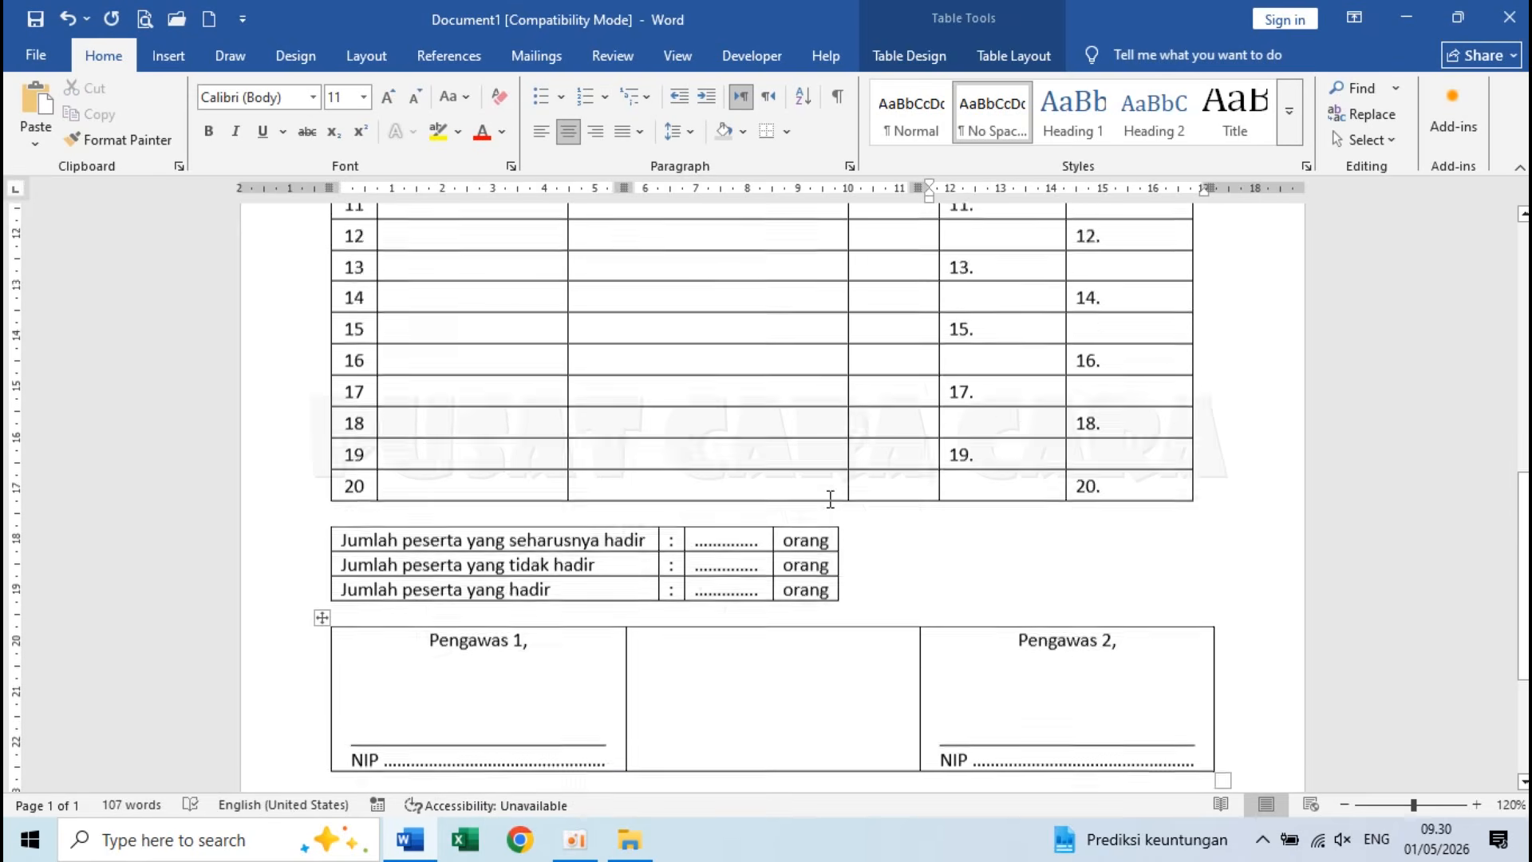
scroll(828, 500, up, 1)
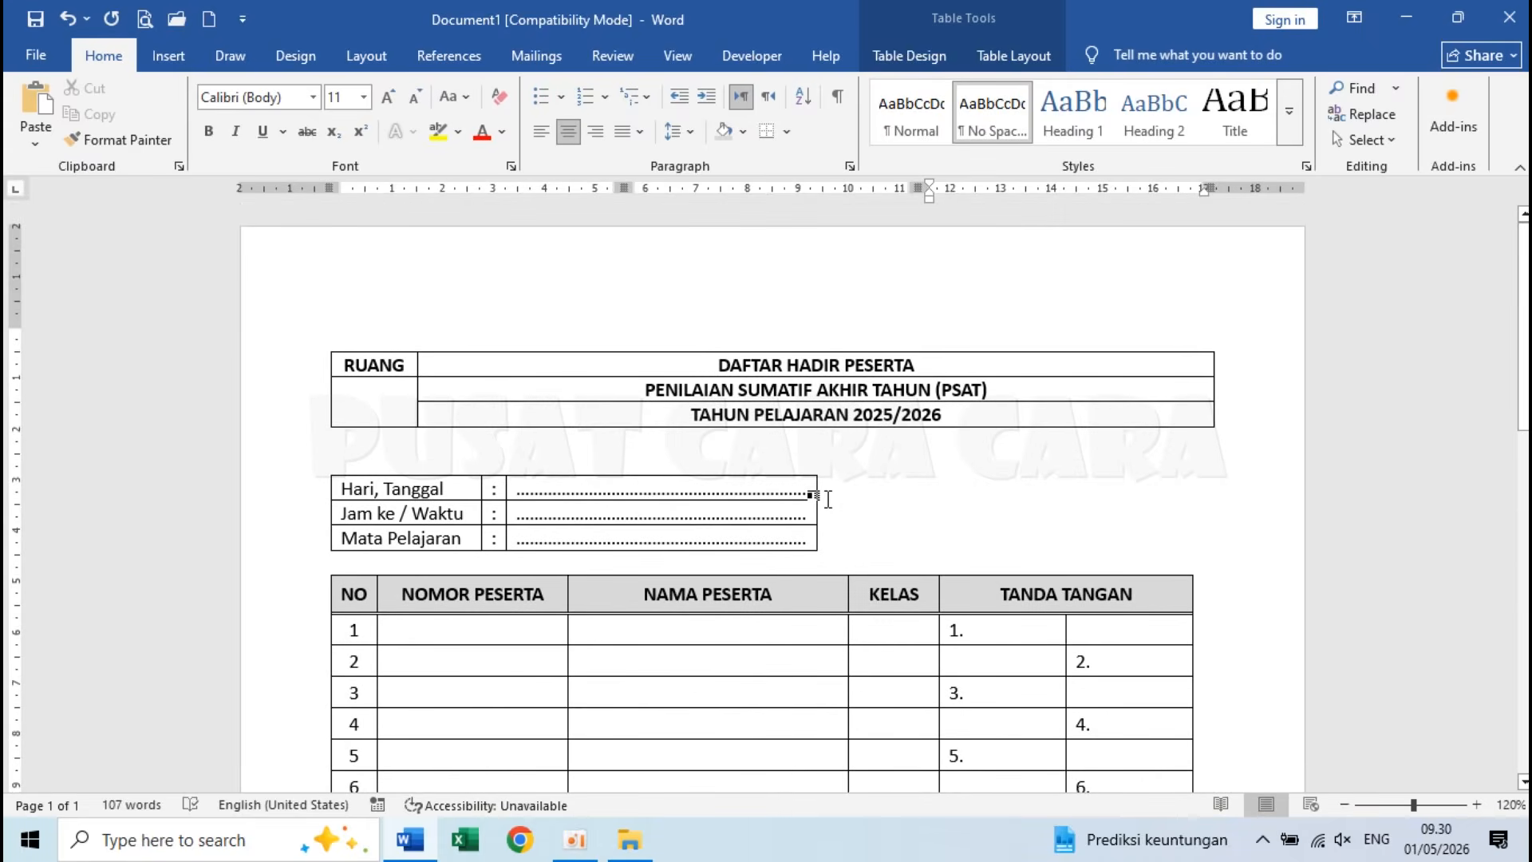
scroll(830, 502, down, 10)
scroll(830, 501, up, 10)
click(393, 365)
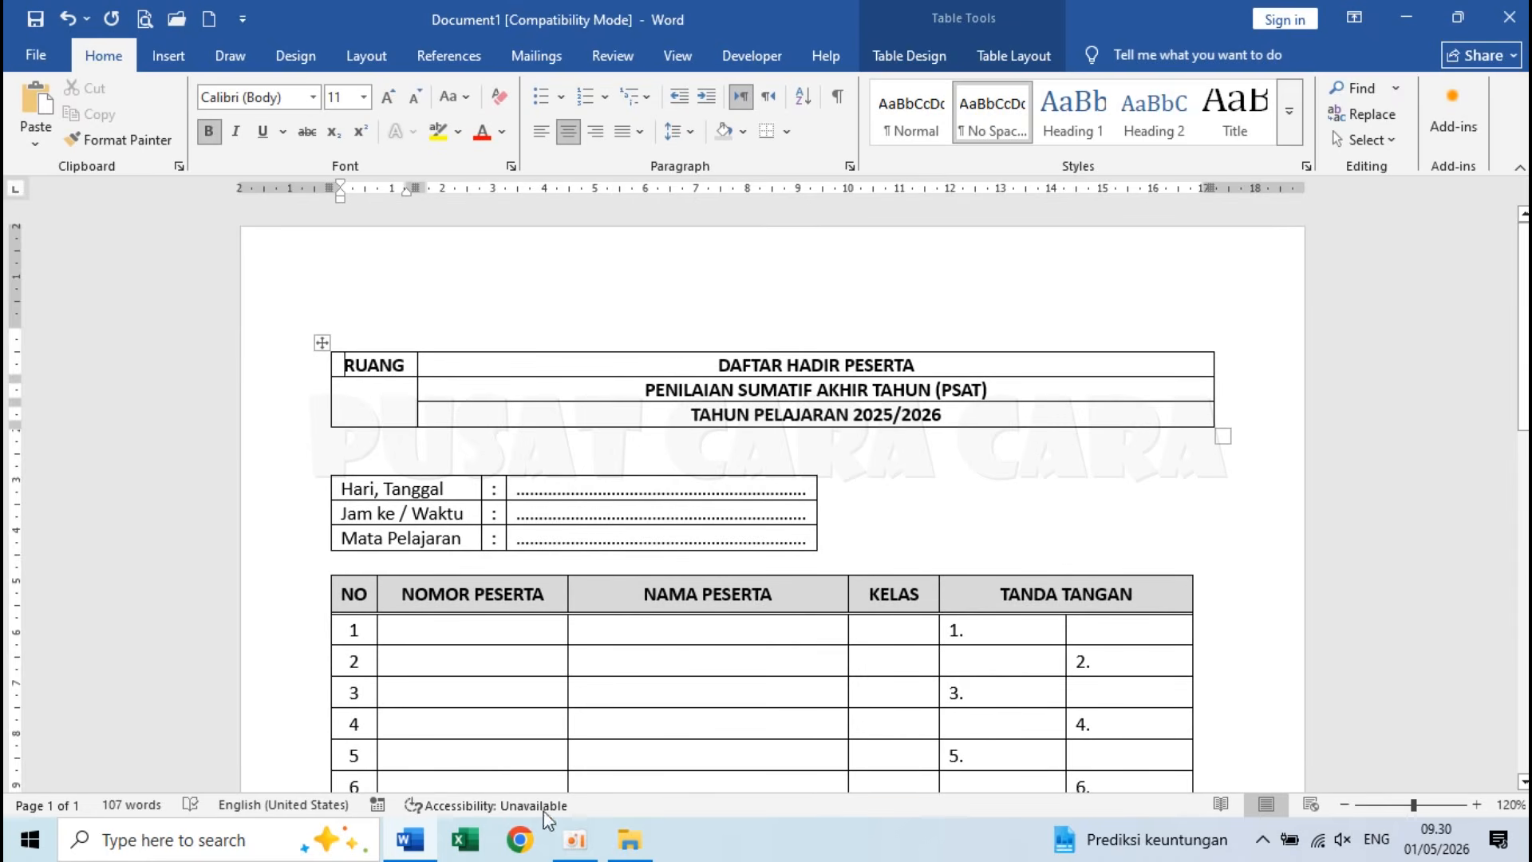
click(37, 54)
click(285, 530)
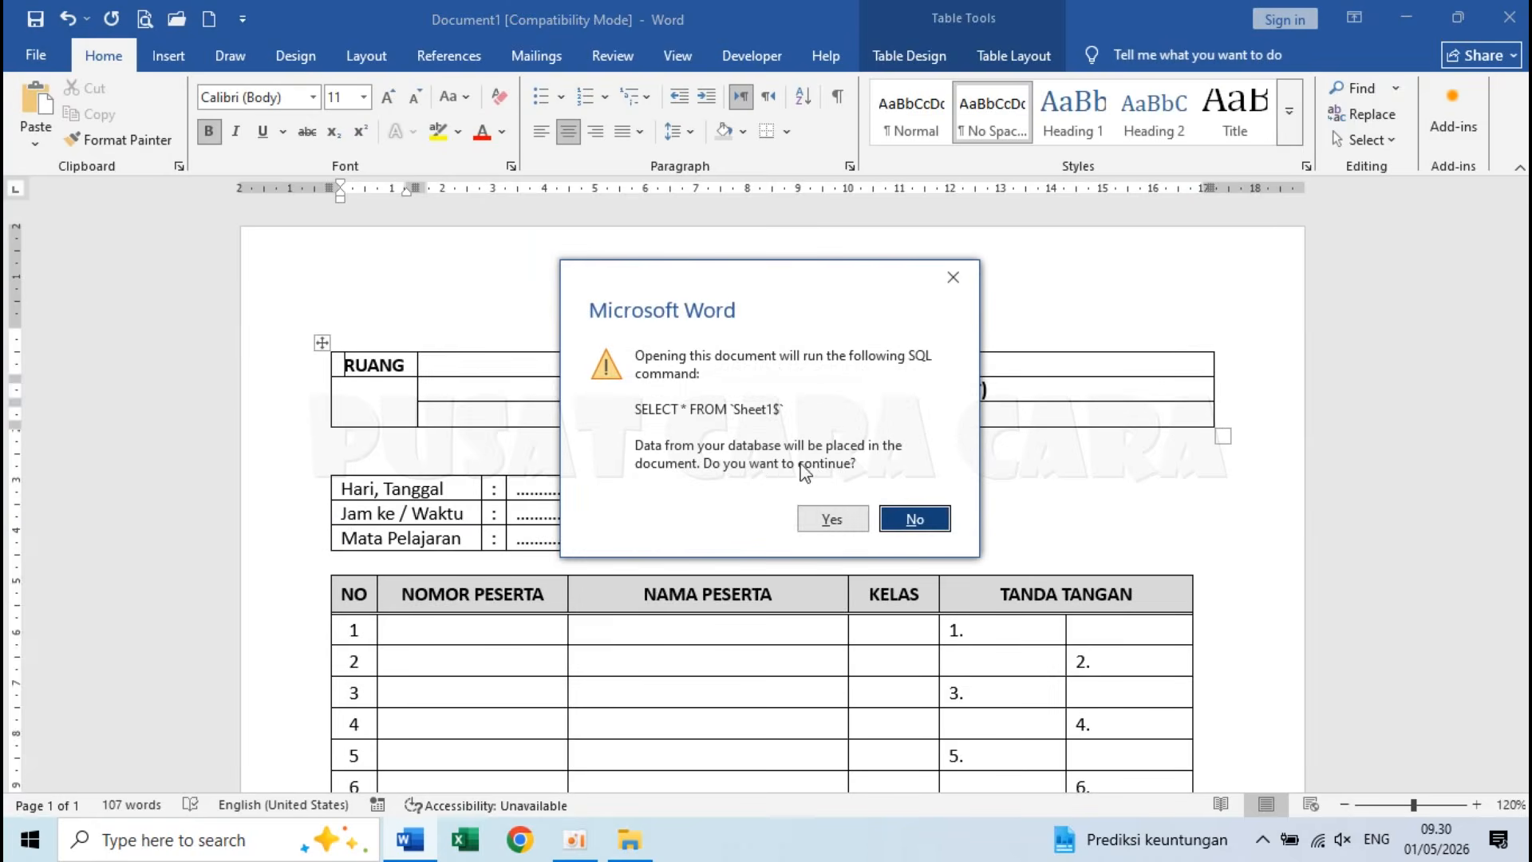
click(828, 519)
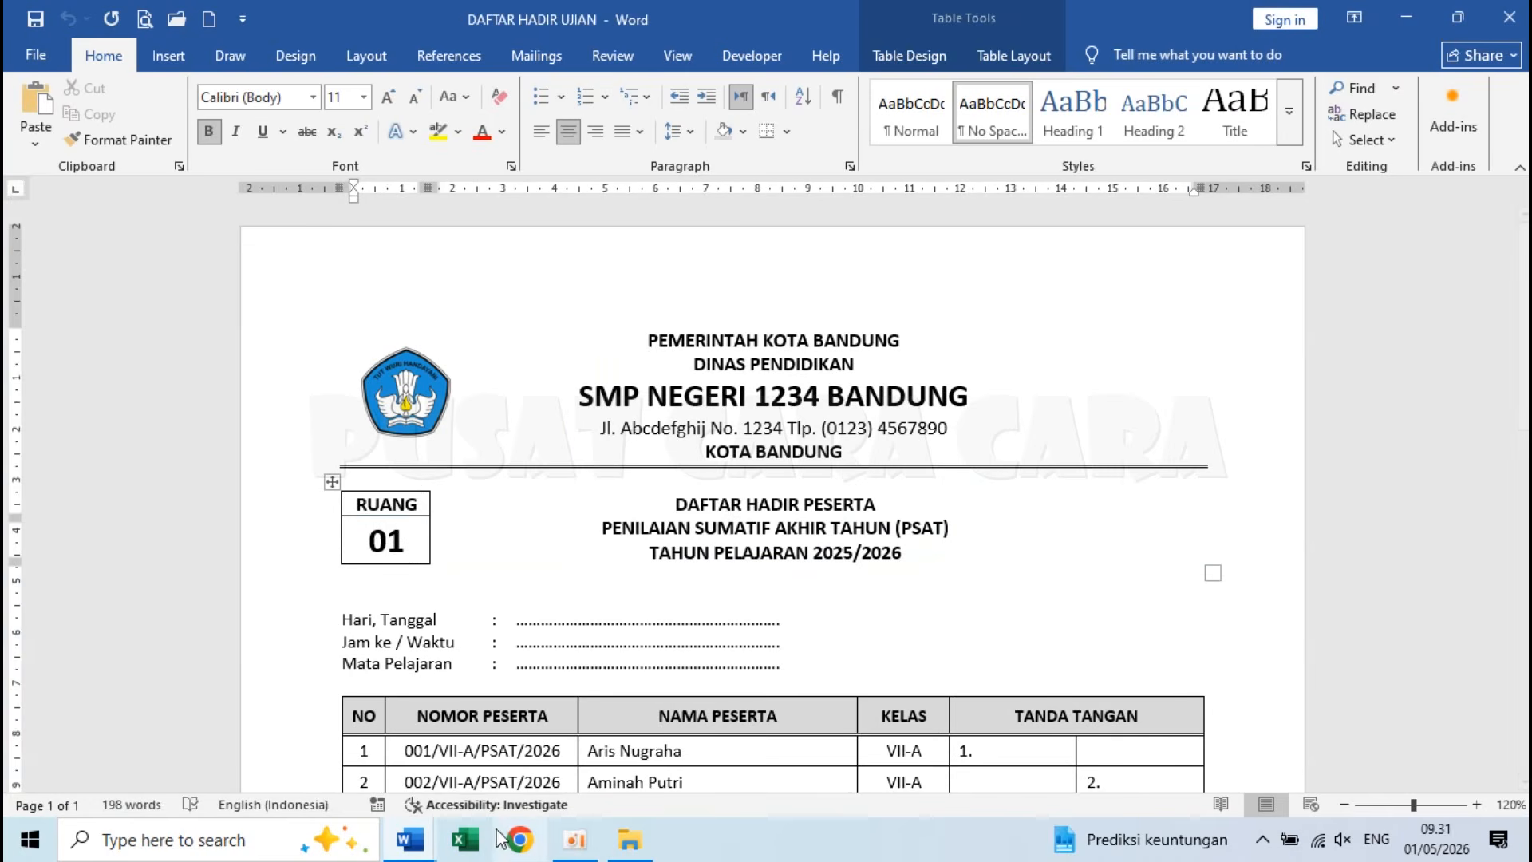
mouse_move(409, 840)
click(488, 794)
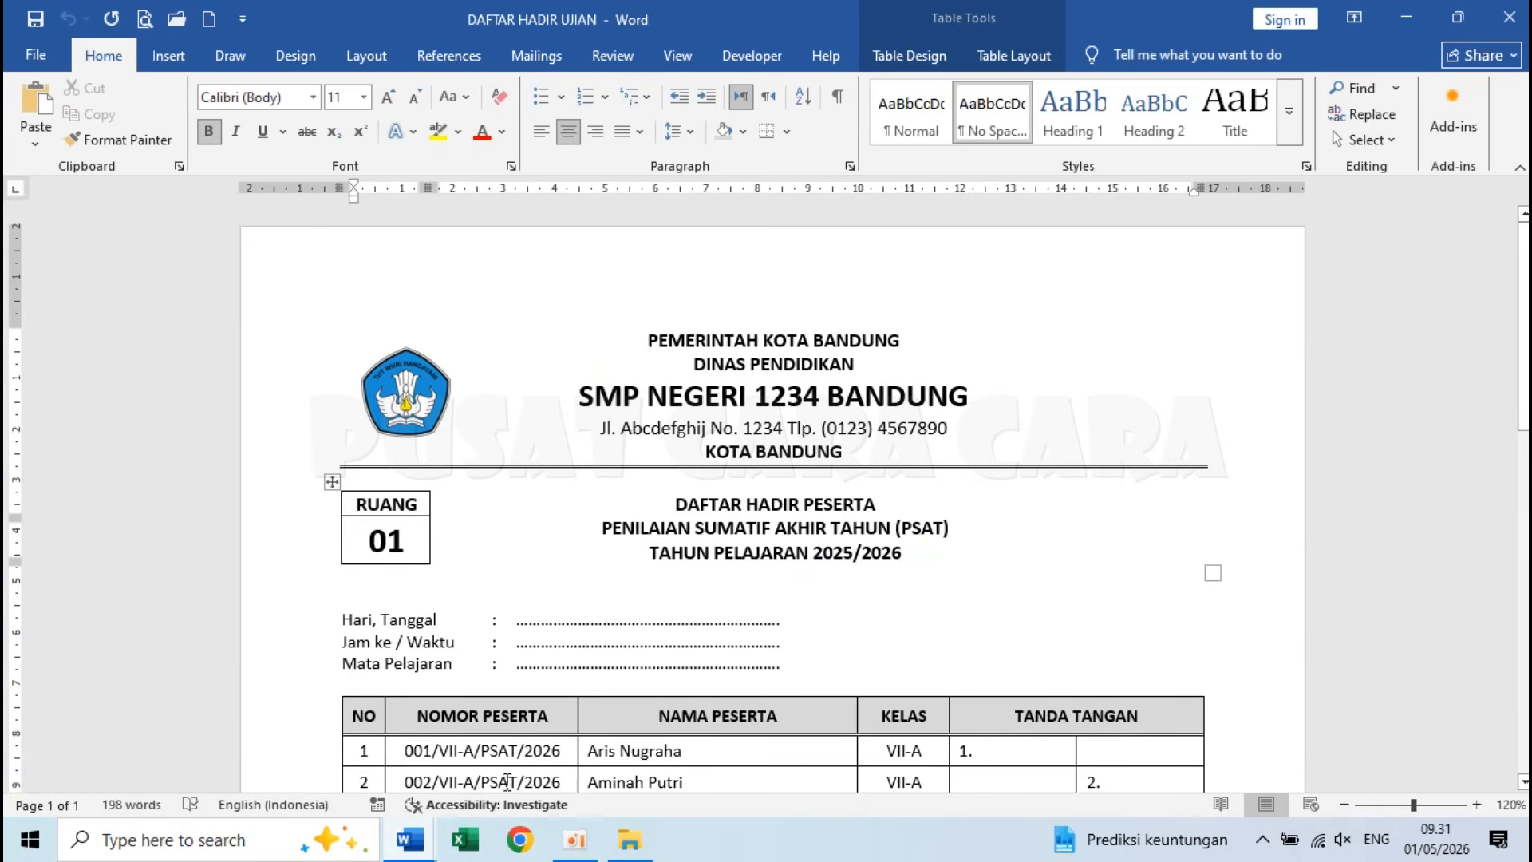
click(334, 771)
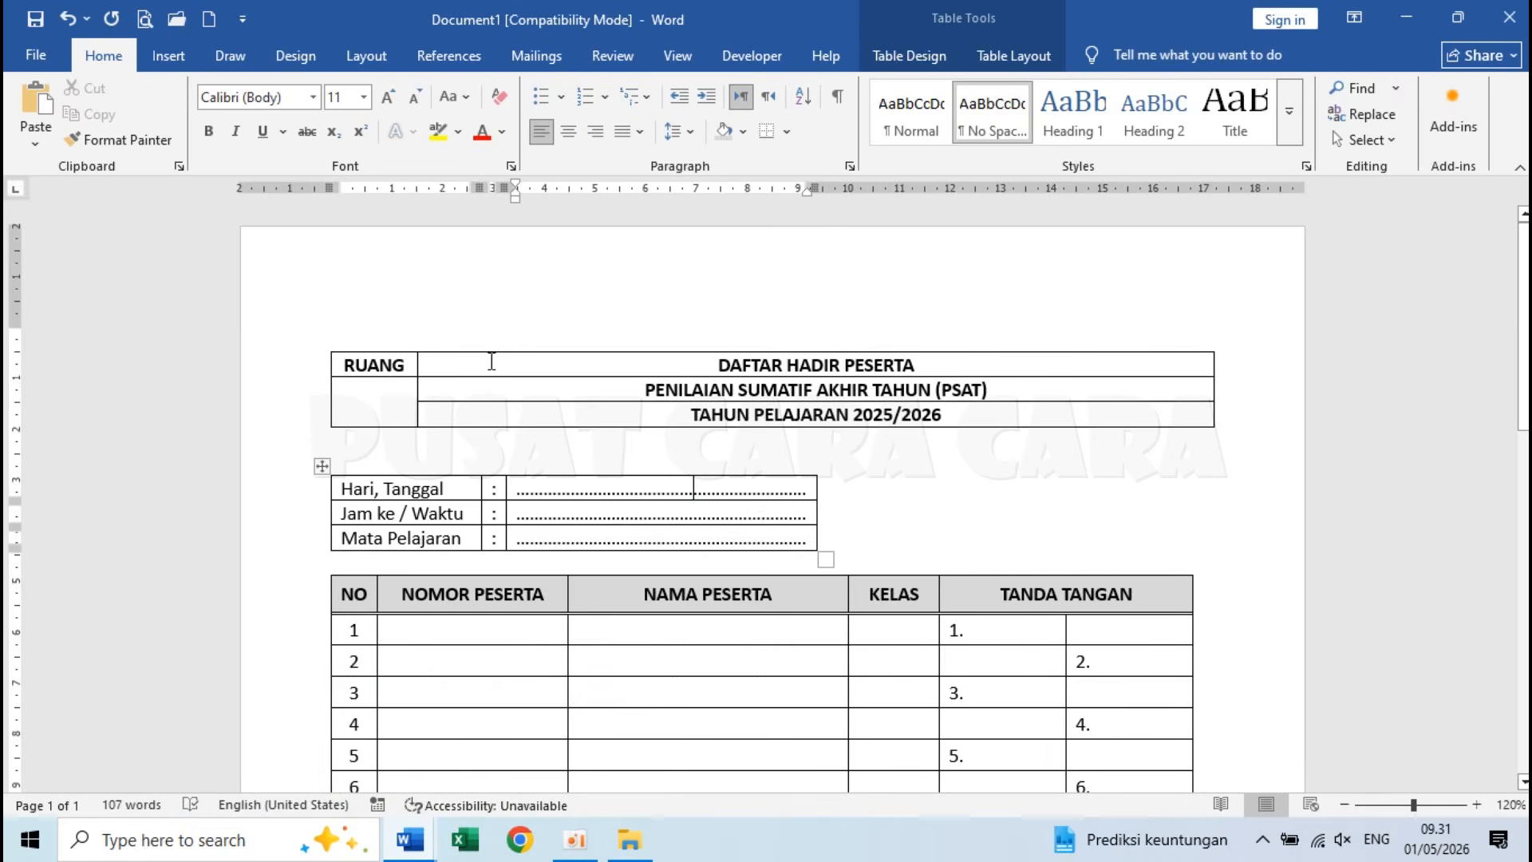
Step: Remove the top, inner horizontal, bottom and right borders from the three title cells beside RUANG, keeping their left border
drag(660, 365, 742, 415)
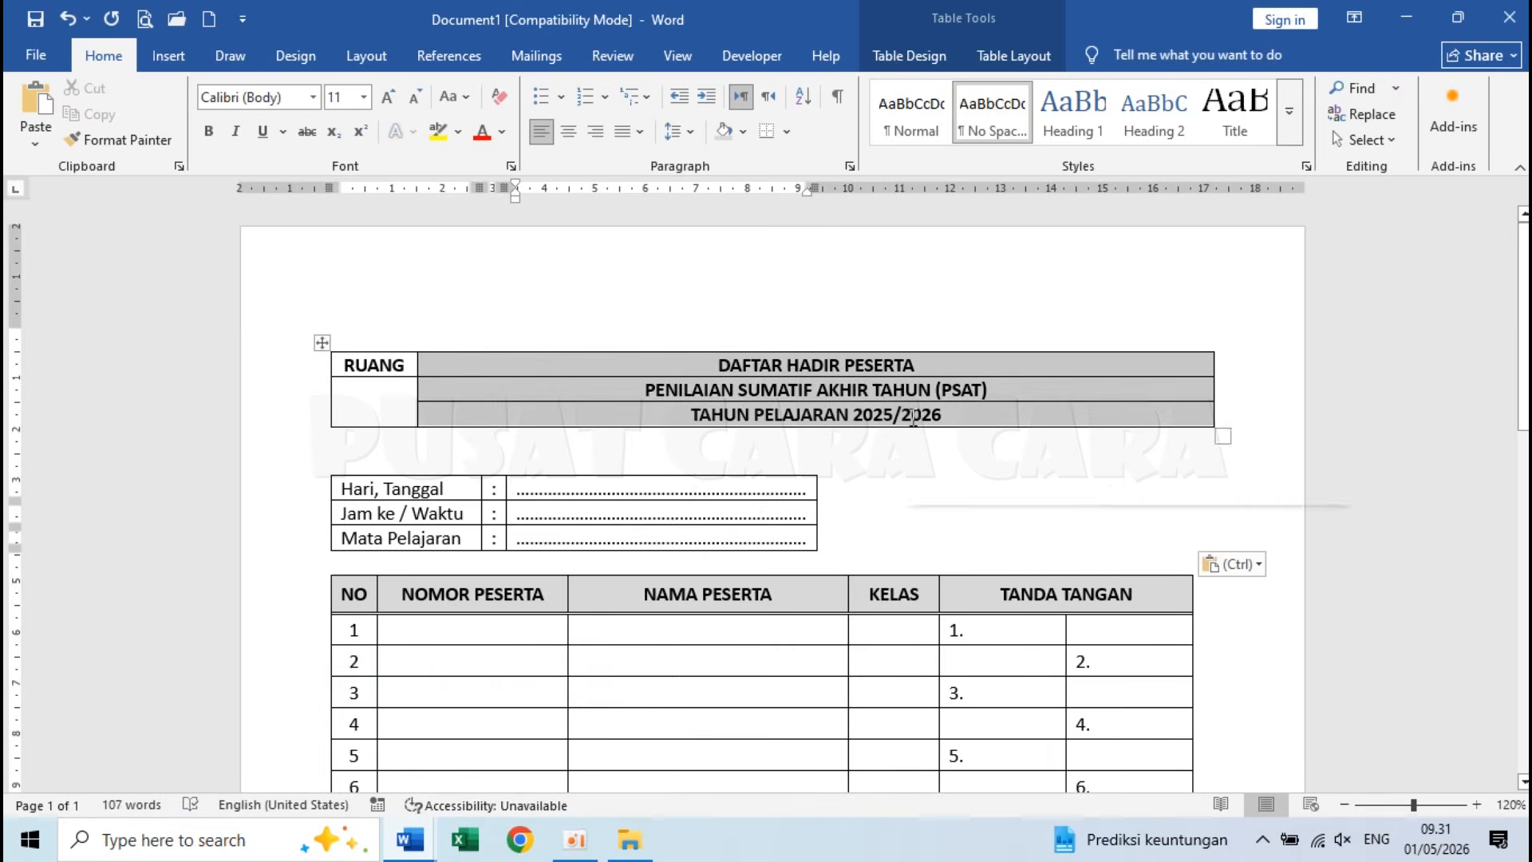
right_click(756, 389)
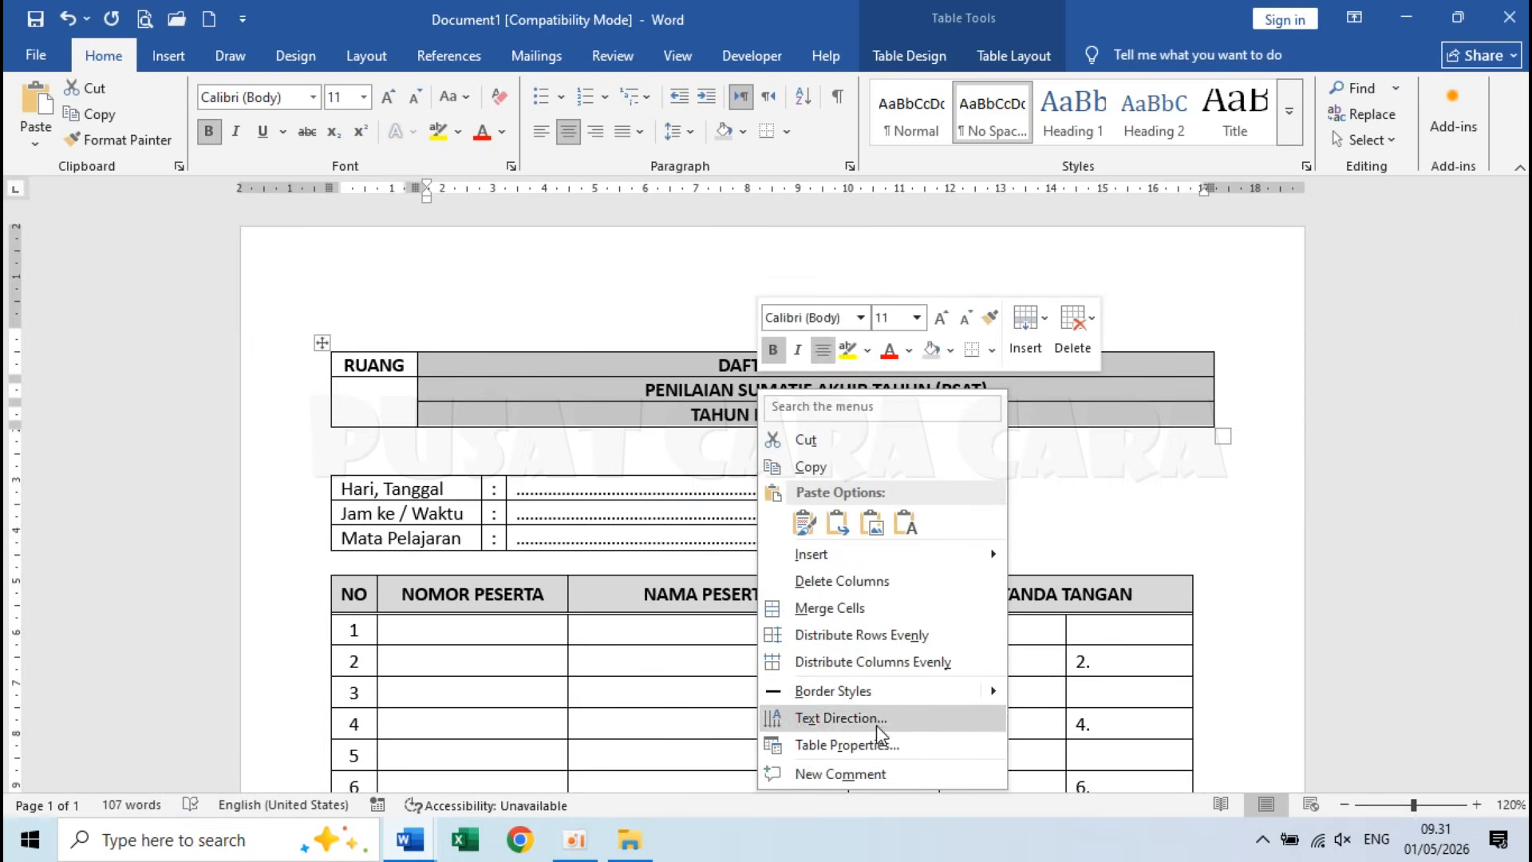
click(882, 746)
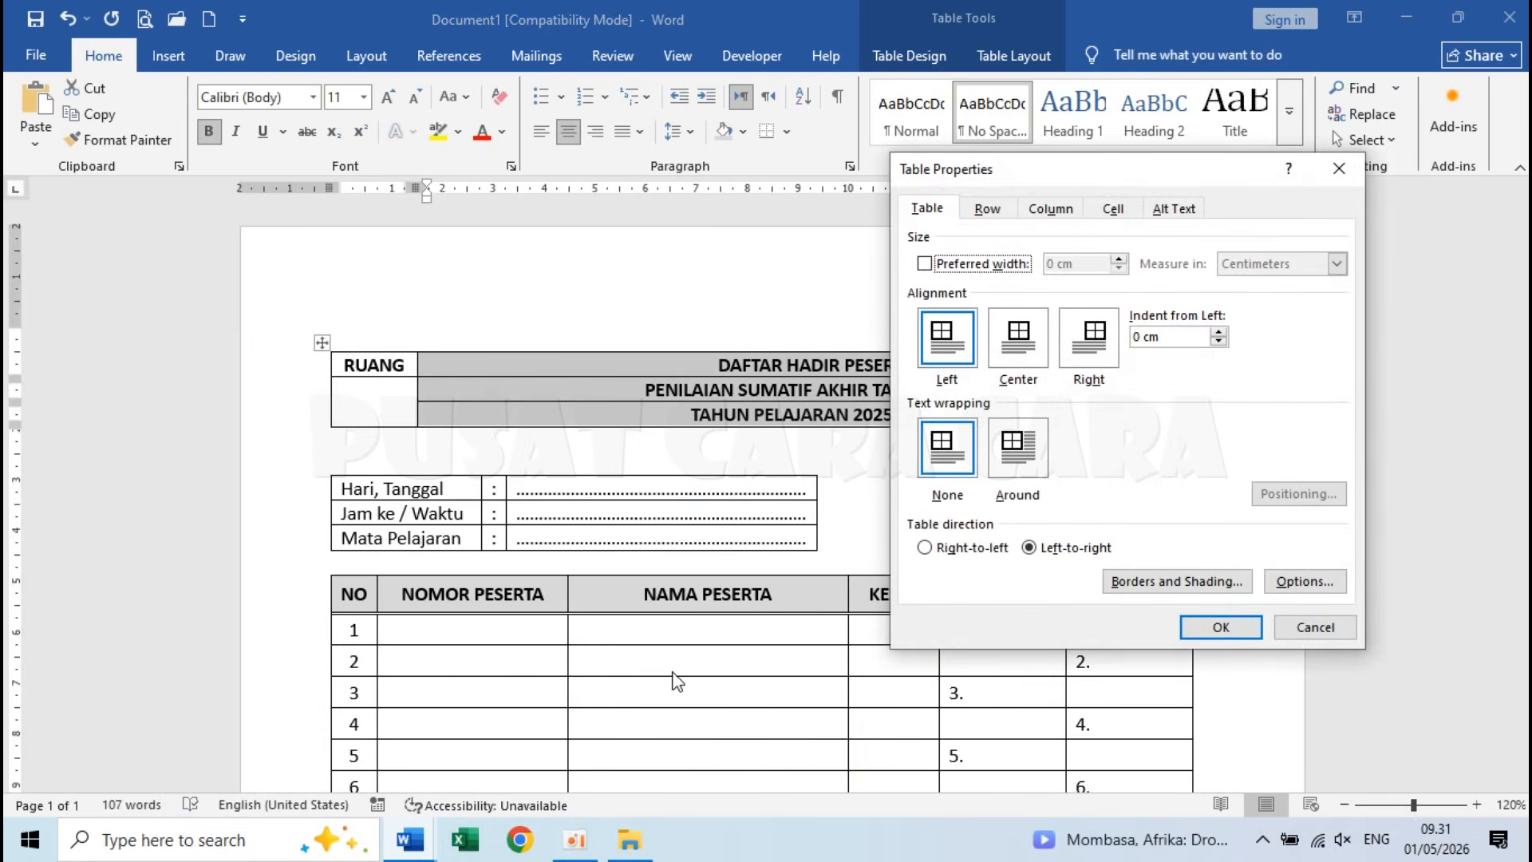
click(1176, 581)
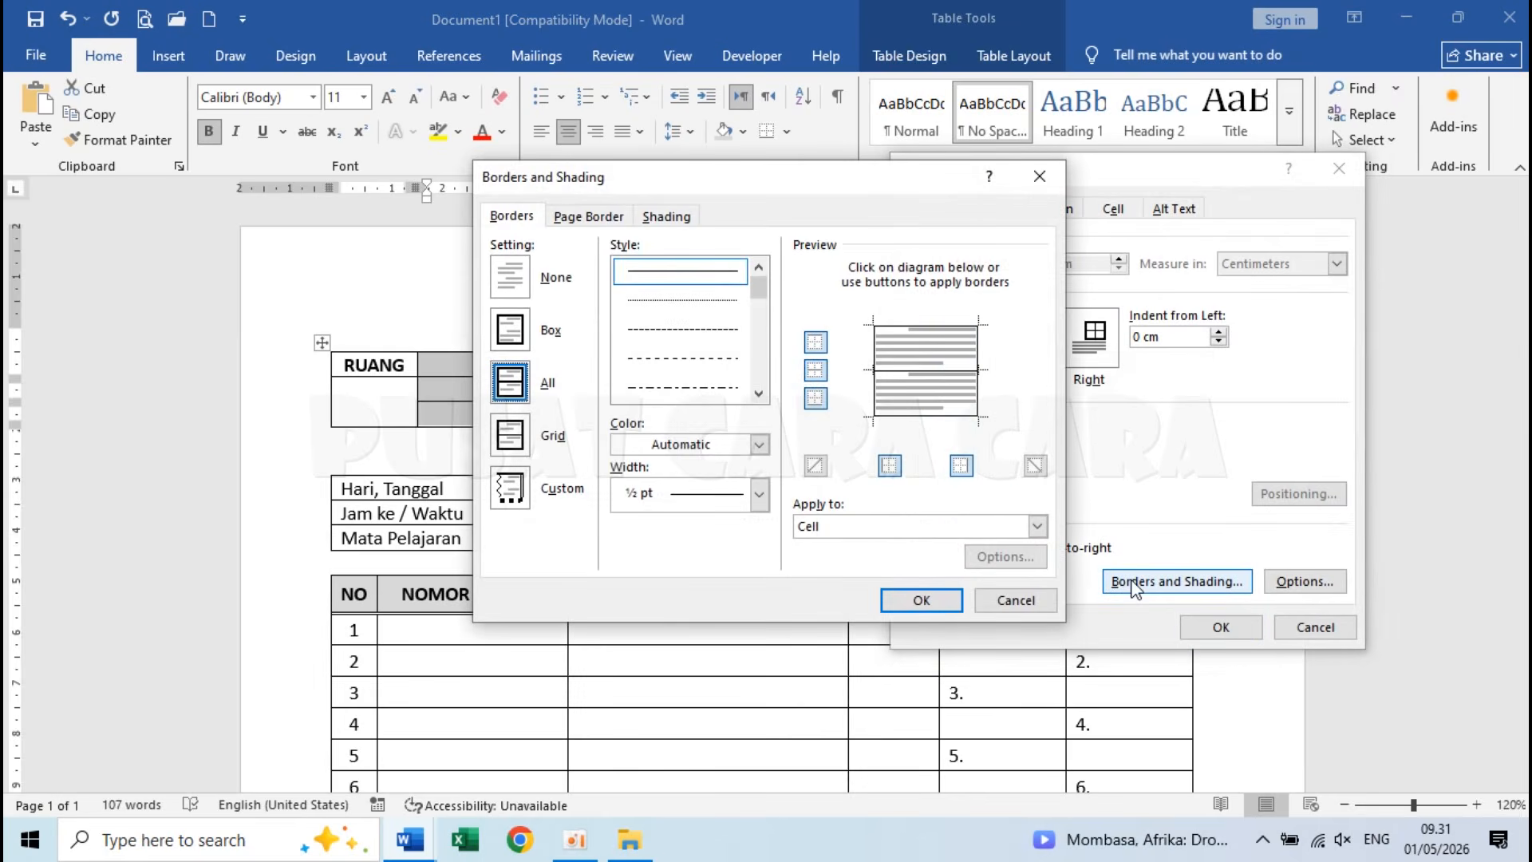
mouse_move(759, 191)
mouse_down()
mouse_move(927, 164)
mouse_move(1185, 166)
mouse_up()
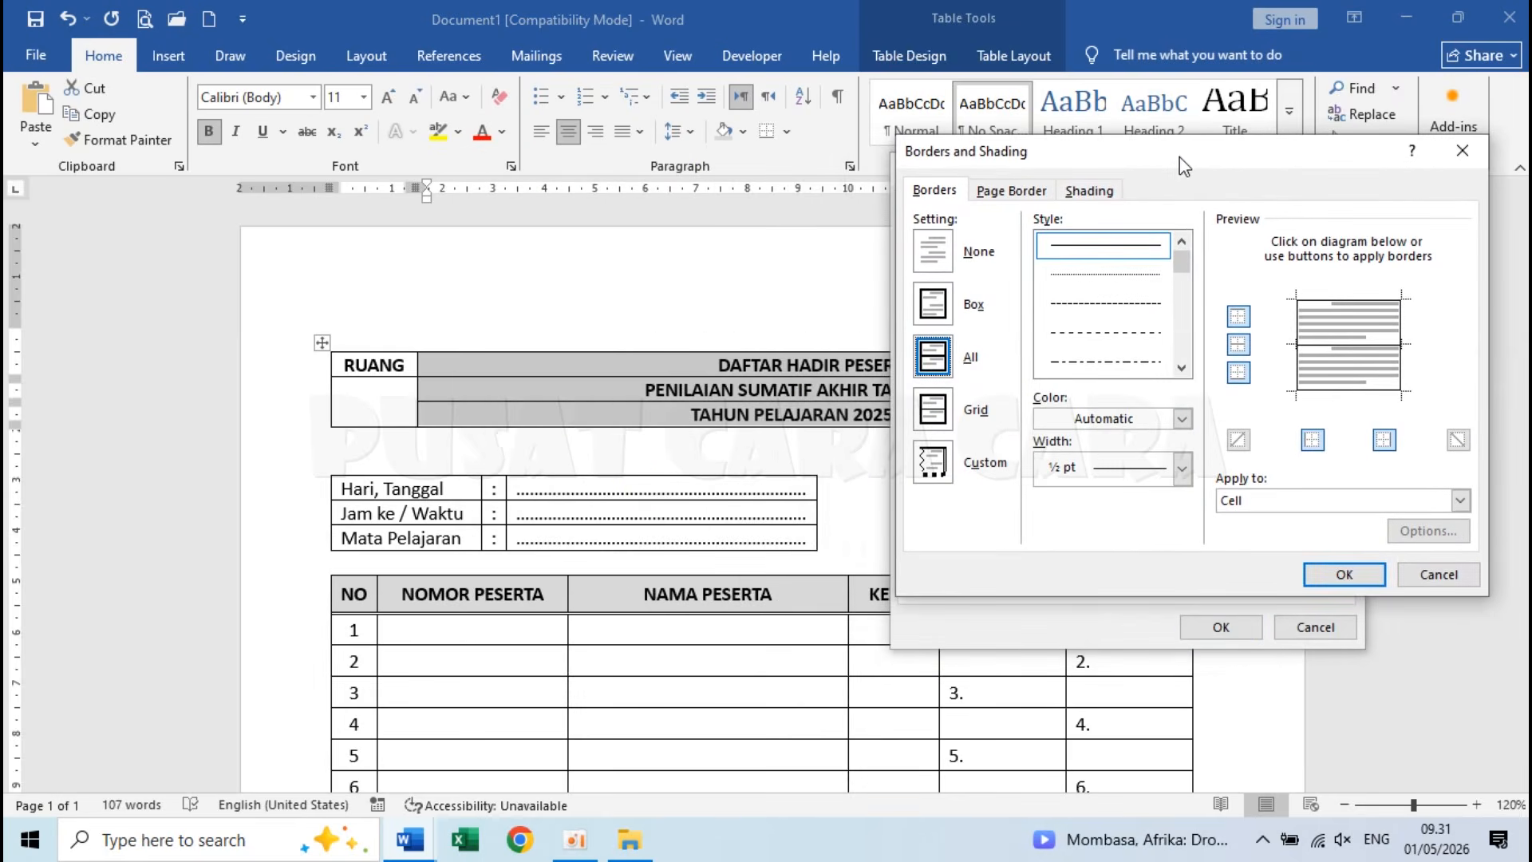
click(1239, 318)
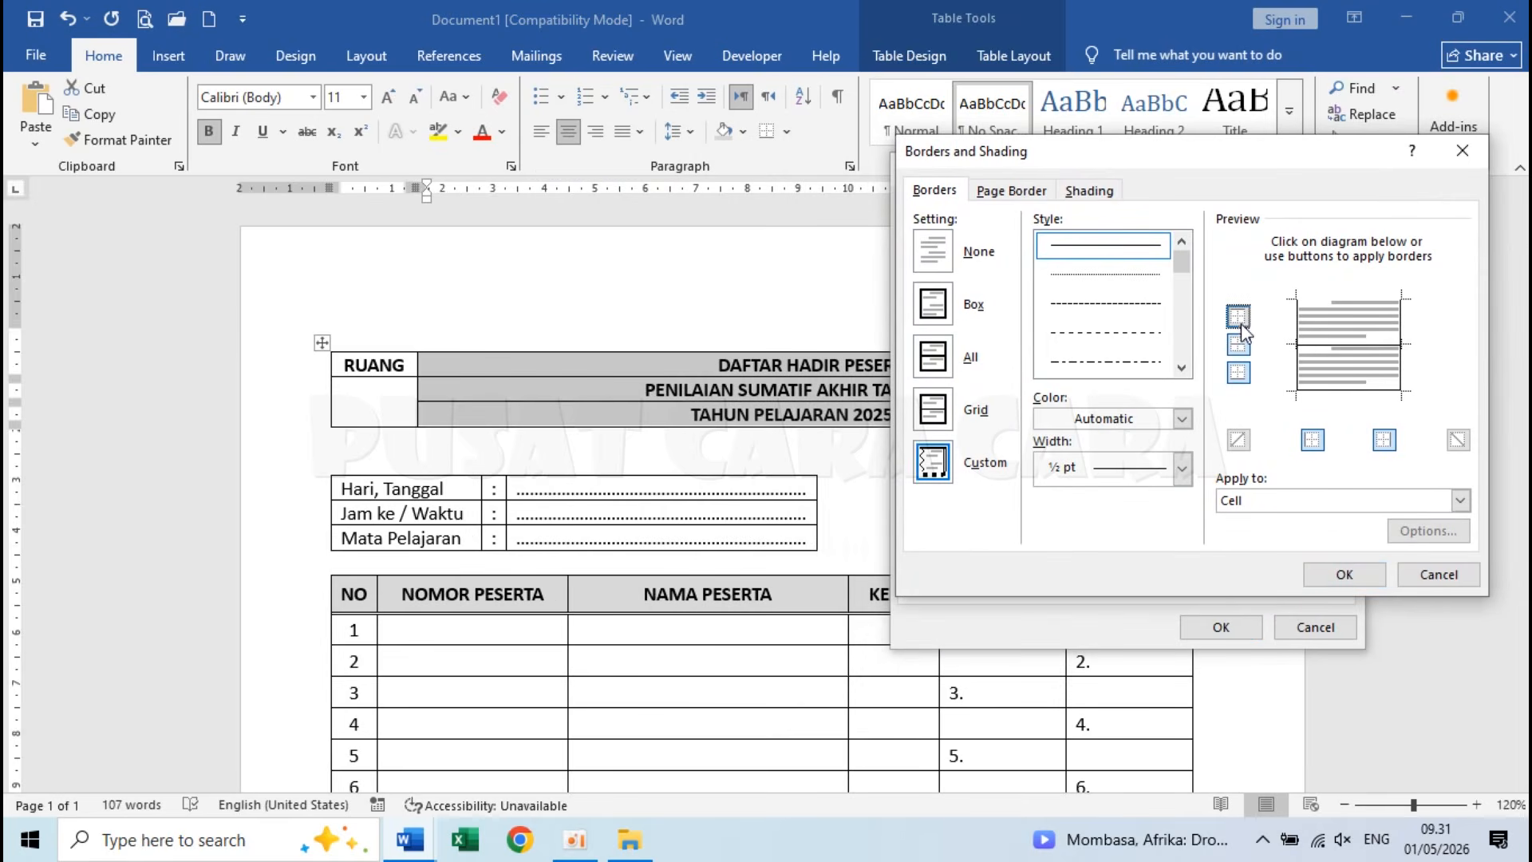
click(1239, 345)
click(1239, 372)
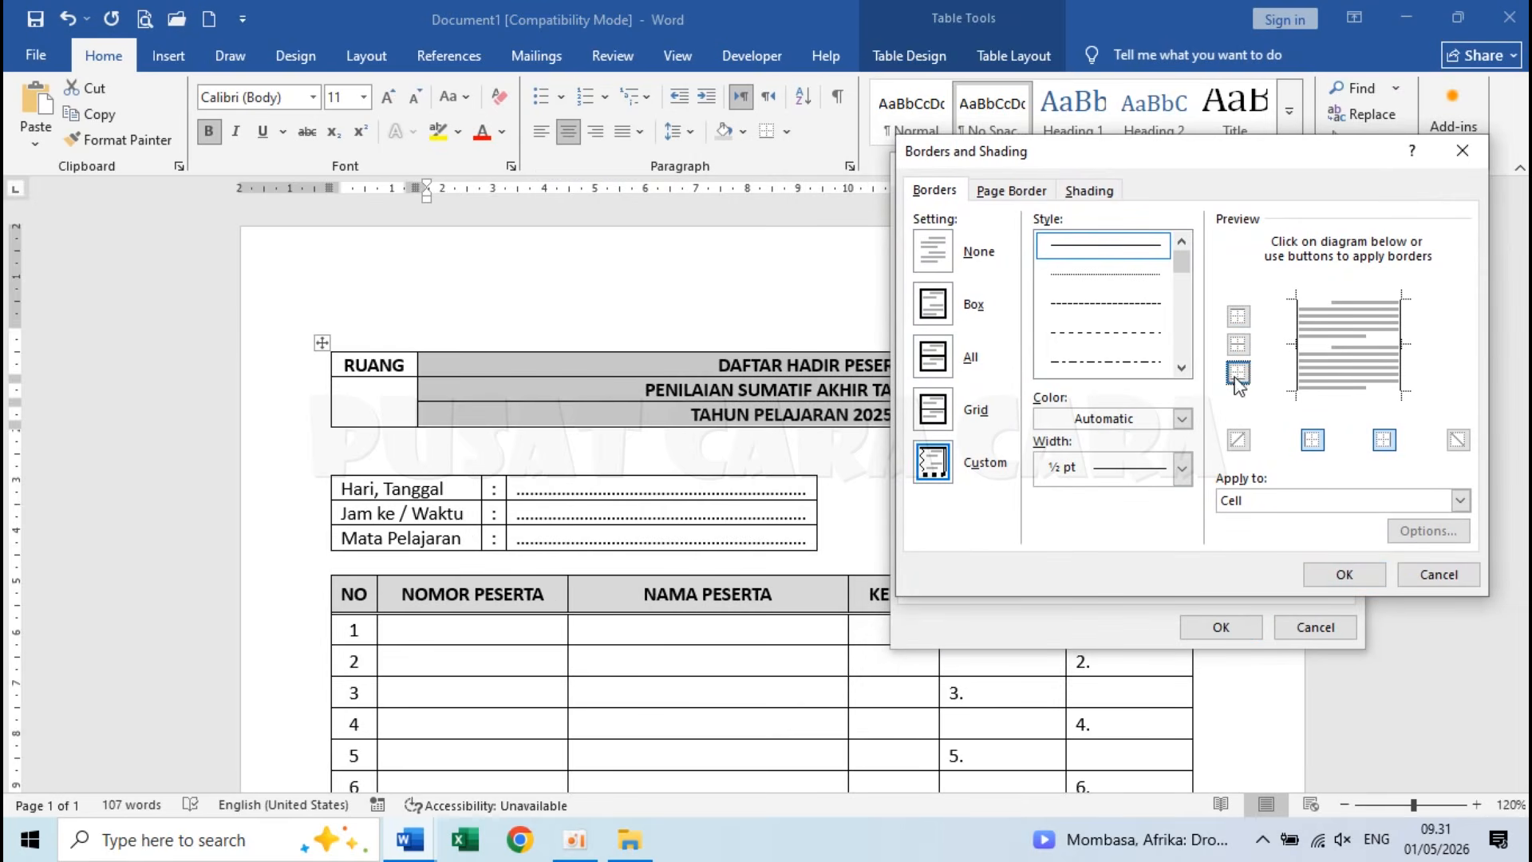
click(1387, 443)
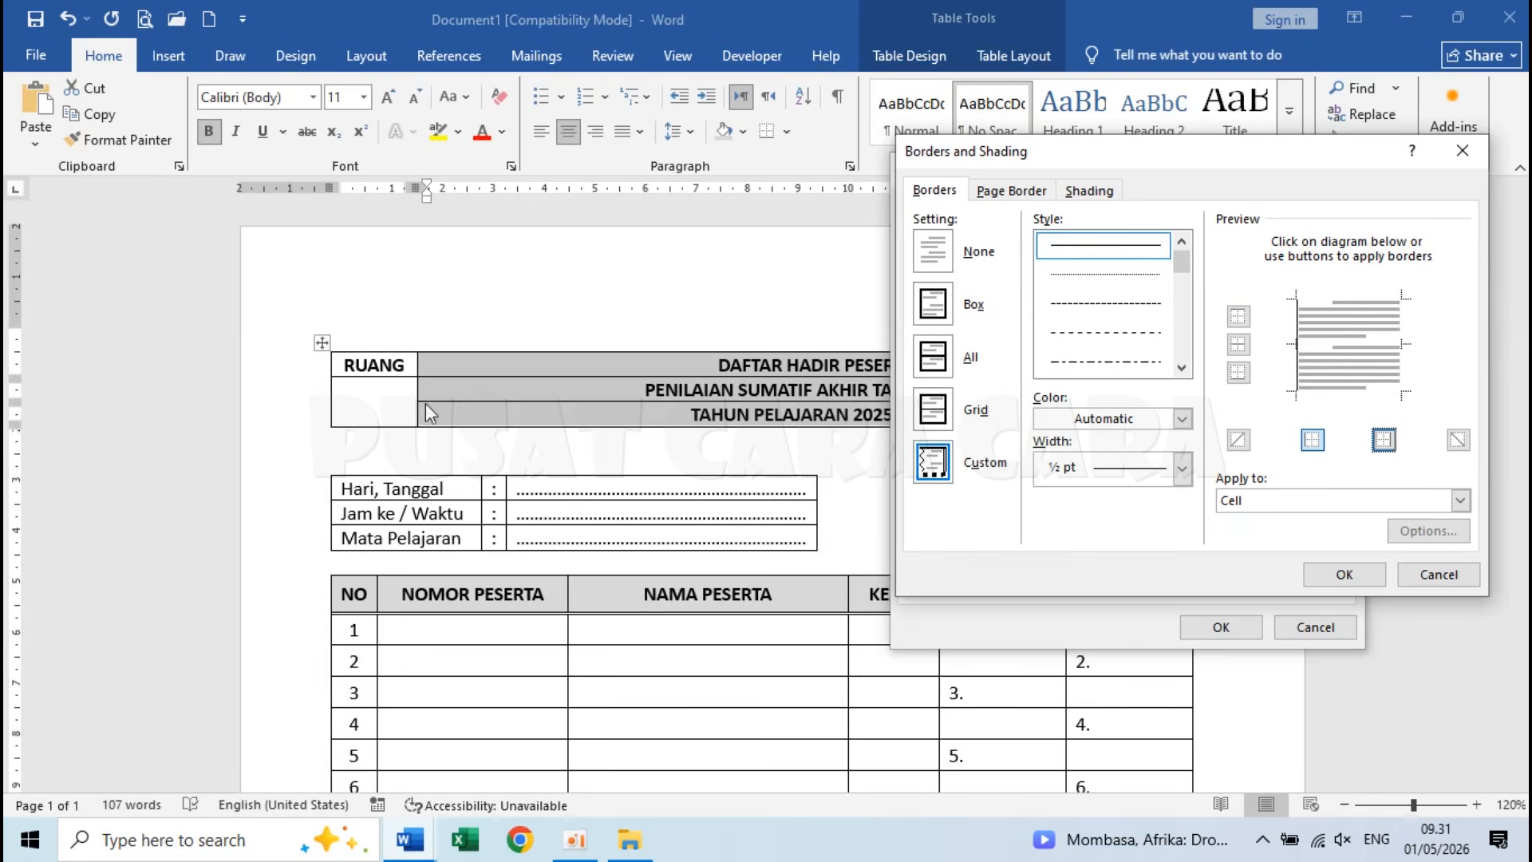
click(1340, 578)
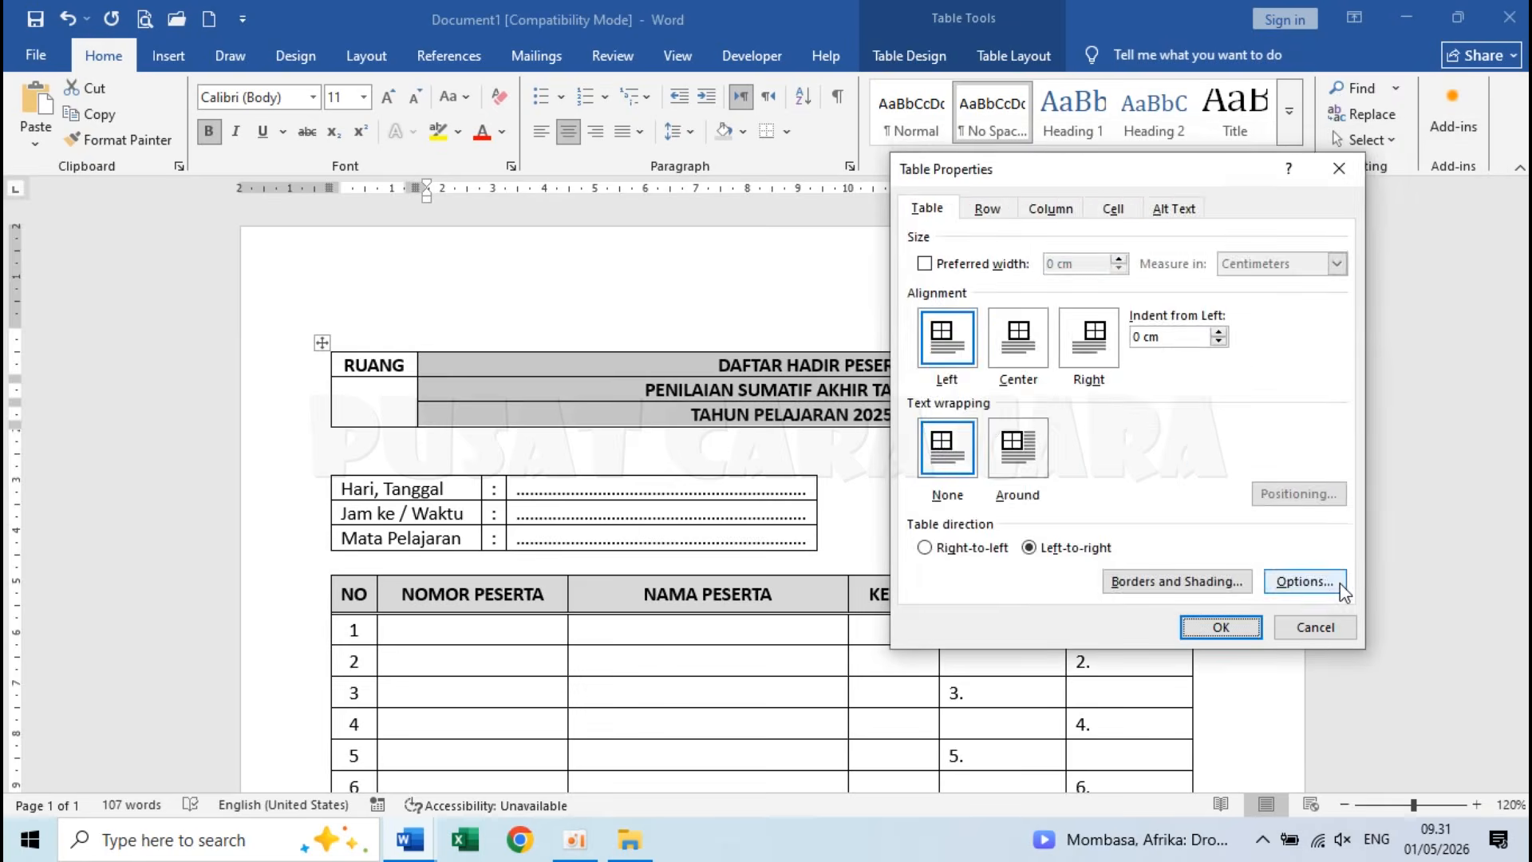
click(1242, 629)
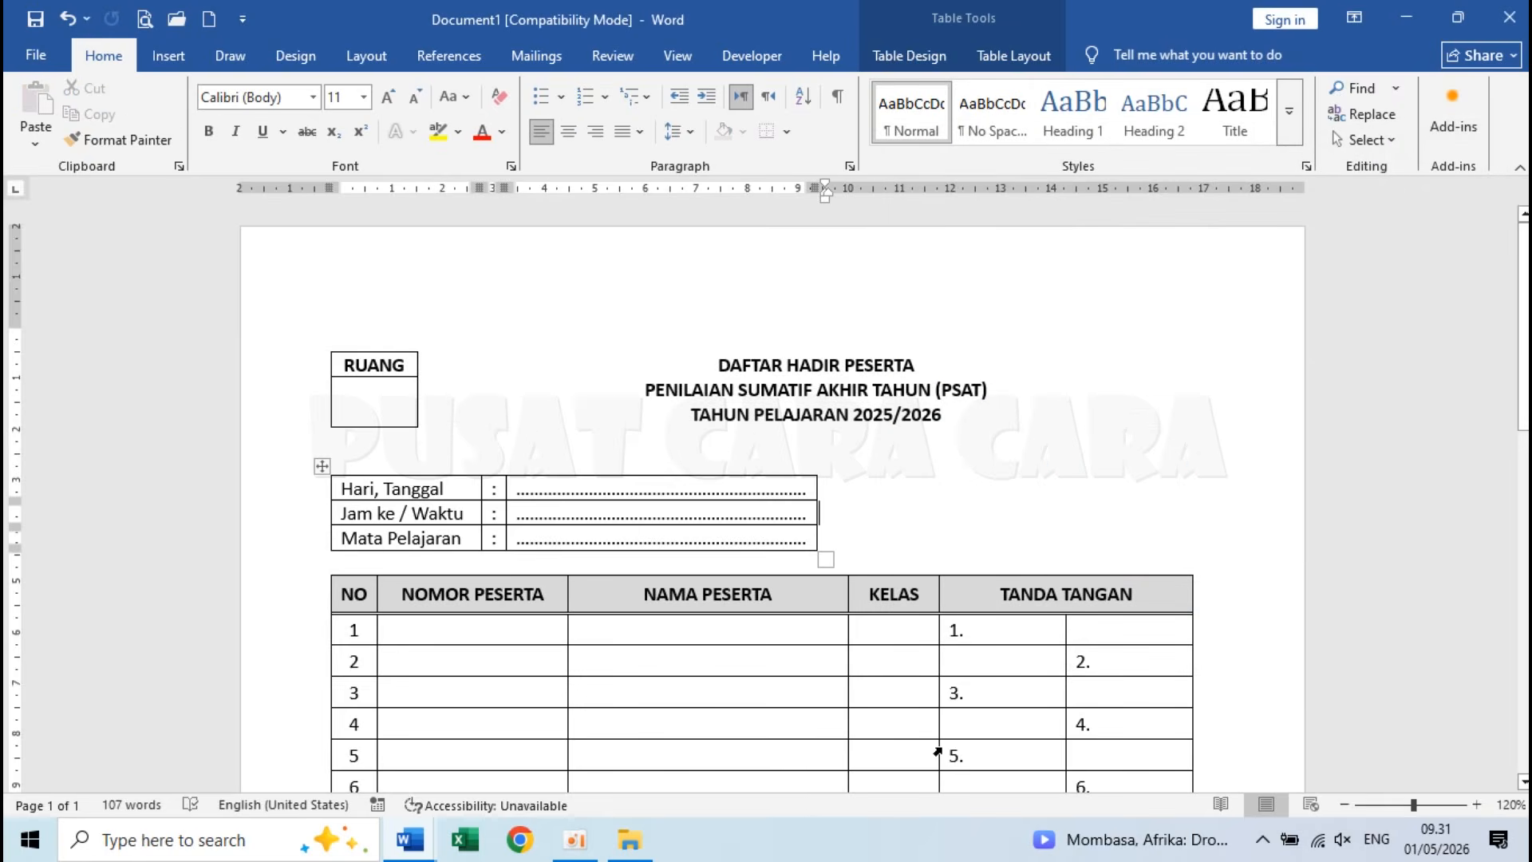
Step: Set the borders of the entire "Hari, Tanggal", "Jam ke / Waktu" and "Mata Pelajaran" table to None
click(444, 513)
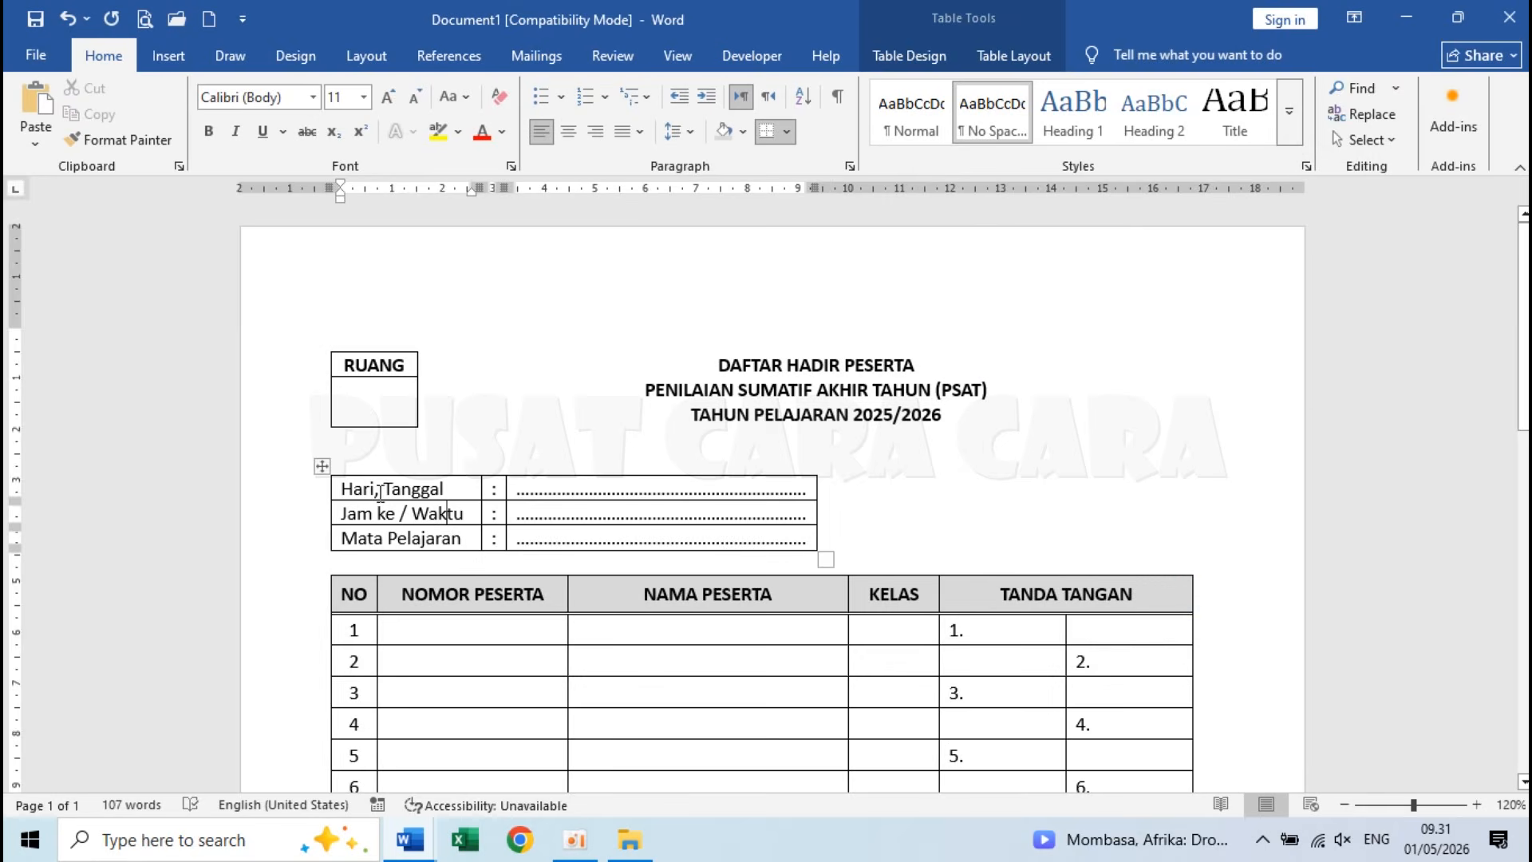
drag(356, 487, 631, 539)
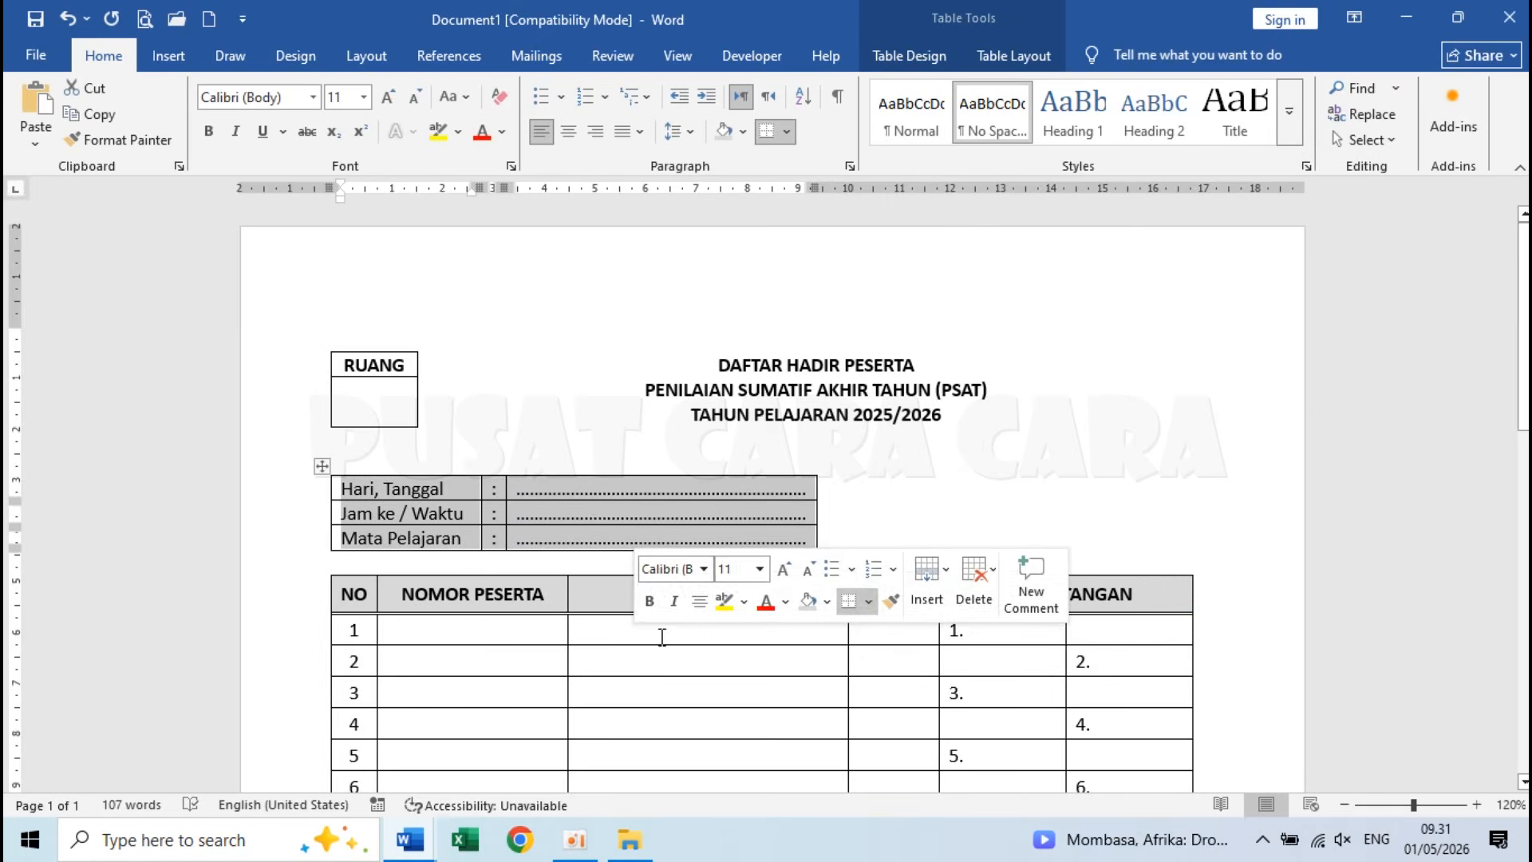
click(322, 468)
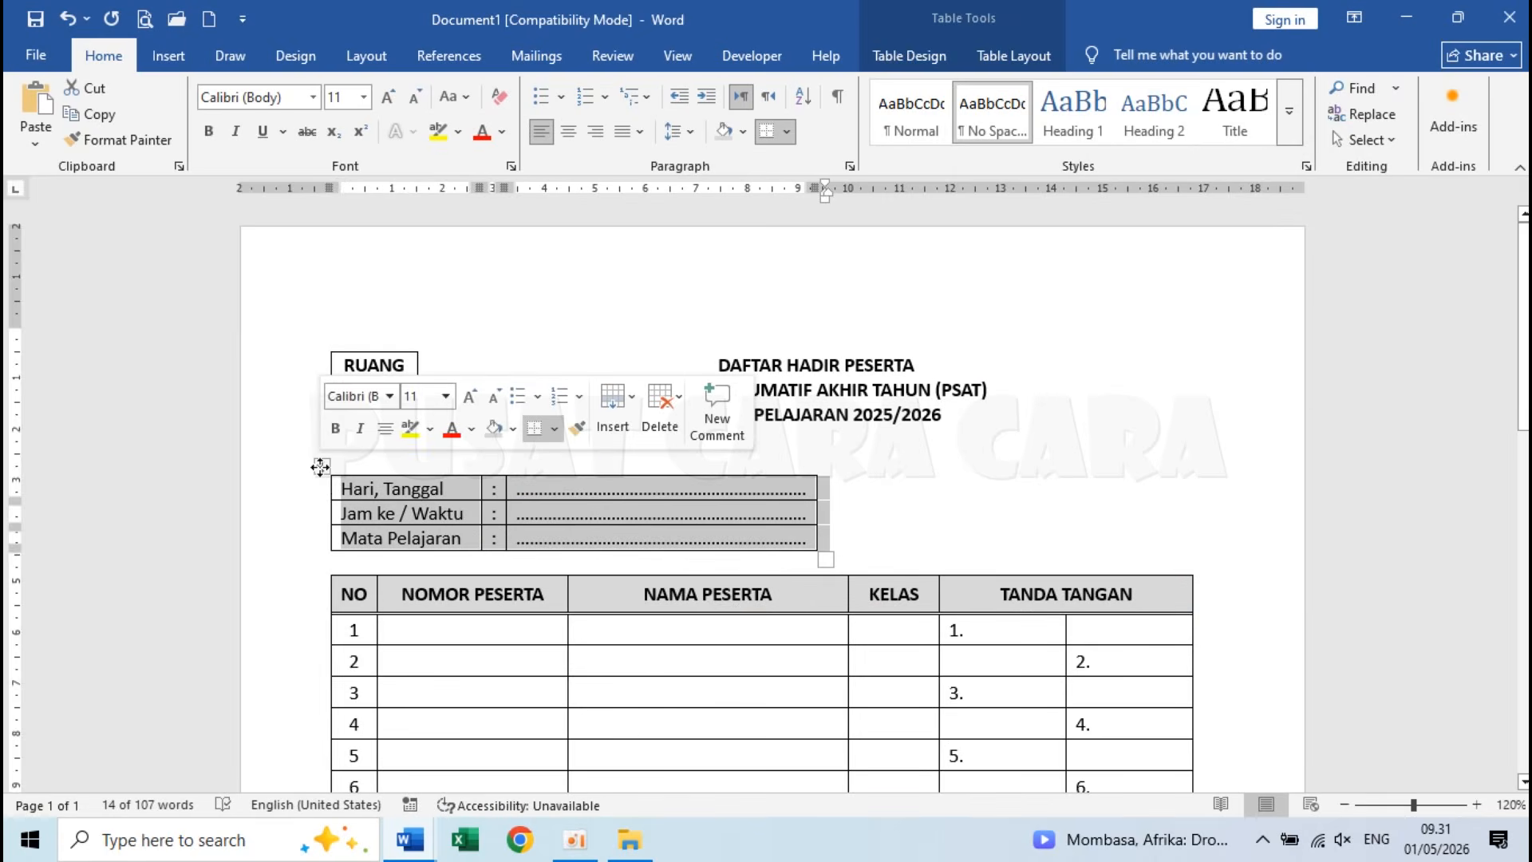
click(361, 488)
drag(365, 490, 566, 532)
click(567, 534)
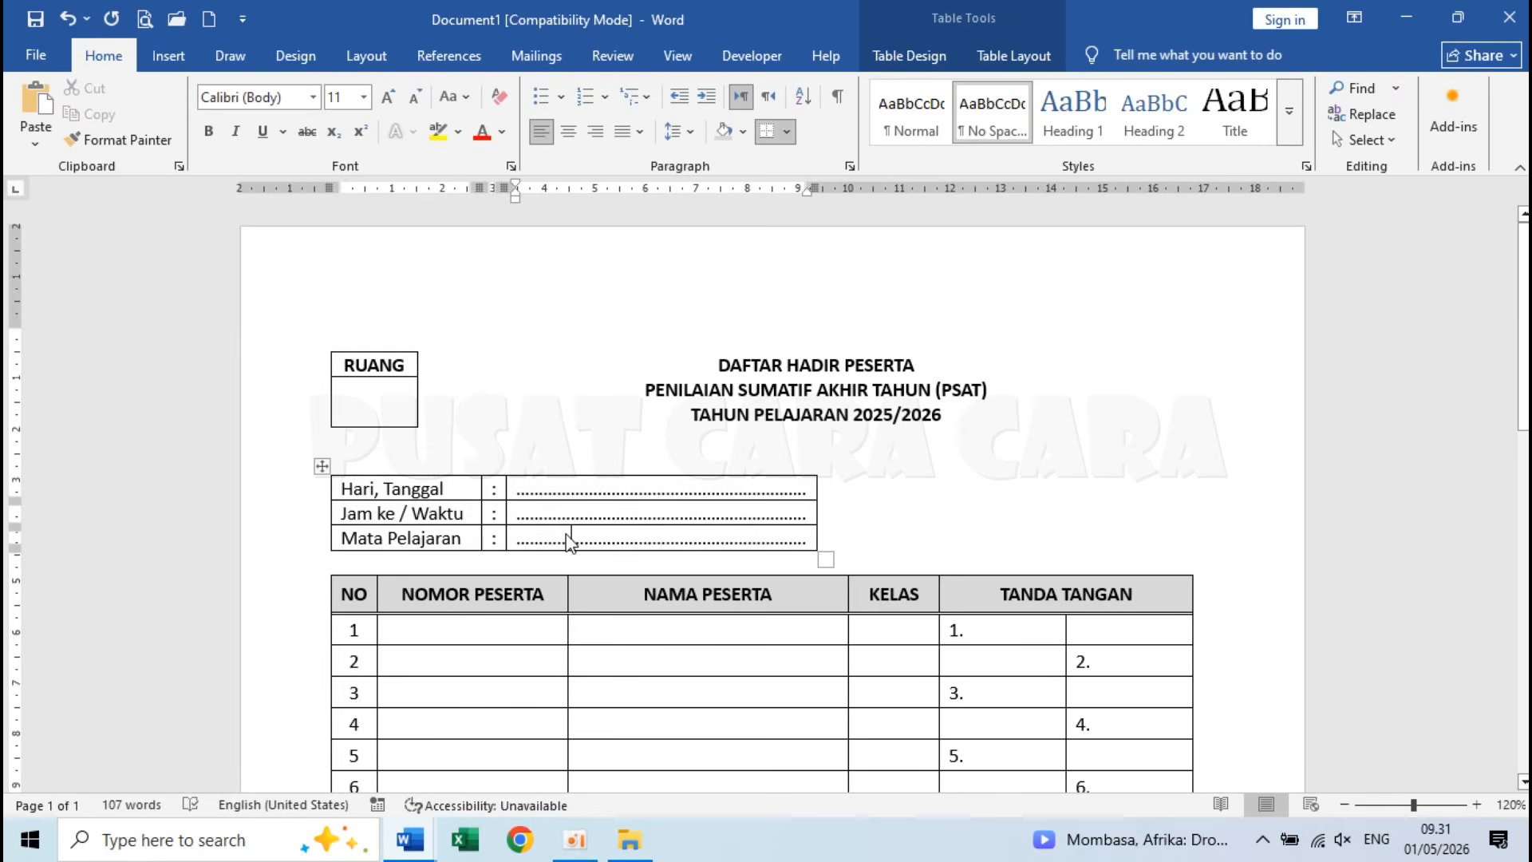
click(323, 468)
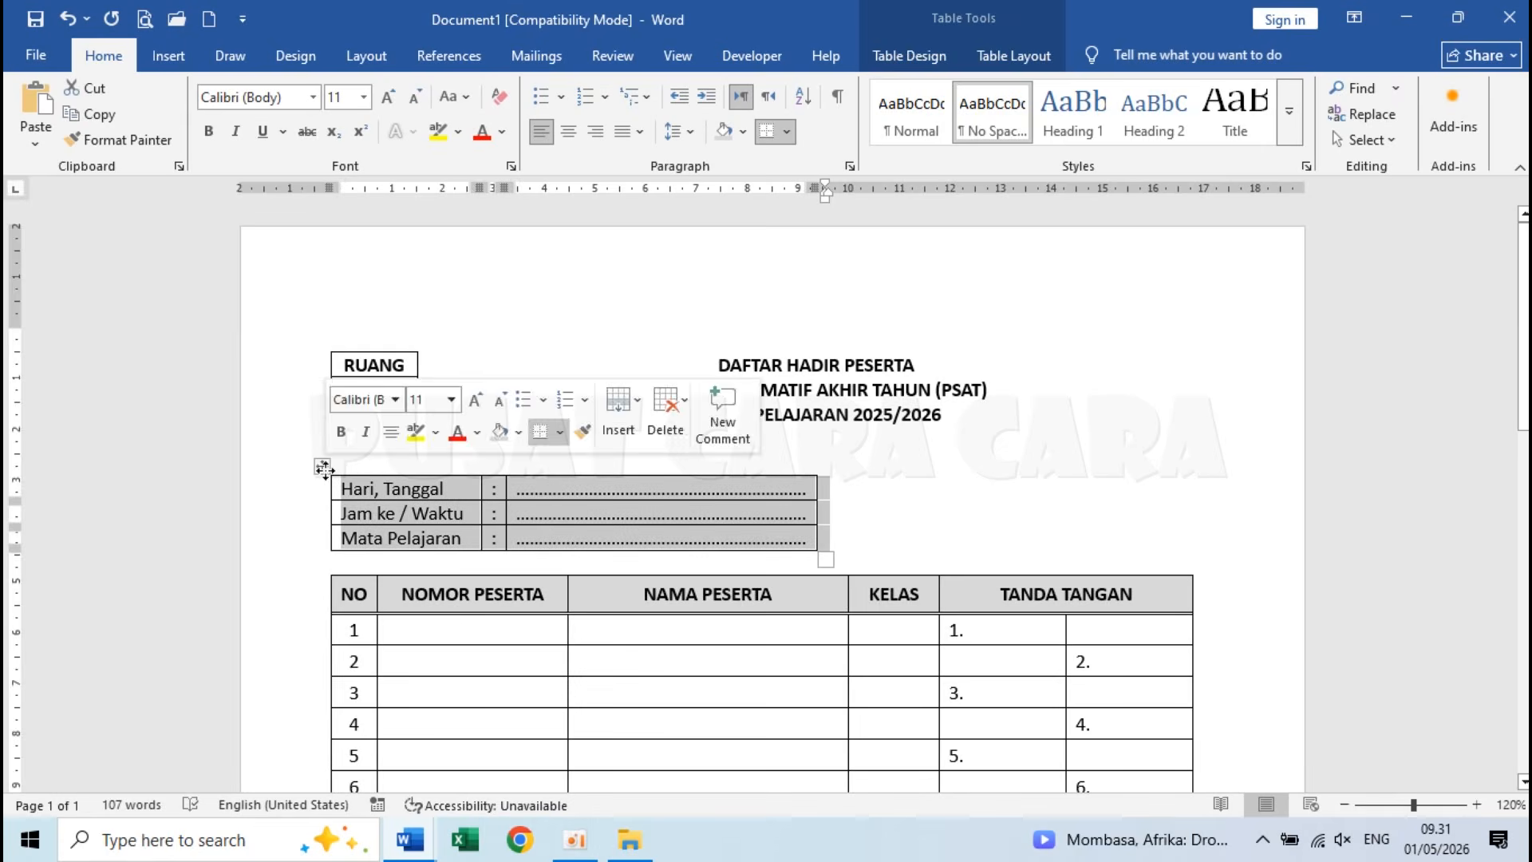
click(556, 517)
drag(456, 491, 569, 549)
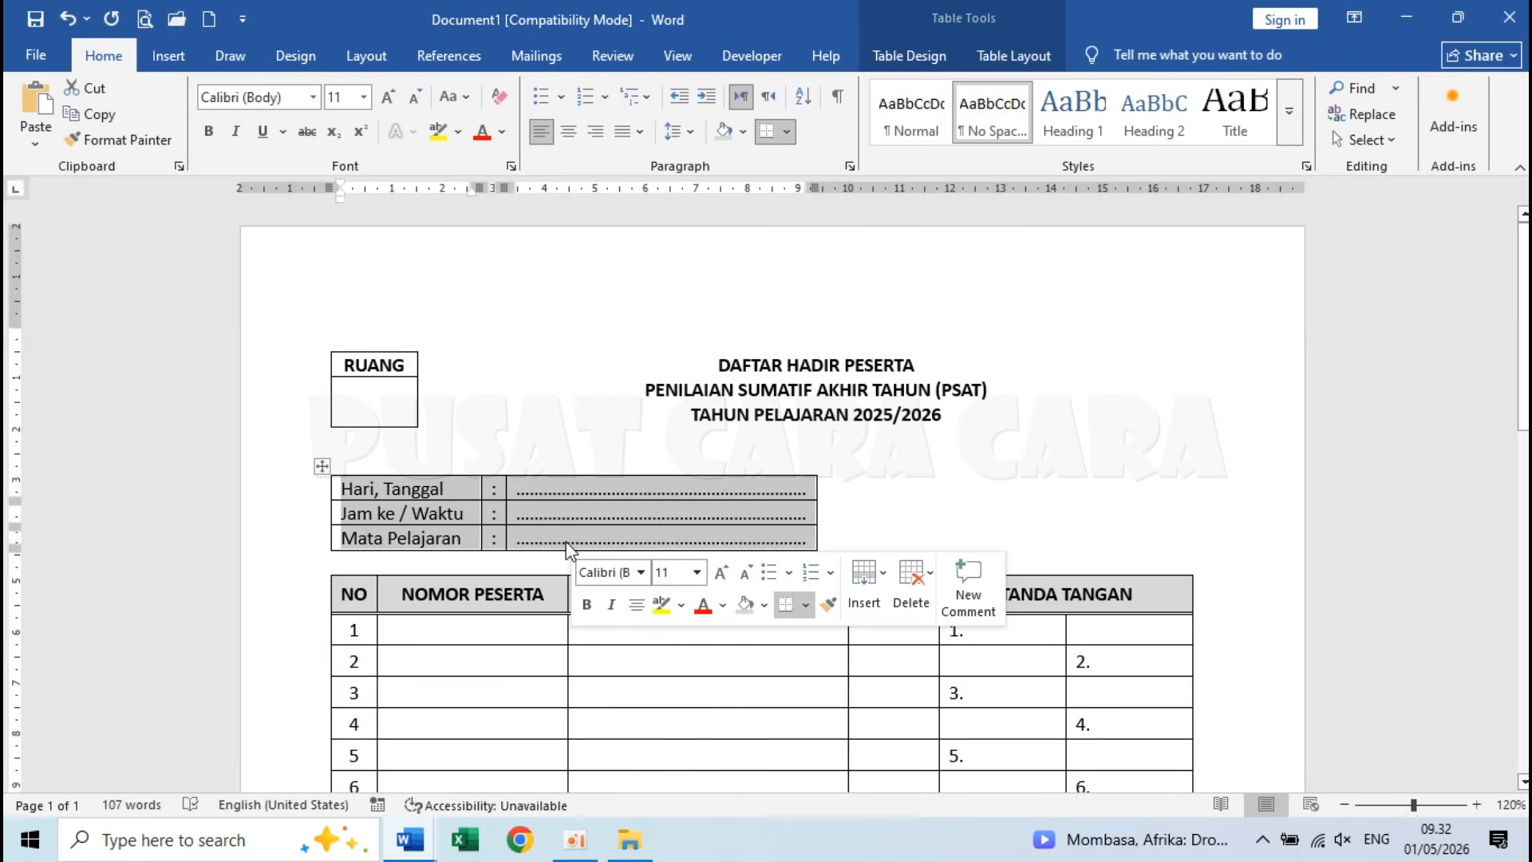
right_click(581, 509)
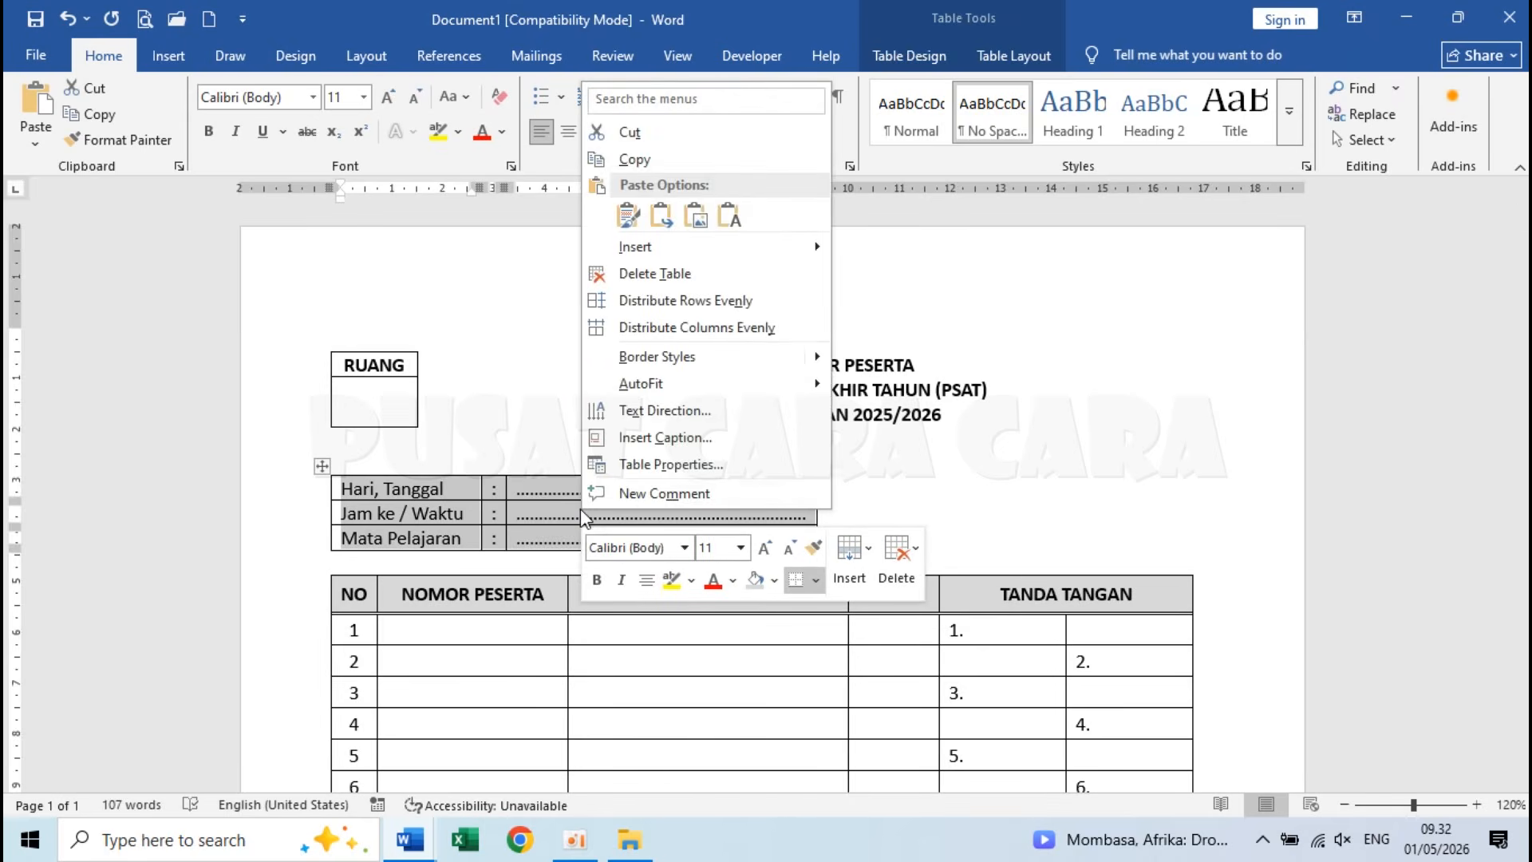
click(670, 465)
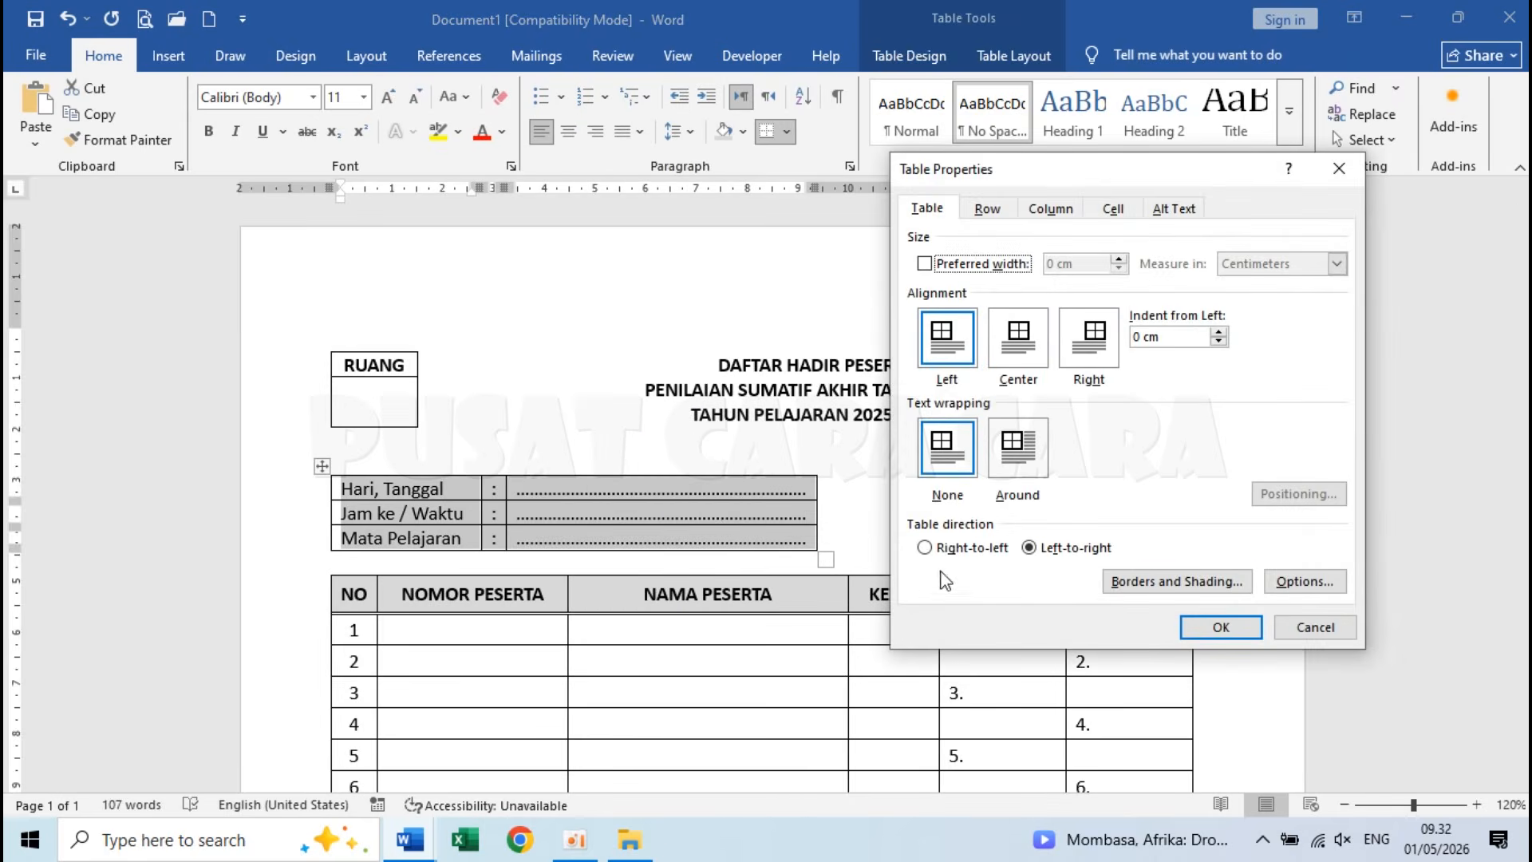
click(1170, 583)
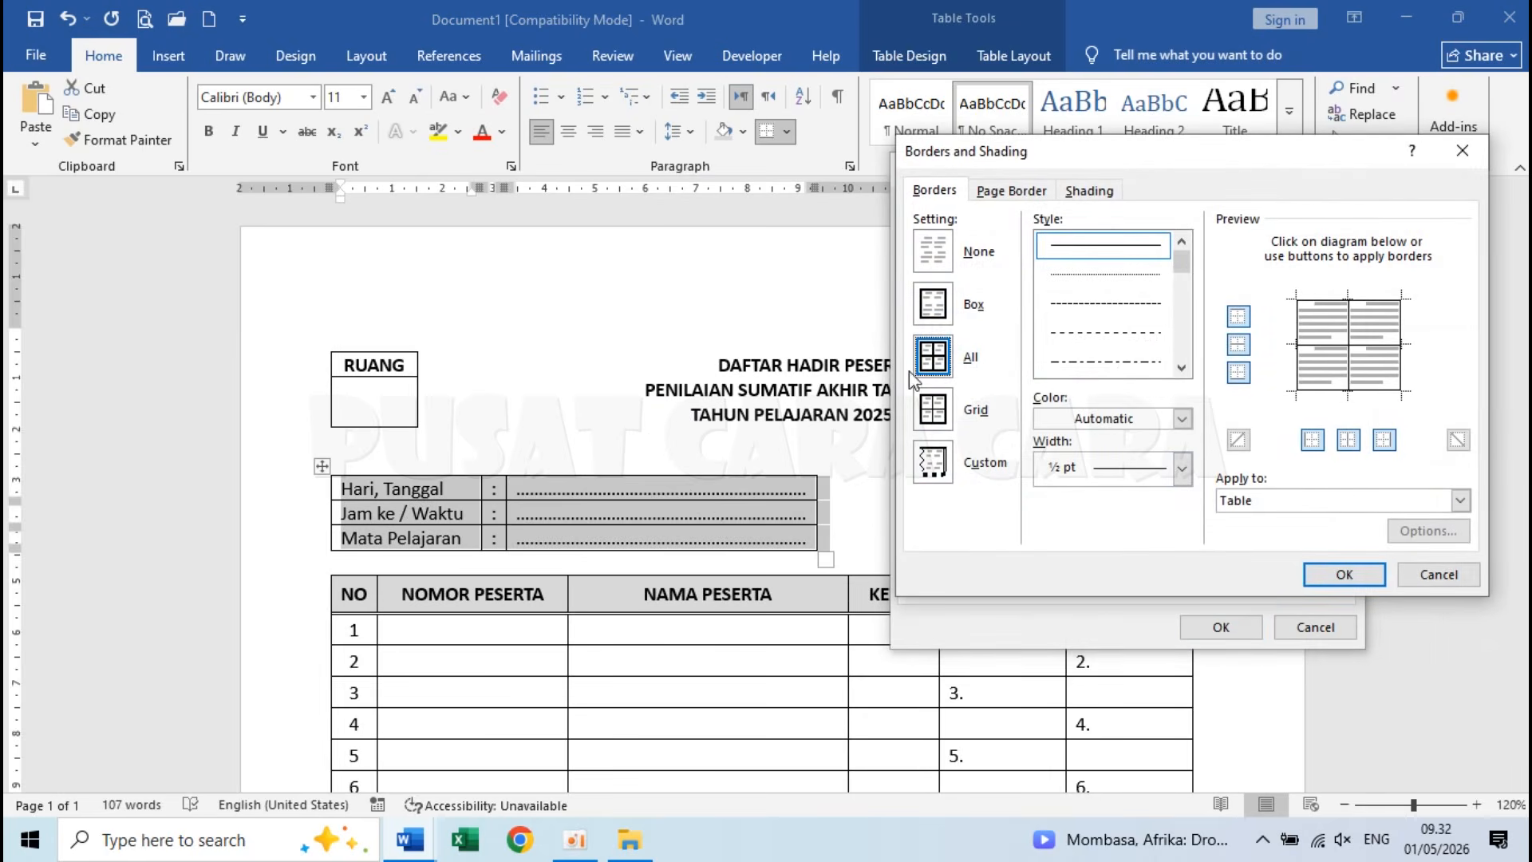
click(938, 256)
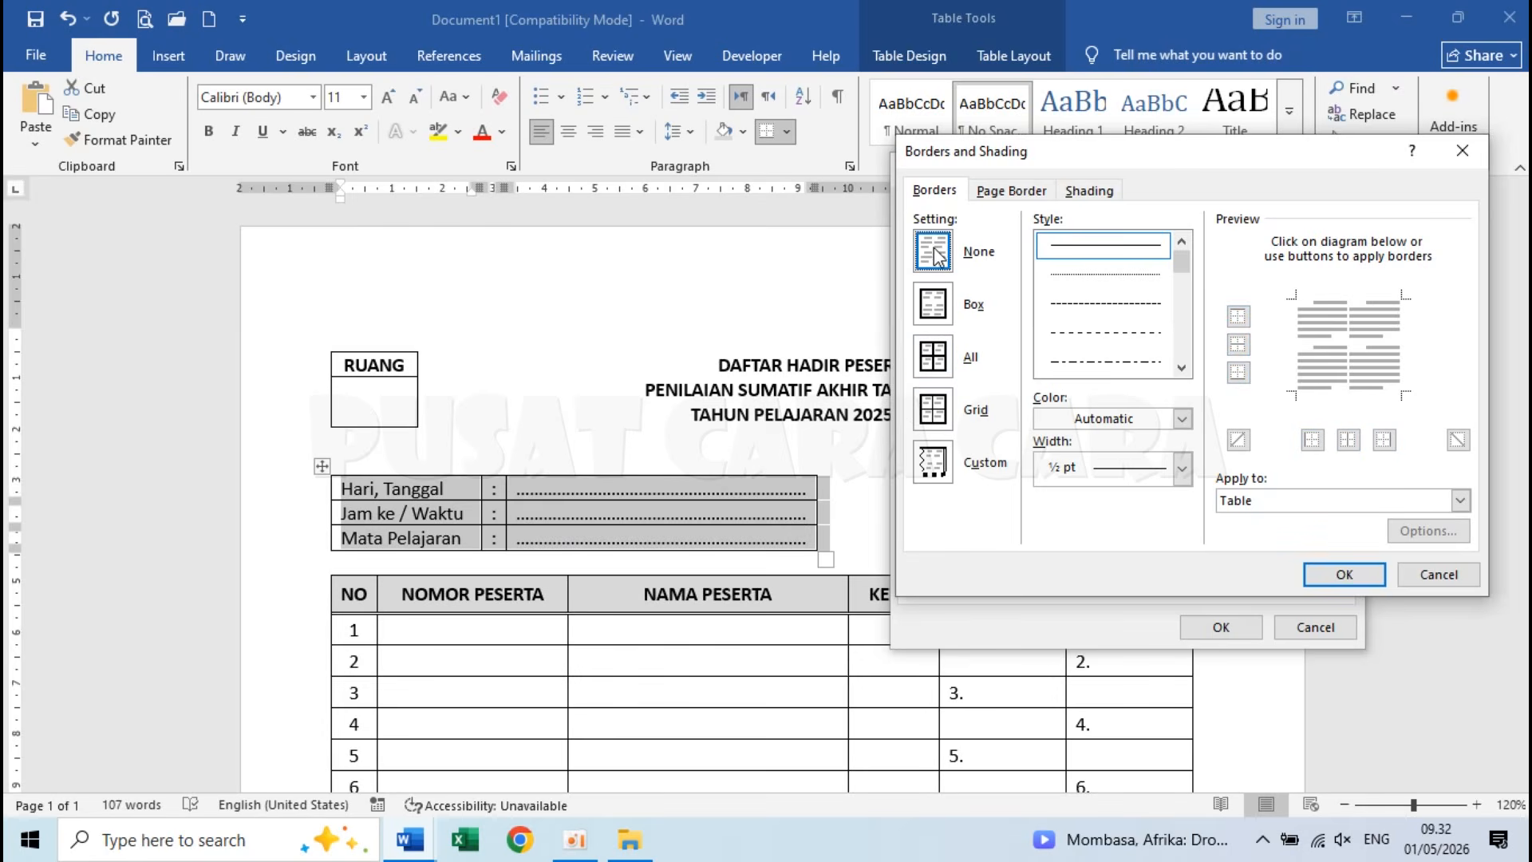
click(1345, 575)
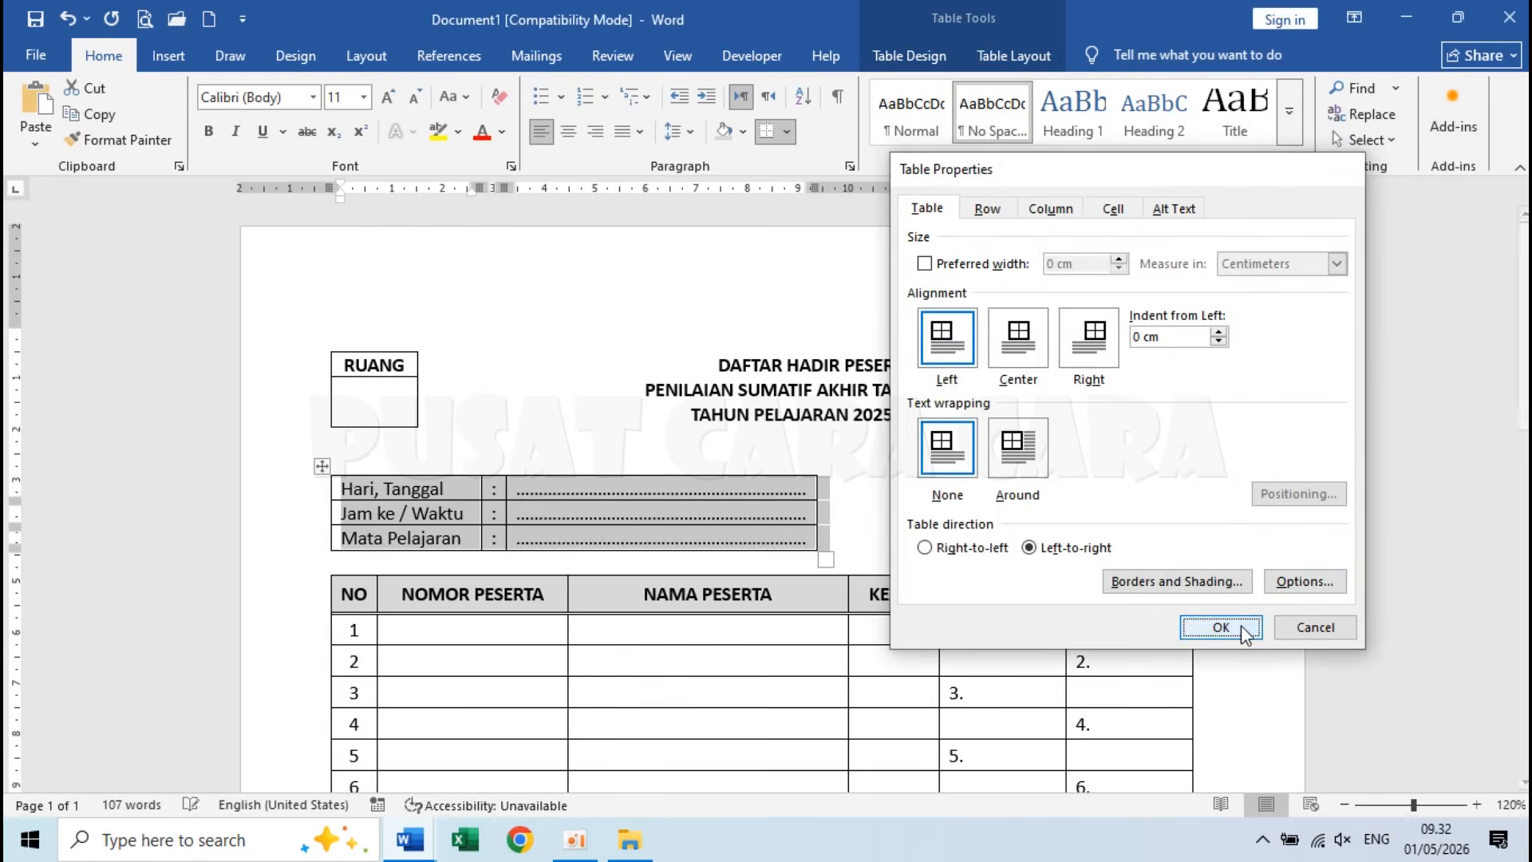
click(1242, 624)
click(809, 593)
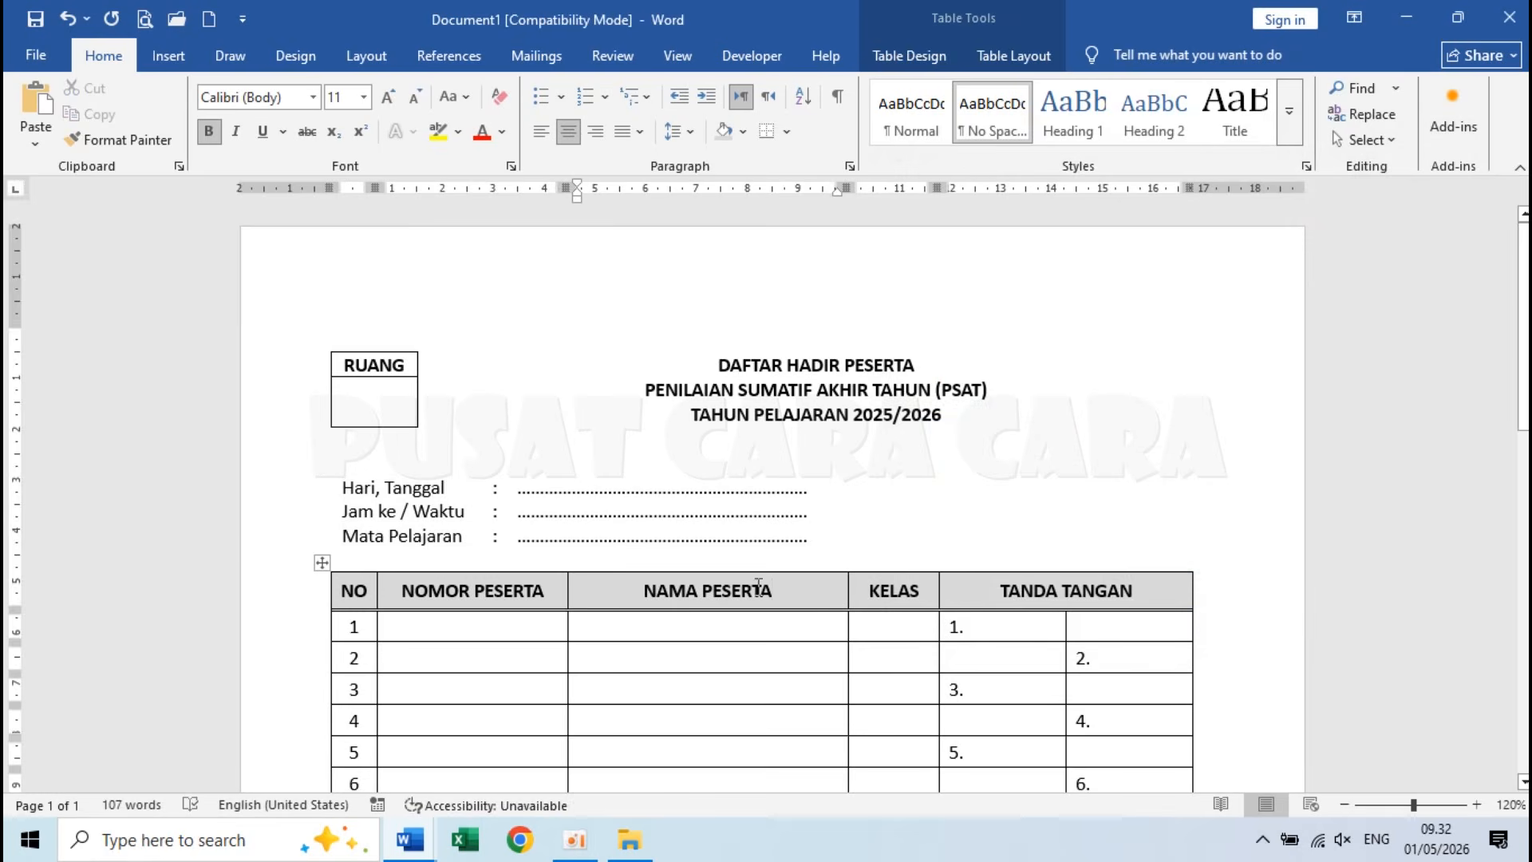
Step: Reduce the left indent of the "Hari, Tanggal", "Jam ke / Waktu" and "Mata Pelajaran" labels to align them with the RUANG box's left edge
click(343, 488)
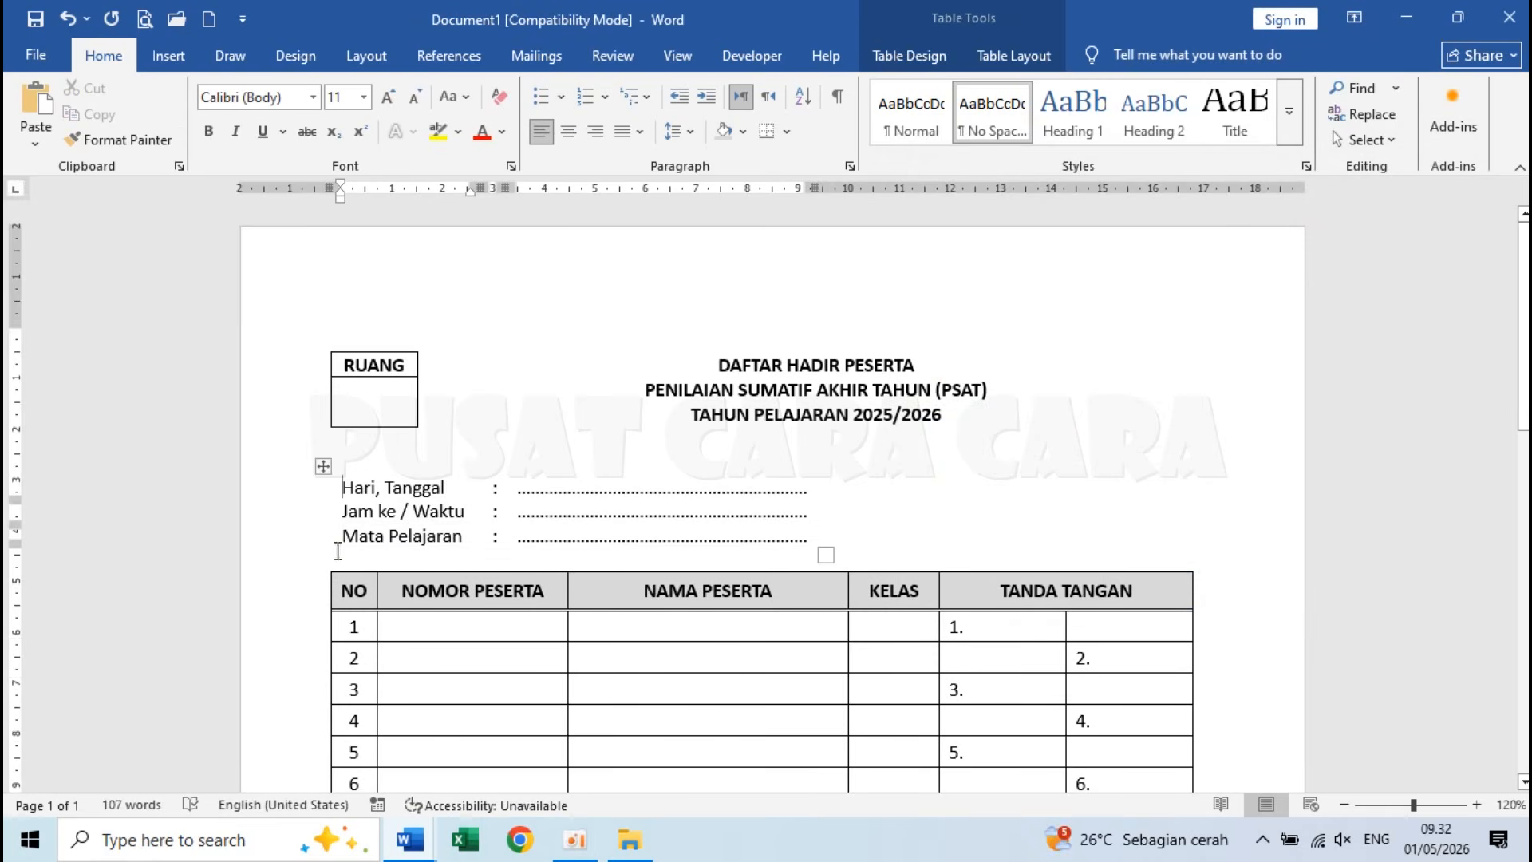
click(340, 491)
click(355, 497)
drag(341, 491, 421, 536)
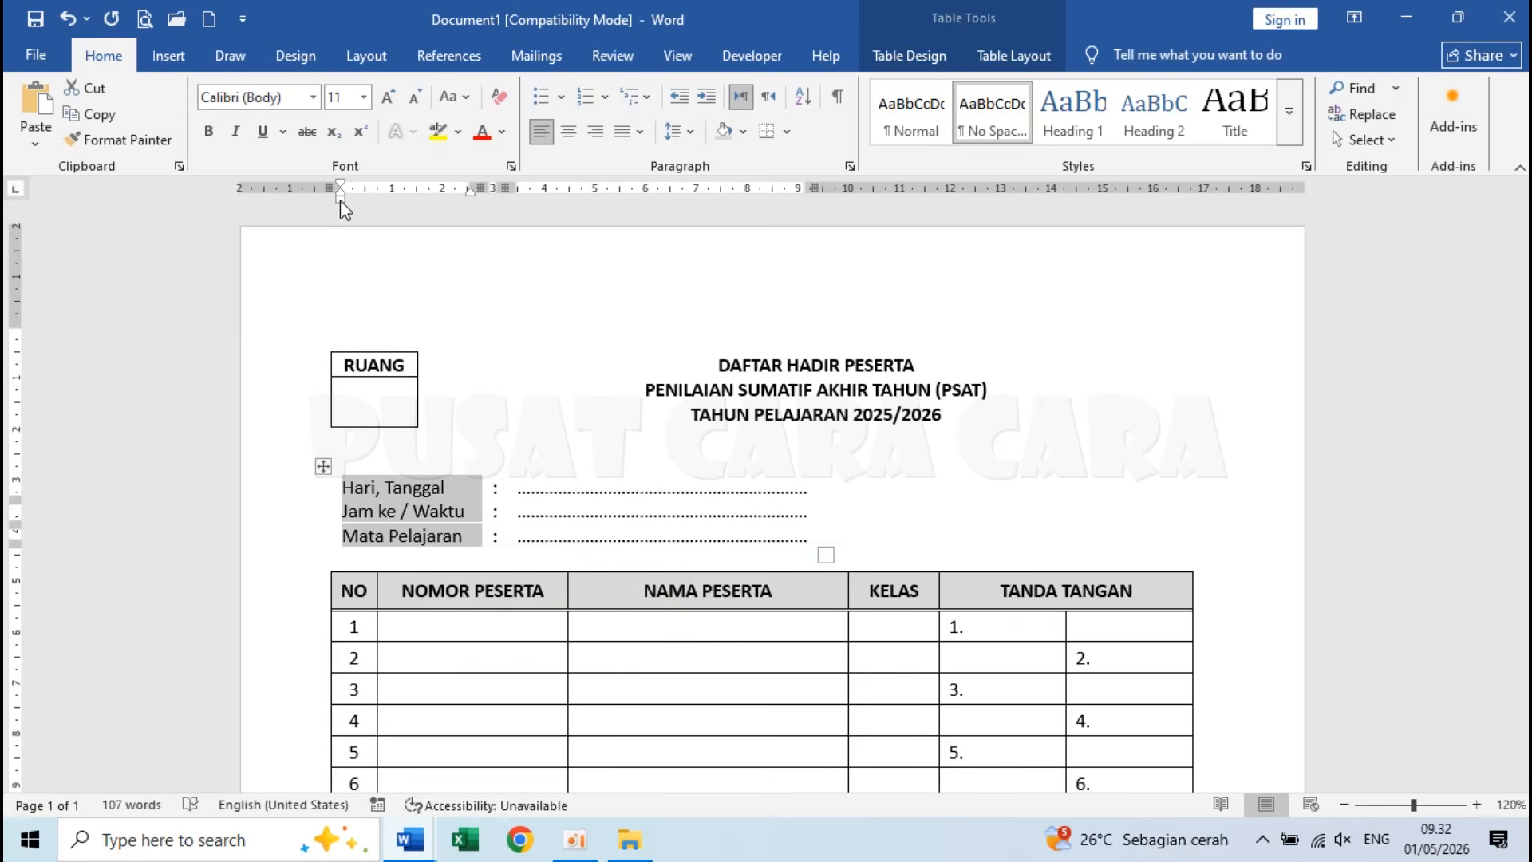
drag(340, 201, 328, 201)
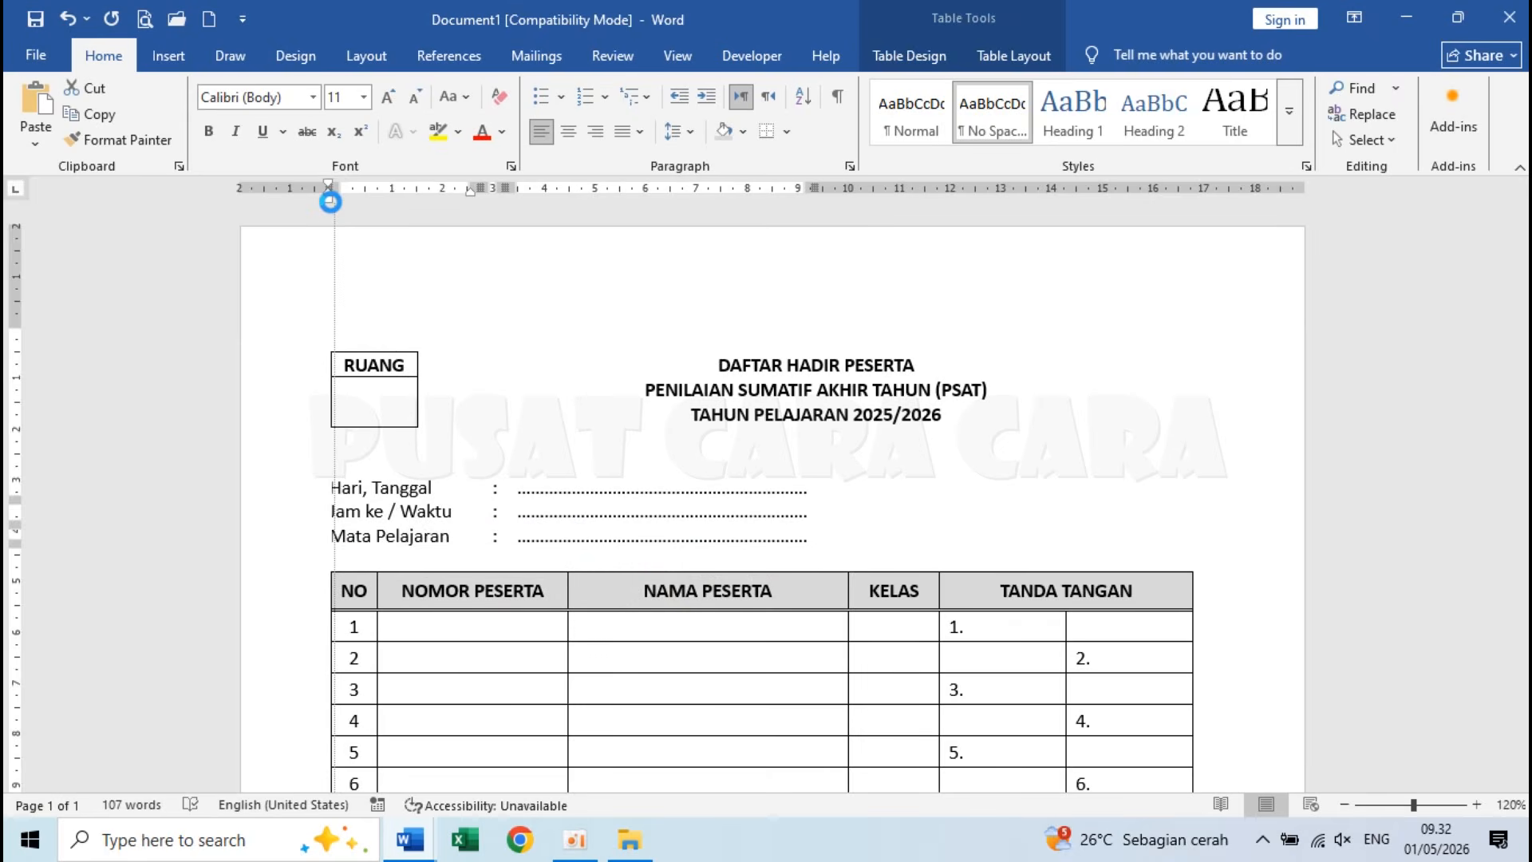
click(343, 488)
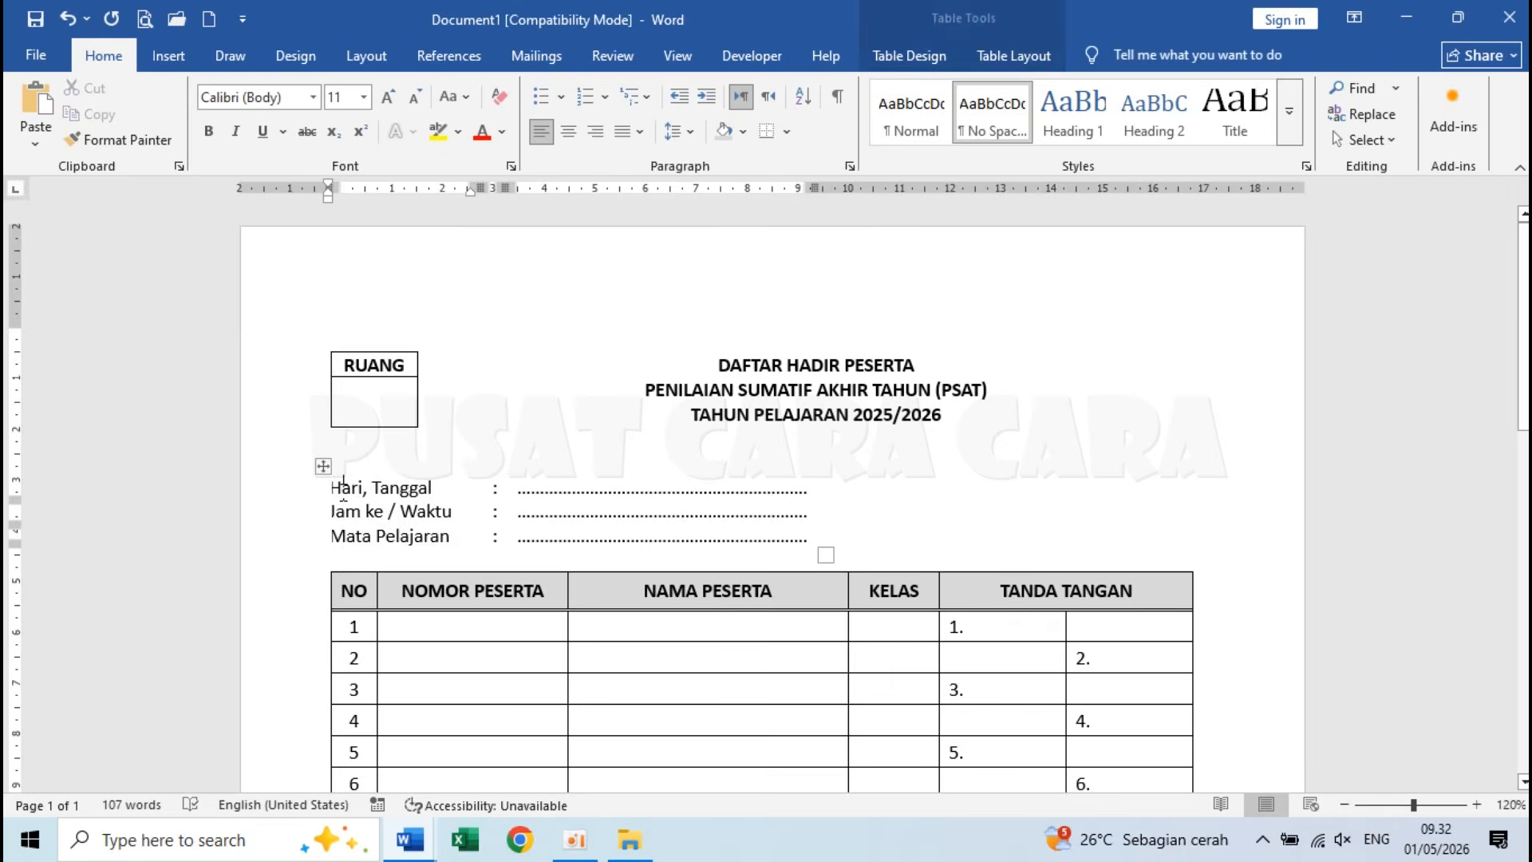
mouse_move(338, 489)
mouse_down()
mouse_move(450, 534)
mouse_move(340, 496)
mouse_up()
click(450, 534)
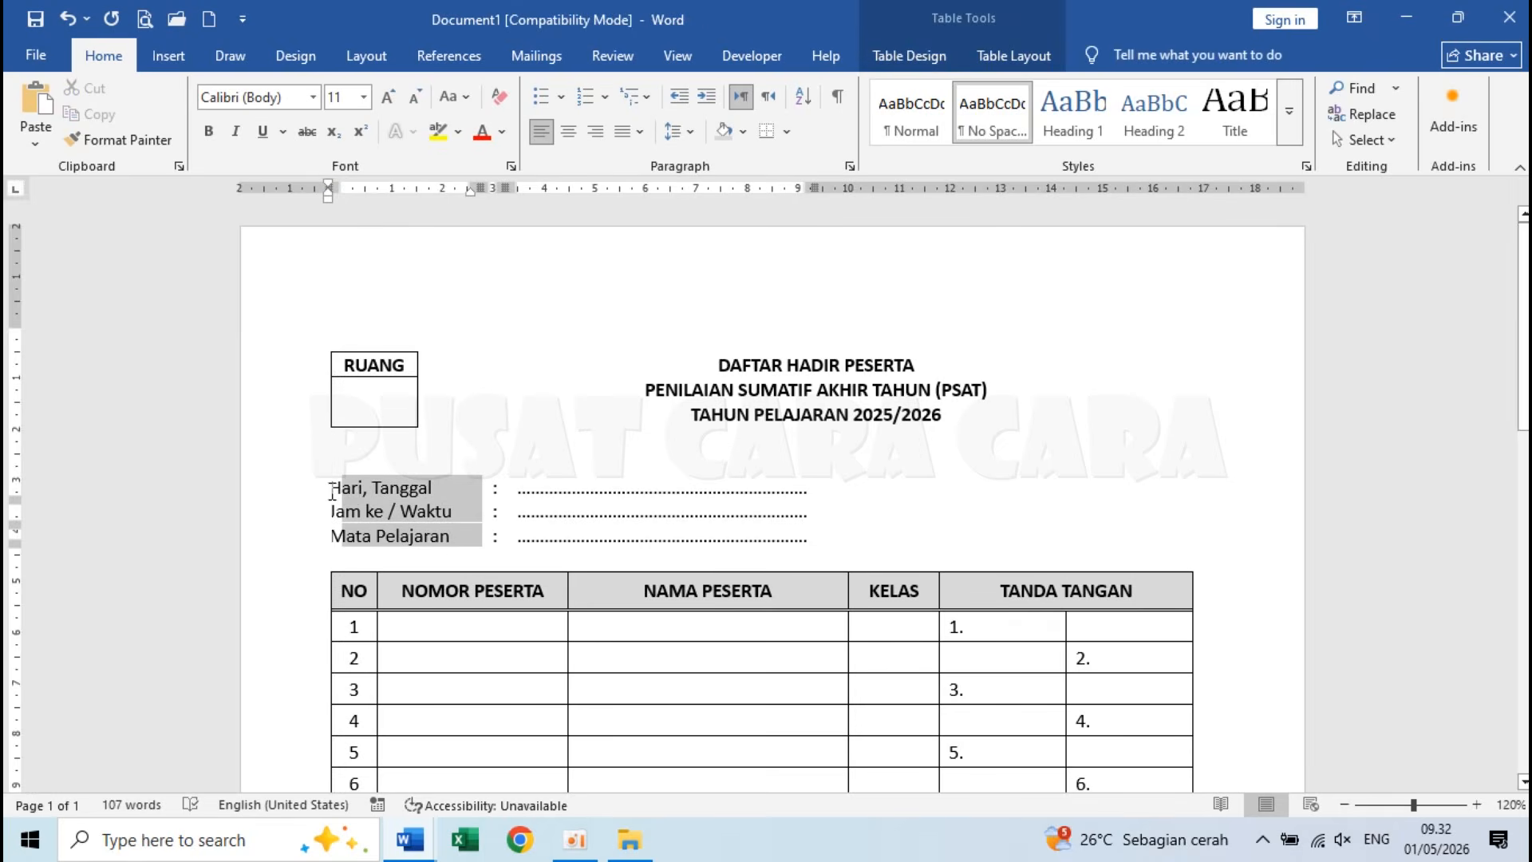
drag(328, 200, 331, 208)
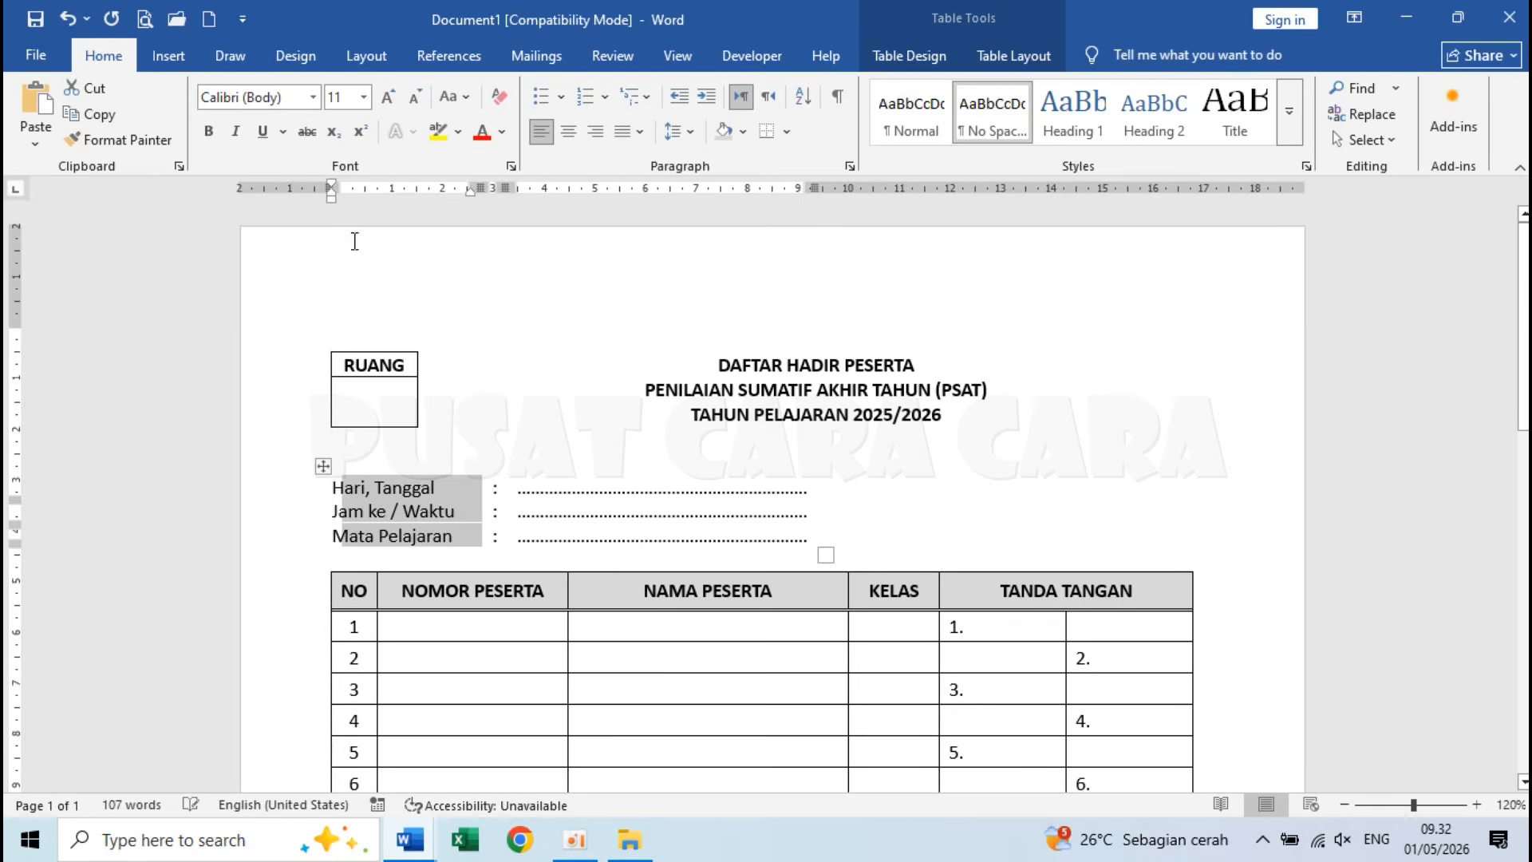
click(404, 511)
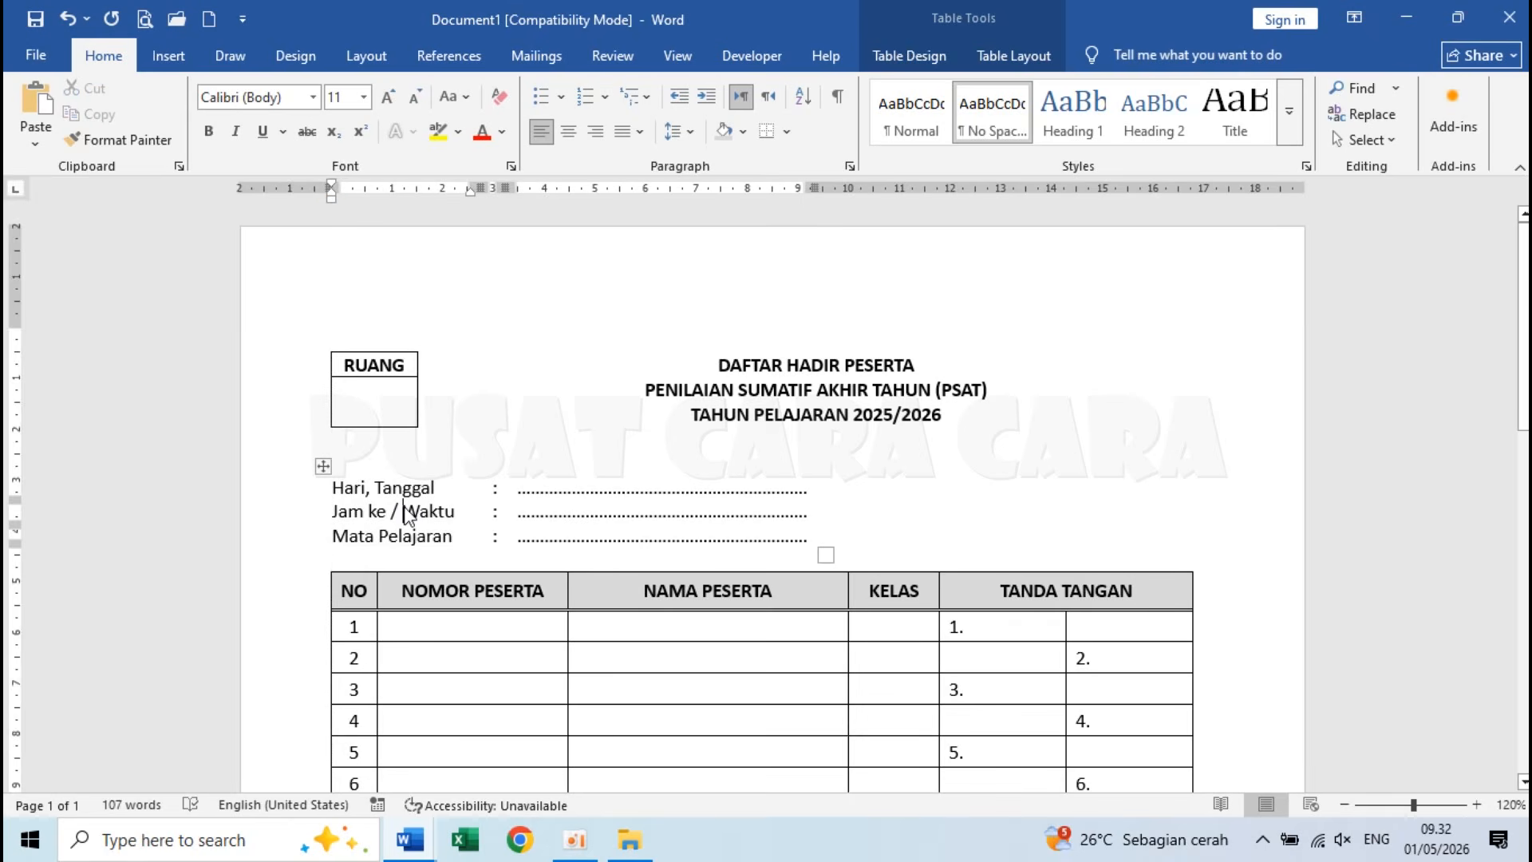
Step: Switch to the DAFTAR HADIR UJIAN document, examine the borders of its participant summary and signature tables, and return to Document1
scroll(404, 510, down, 10)
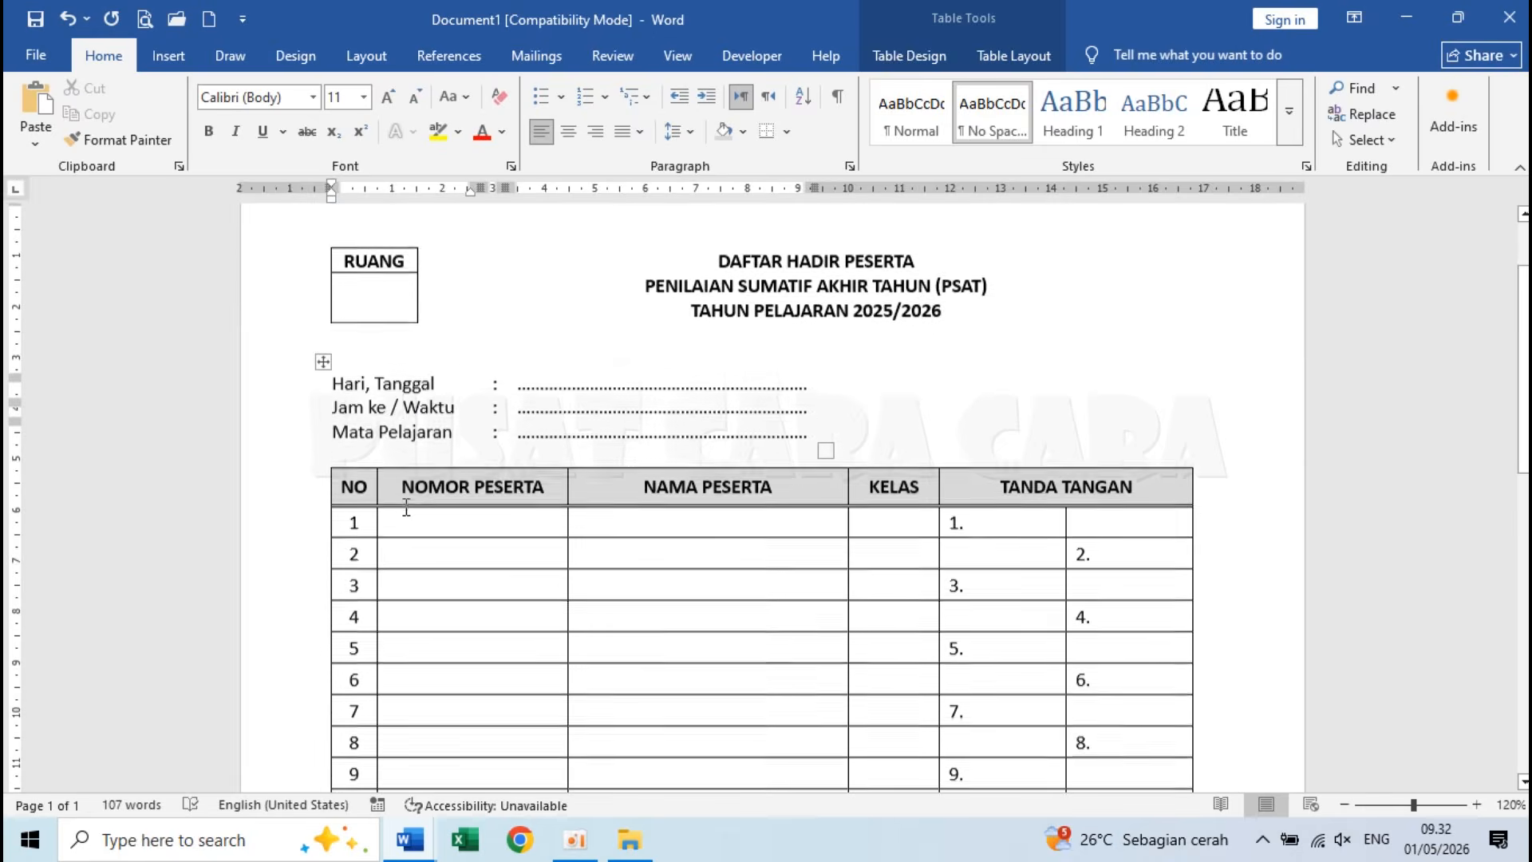
scroll(404, 508, down, 5)
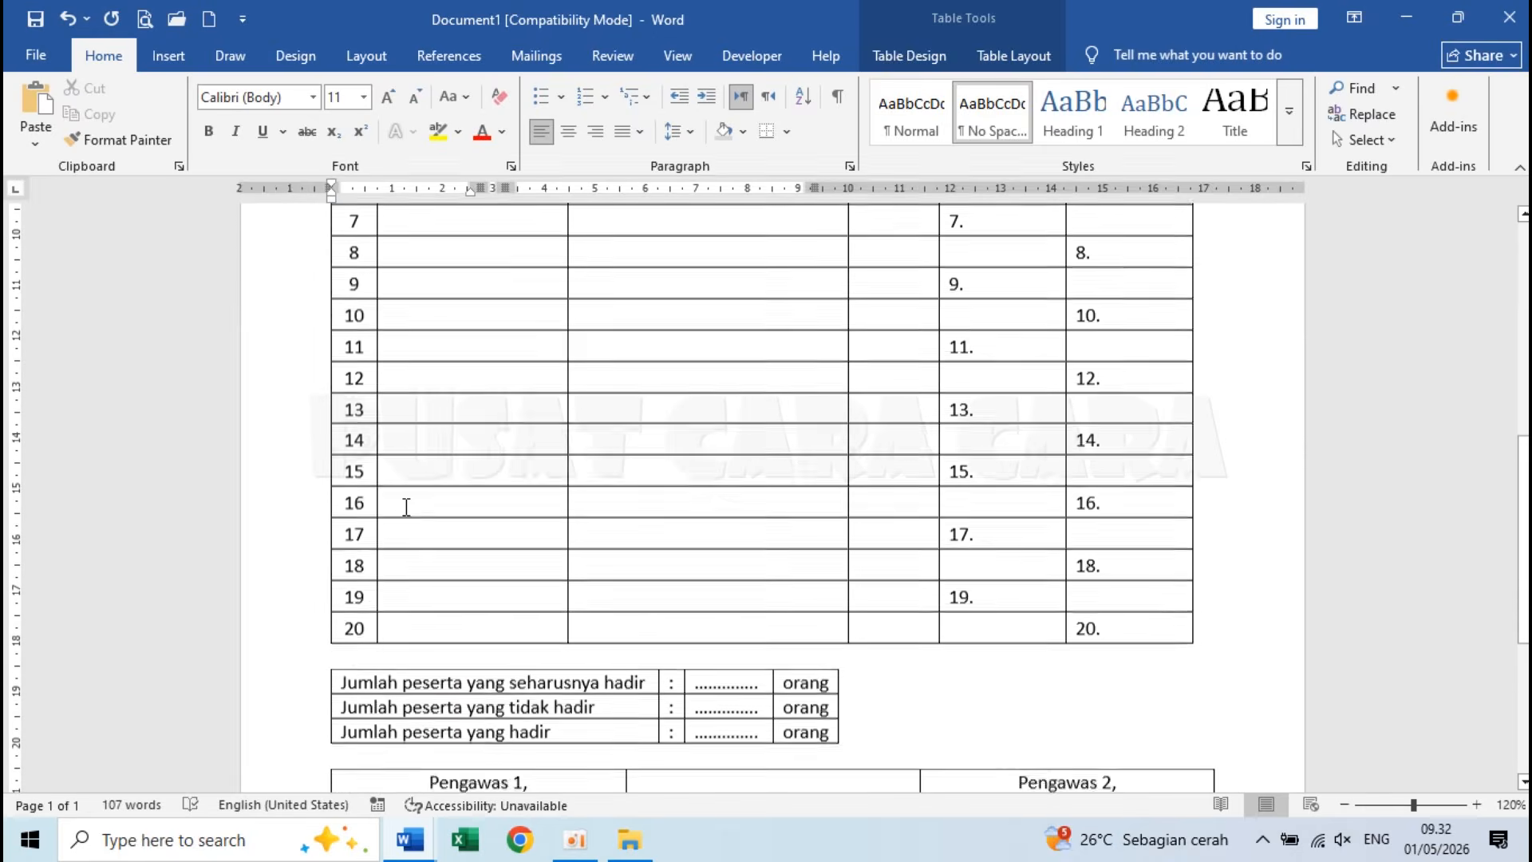
scroll(406, 507, up, 12)
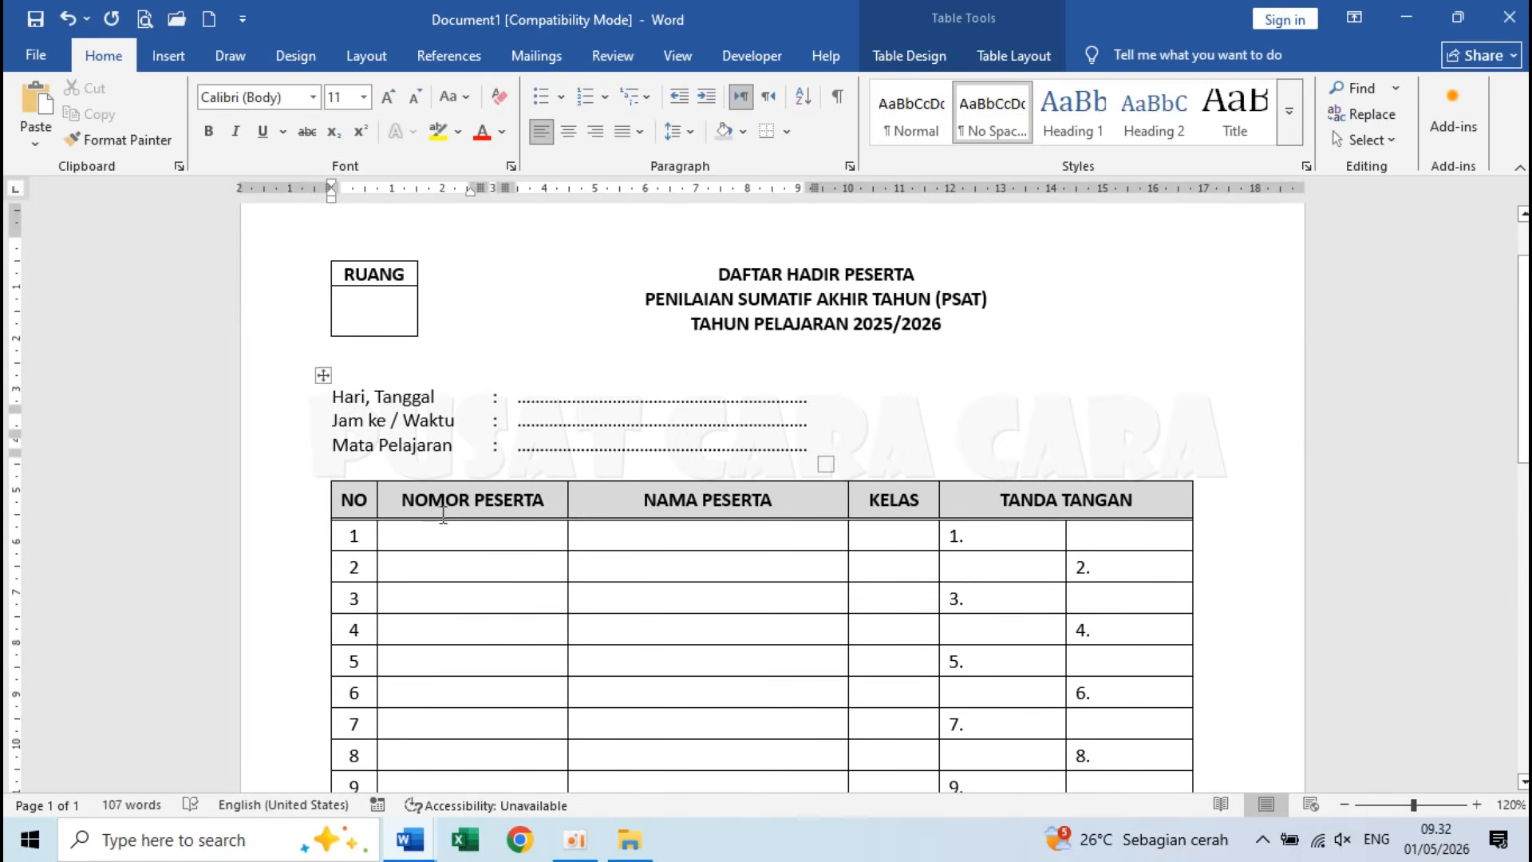
click(452, 530)
scroll(453, 529, down, 5)
scroll(452, 529, down, 8)
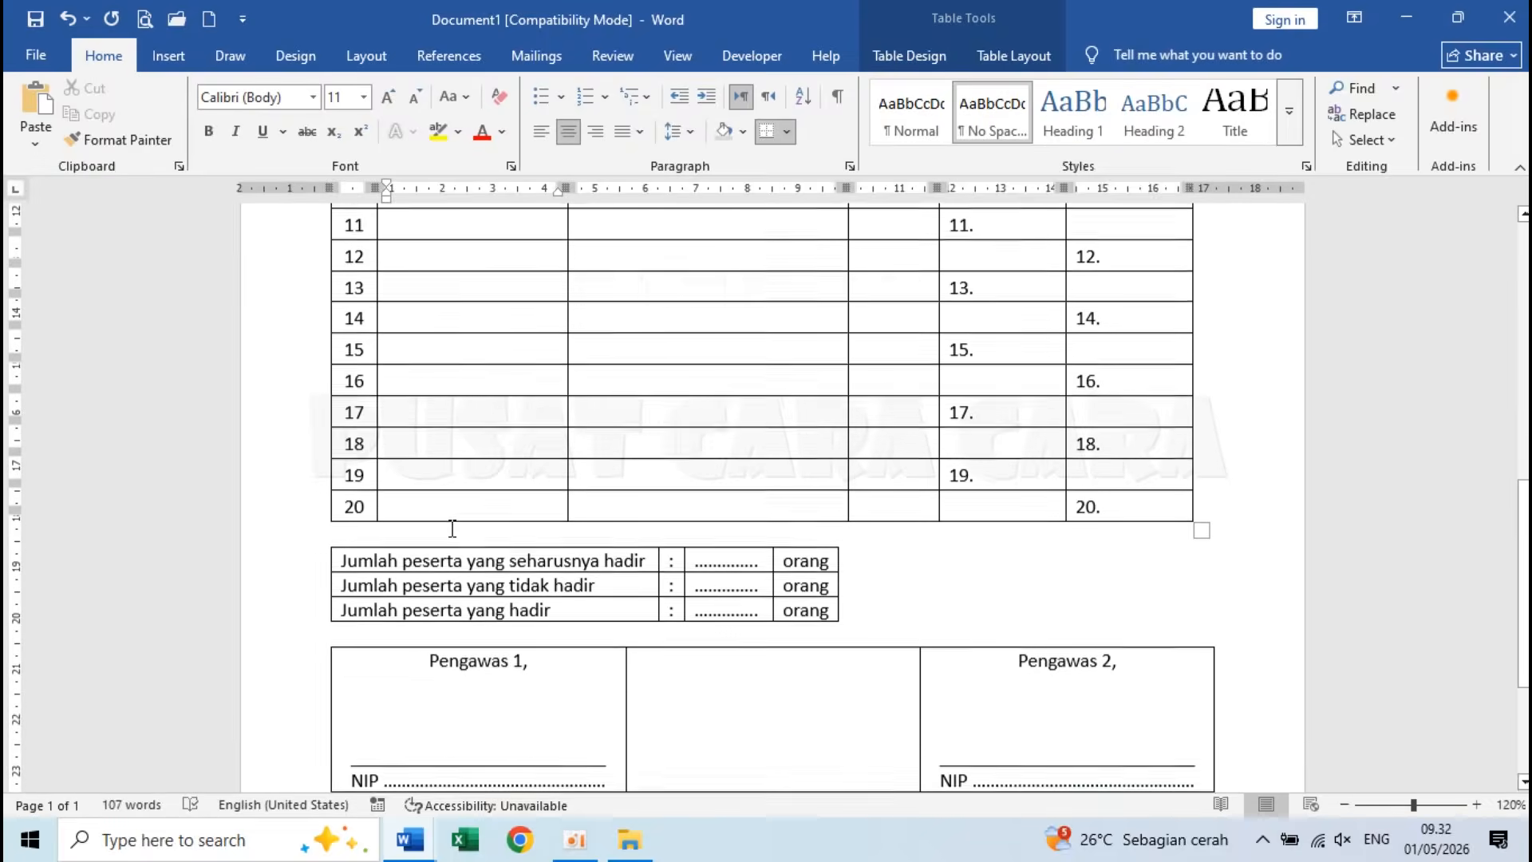
click(407, 429)
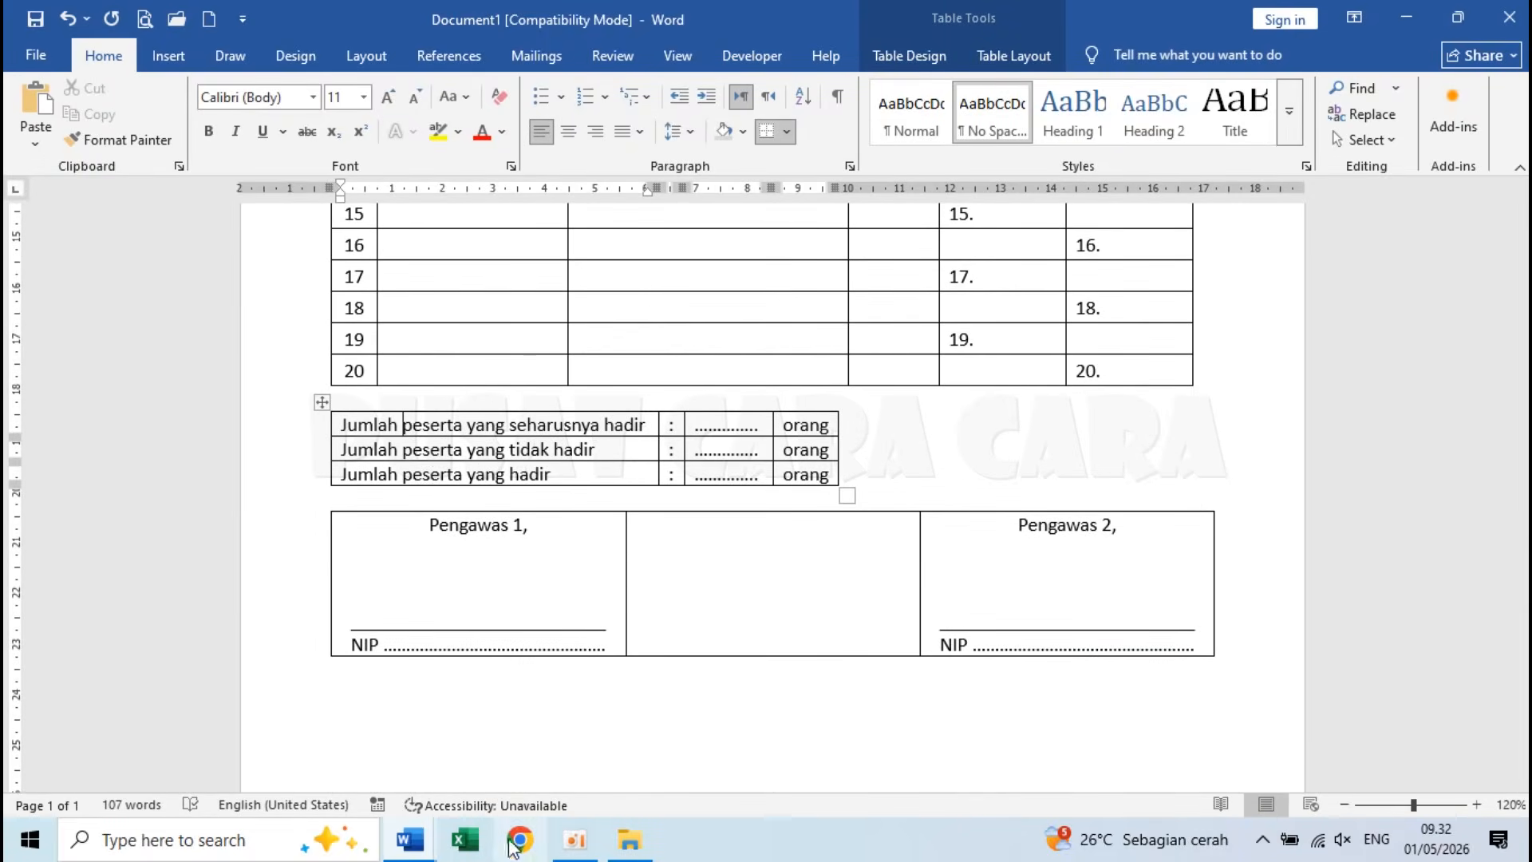
mouse_move(410, 838)
click(551, 763)
scroll(383, 435, down, 15)
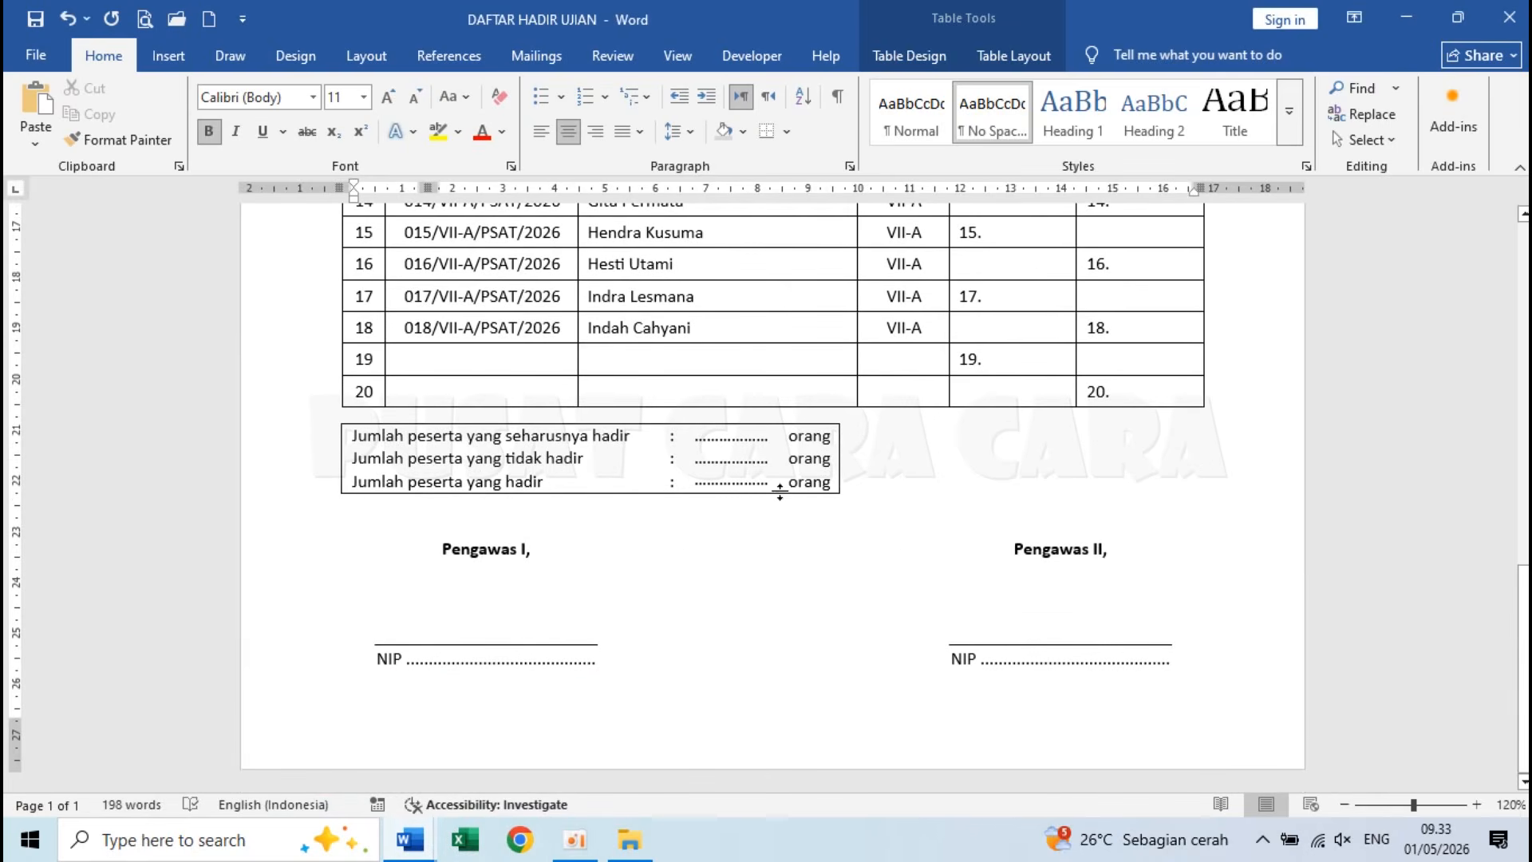
mouse_move(409, 838)
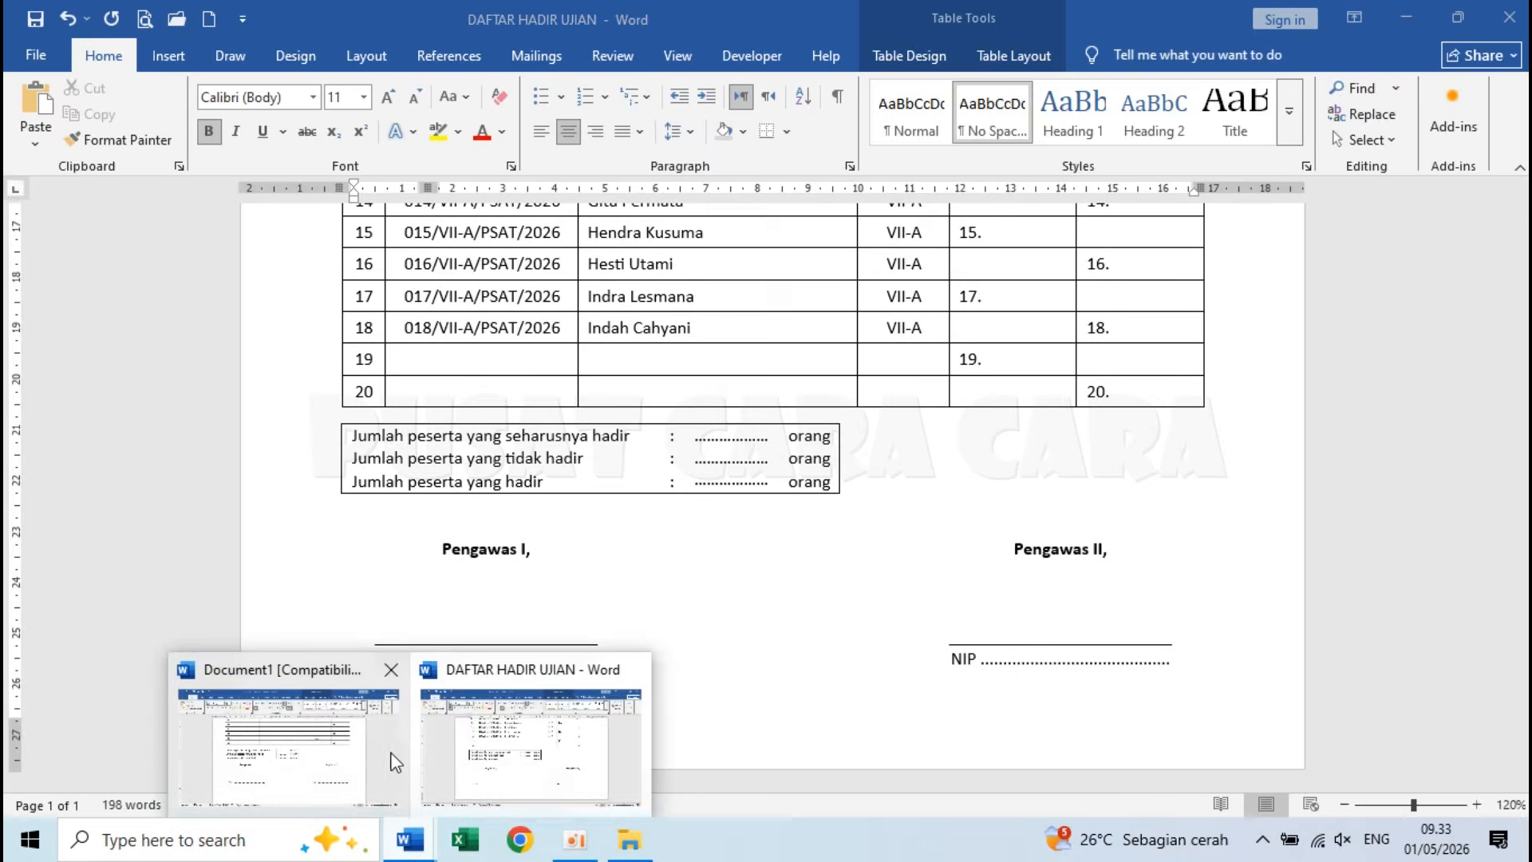
click(355, 752)
Step: Remove the inner horizontal and inner vertical borders from the "Jumlah peserta" summary table, keeping only its outer box
drag(371, 431, 797, 479)
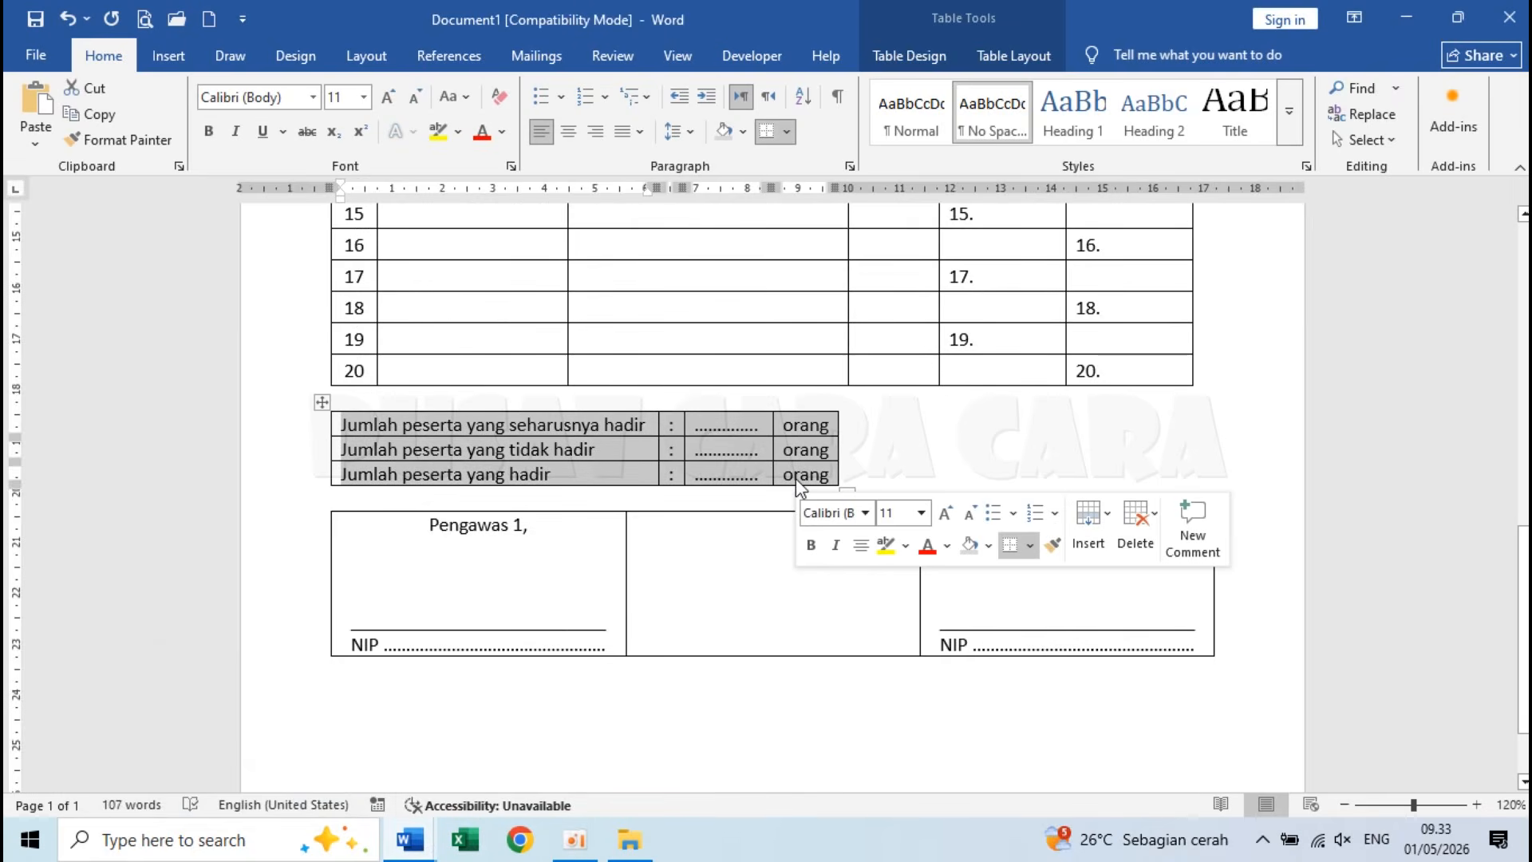
right_click(750, 479)
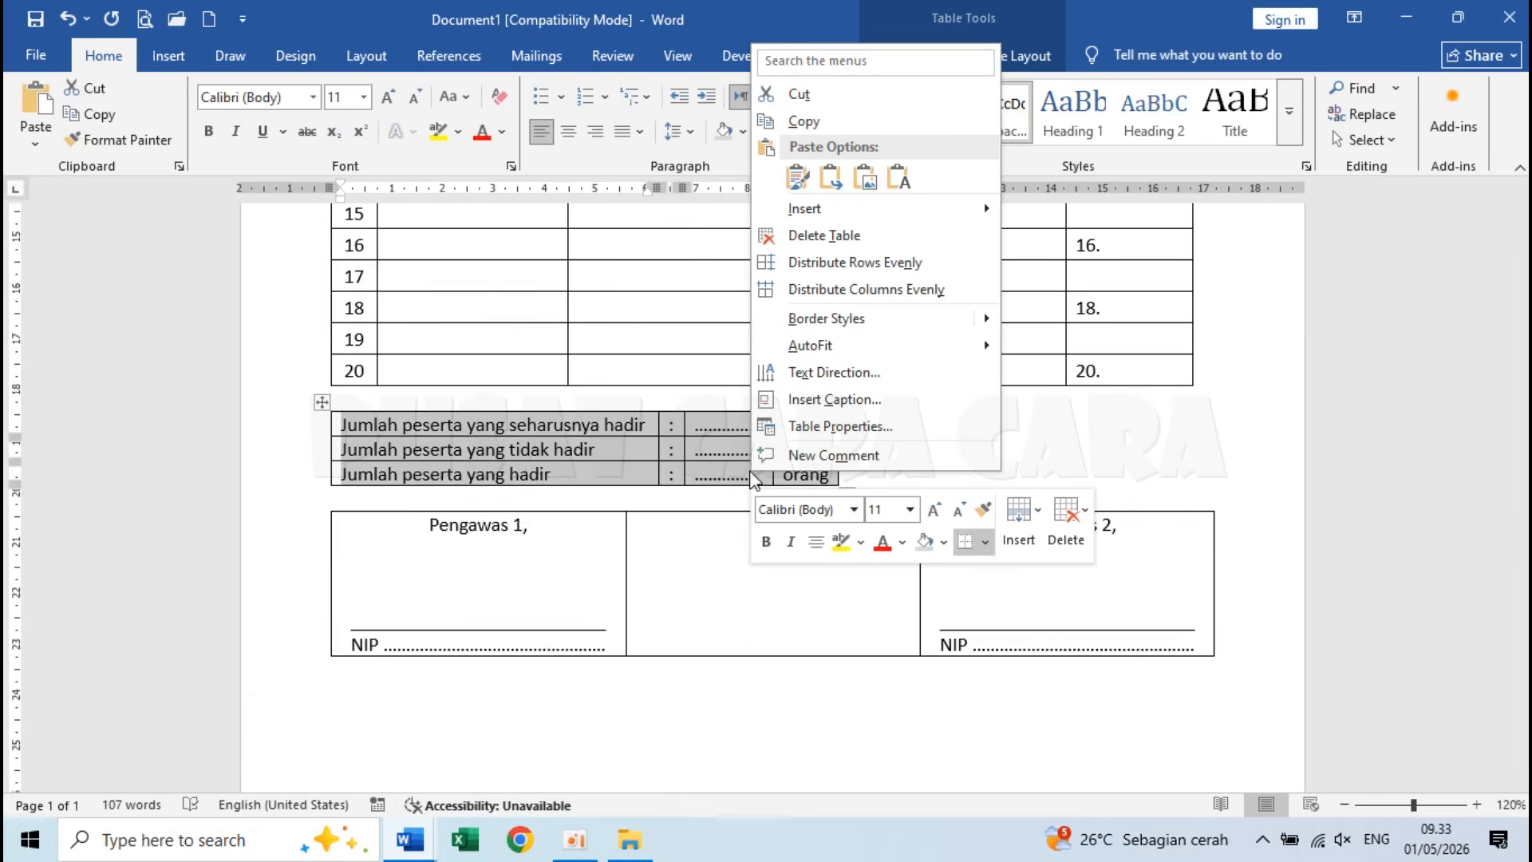
click(834, 419)
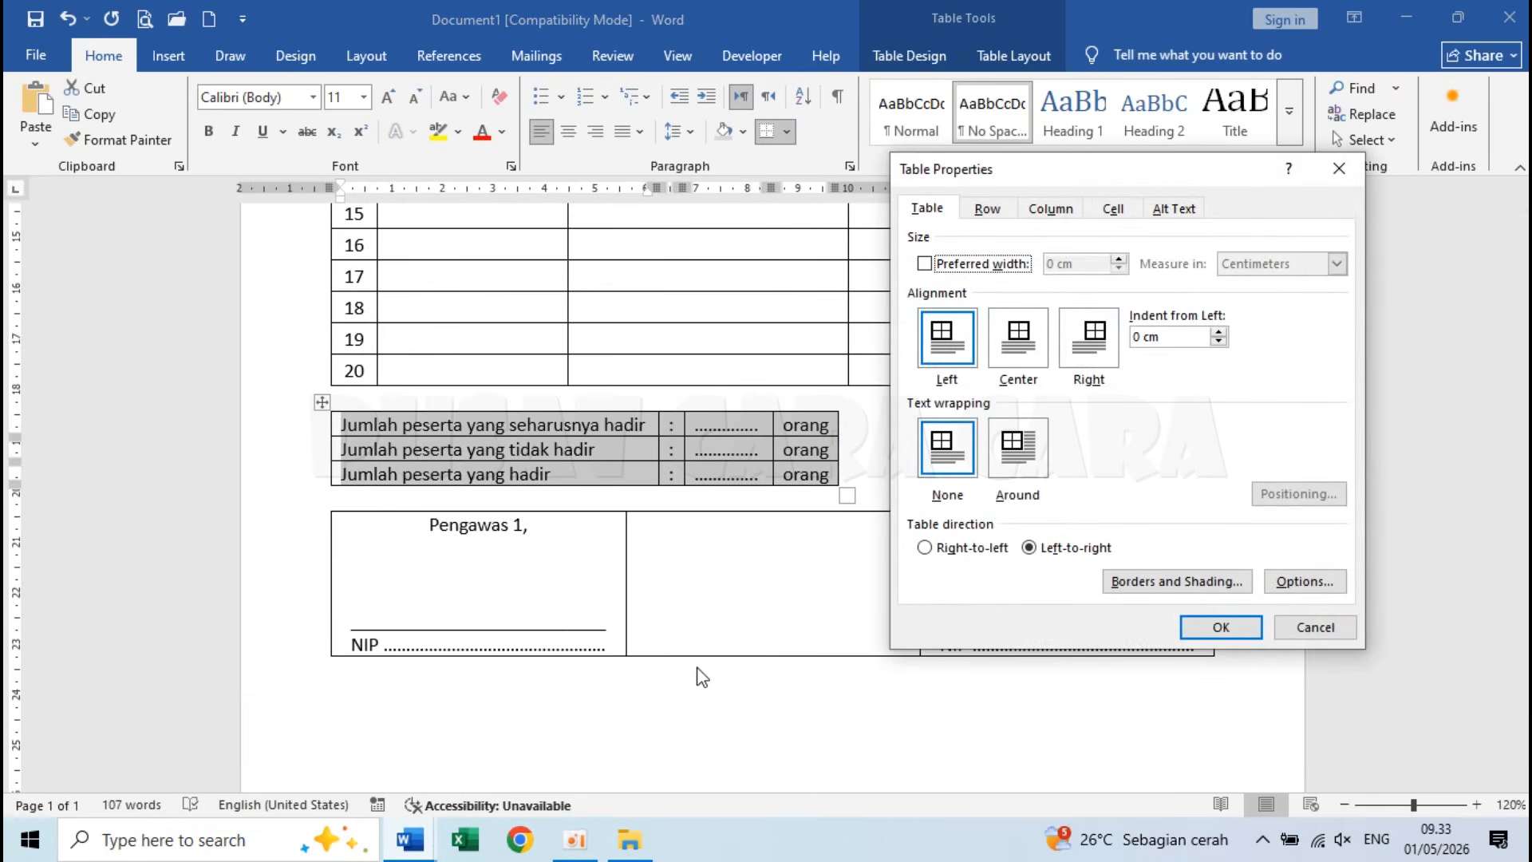
click(1174, 583)
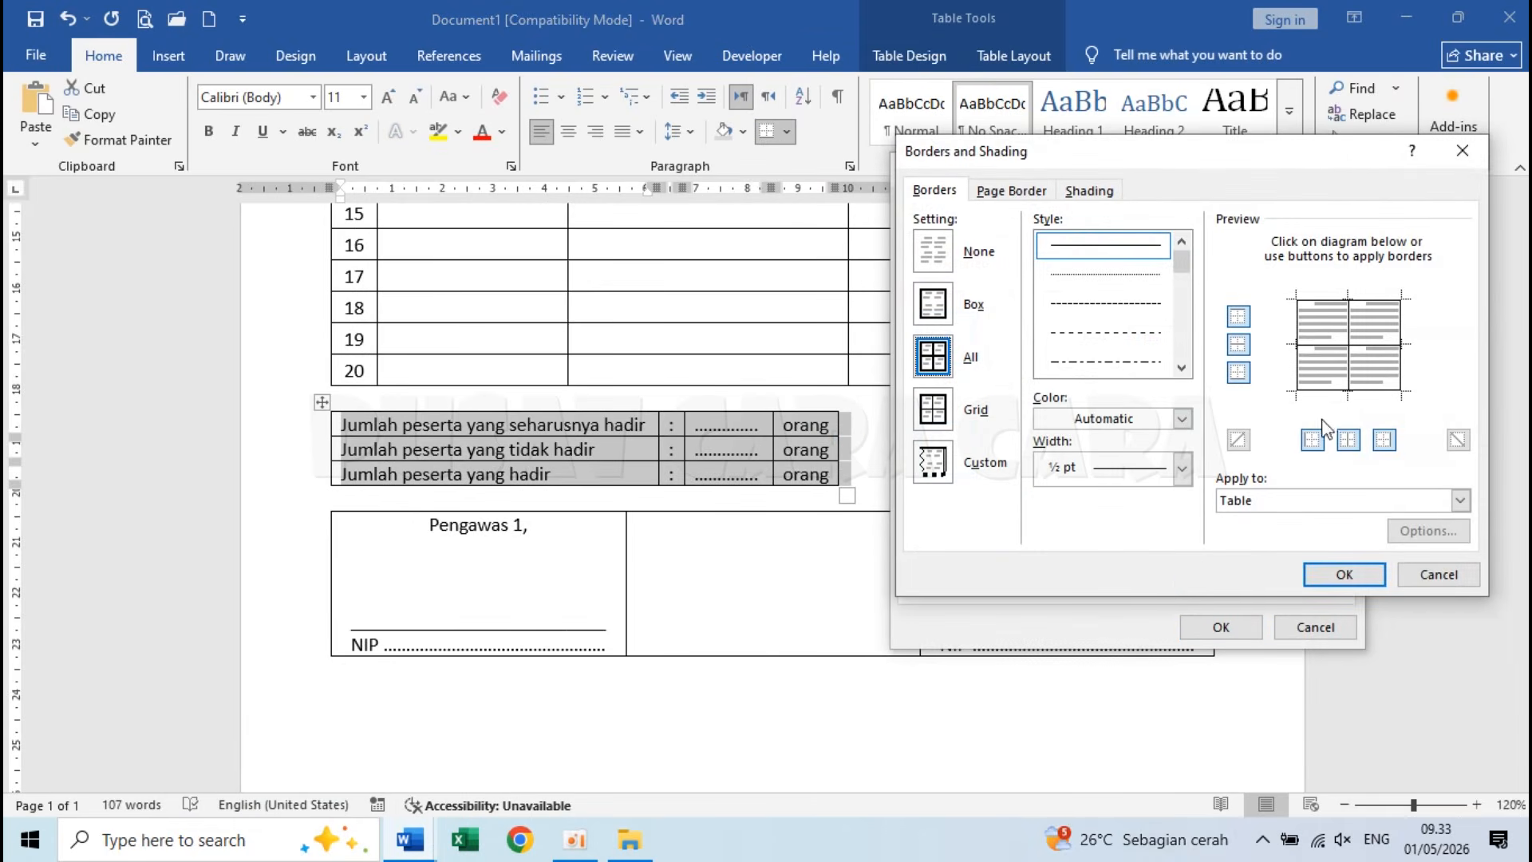
click(1348, 441)
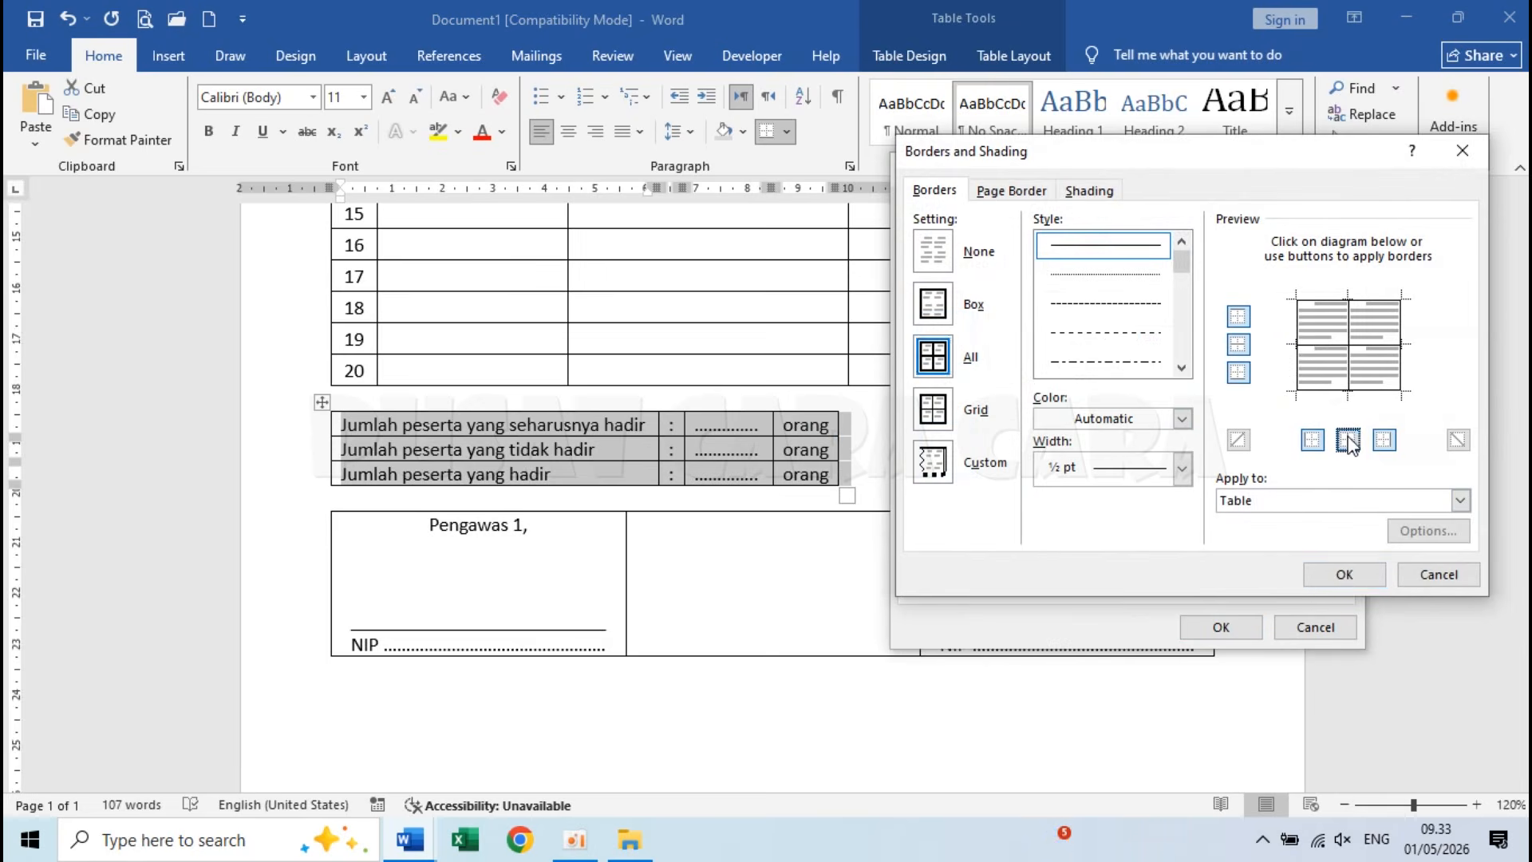
click(1238, 344)
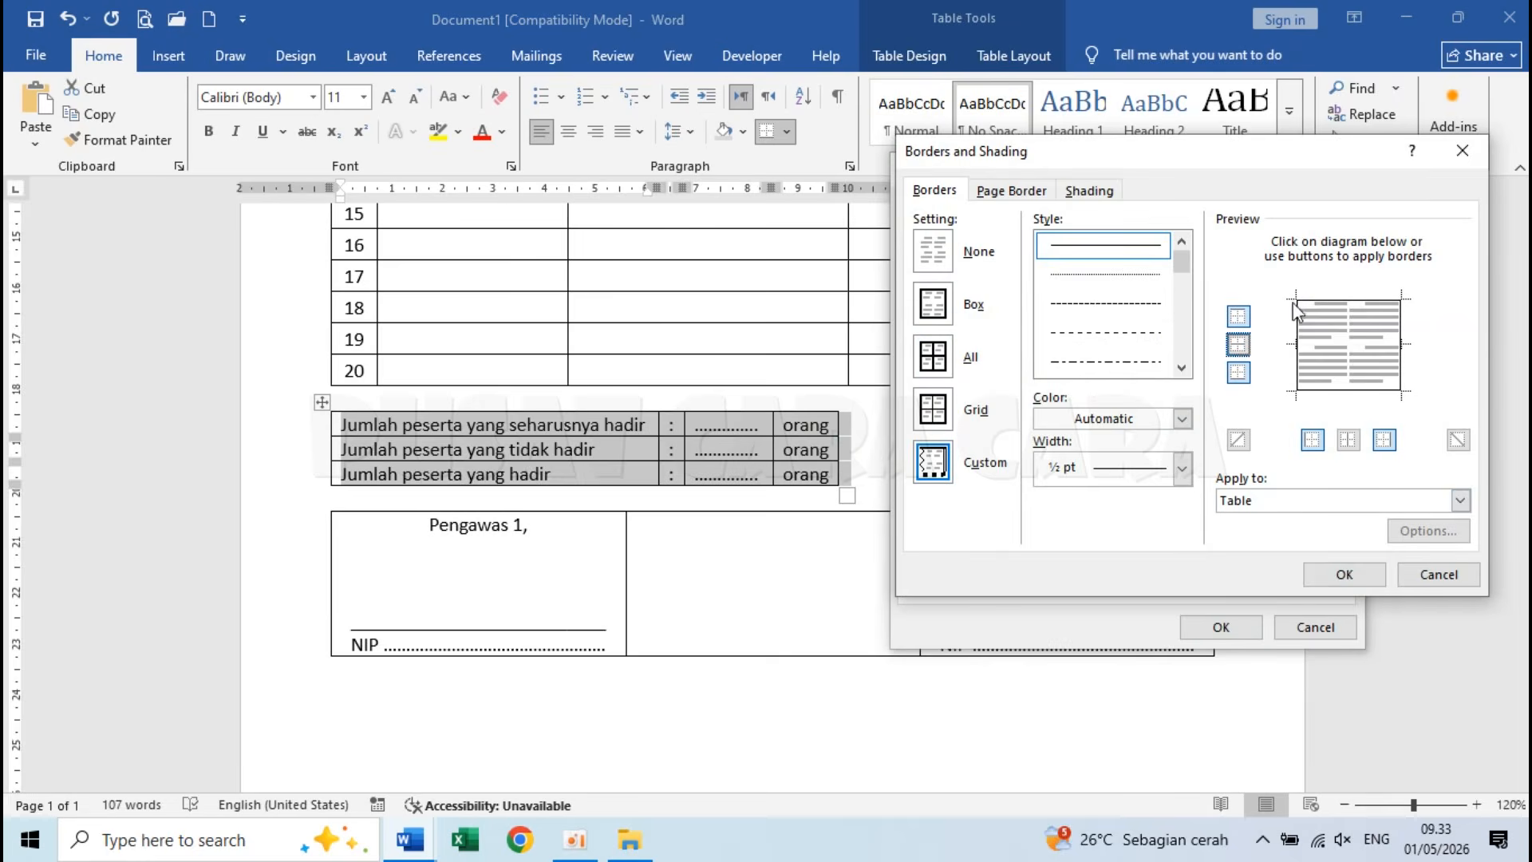
click(1344, 575)
click(1221, 628)
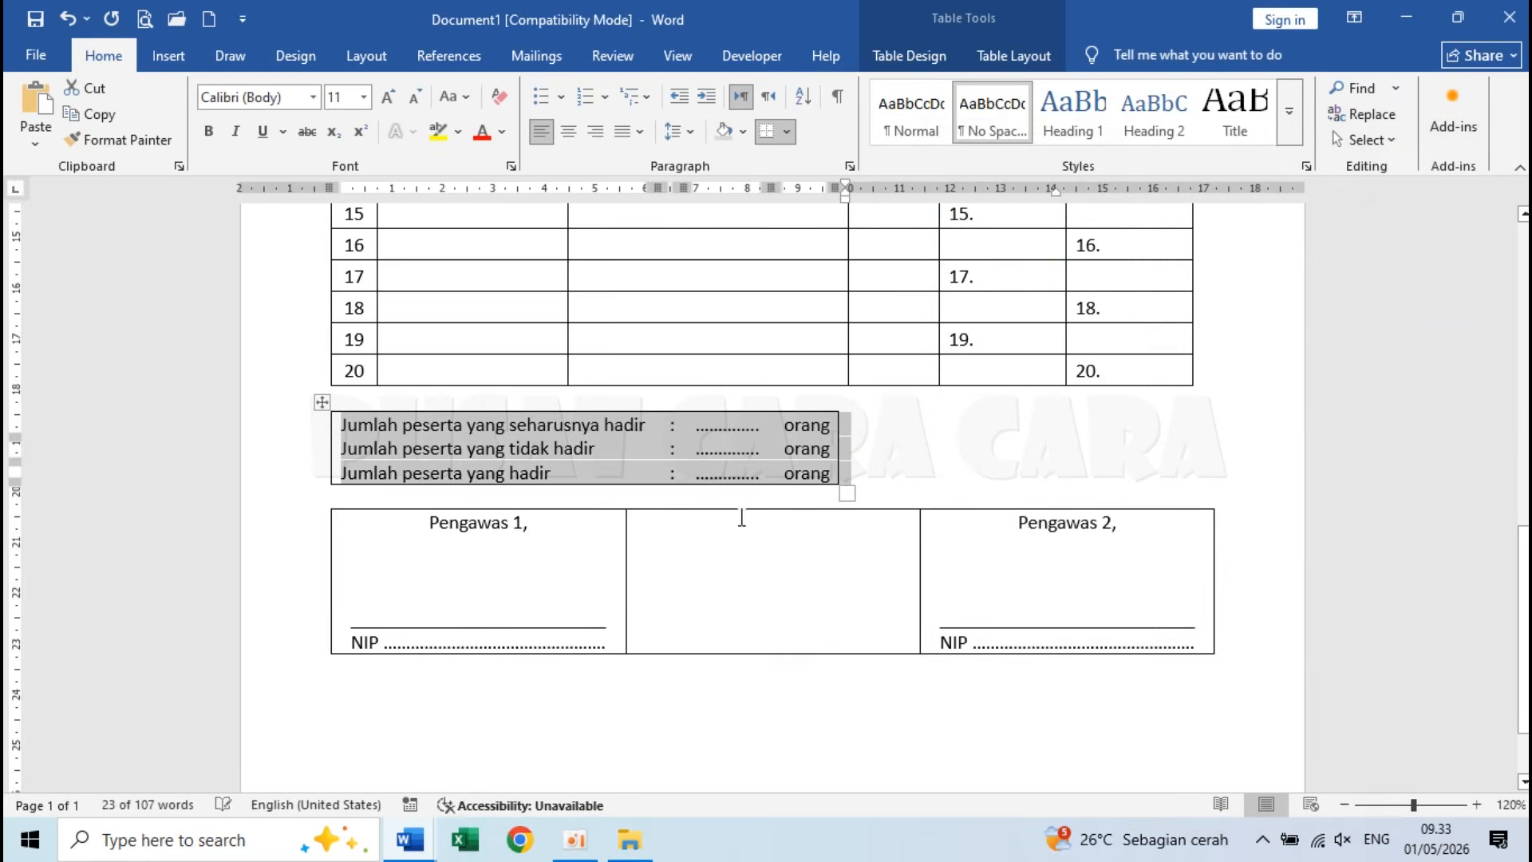
click(923, 500)
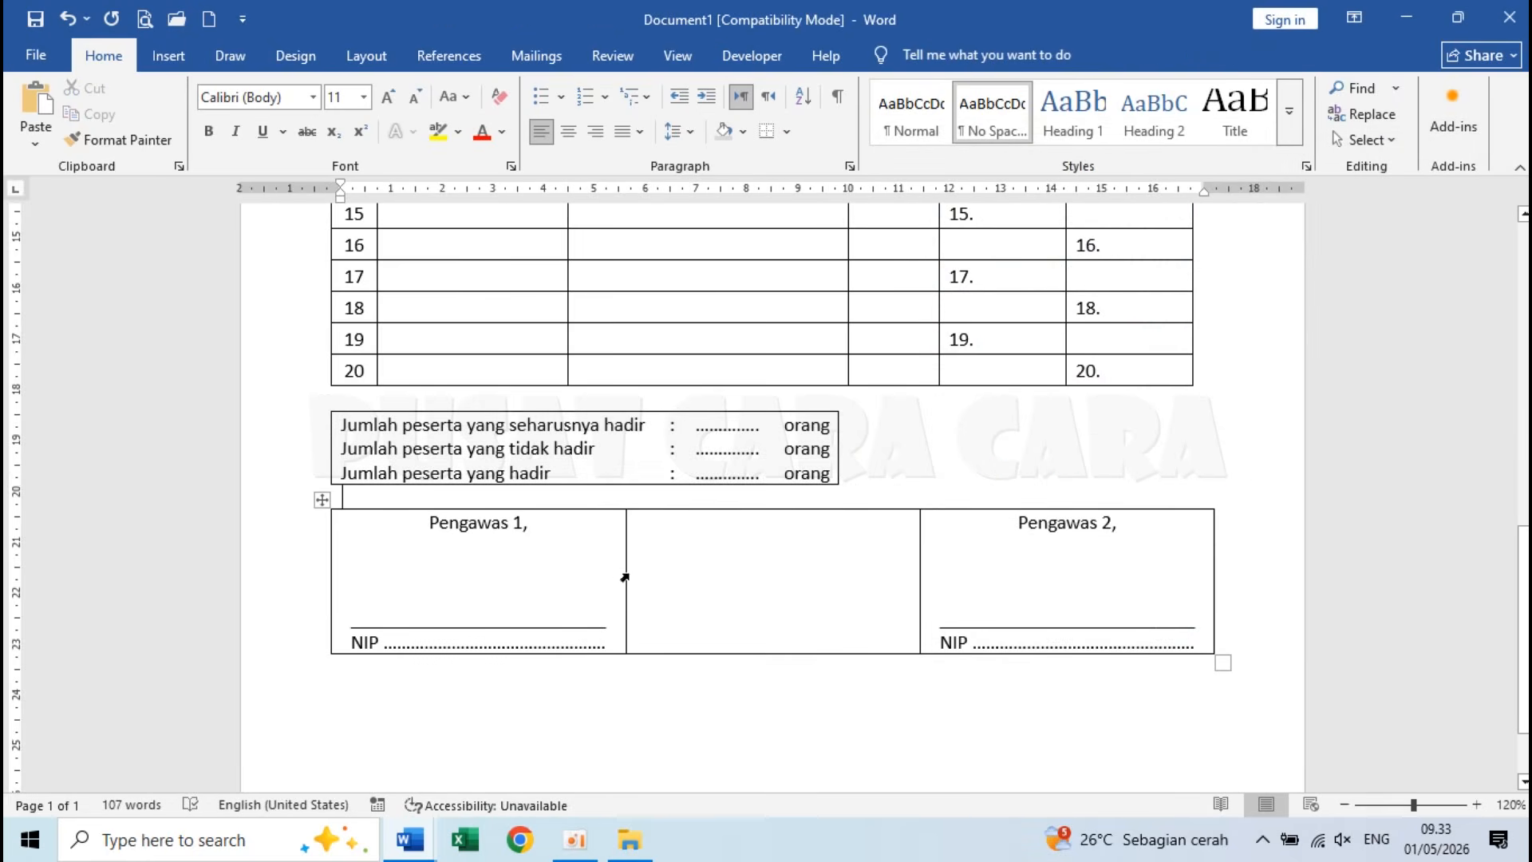
Step: Set the line spacing of "Jumlah peserta yang hadir" in the summary table's last row to 1,15
click(554, 474)
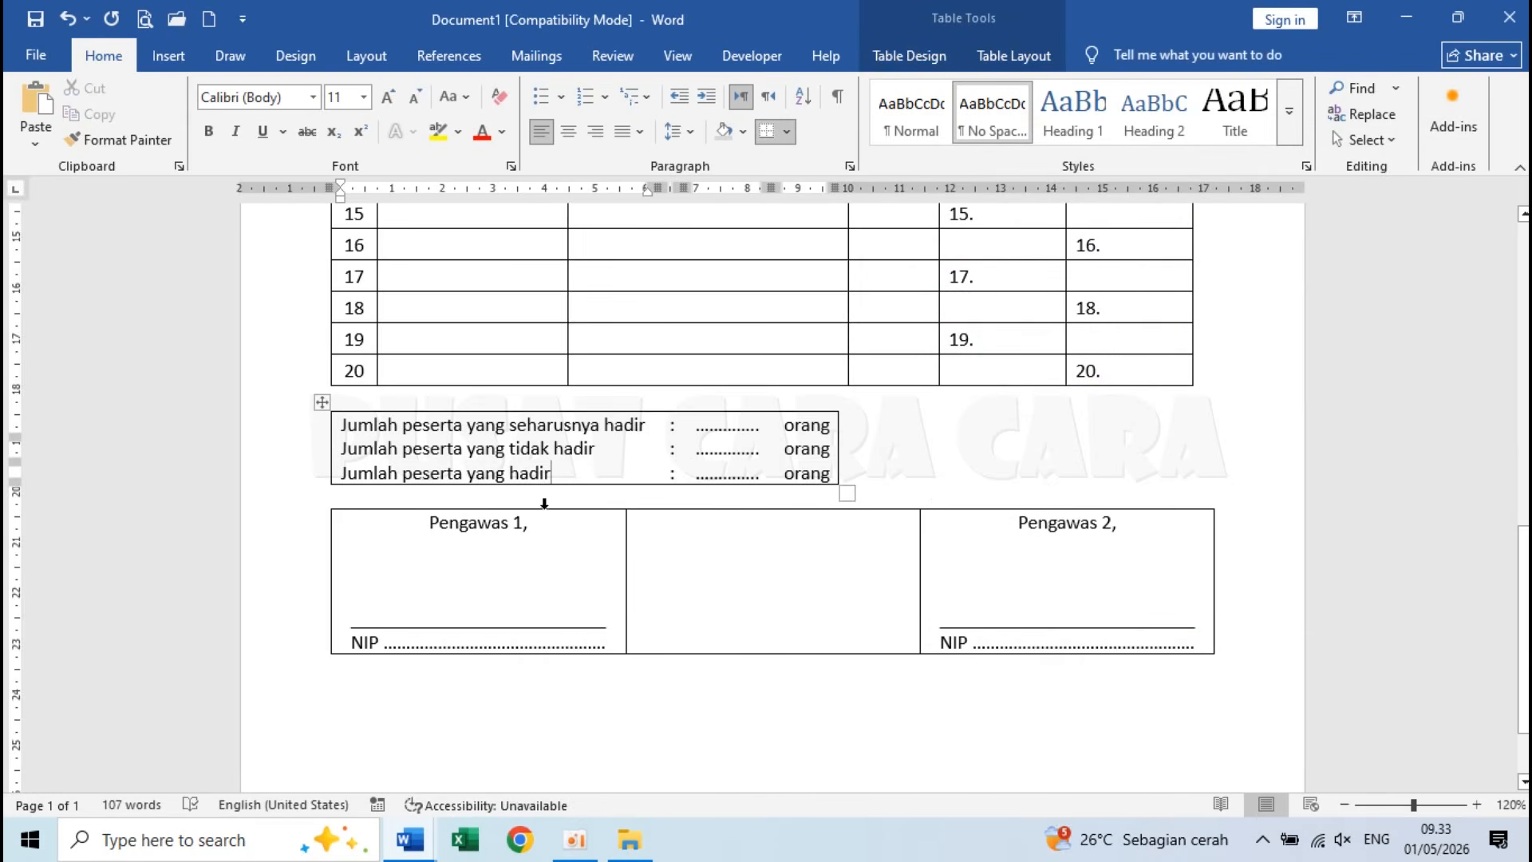
click(691, 134)
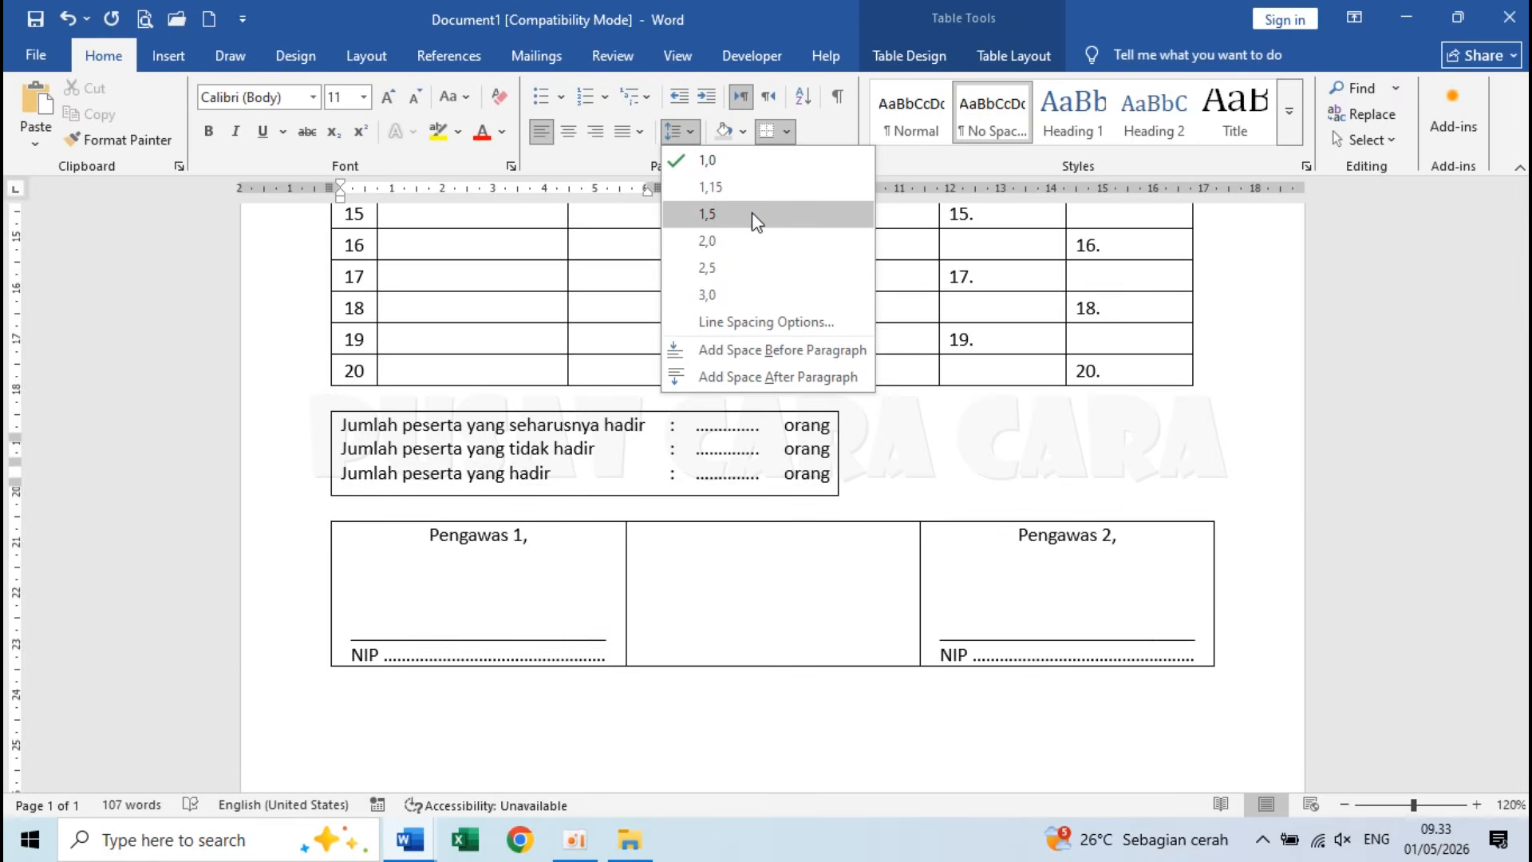
click(747, 191)
click(709, 476)
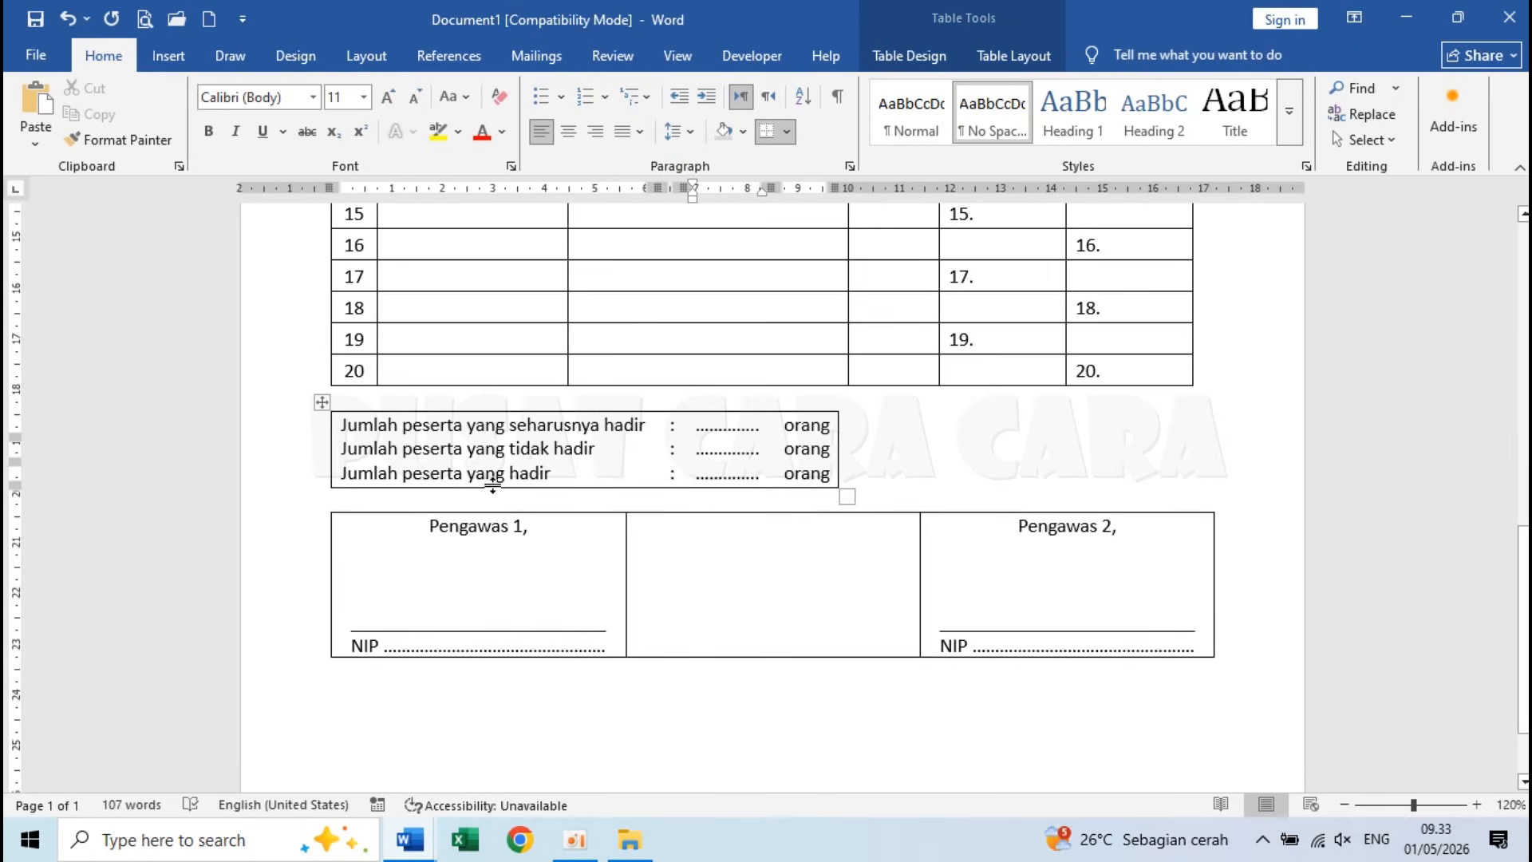
Step: Set the borders of the entire "Pengawas 1," and "Pengawas 2," signature table to None
click(568, 564)
scroll(566, 559, down, 1)
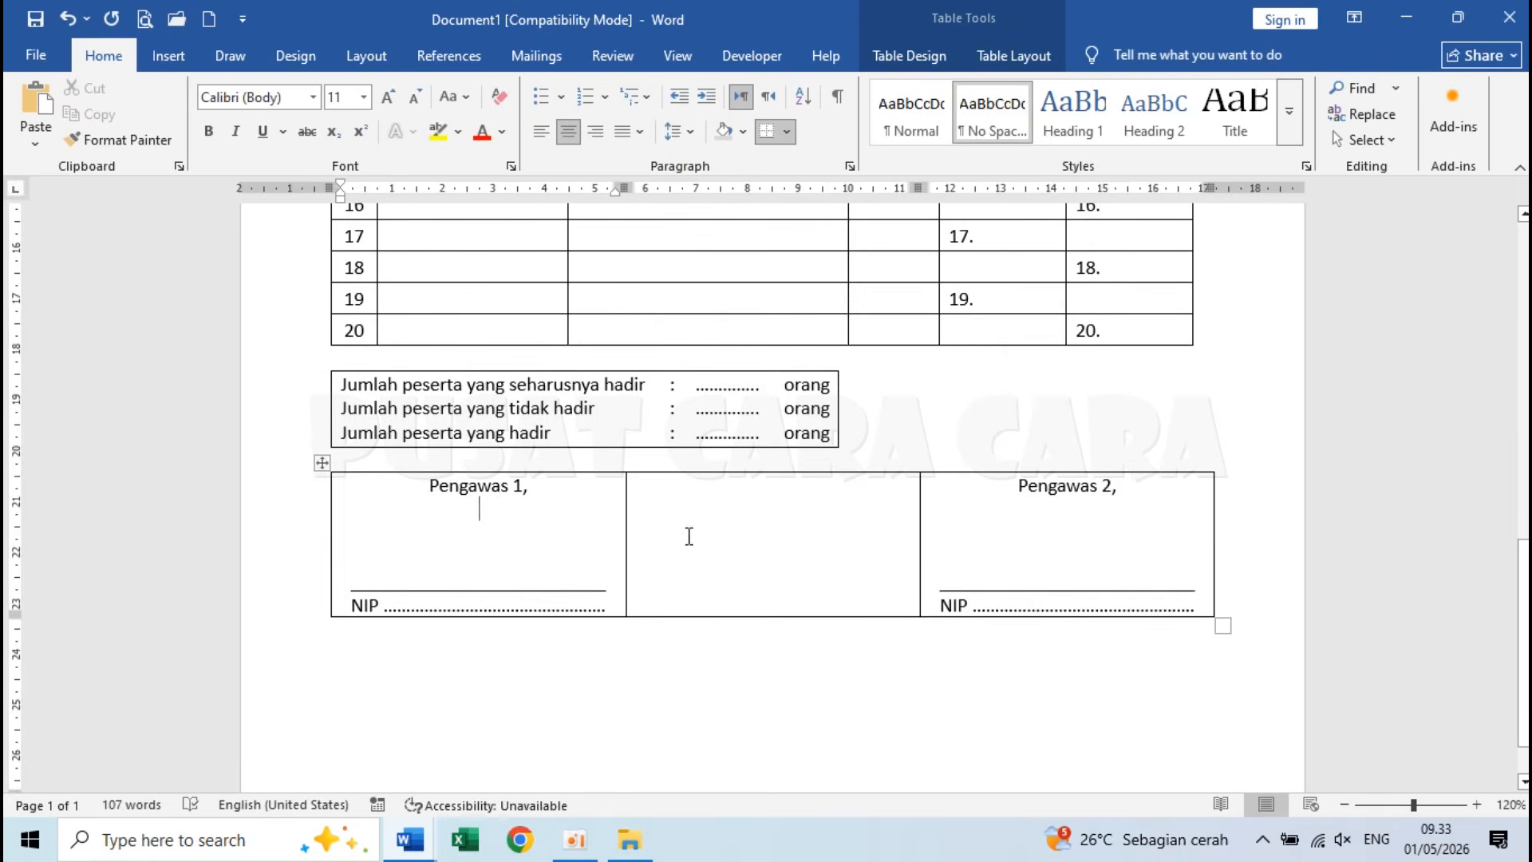
click(323, 464)
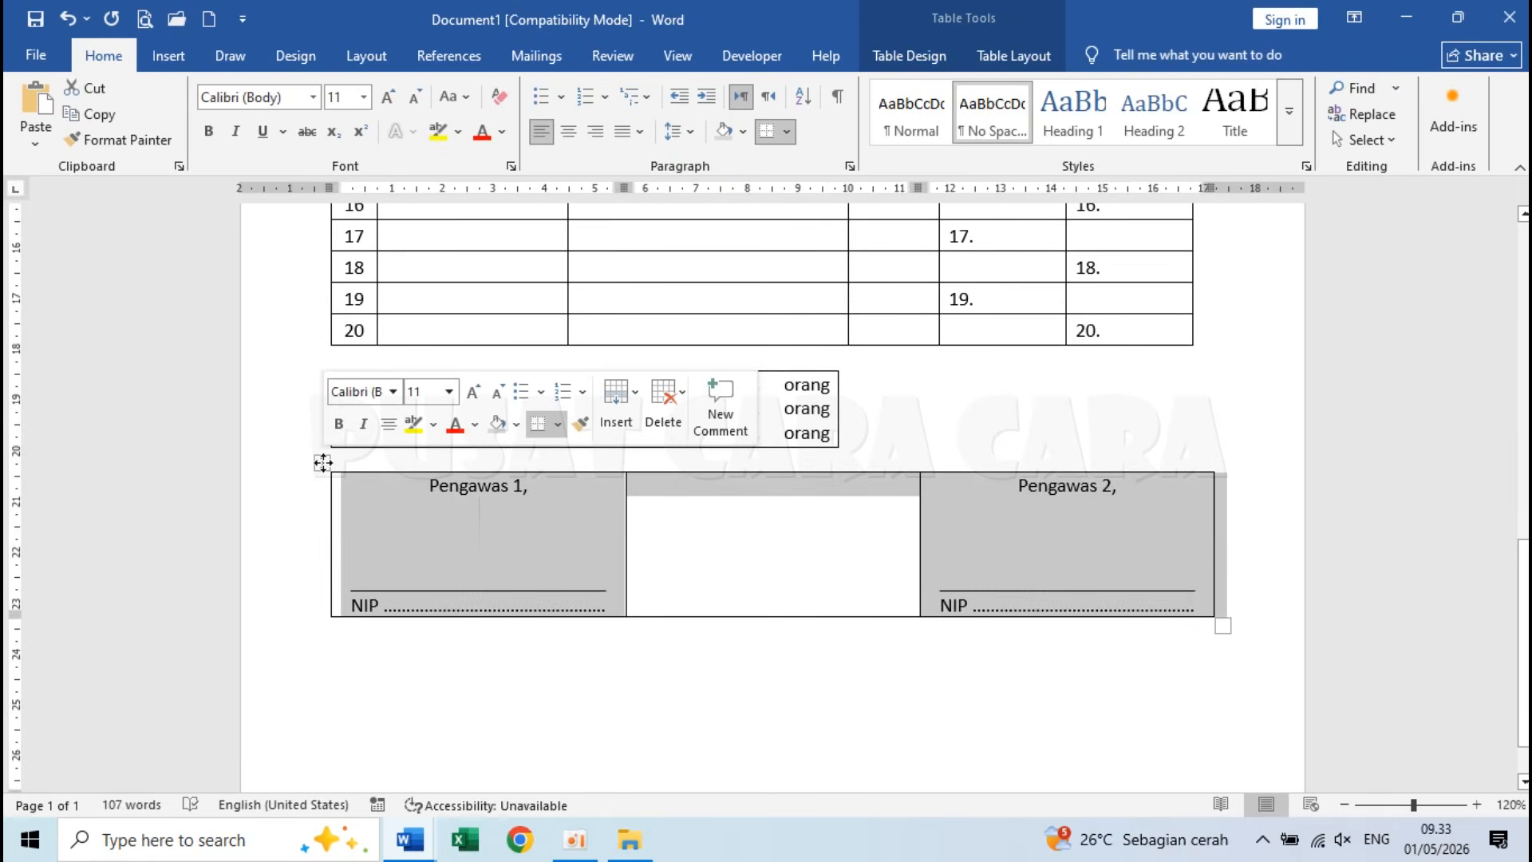
click(411, 517)
drag(407, 486, 971, 522)
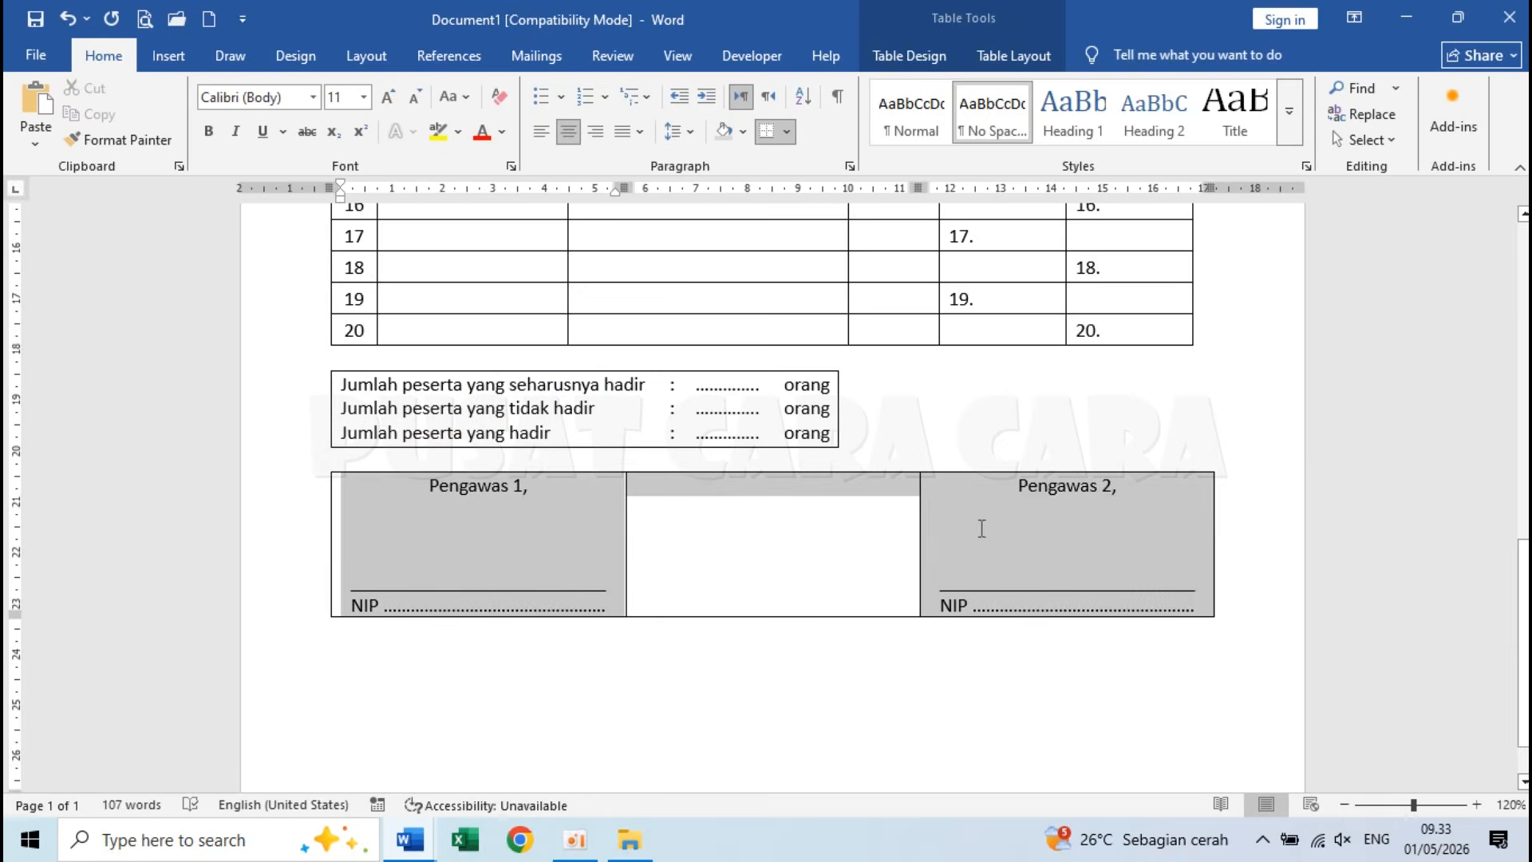
right_click(609, 503)
click(752, 443)
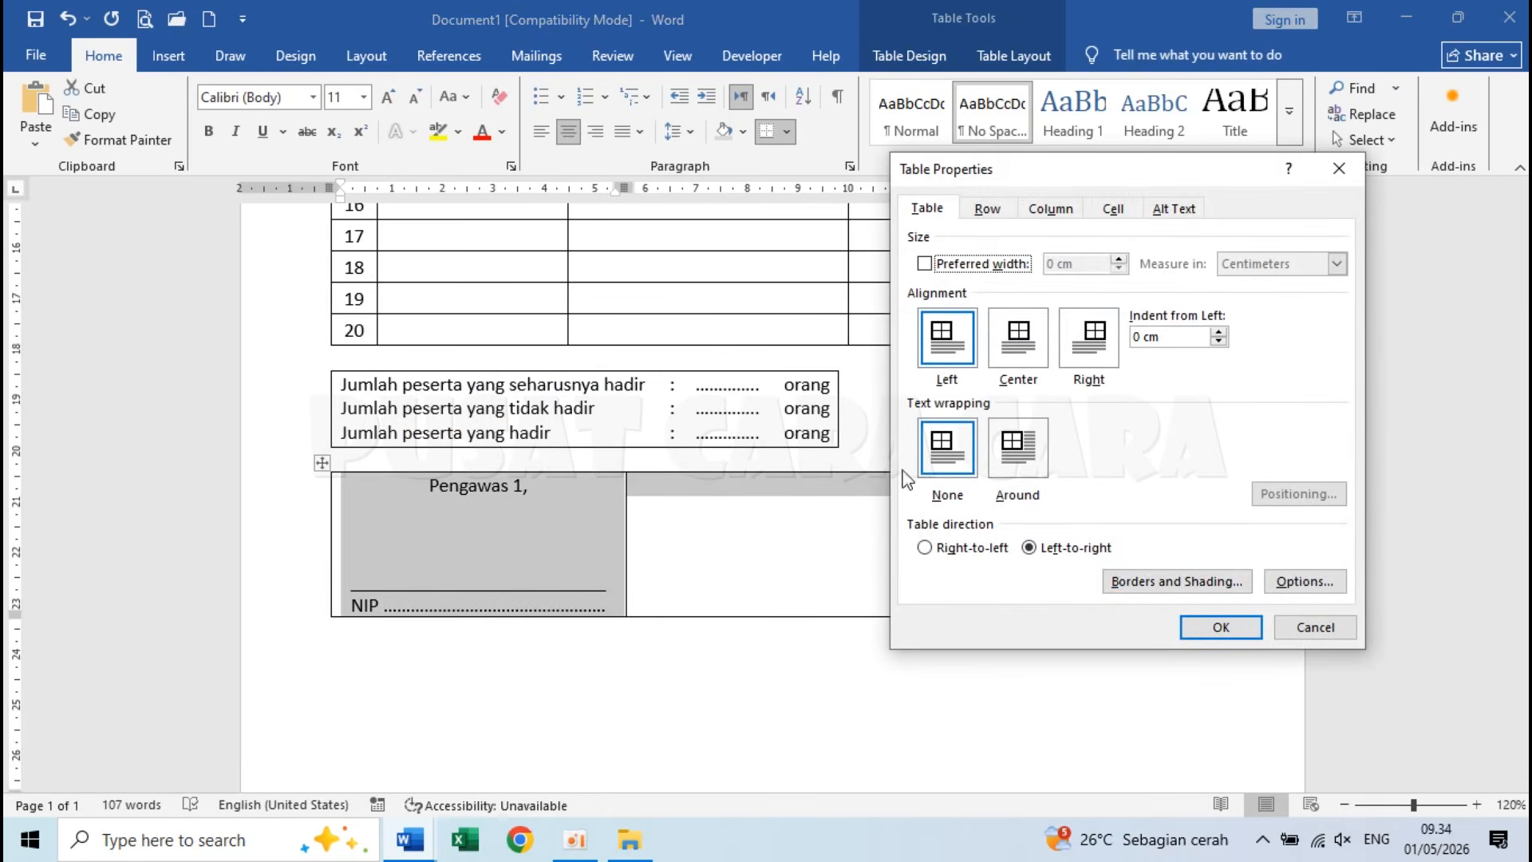
click(1174, 582)
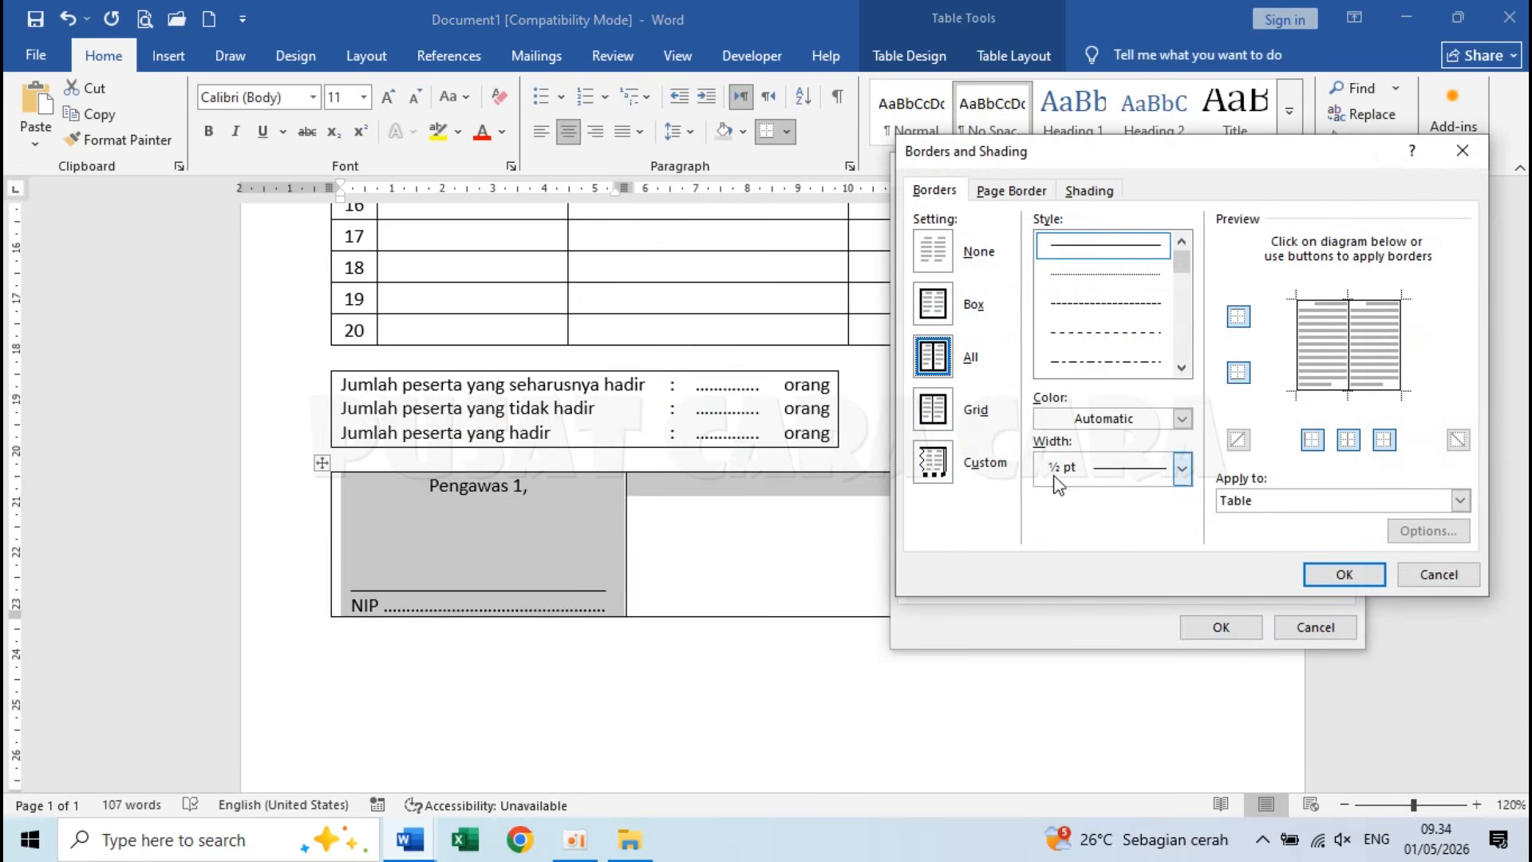
click(944, 262)
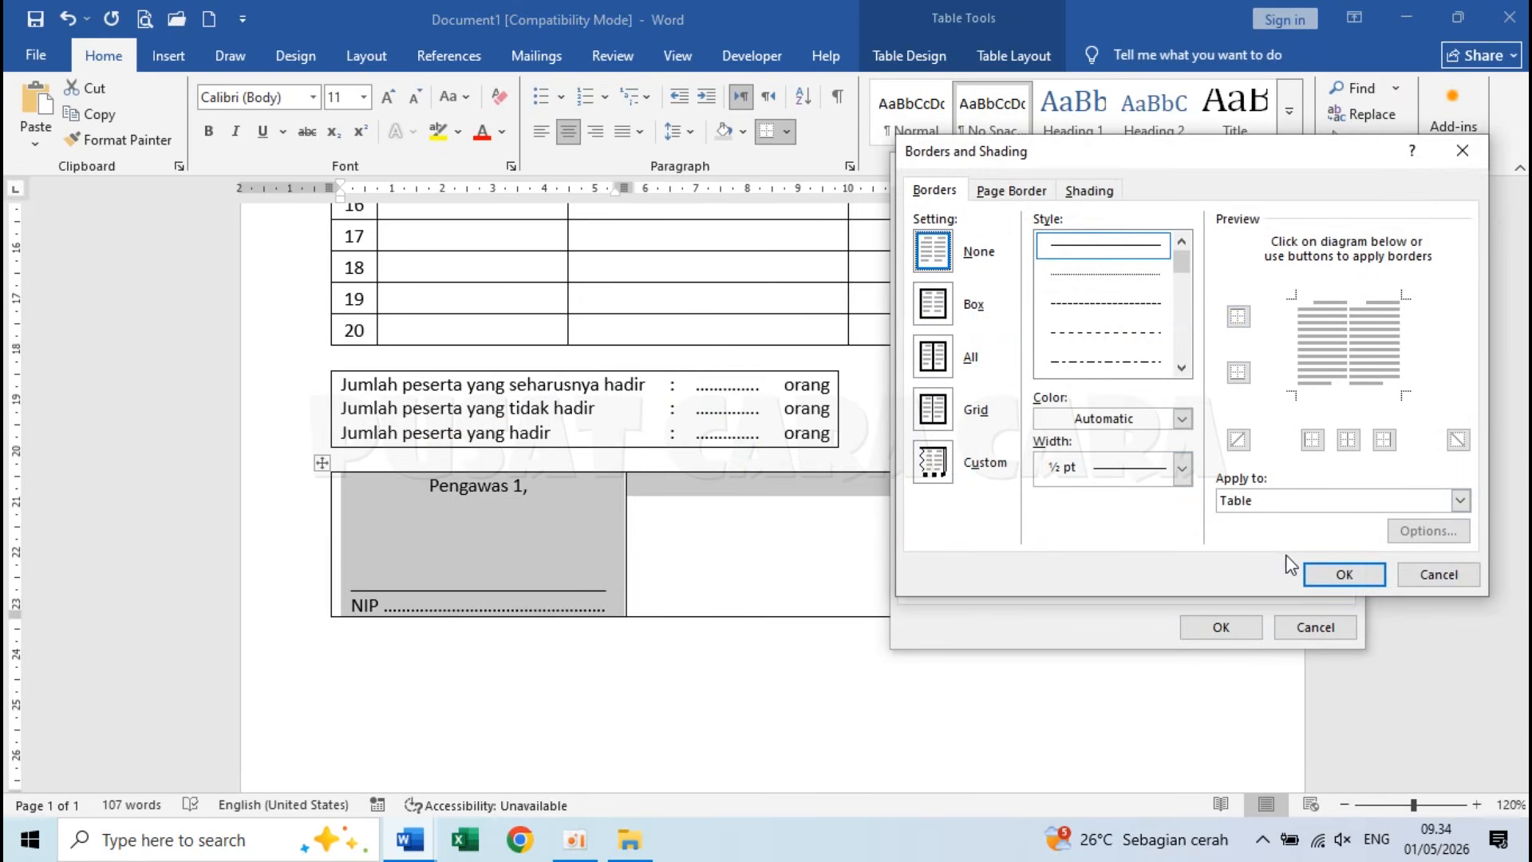
click(1344, 575)
click(1221, 628)
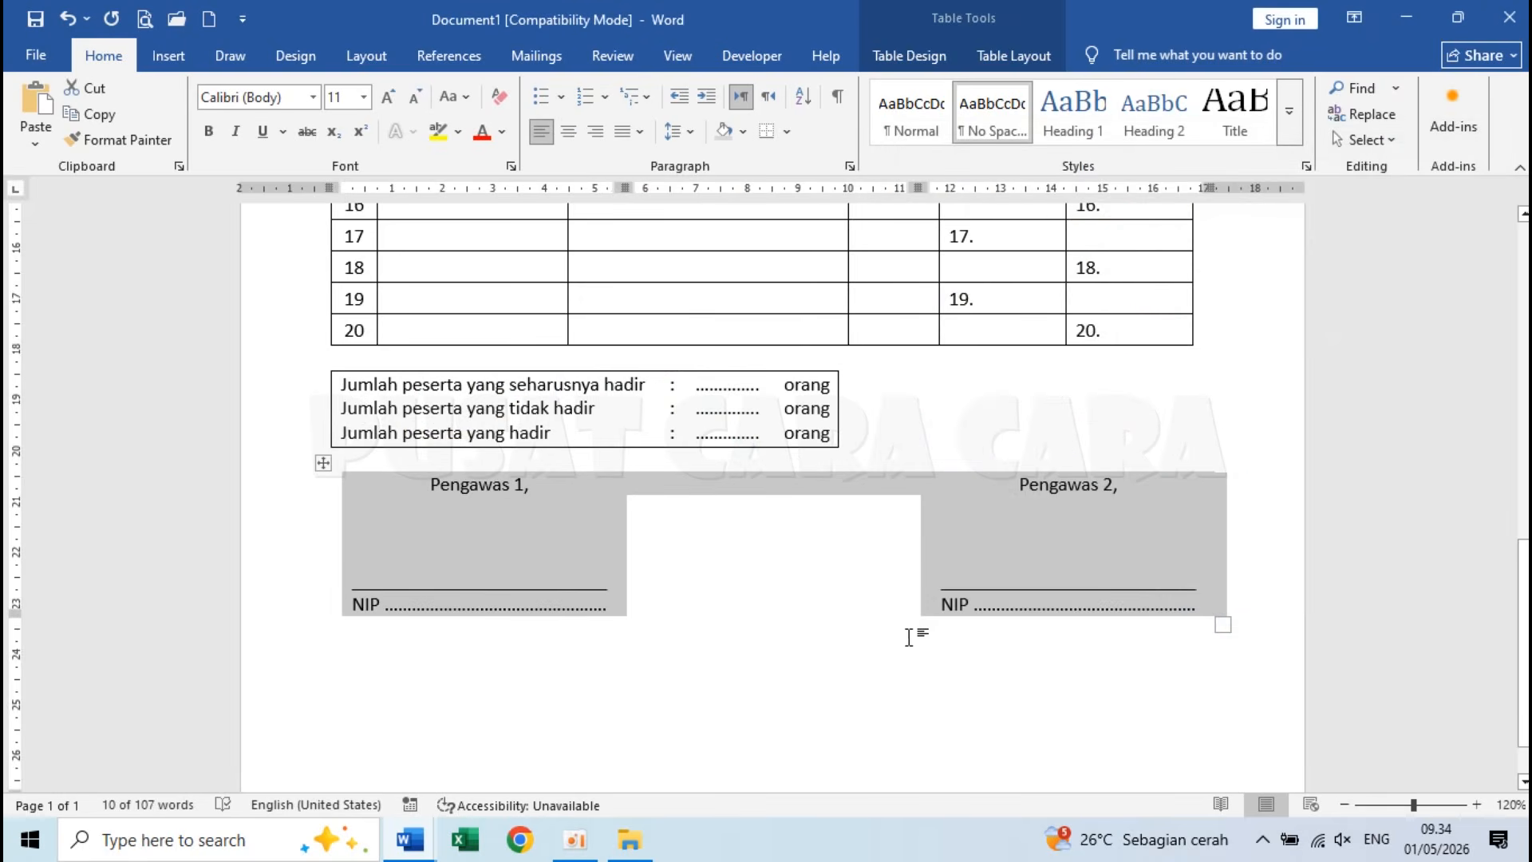
click(909, 636)
scroll(800, 631, down, 2)
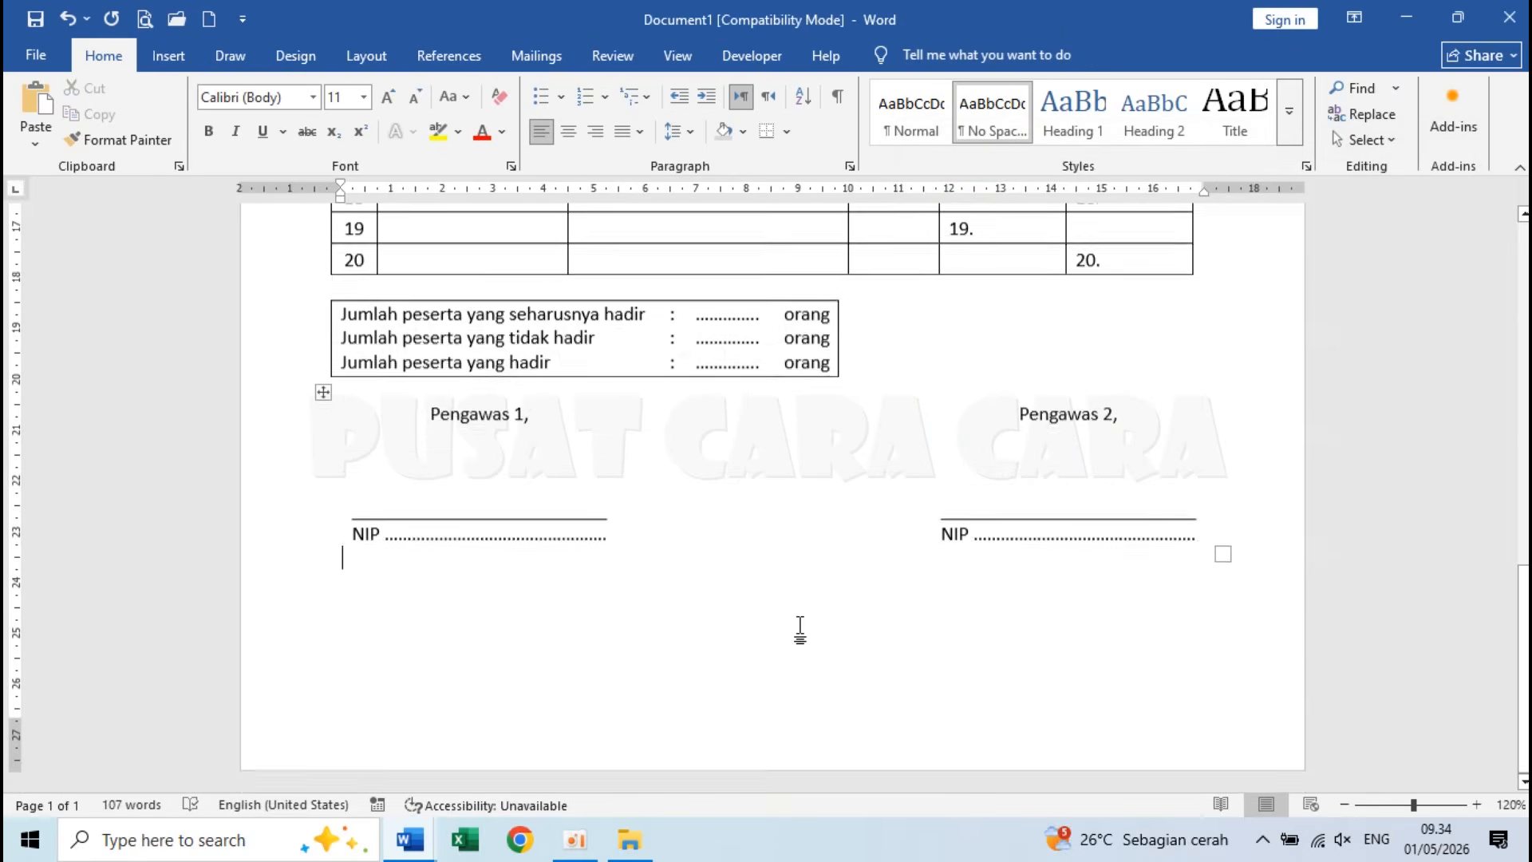
scroll(800, 630, up, 12)
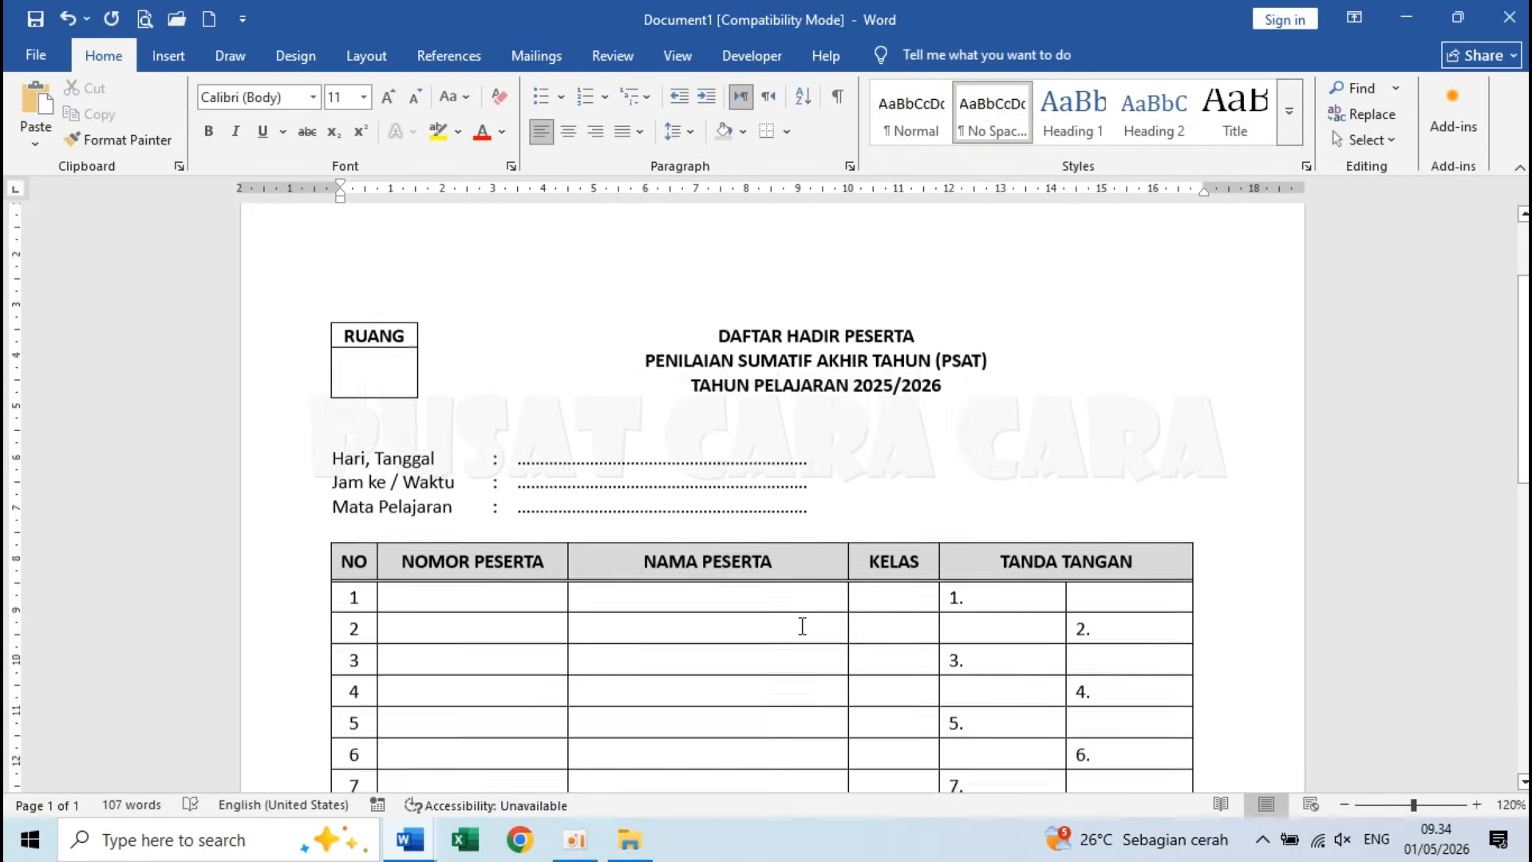
scroll(802, 627, down, 12)
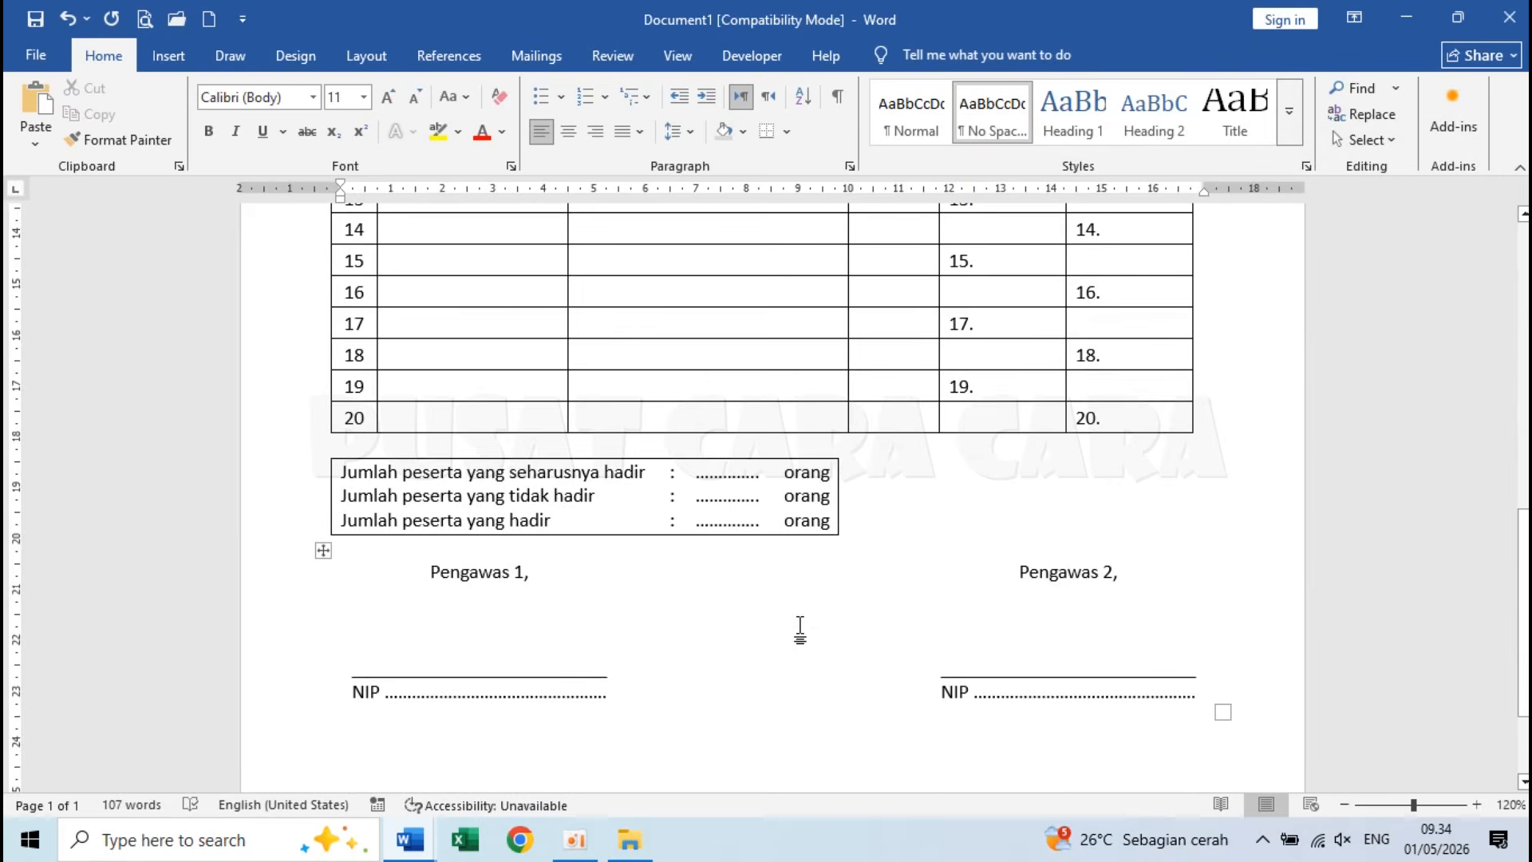
Step: Examine the RUANG box in the DAFTAR HADIR UJIAN document, then return to the empty cell below RUANG in Document1
scroll(801, 631, up, 11)
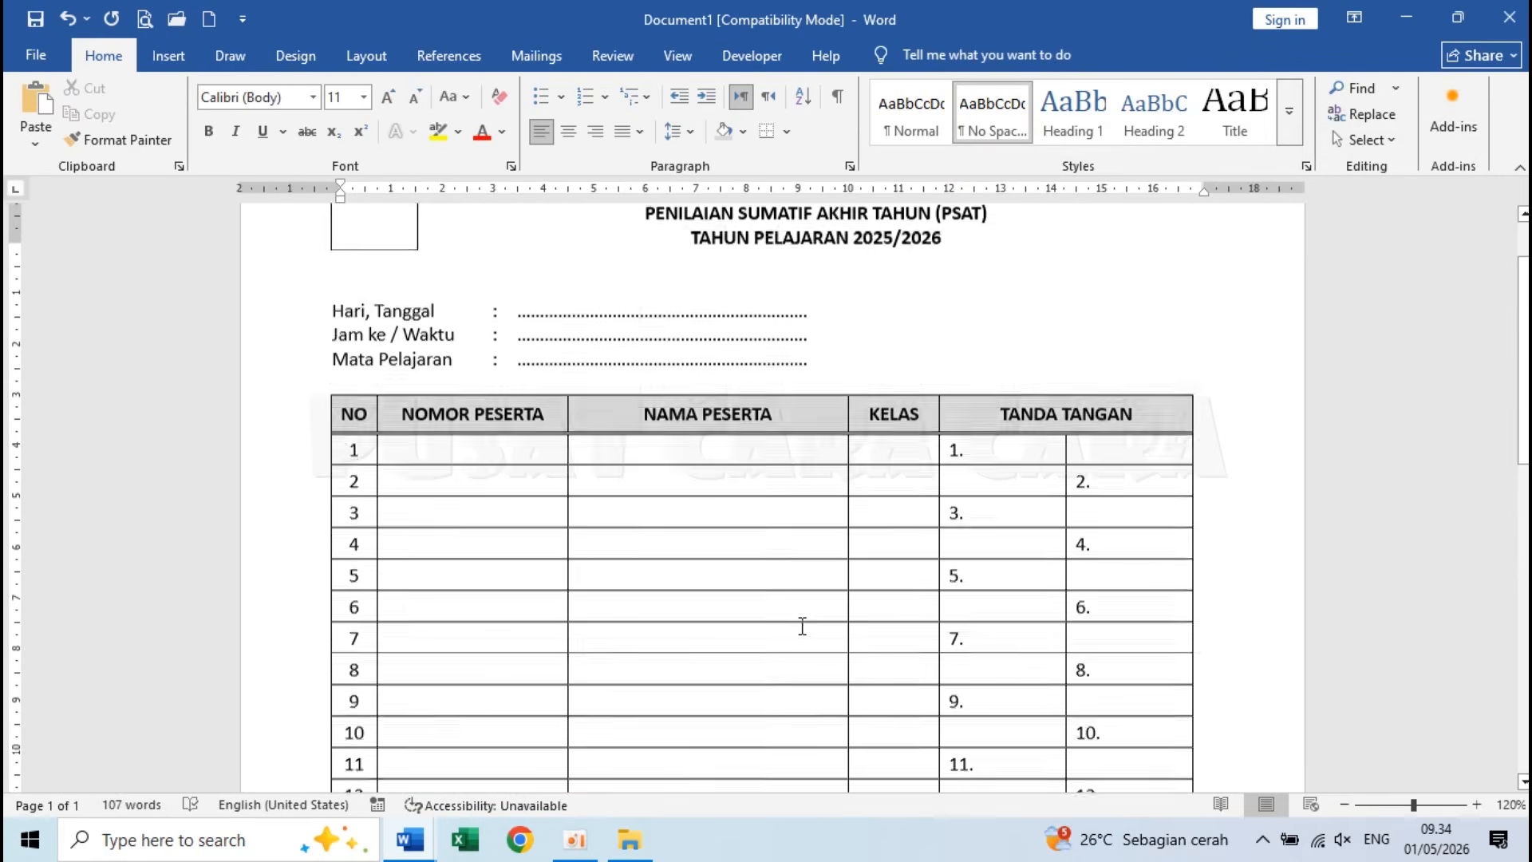
scroll(802, 627, up, 3)
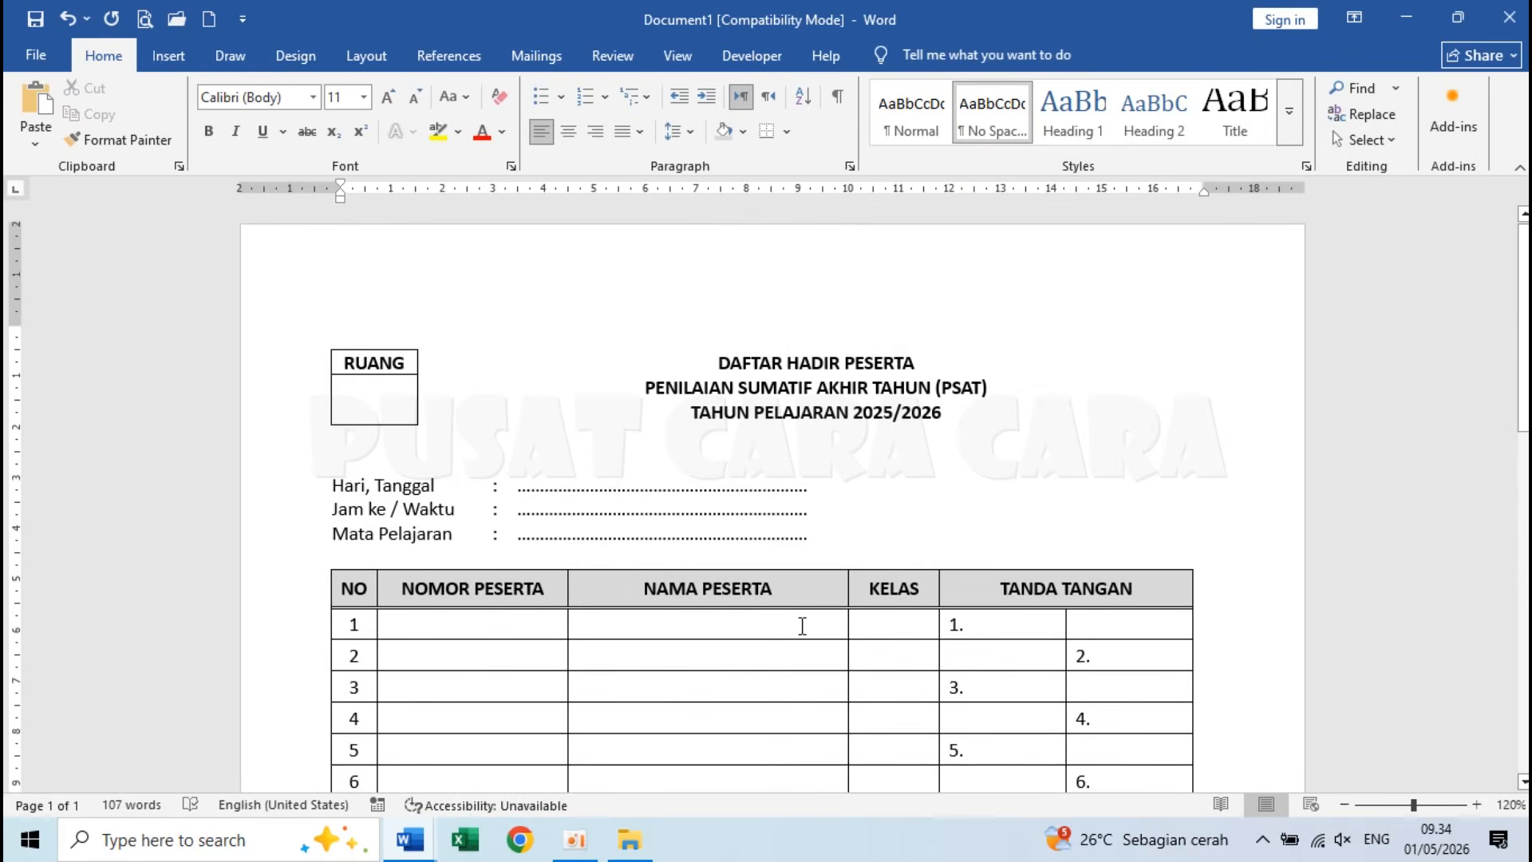
click(384, 395)
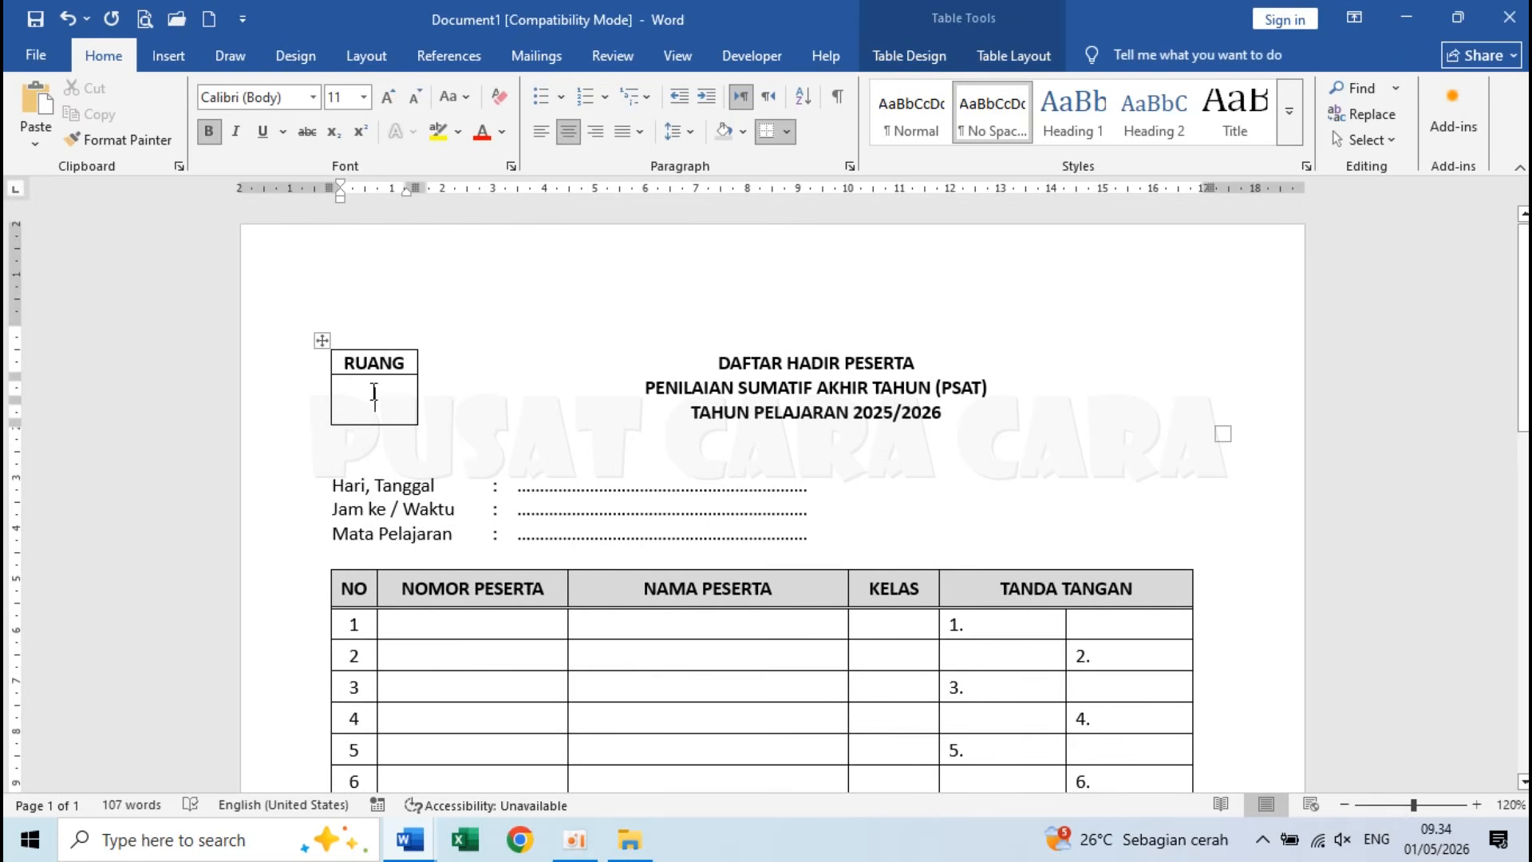
click(429, 840)
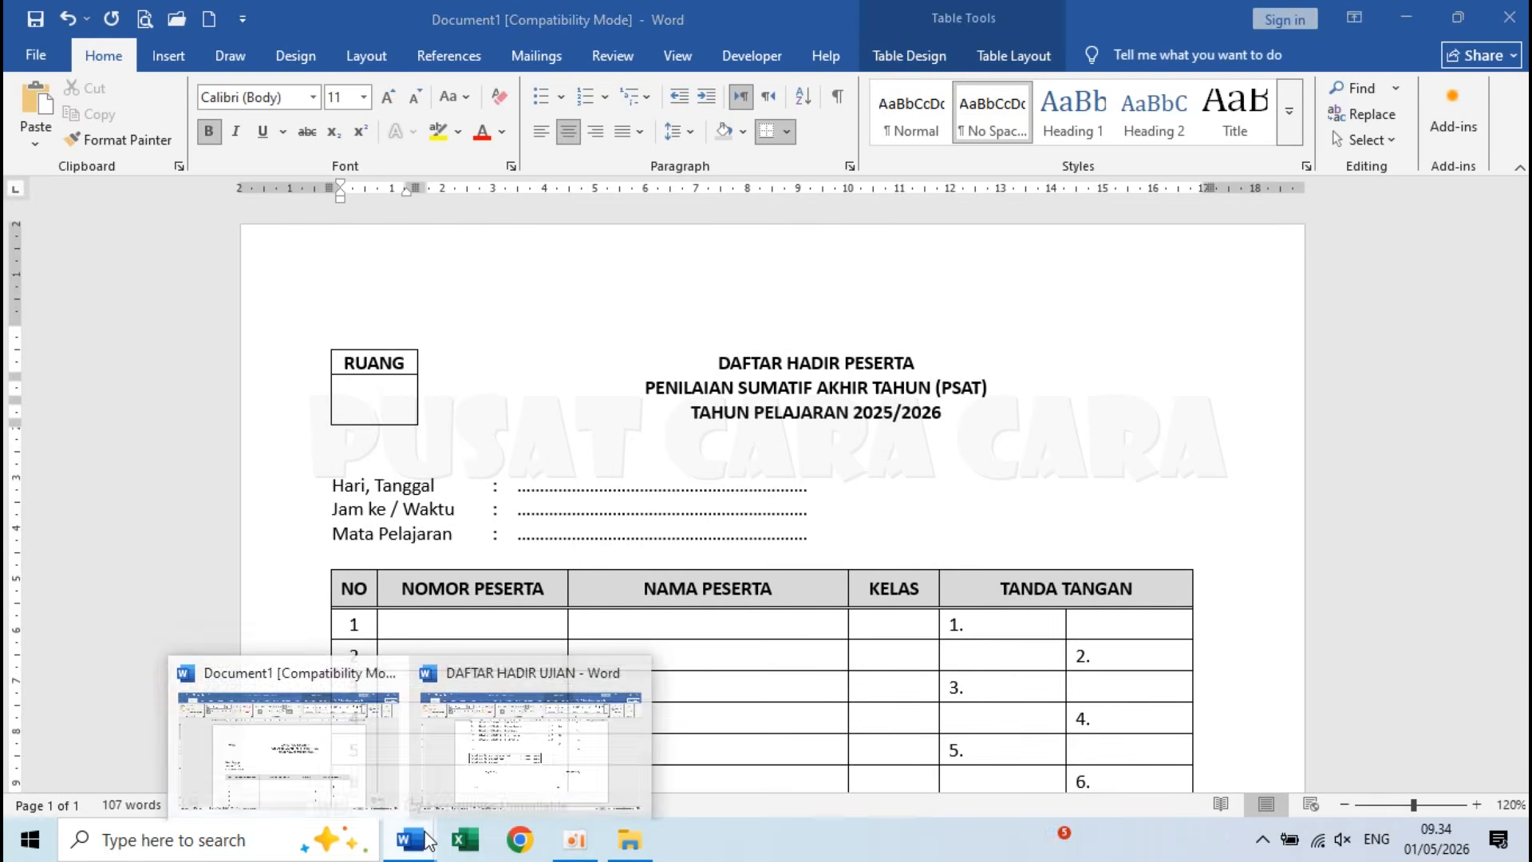
click(531, 747)
scroll(468, 588, up, 12)
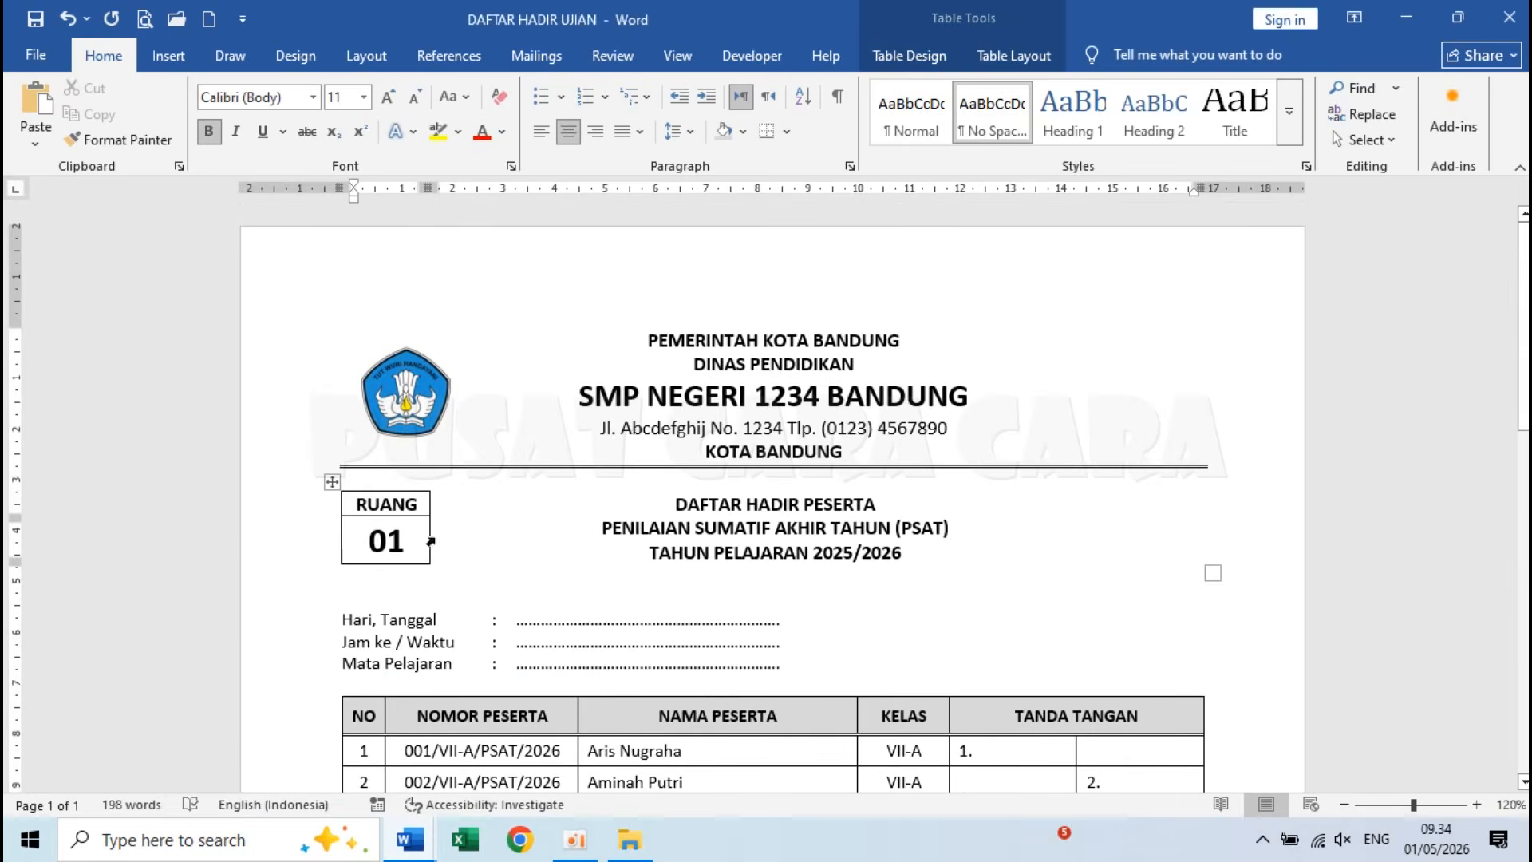
click(431, 542)
click(409, 840)
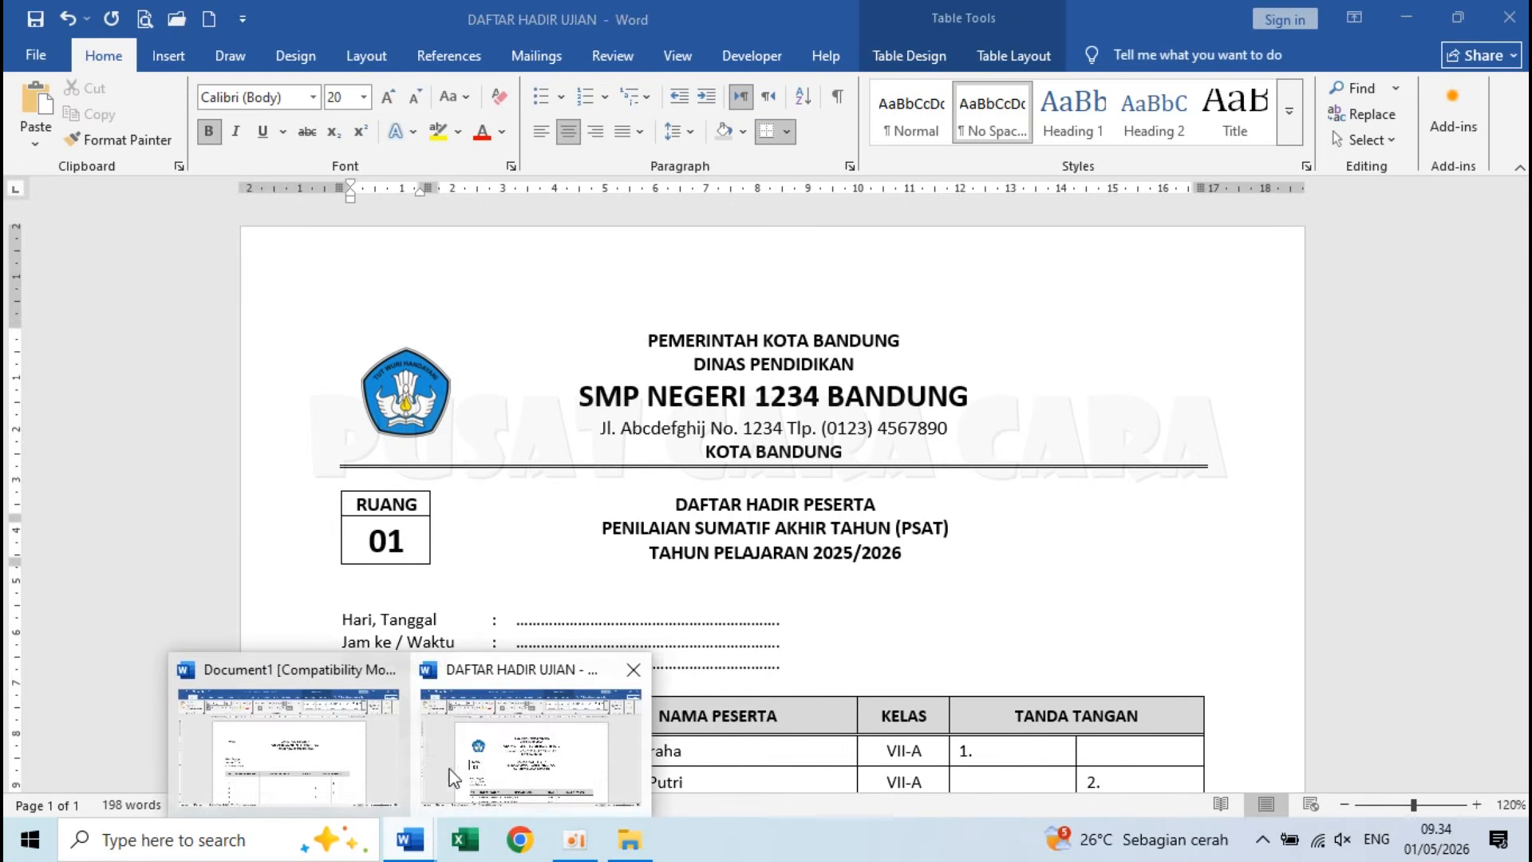
click(342, 670)
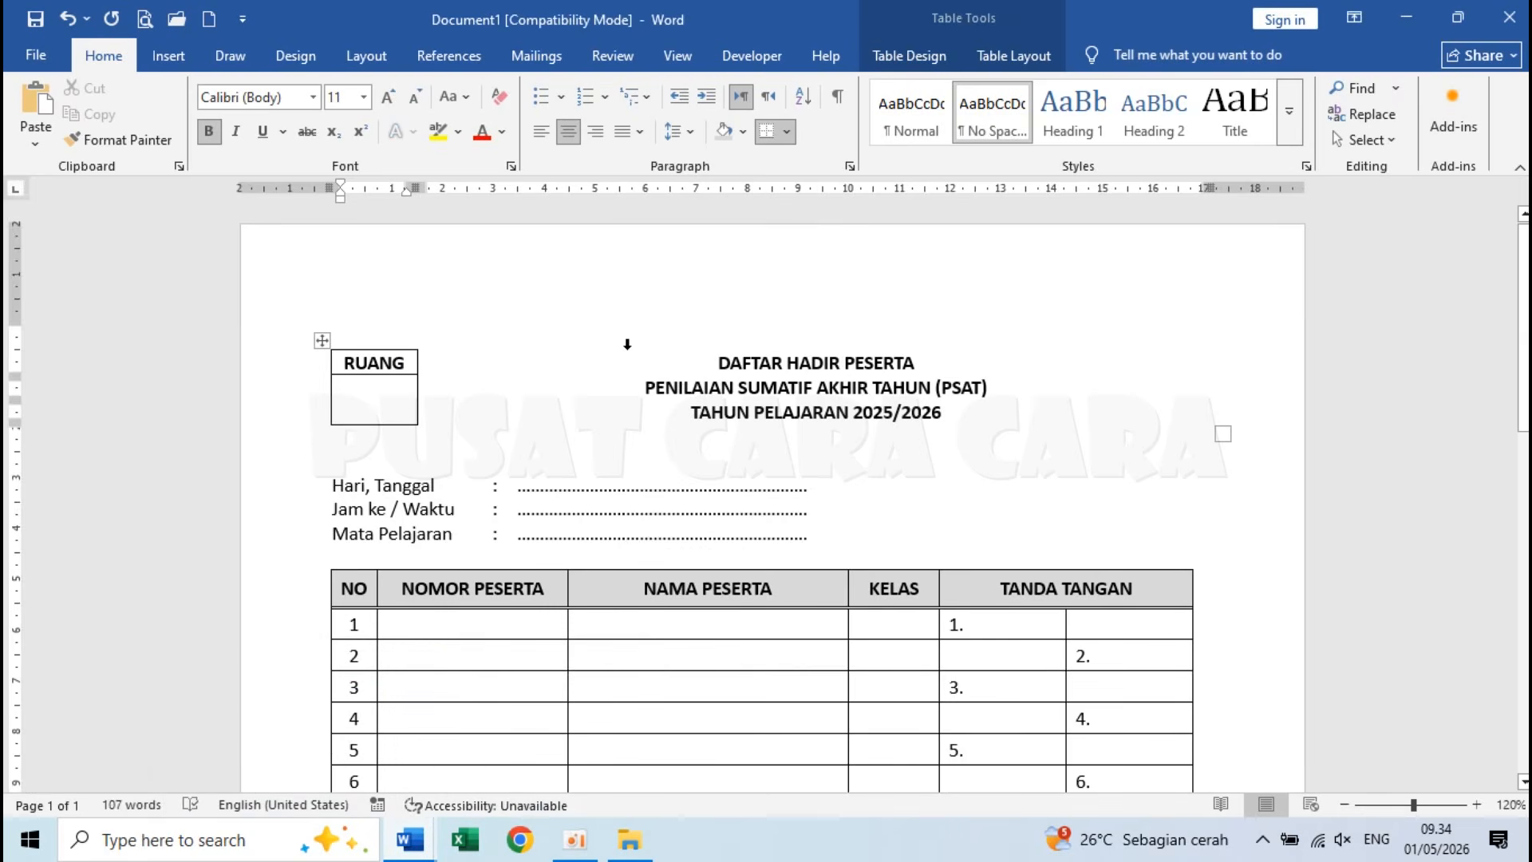
Step: Connect the existing DATA PESERTA workbook as the mail merge recipient list, using Sheet1$ with its first row as column headers
click(533, 56)
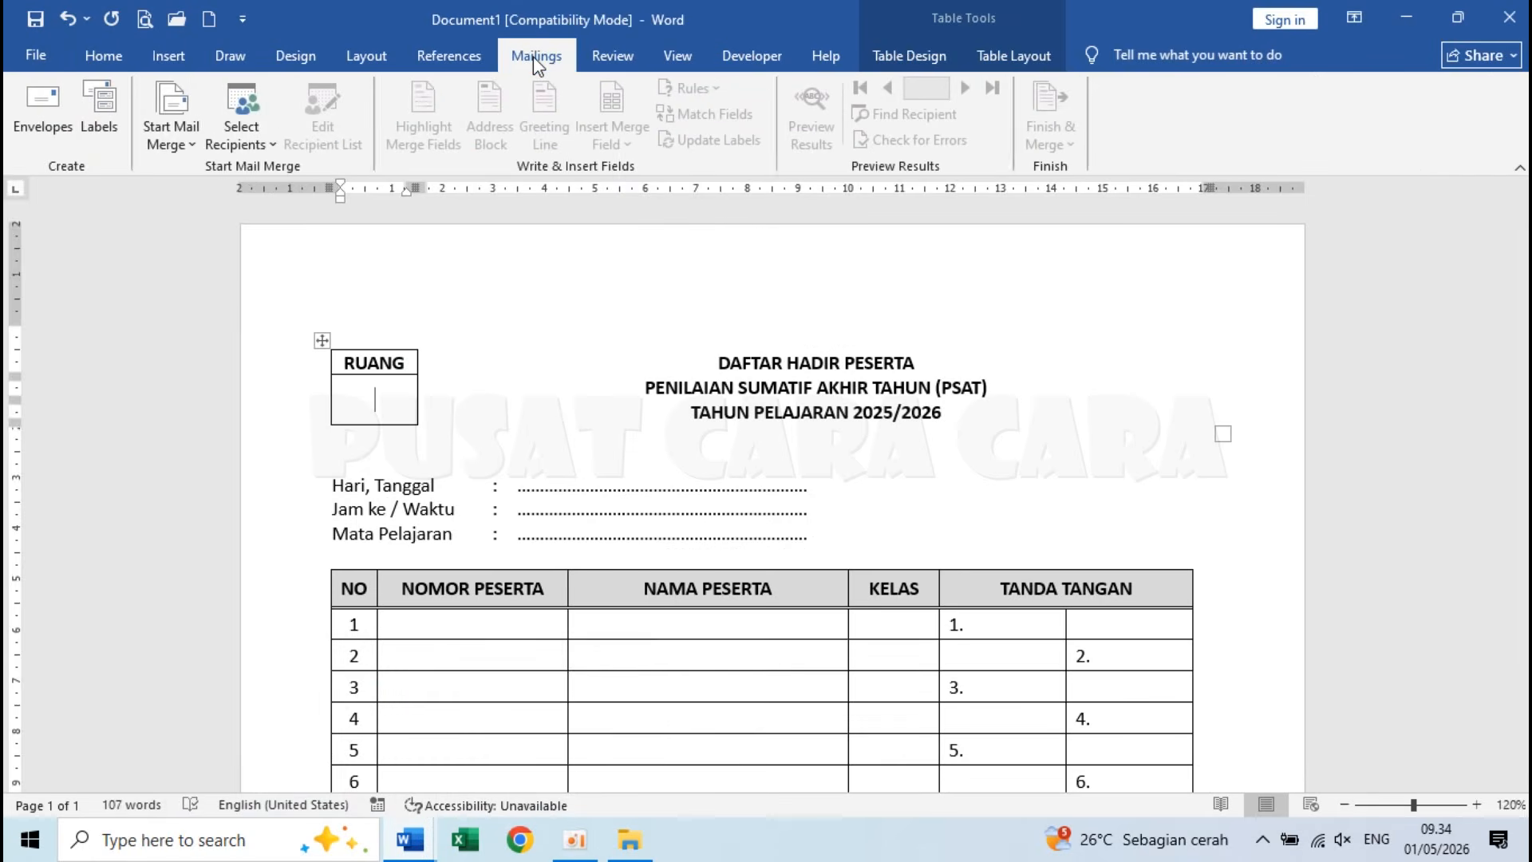
click(270, 131)
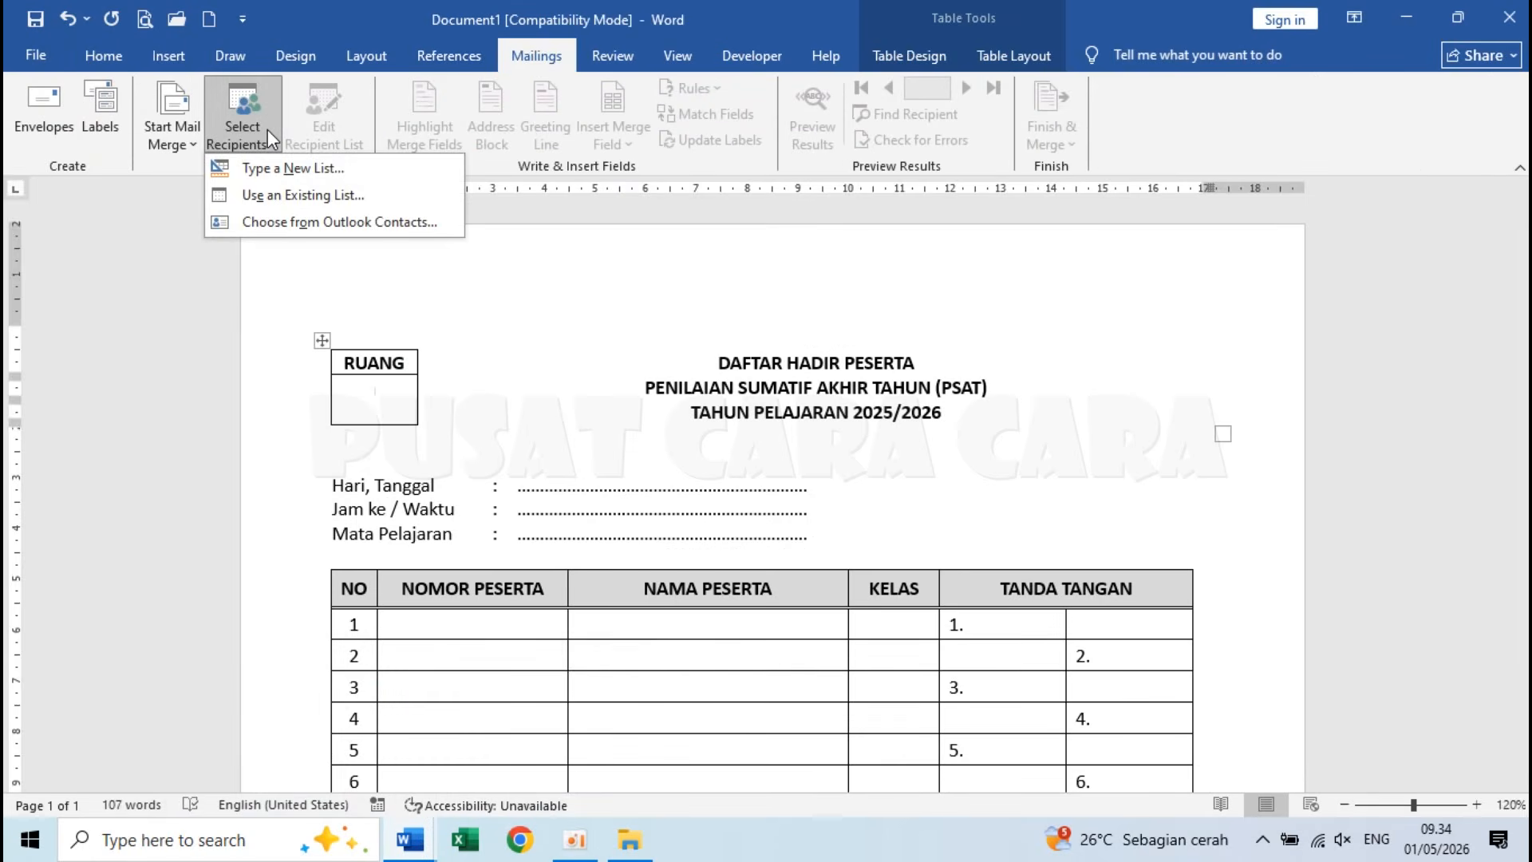
click(304, 196)
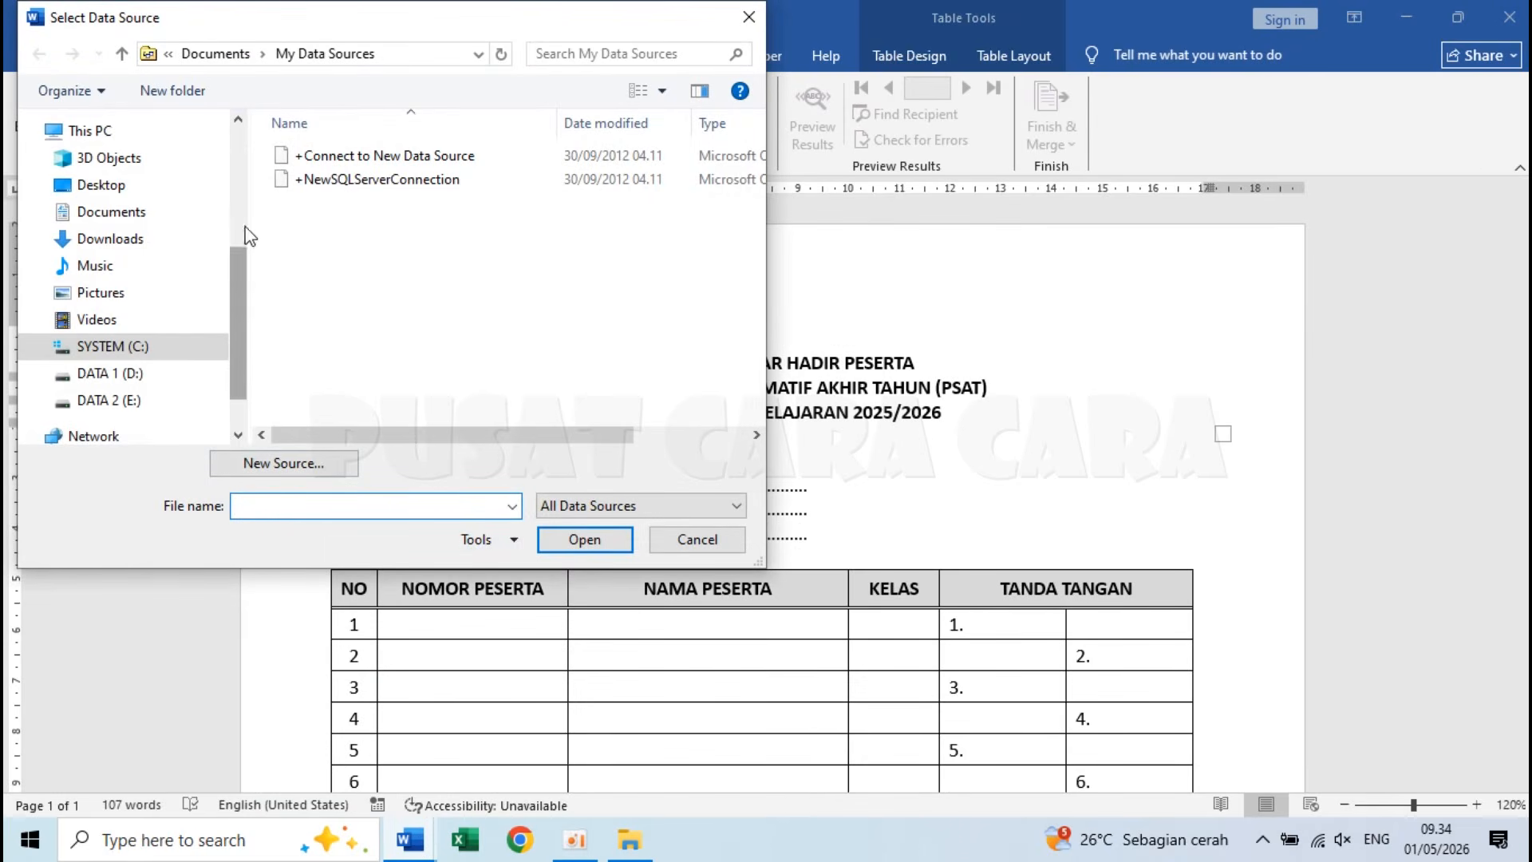
scroll(237, 185, up, 4)
click(188, 194)
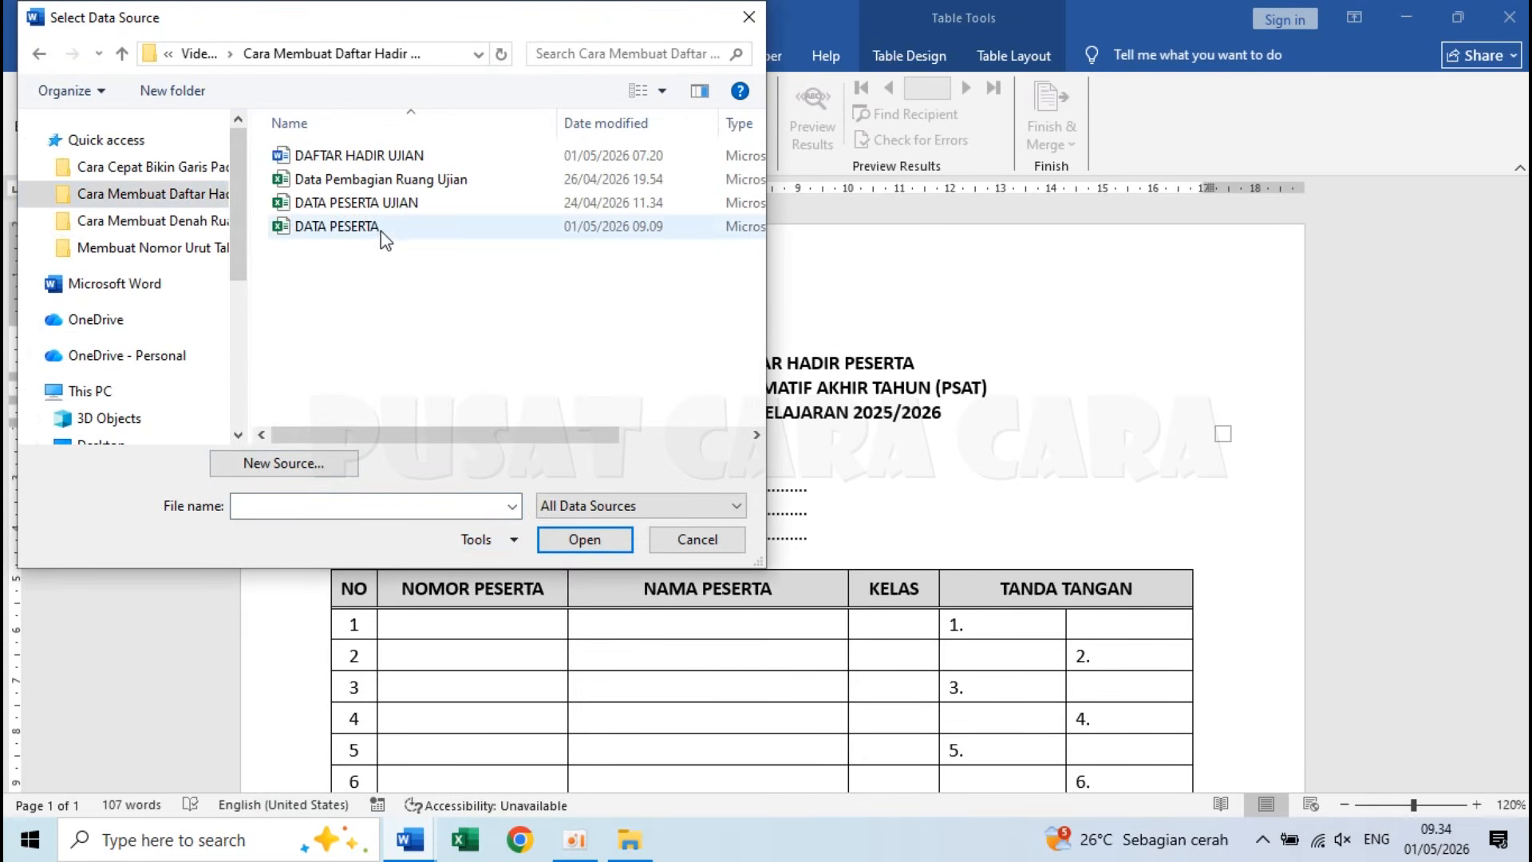
click(336, 228)
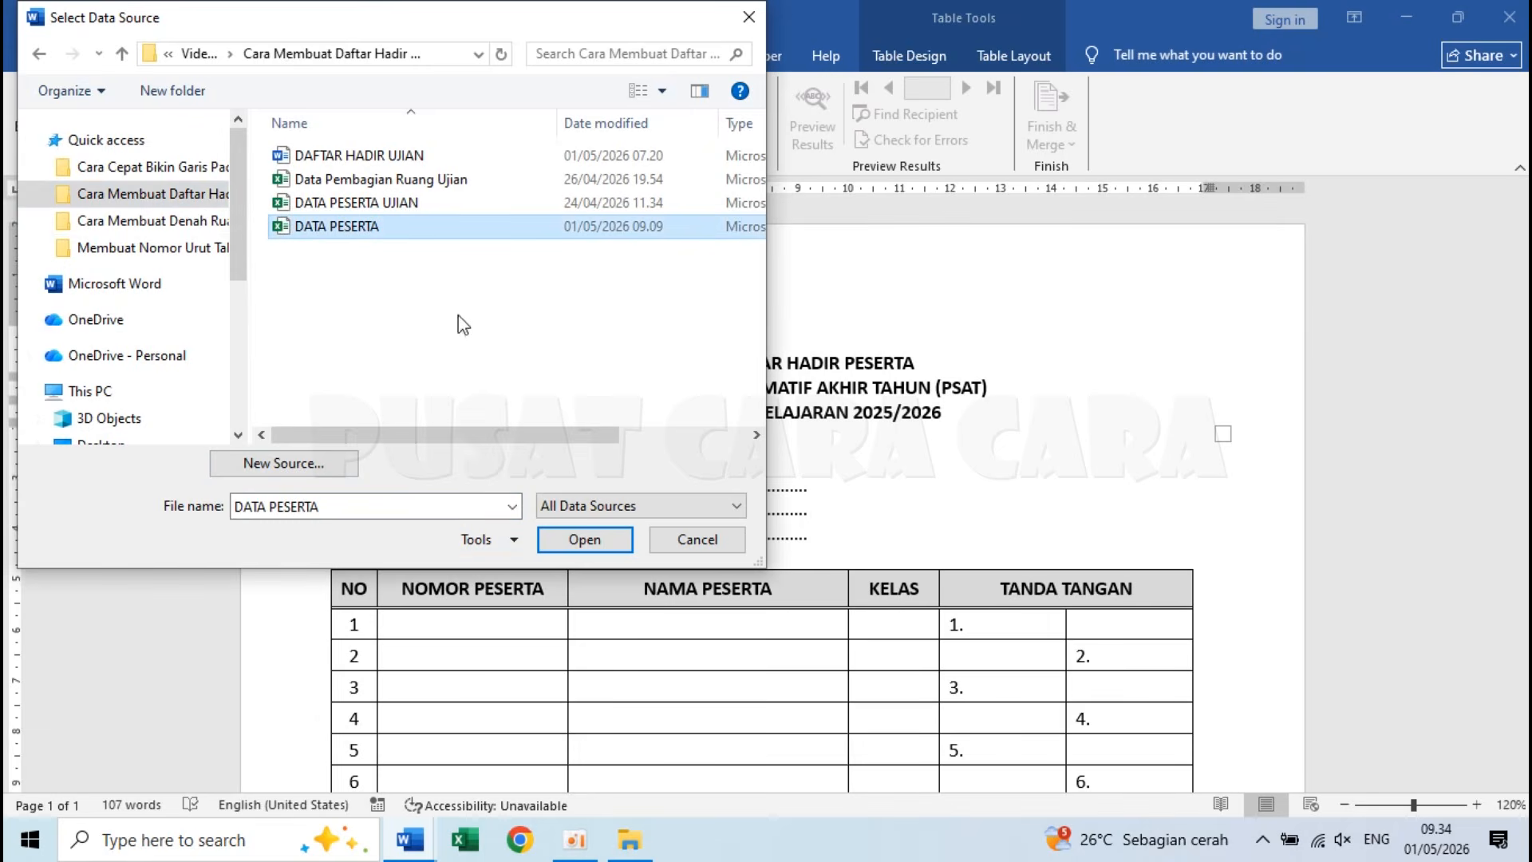
click(597, 537)
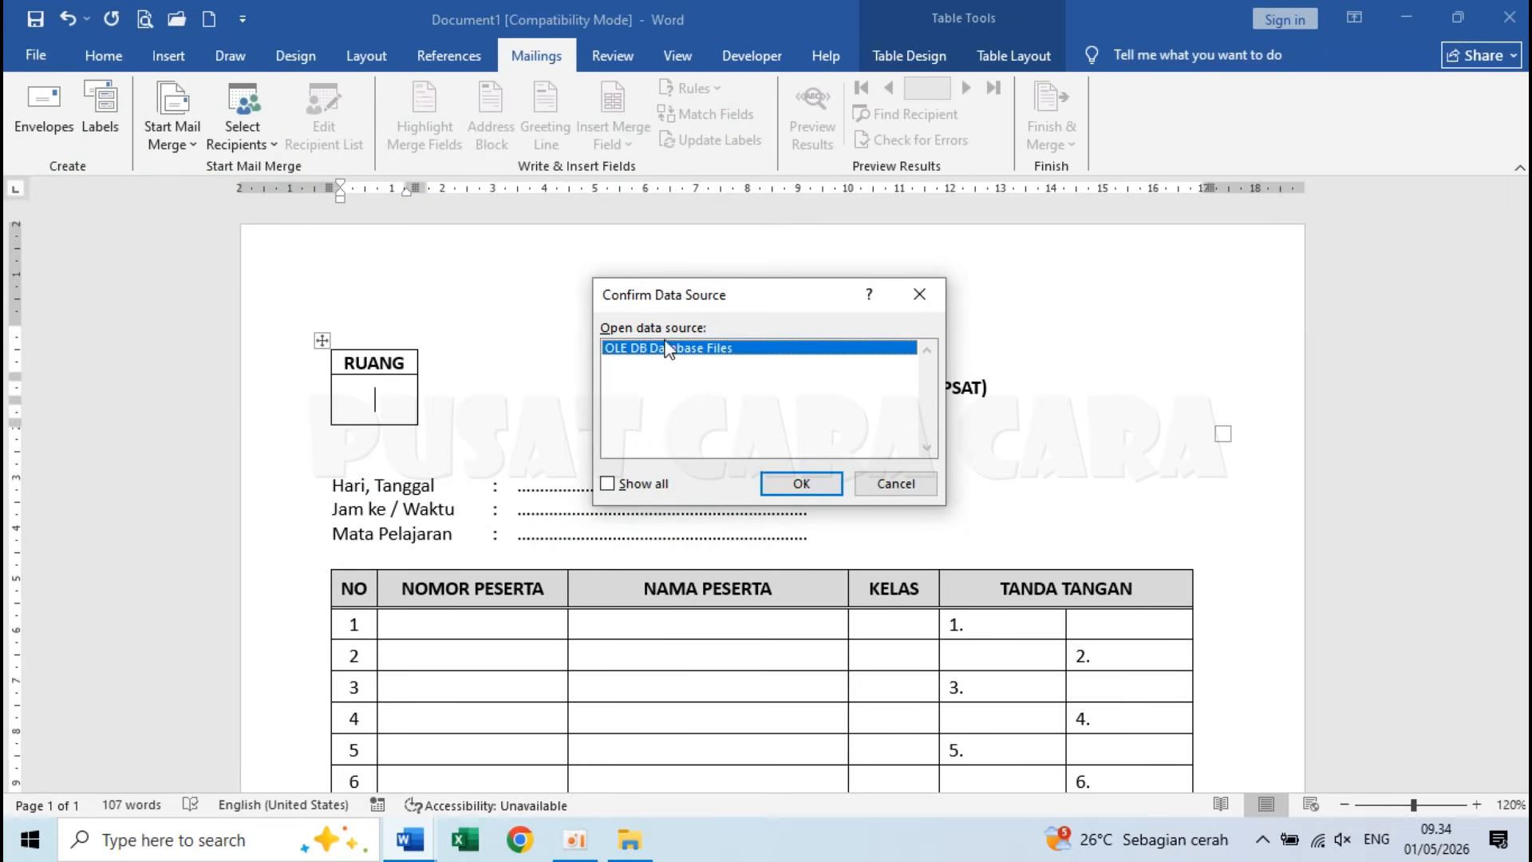
click(812, 488)
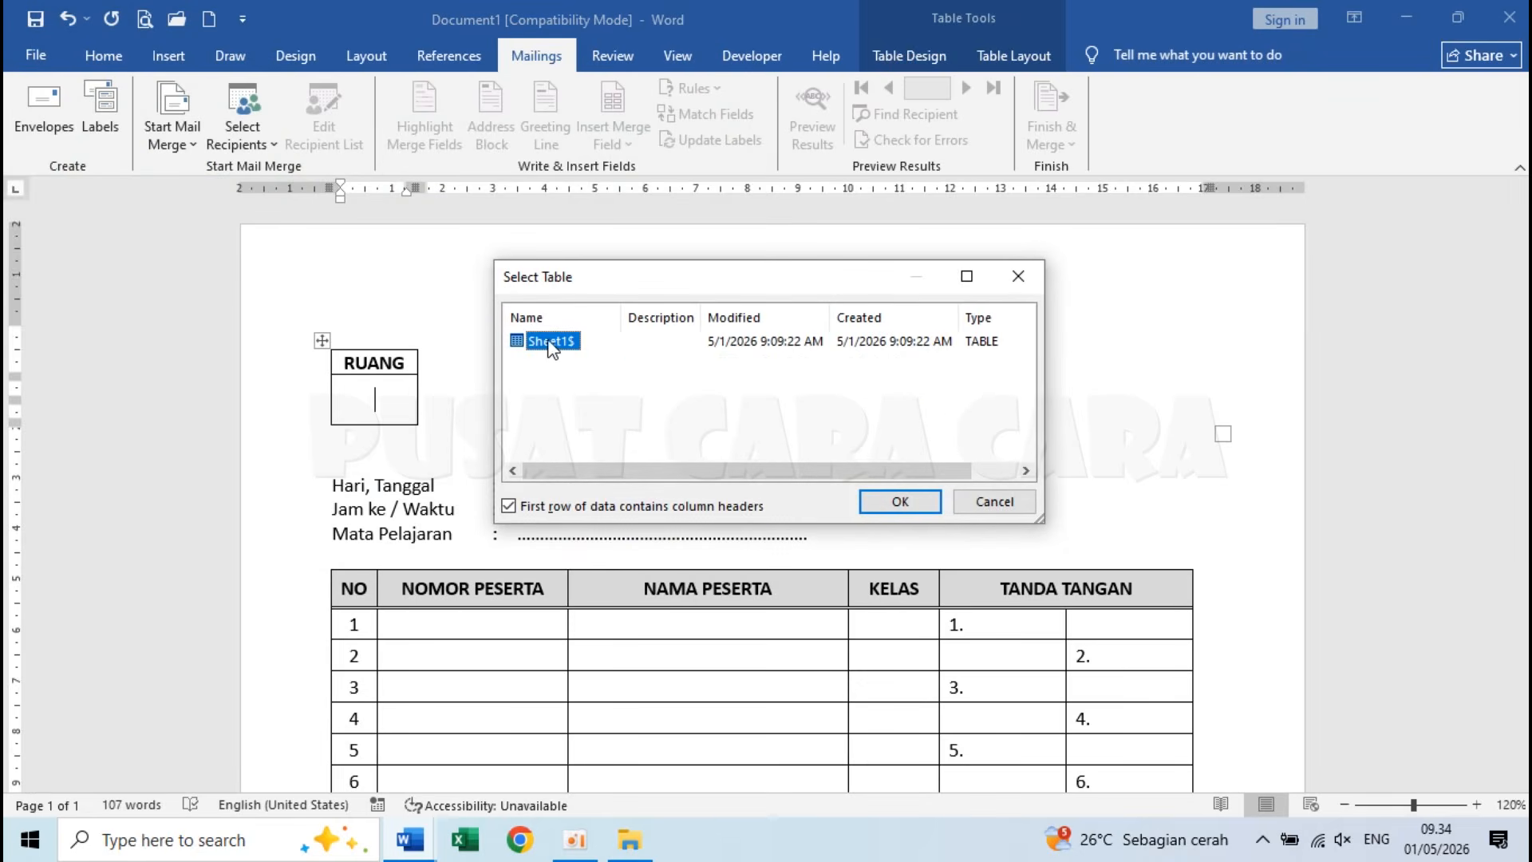
click(888, 506)
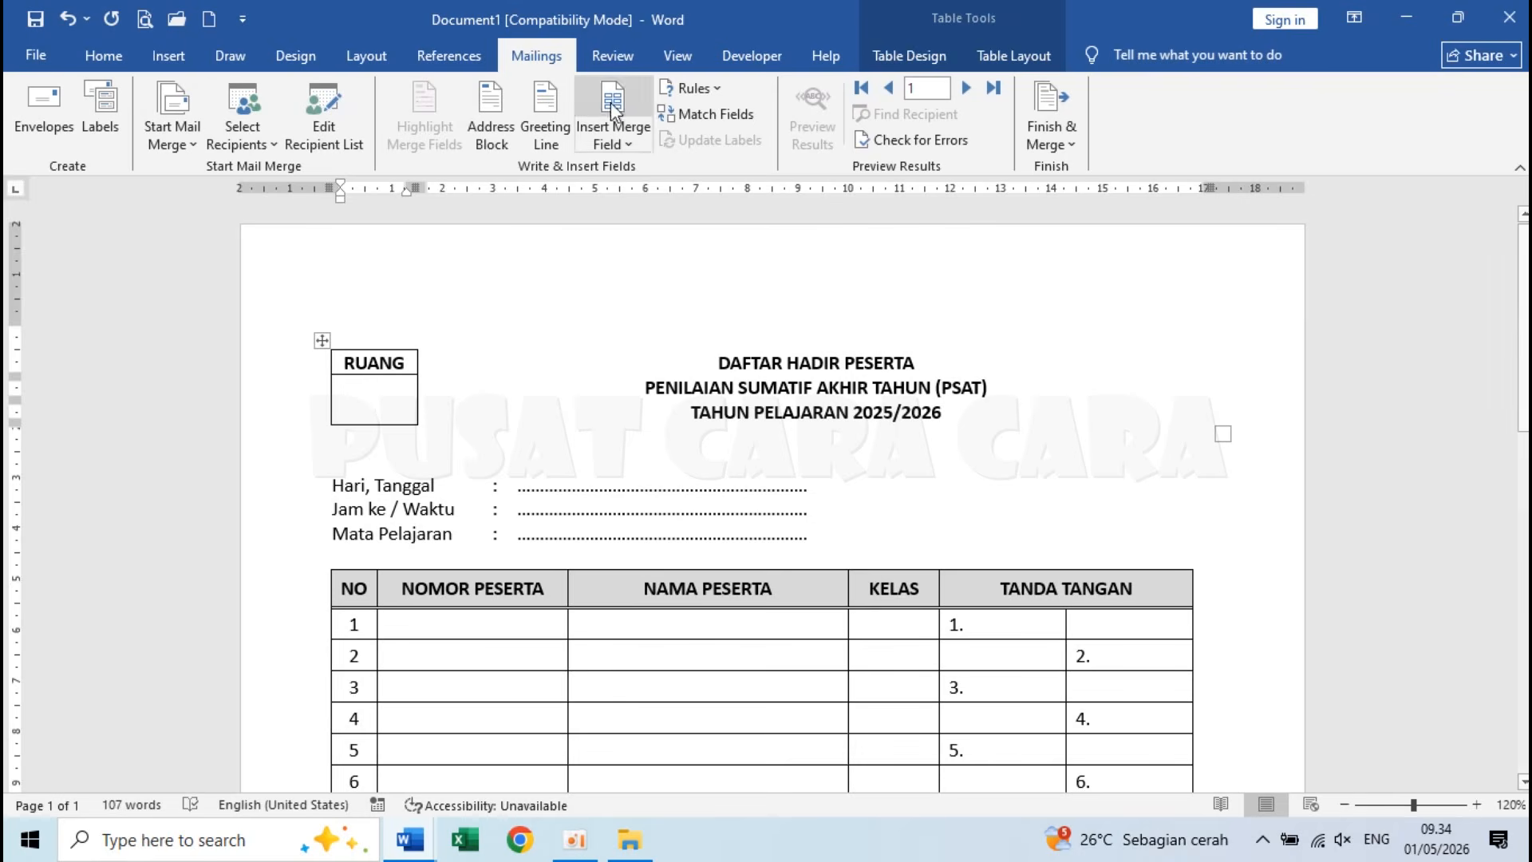
Step: Insert the RUANG merge field in the empty cell below the RUANG heading
click(613, 143)
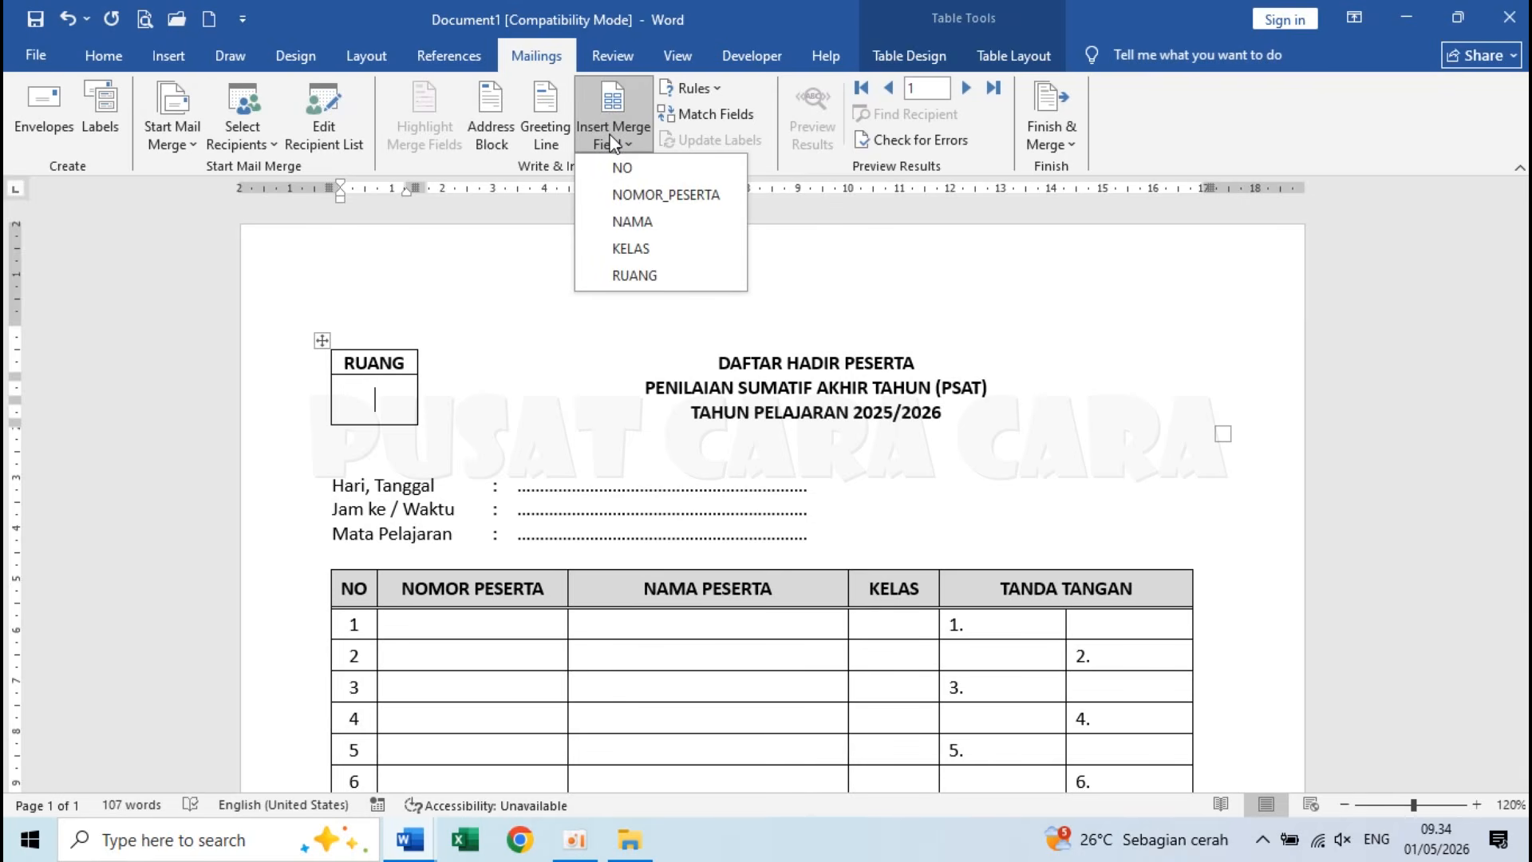
click(635, 275)
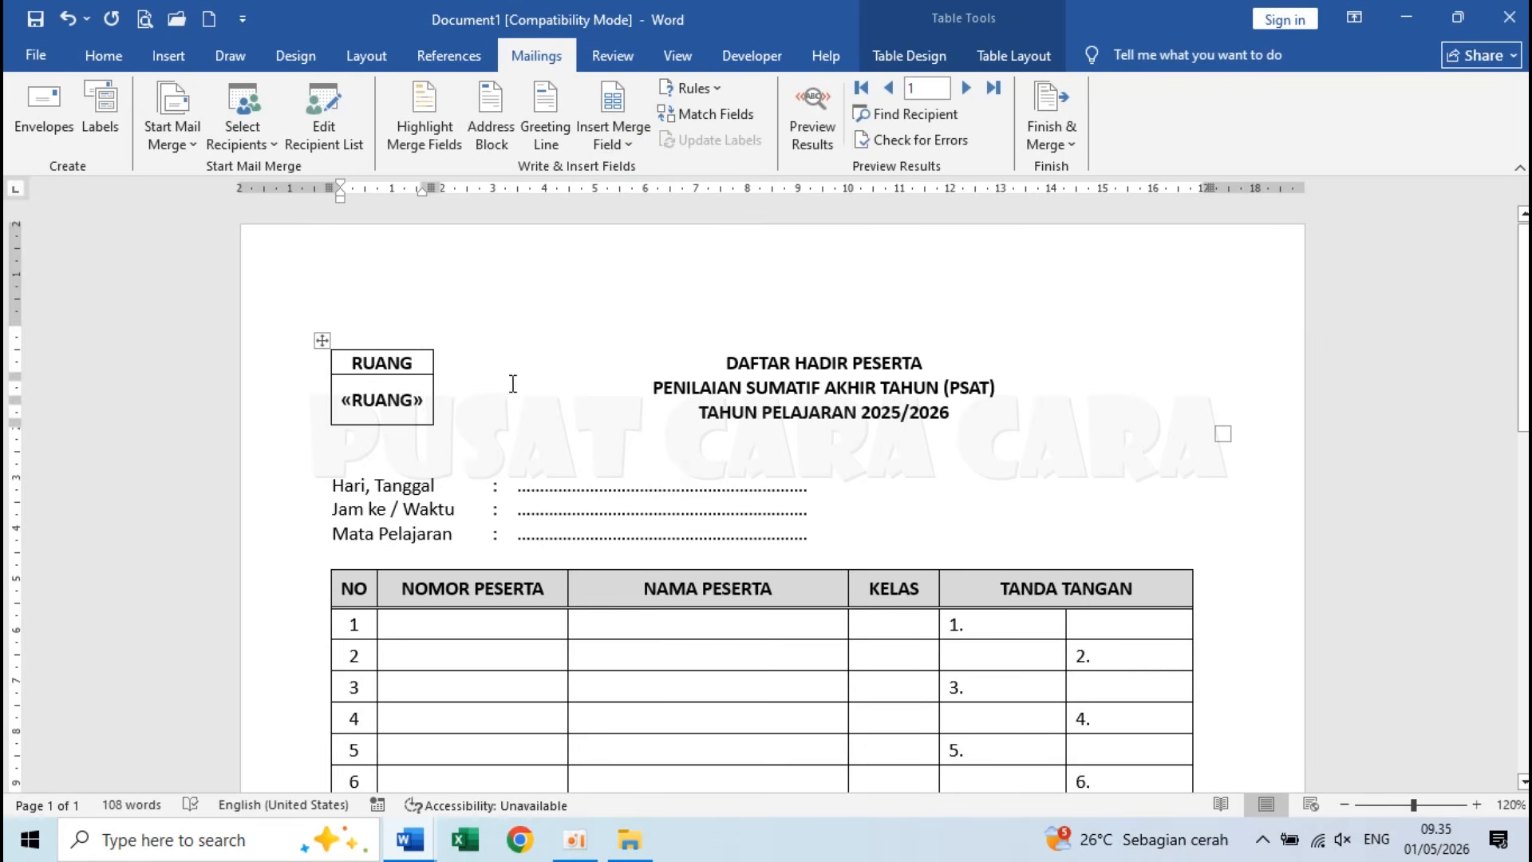
Step: Insert the NOMOR_PESERTA and NAMA merge fields in the matching columns of row 1 of the participant table
scroll(766, 399, down, 3)
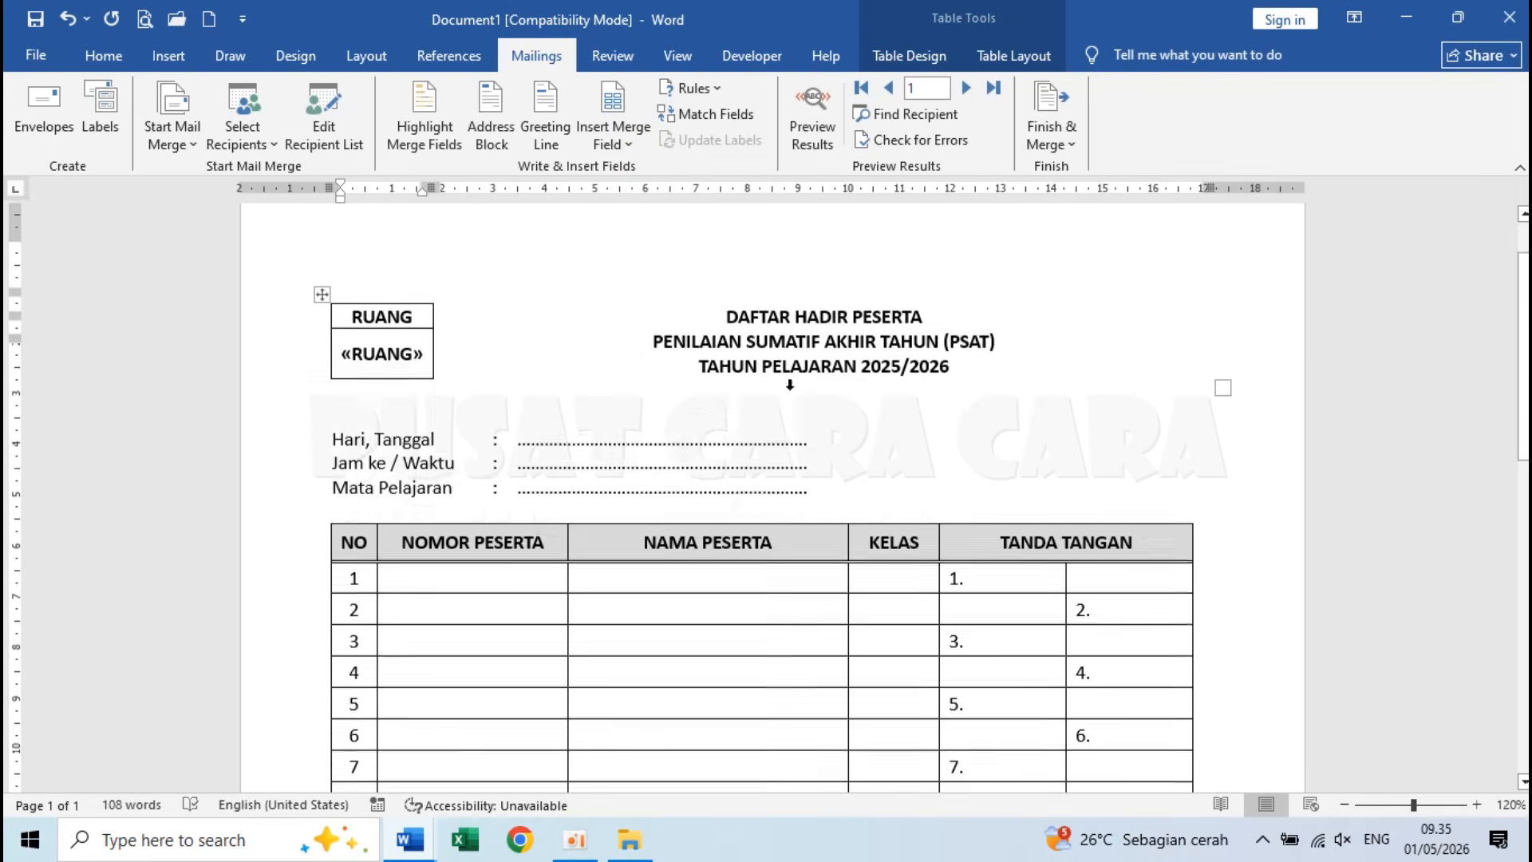
click(476, 517)
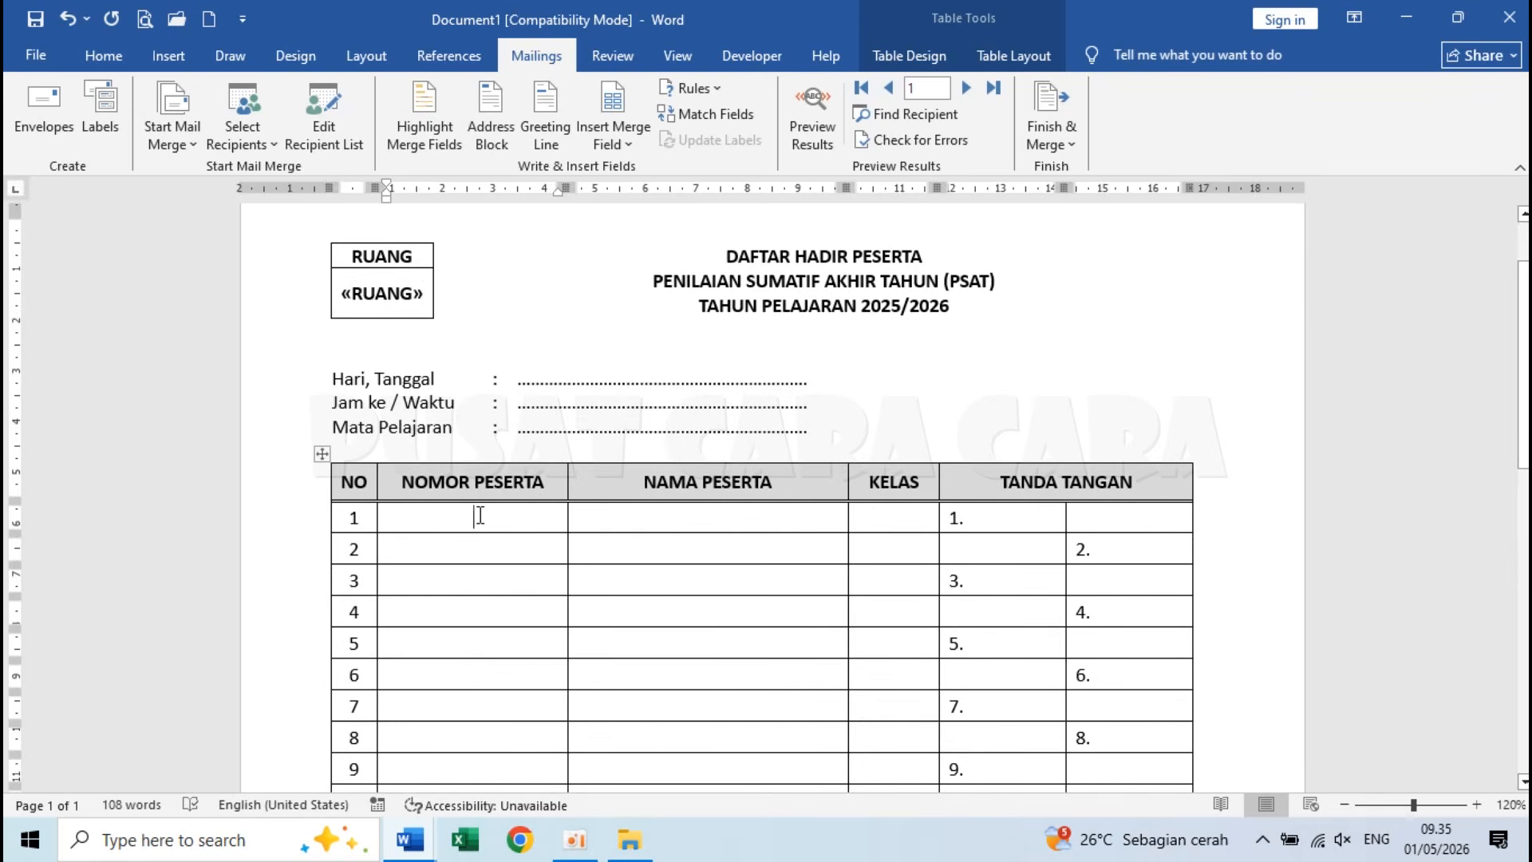
click(610, 134)
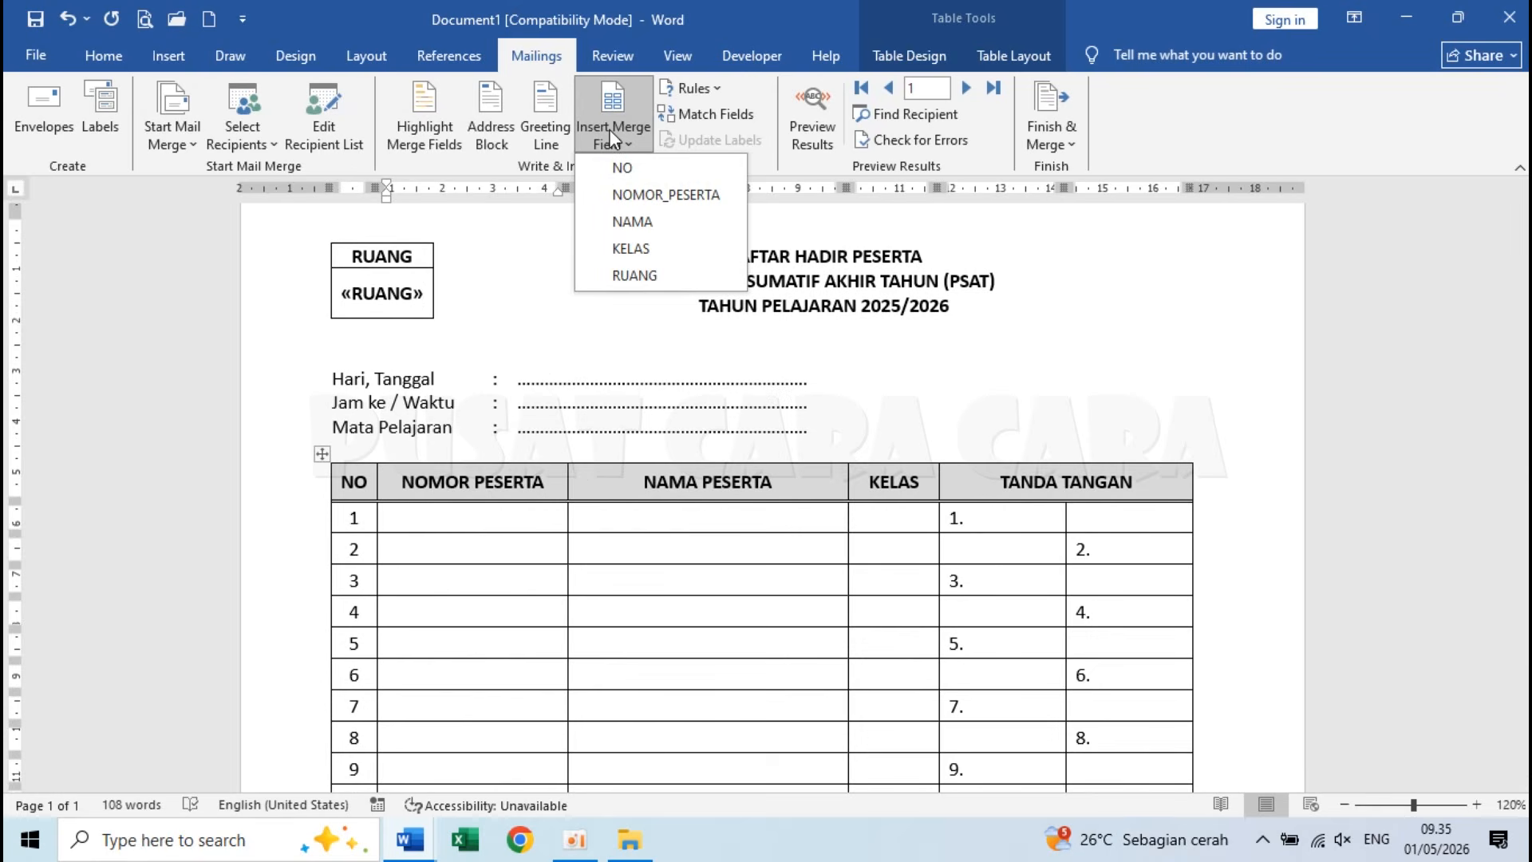
click(655, 195)
click(612, 520)
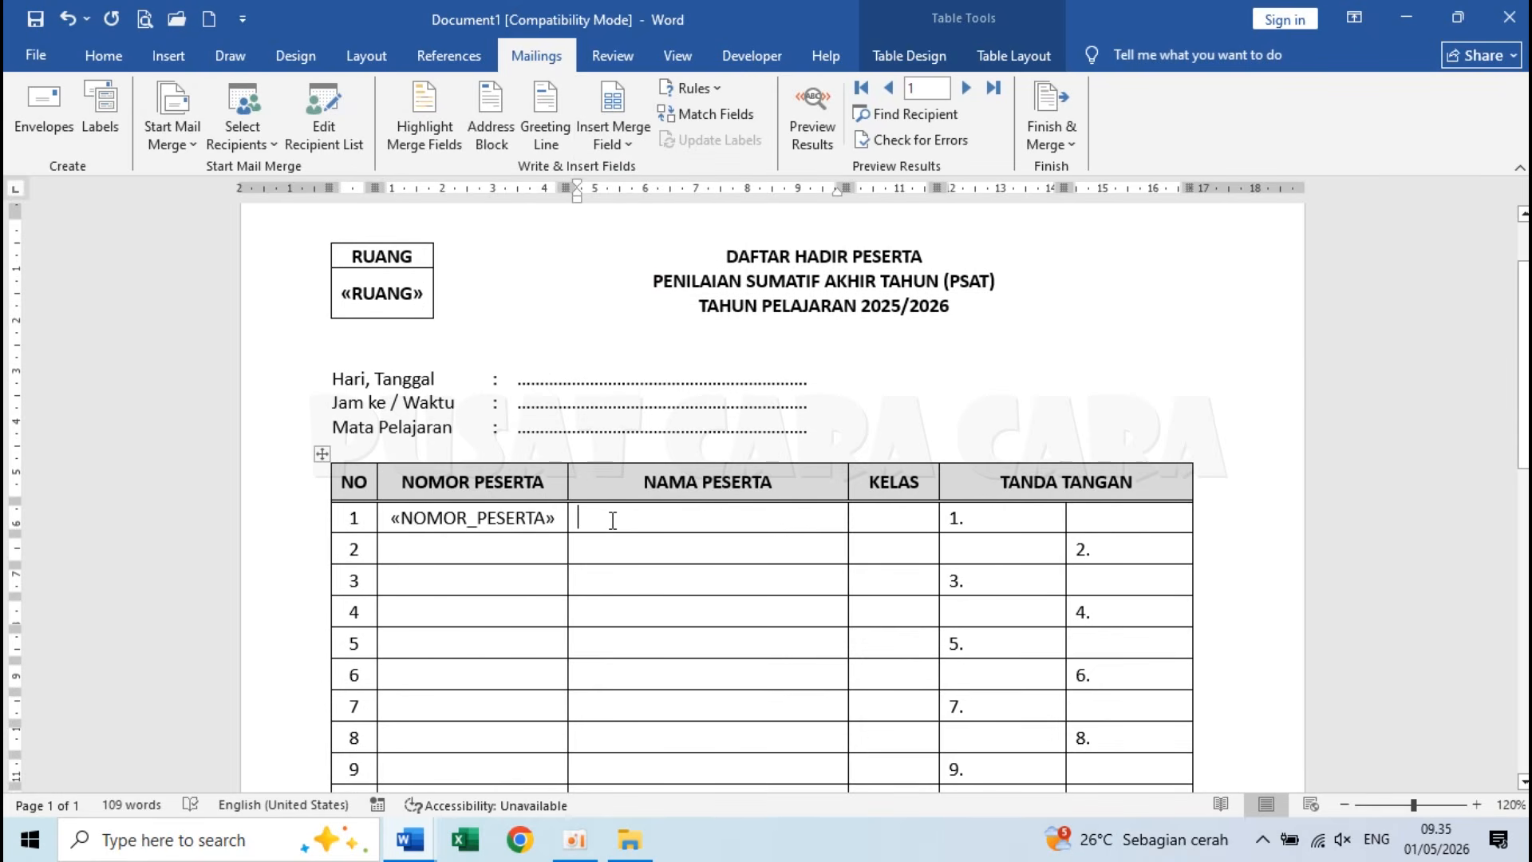
click(621, 136)
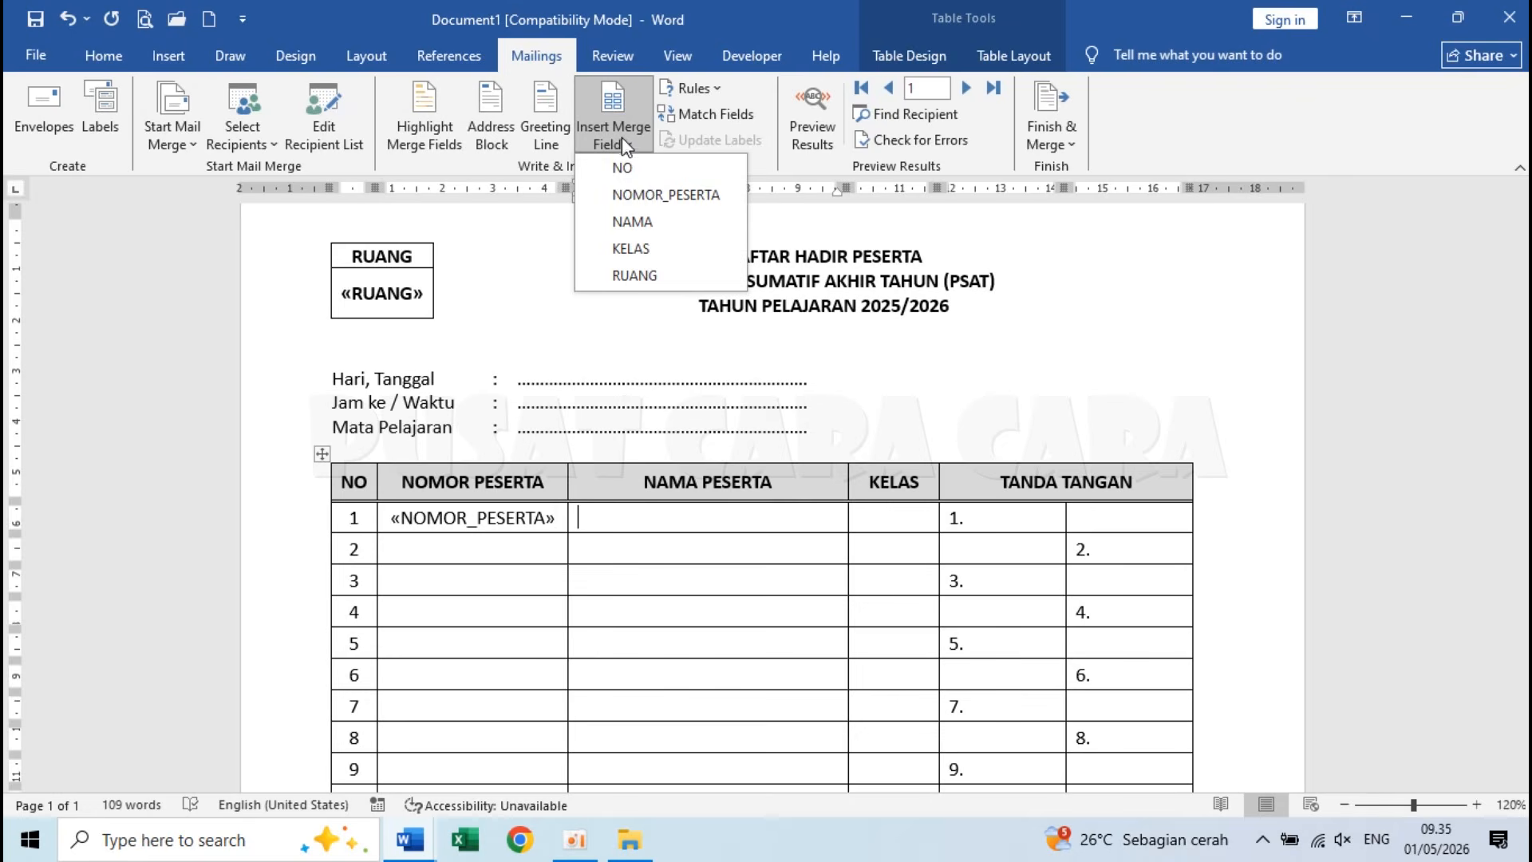
click(636, 221)
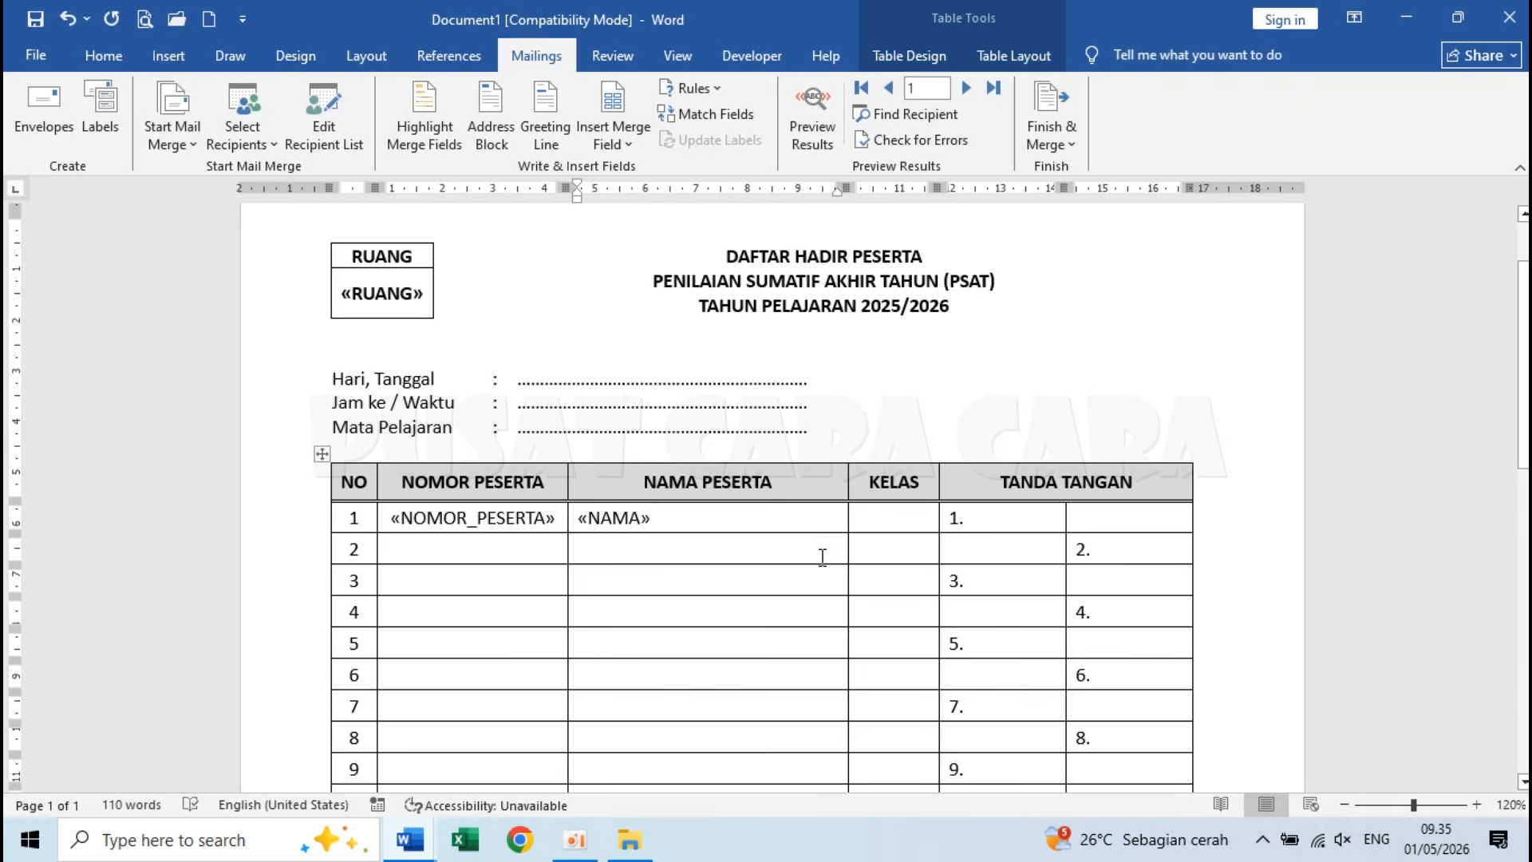
Step: Insert the KELAS merge field followed by a Next Record rule in the KELAS cell of row 1
click(891, 517)
click(620, 142)
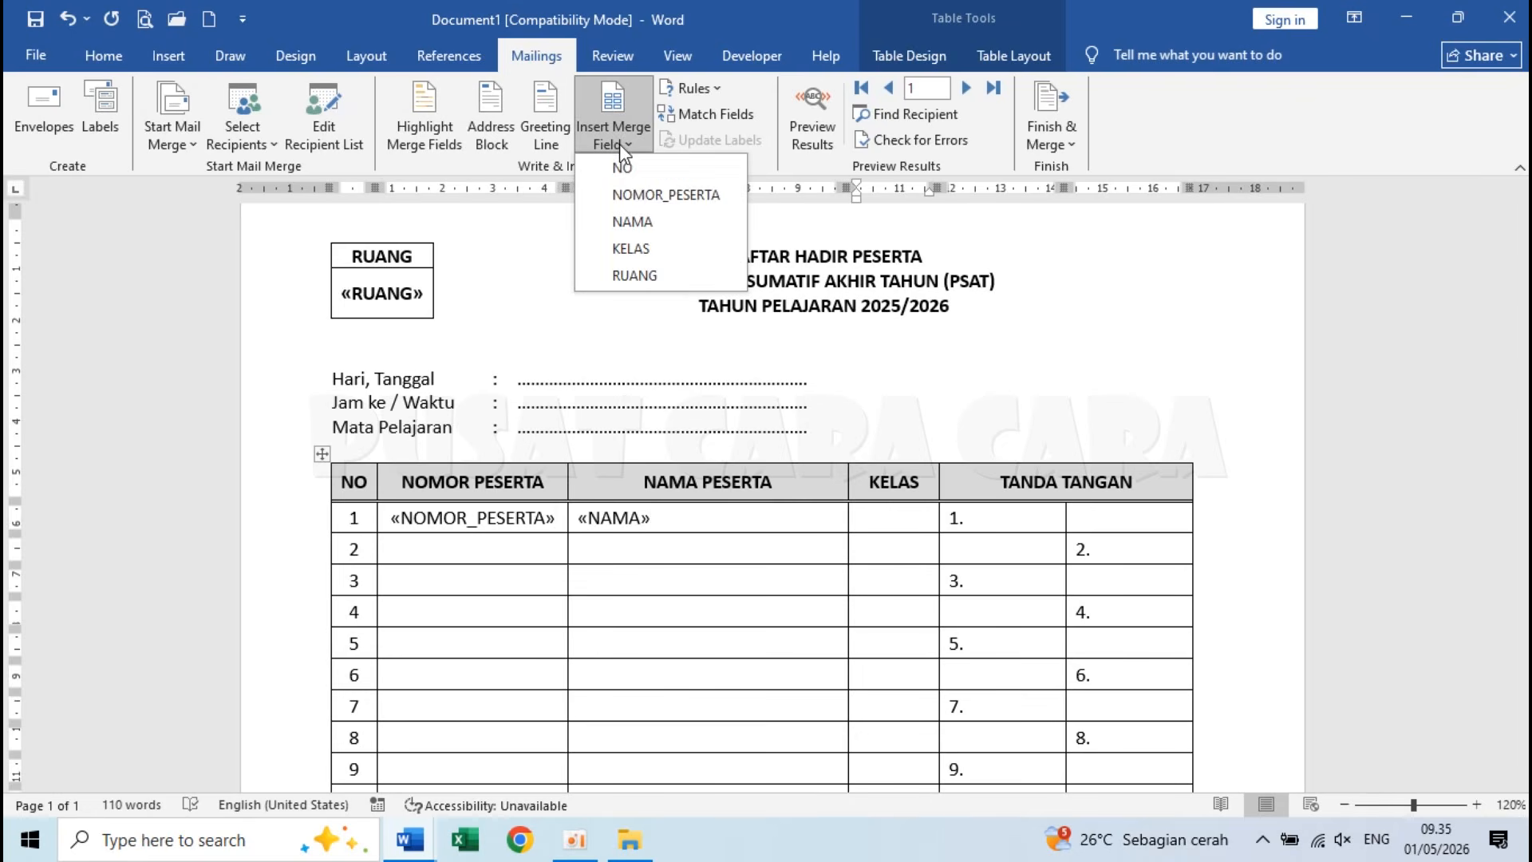
click(631, 248)
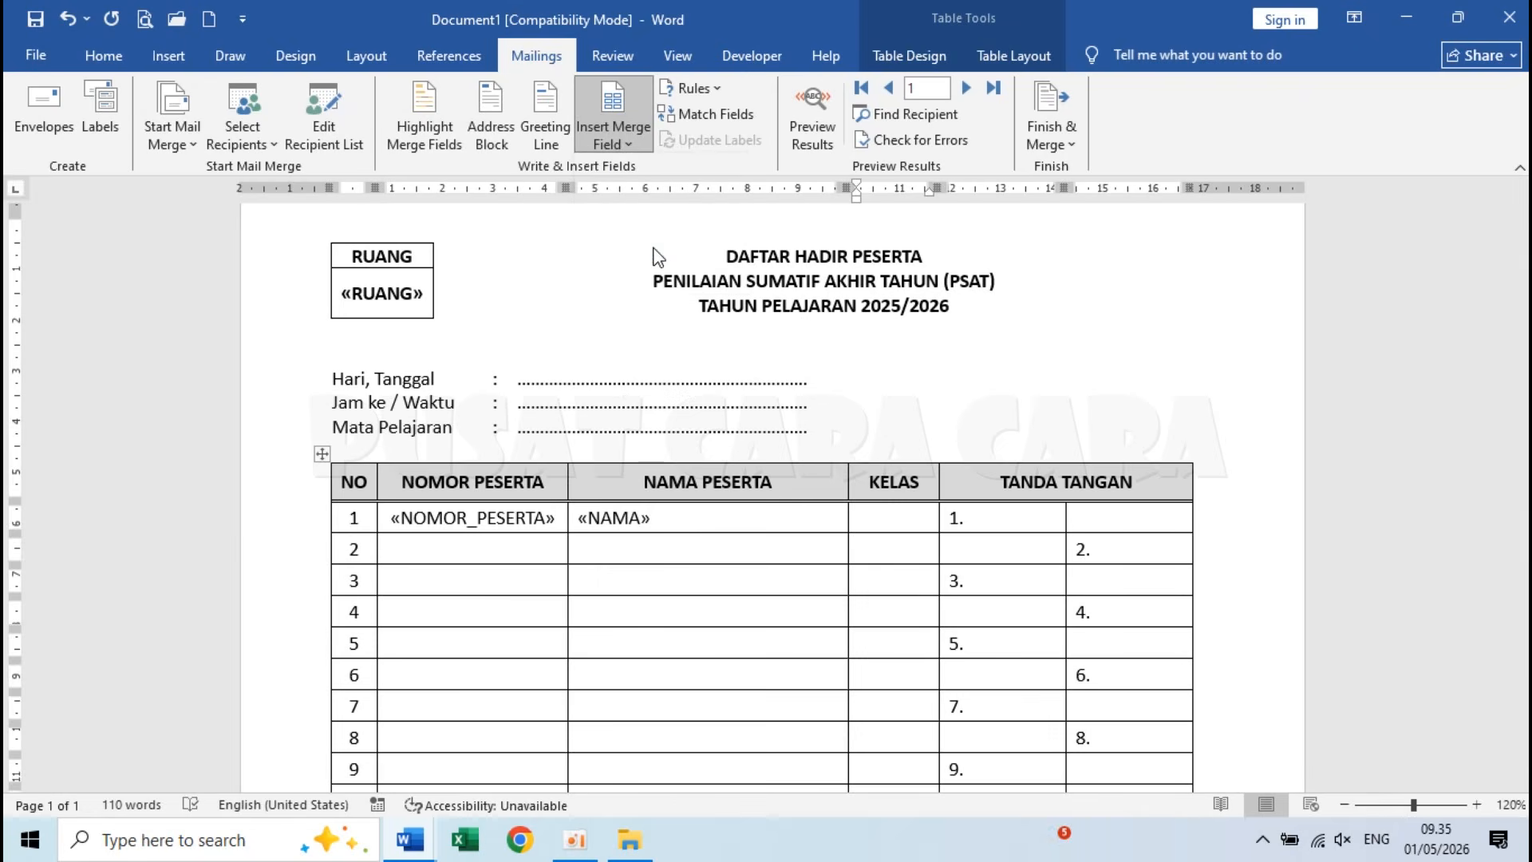
click(710, 88)
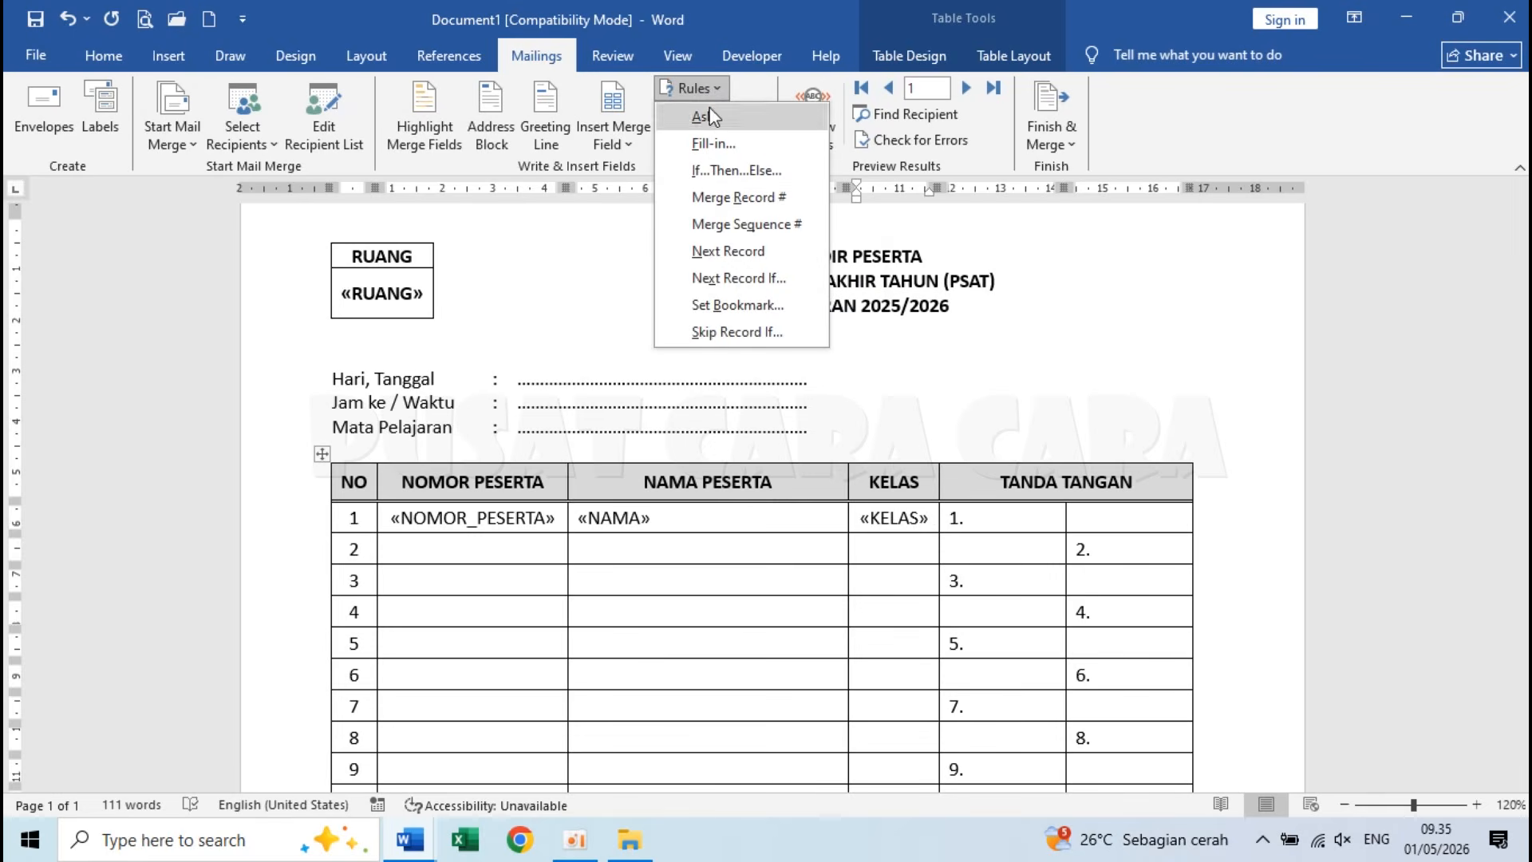
click(774, 252)
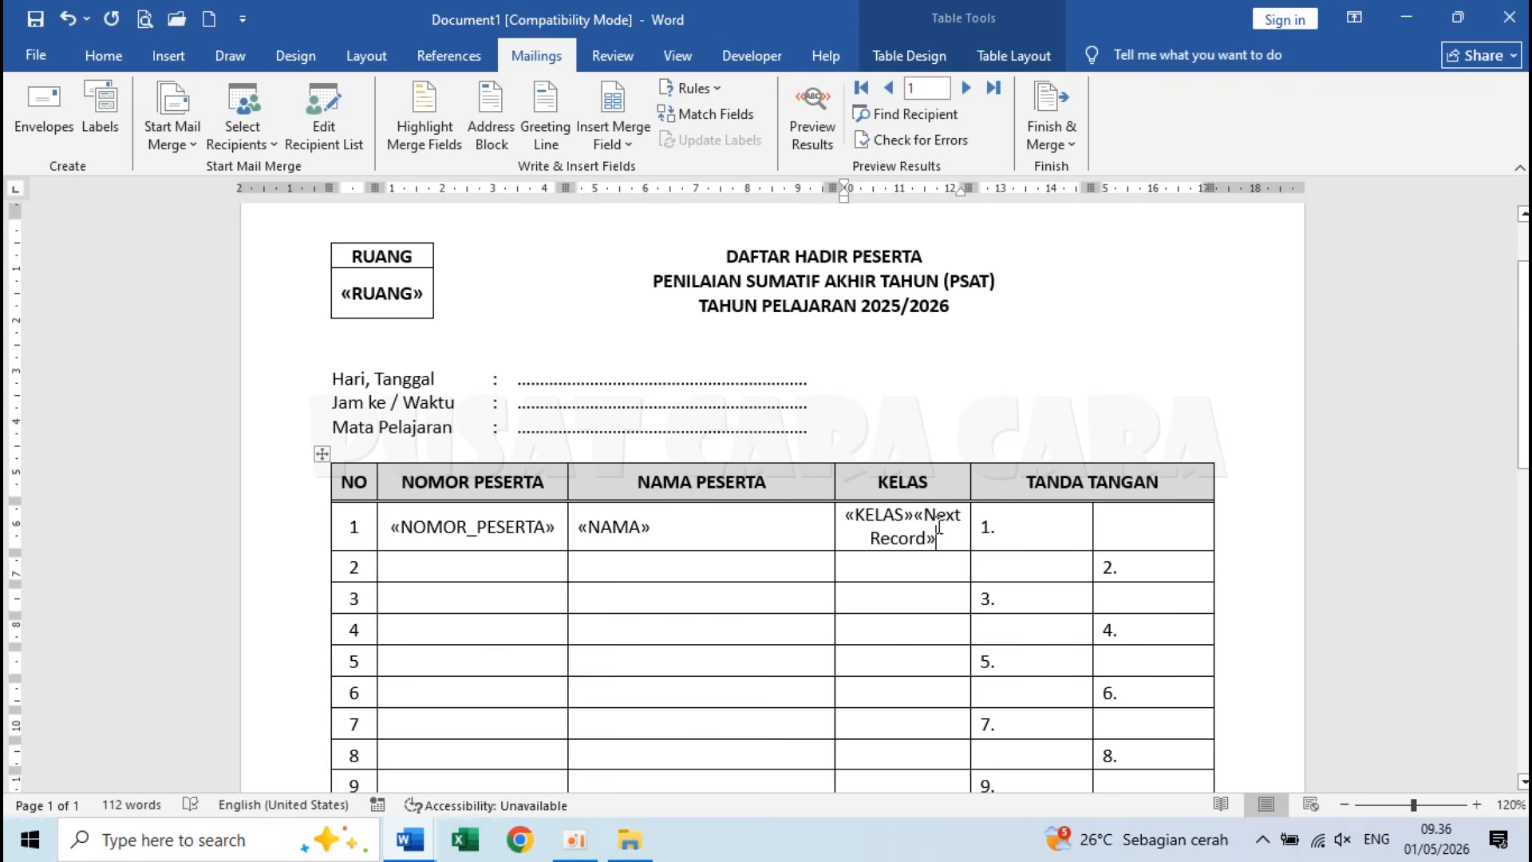
Step: Copy the NOMOR_PESERTA, NAMA and KELAS cells of row 1, including the Next Record rule, into rows 2 to 20
scroll(606, 646, down, 5)
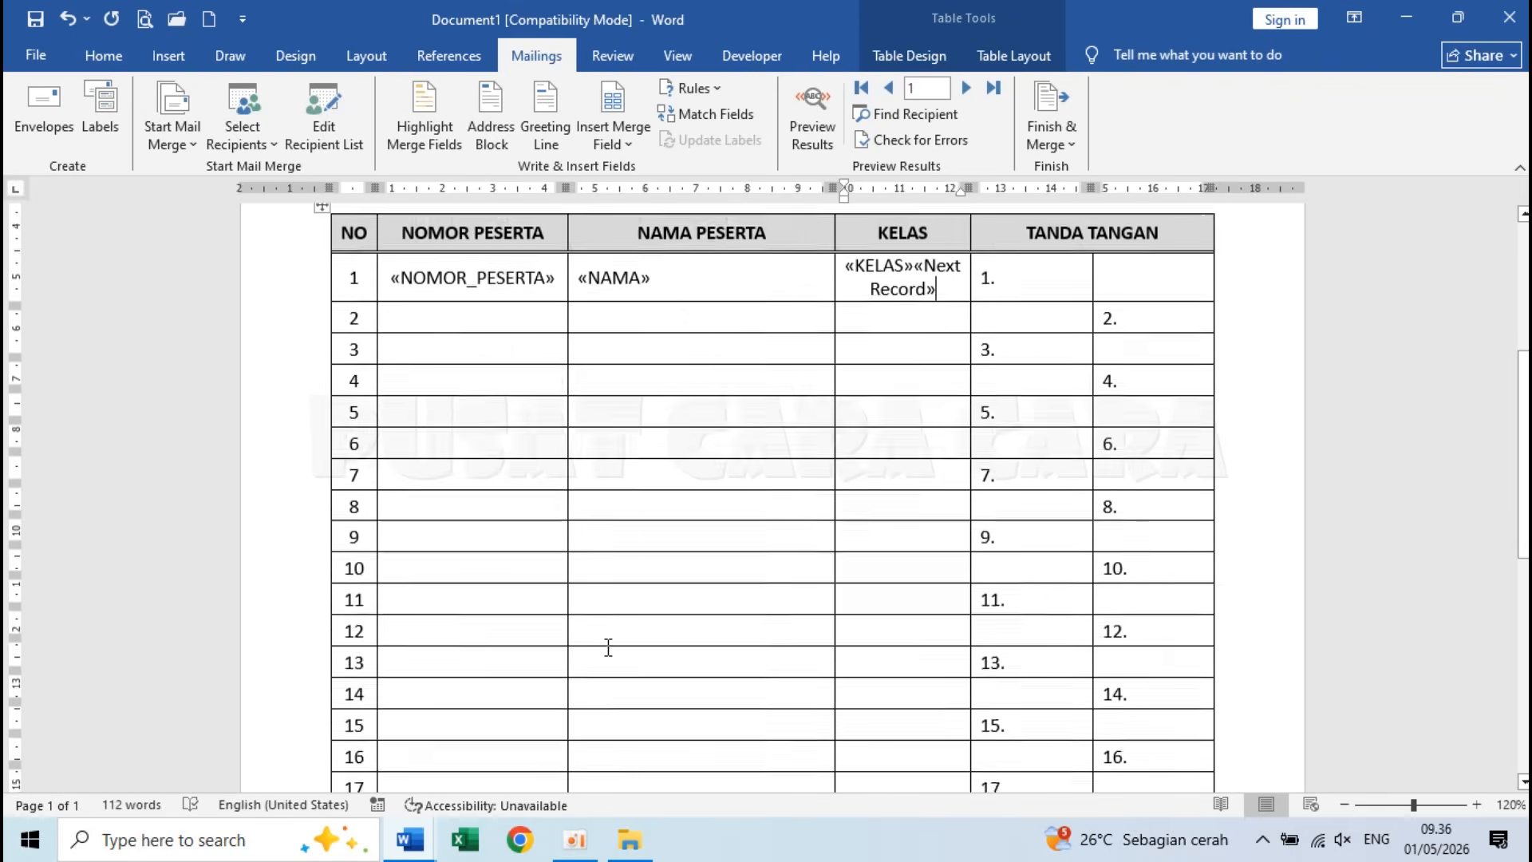
scroll(580, 628, up, 4)
drag(390, 485, 937, 495)
key(ctrl+c)
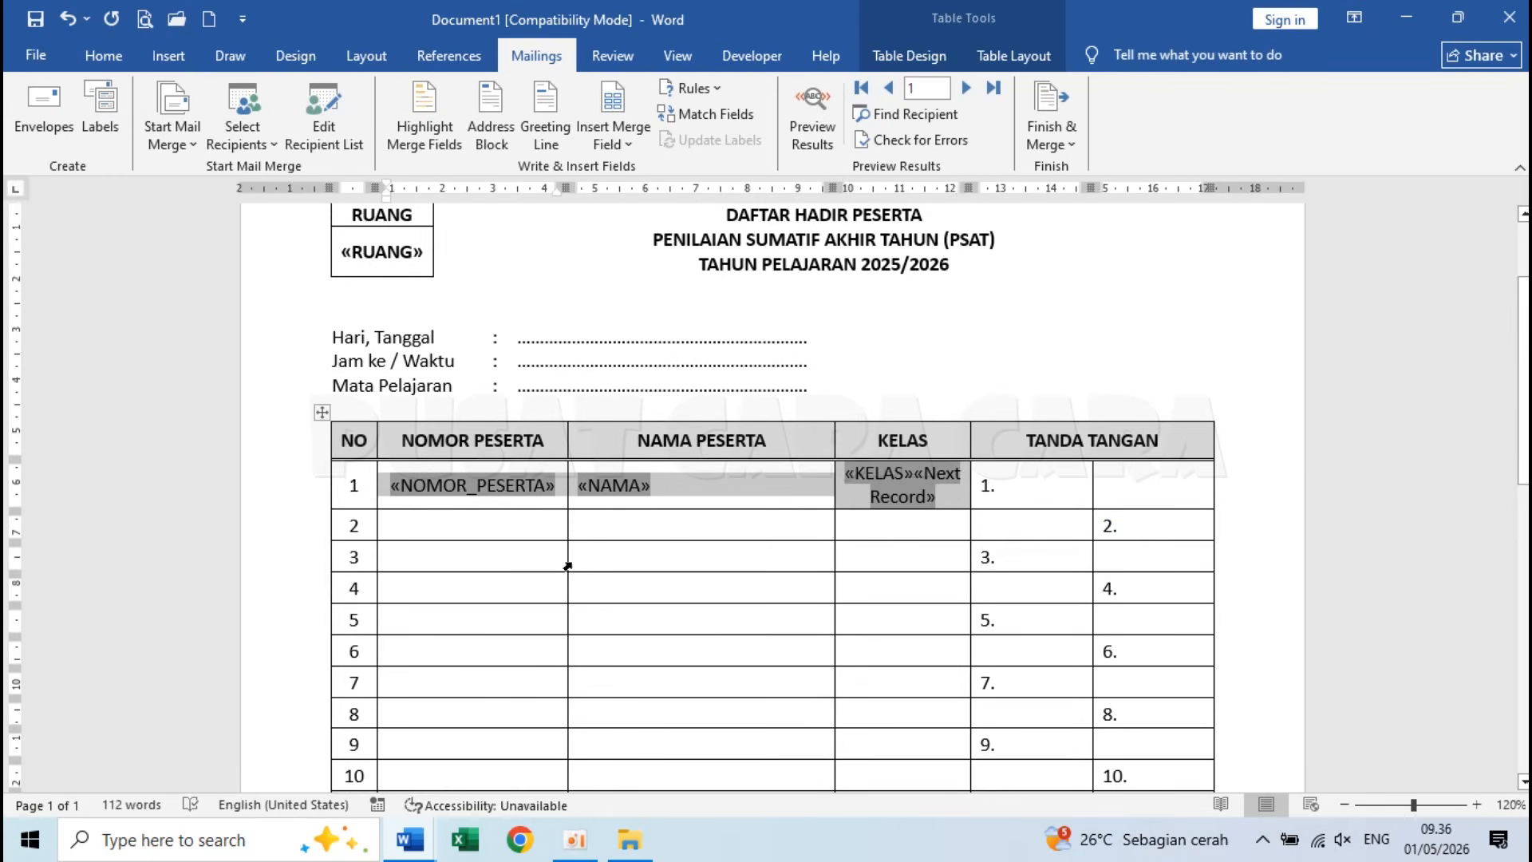
click(475, 524)
key(ctrl+v)
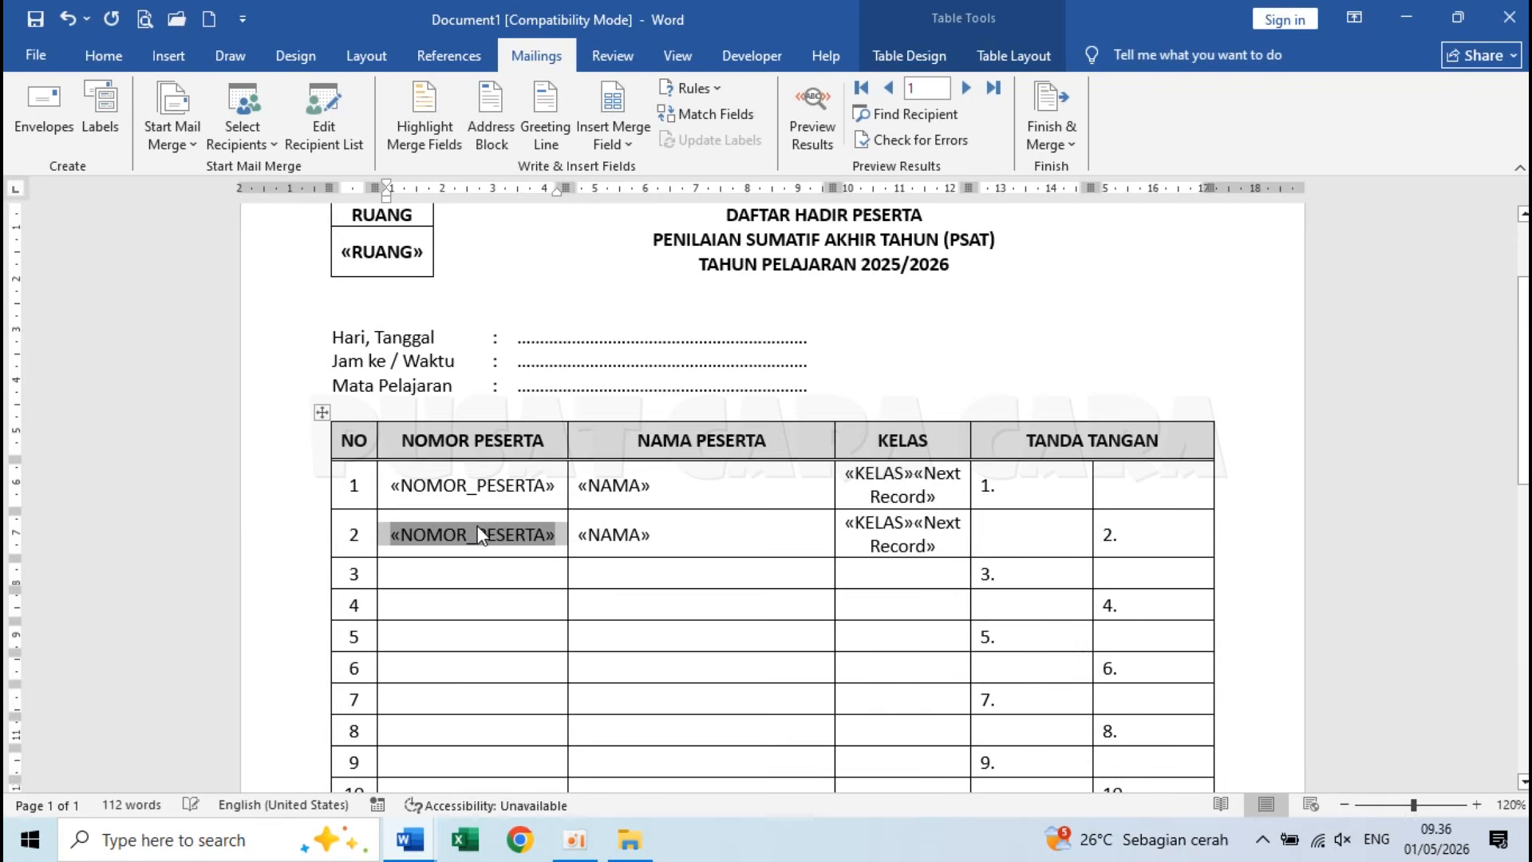
key(ctrl+v)
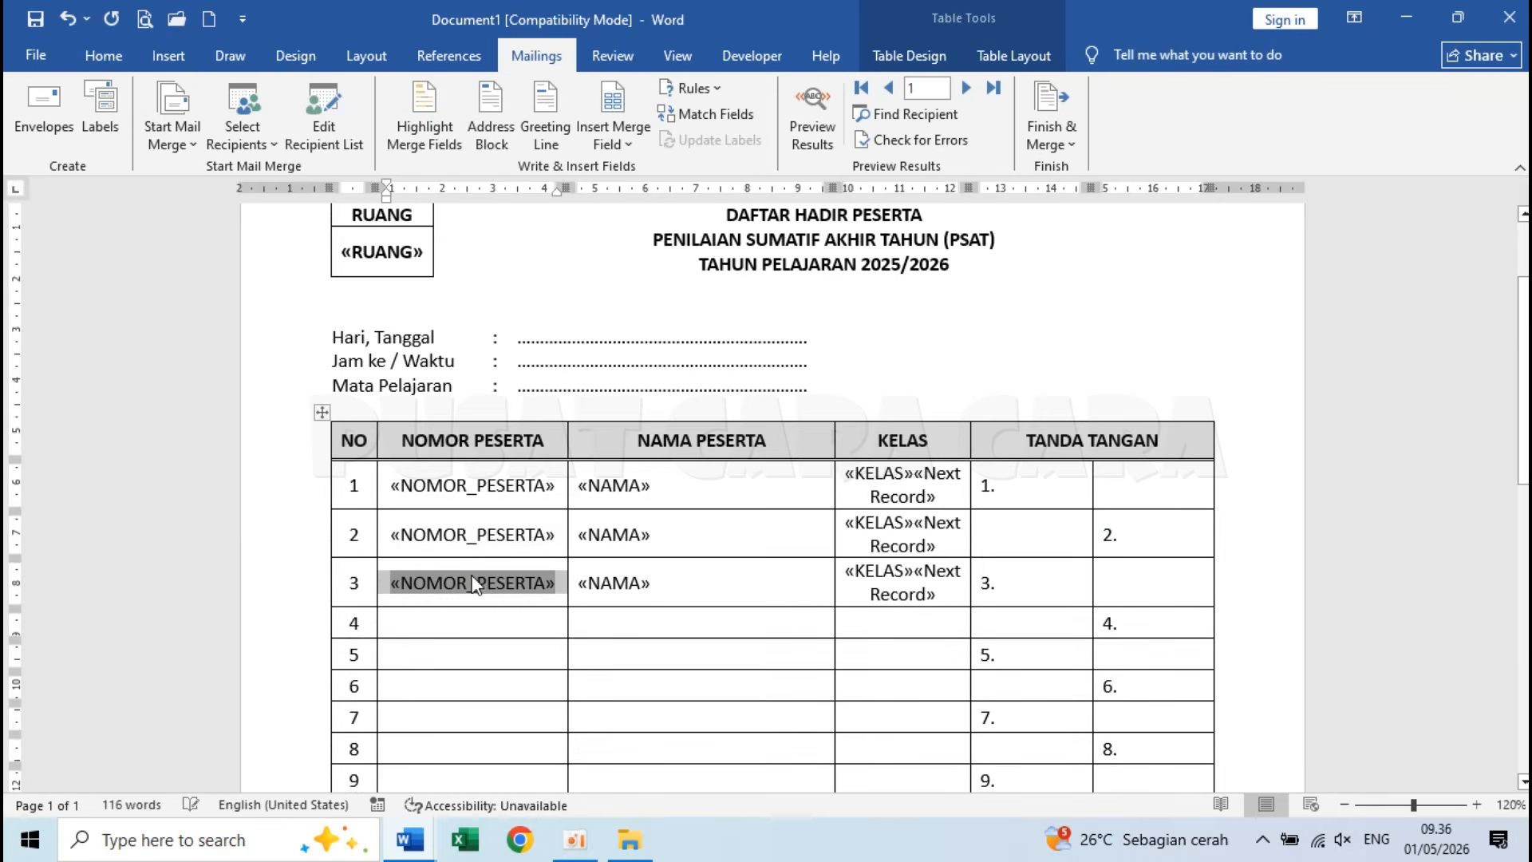
key(ctrl+v)
key(ctrl+v)
key(ctrl+v)
key(ctrl+v)
key(ctrl+v)
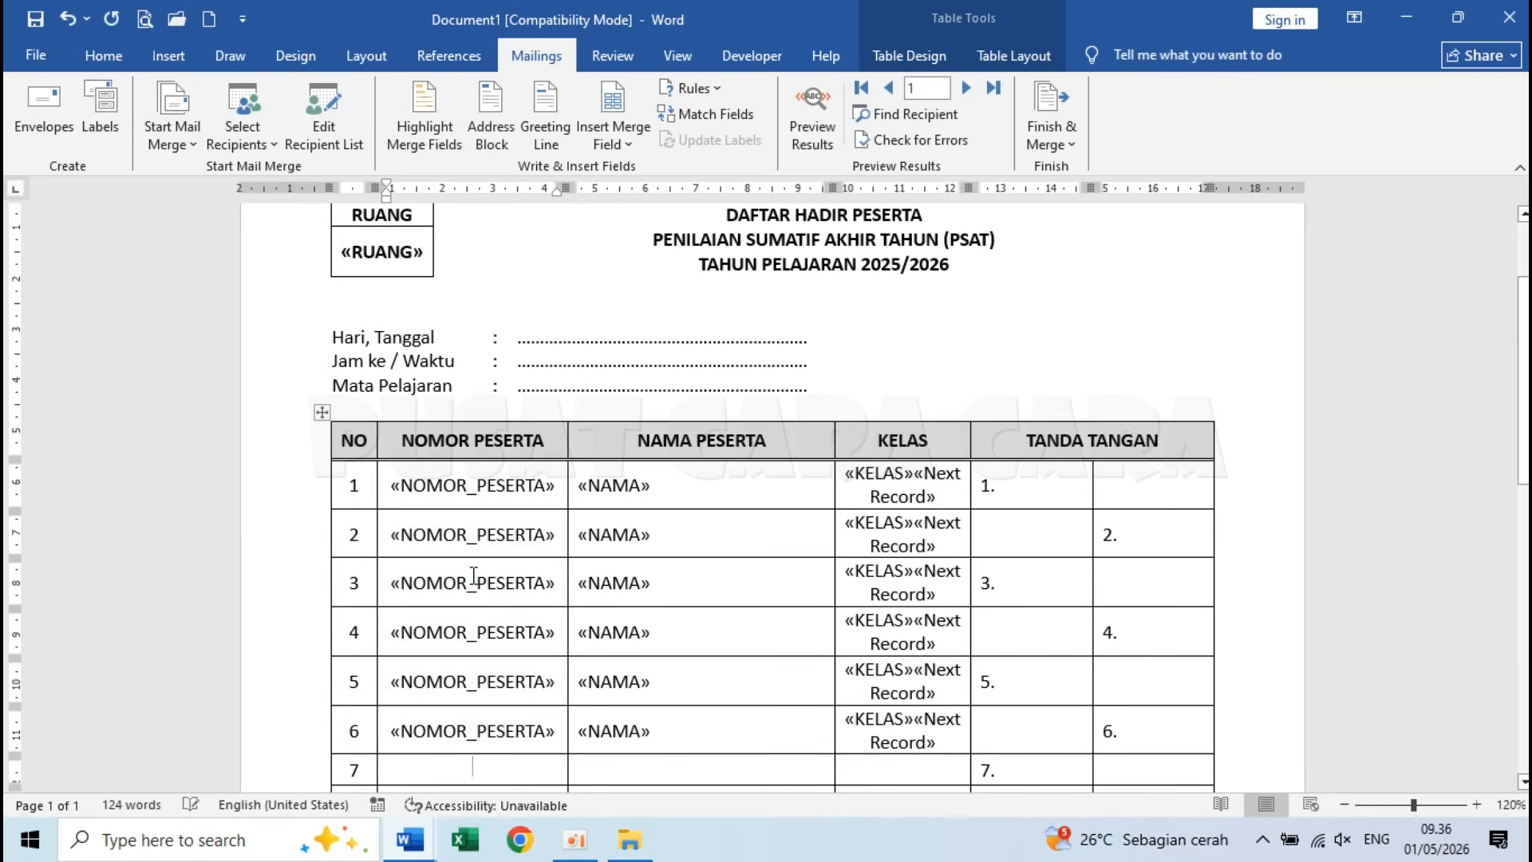
key(ctrl+v)
key(ctrl+v)
key(ctrl+v)
key(ctrl+v)
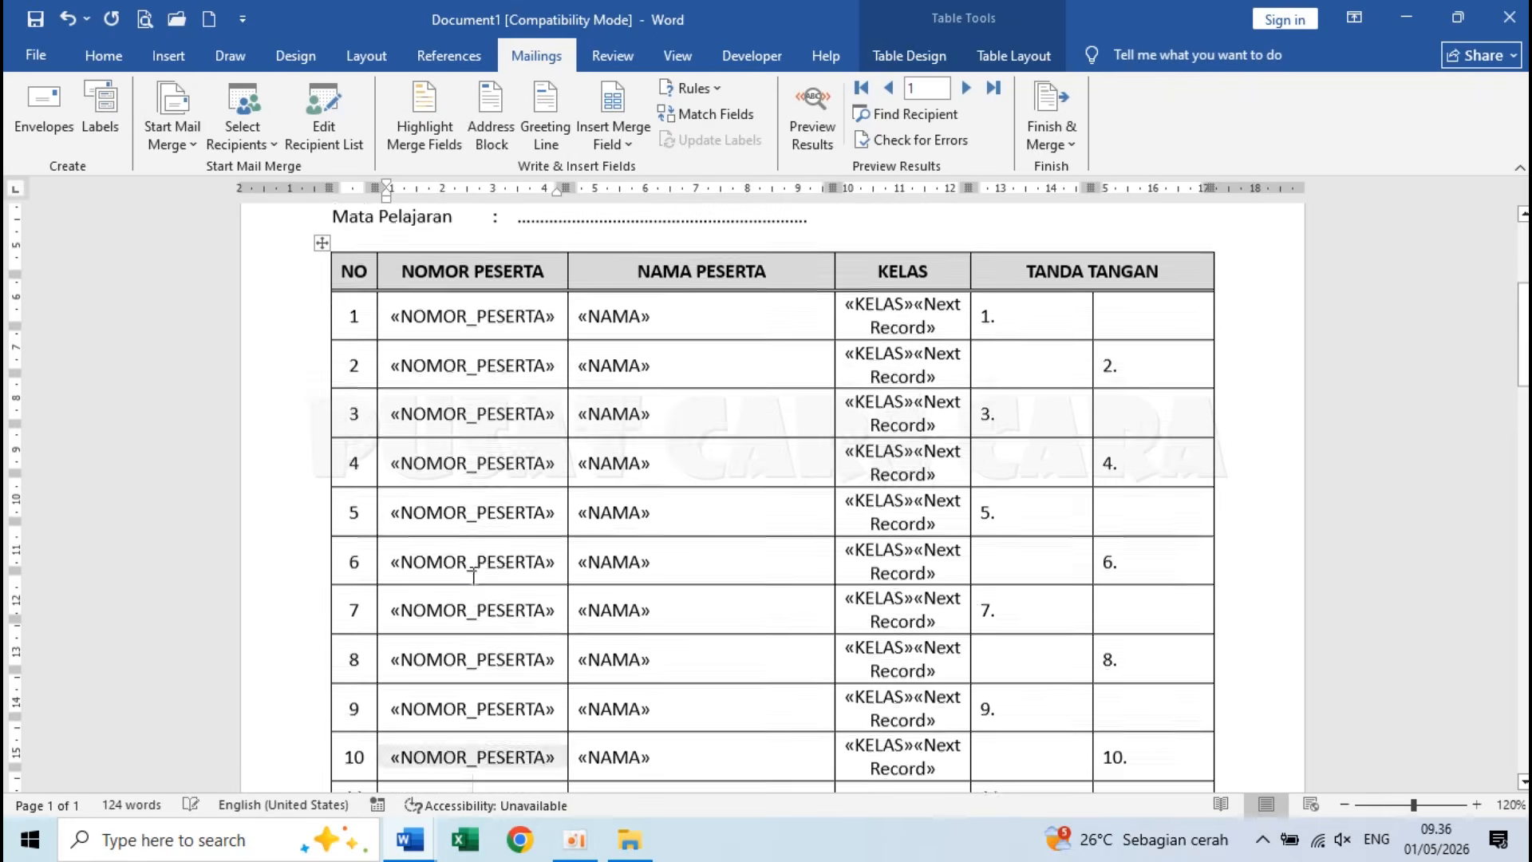
key(ctrl+v)
key(ctrl+v)
key(ctrl+v)
key(ctrl+v)
key(ctrl+v)
key(ctrl+v)
key(ctrl+v)
key(ctrl+v)
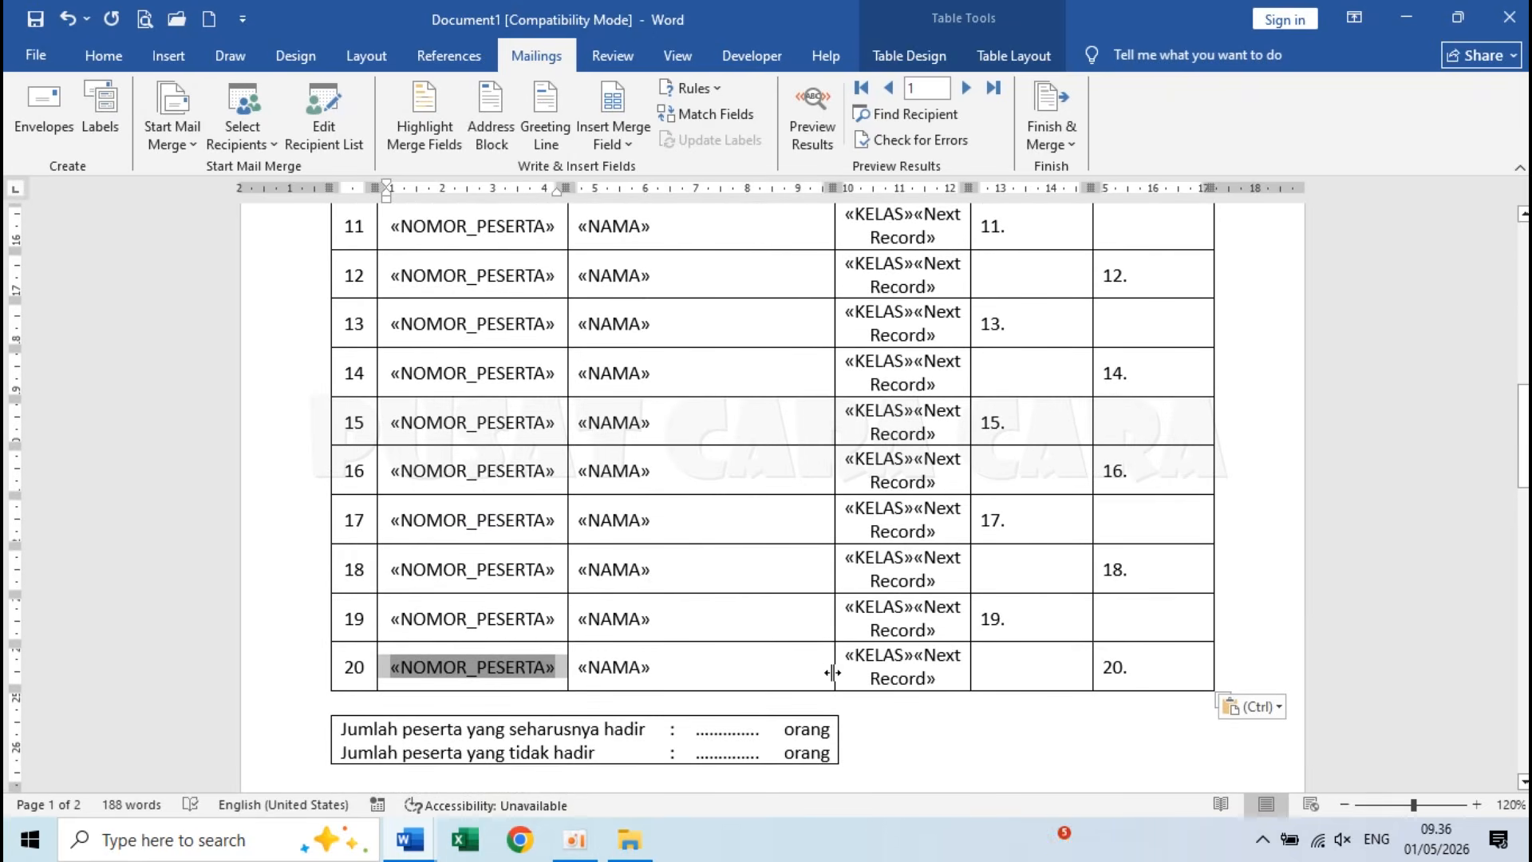
Step: Remove the Next Record rule from the KELAS cell of row 20, keeping only the KELAS field
click(951, 676)
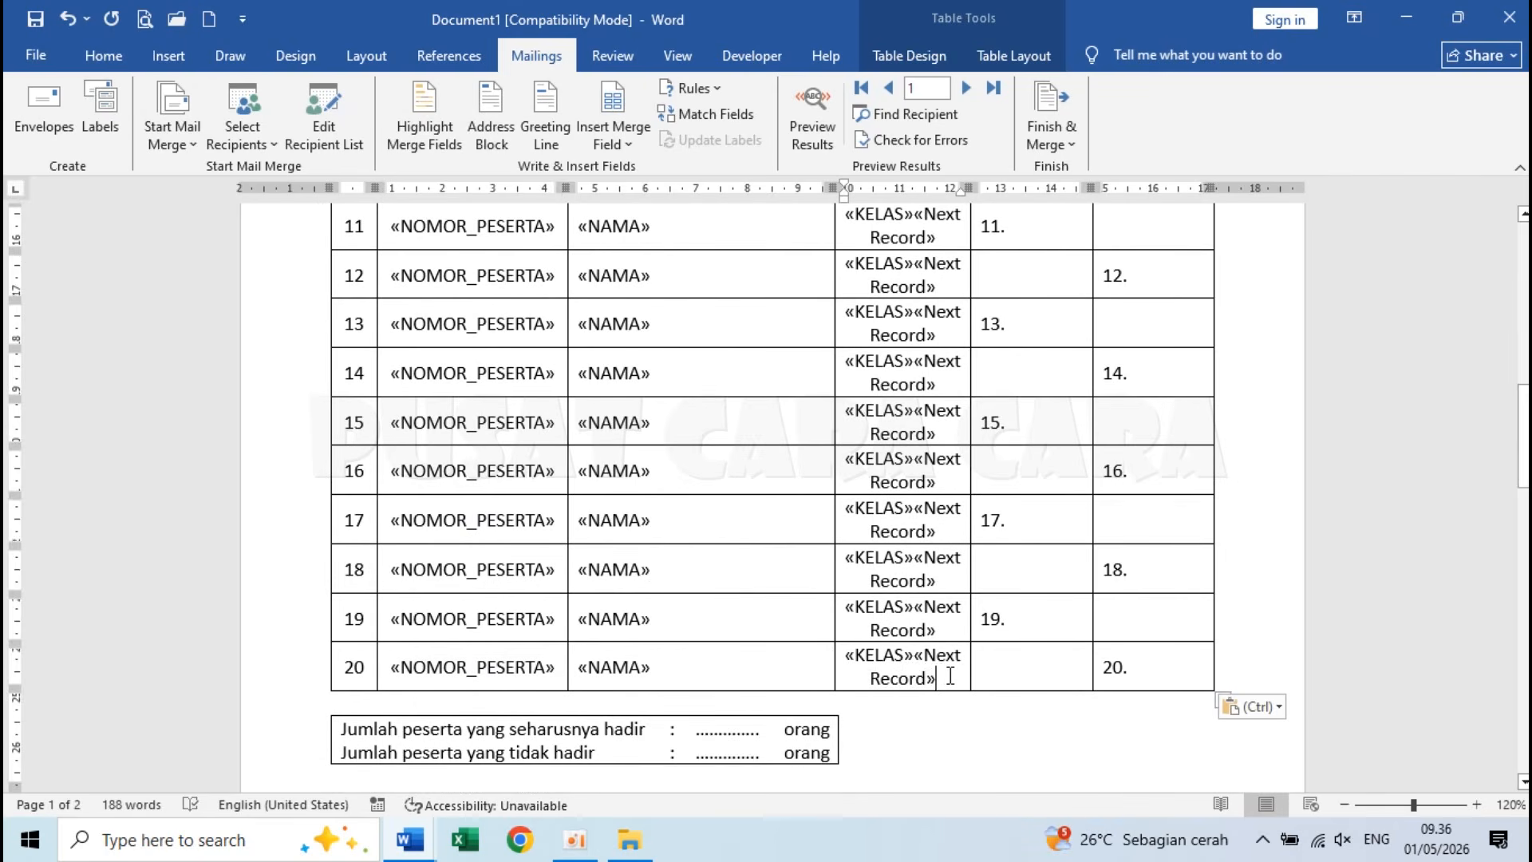
key(BackSpace)
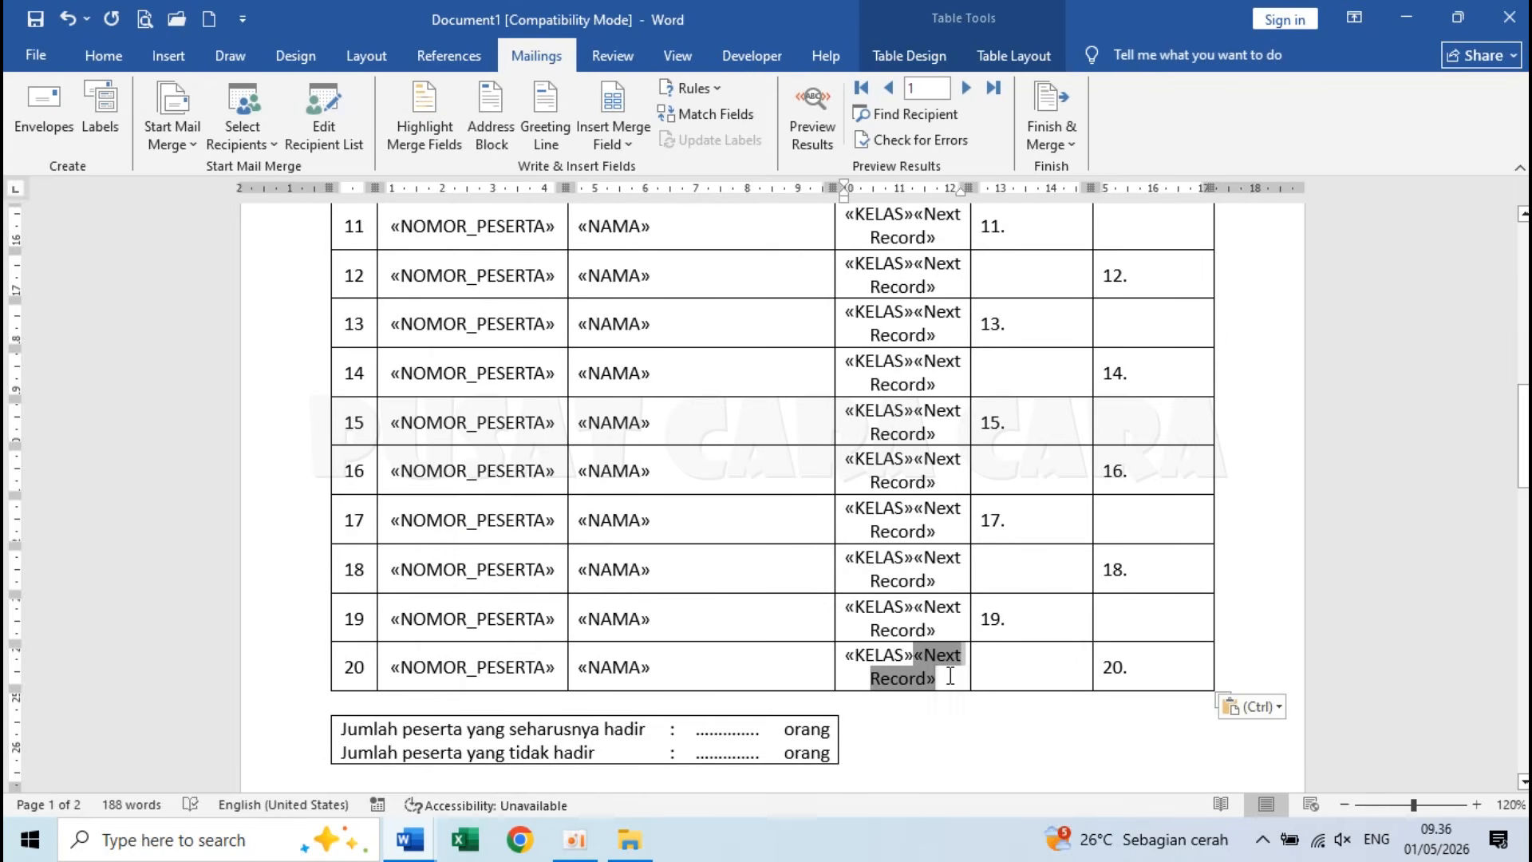
key(BackSpace)
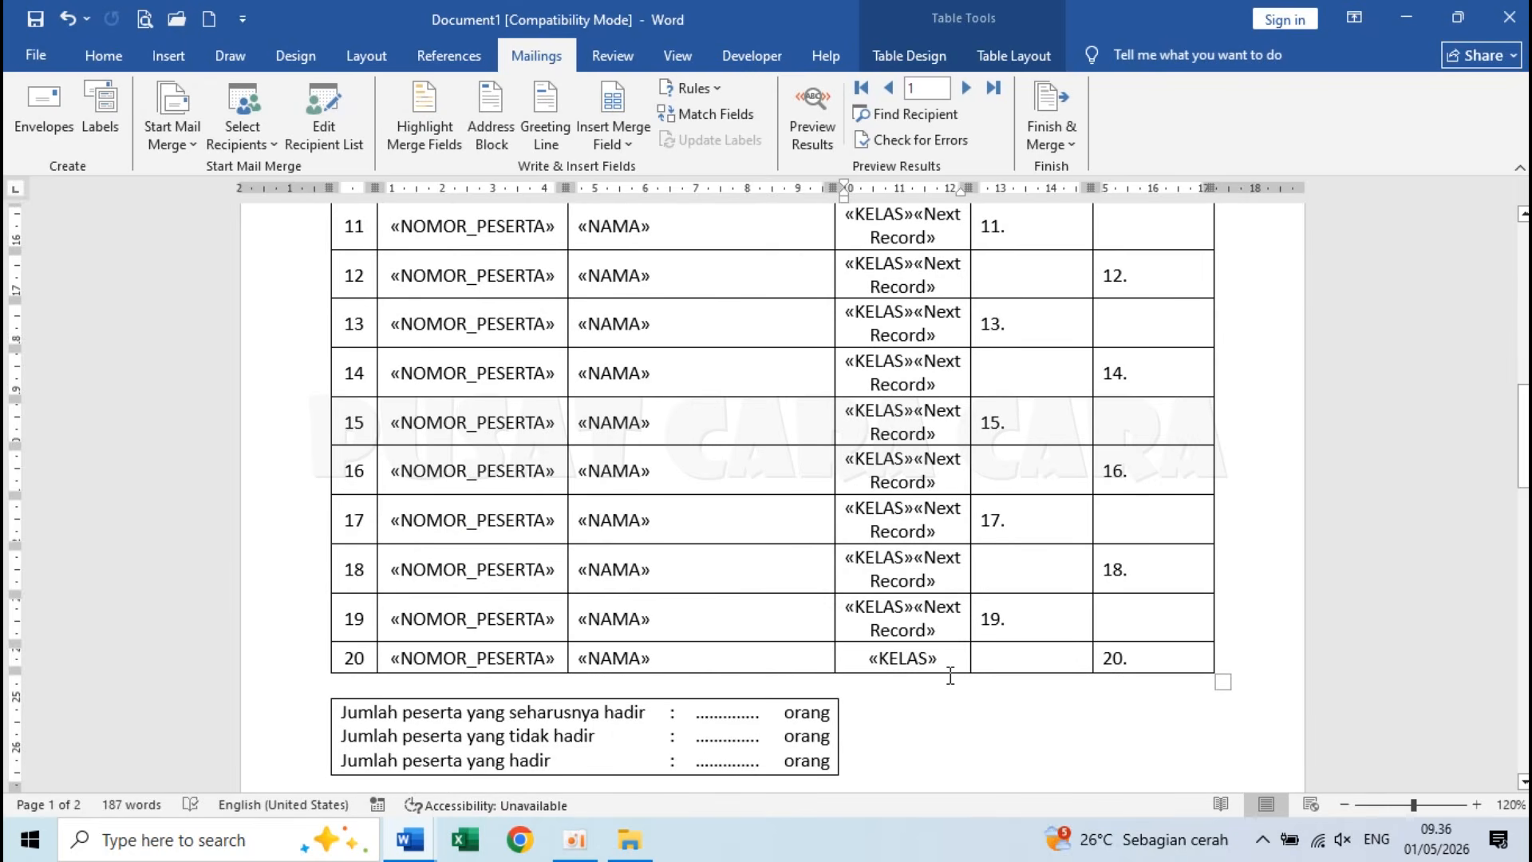
scroll(951, 676, down, 5)
scroll(951, 676, up, 10)
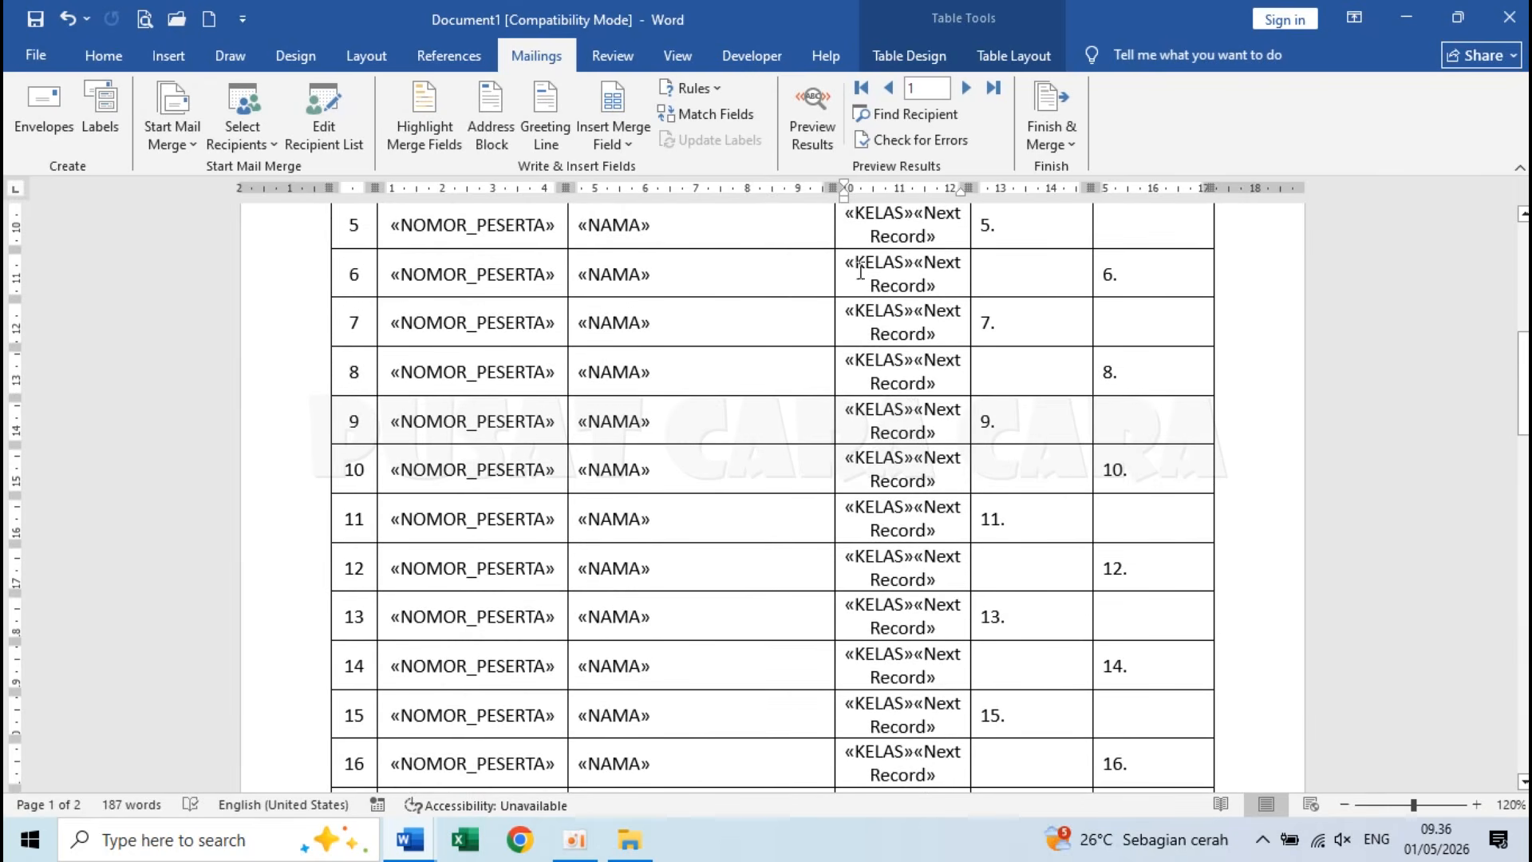
Step: Preview the mail merge results and check the filled room and participant cells of the first record
click(811, 126)
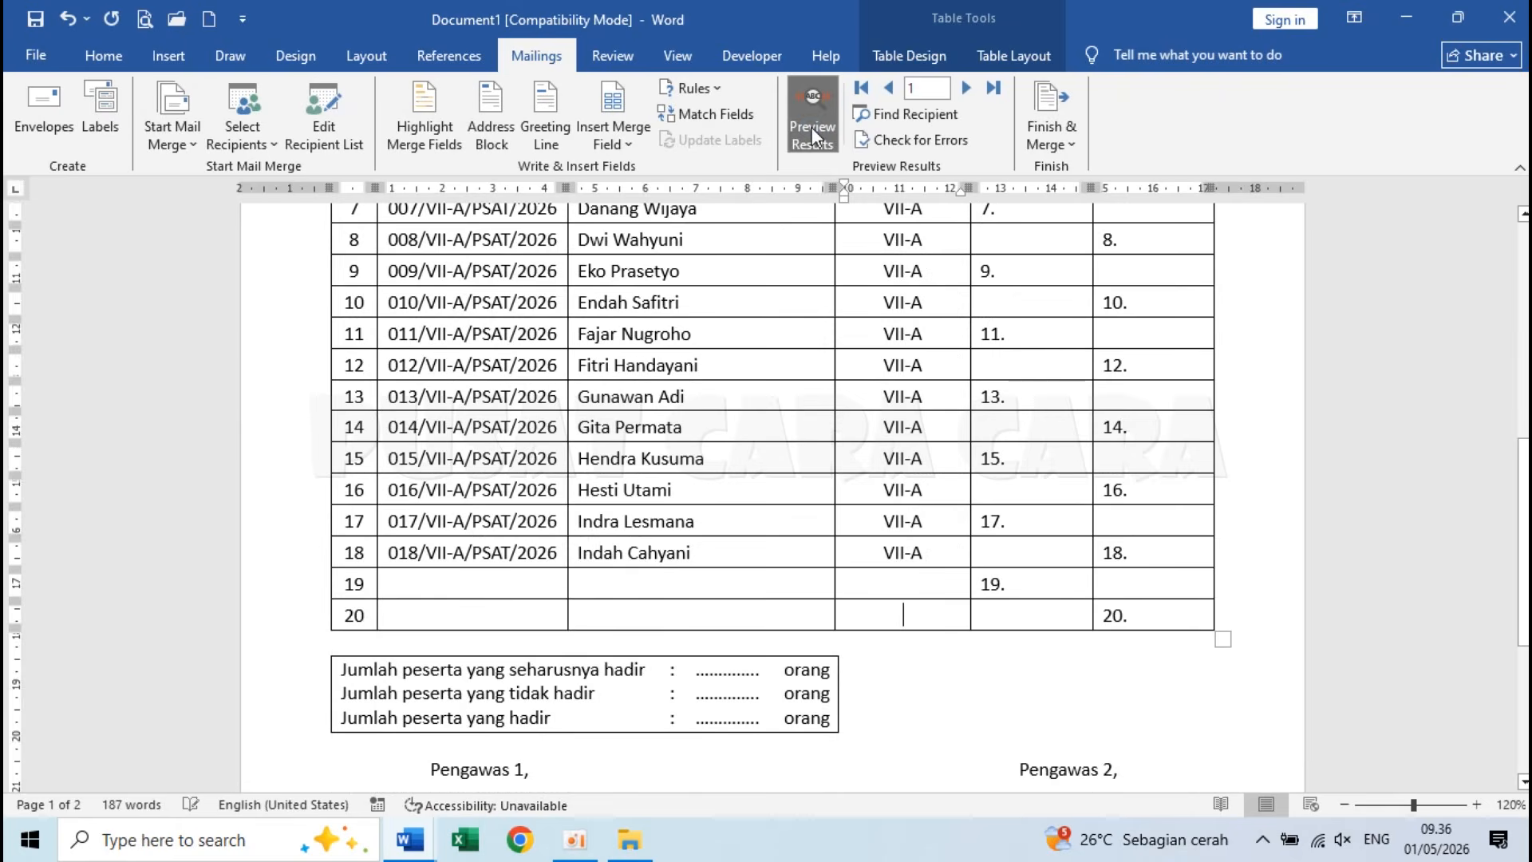
scroll(776, 491, up, 5)
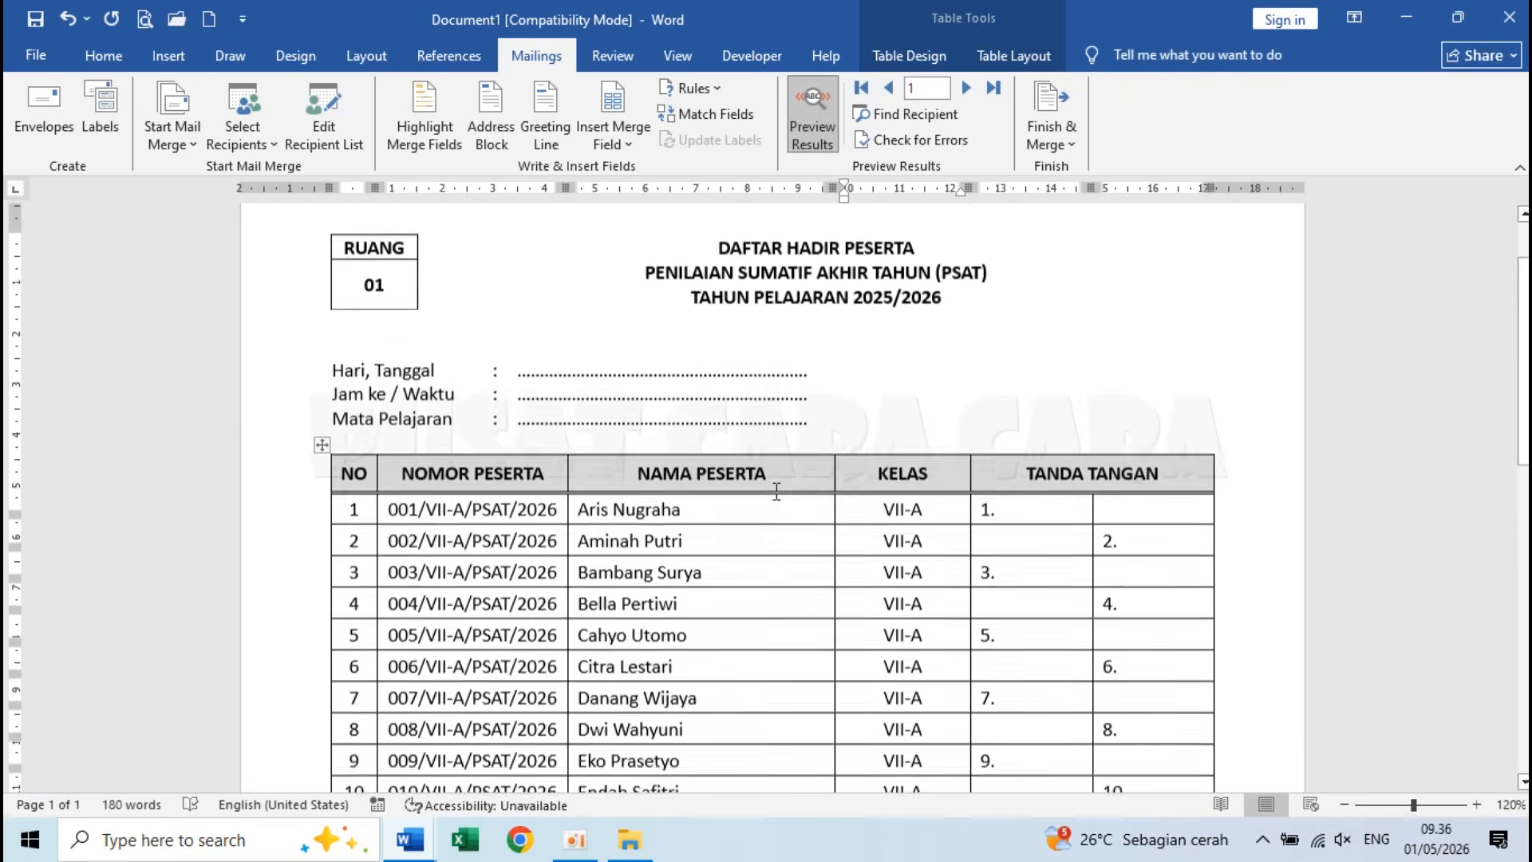
scroll(776, 491, up, 1)
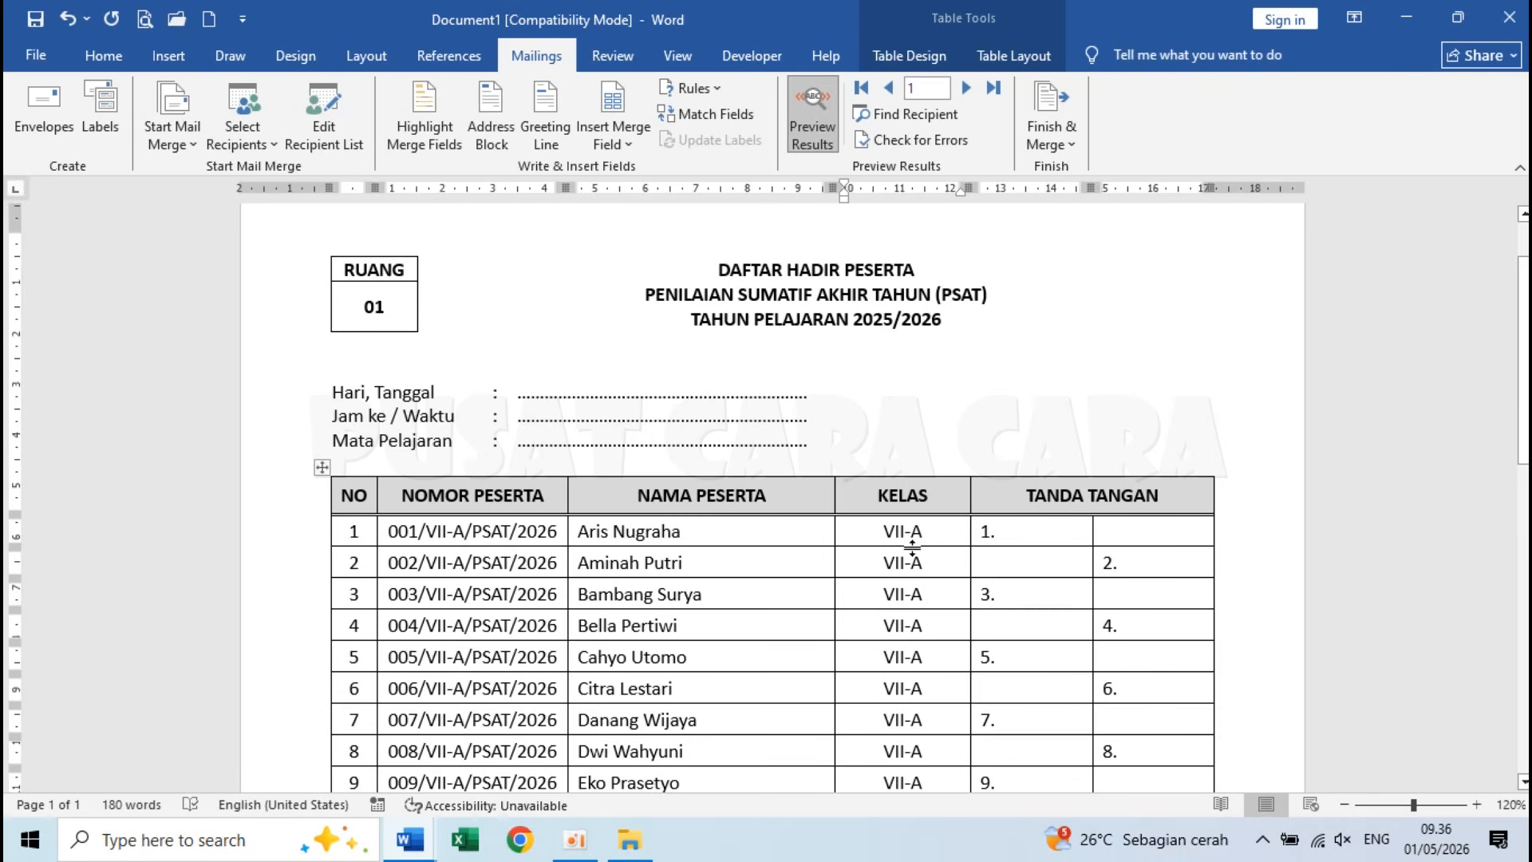
scroll(912, 548, down, 1)
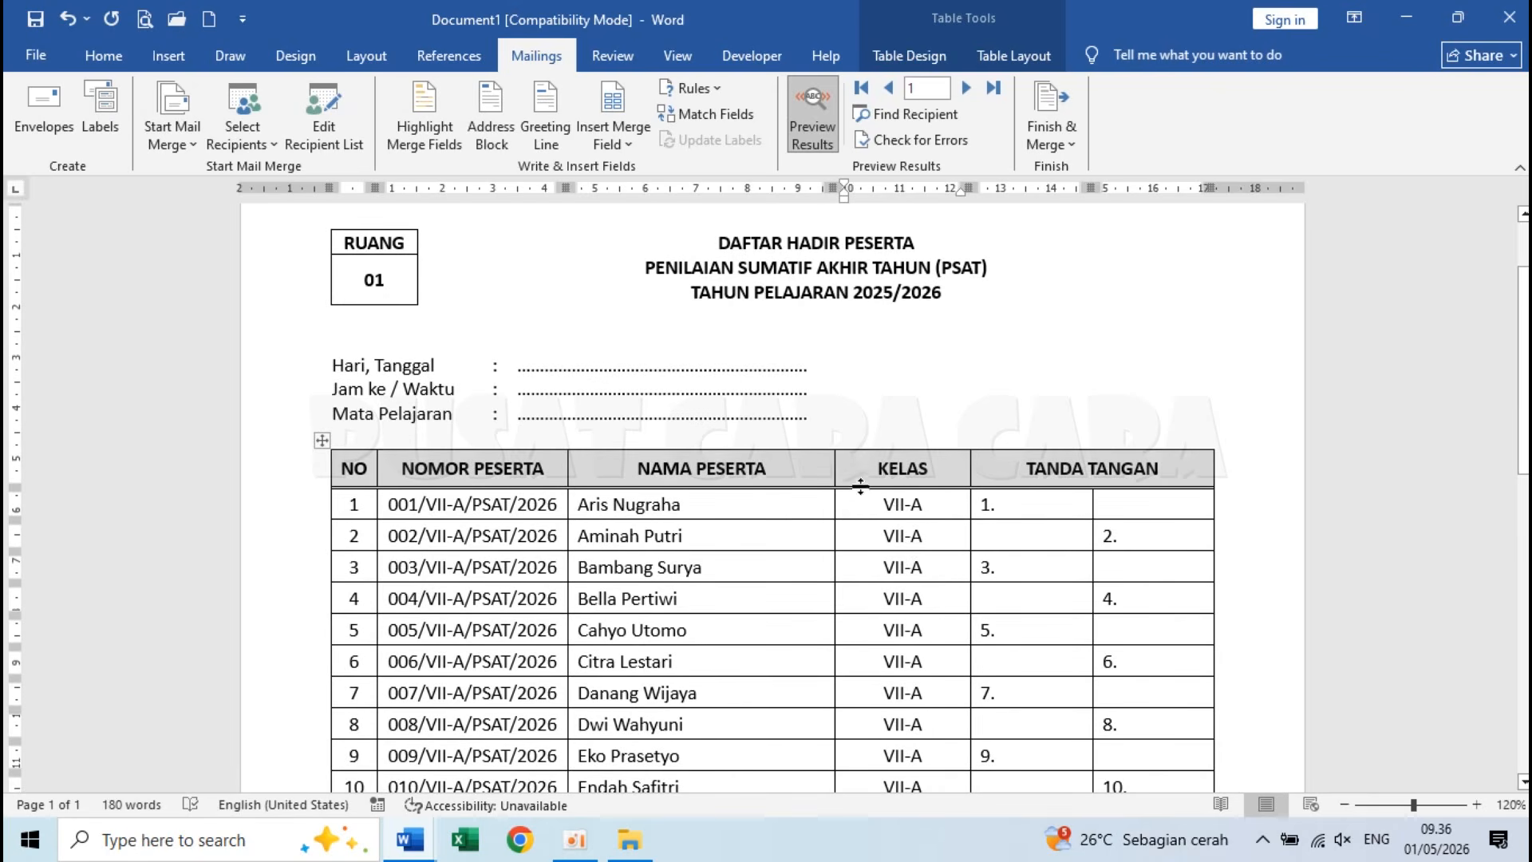
Step: Narrow the KELAS column in favour of NAMA PESERTA, and slightly widen the NOMOR PESERTA column of the participant table
drag(835, 475, 874, 471)
scroll(872, 472, down, 10)
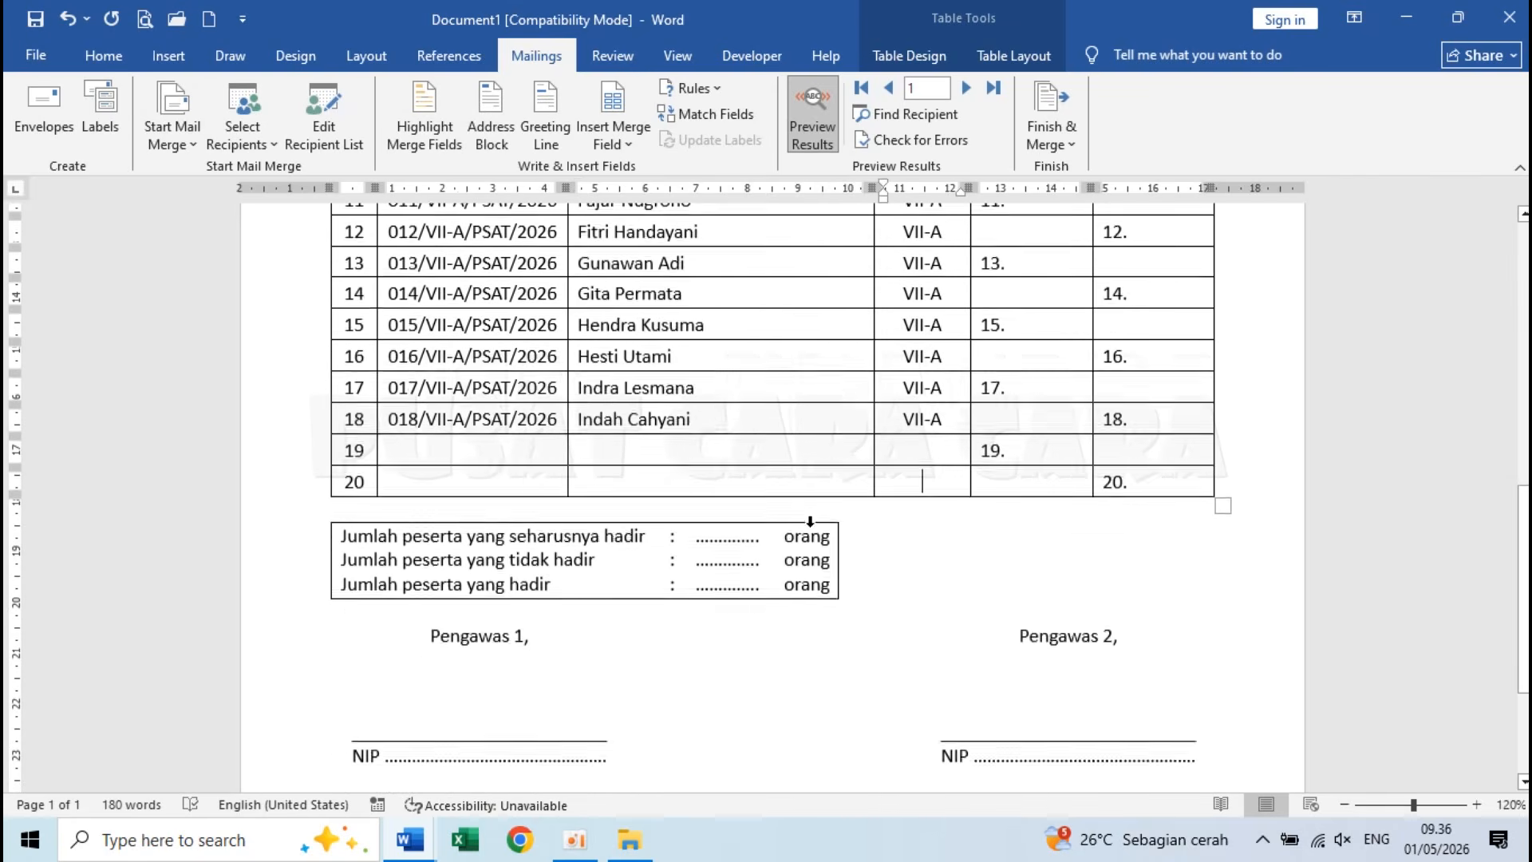
scroll(810, 521, up, 10)
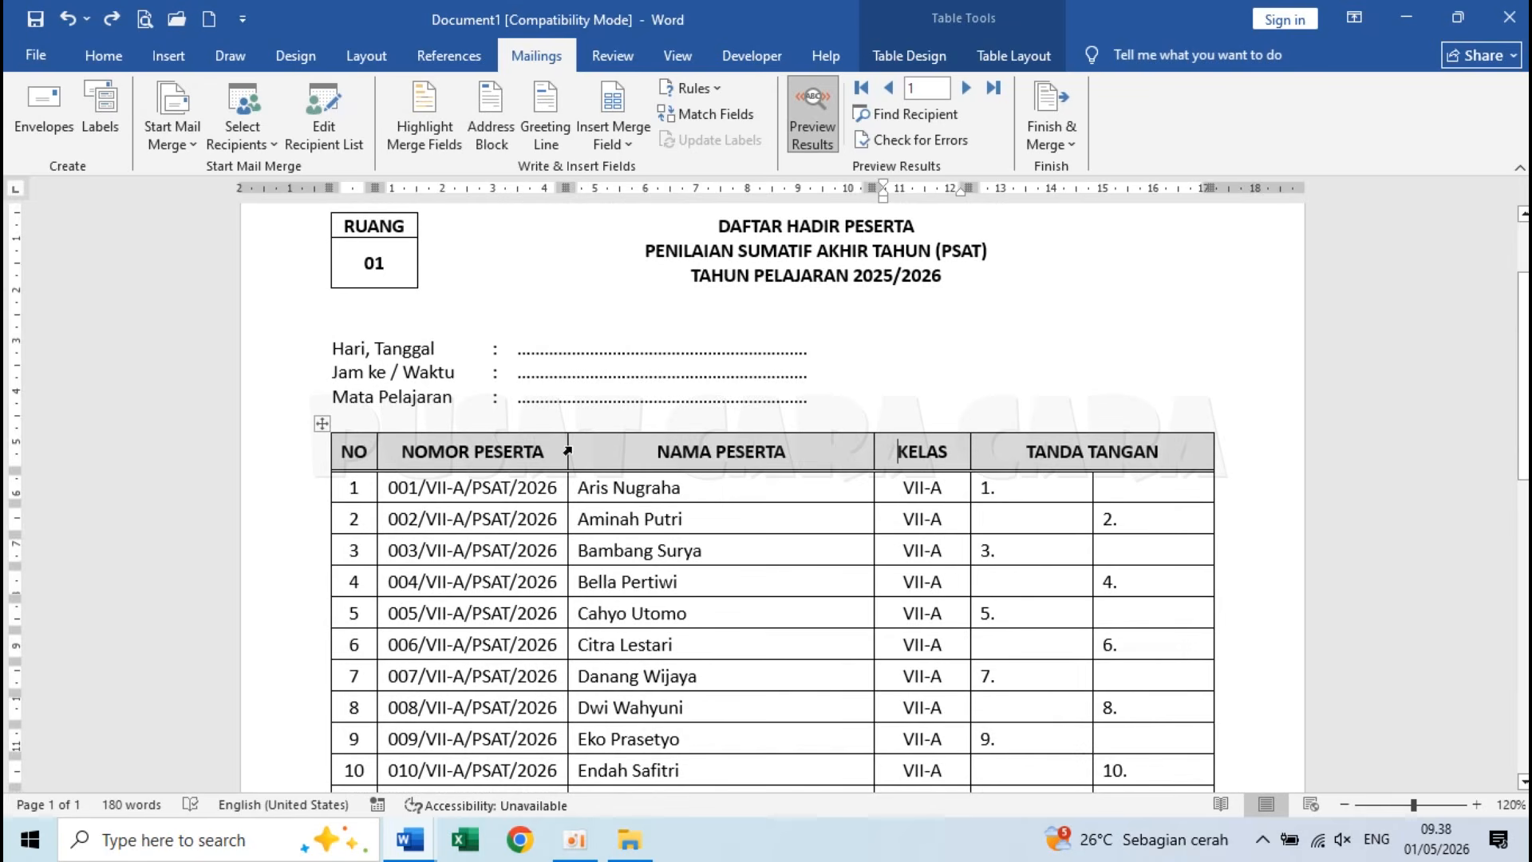
drag(567, 447, 583, 449)
triple_click(455, 486)
scroll(455, 485, down, 5)
scroll(455, 487, down, 3)
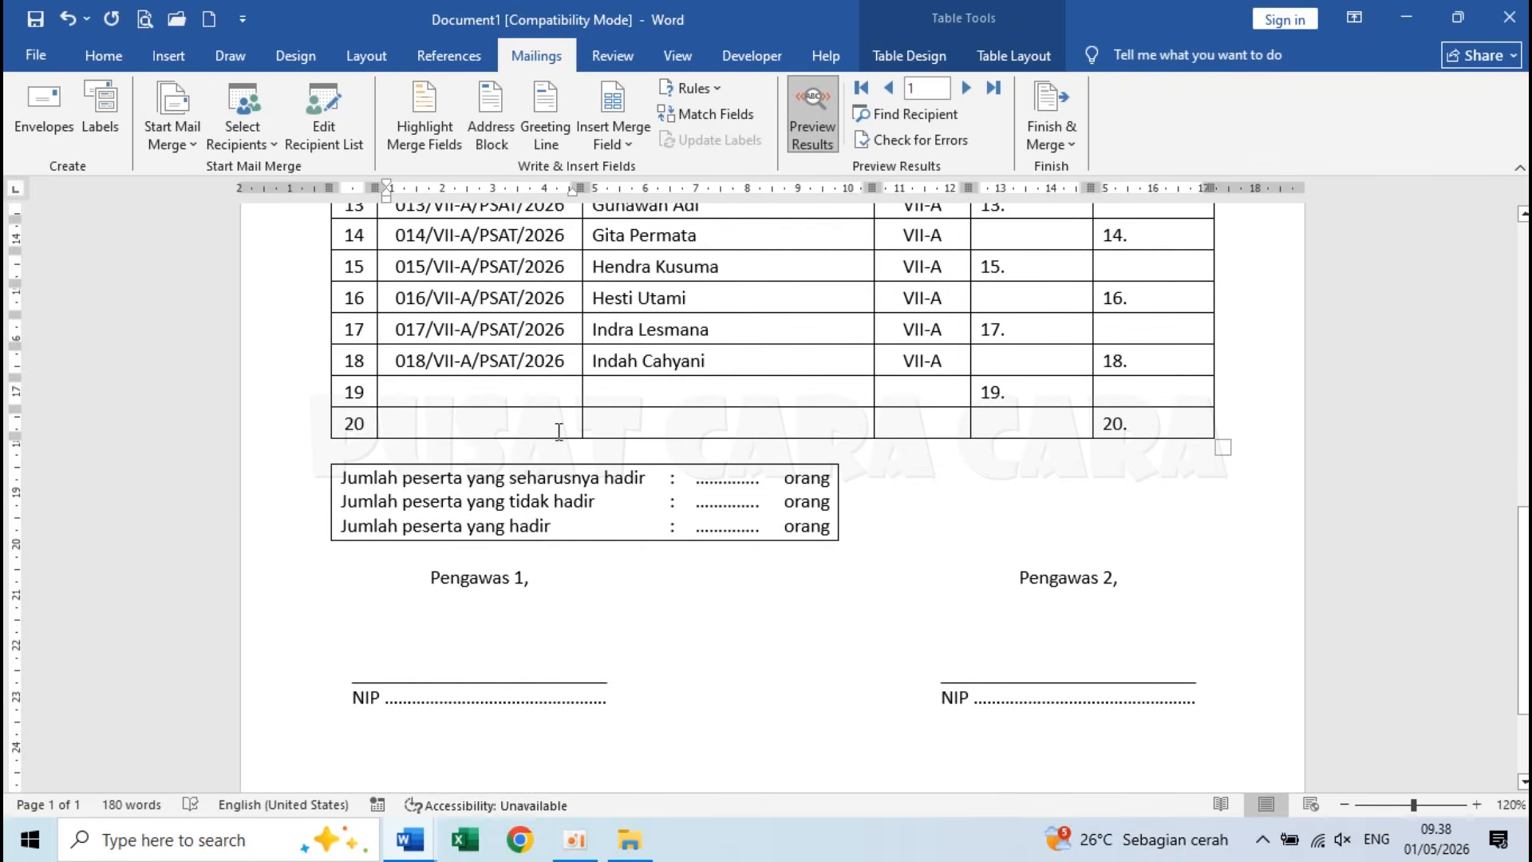
scroll(559, 431, up, 8)
click(736, 377)
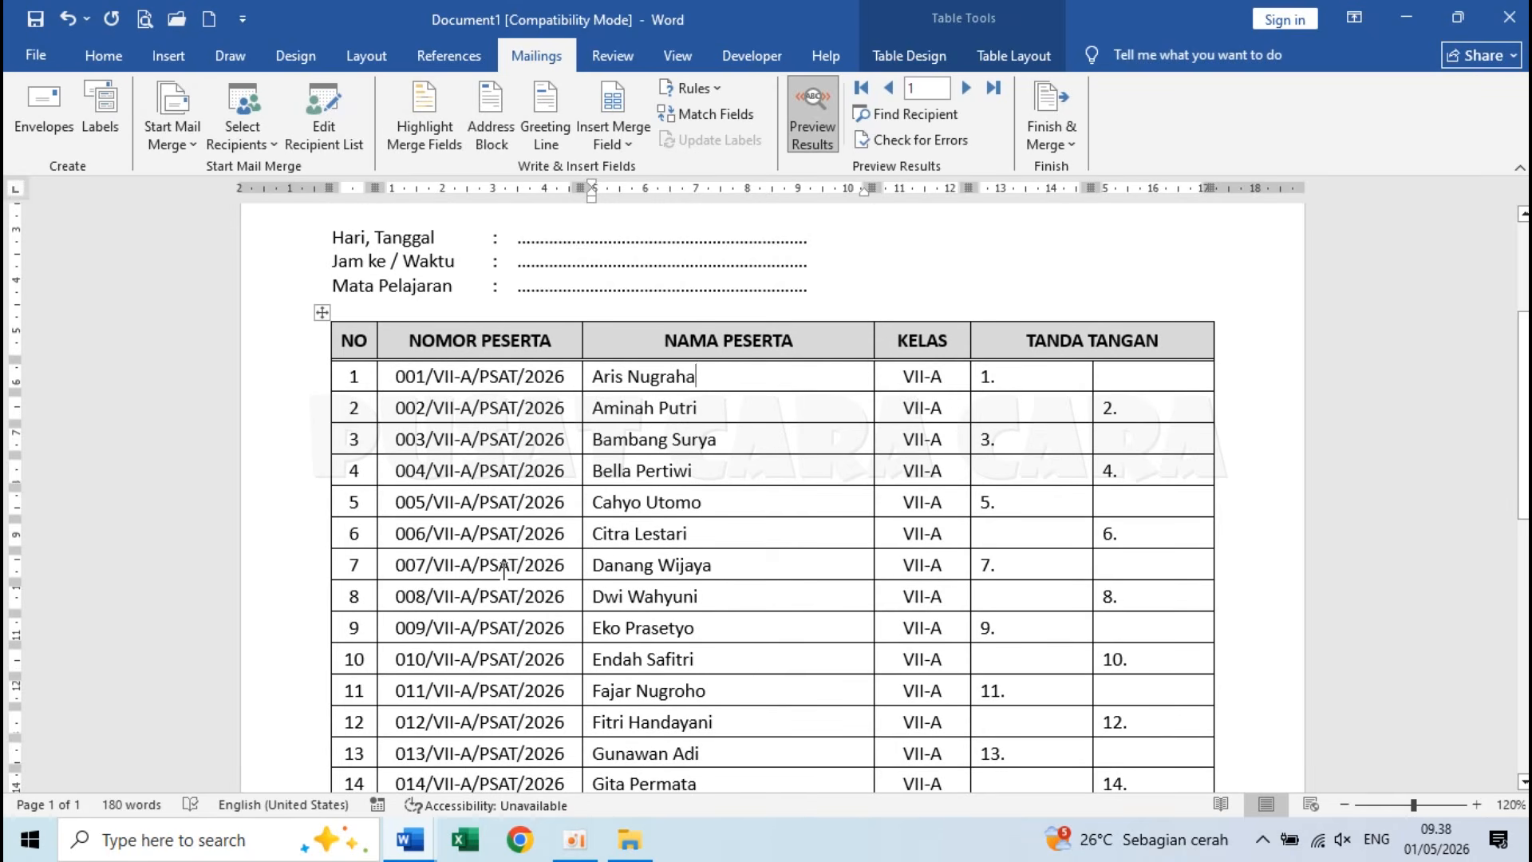
scroll(503, 569, down, 3)
scroll(370, 339, up, 5)
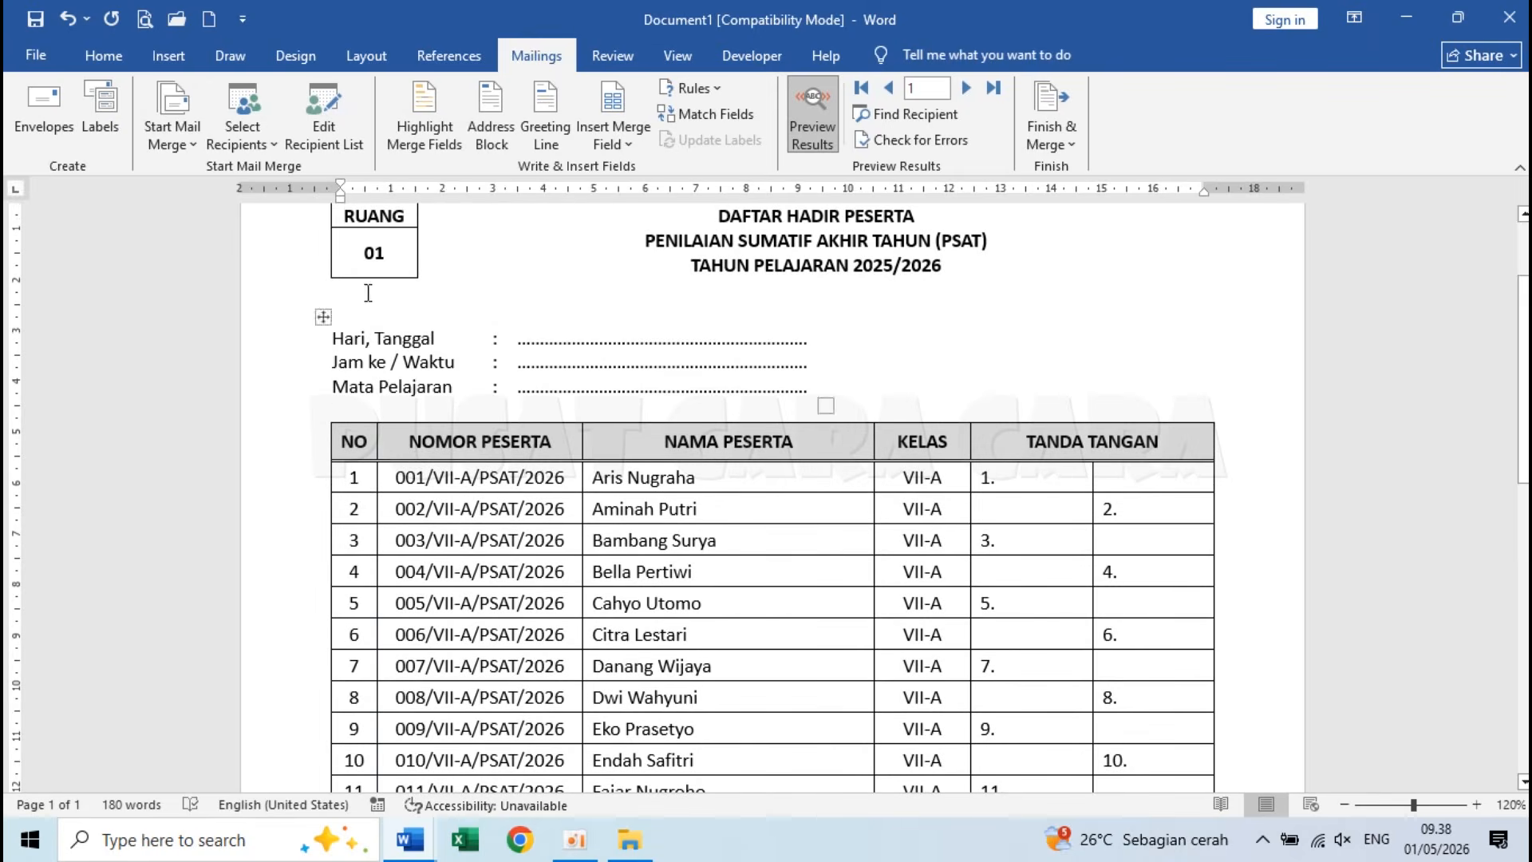
Step: Set the font size of the room number under the RUANG heading to 20
drag(360, 248, 398, 251)
scroll(398, 251, up, 2)
click(132, 64)
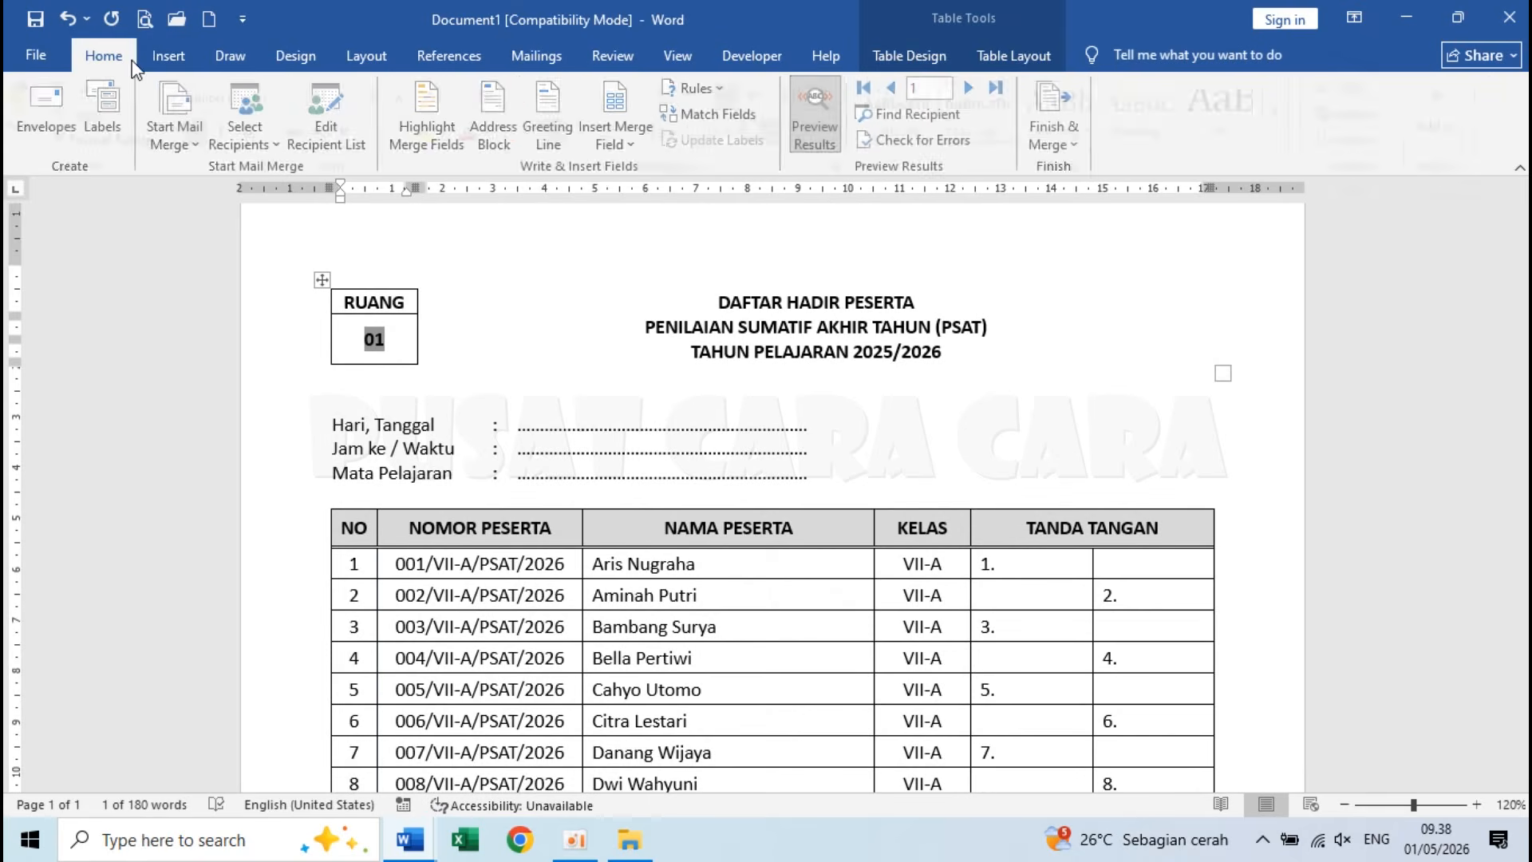
click(363, 96)
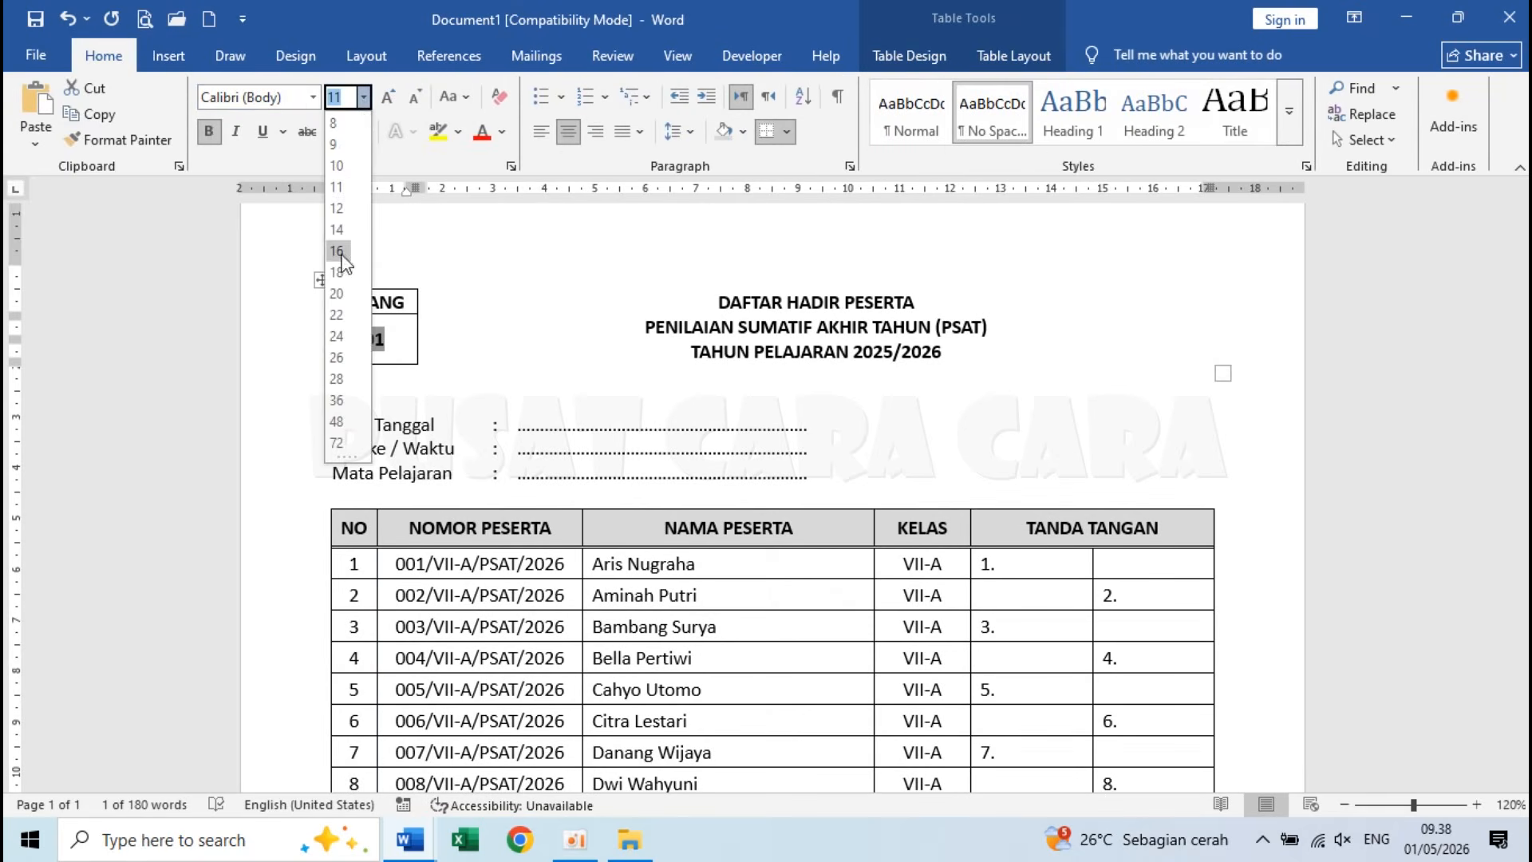
click(336, 292)
click(394, 339)
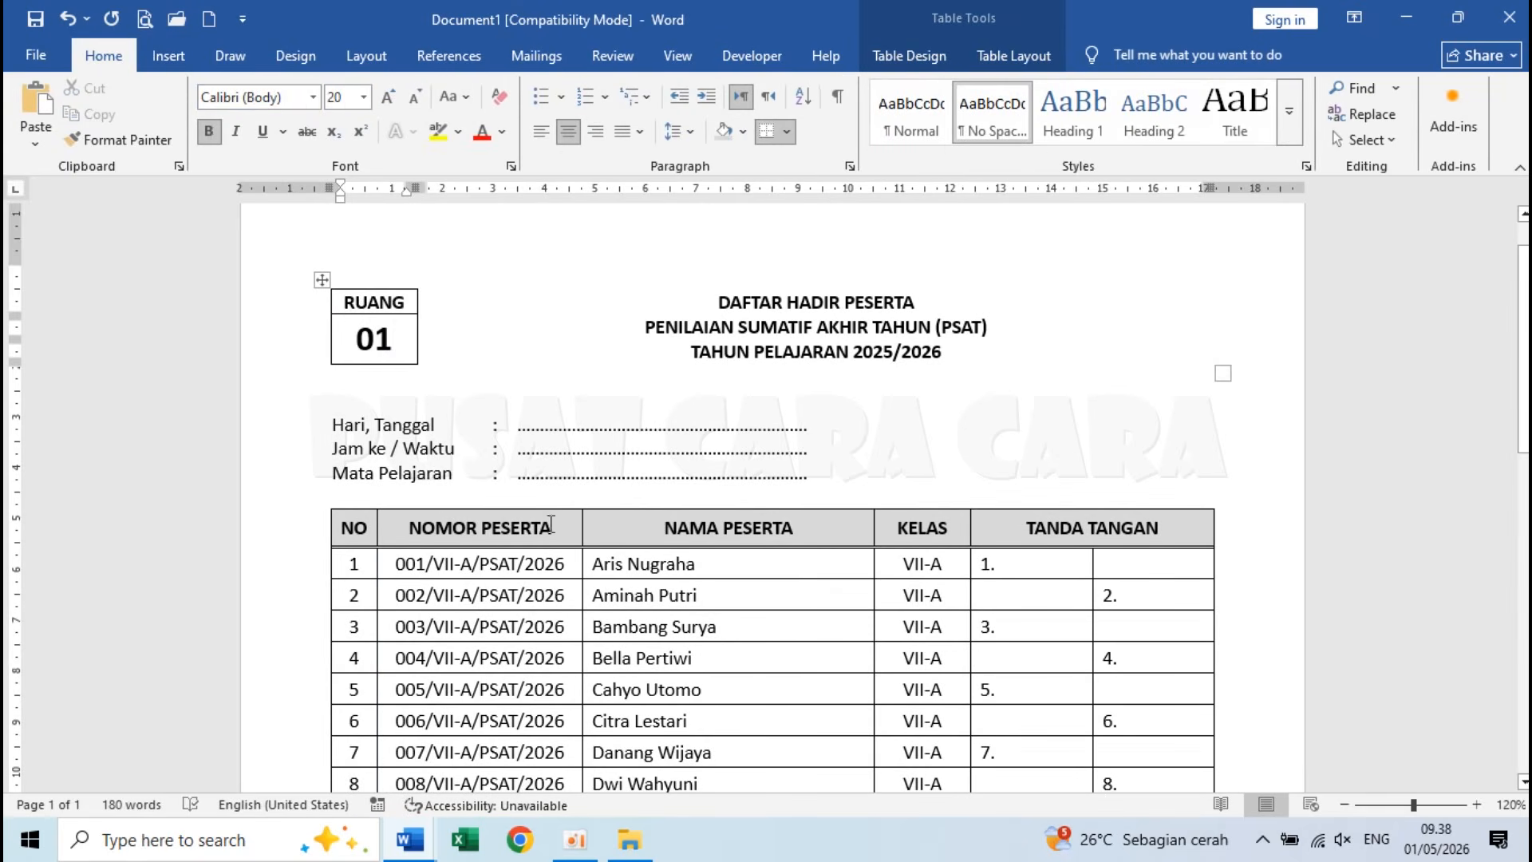
click(577, 615)
scroll(577, 614, down, 9)
scroll(577, 615, up, 4)
scroll(577, 615, up, 3)
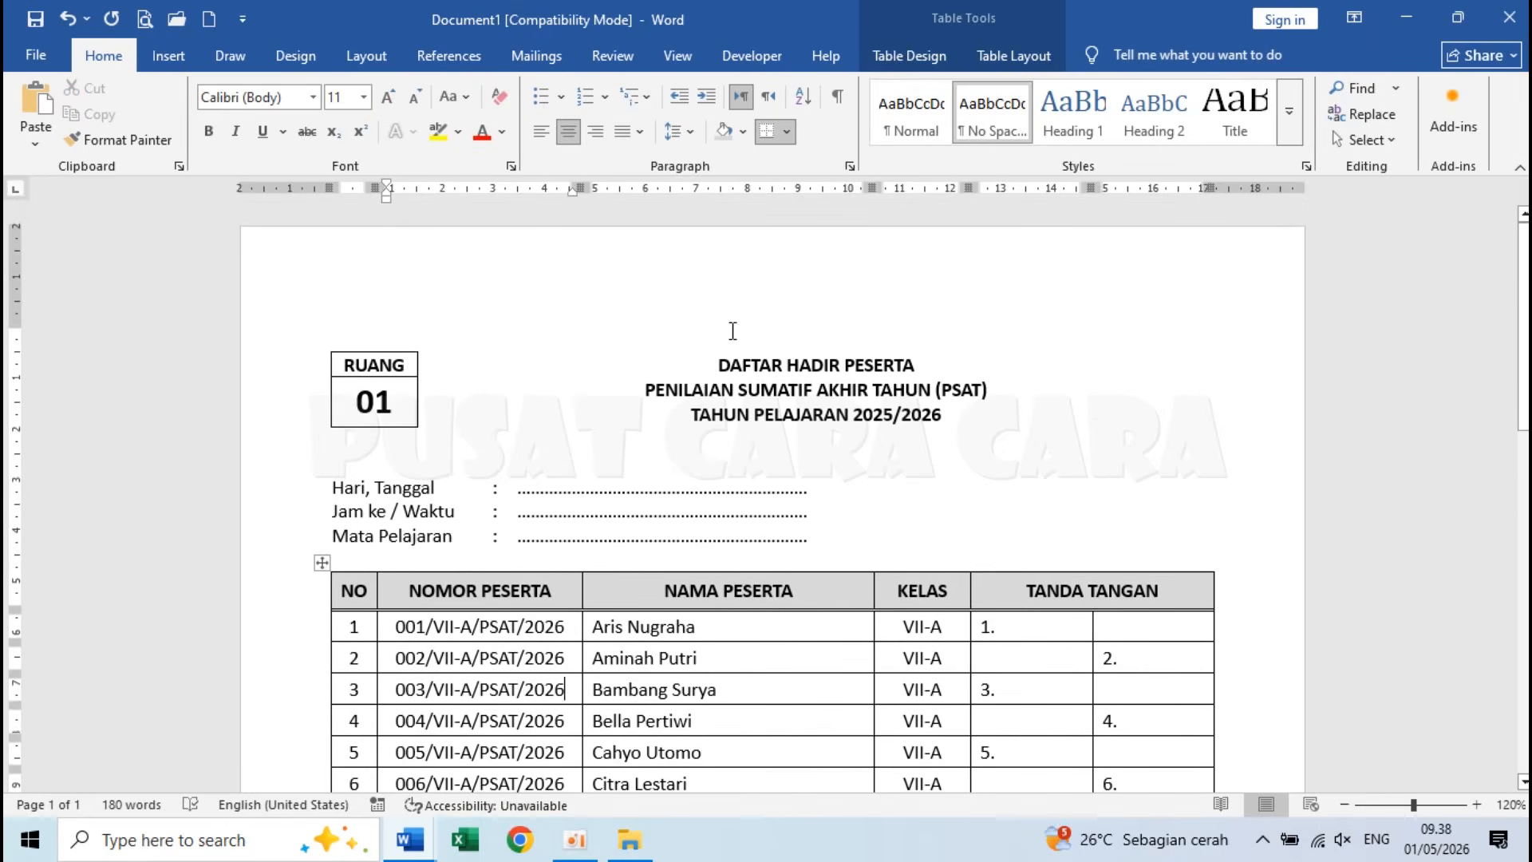
Step: Merge the attendance list into a new document of individual letters
click(729, 328)
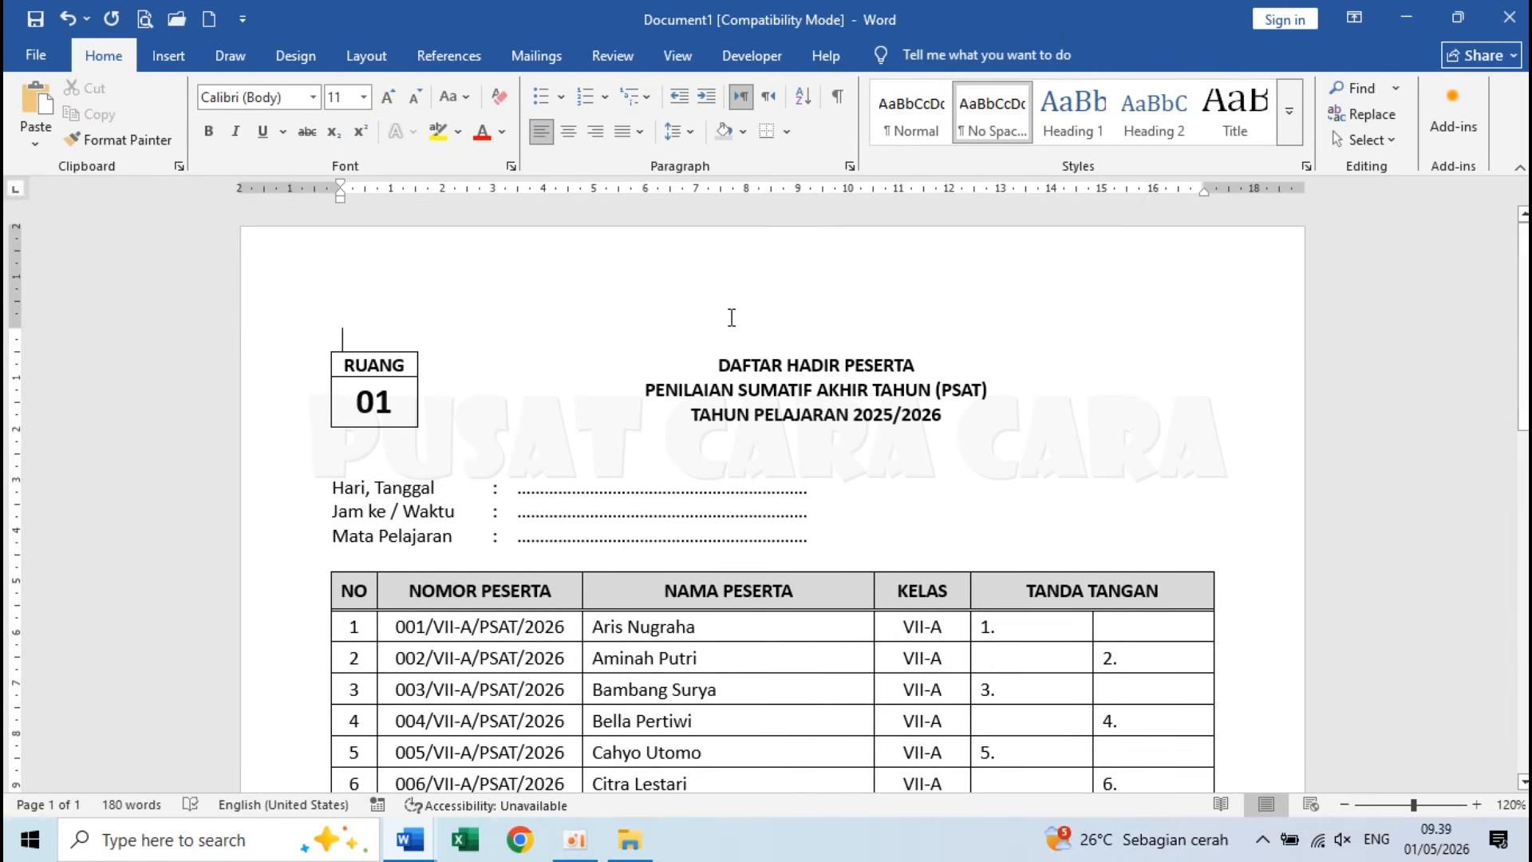
click(517, 58)
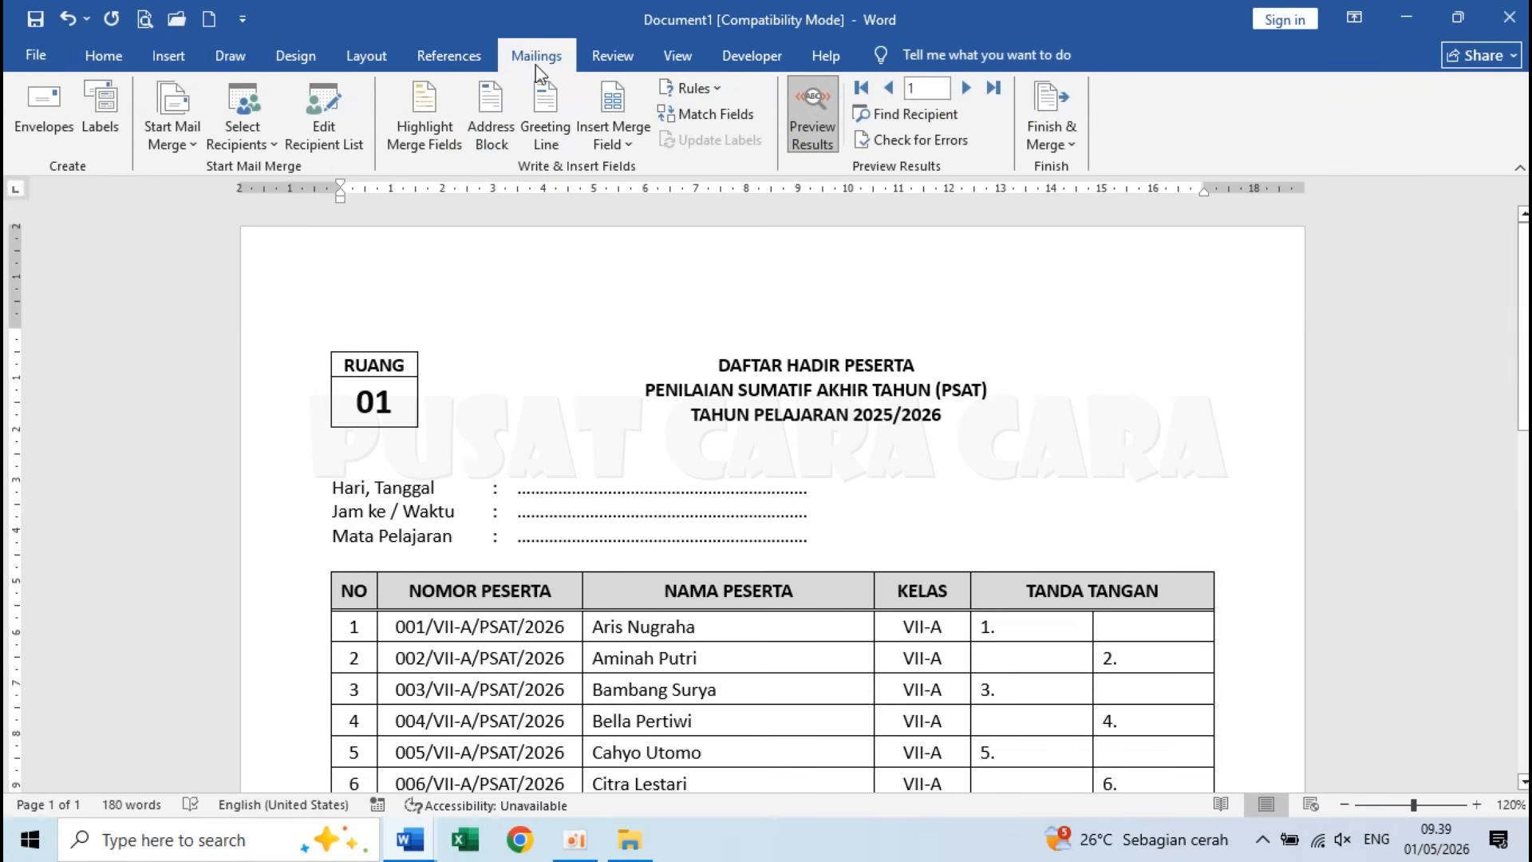
click(1050, 134)
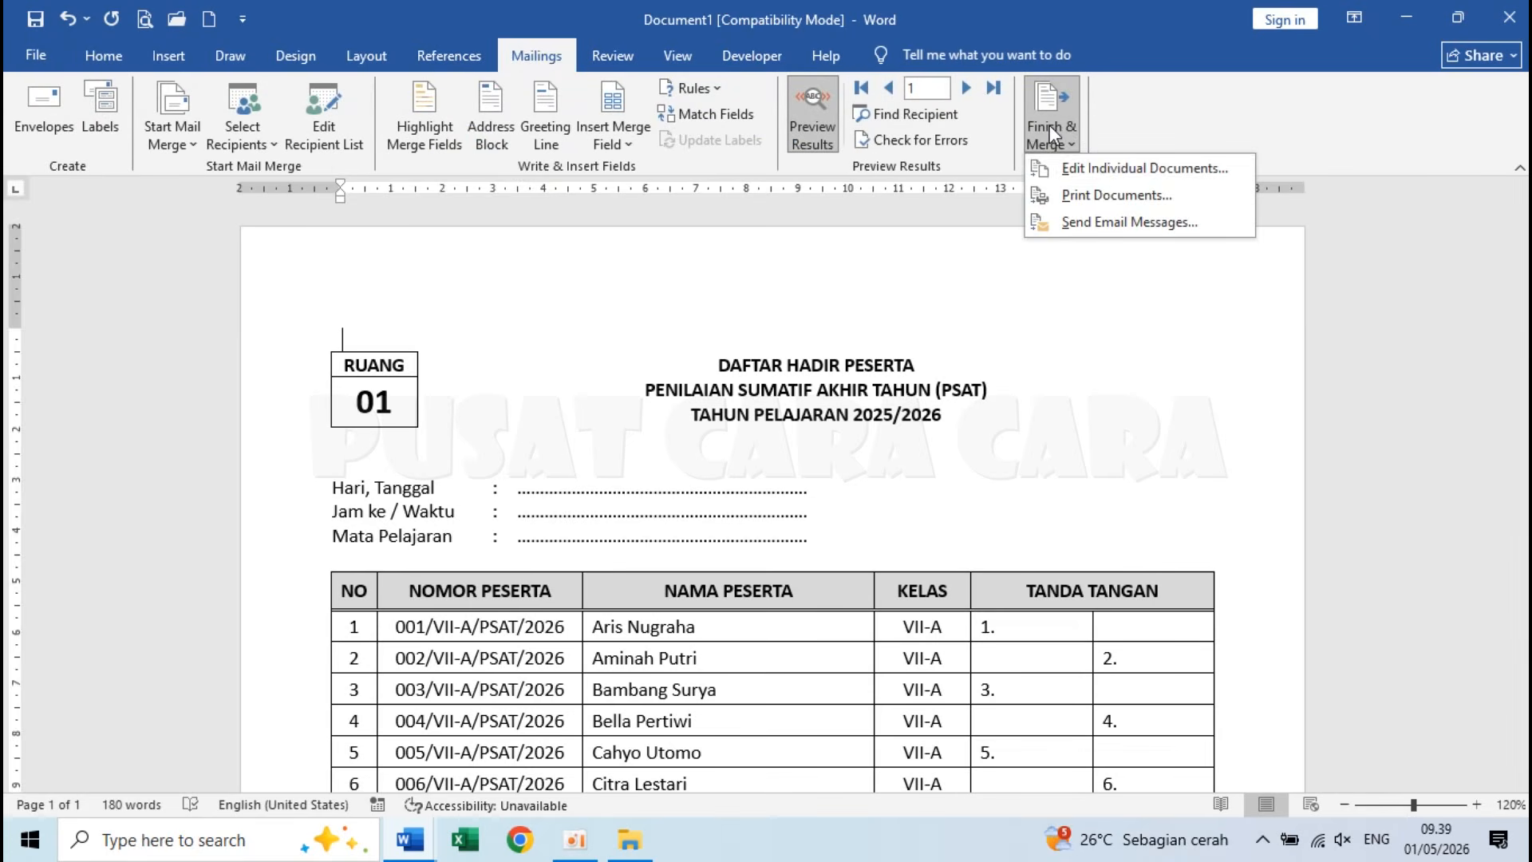
click(1105, 168)
click(791, 459)
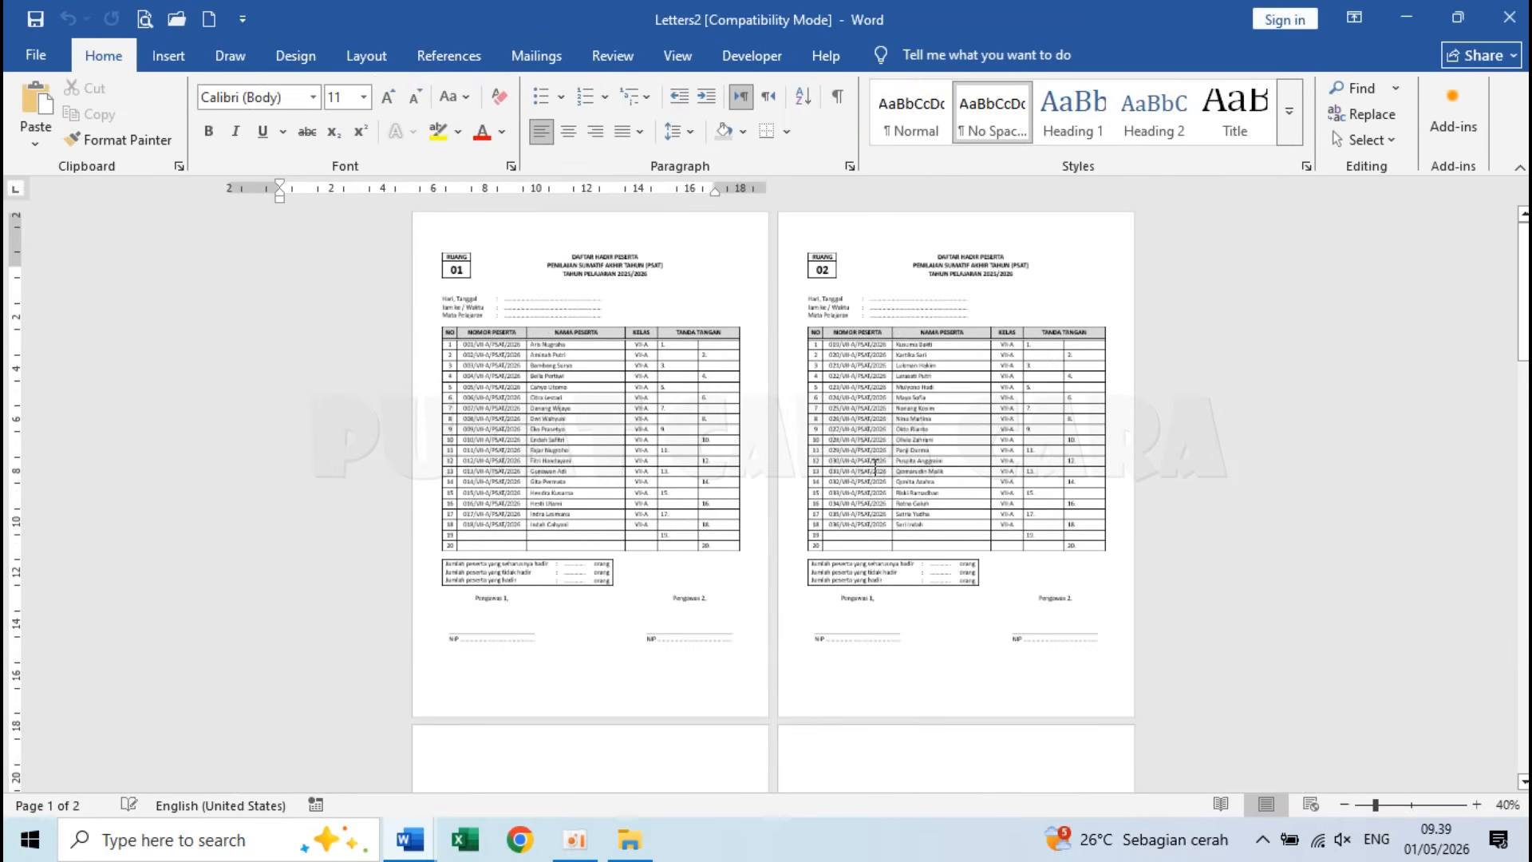
Step: Examine the room numbers and participant rows on the merged attendance pages, then close the merged document
scroll(876, 467, down, 2)
scroll(876, 467, up, 2)
ctrl+scroll(874, 468, up, 1)
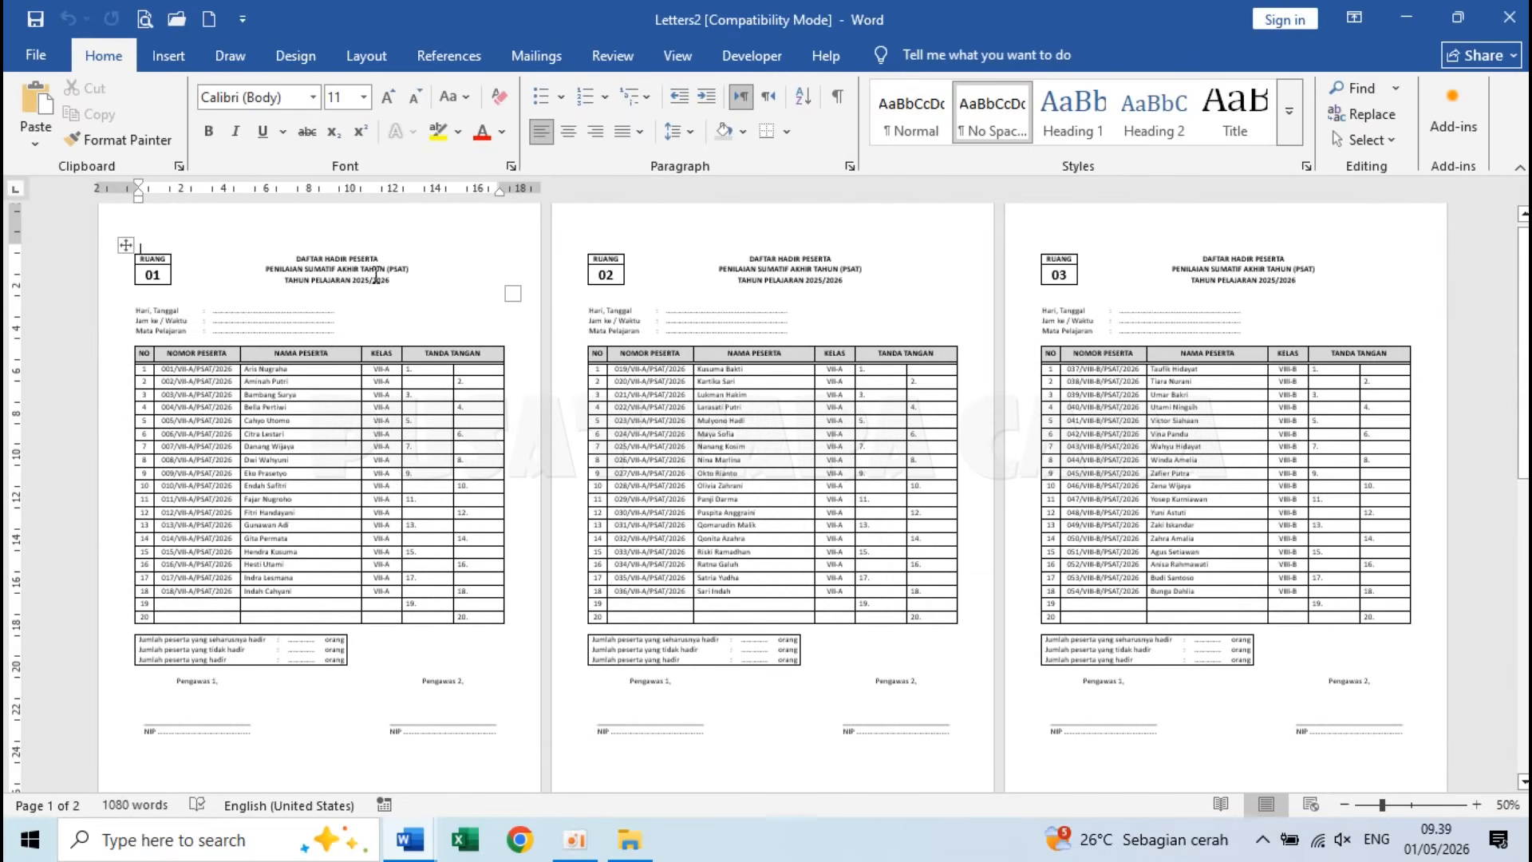
scroll(1056, 479, down, 9)
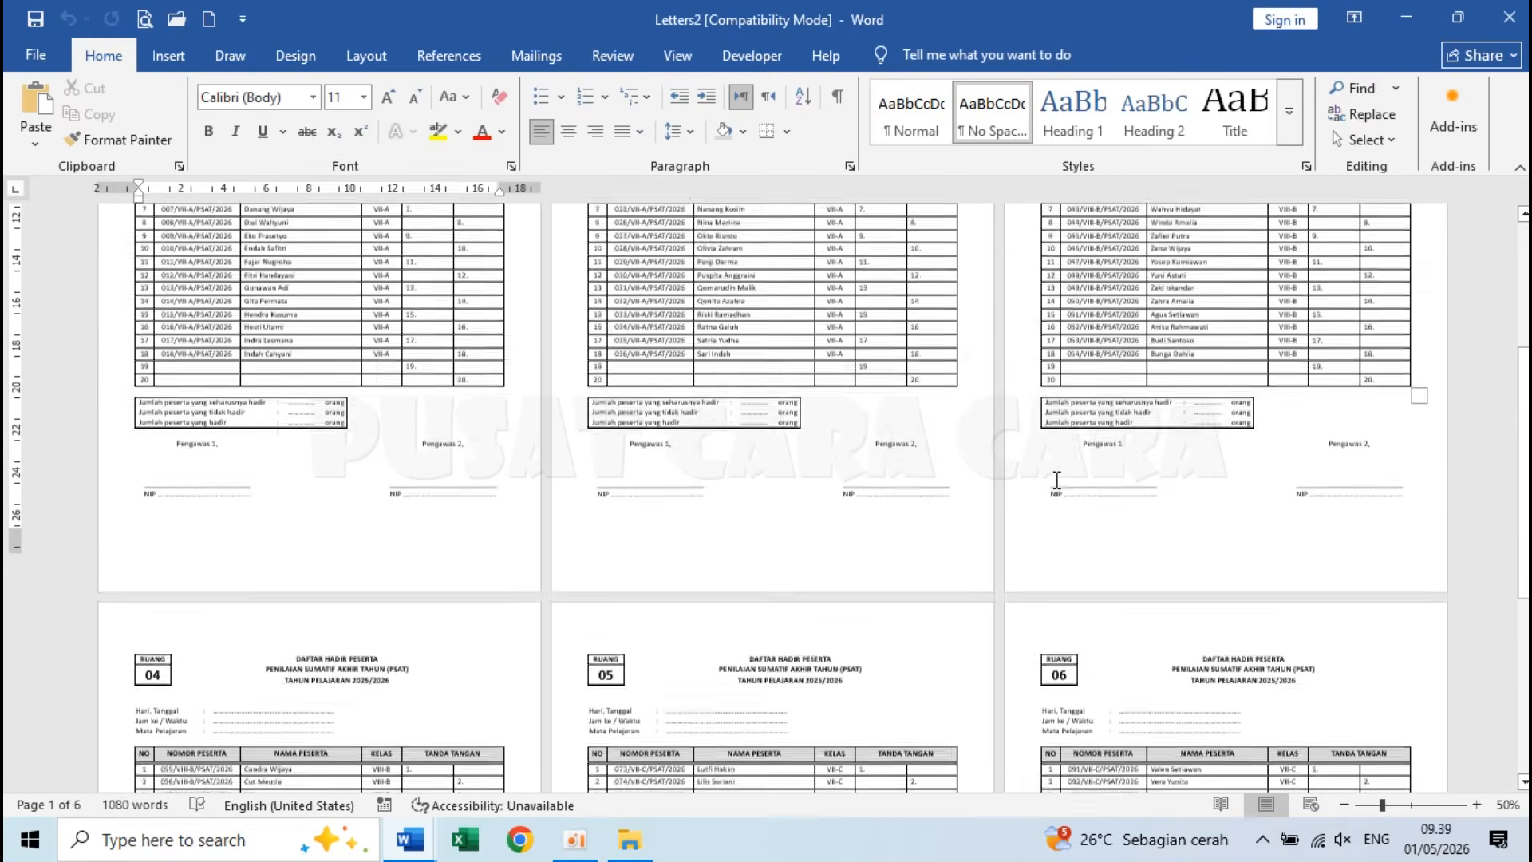
scroll(1057, 479, down, 4)
ctrl+scroll(1057, 479, up, 4)
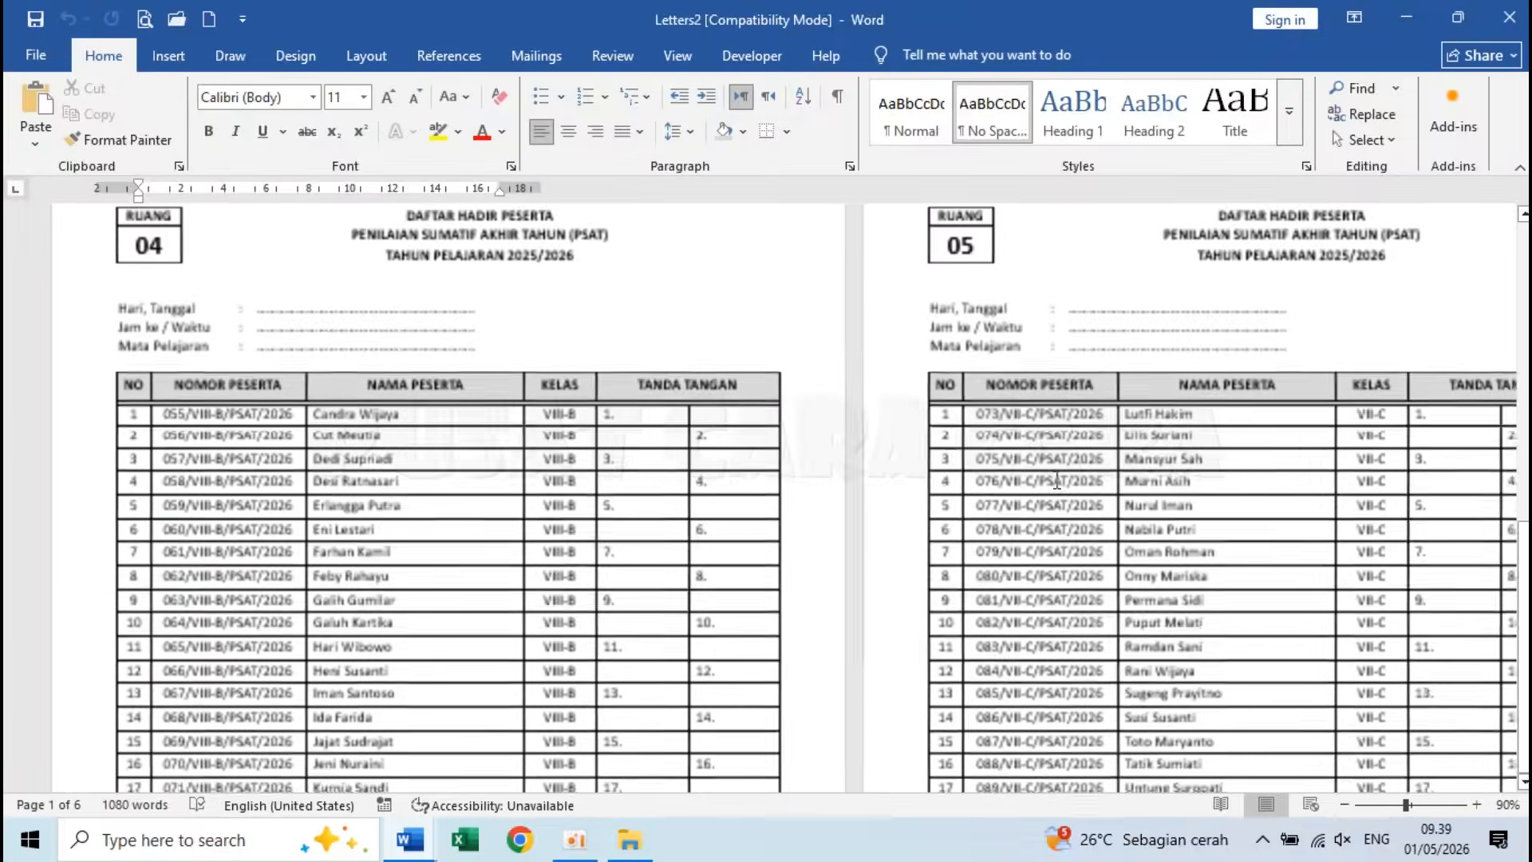
scroll(576, 496, down, 7)
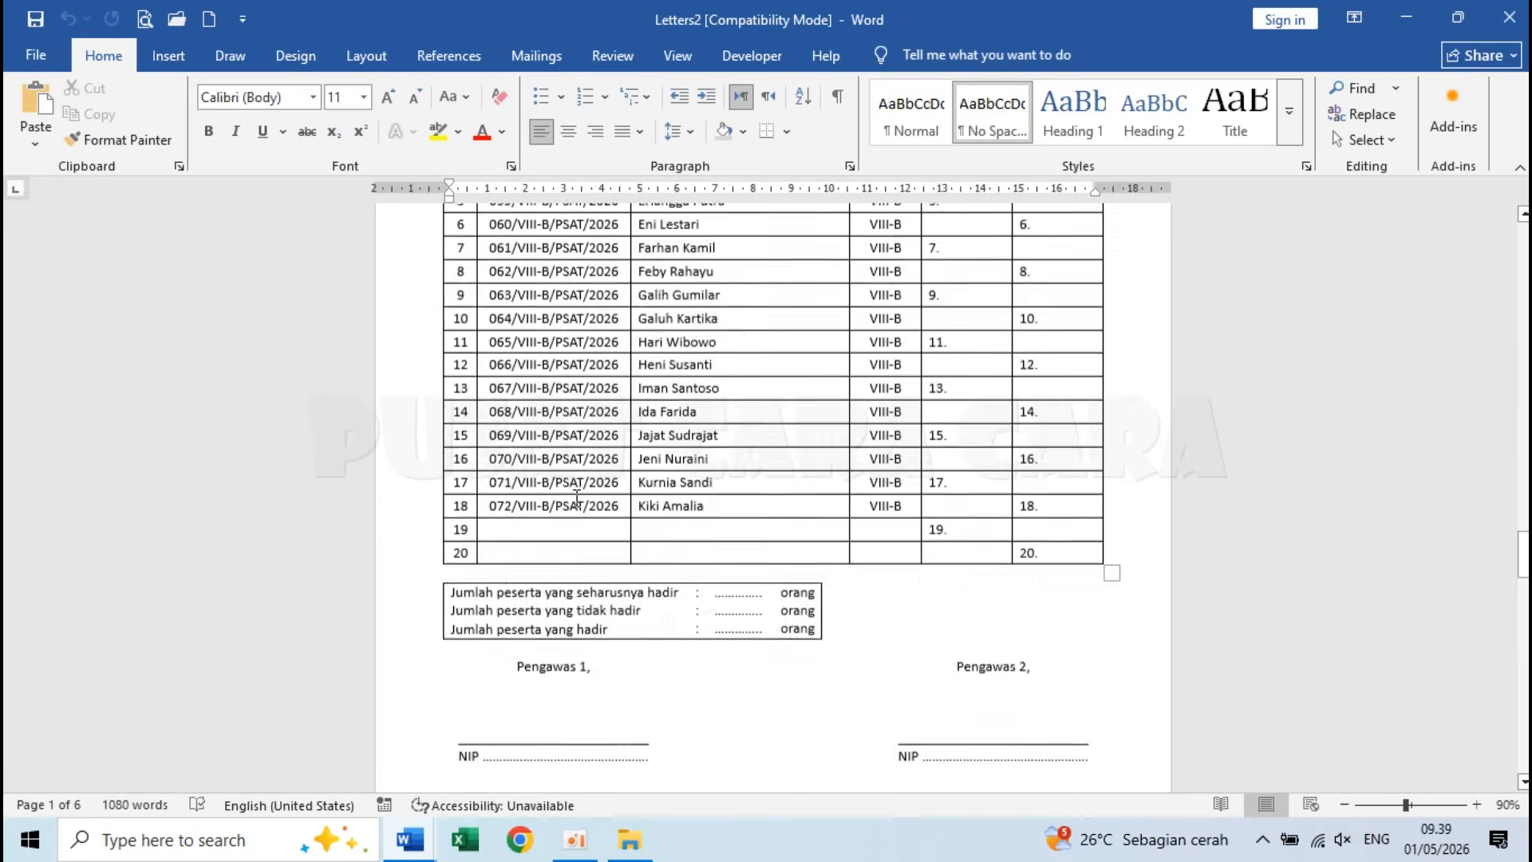
scroll(575, 496, up, 7)
scroll(575, 497, up, 2)
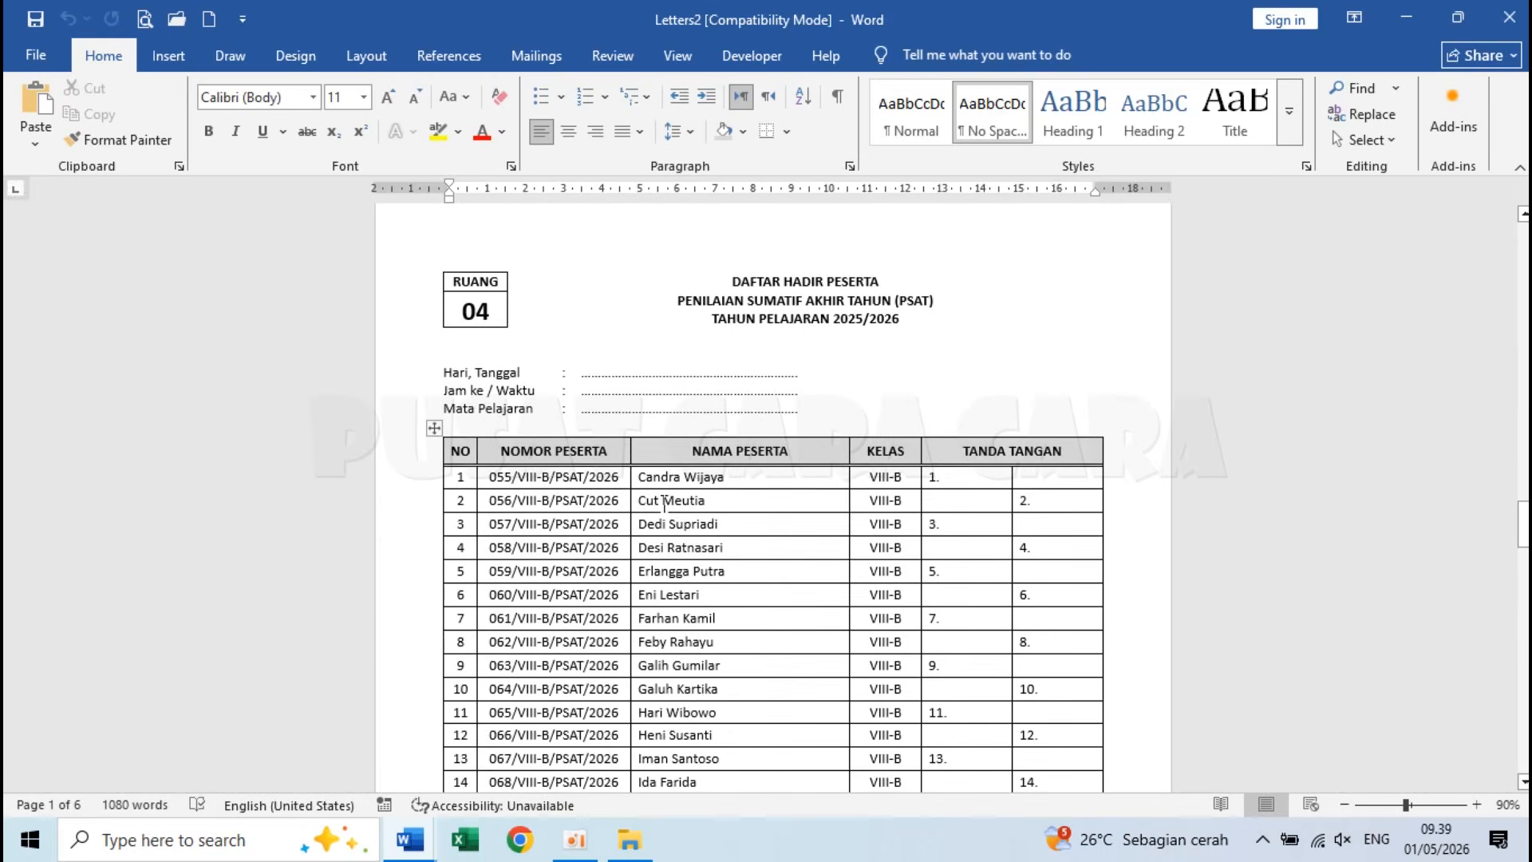
scroll(665, 487, down, 15)
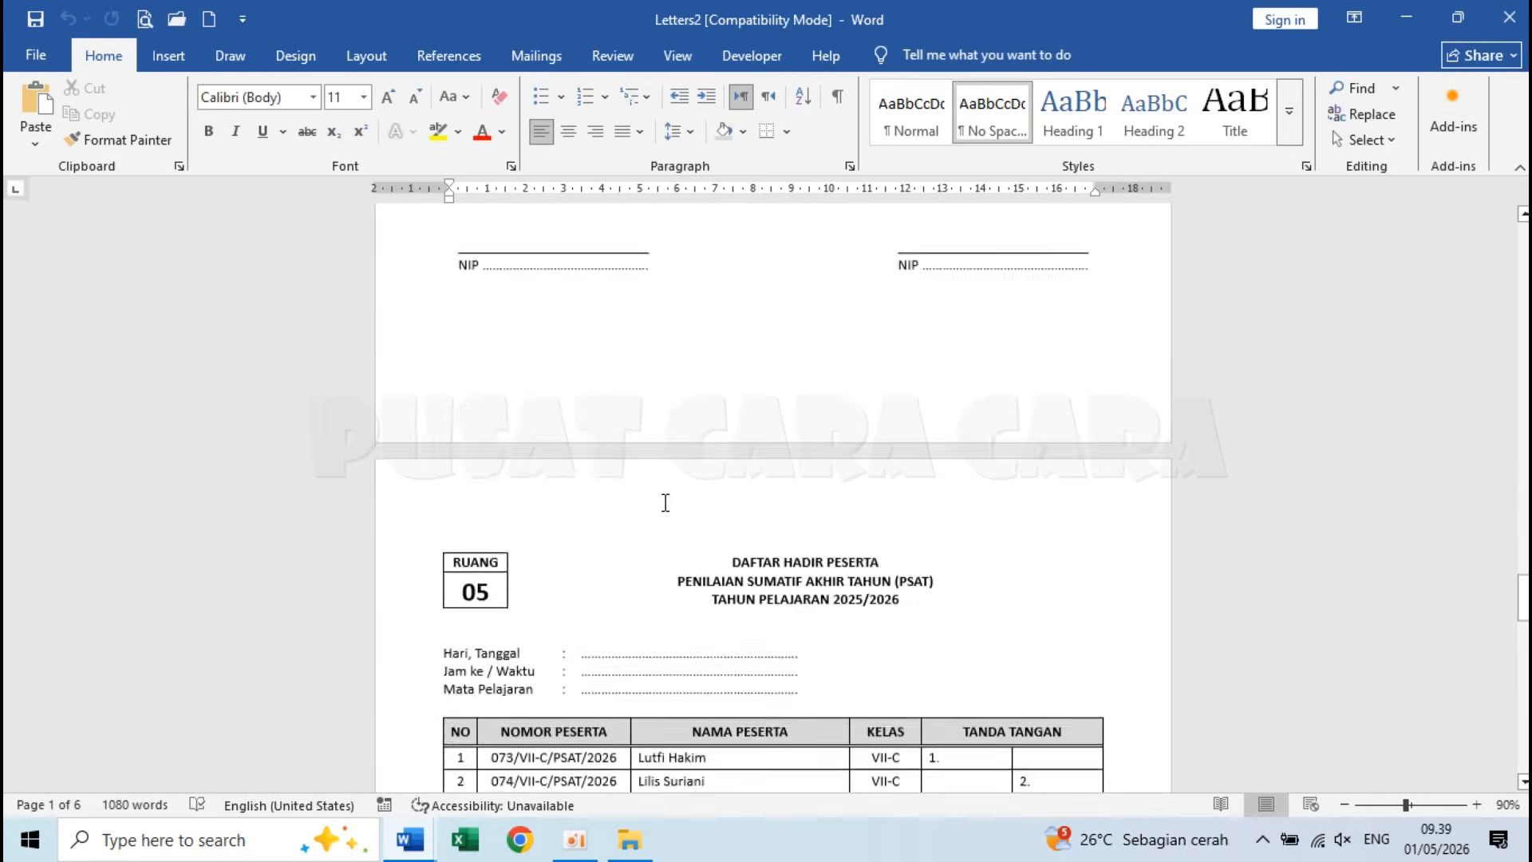
scroll(652, 528, down, 5)
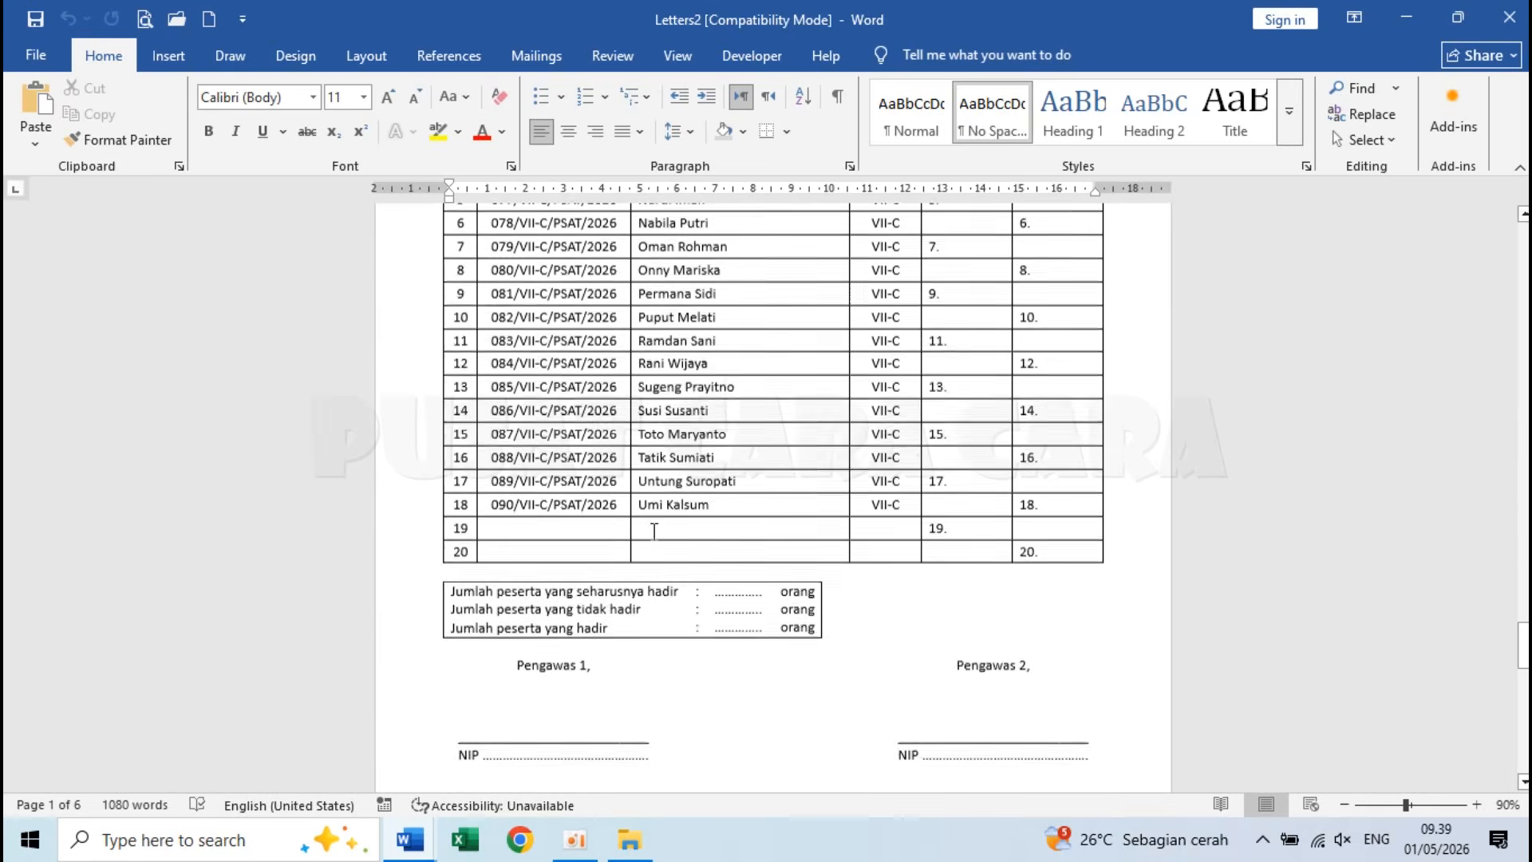
scroll(652, 531, up, 20)
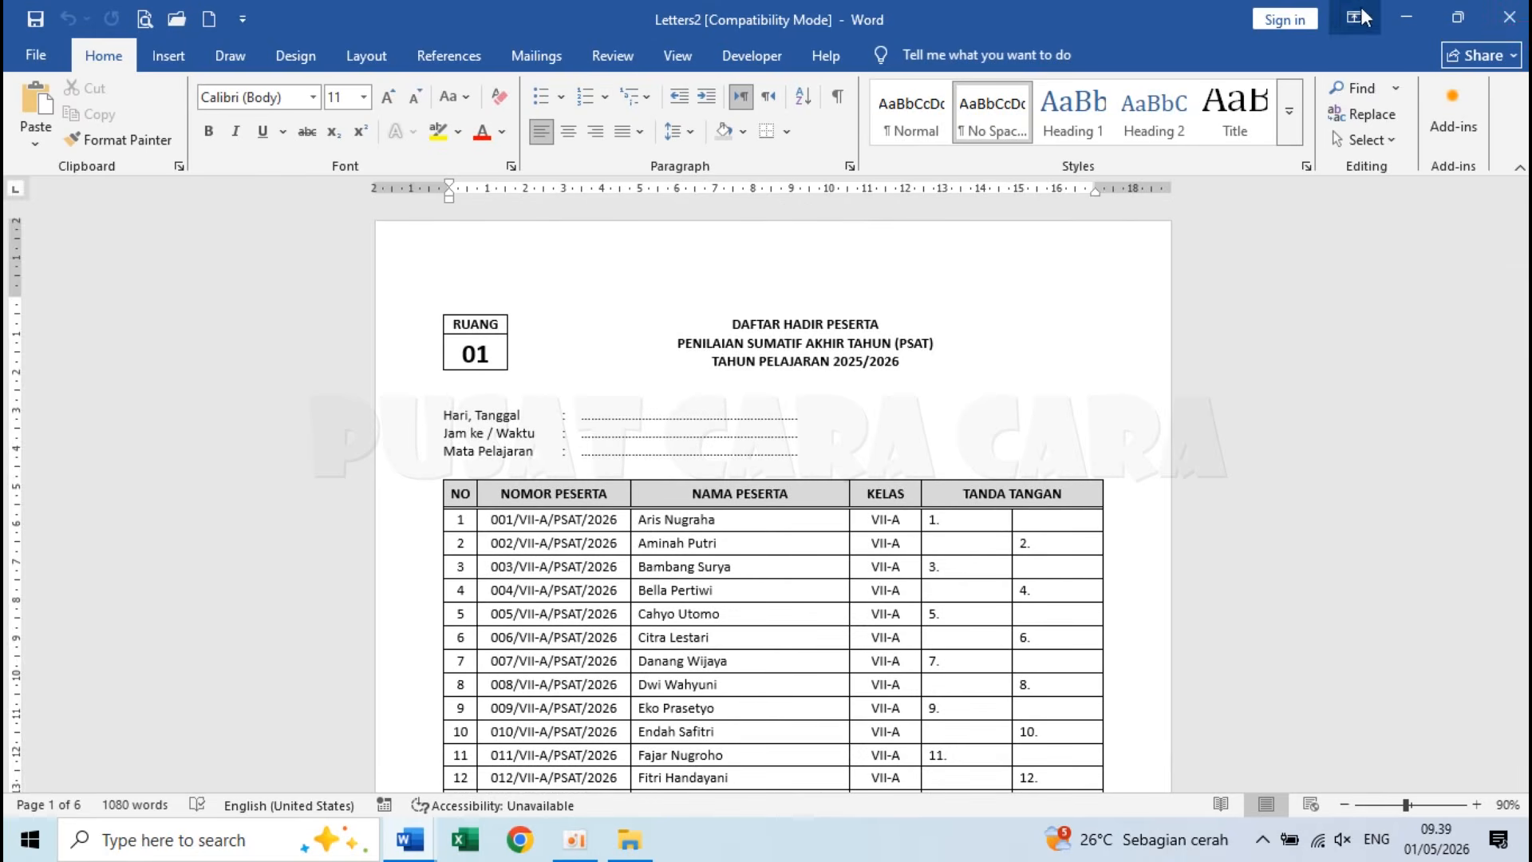
click(1510, 17)
click(887, 463)
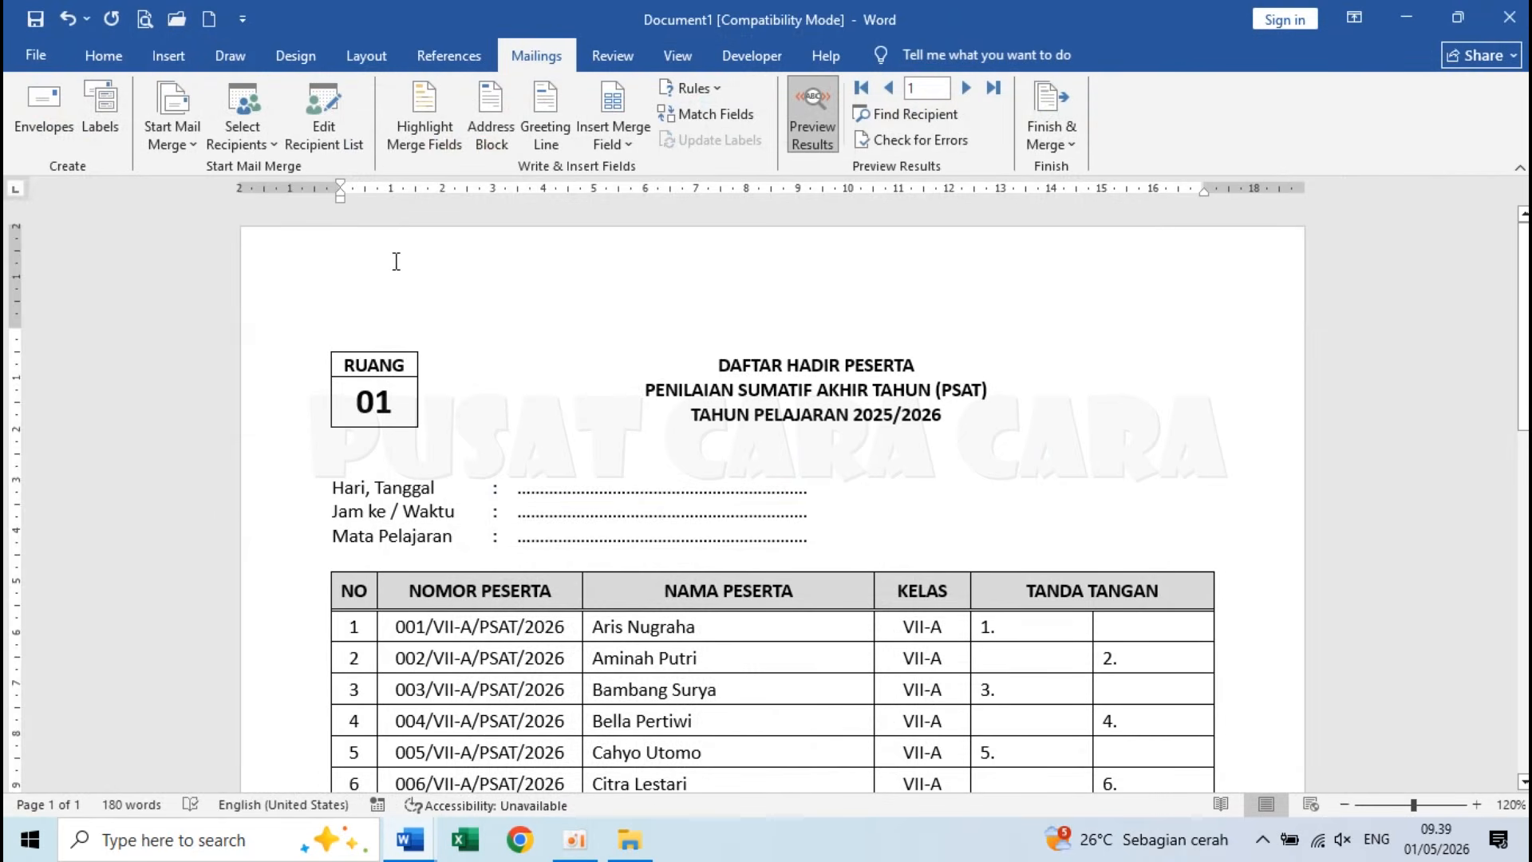
Step: Centre the empty line above the attendance title and enter PEMERINTAH KOTA CONTOH on it, followed by a new line
click(103, 55)
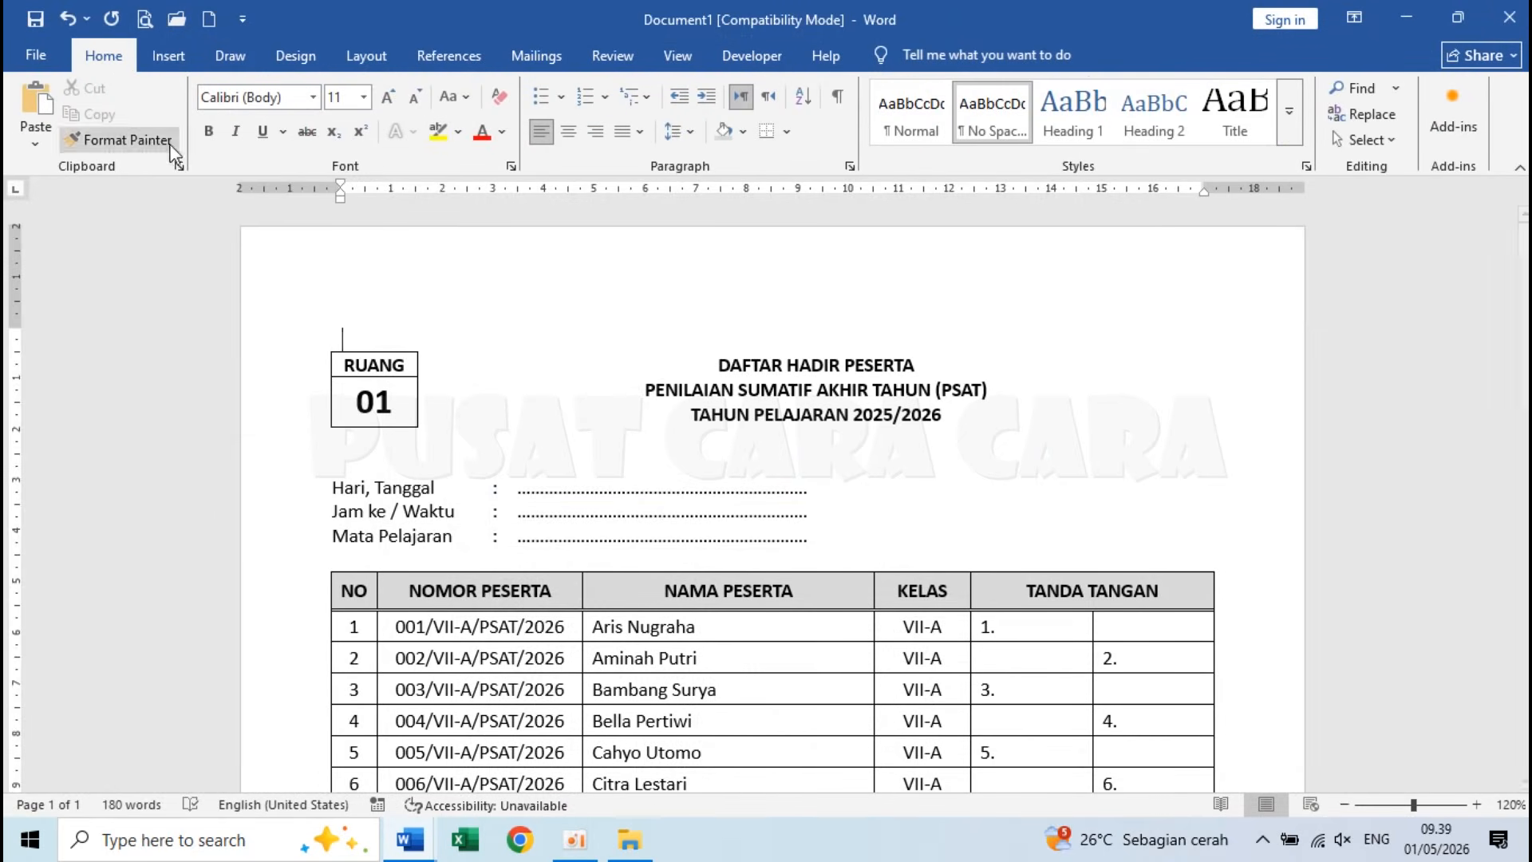
click(568, 131)
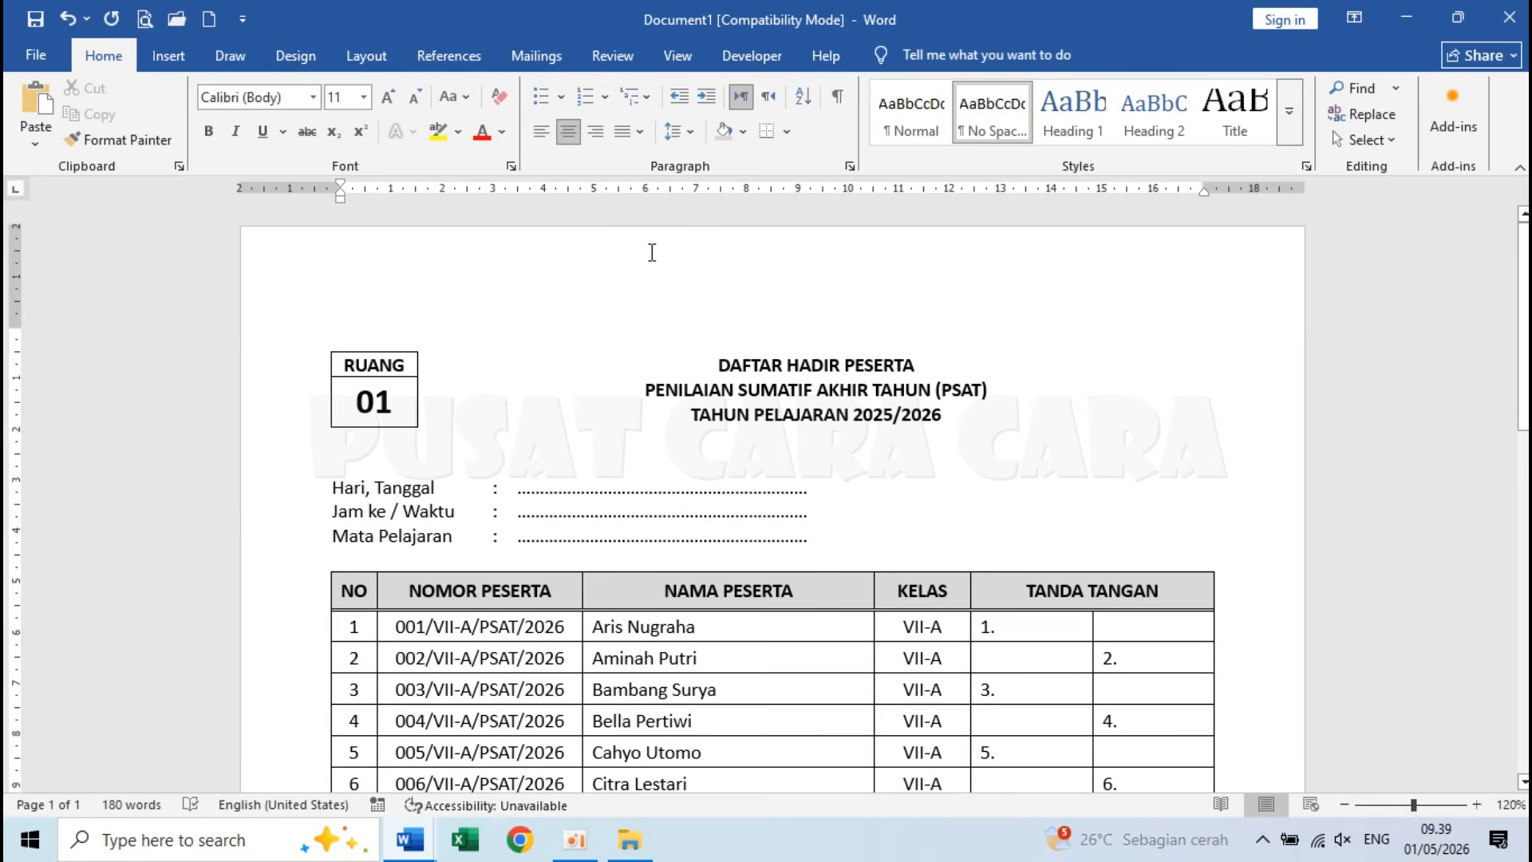
text(e)
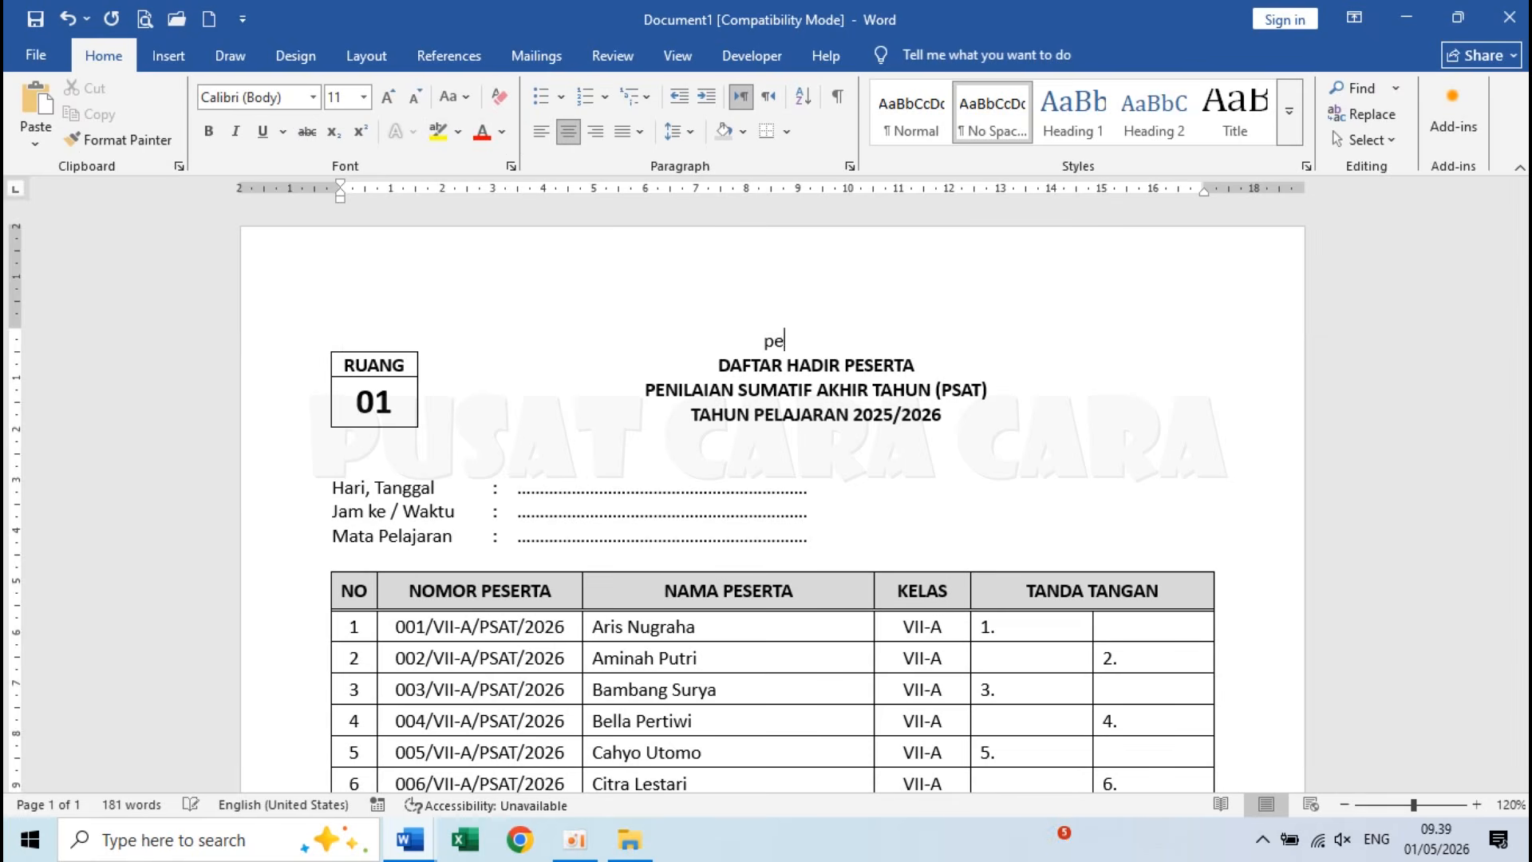
text(MERINTAH K)
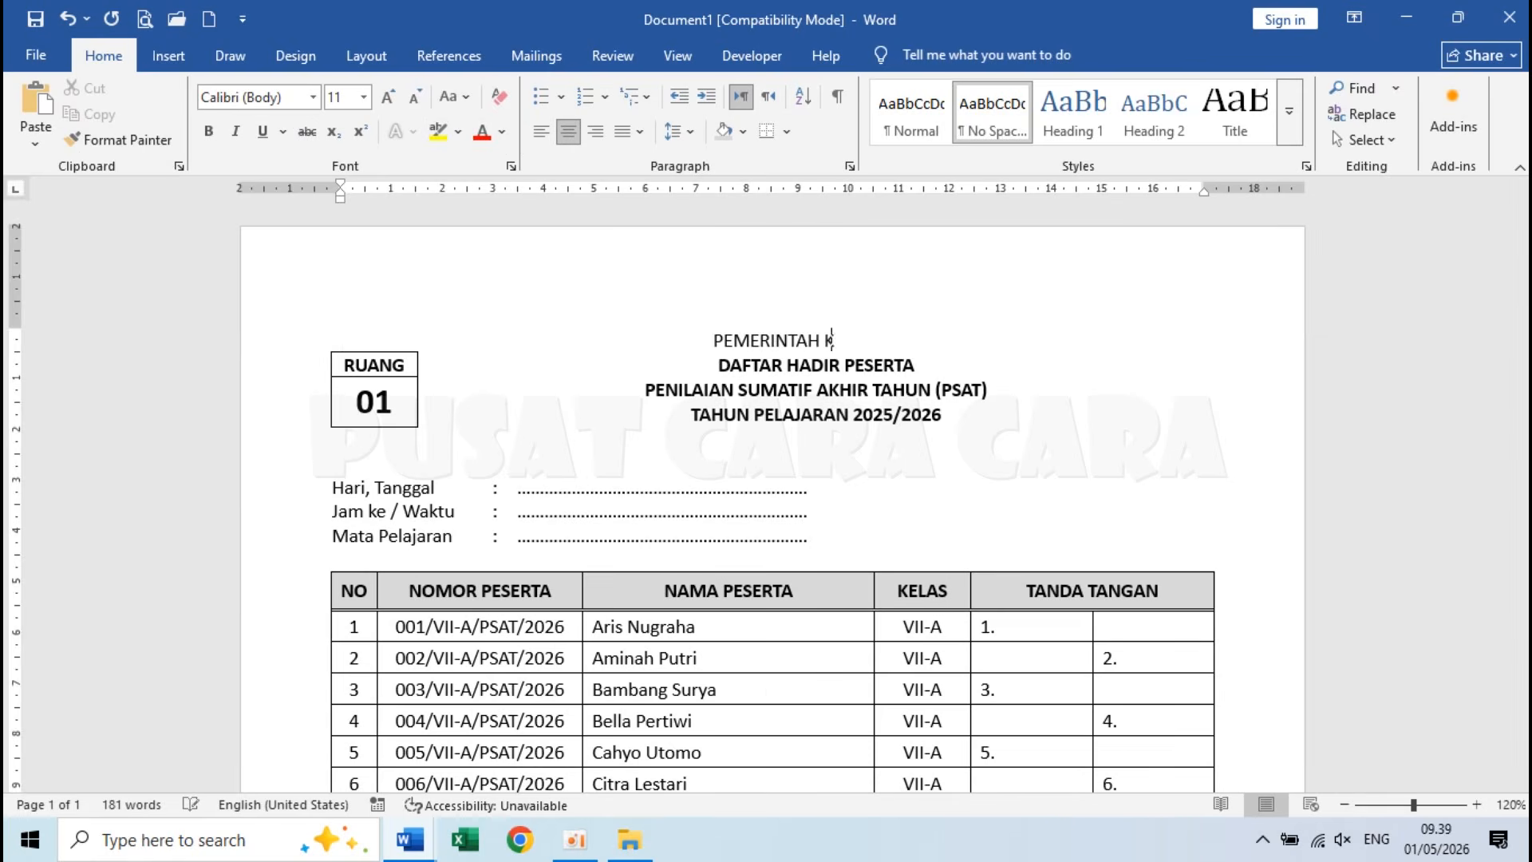
text(OTA CONTOH)
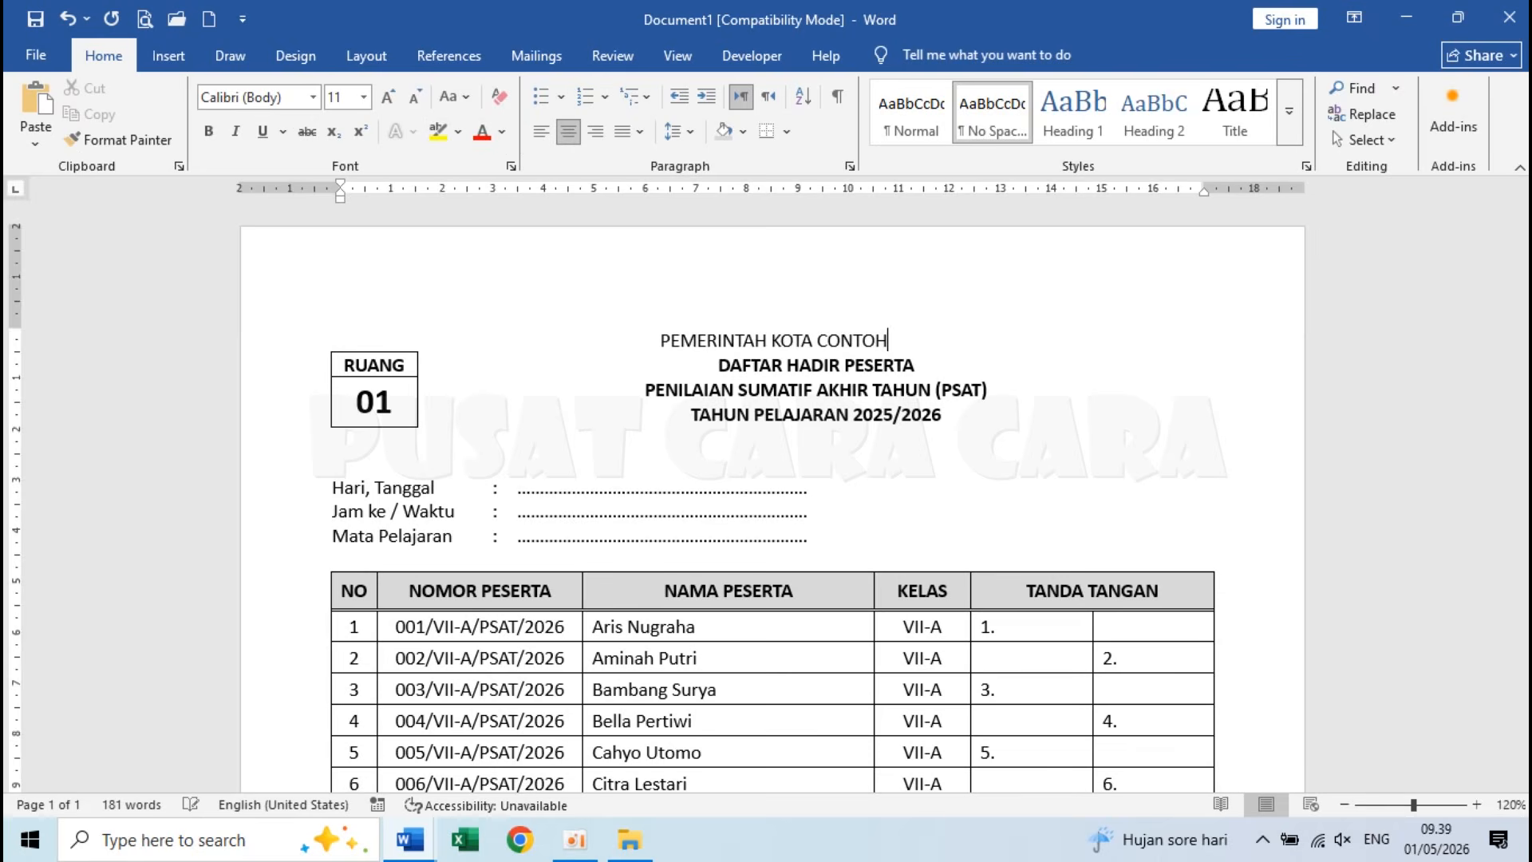
key(Return)
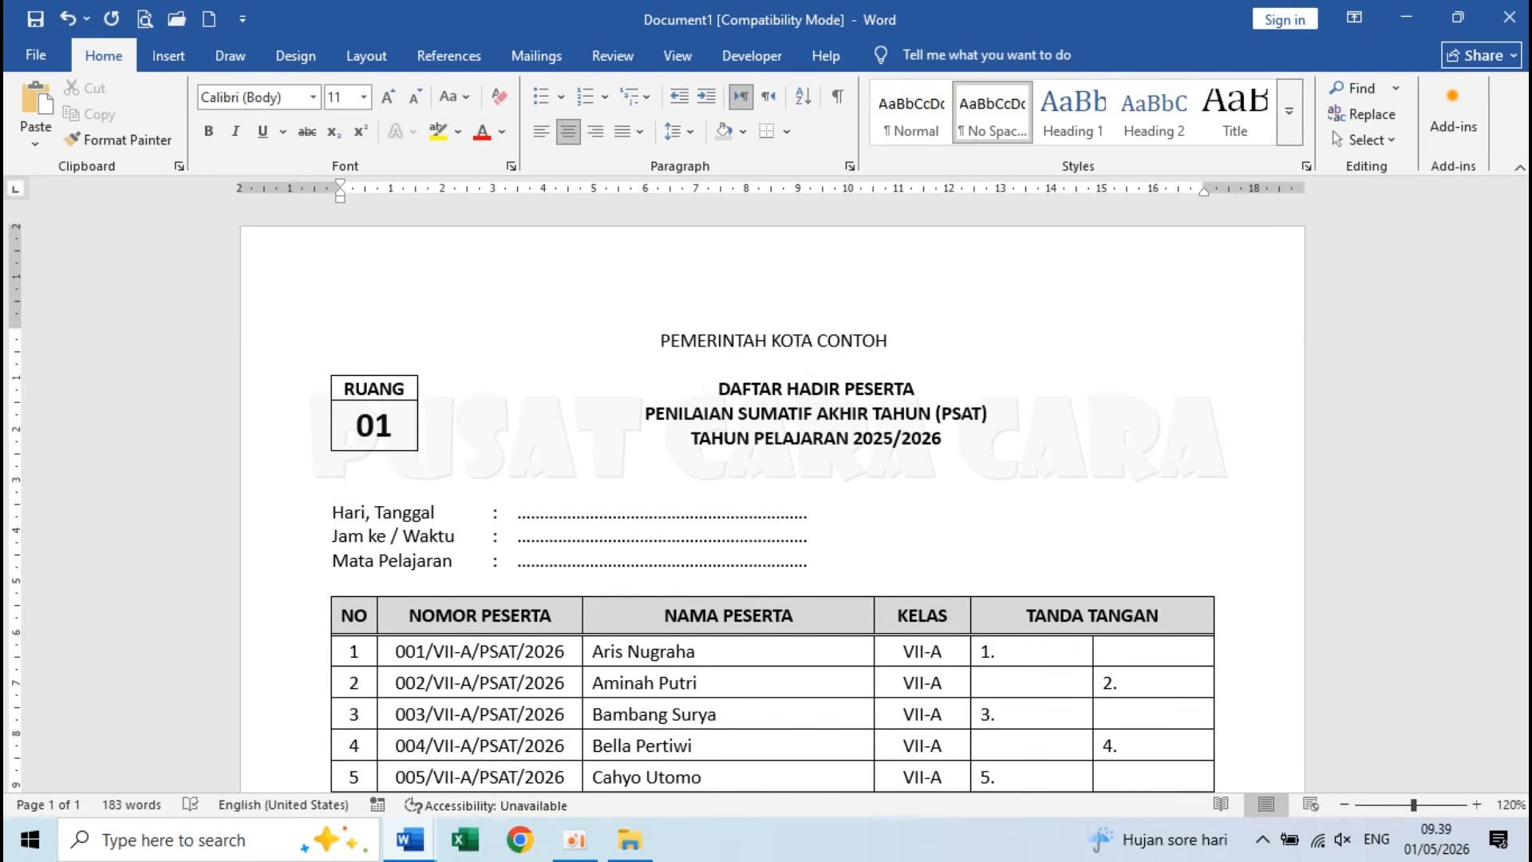
Step: Replace the PEMERINTAH KOTA CONTOH line with the school letterhead saved as the AutoText entry kop
key(shift+End)
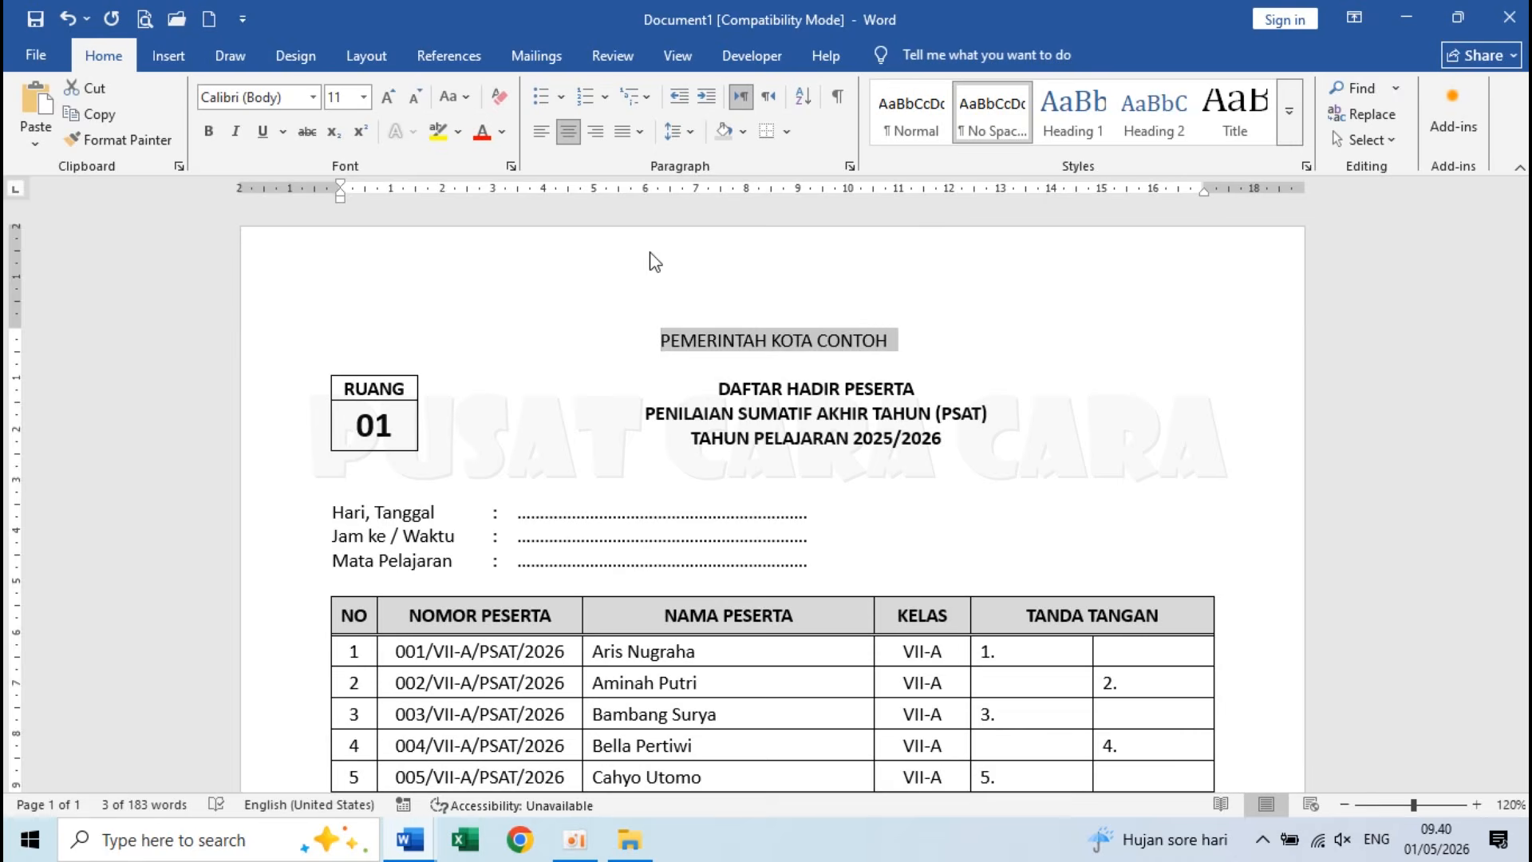
key(Delete)
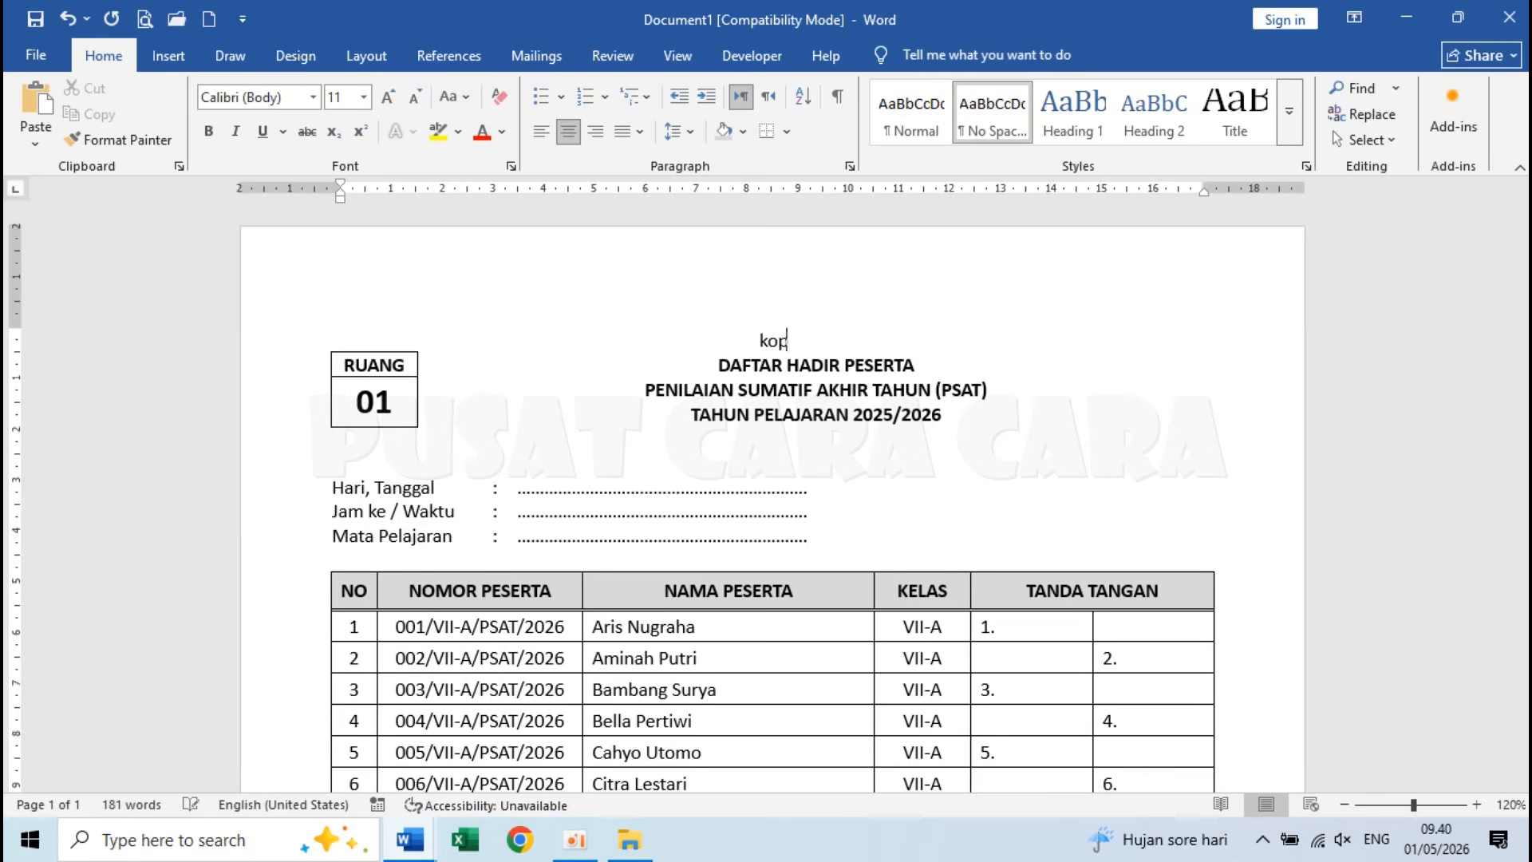
key(F3)
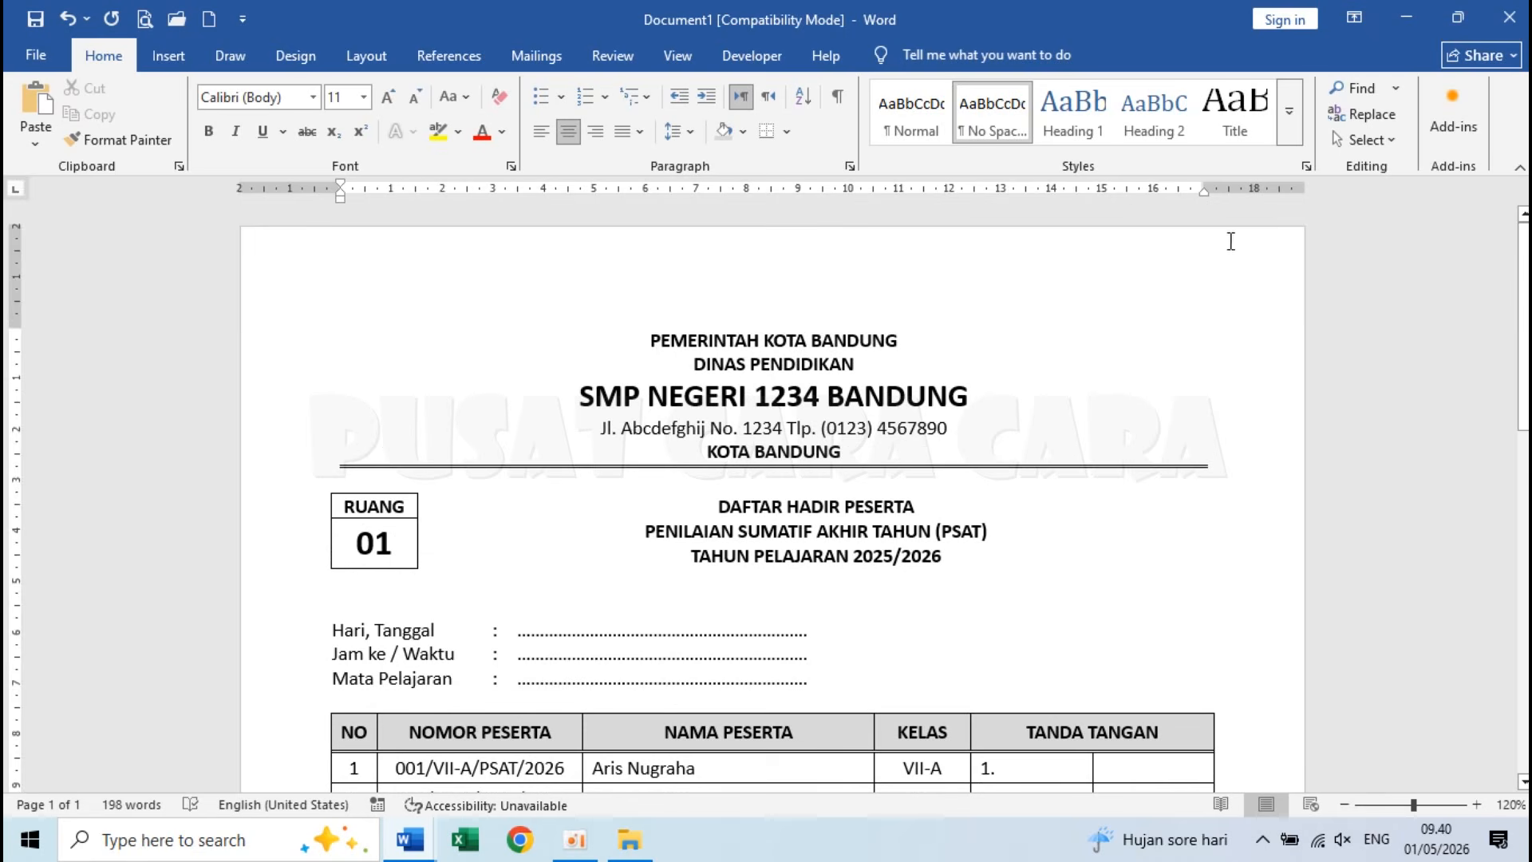
Step: Merge all records of the attendance list with its letterhead into a new document of individual letters
scroll(308, 449, down, 2)
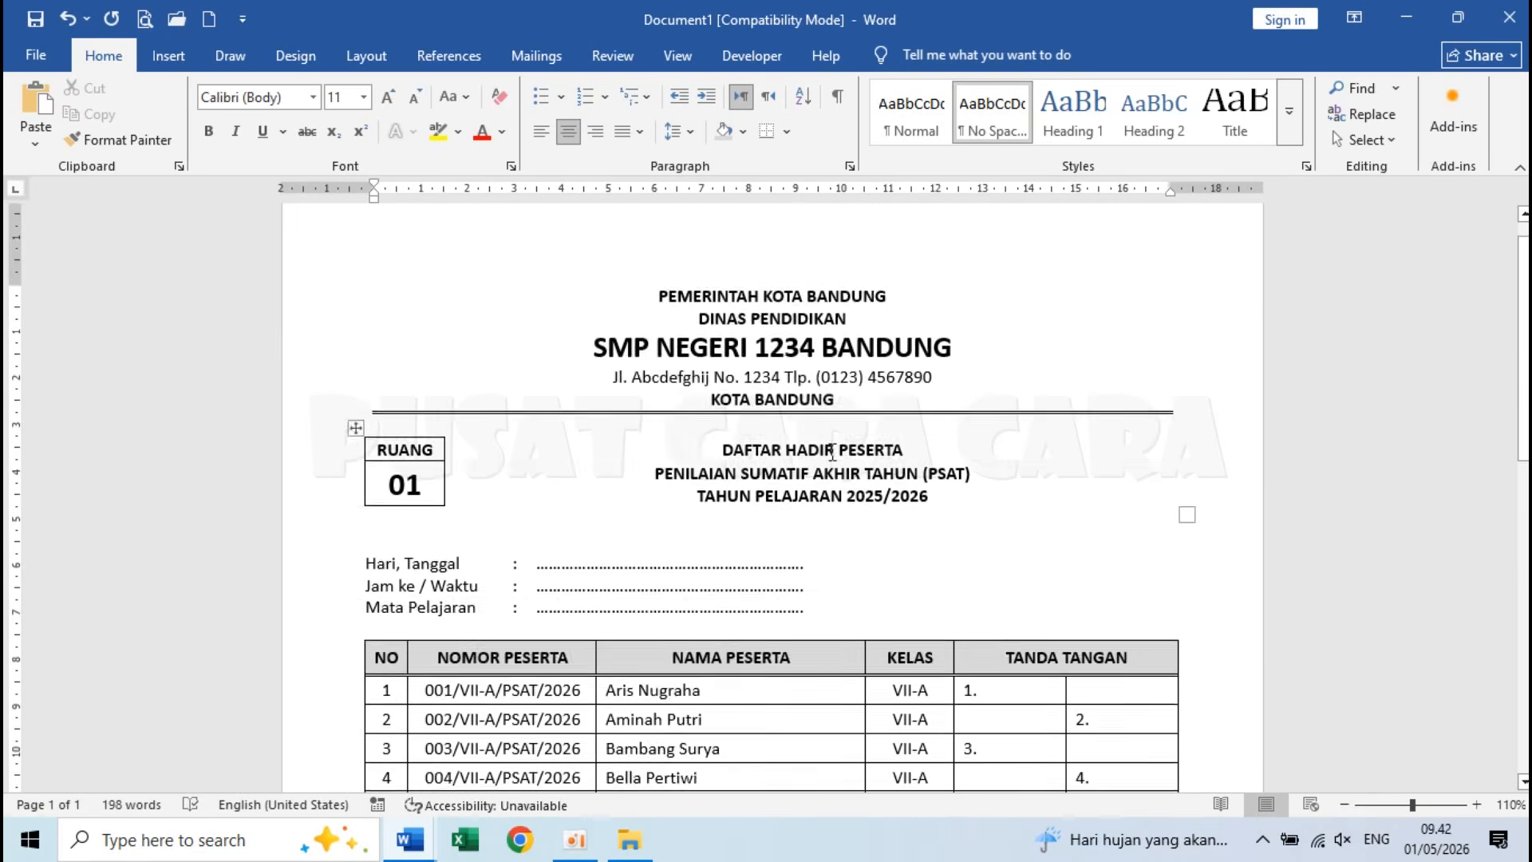
scroll(831, 451, down, 5)
scroll(830, 452, up, 1)
scroll(831, 451, up, 5)
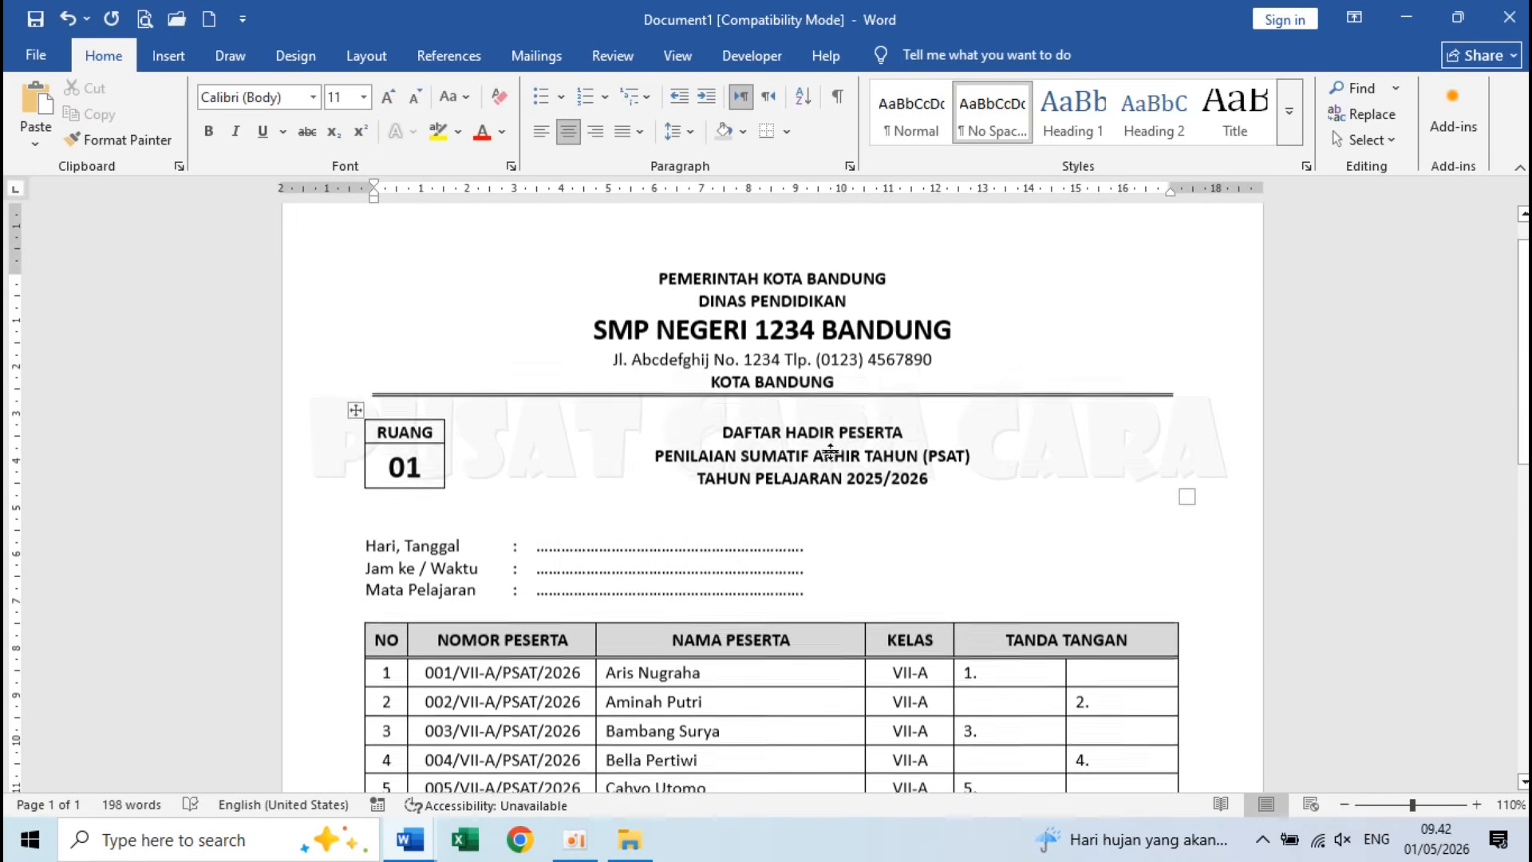
click(533, 58)
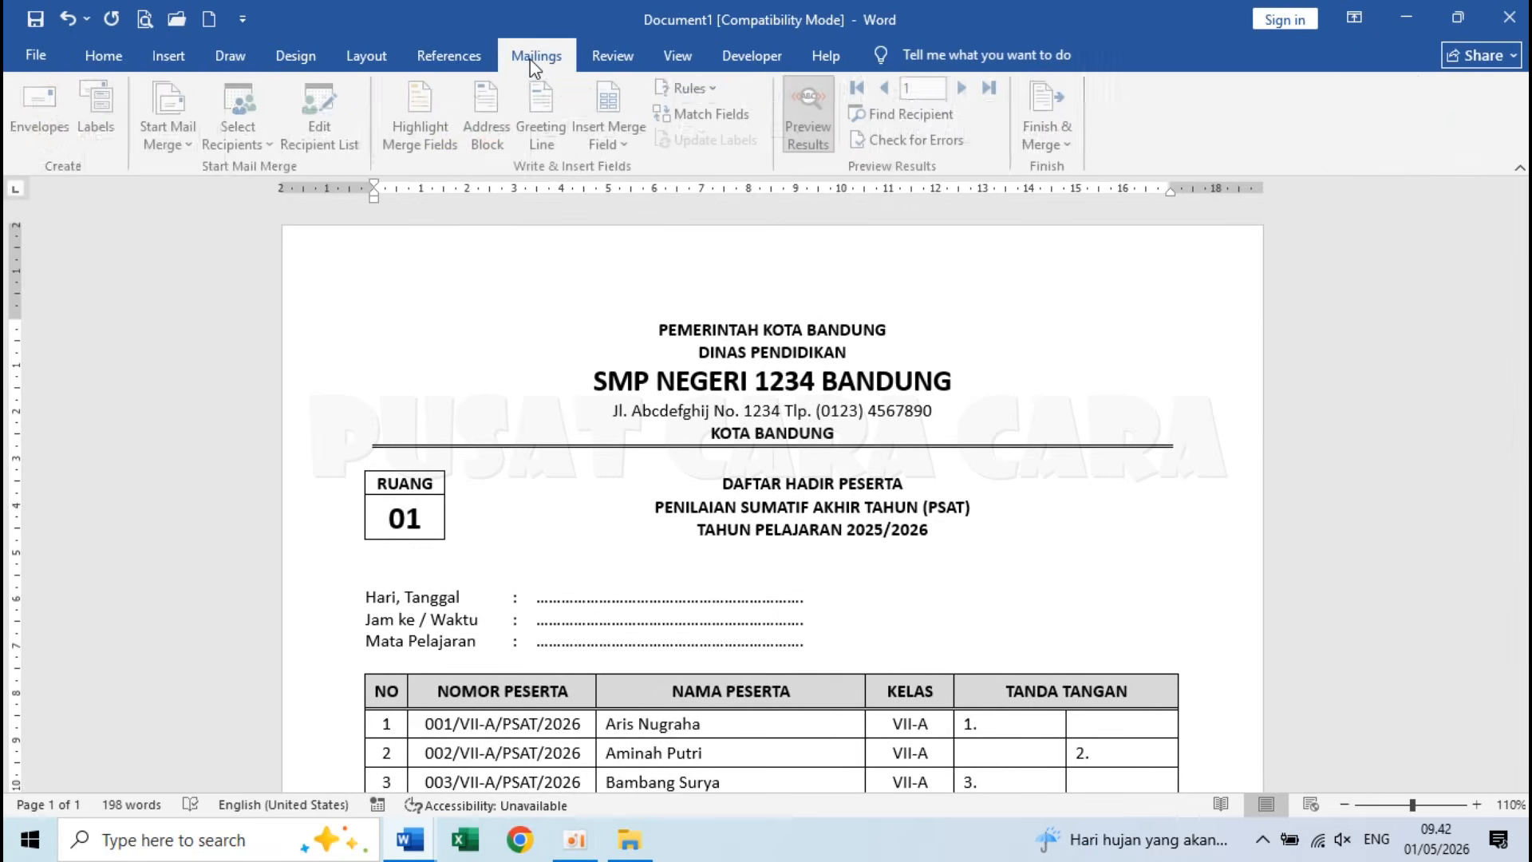
click(1054, 111)
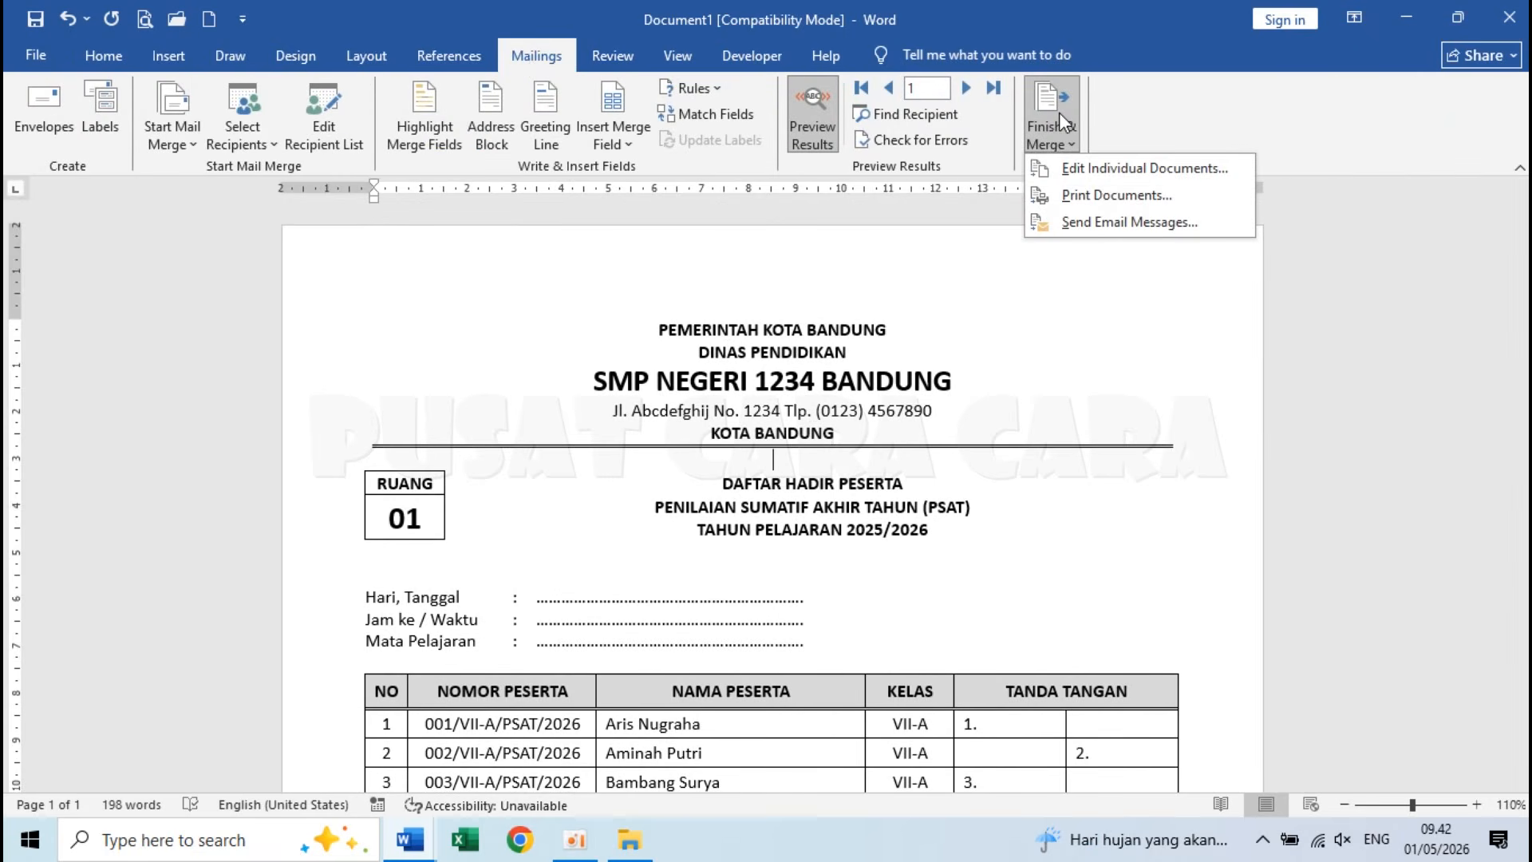
click(1112, 169)
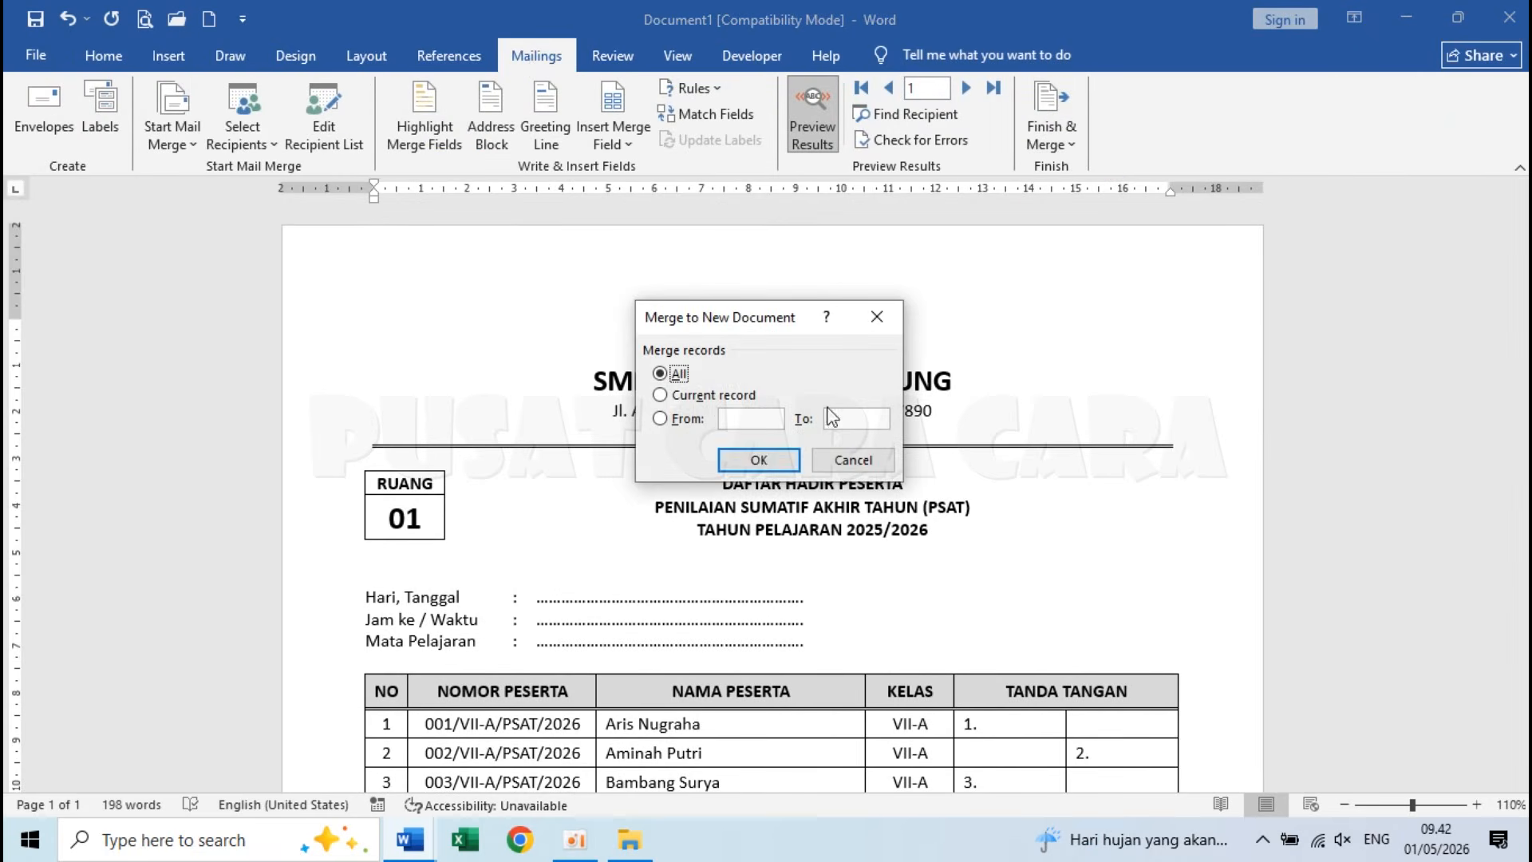
click(758, 461)
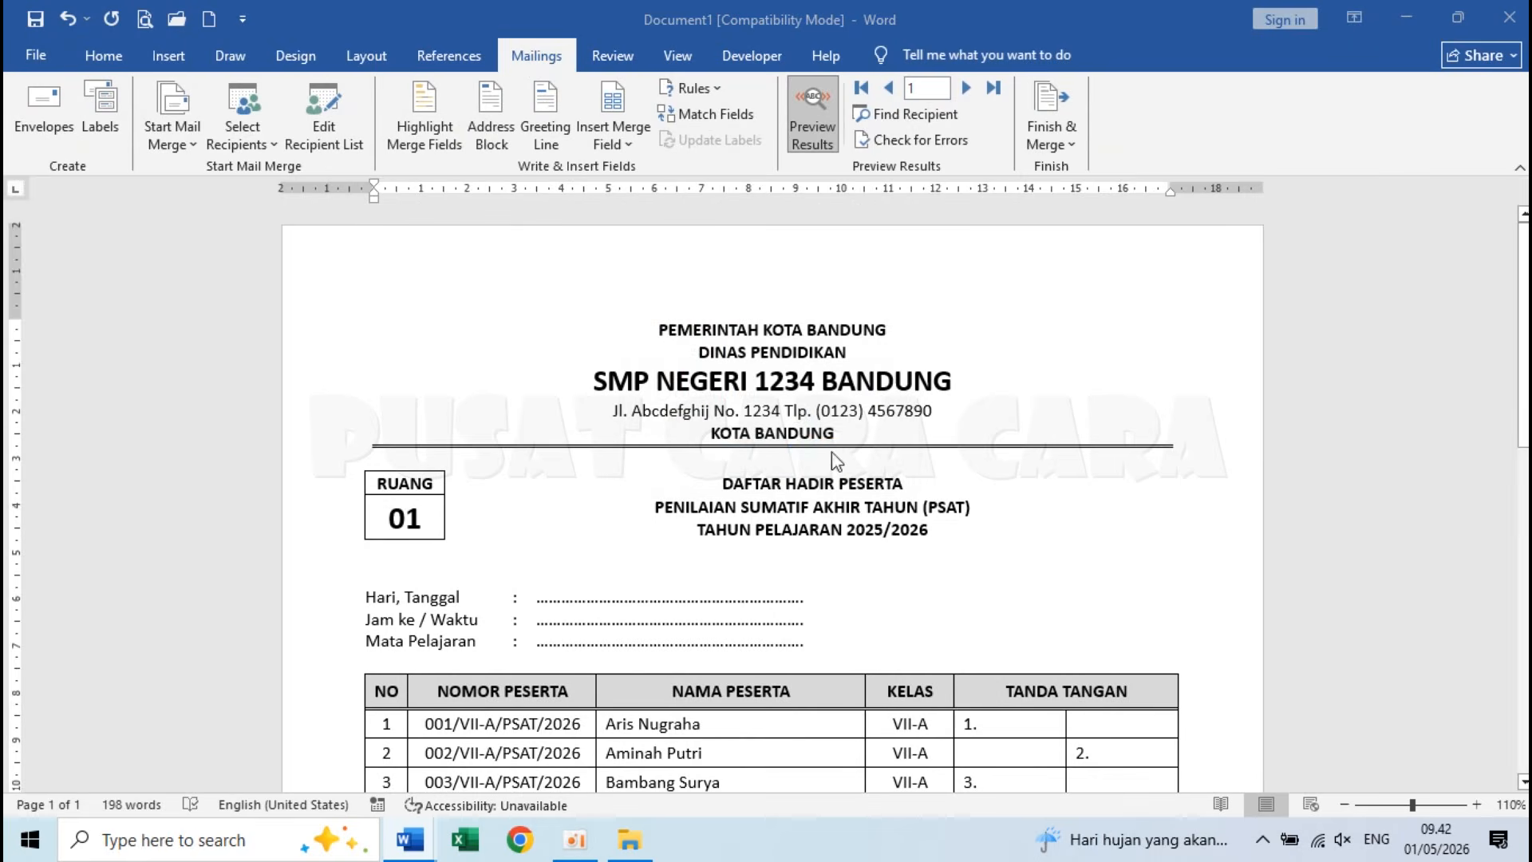
Step: Examine the letterhead, room numbers and participant rows across the merged attendance pages
scroll(832, 452, down, 4)
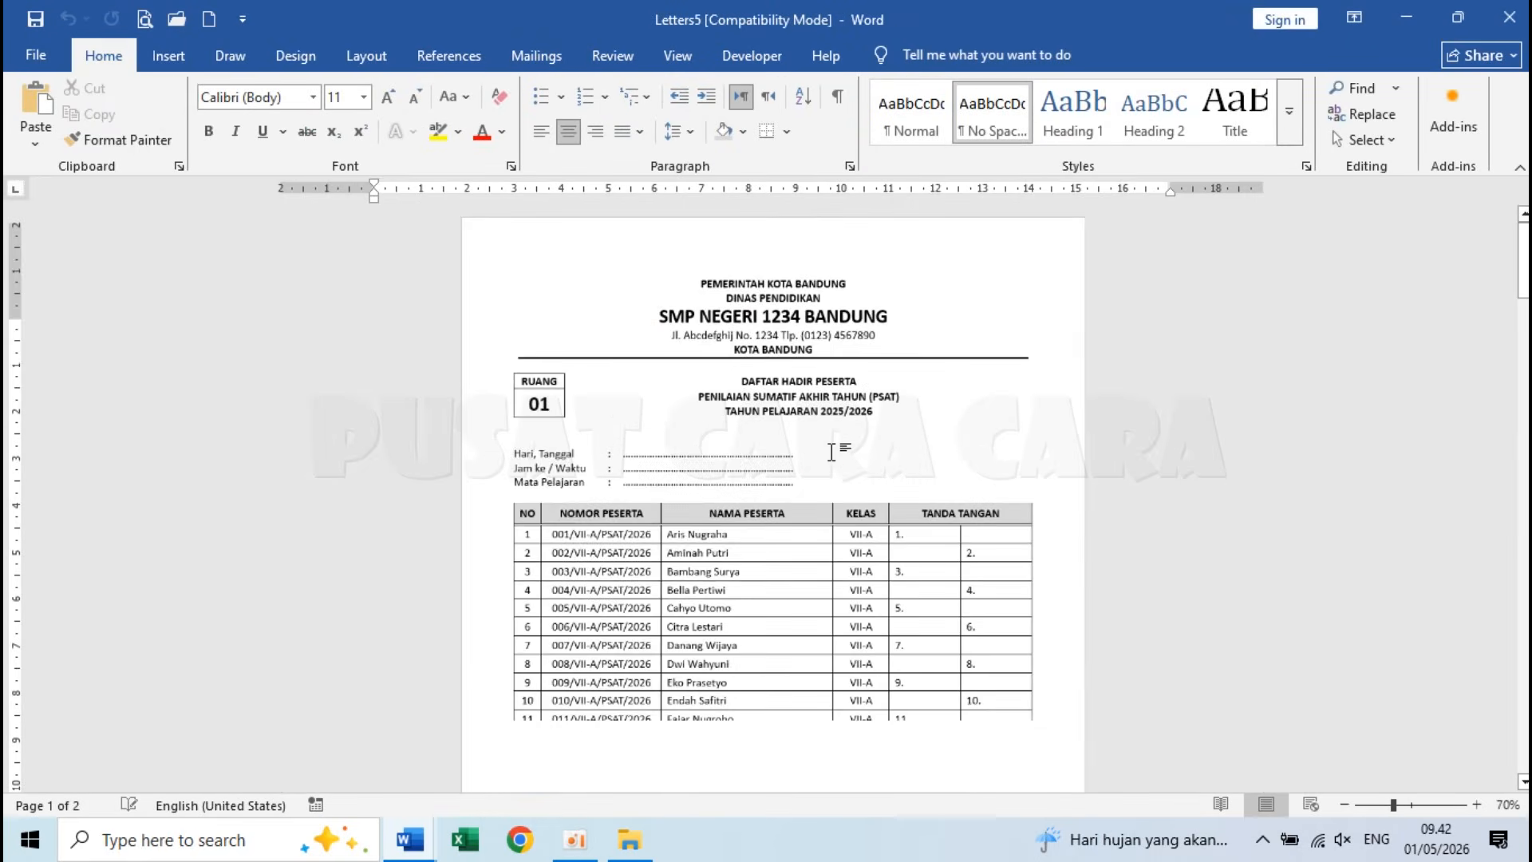
scroll(832, 453, down, 5)
scroll(830, 452, up, 5)
scroll(832, 452, down, 12)
scroll(832, 451, down, 9)
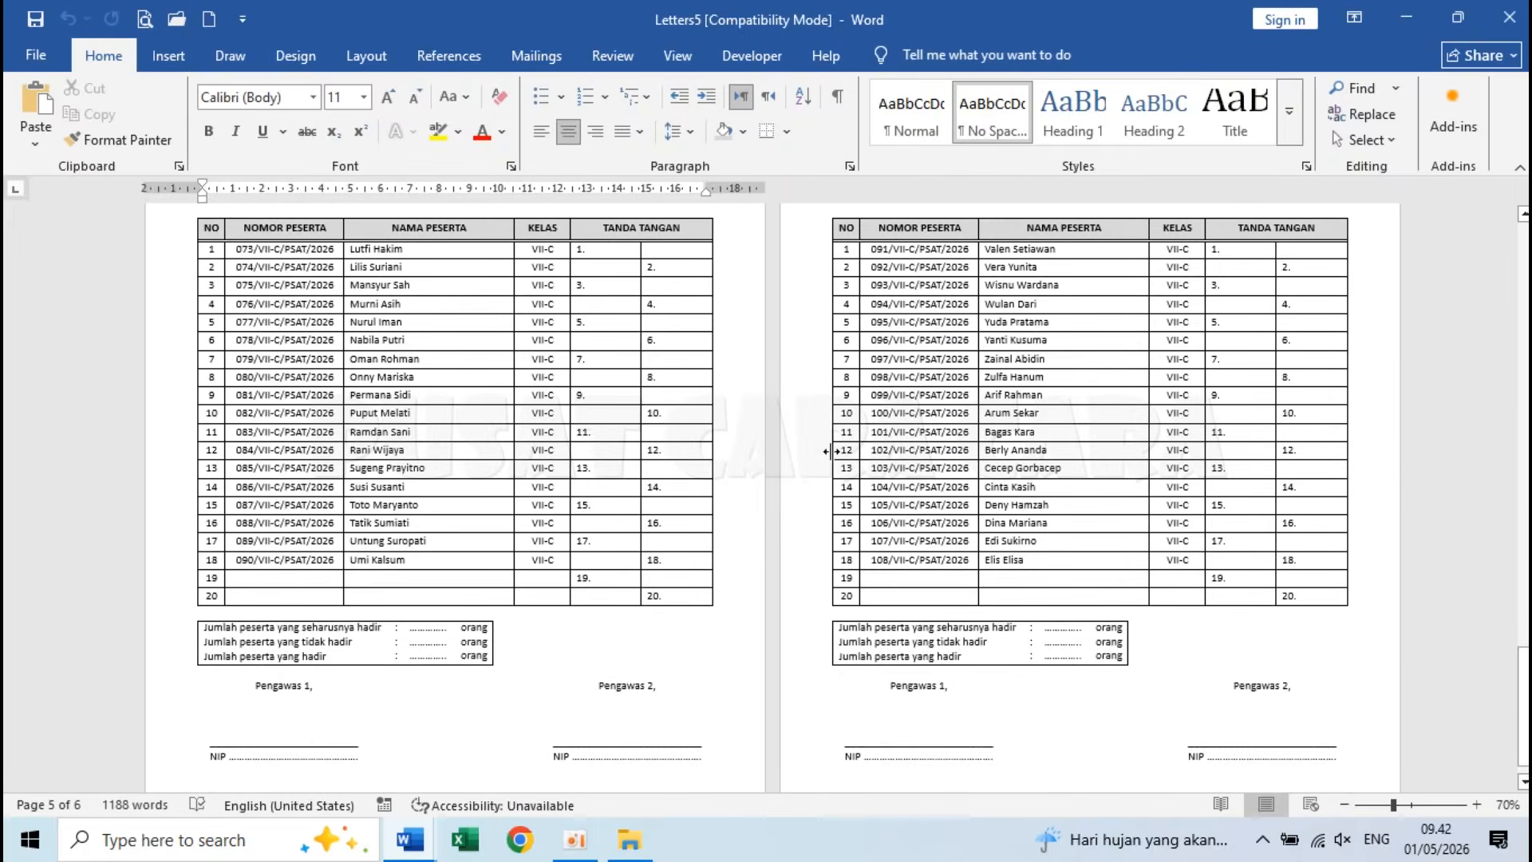
scroll(830, 452, up, 10)
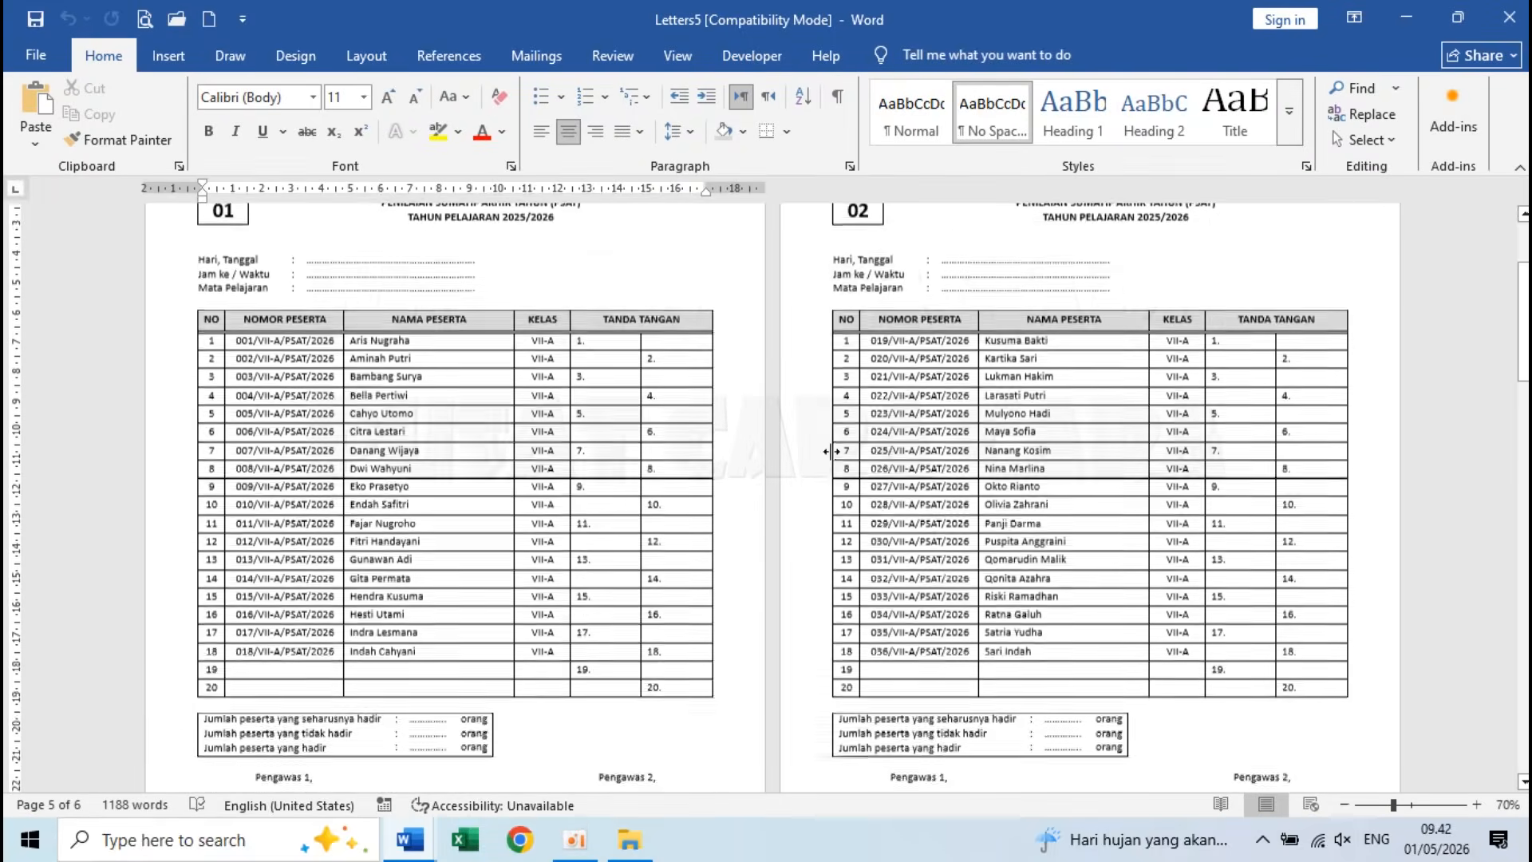
scroll(831, 451, up, 3)
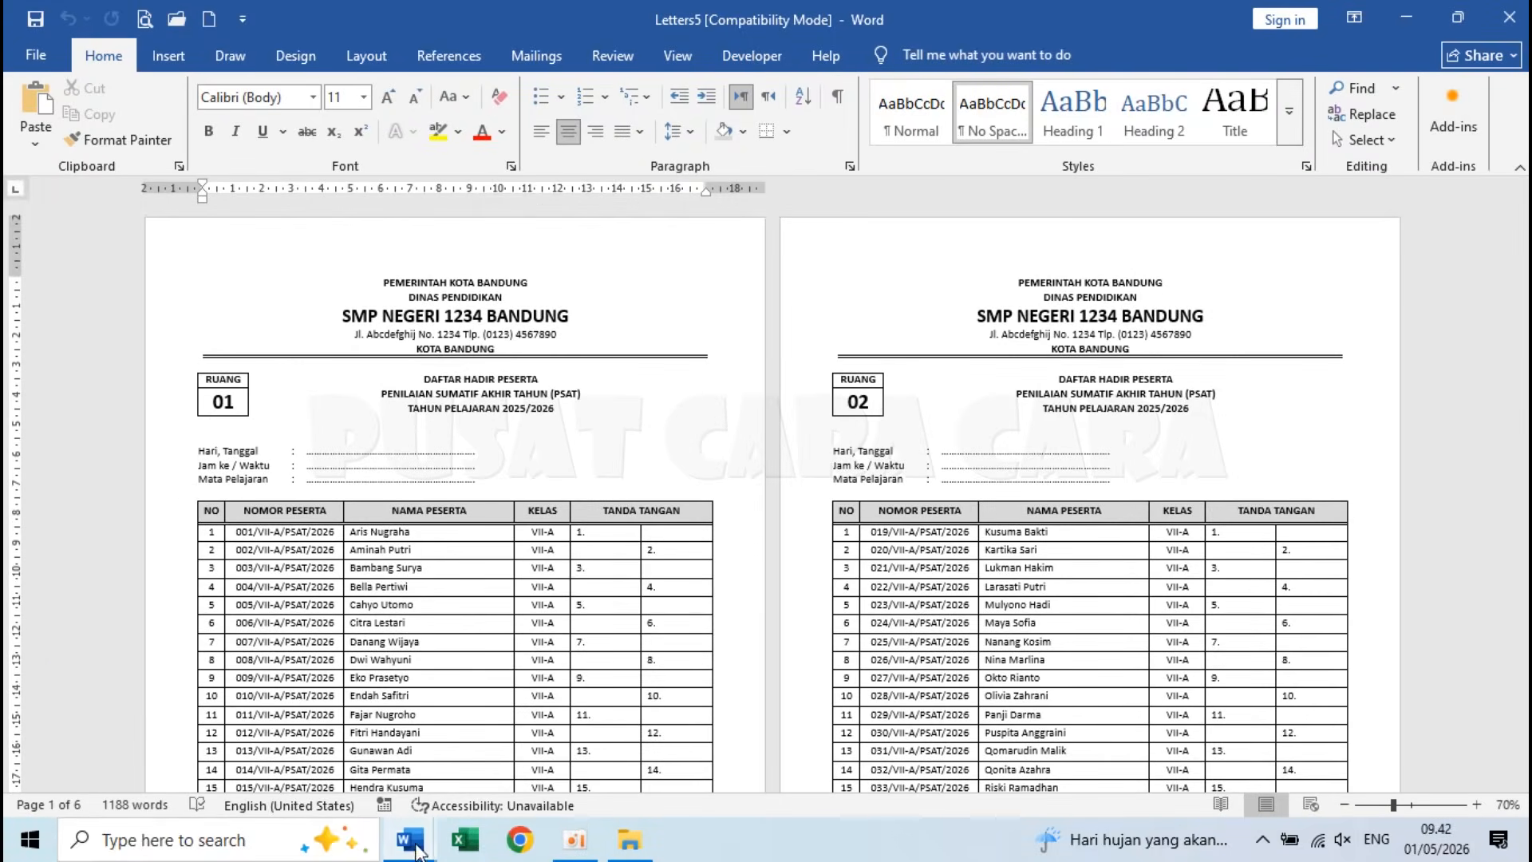
Step: Switch to the DAFTAR HADIR UJIAN document and examine its letterhead, room box and participant table
mouse_move(414, 848)
click(444, 756)
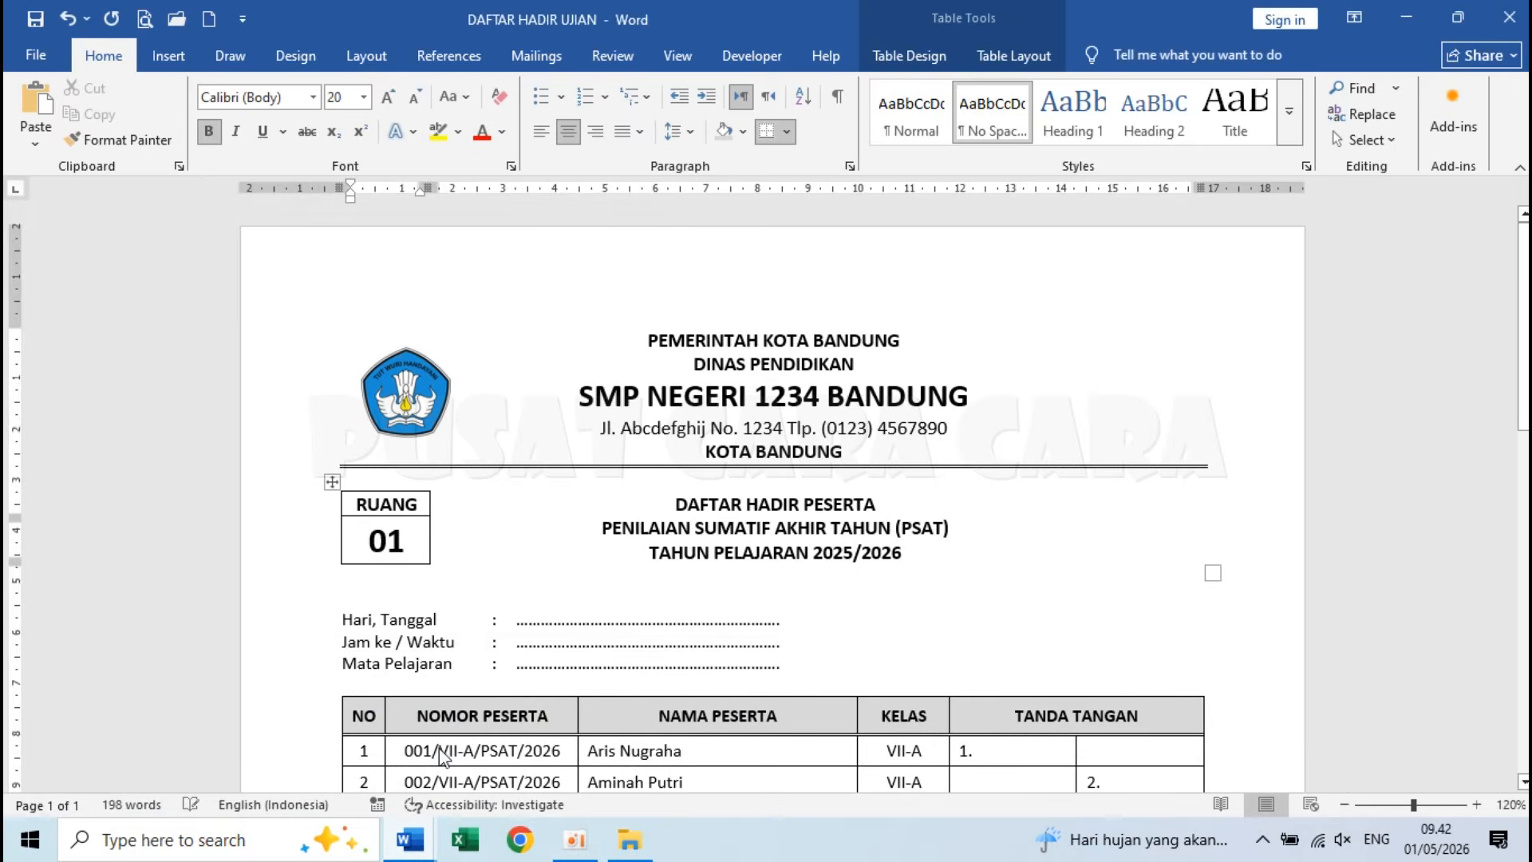
scroll(699, 578, down, 5)
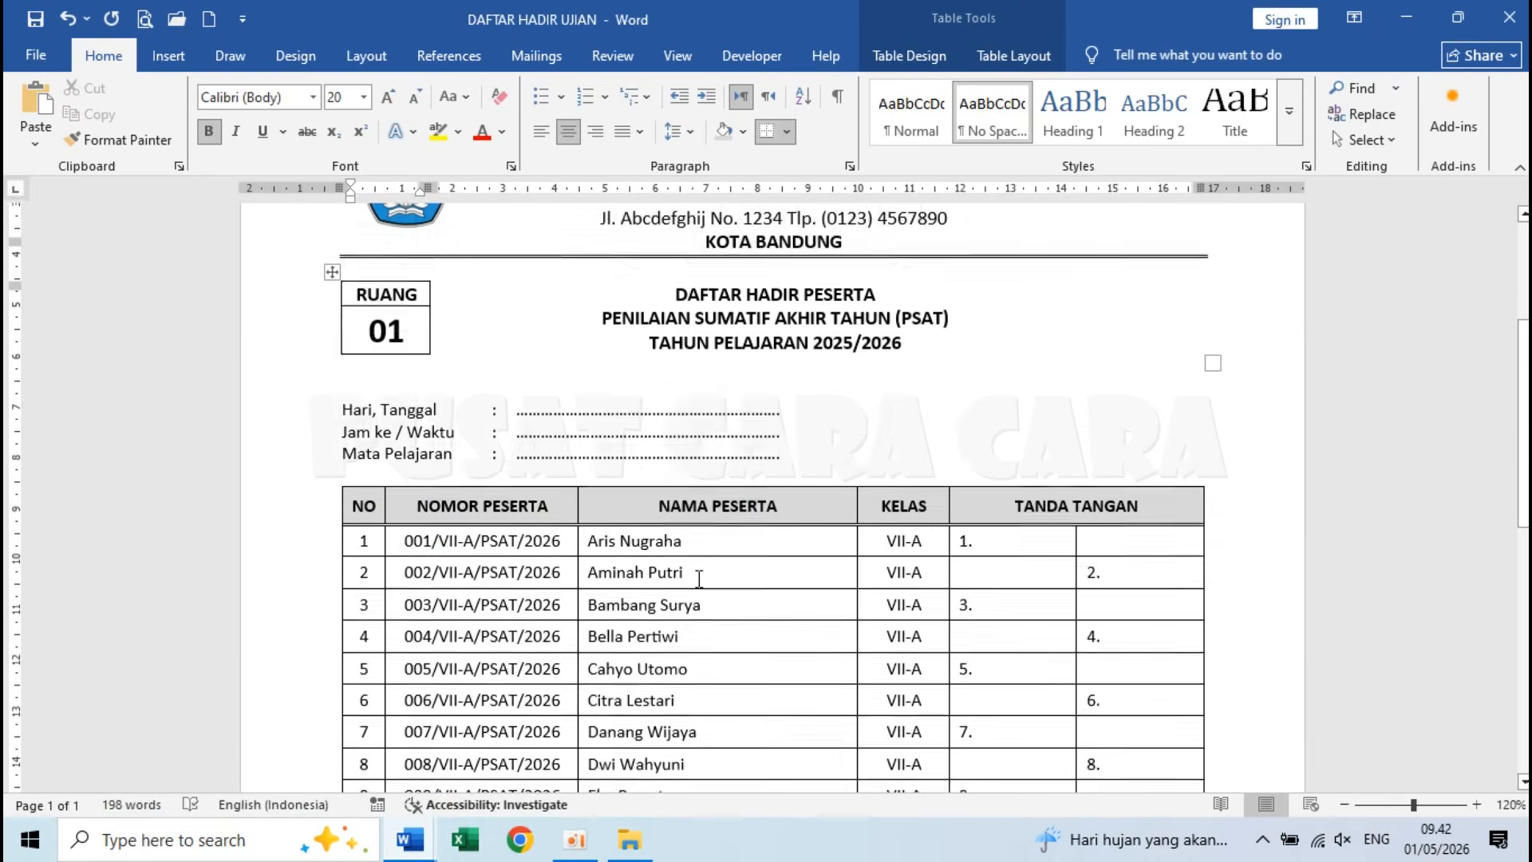
scroll(699, 579, up, 5)
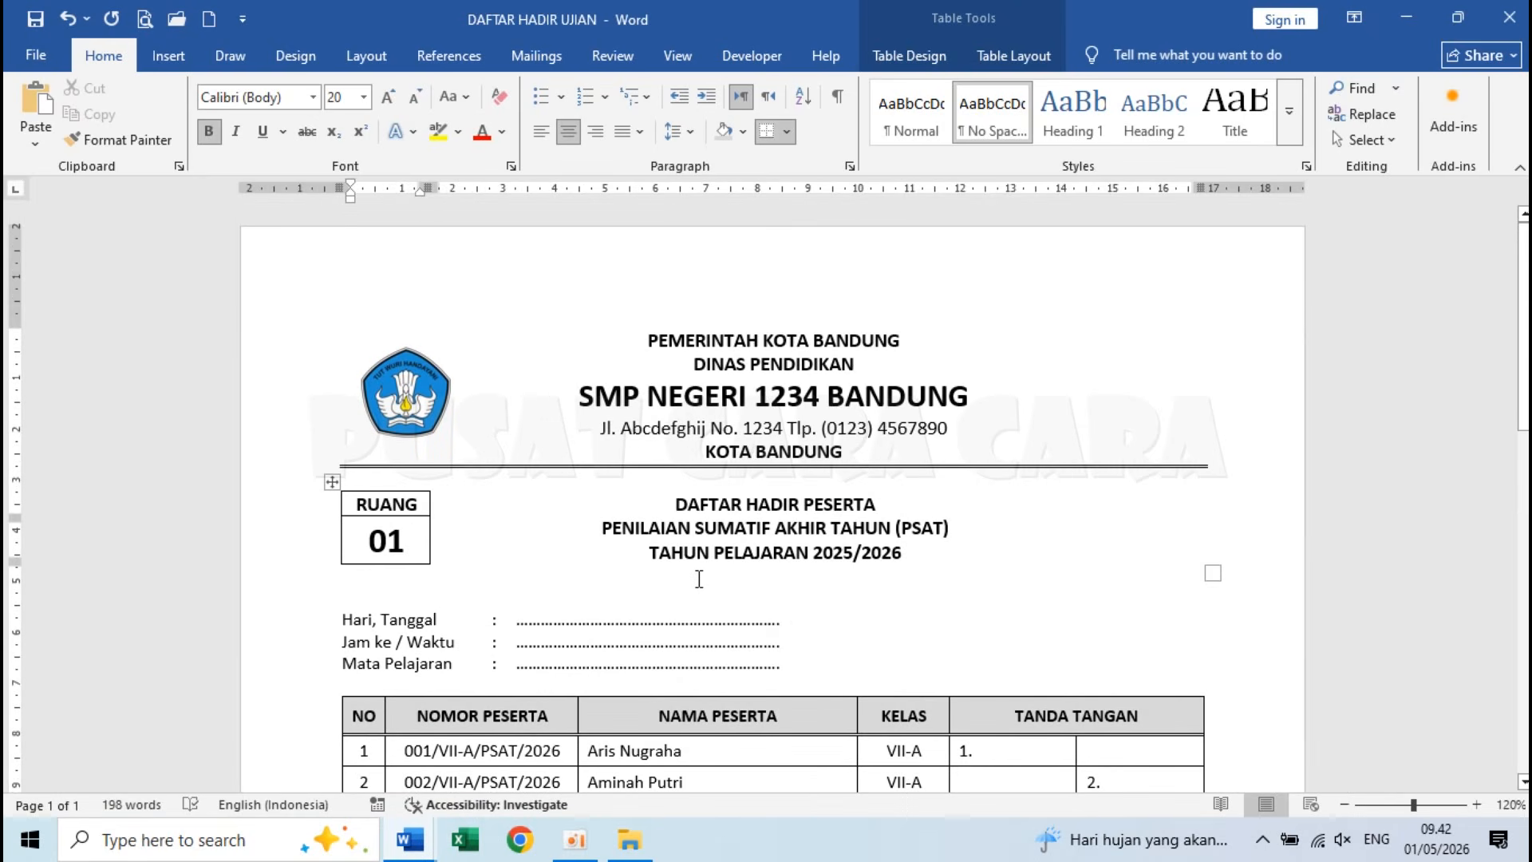
scroll(699, 579, down, 3)
scroll(699, 579, up, 3)
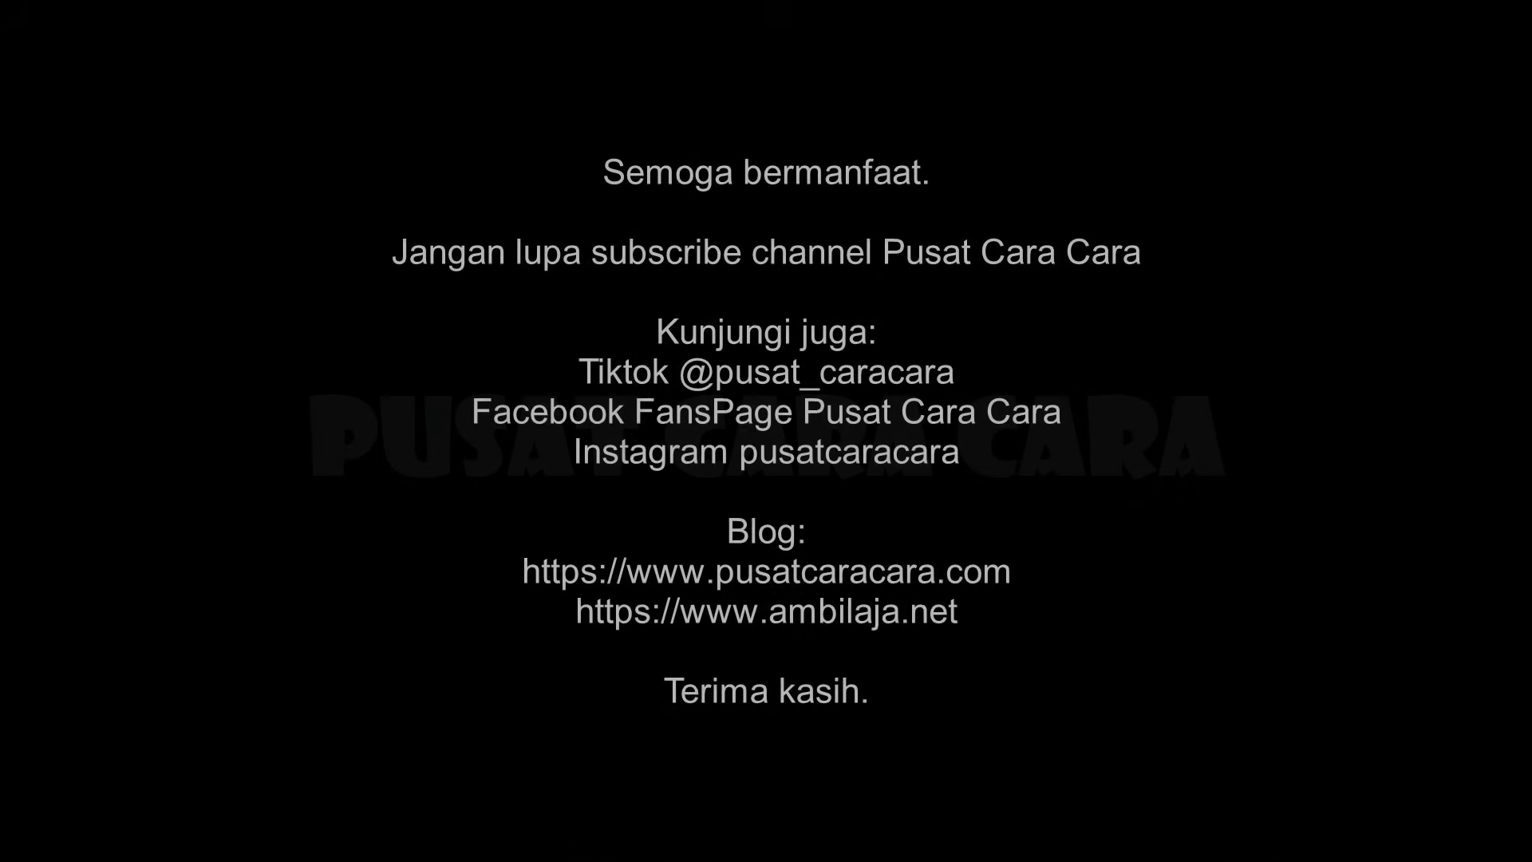